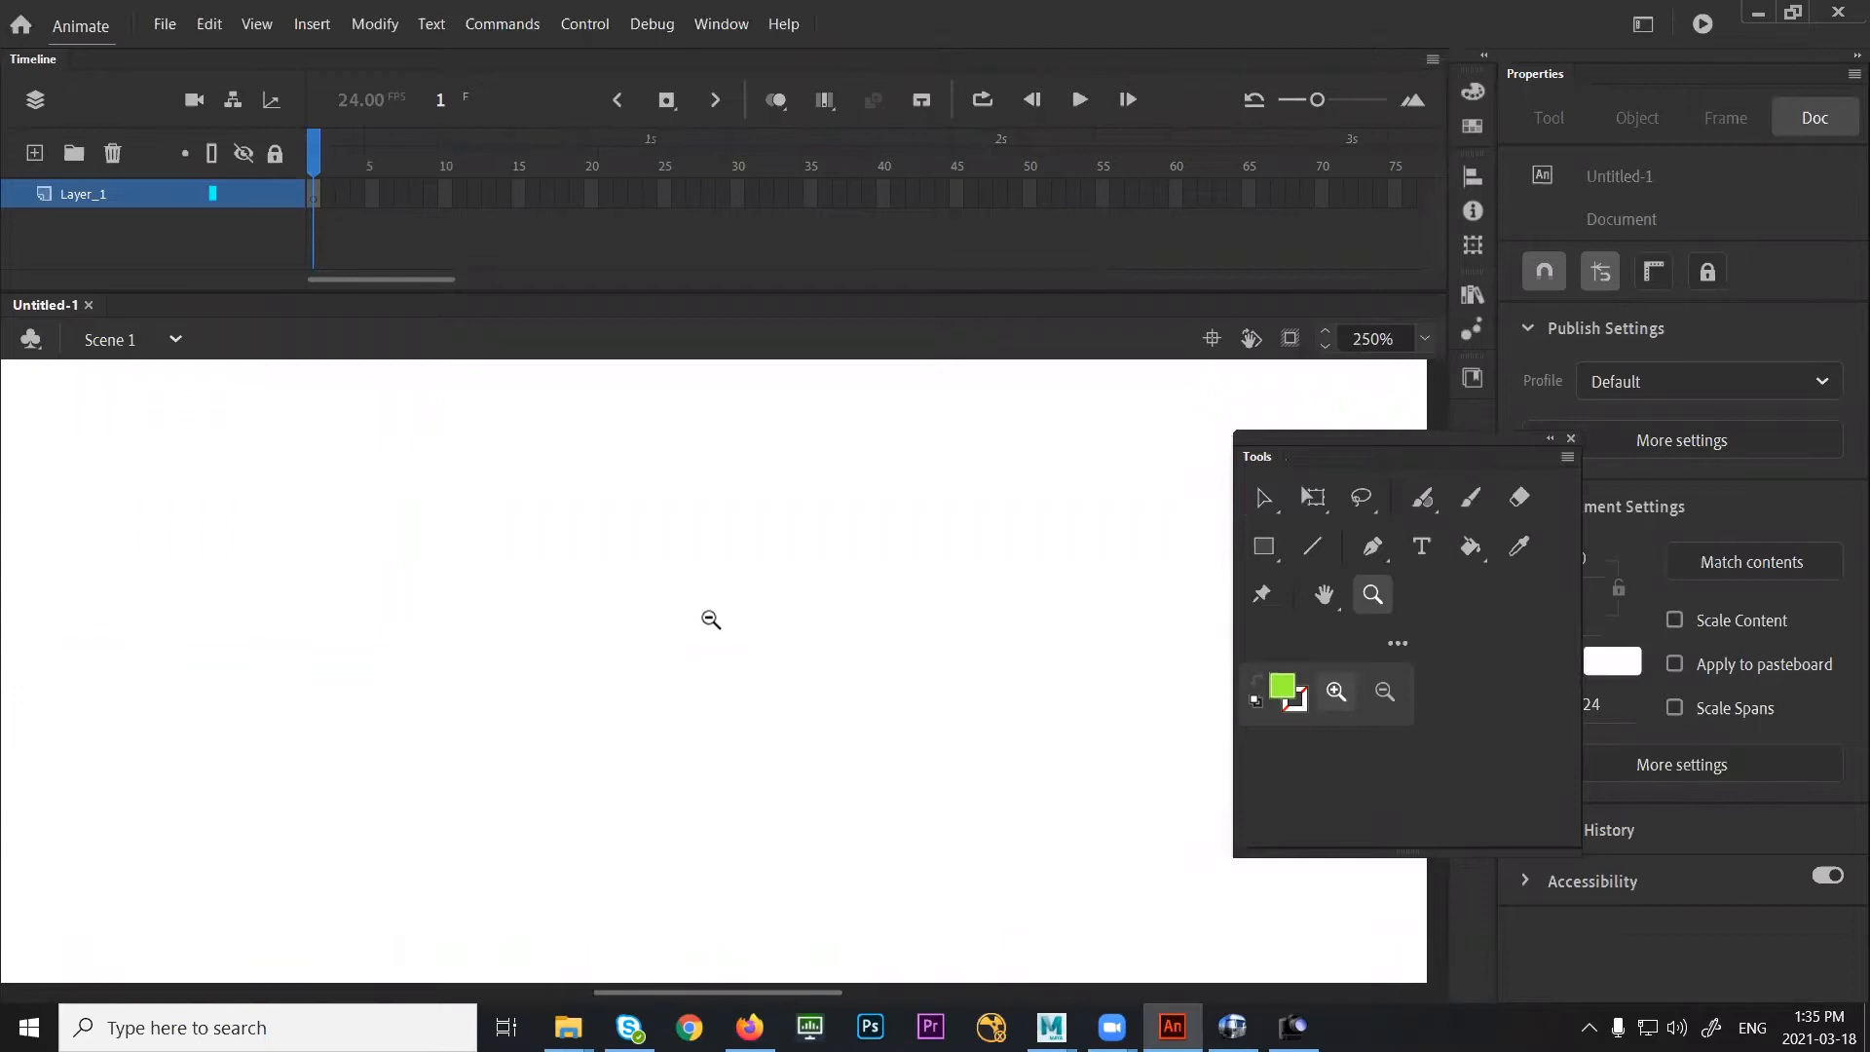
# Zoom the view to 52% to show the whole stage and move the floating Tools panel off the document settings to the stage's opposite side
pyautogui.keyDown('alt'); pyautogui.click(717, 633); pyautogui.keyUp('alt')
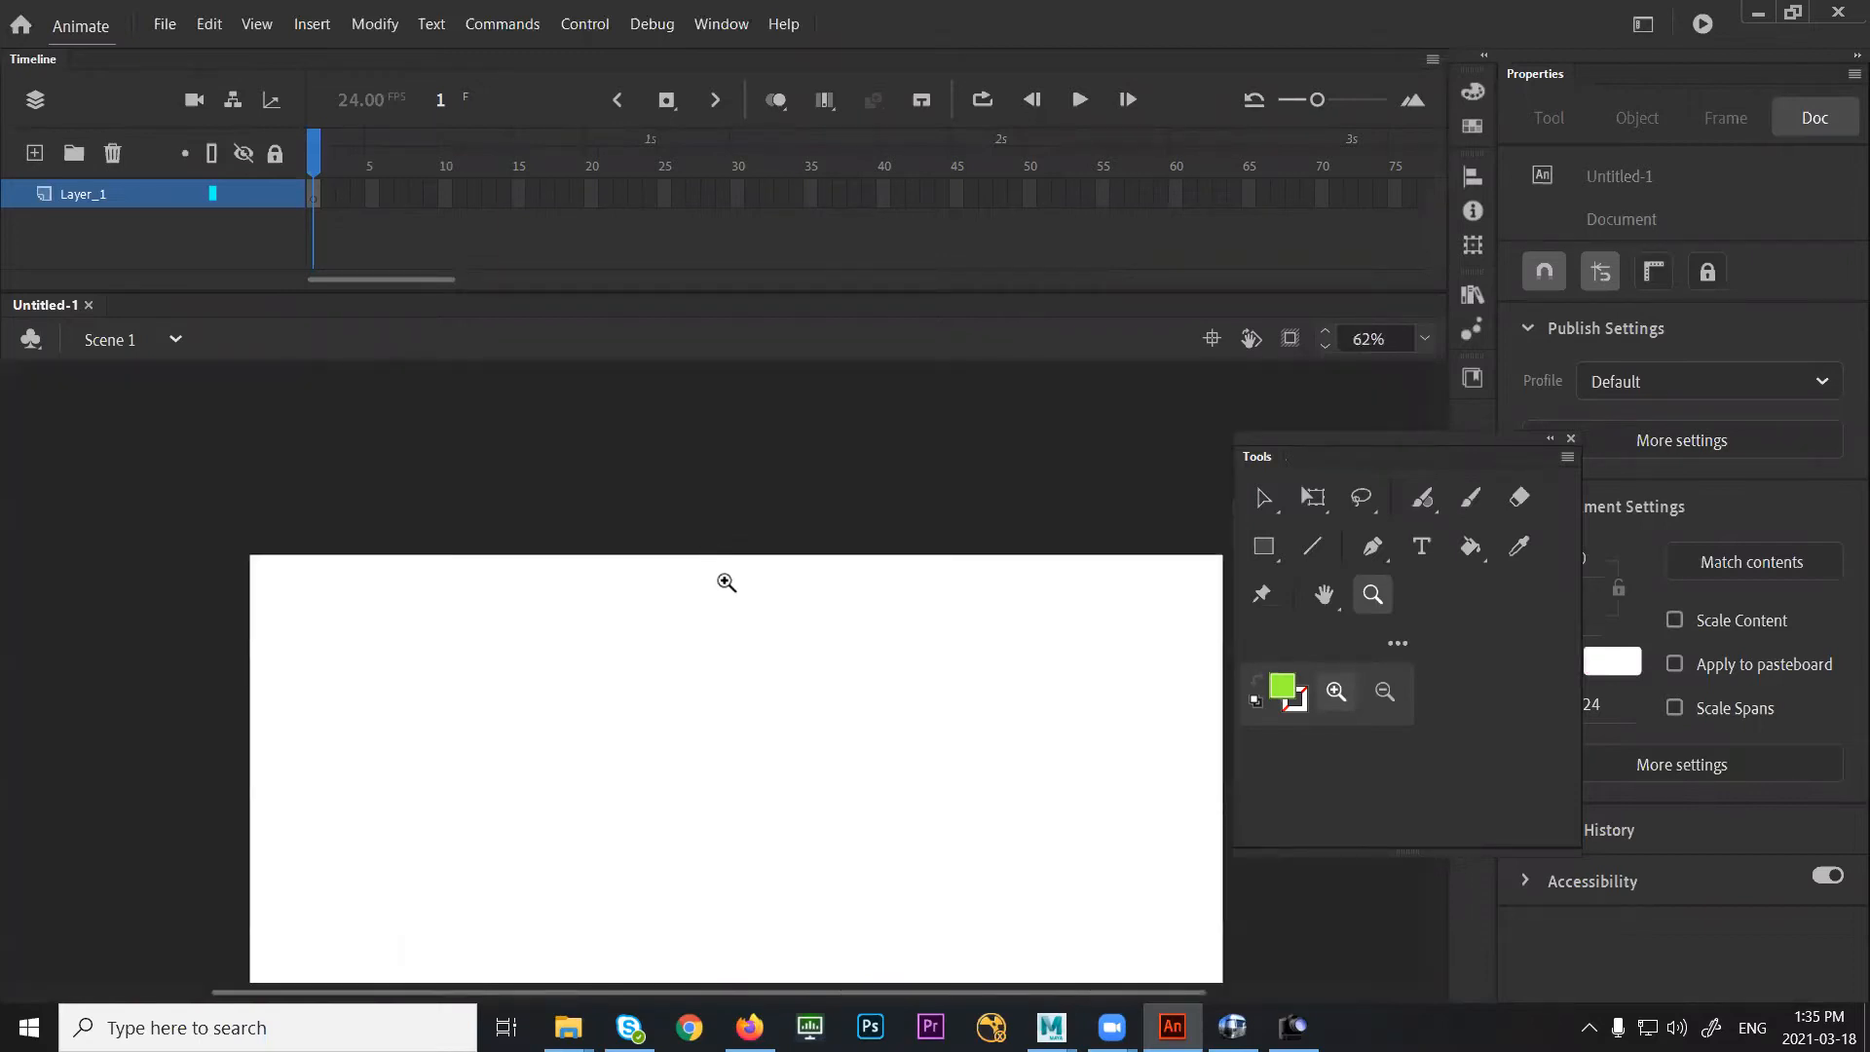
pyautogui.keyDown('alt'); pyautogui.click(723, 623); pyautogui.keyUp('alt')
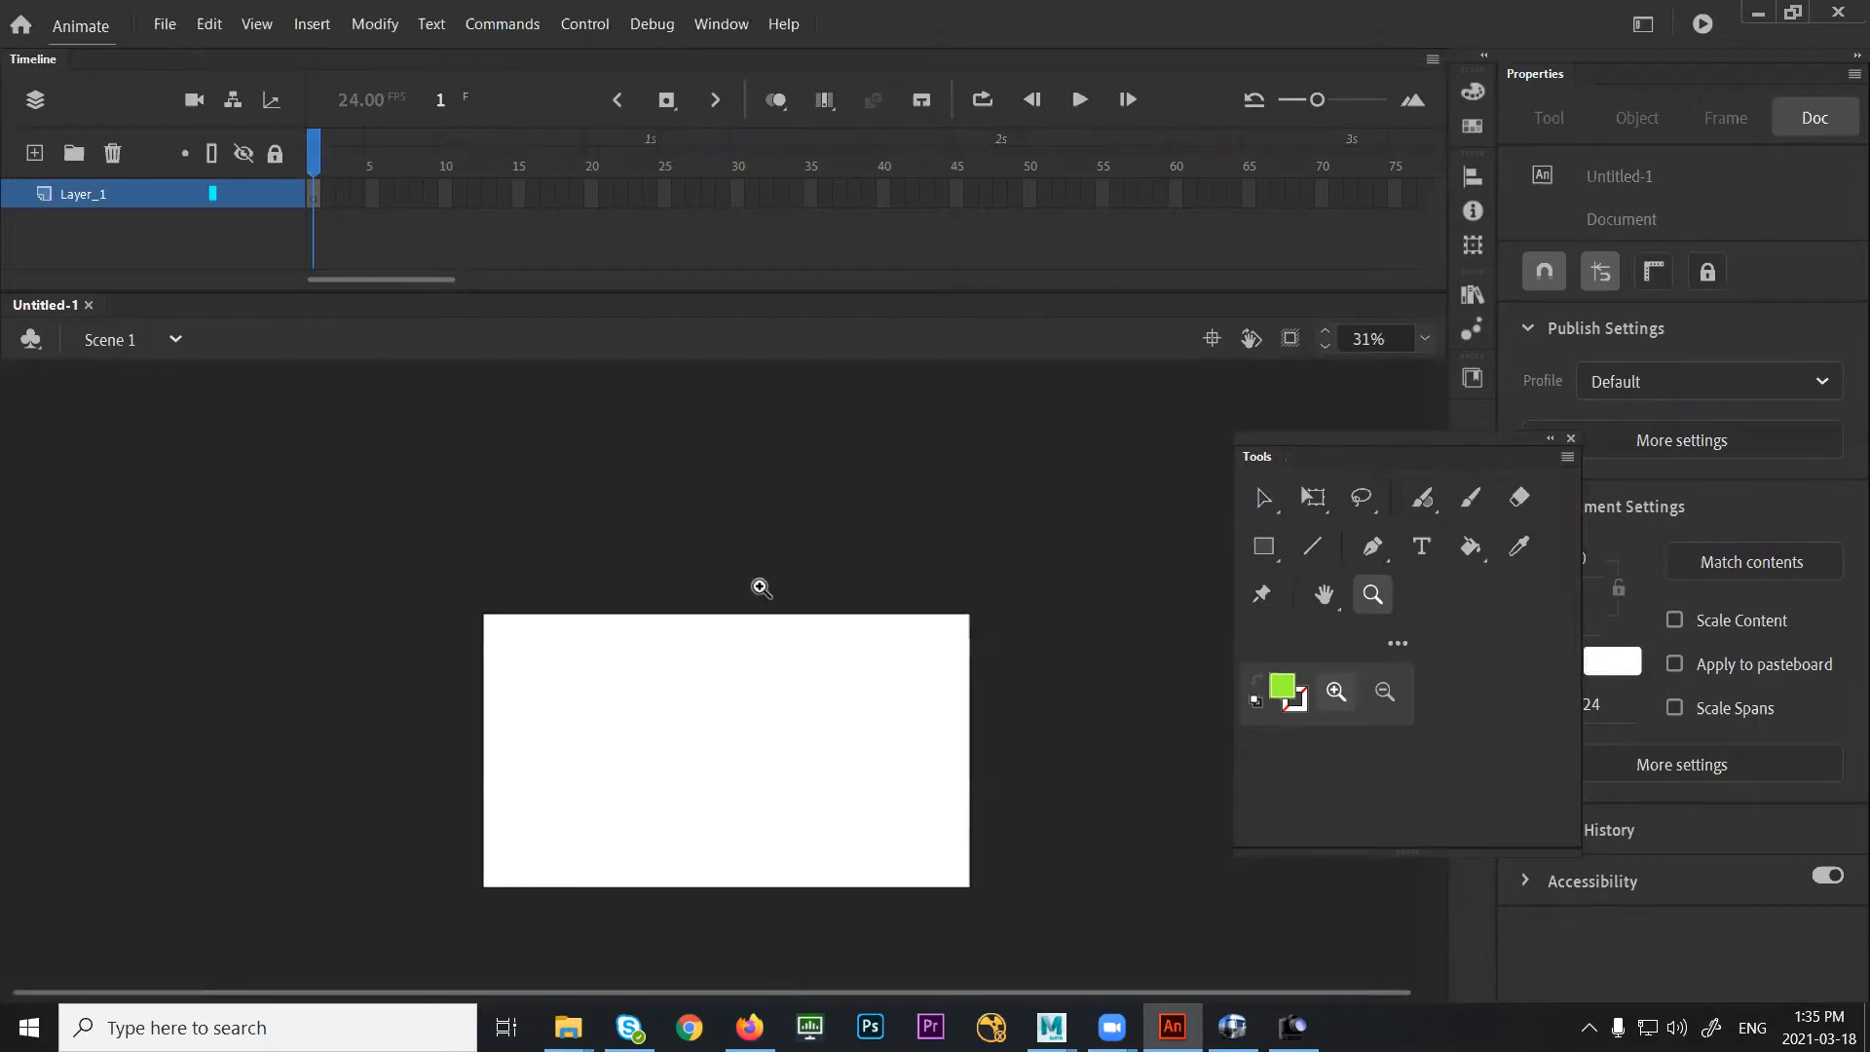
pyautogui.moveTo(750, 670); pyautogui.dragTo(758, 606)
pyautogui.moveTo(1091, 869); pyautogui.dragTo(1027, 804)
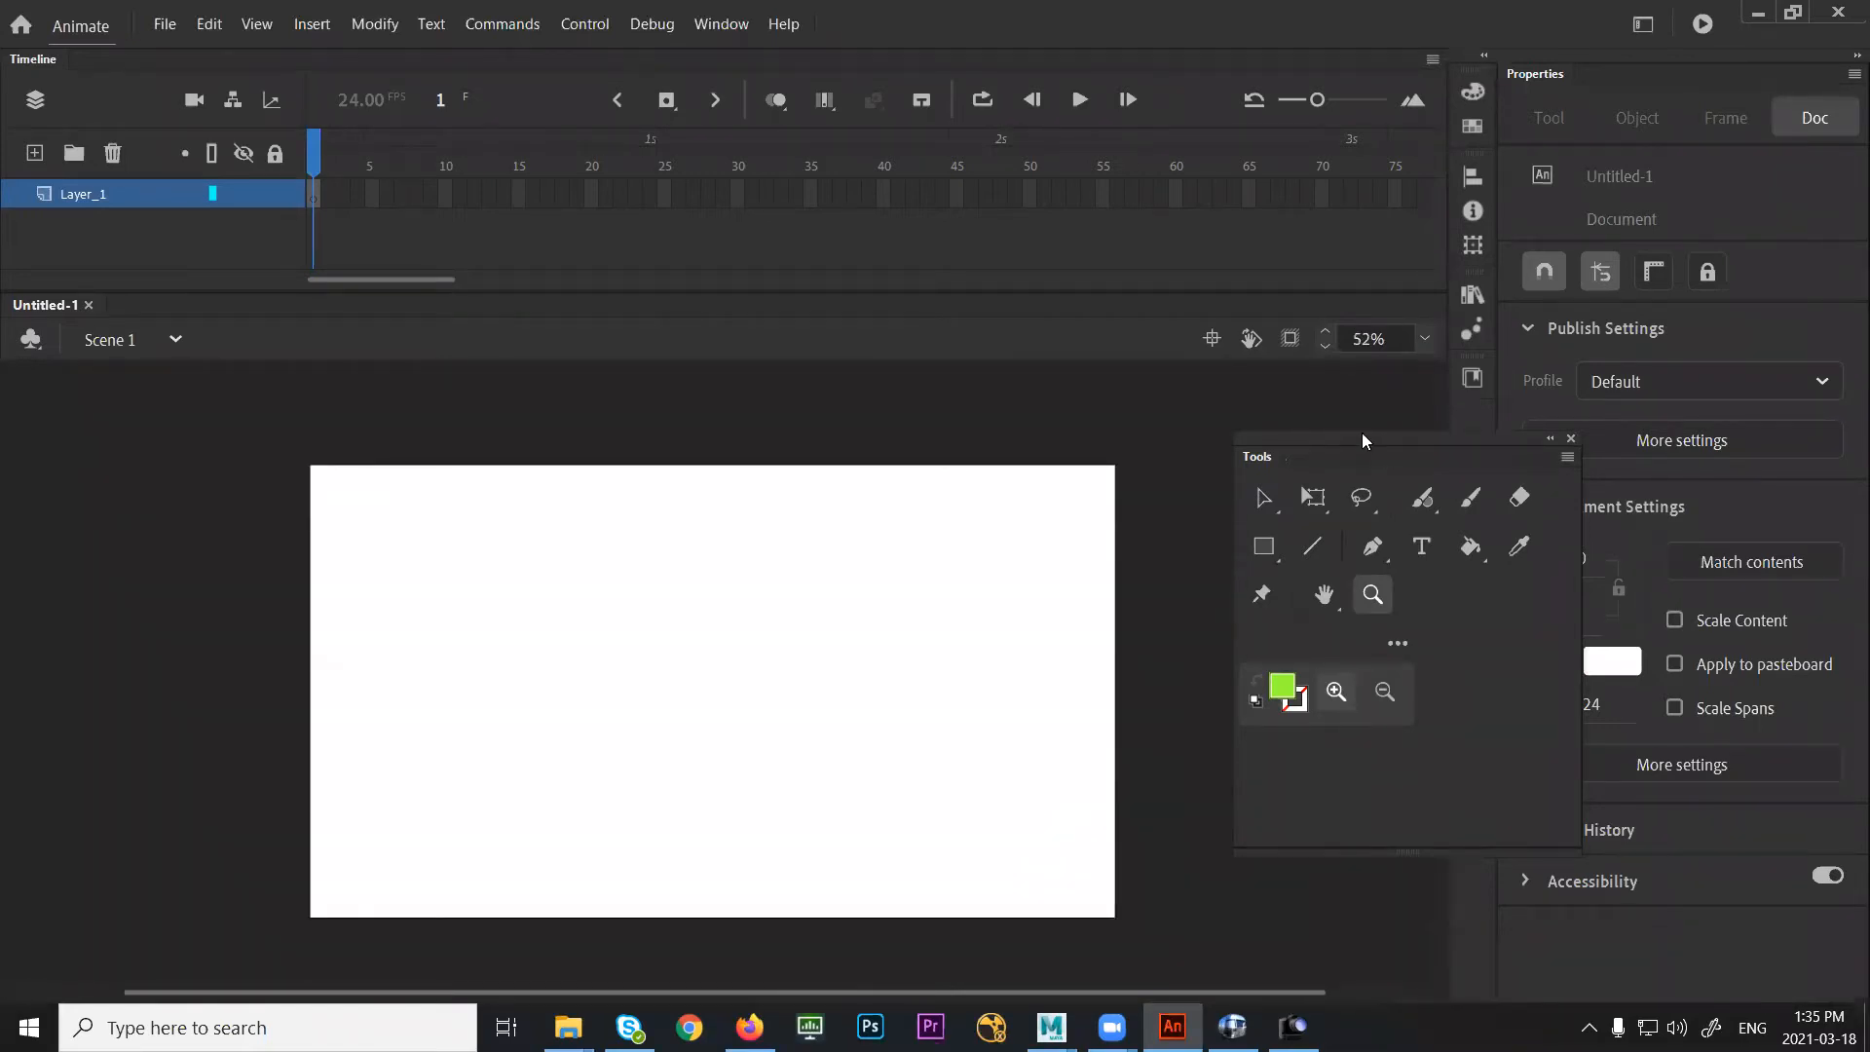
pyautogui.moveTo(1383, 444); pyautogui.dragTo(1374, 439)
pyautogui.moveTo(268, 393); pyautogui.dragTo(195, 409)
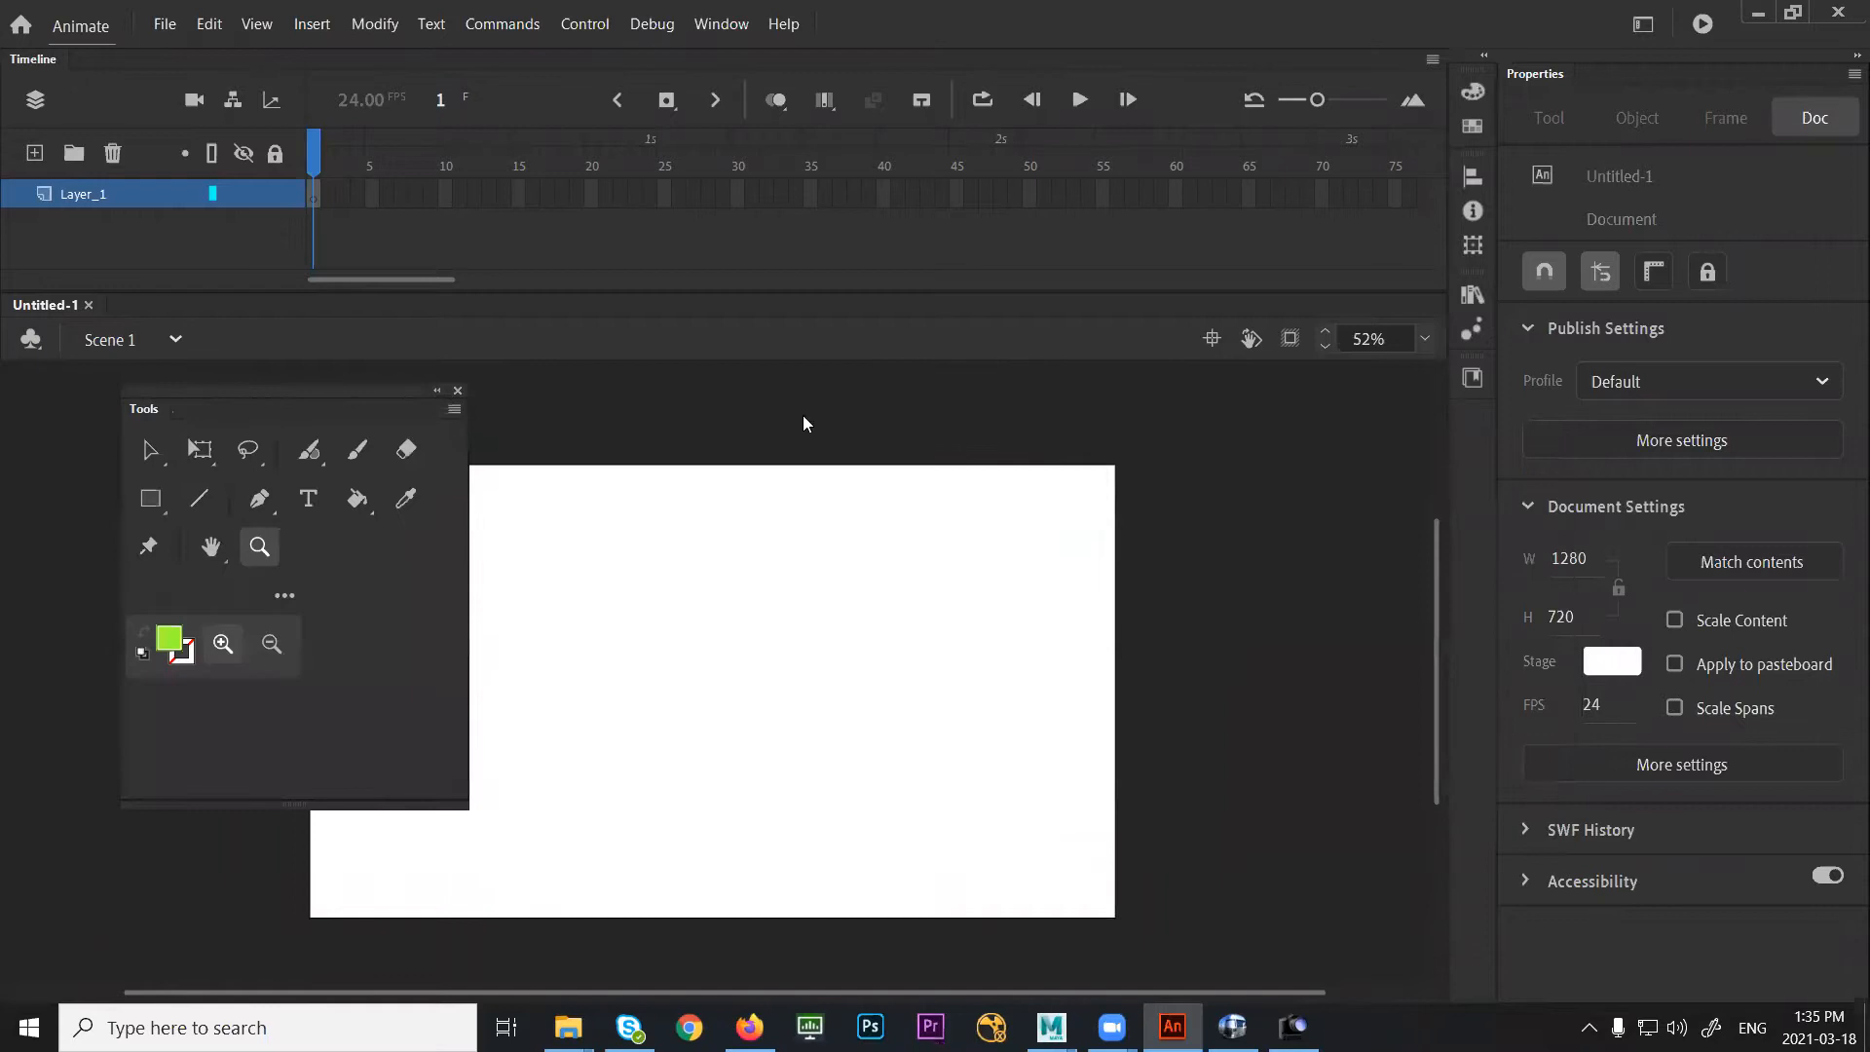
# Switch the workspace layout to Essentials, review the available workspaces, and return to the Classic workspace
pyautogui.click(1643, 26)
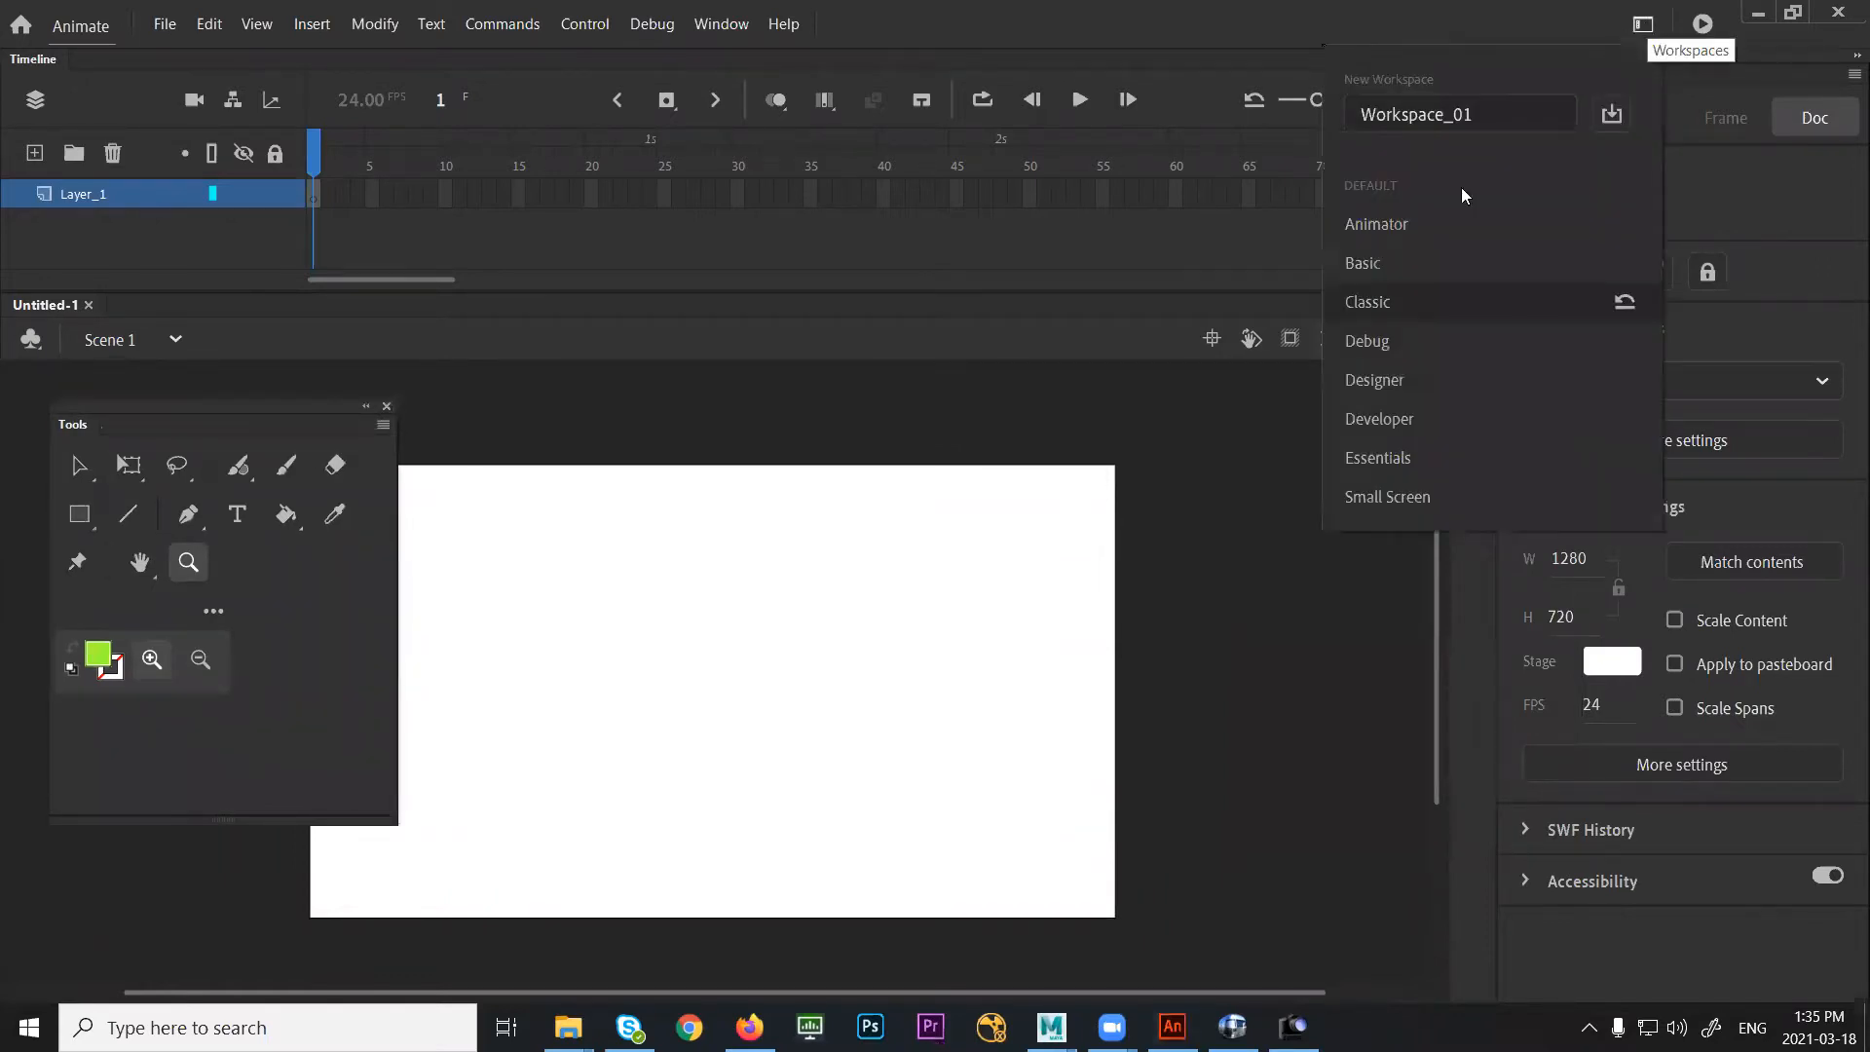
pyautogui.click(1386, 440)
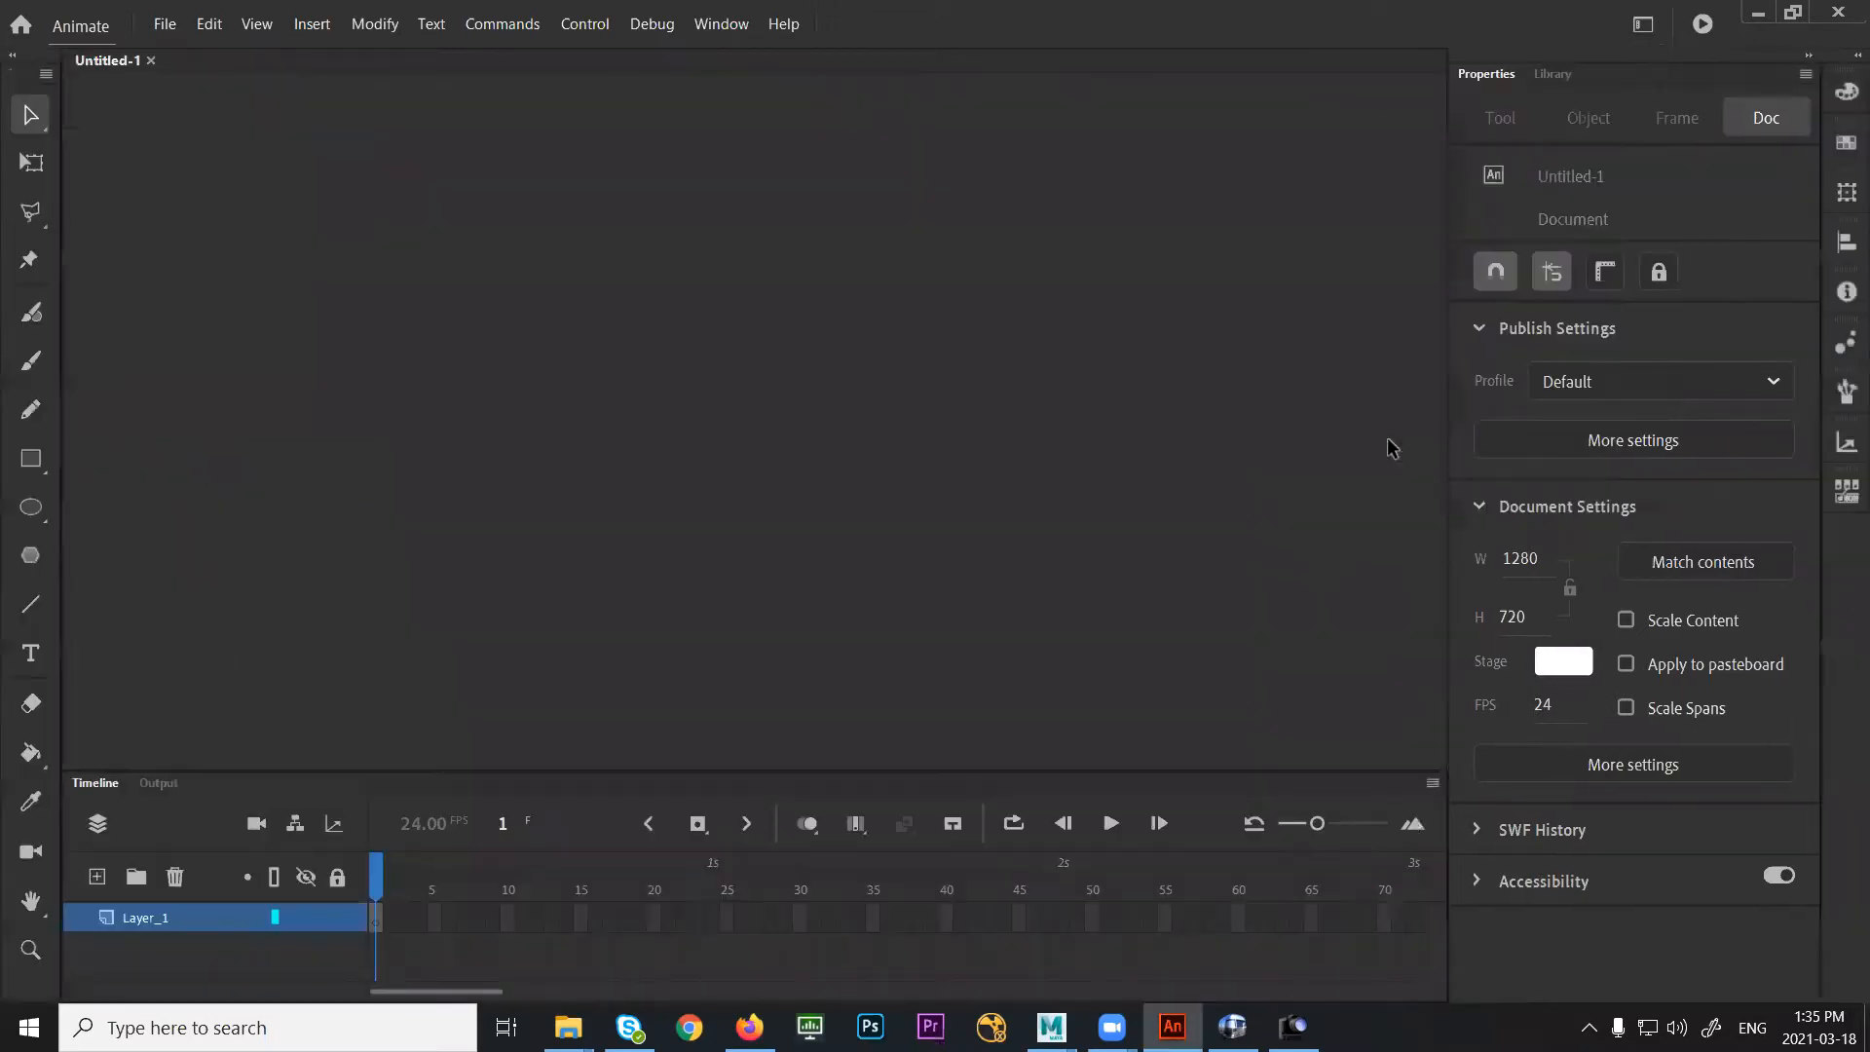
pyautogui.click(1651, 26)
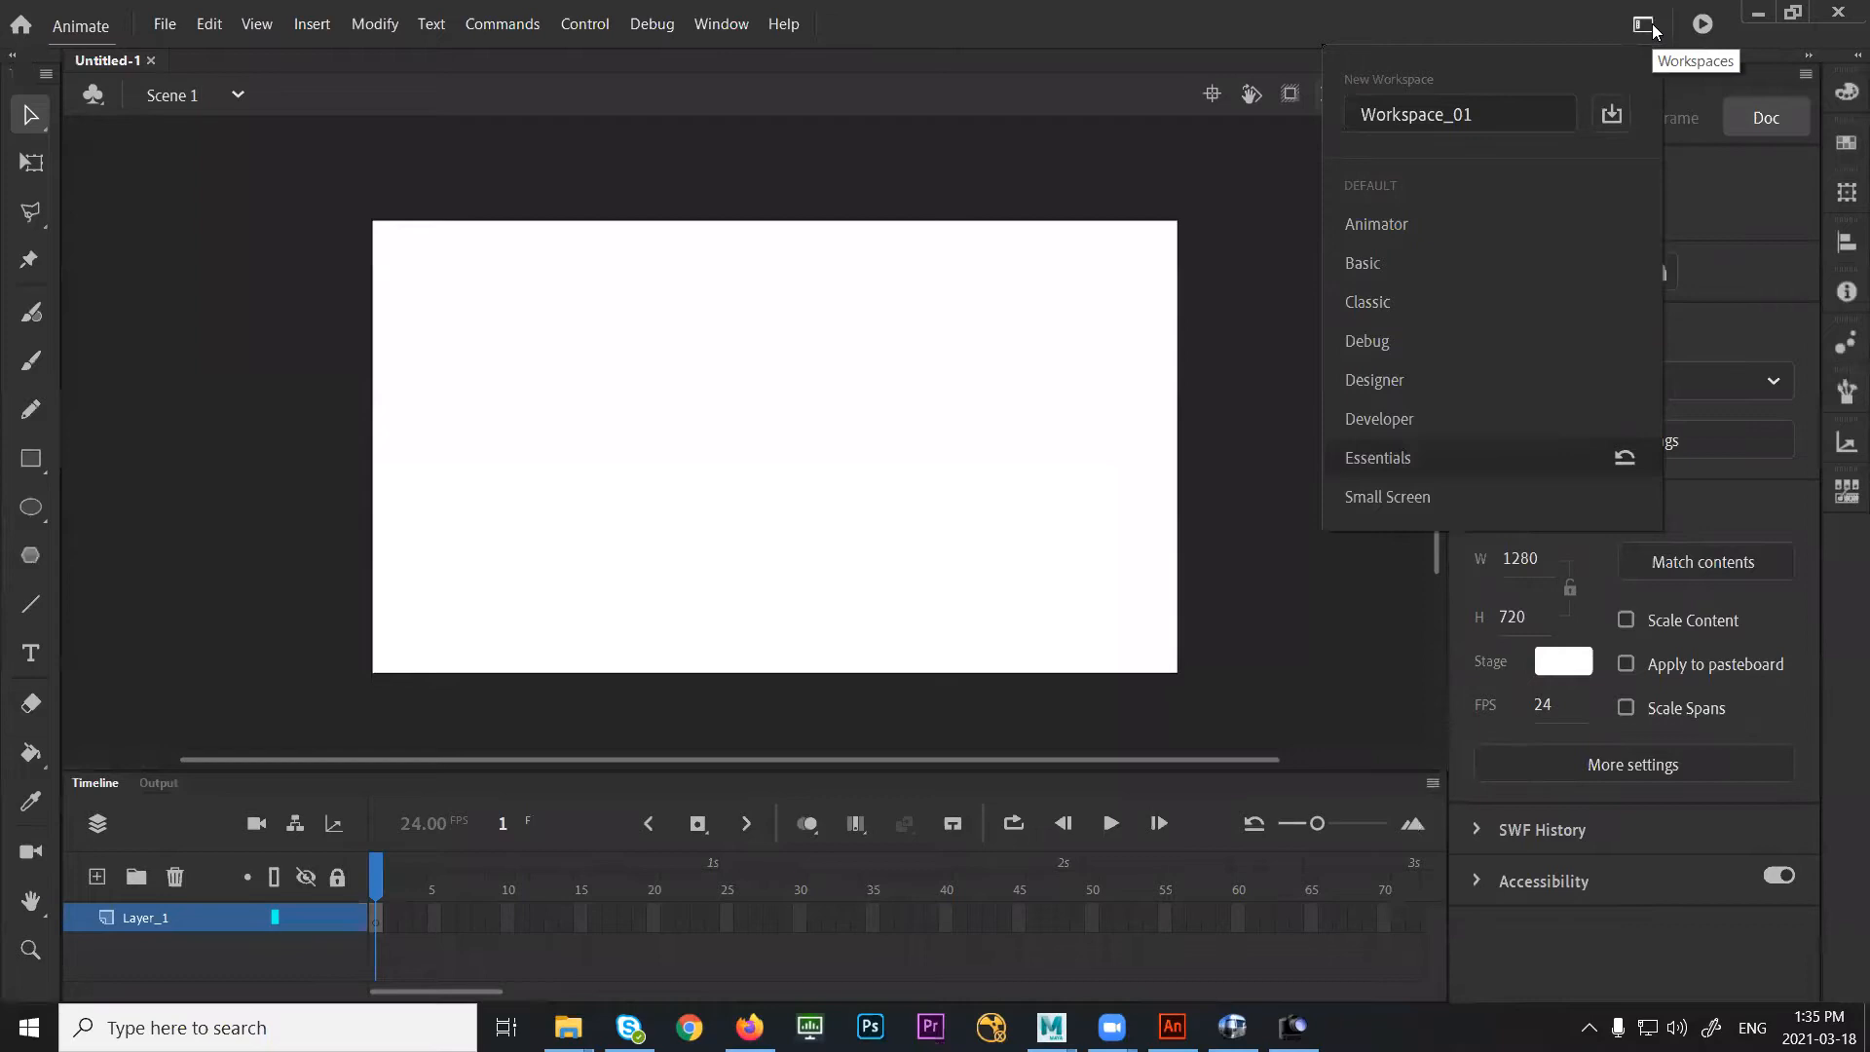
pyautogui.click(1651, 26)
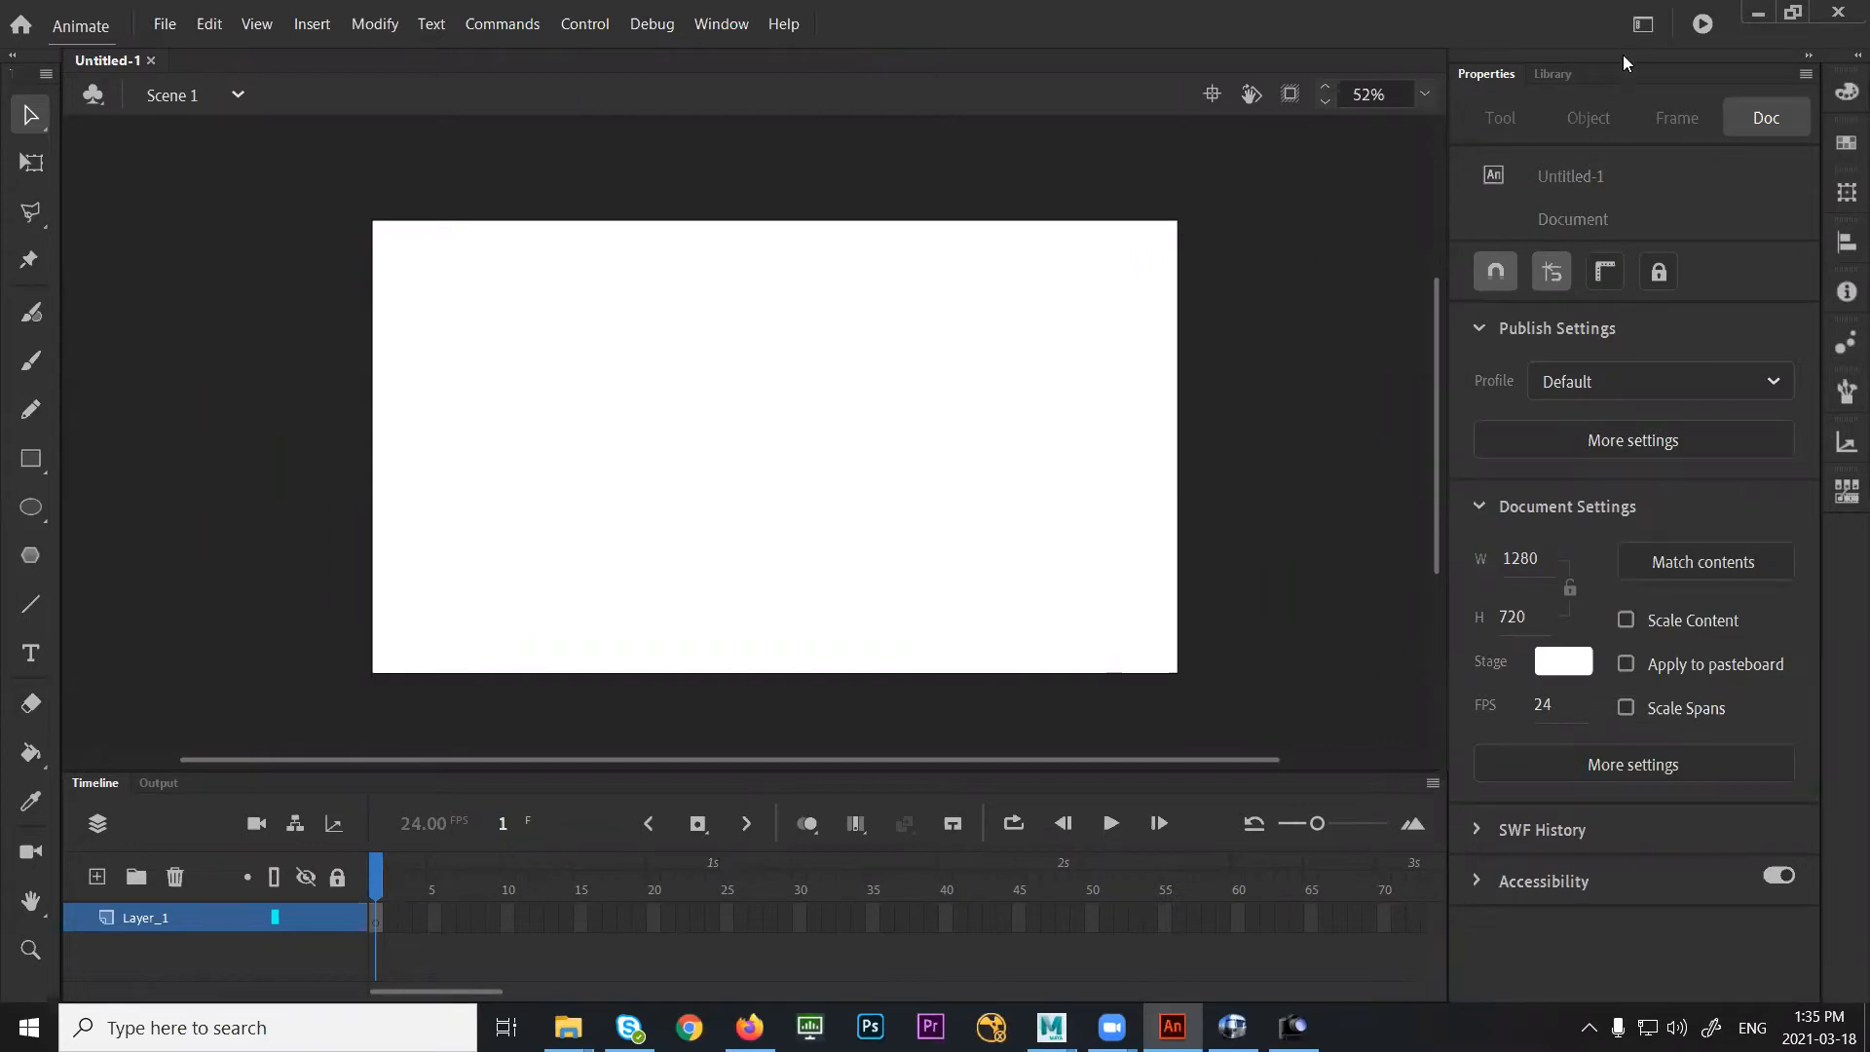
pyautogui.click(1642, 24)
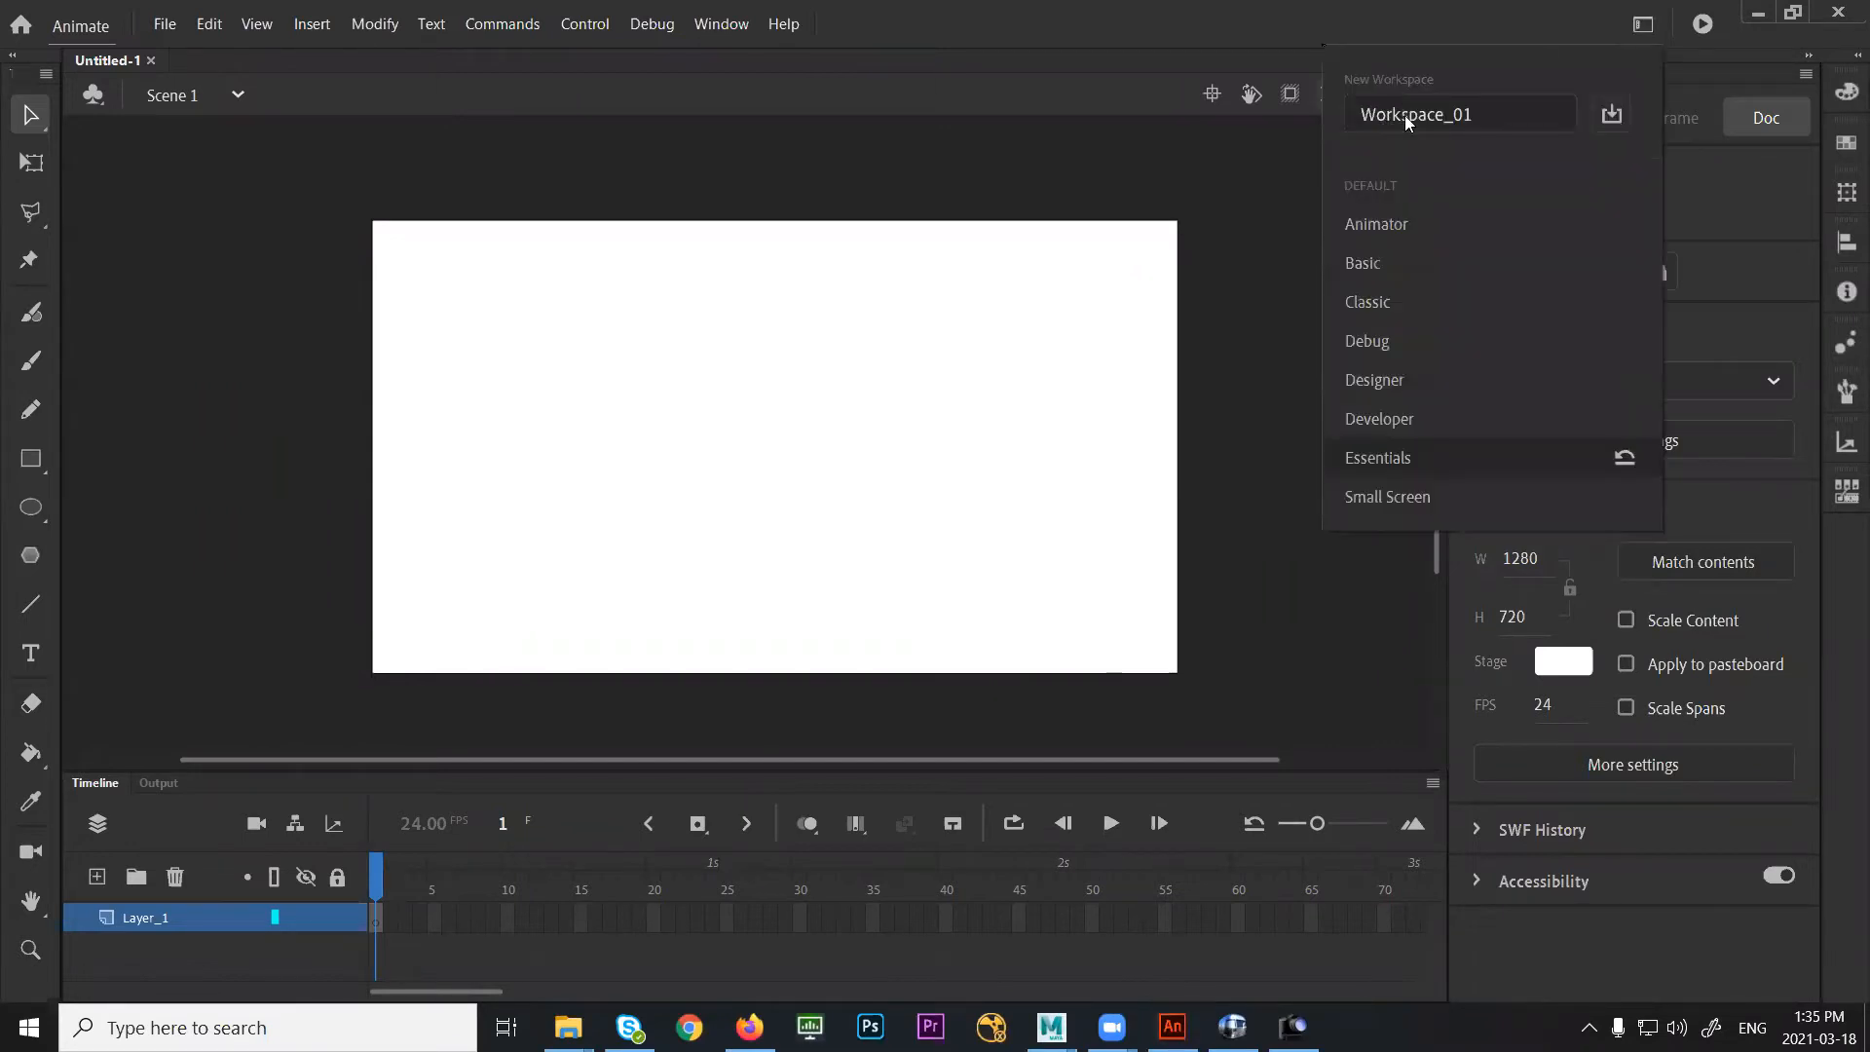
pyautogui.click(1431, 317)
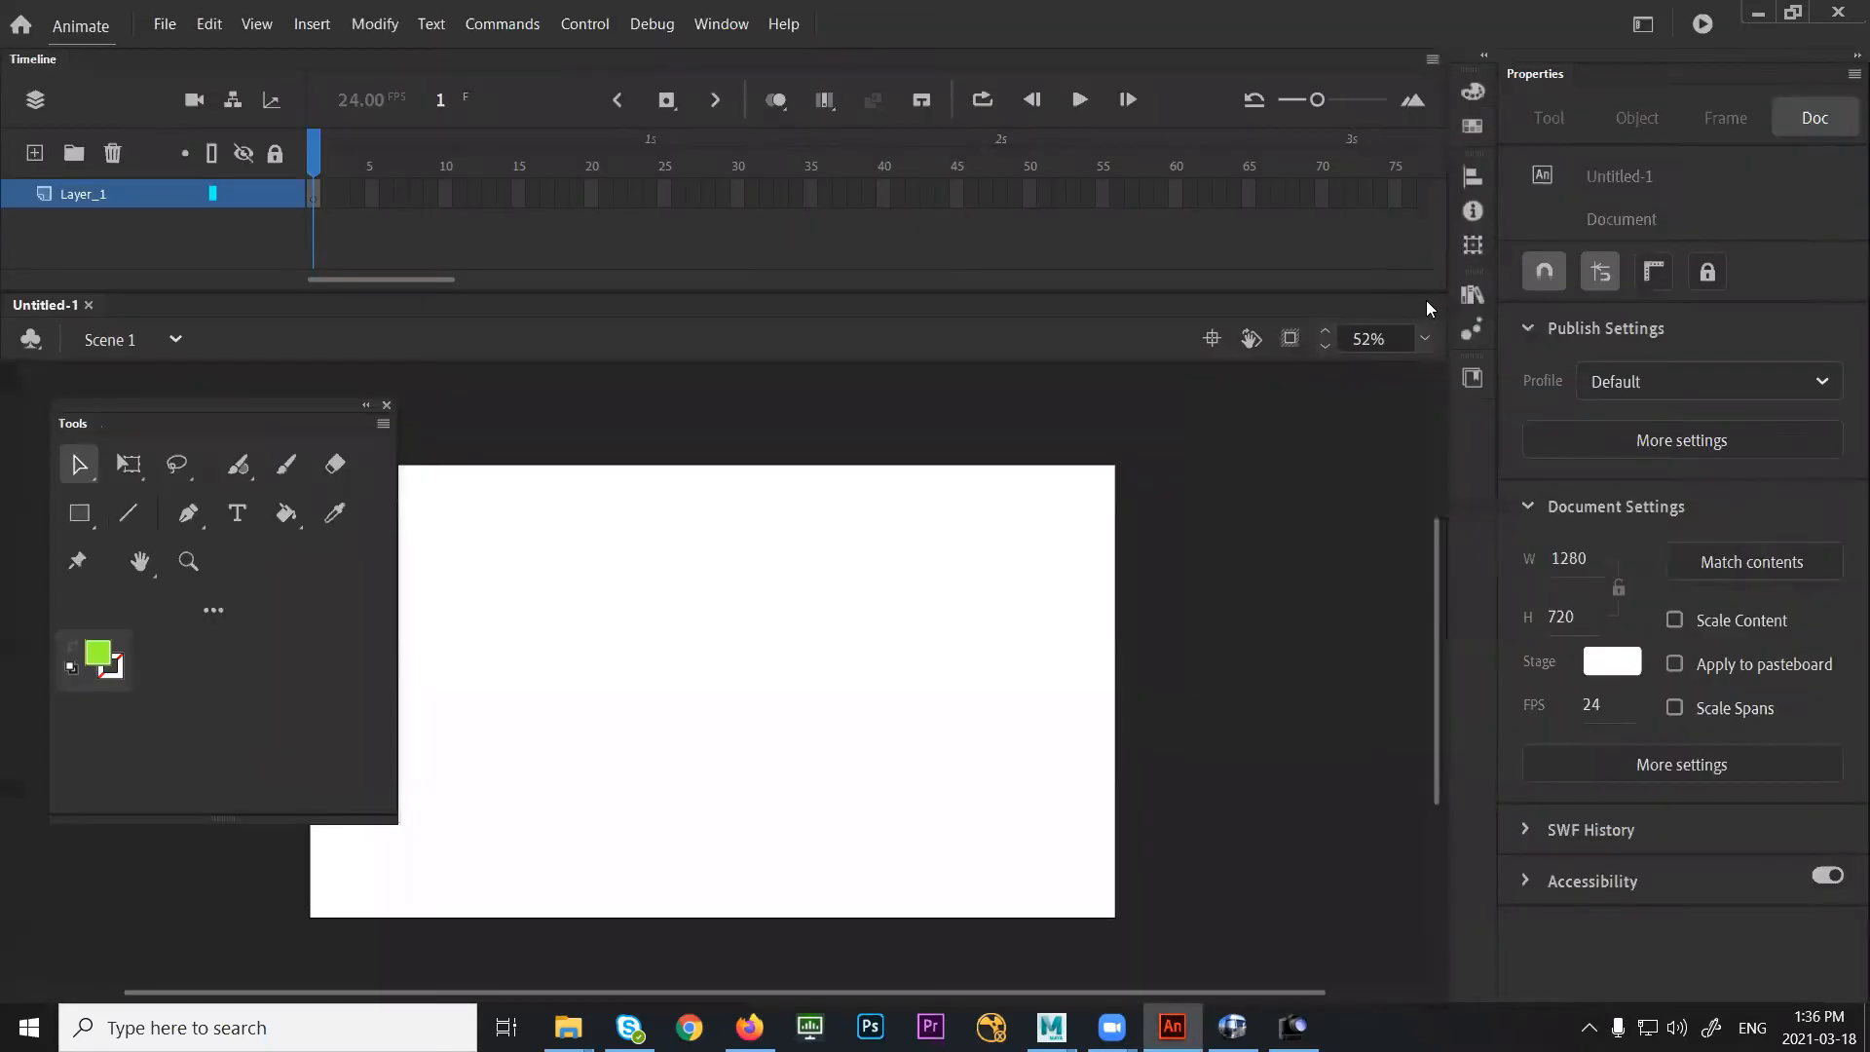
# Dock the Tools panel beside the timeline, narrow it, and float it again over the stage
pyautogui.moveTo(60, 329); pyautogui.dragTo(2, 236)
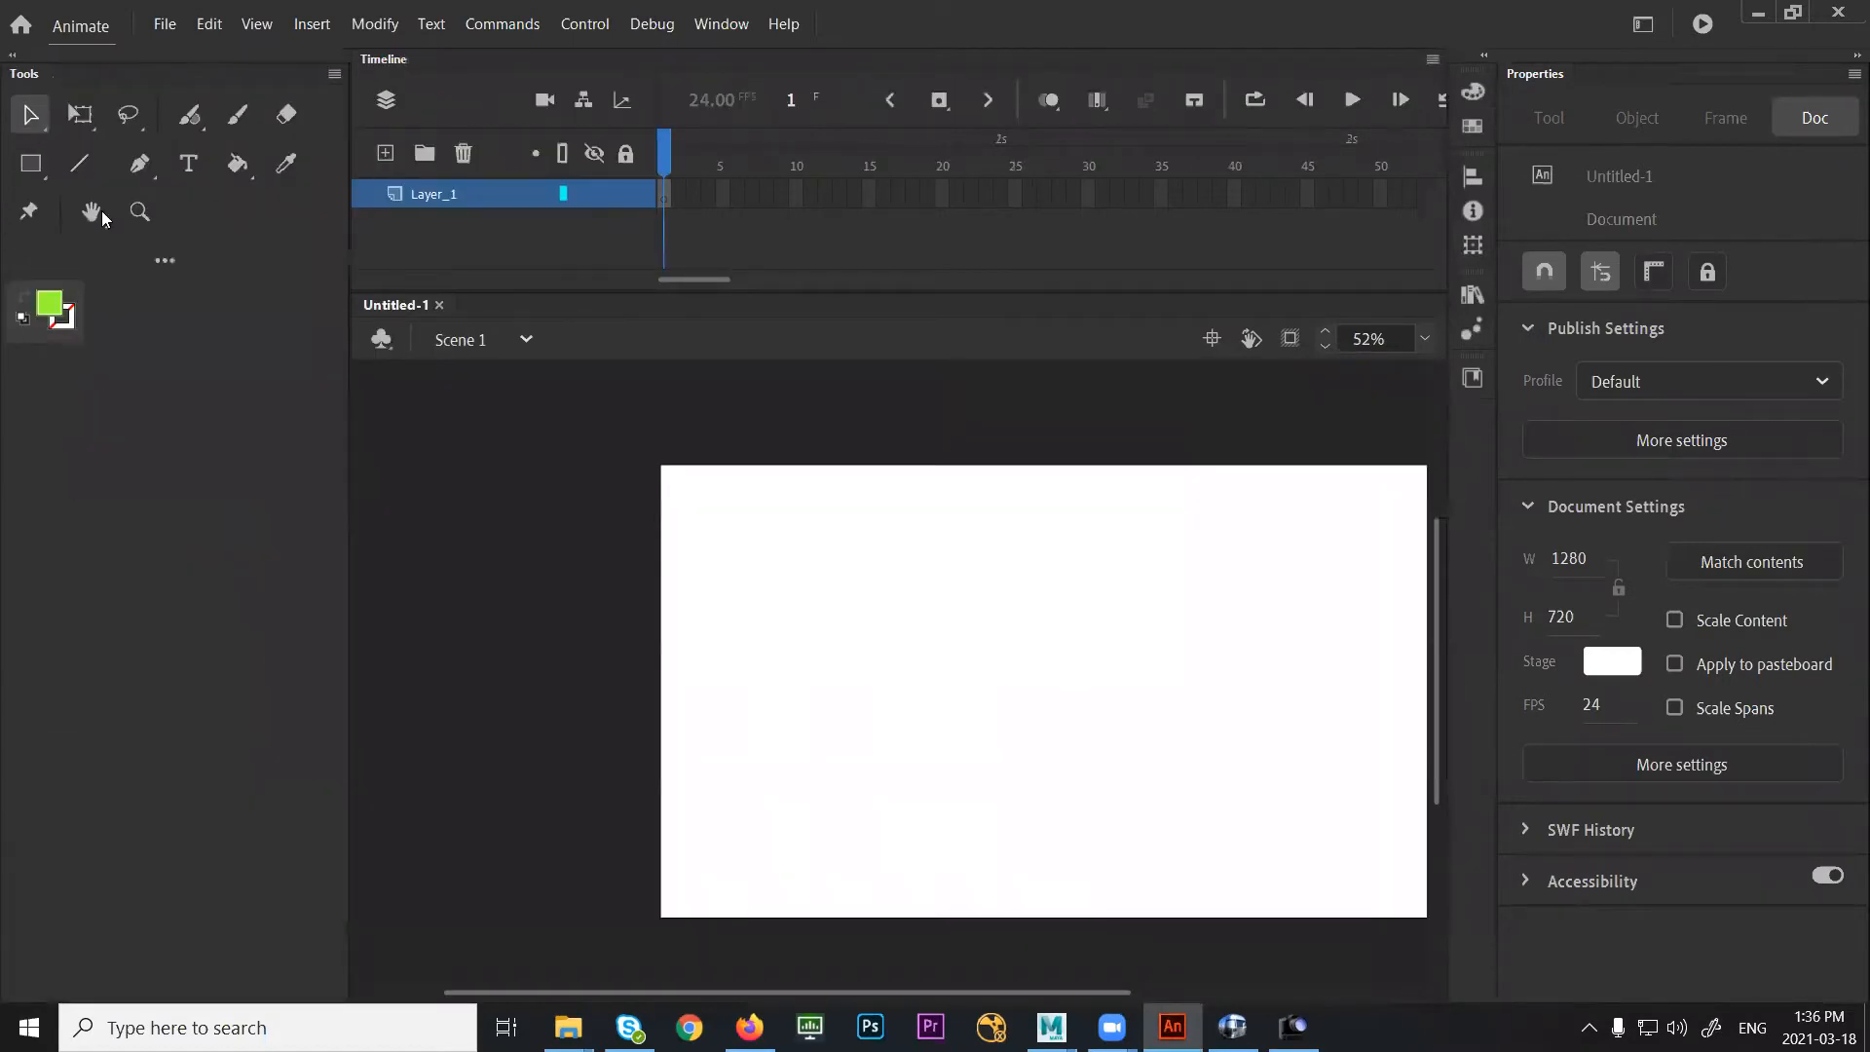
pyautogui.moveTo(350, 512); pyautogui.dragTo(144, 477)
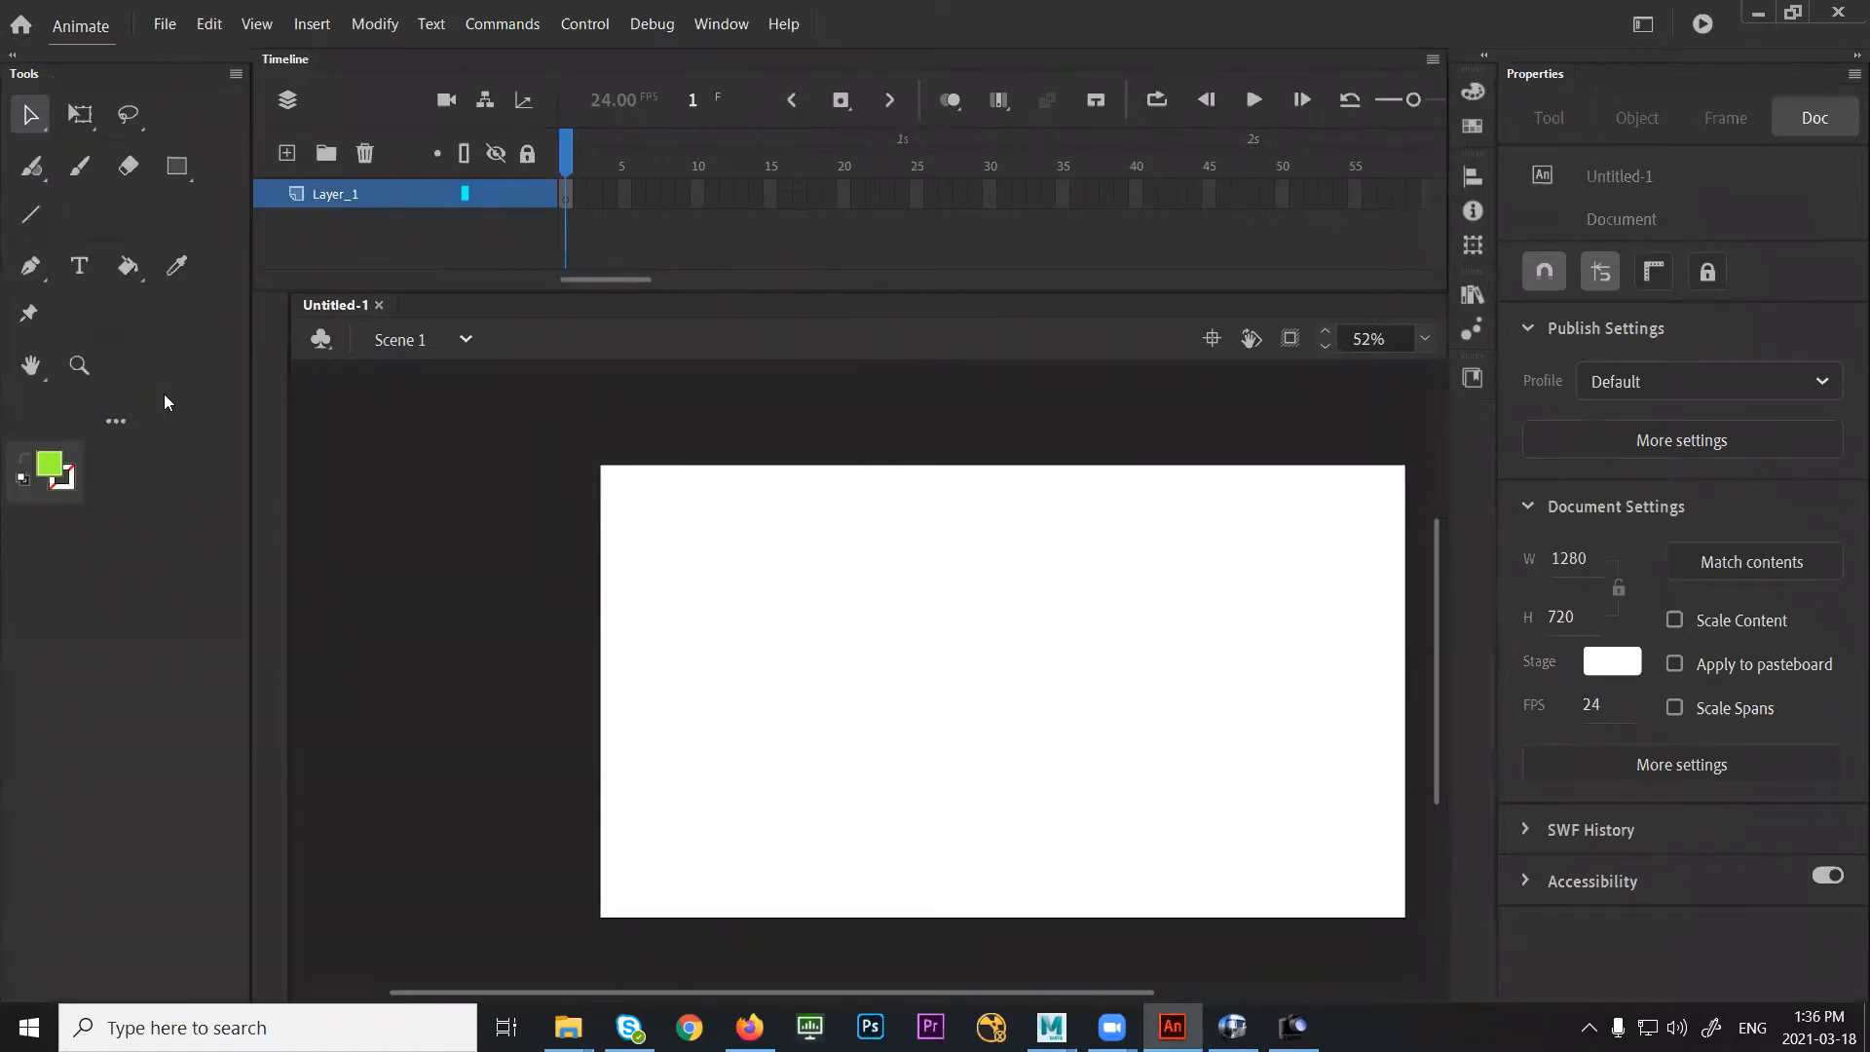
pyautogui.moveTo(105, 74); pyautogui.dragTo(633, 442)
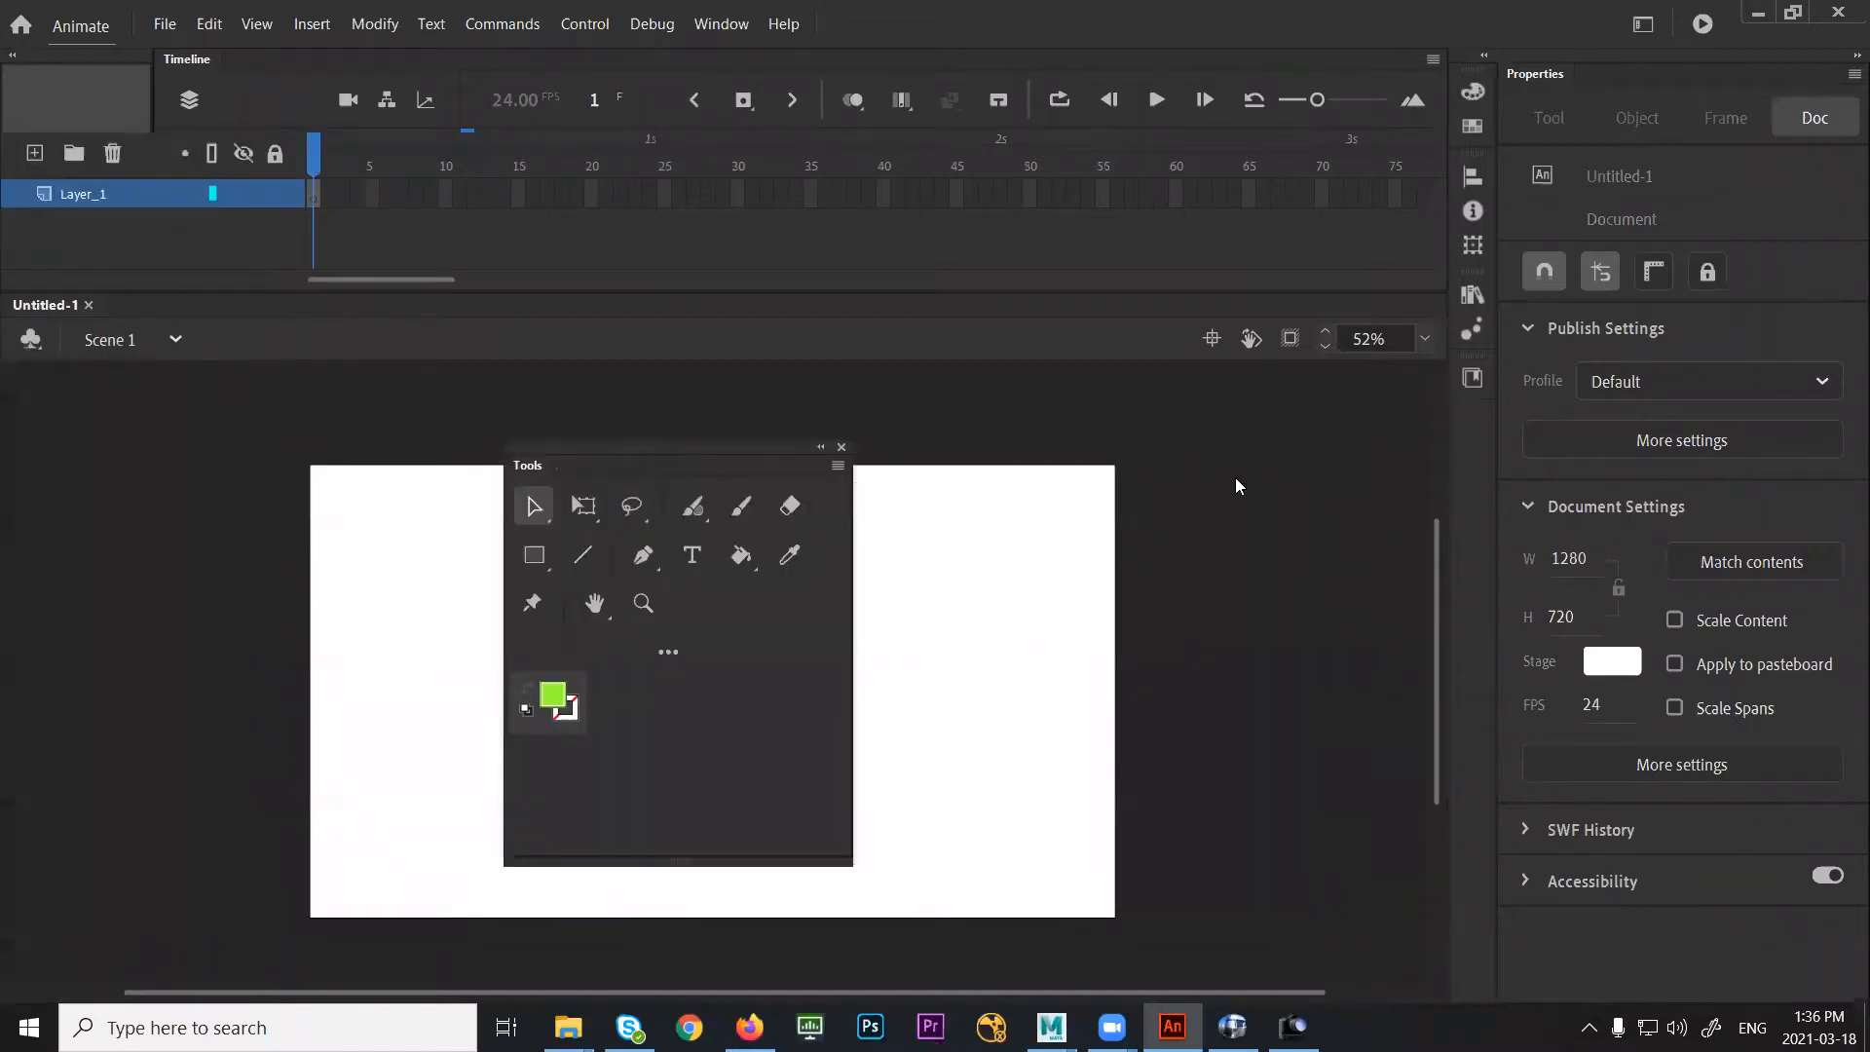
# Place the floating Tools panel beside the stage's edge and make it narrower and slightly taller
pyautogui.moveTo(1236, 478); pyautogui.dragTo(1222, 476)
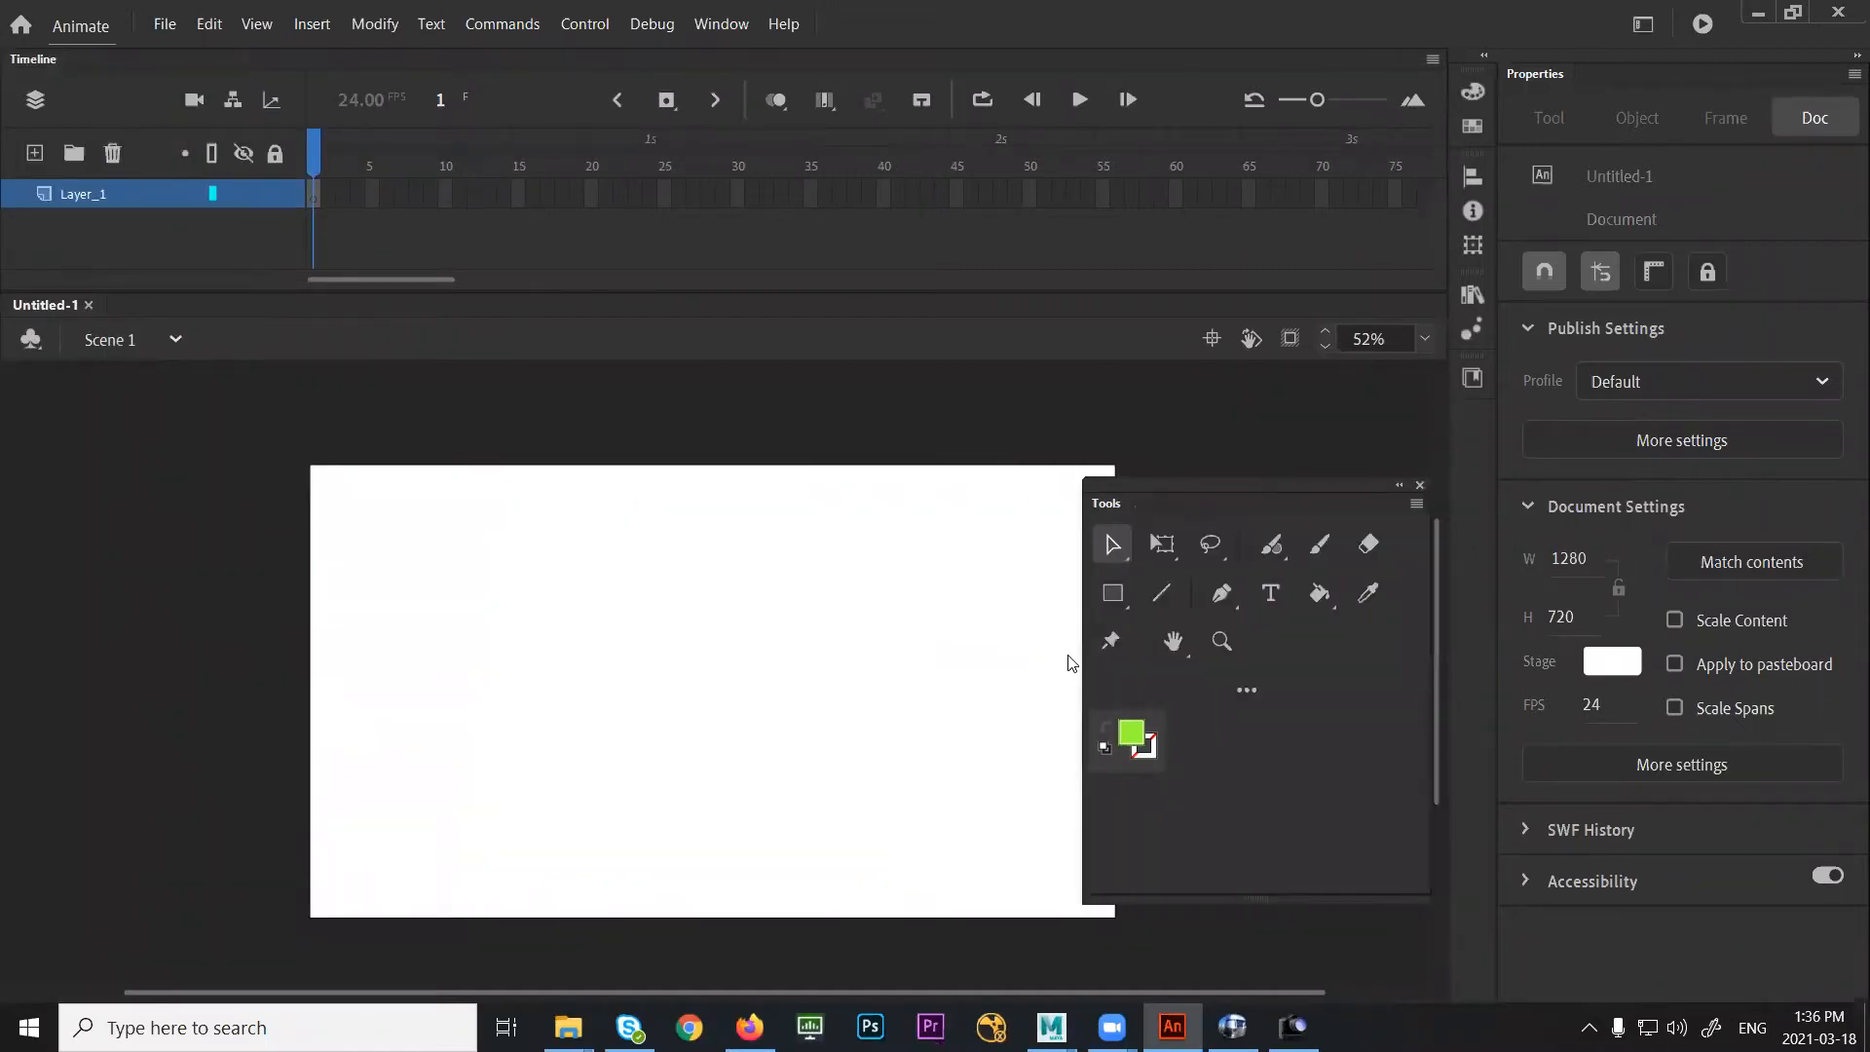
pyautogui.moveTo(1425, 903); pyautogui.dragTo(1369, 933)
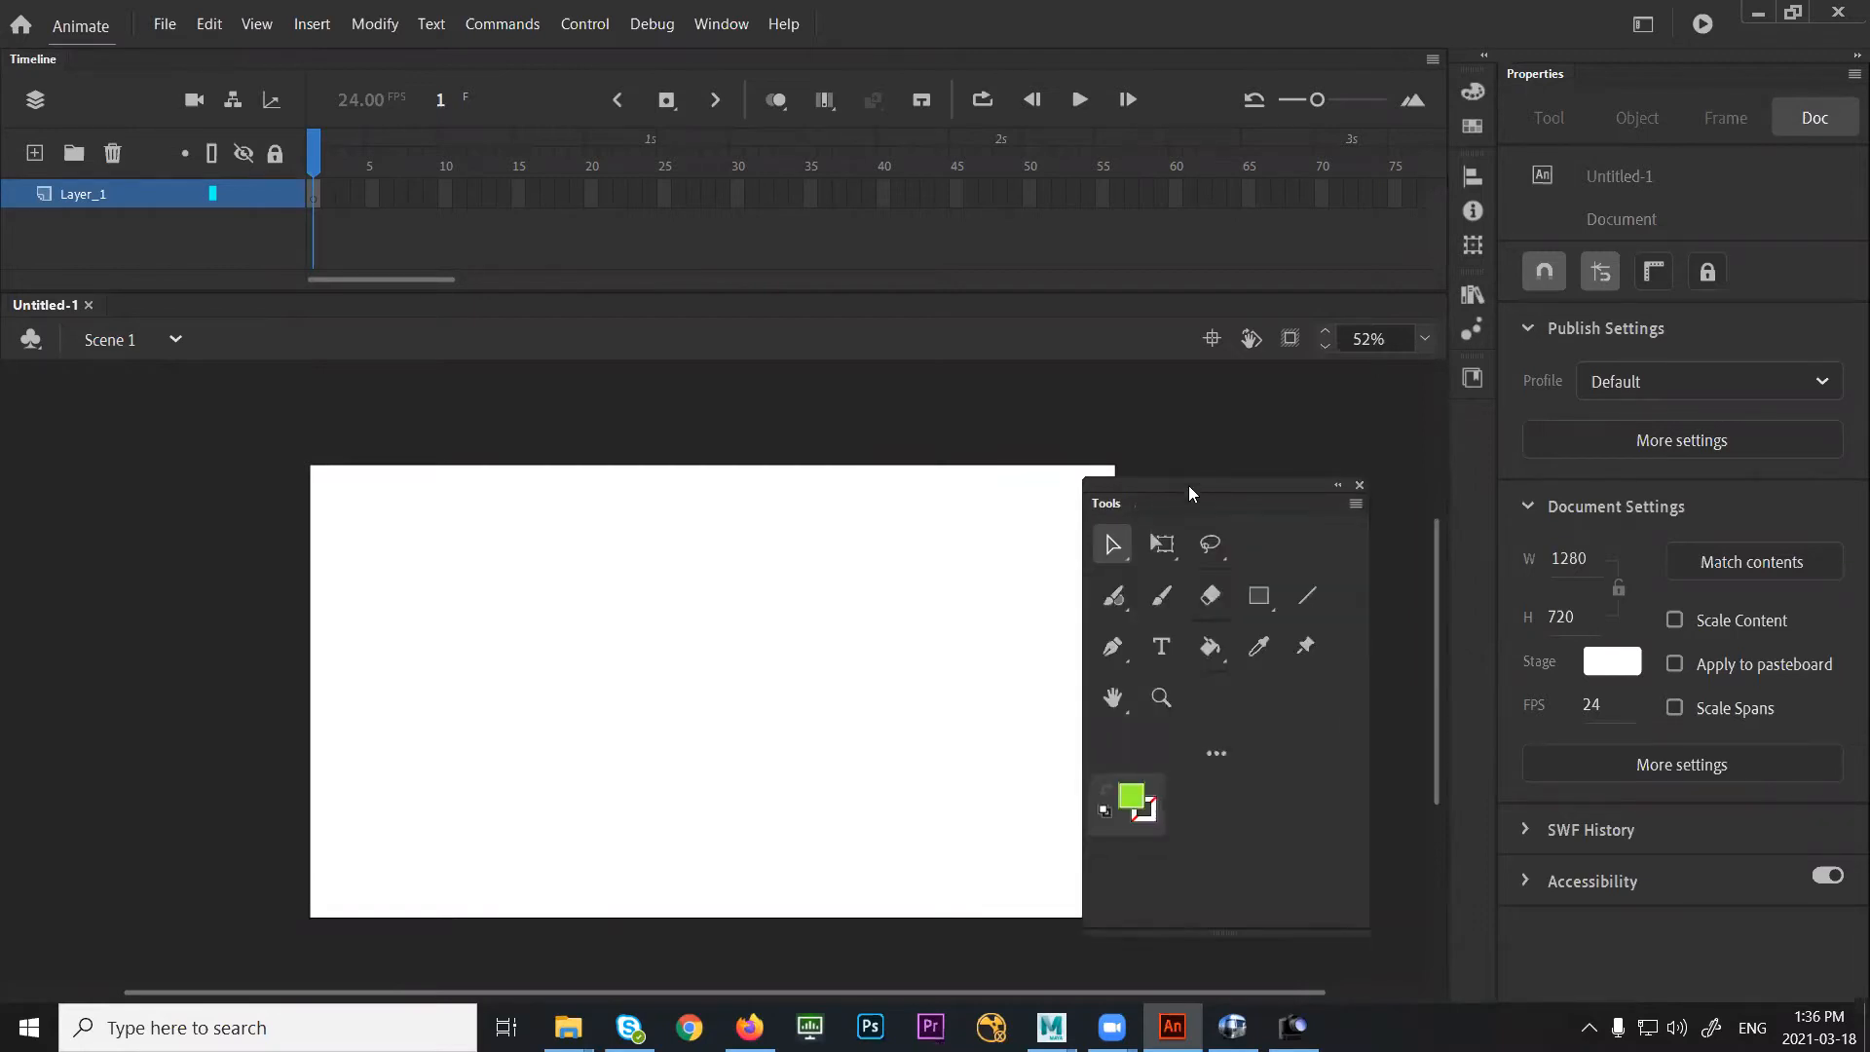
pyautogui.moveTo(1234, 477); pyautogui.dragTo(1278, 457)
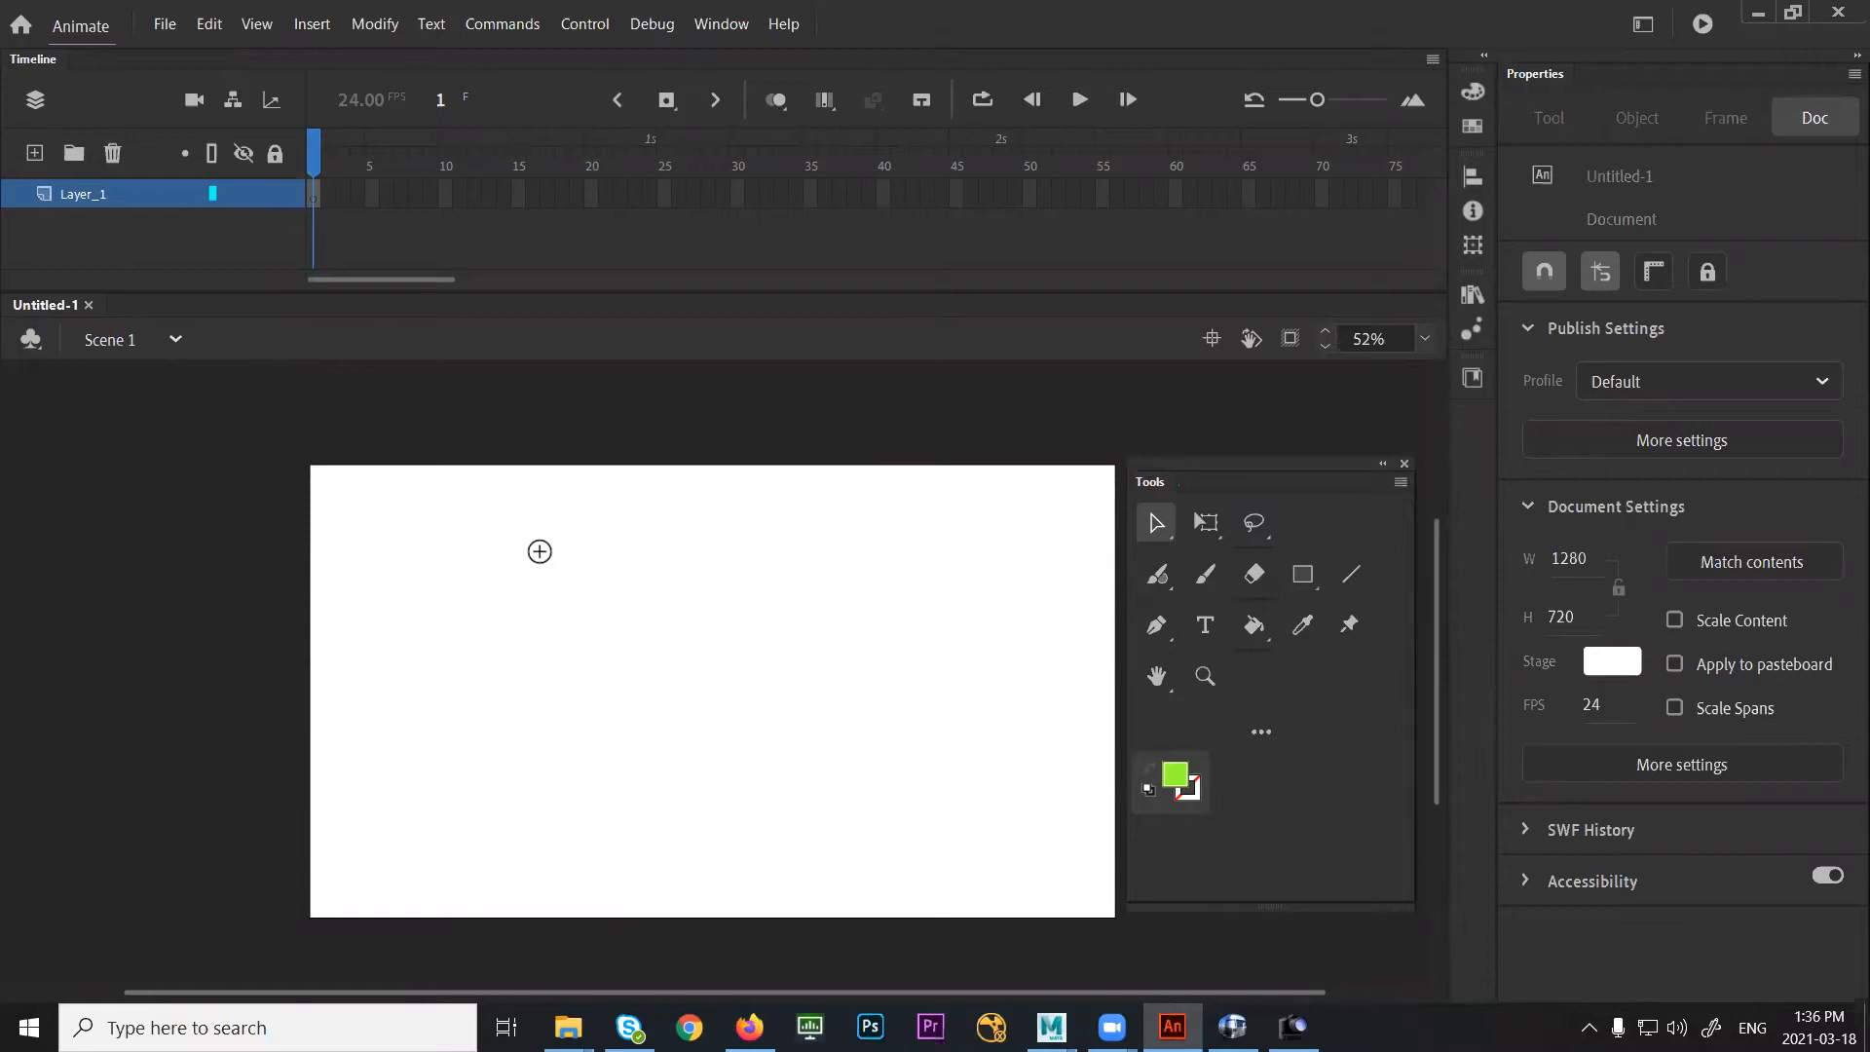
# Handwrite "b = brush" with "e = eraser" below it on the upper part of the stage, using the green Classic Brush at size 5
pyautogui.press('b')
pyautogui.moveTo(438, 507)
pyautogui.mouseDown()
pyautogui.moveTo(459, 541)
pyautogui.moveTo(495, 543)
pyautogui.moveTo(528, 506)
pyautogui.moveTo(529, 551)
pyautogui.moveTo(559, 550)
pyautogui.mouseUp()
pyautogui.moveTo(563, 531); pyautogui.dragTo(577, 547)
pyautogui.moveTo(591, 531)
pyautogui.mouseDown()
pyautogui.moveTo(581, 551)
pyautogui.moveTo(620, 551)
pyautogui.mouseUp()
pyautogui.moveTo(435, 598); pyautogui.dragTo(460, 611)
pyautogui.moveTo(466, 591); pyautogui.dragTo(490, 589)
pyautogui.moveTo(465, 604); pyautogui.dragTo(492, 602)
pyautogui.moveTo(529, 596); pyautogui.dragTo(590, 605)
pyautogui.moveTo(611, 596); pyautogui.dragTo(651, 575)
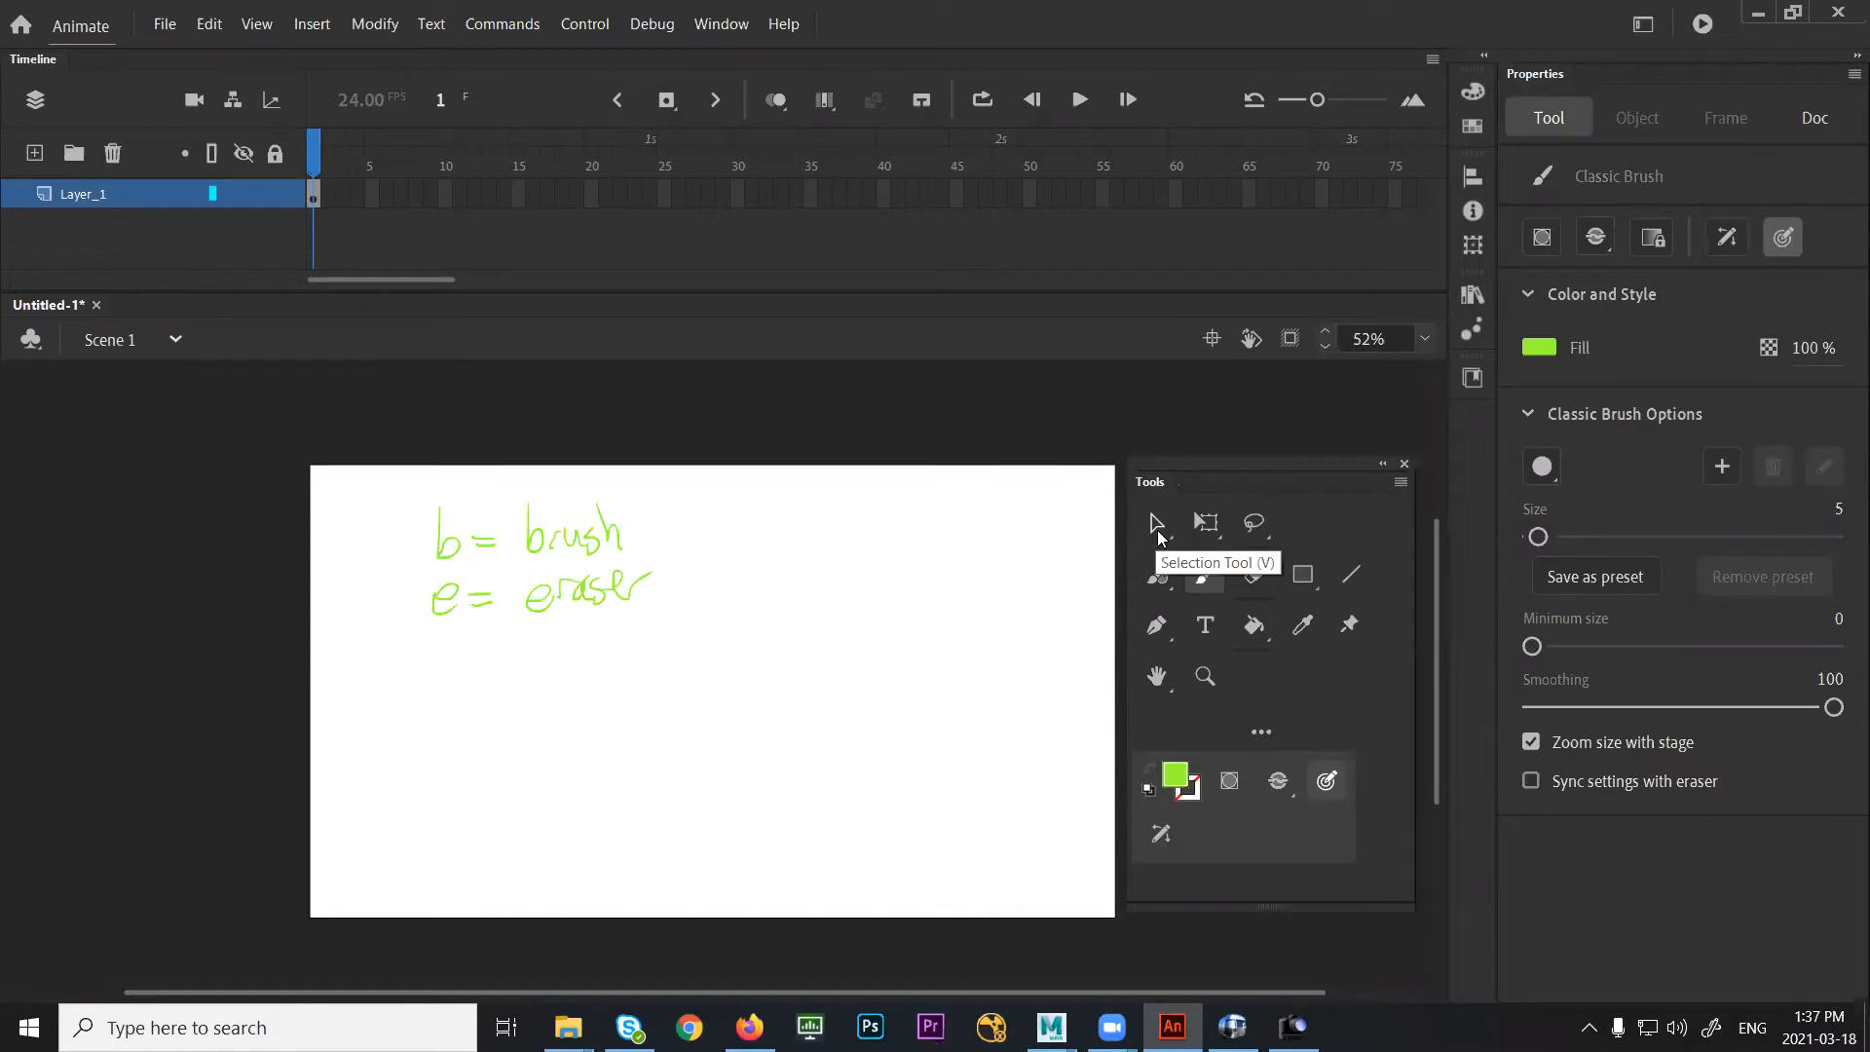
# Handwrite "v = select" with the green brush to the right of the "b = brush" note
pyautogui.press('v')
pyautogui.press('b')
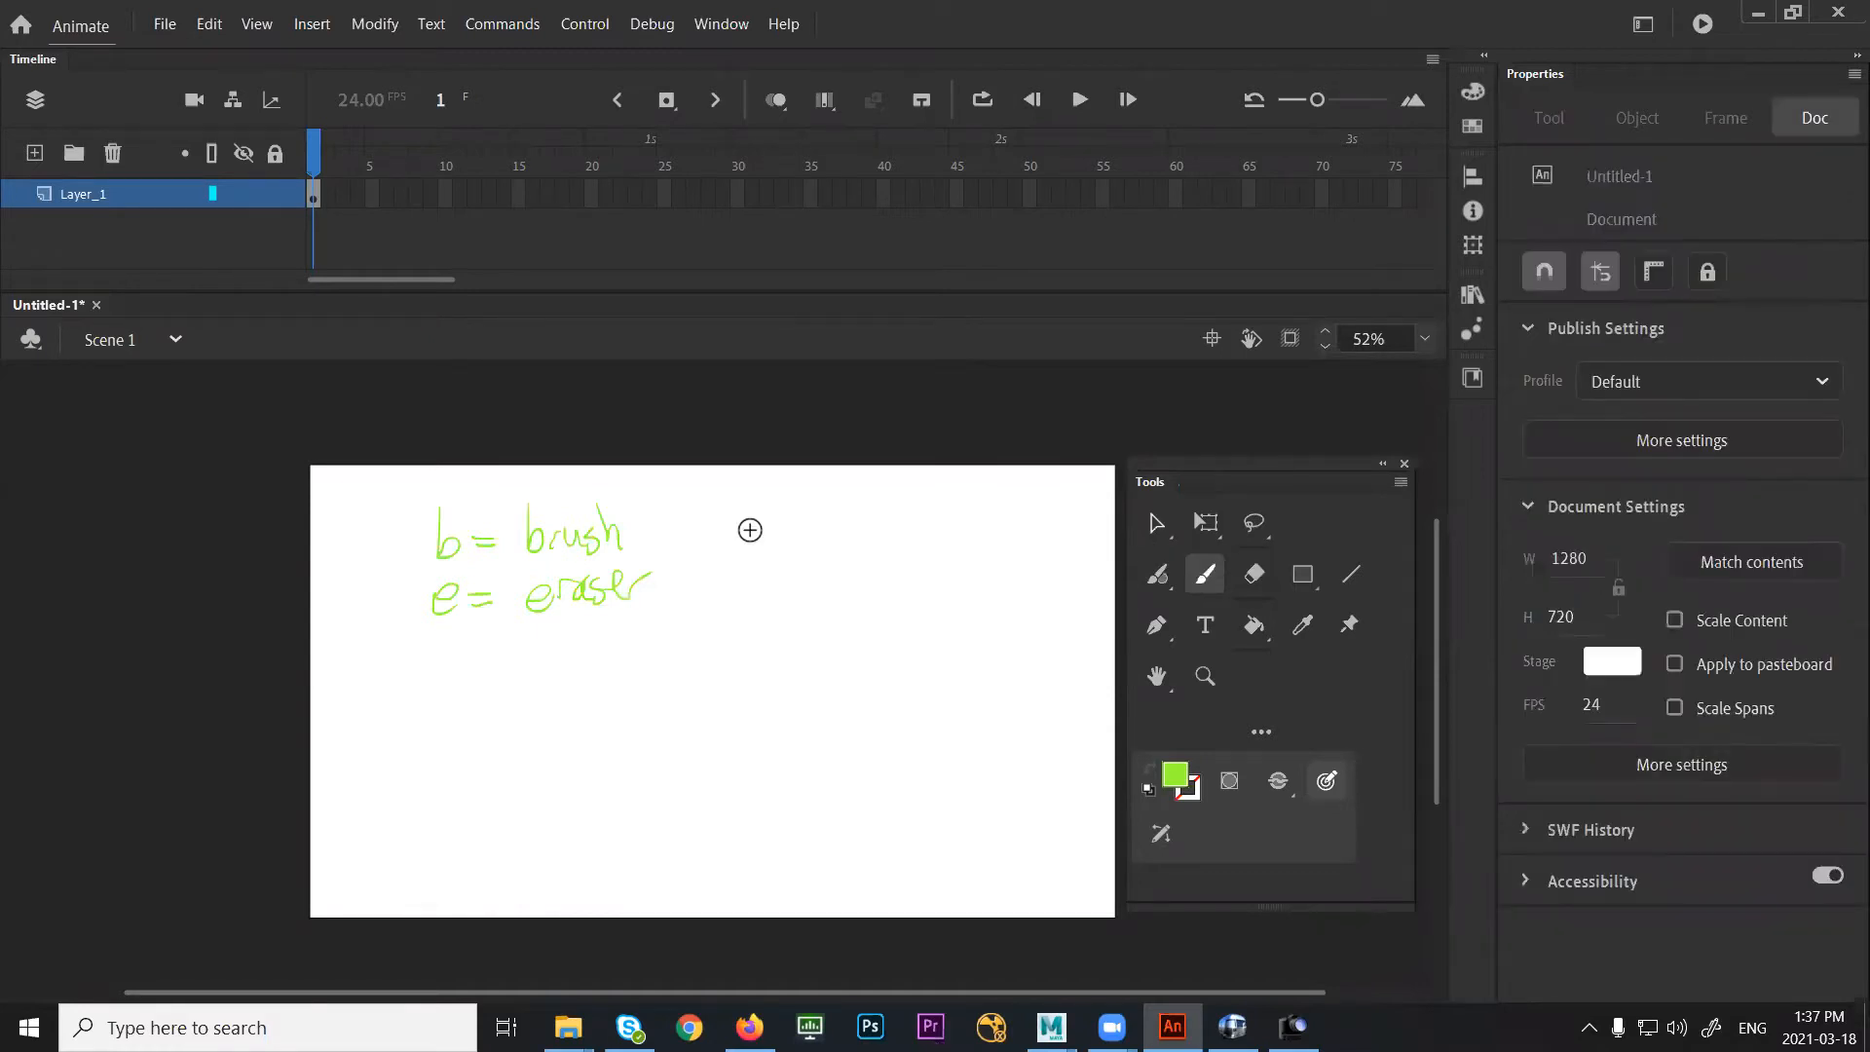
pyautogui.moveTo(732, 517); pyautogui.dragTo(787, 532)
pyautogui.moveTo(770, 544); pyautogui.dragTo(807, 539)
pyautogui.moveTo(812, 516); pyautogui.dragTo(853, 528)
pyautogui.moveTo(854, 490); pyautogui.dragTo(857, 526)
pyautogui.moveTo(862, 518); pyautogui.dragTo(881, 522)
pyautogui.moveTo(898, 510); pyautogui.dragTo(904, 526)
pyautogui.moveTo(912, 487)
pyautogui.mouseDown()
pyautogui.moveTo(919, 522)
pyautogui.moveTo(930, 496)
pyautogui.mouseUp()
# Select all the handwritten shortcut notes on the stage and delete them
pyautogui.press('v')
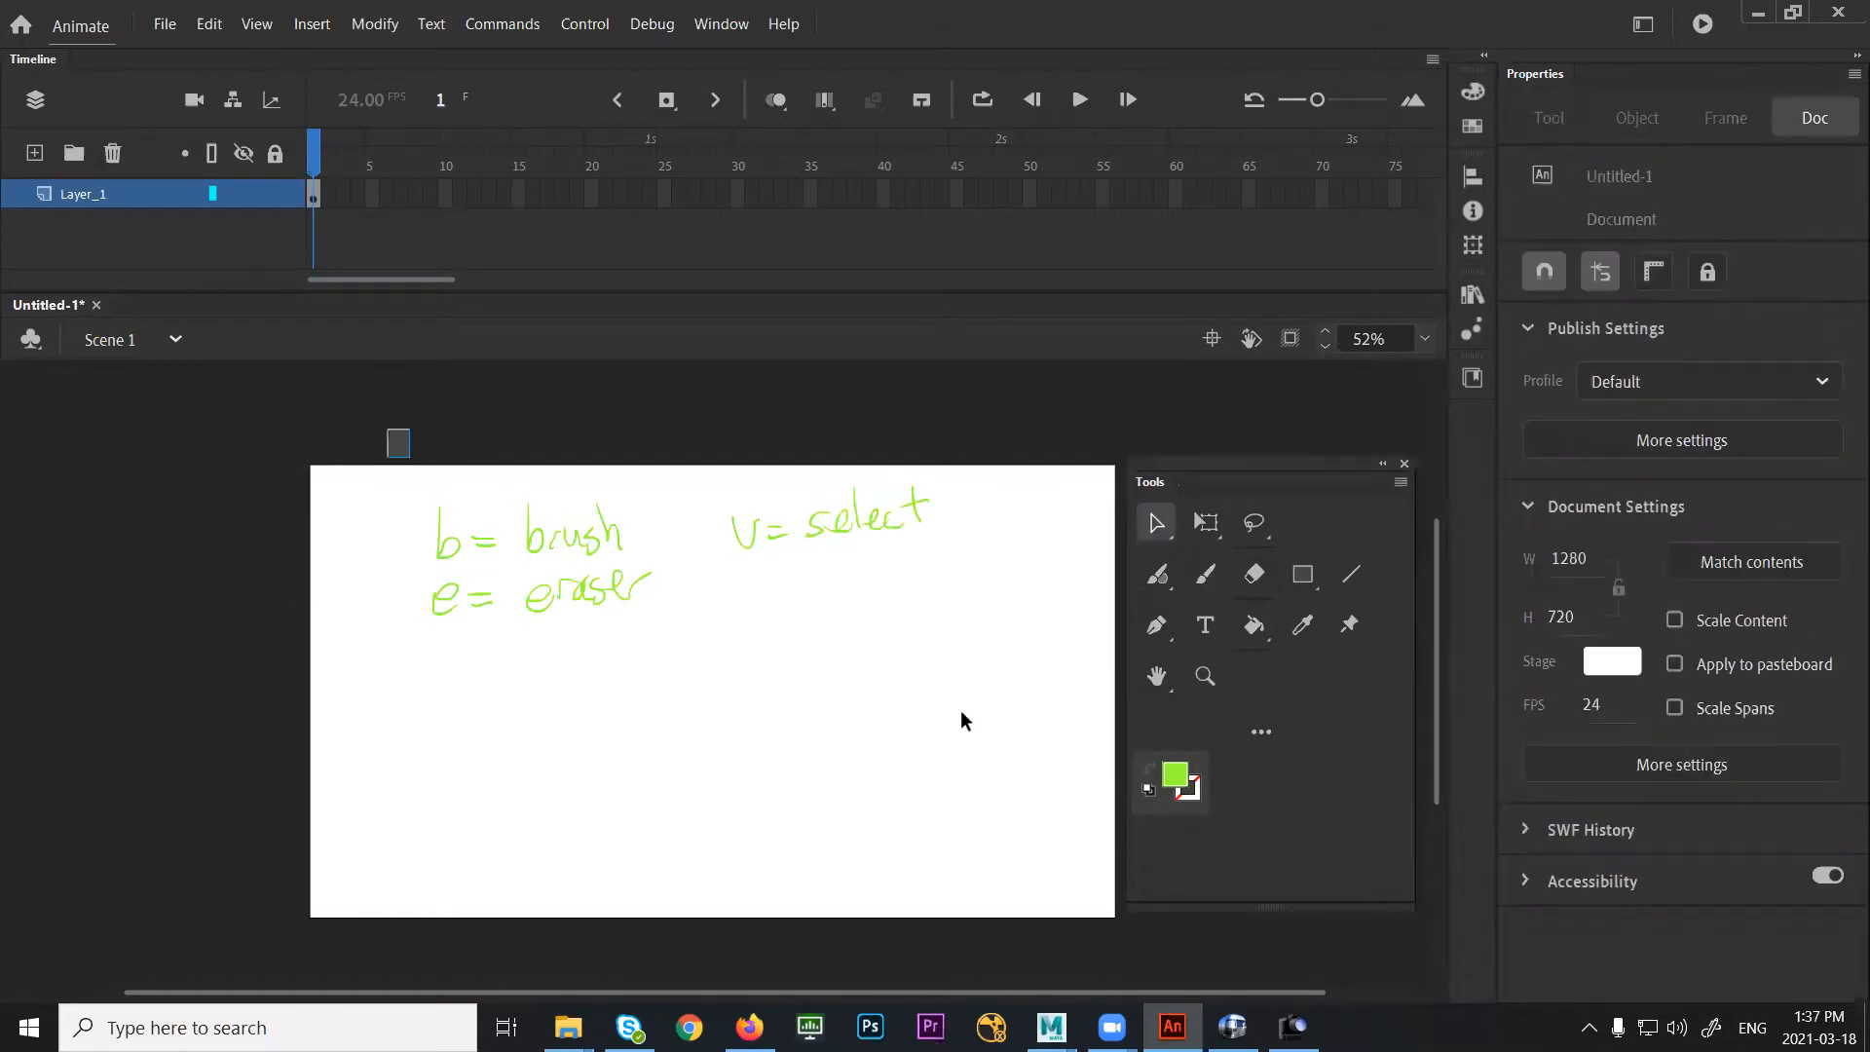
pyautogui.hotkey('ctrl', 'a')
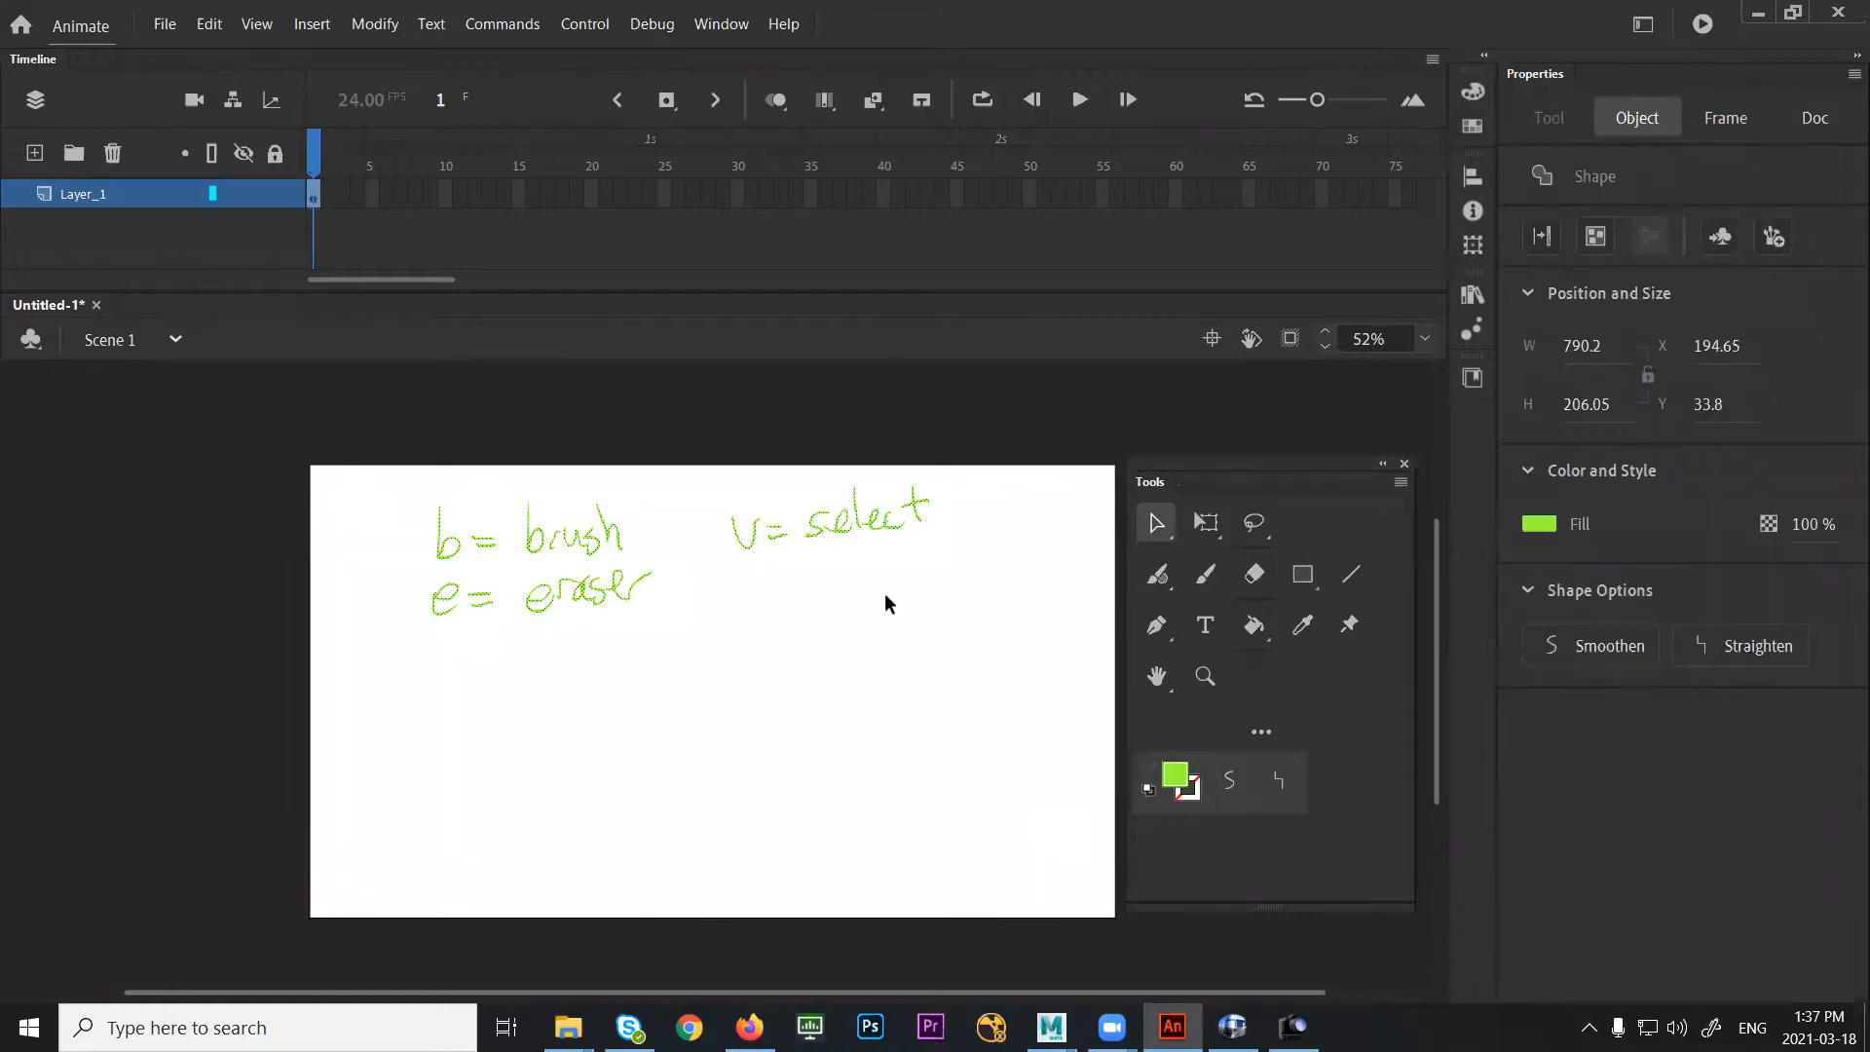
pyautogui.press('Delete')
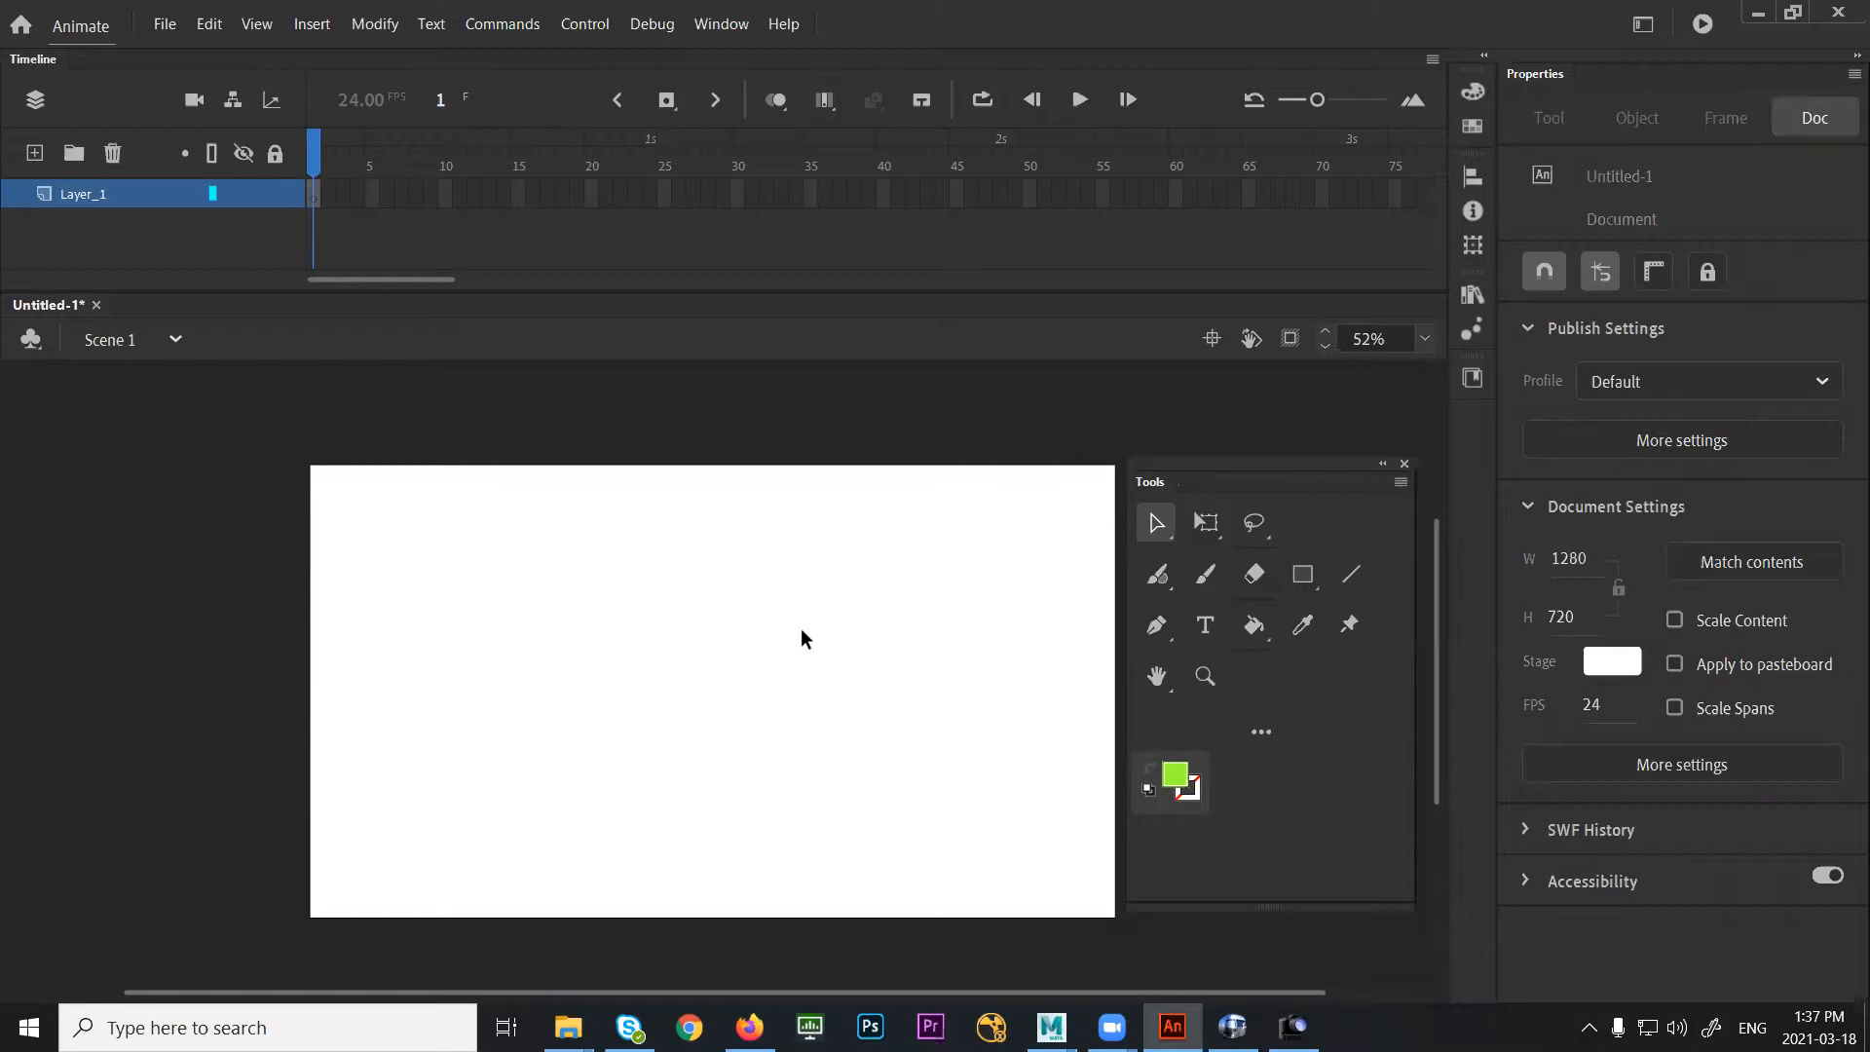
# Handwrite the word "Vector" with the green brush in the upper right part of the stage
pyautogui.press('b')
pyautogui.moveTo(750, 553)
pyautogui.mouseDown()
pyautogui.moveTo(779, 535)
pyautogui.moveTo(833, 564)
pyautogui.mouseUp()
pyautogui.moveTo(816, 542); pyautogui.dragTo(855, 544)
pyautogui.moveTo(862, 557); pyautogui.dragTo(882, 530)
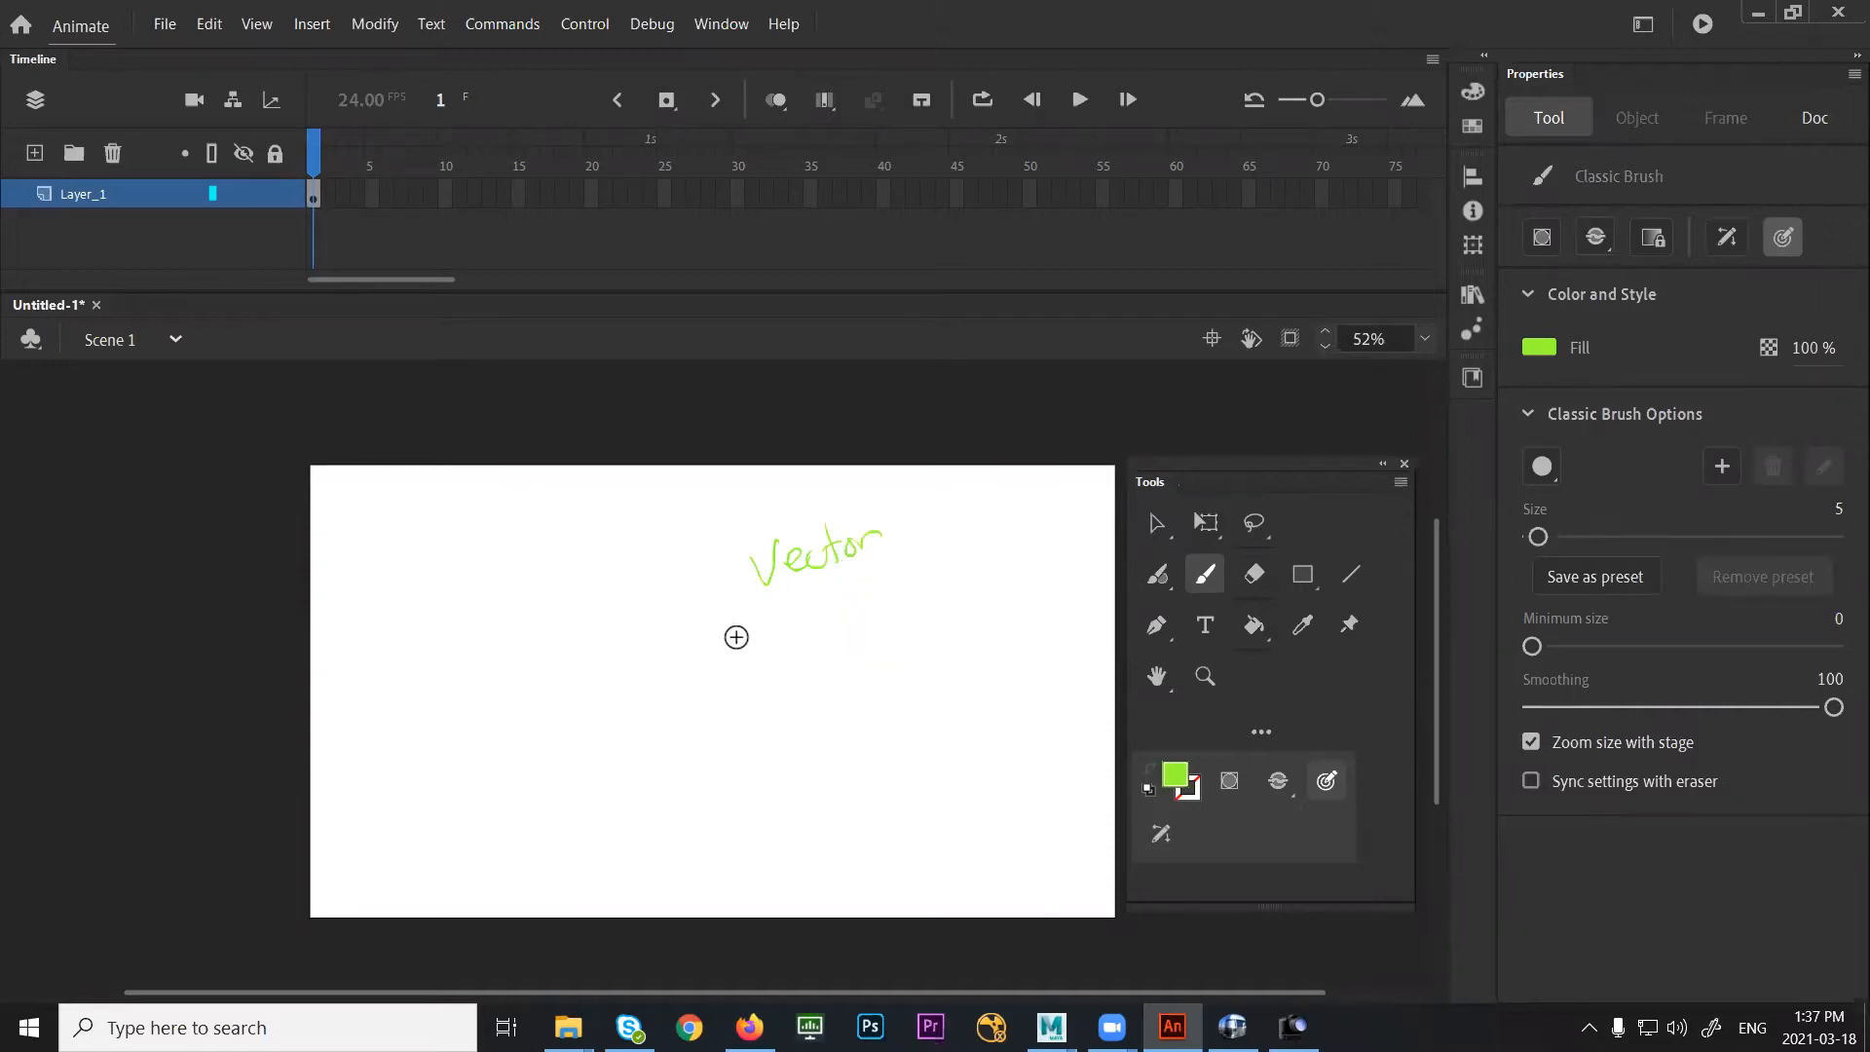
# Handwrite "b" and "[ ] → change brush size" across the middle of the stage with the green brush
pyautogui.moveTo(398, 604); pyautogui.dragTo(402, 642)
pyautogui.moveTo(454, 663)
pyautogui.mouseDown()
pyautogui.moveTo(457, 696)
pyautogui.moveTo(610, 687)
pyautogui.mouseUp()
pyautogui.moveTo(624, 638)
pyautogui.mouseDown()
pyautogui.moveTo(685, 668)
pyautogui.moveTo(673, 690)
pyautogui.moveTo(727, 631)
pyautogui.moveTo(784, 664)
pyautogui.mouseUp()
pyautogui.moveTo(800, 625); pyautogui.dragTo(818, 670)
pyautogui.moveTo(836, 650); pyautogui.dragTo(837, 670)
pyautogui.moveTo(846, 650); pyautogui.dragTo(898, 663)
# Set the brush size to 17 and paint a thick dab and a zigzag below the brush size note
pyautogui.moveTo(1538, 538); pyautogui.dragTo(1555, 536)
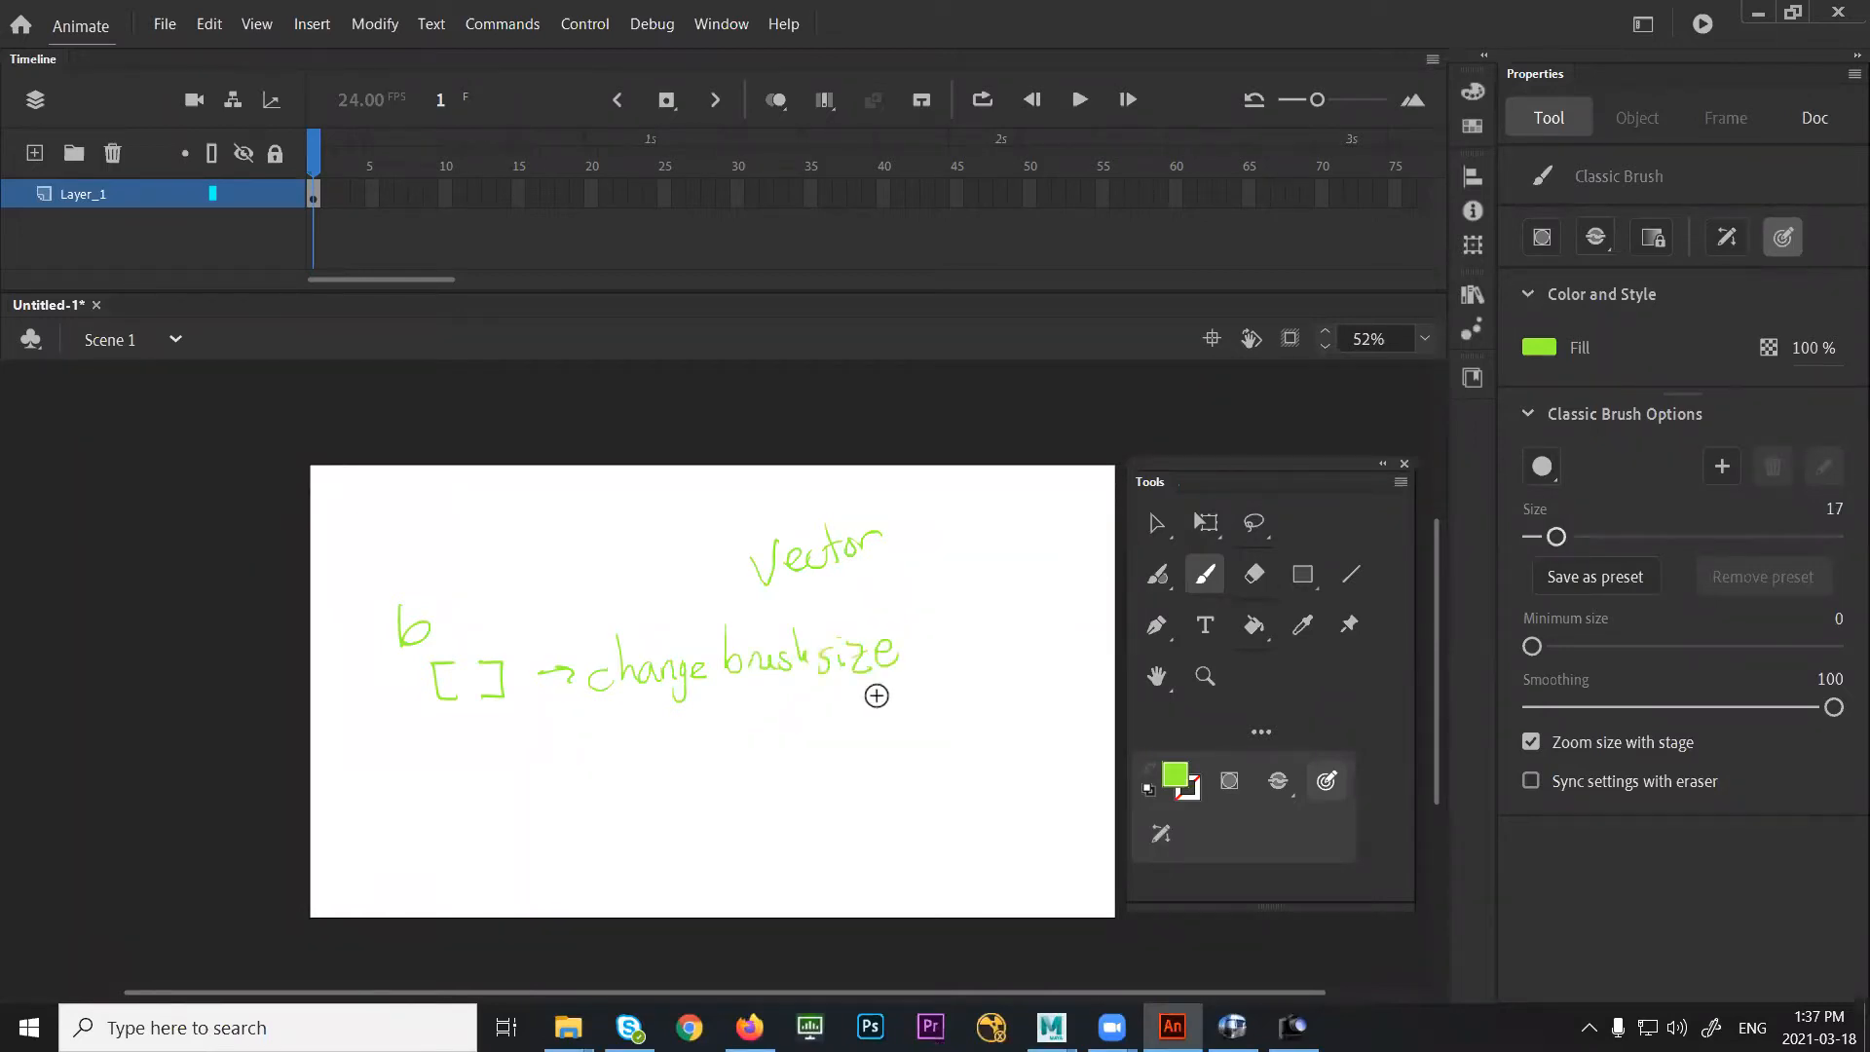
pyautogui.moveTo(773, 732)
pyautogui.mouseDown()
pyautogui.moveTo(774, 748)
pyautogui.moveTo(915, 718)
pyautogui.mouseUp()
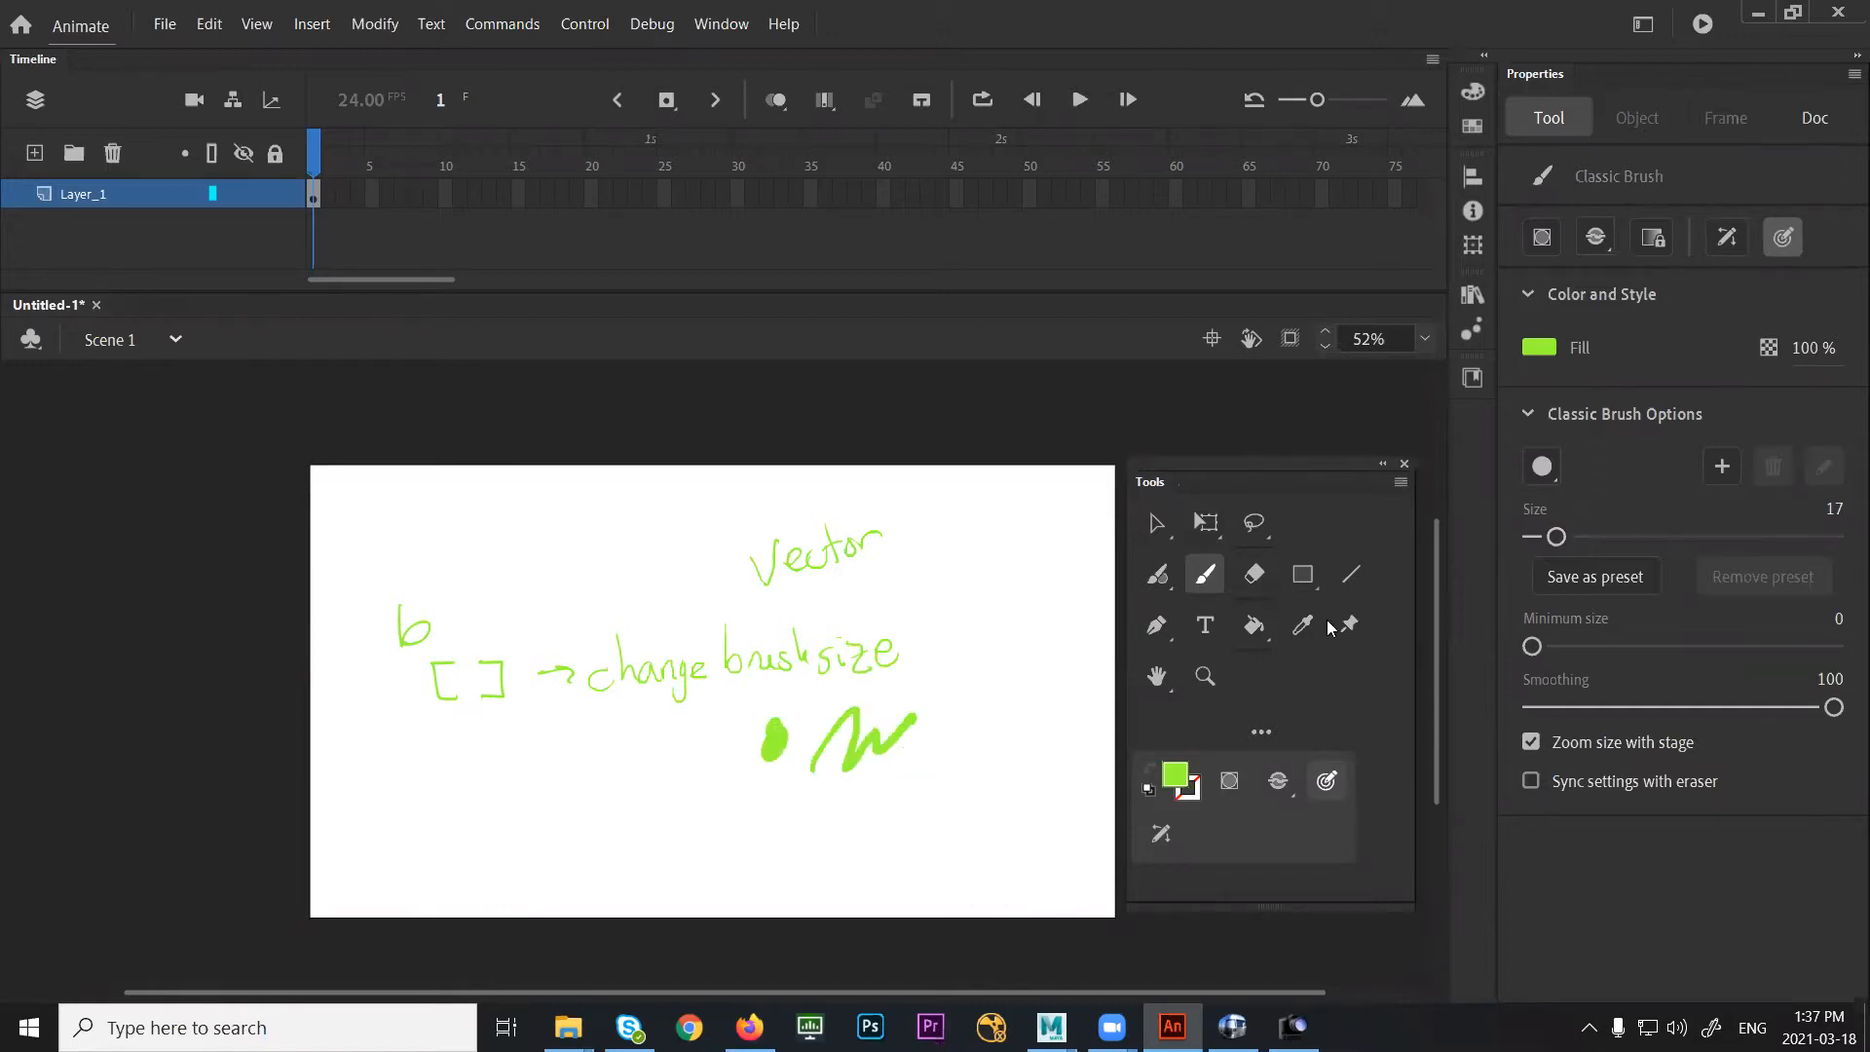
# Reduce the brush size to 9 and delete everything drawn on the stage
pyautogui.press('[')
pyautogui.hotkey('ctrl', 'a')
pyautogui.press('Delete')
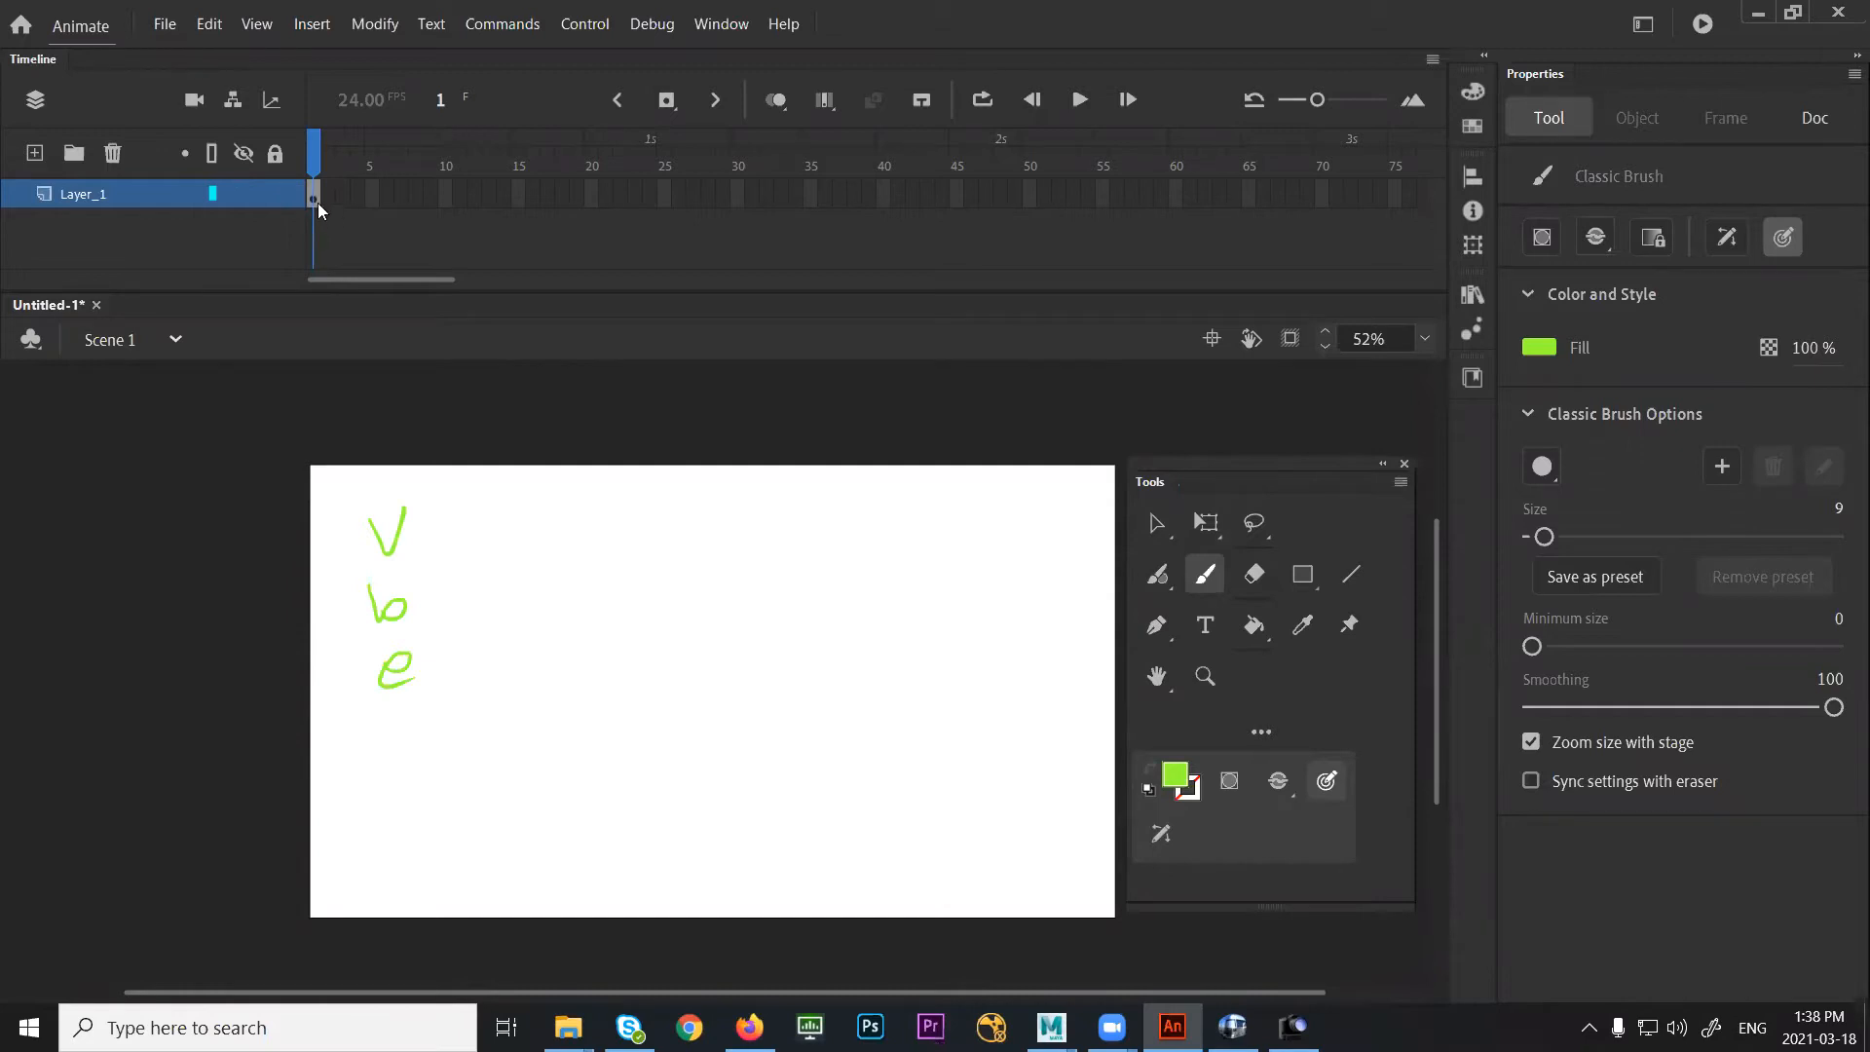
# Select the contents of frame 1 and delete the handwritten letters V, b and e
pyautogui.click(314, 202)
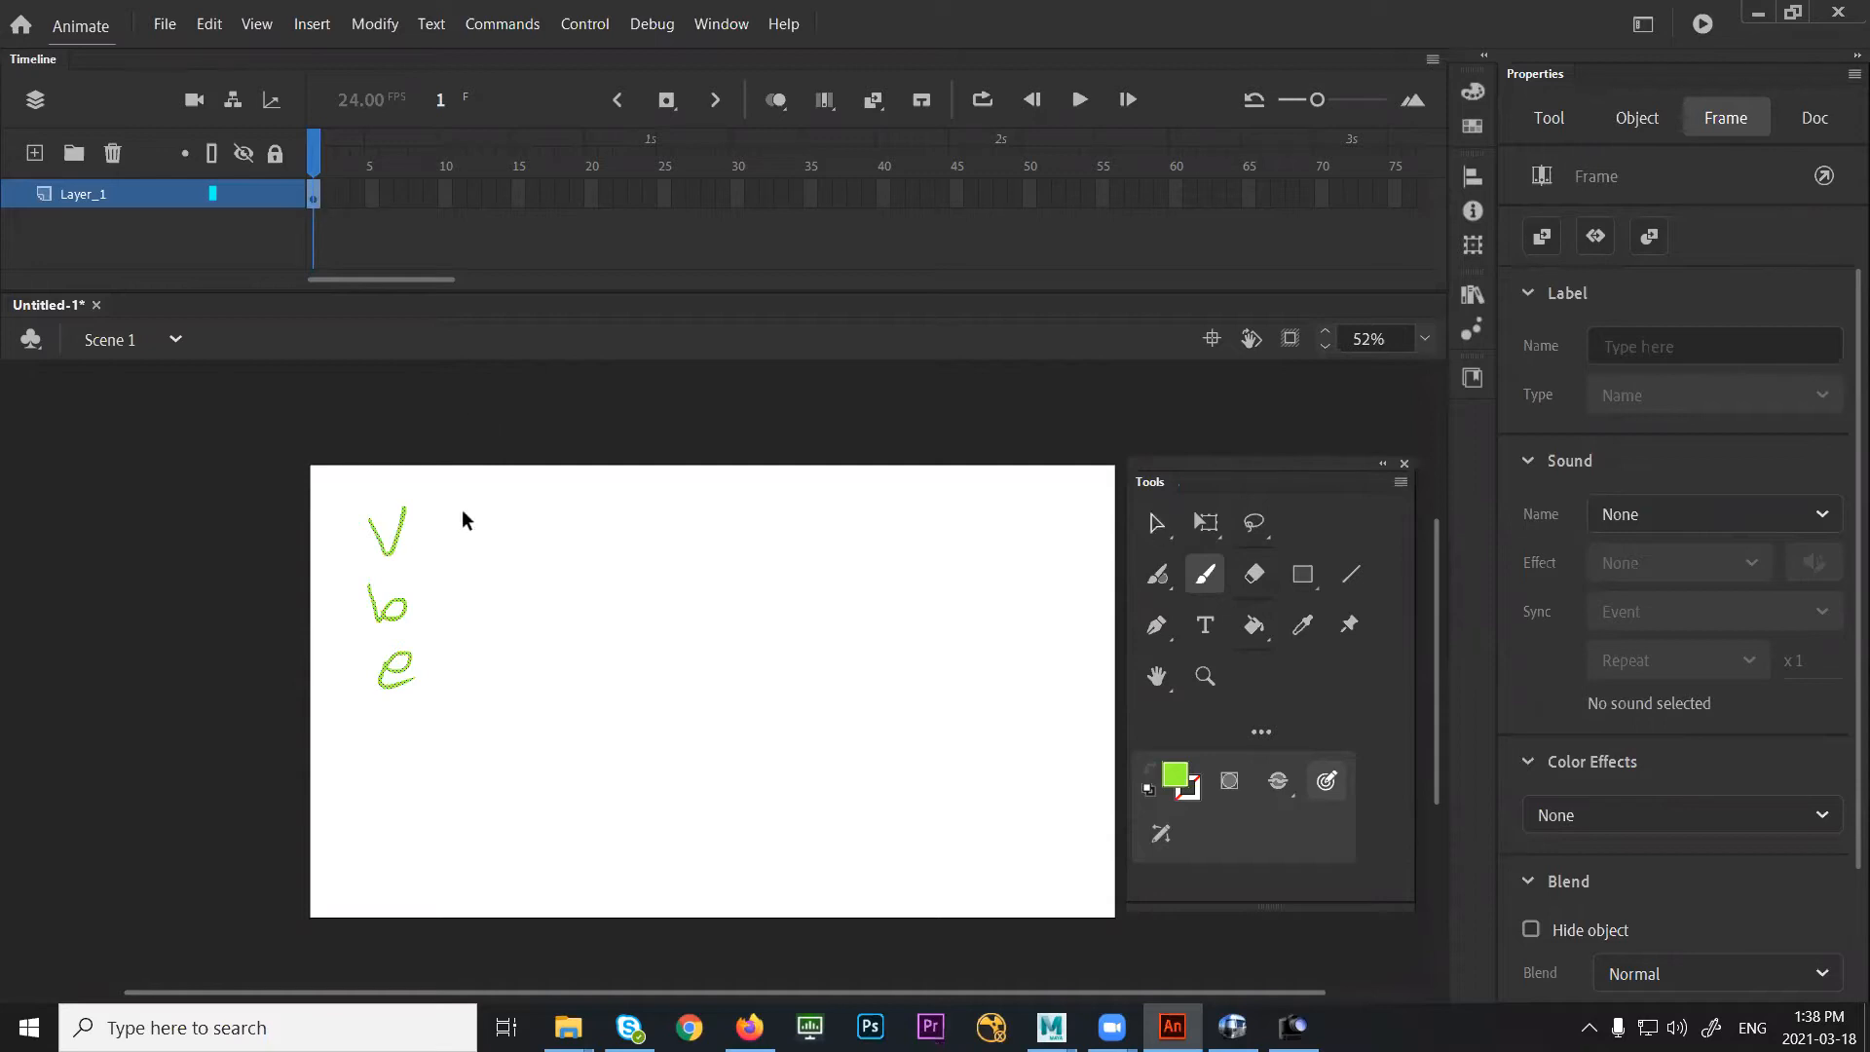
pyautogui.press('v')
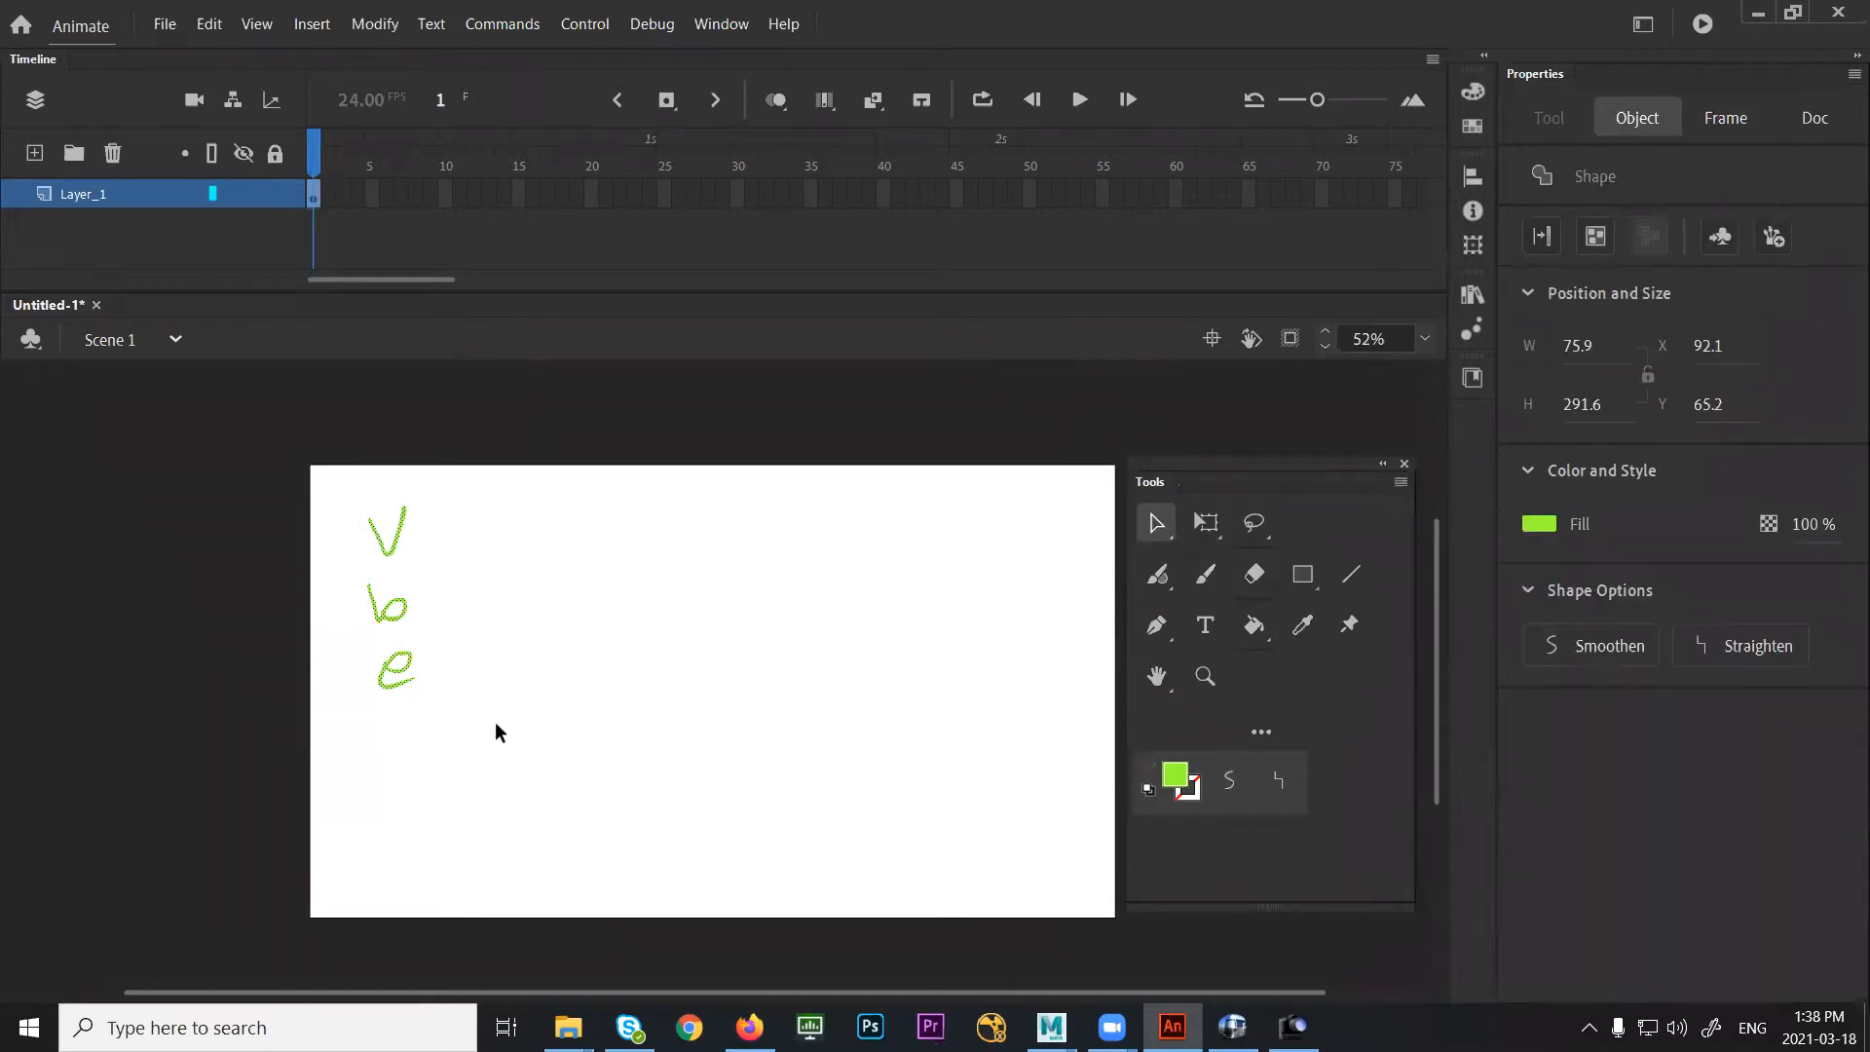
pyautogui.press('Delete')
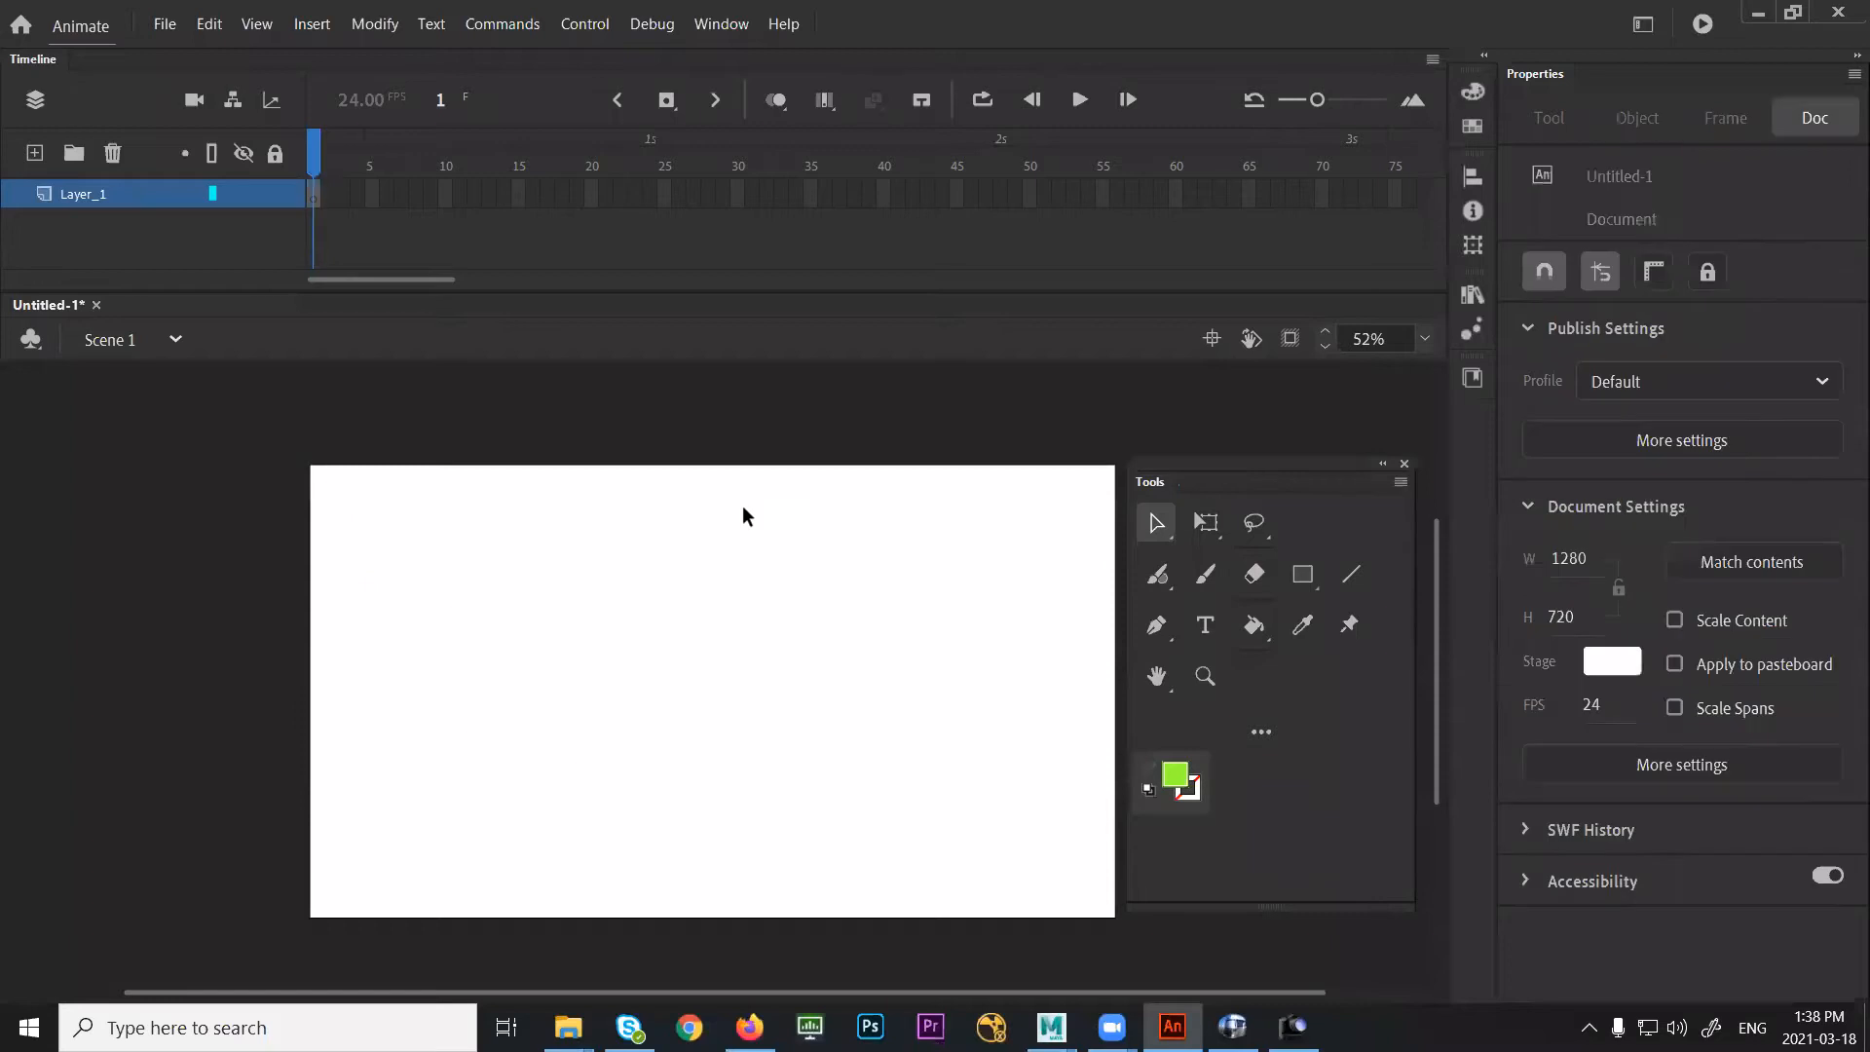
# Extend Layer_1 to frame 25 by inserting a frame there
pyautogui.click(322, 201)
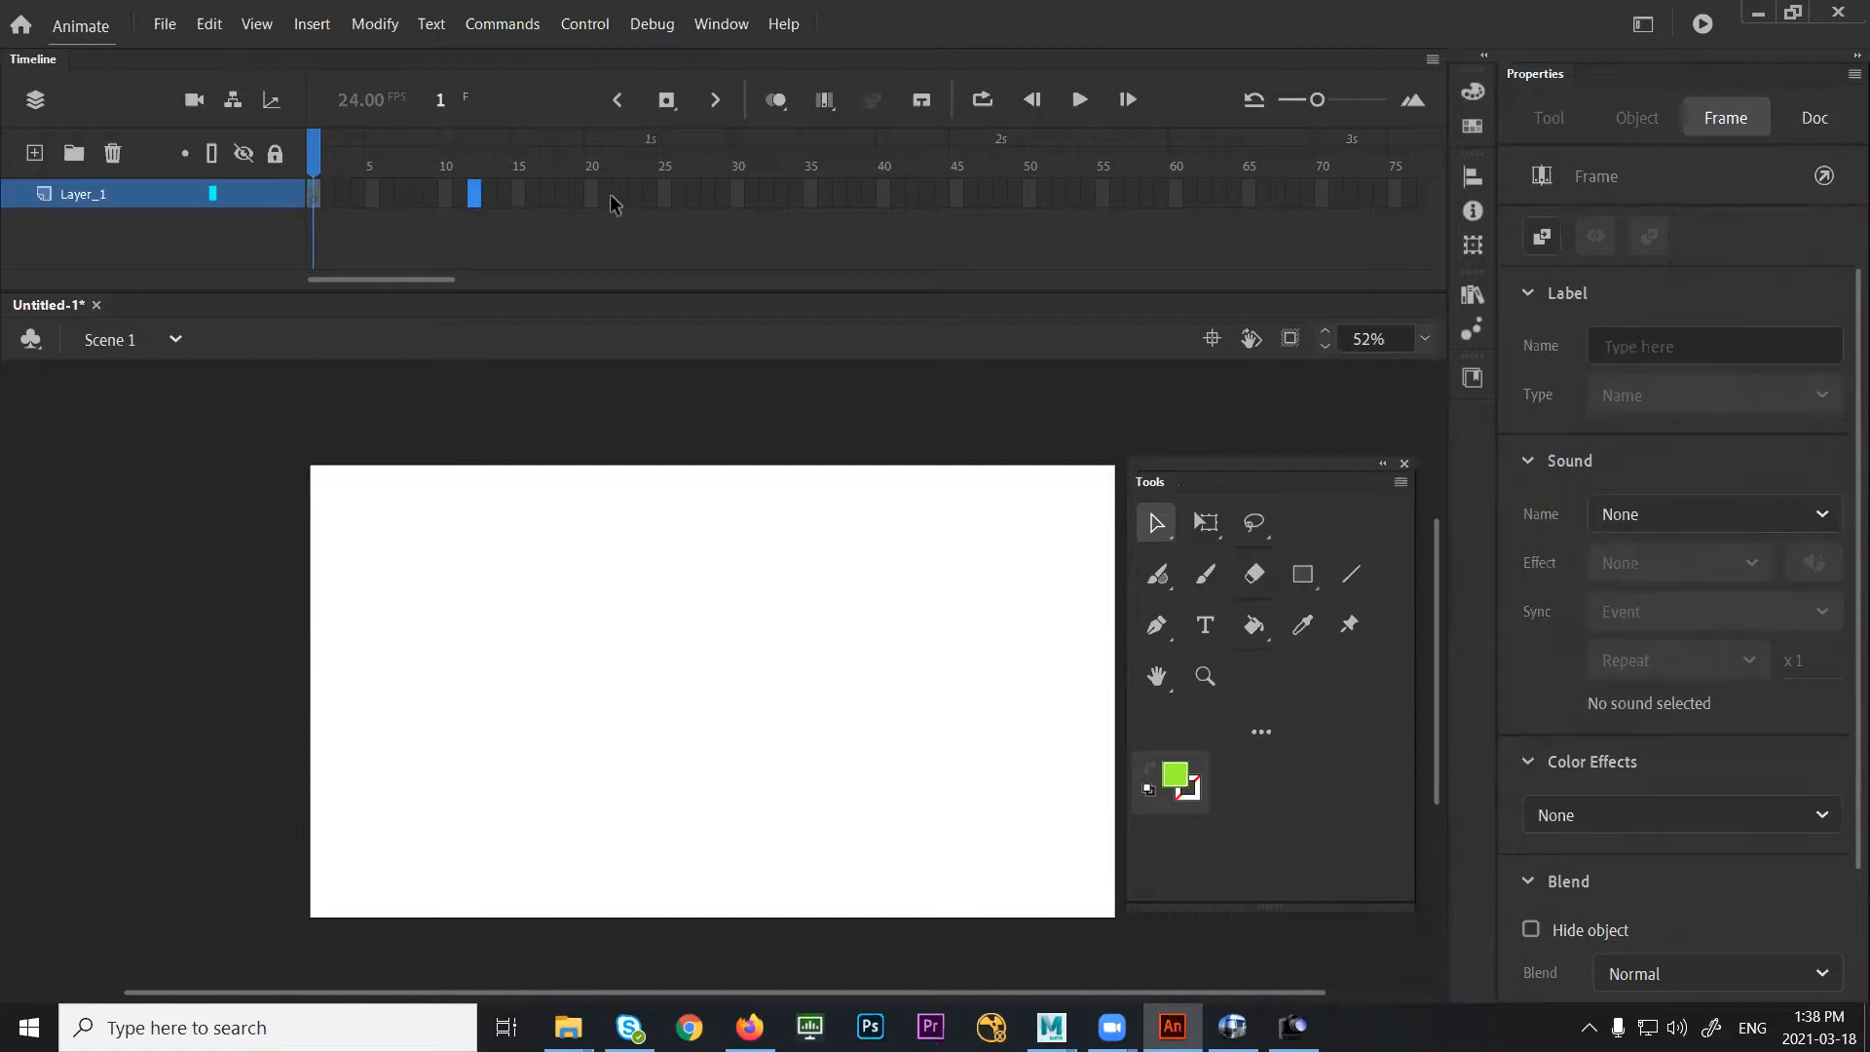
pyautogui.click(659, 195)
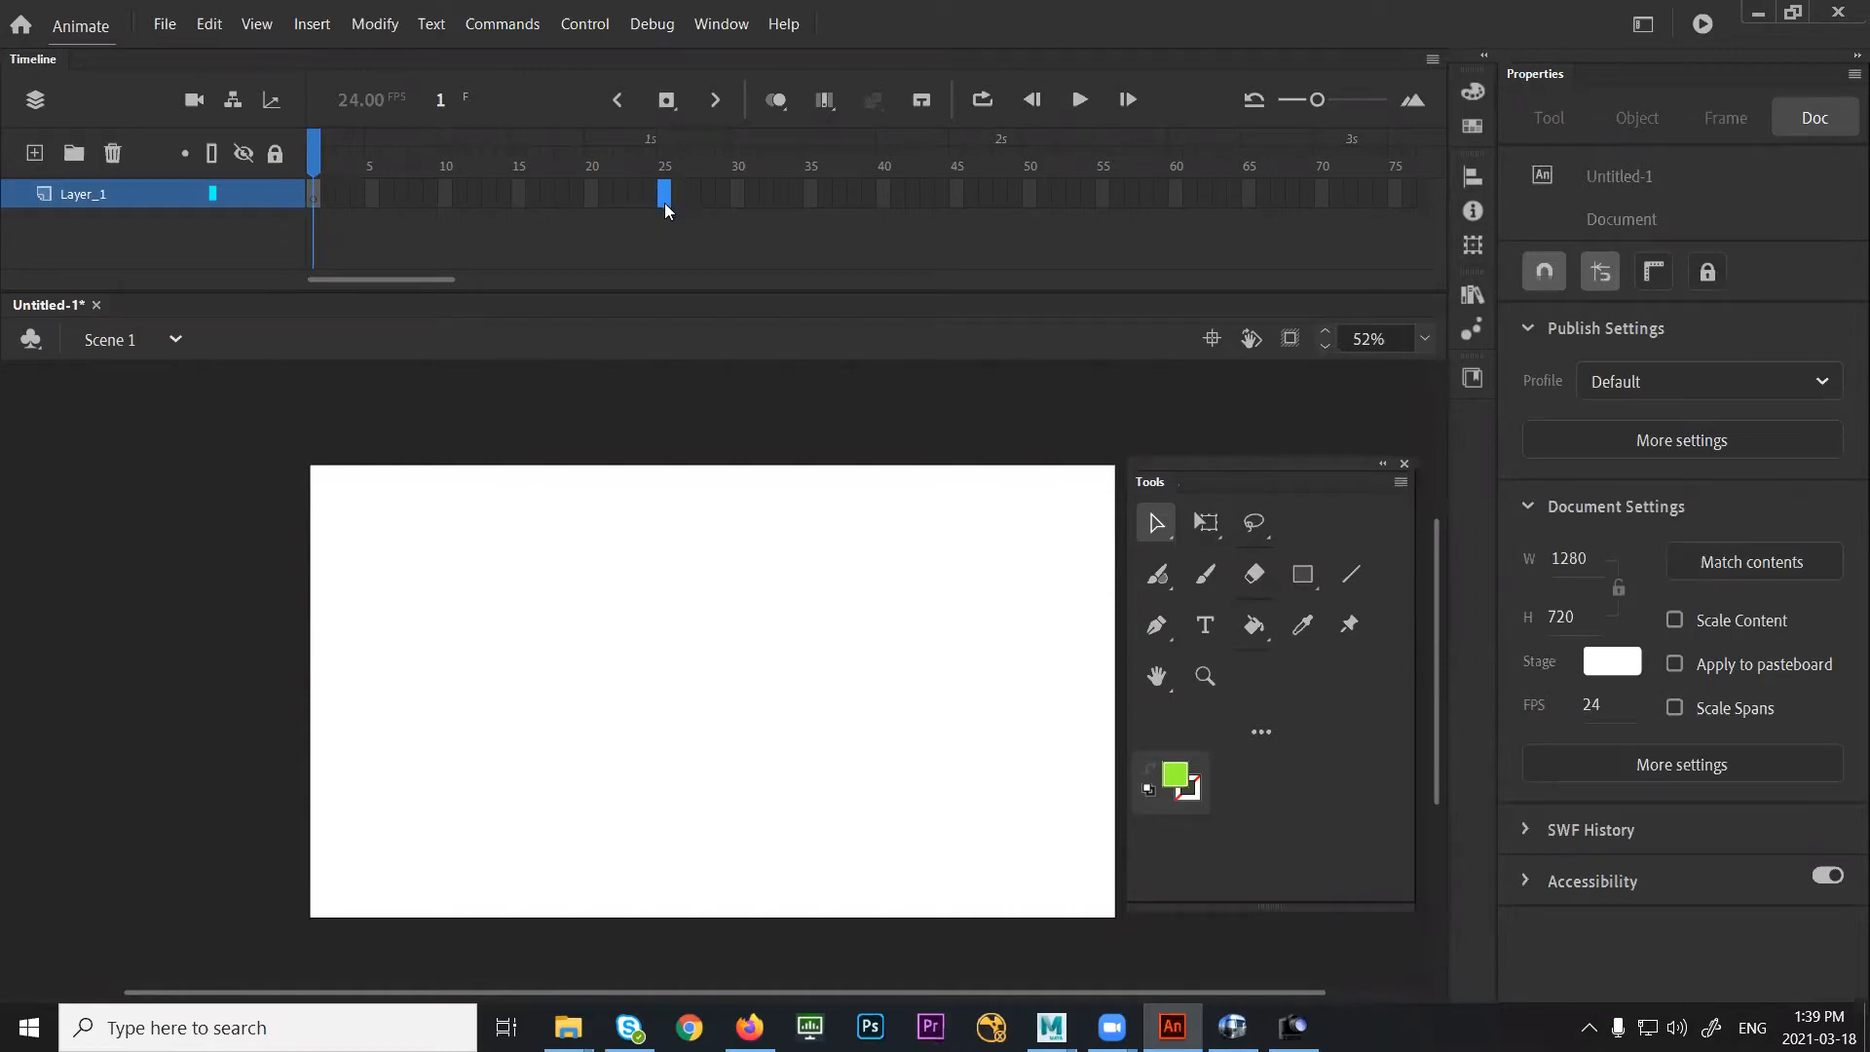
pyautogui.rightClick(667, 202)
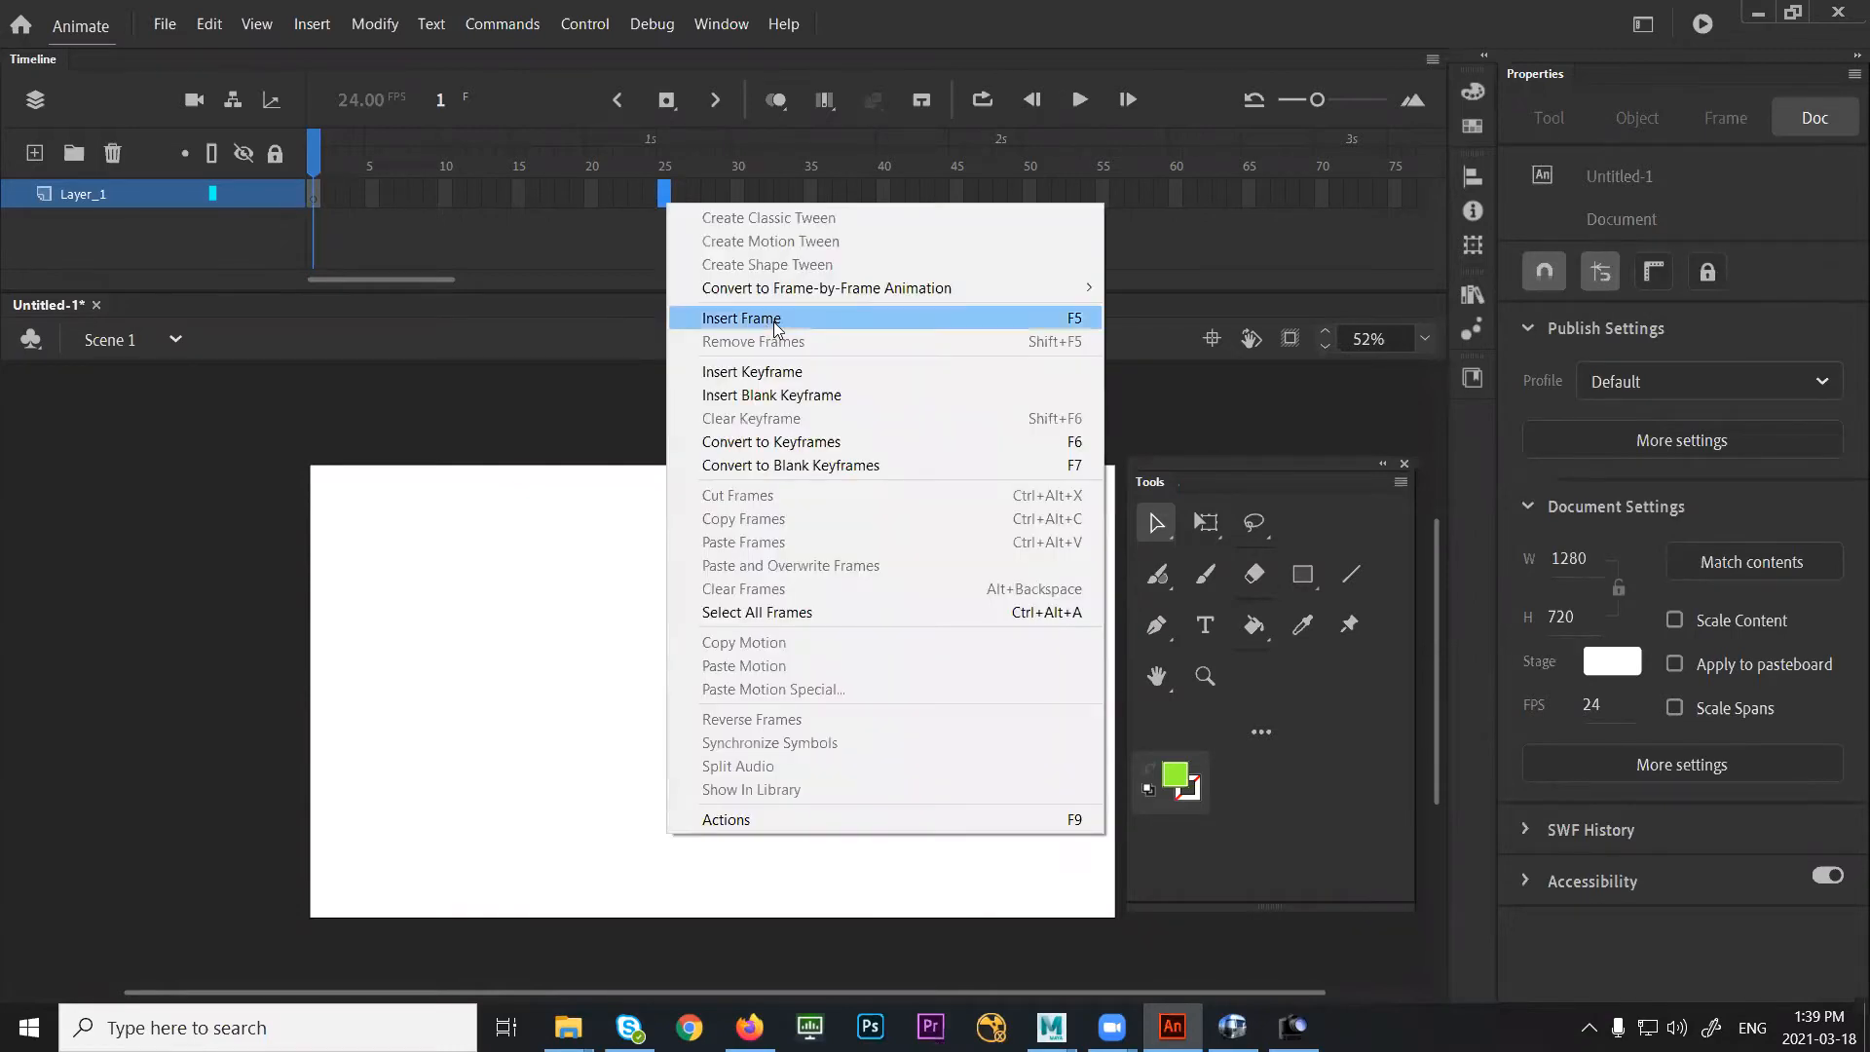
pyautogui.click(1087, 317)
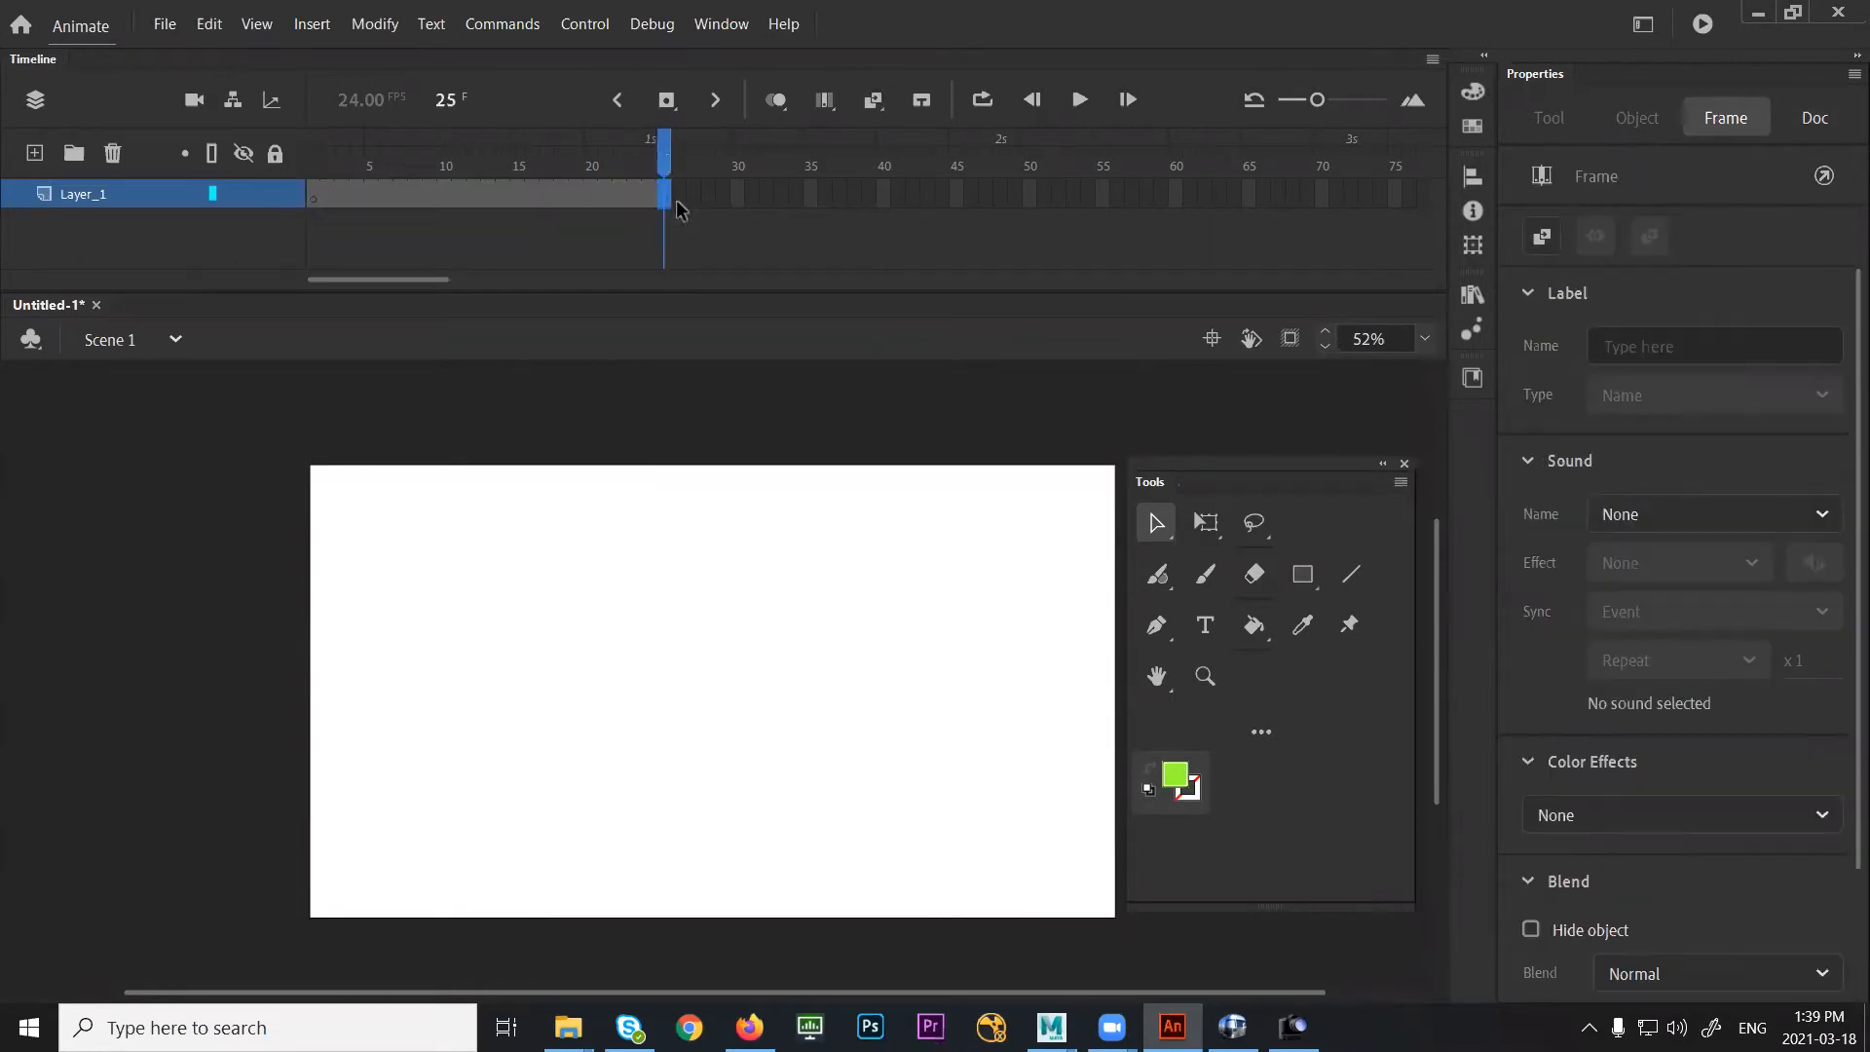
# Scrub the playhead back and forth through Layer_1's 25-frame span to inspect it
pyautogui.click(668, 155)
pyautogui.click(604, 161)
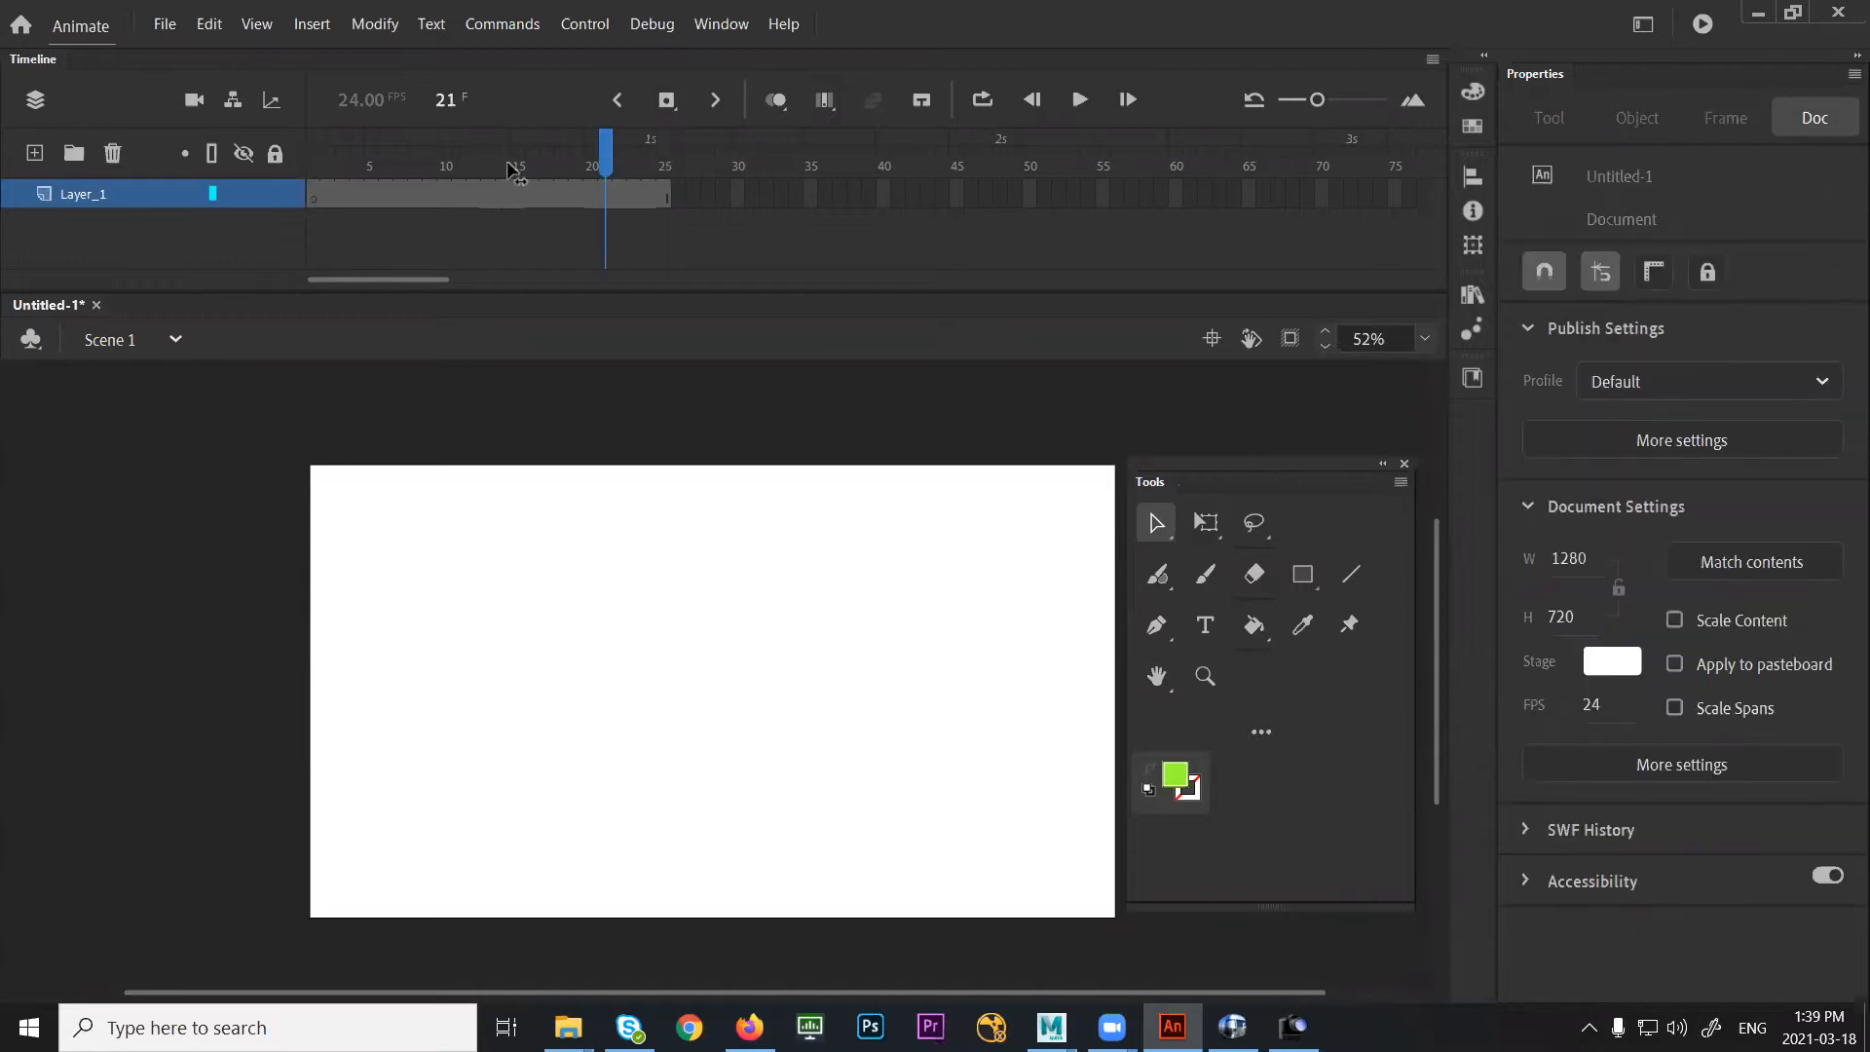
pyautogui.click(343, 192)
pyautogui.click(535, 227)
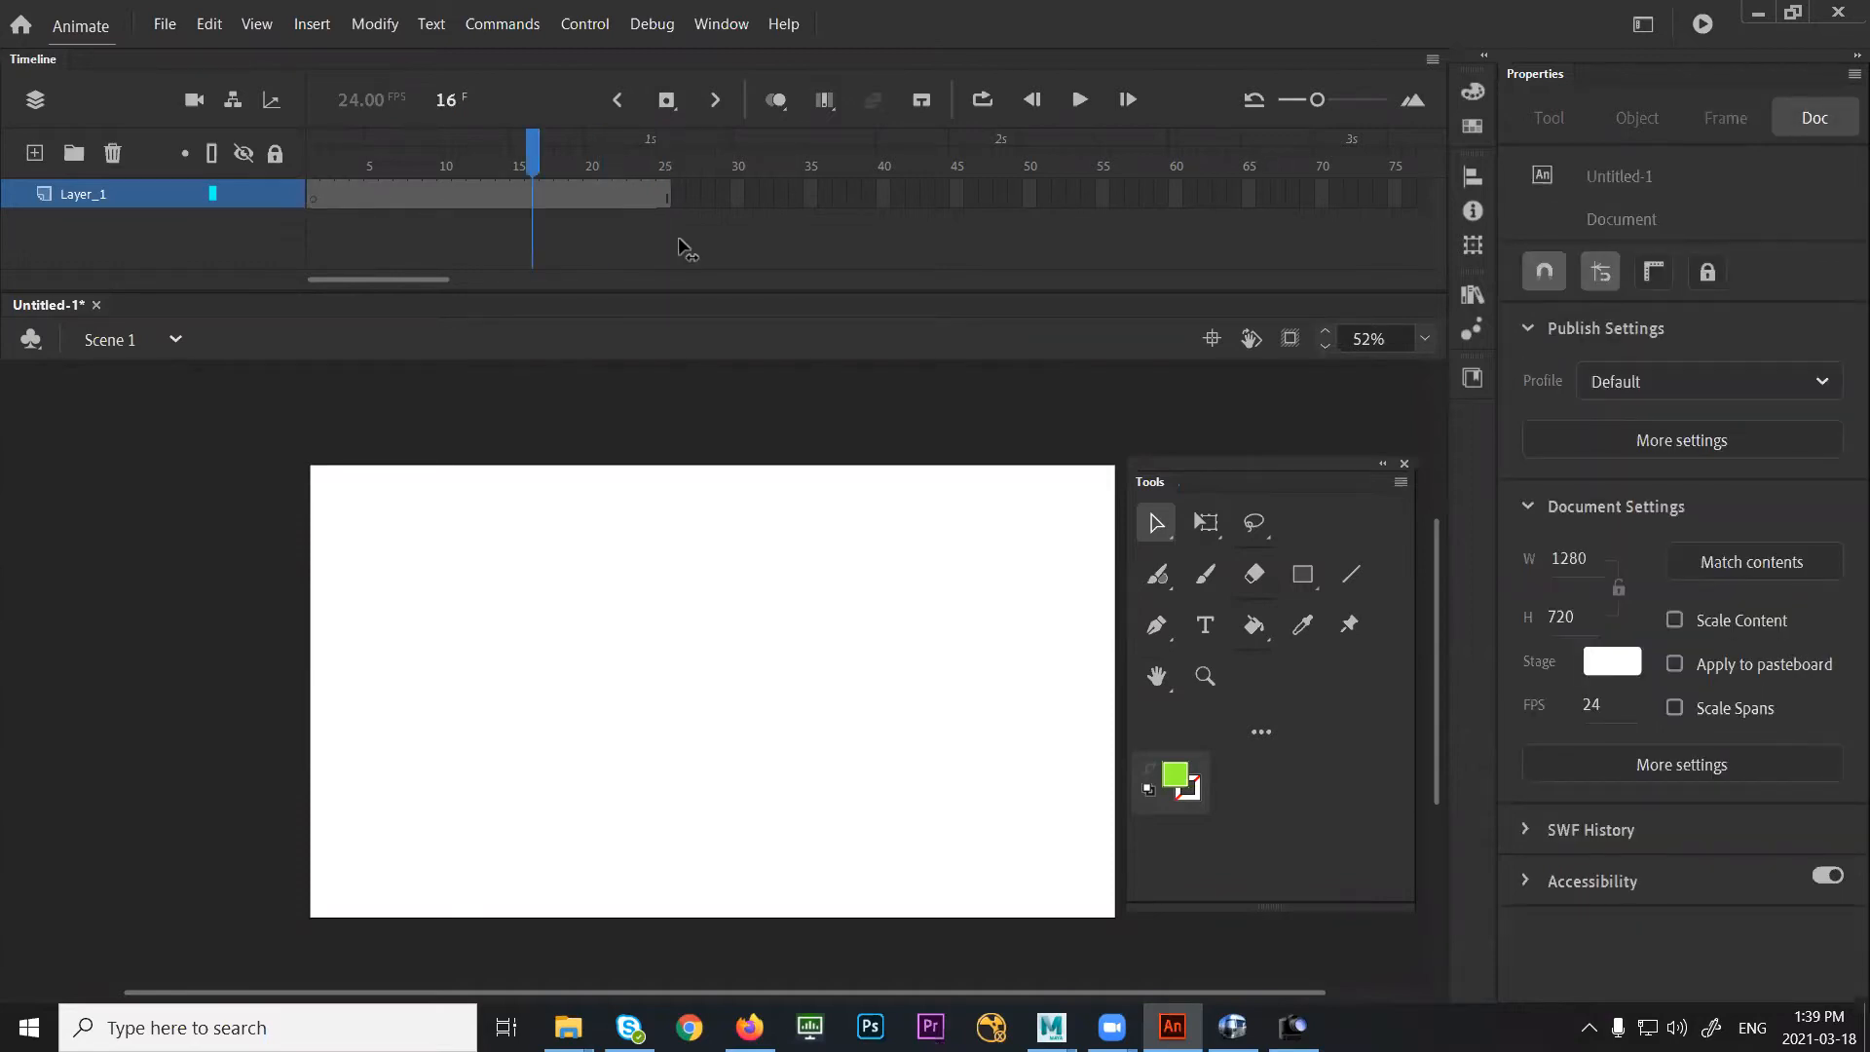
pyautogui.click(461, 238)
pyautogui.click(523, 219)
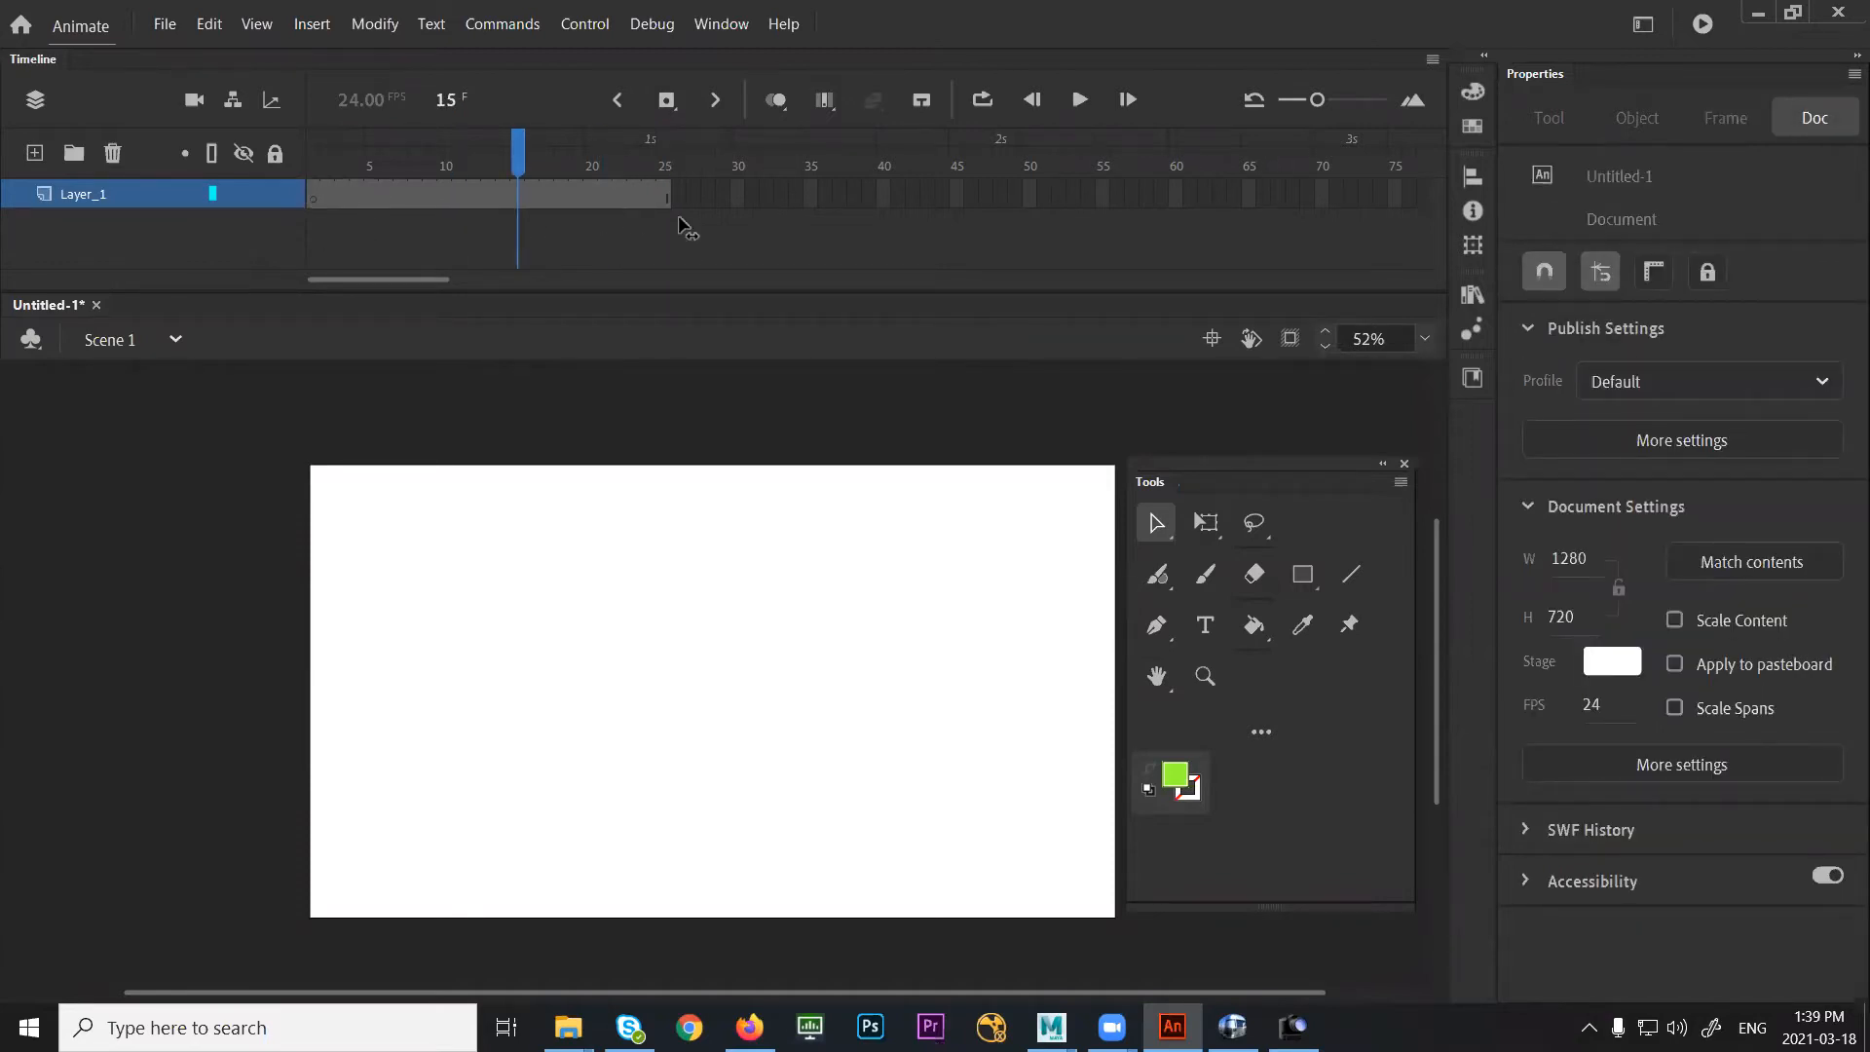
# Remove frame 25 from the end of Layer_1
pyautogui.click(665, 229)
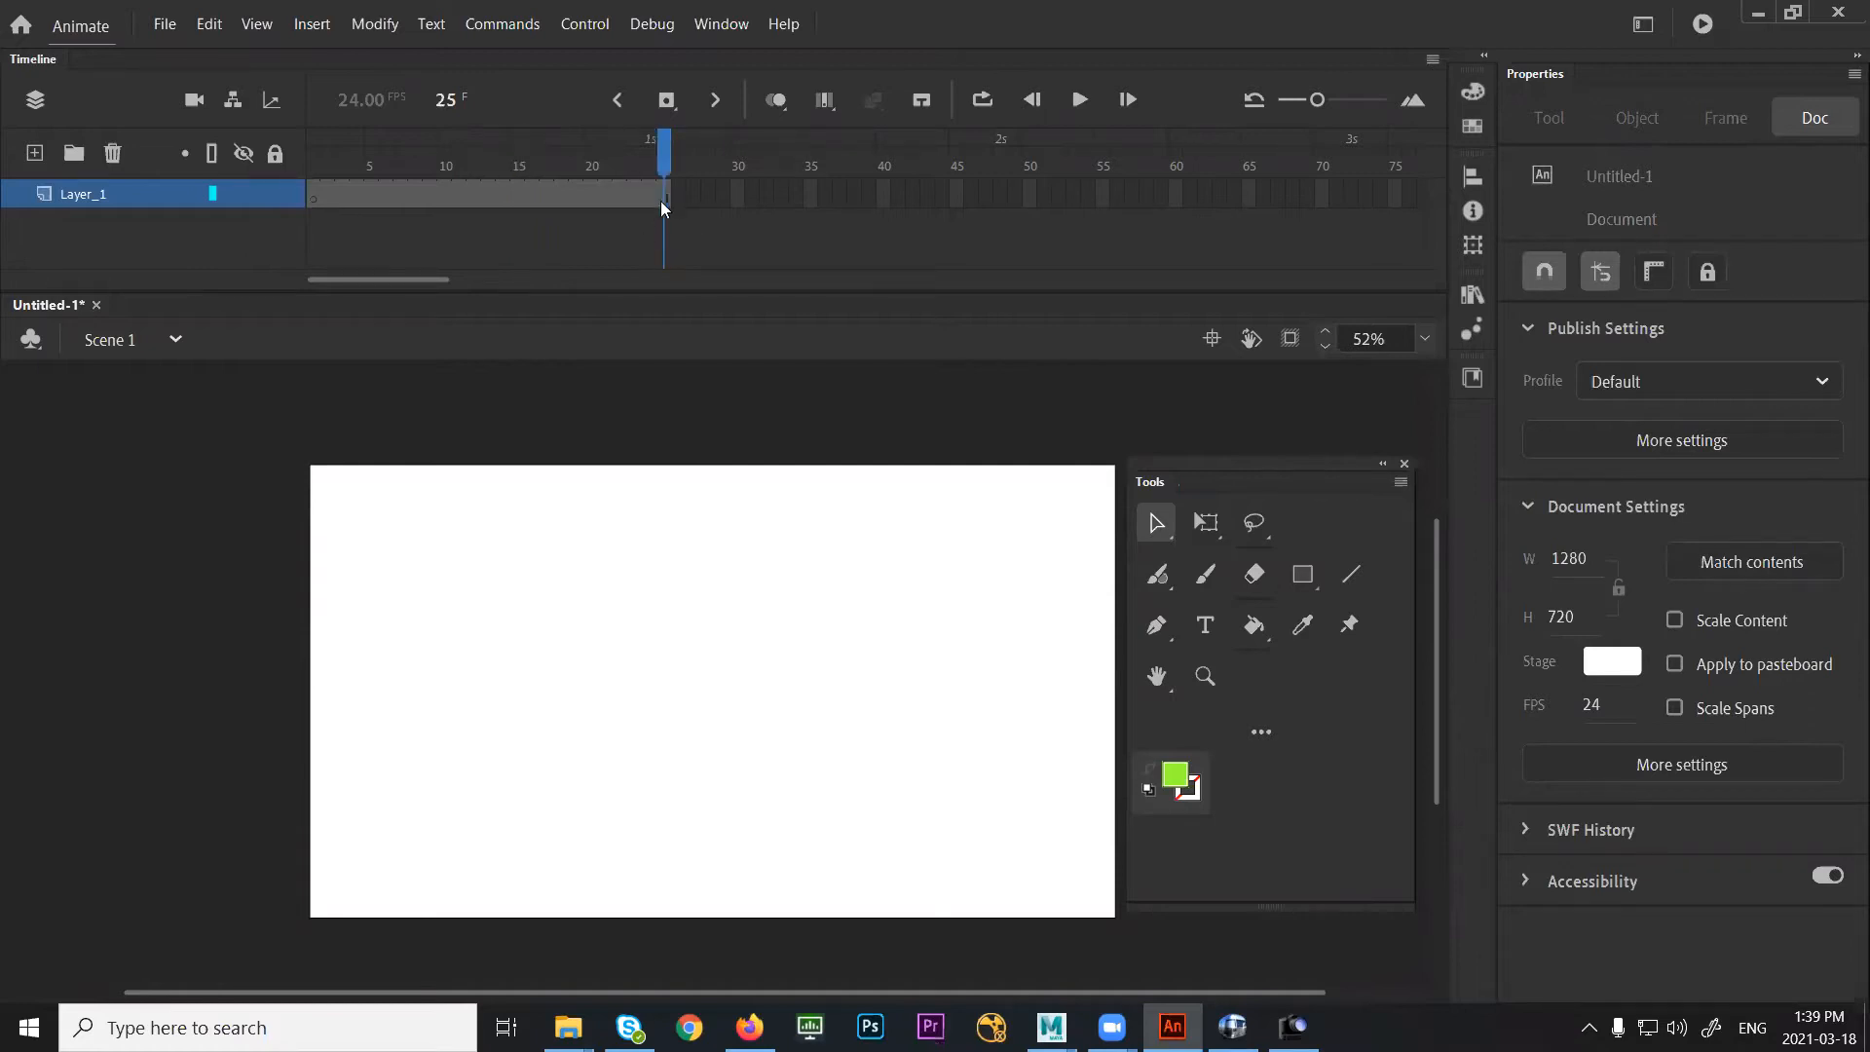
pyautogui.click(666, 201)
pyautogui.rightClick(664, 200)
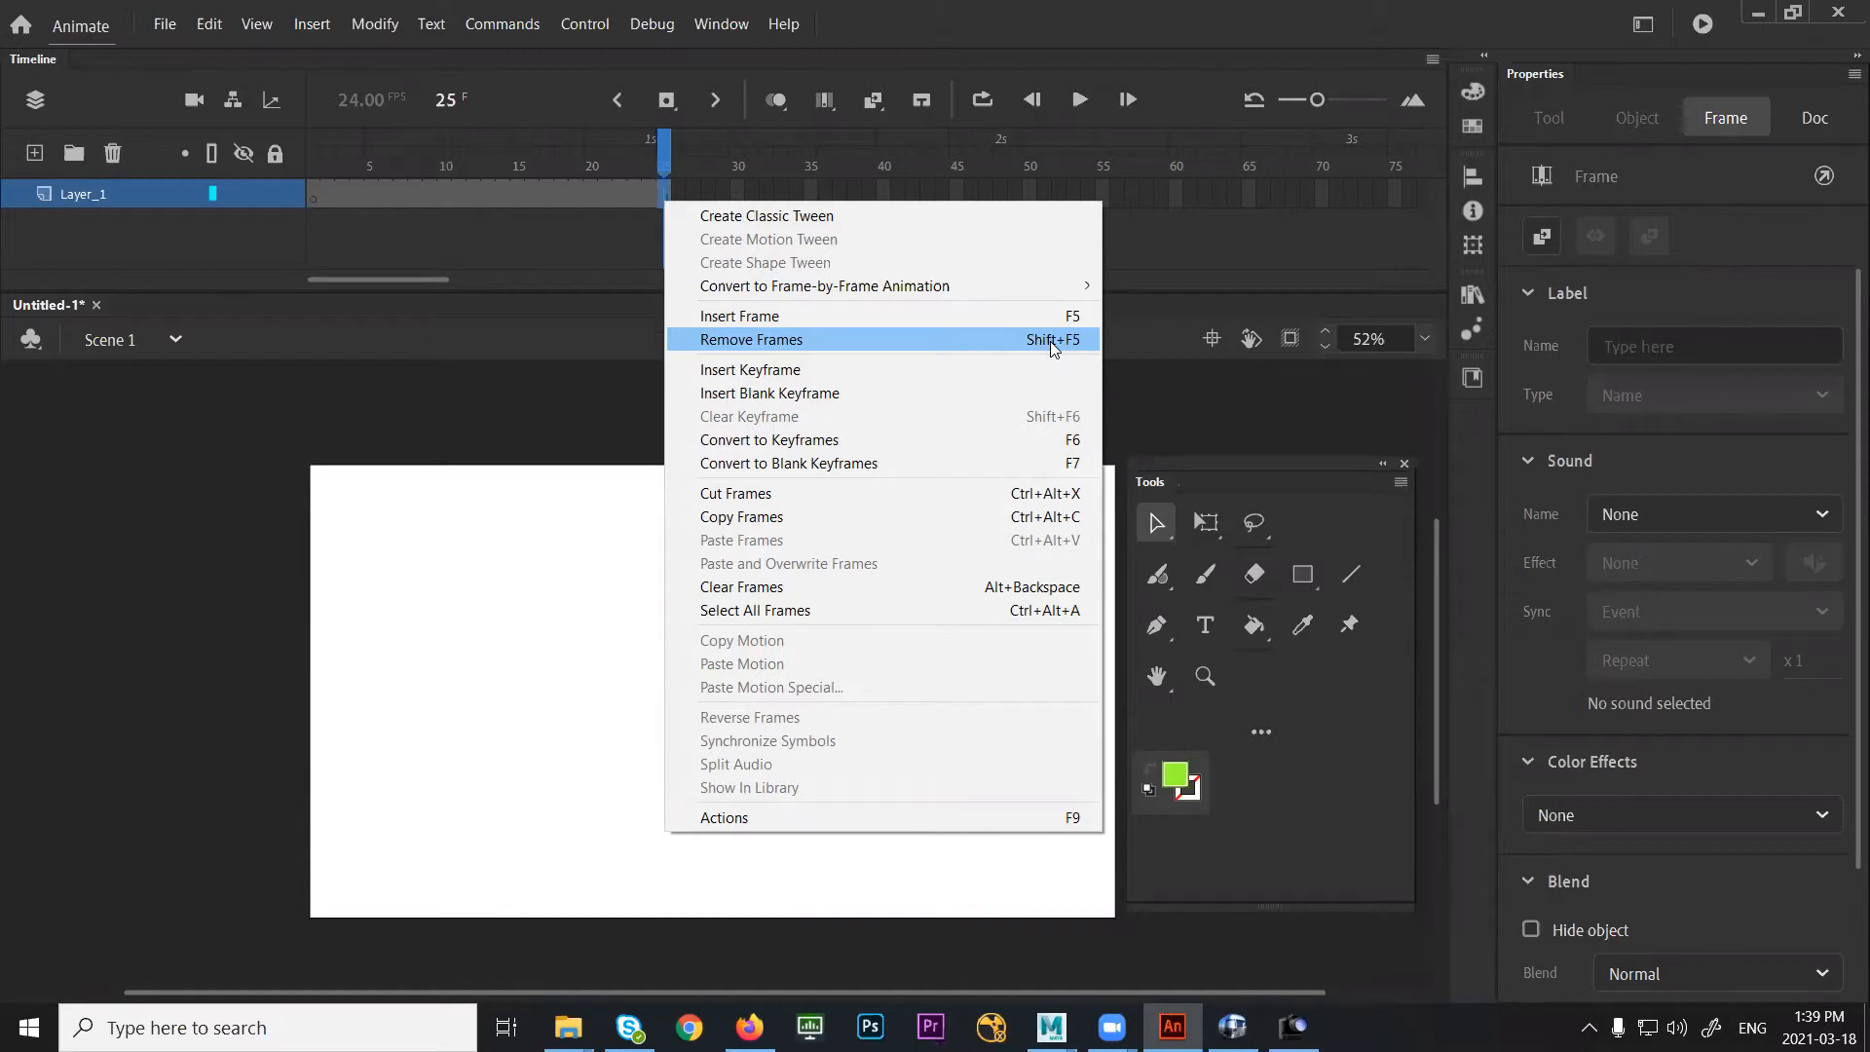
pyautogui.click(653, 194)
pyautogui.rightClick(663, 197)
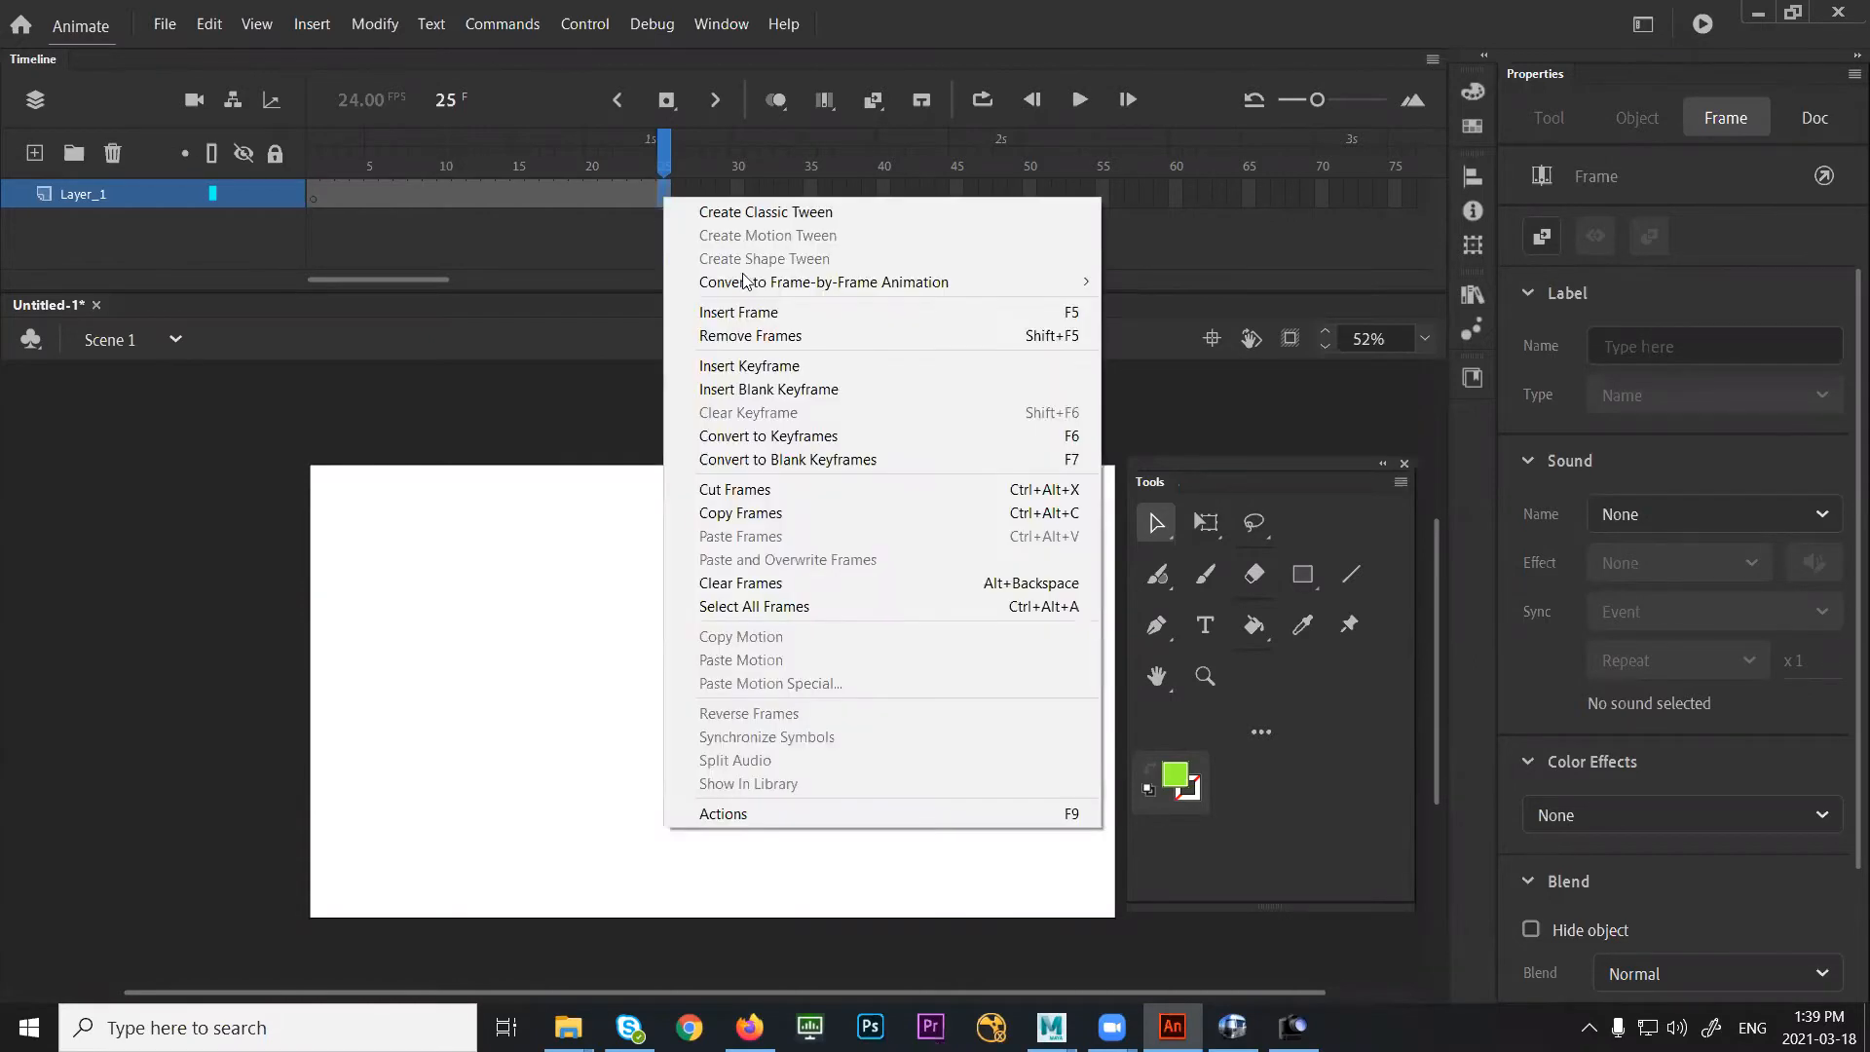
pyautogui.click(761, 333)
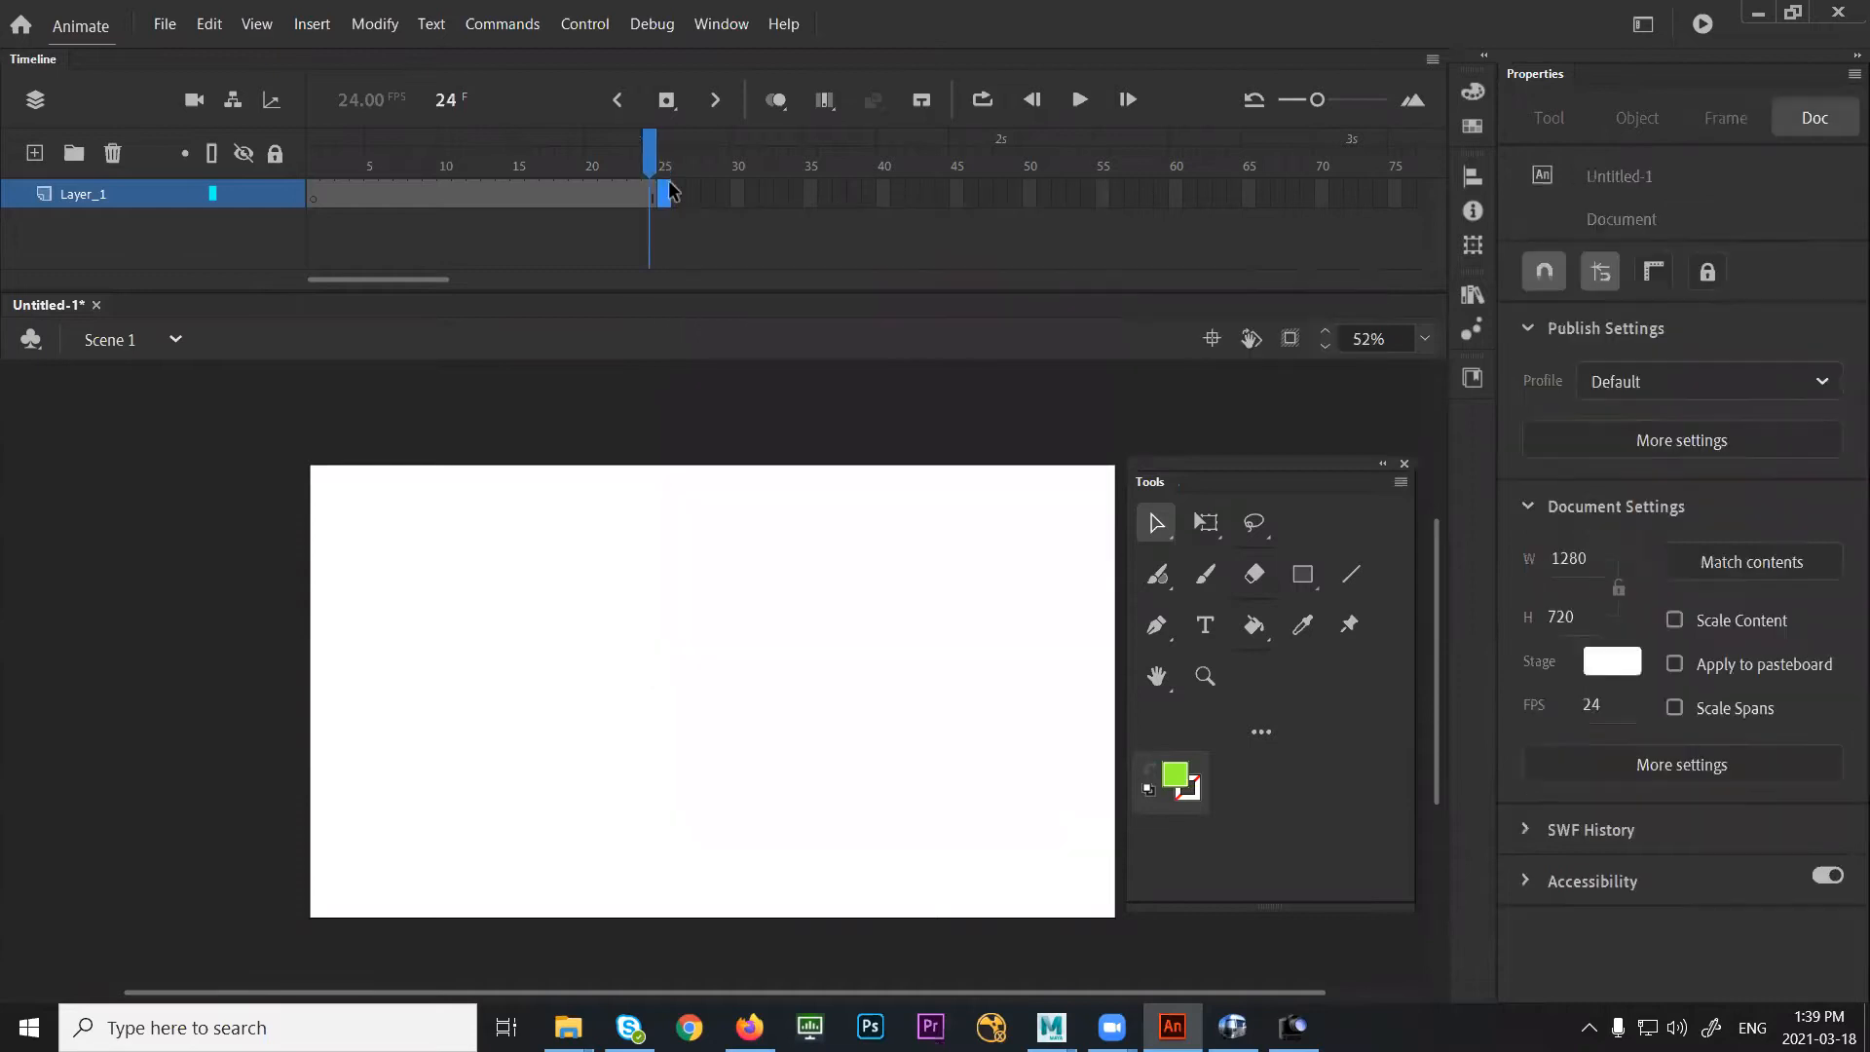
# Remove Layer_1's last frames one at a time until the span ends at frame 20
pyautogui.click(649, 205)
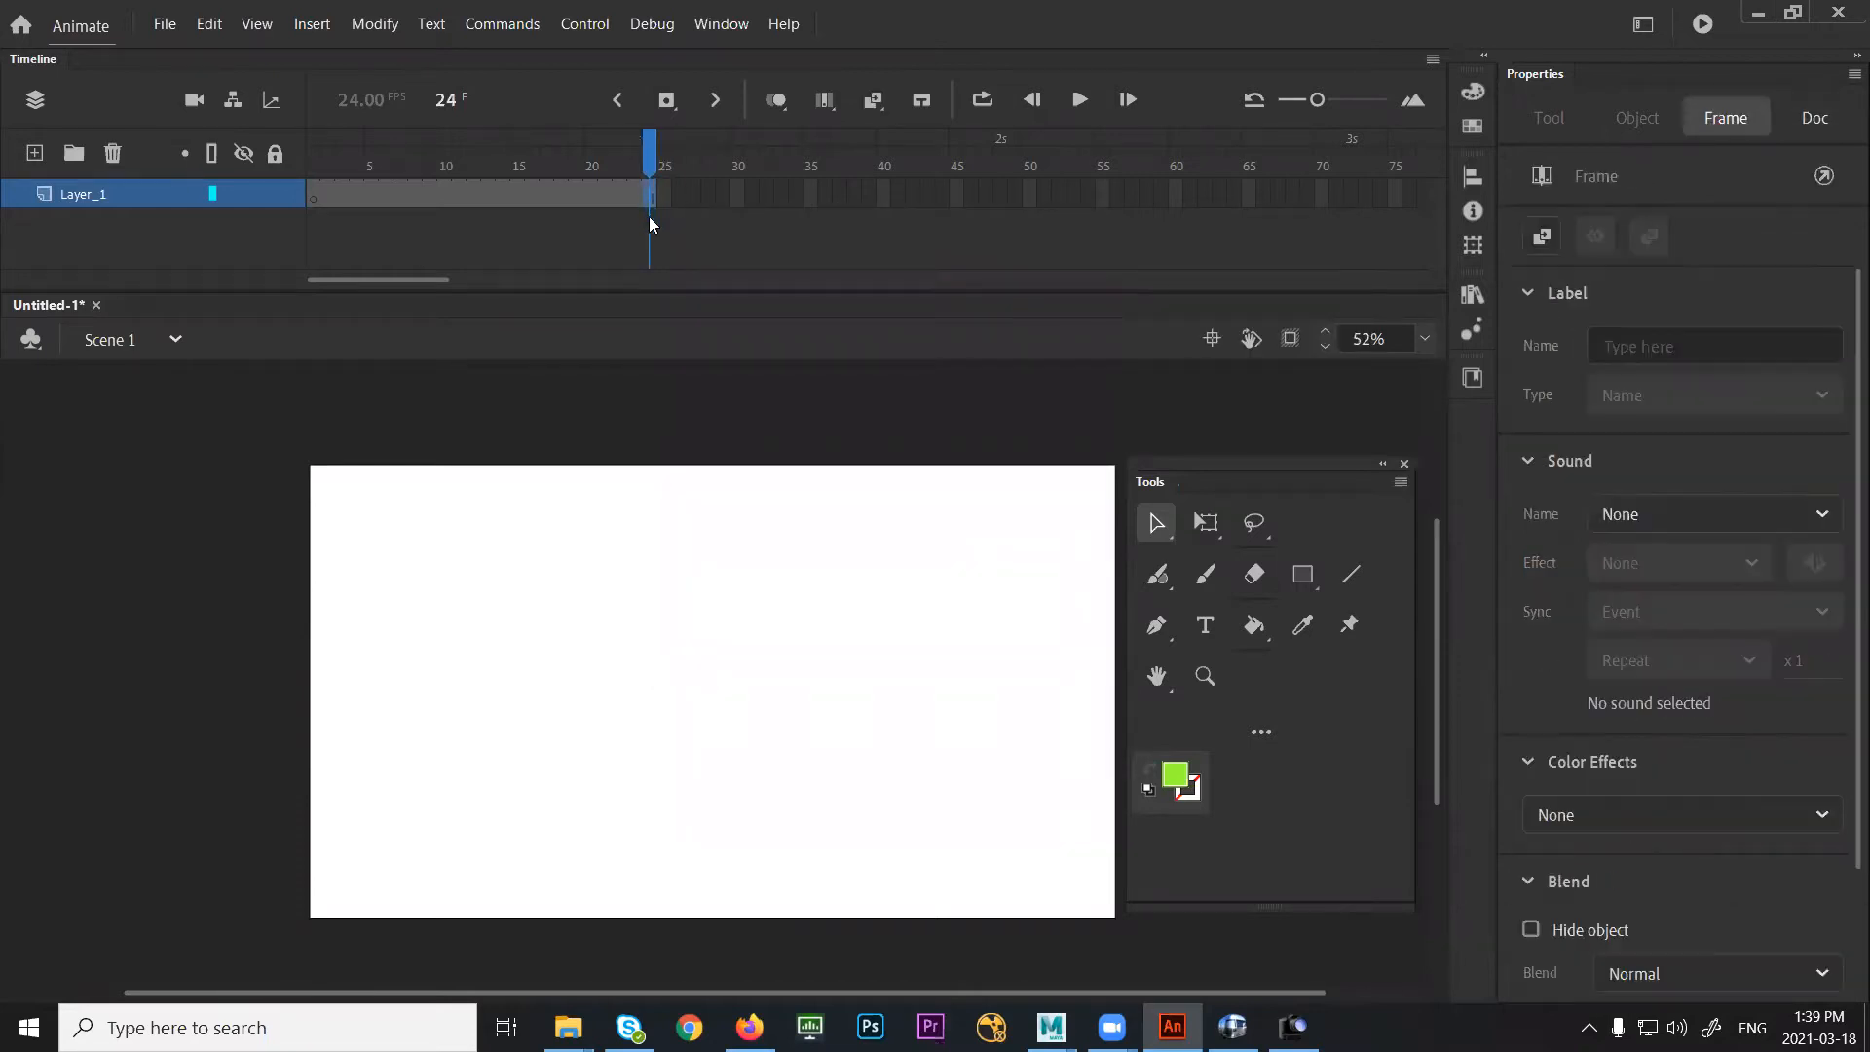
pyautogui.hotkey('shift', 'F5')
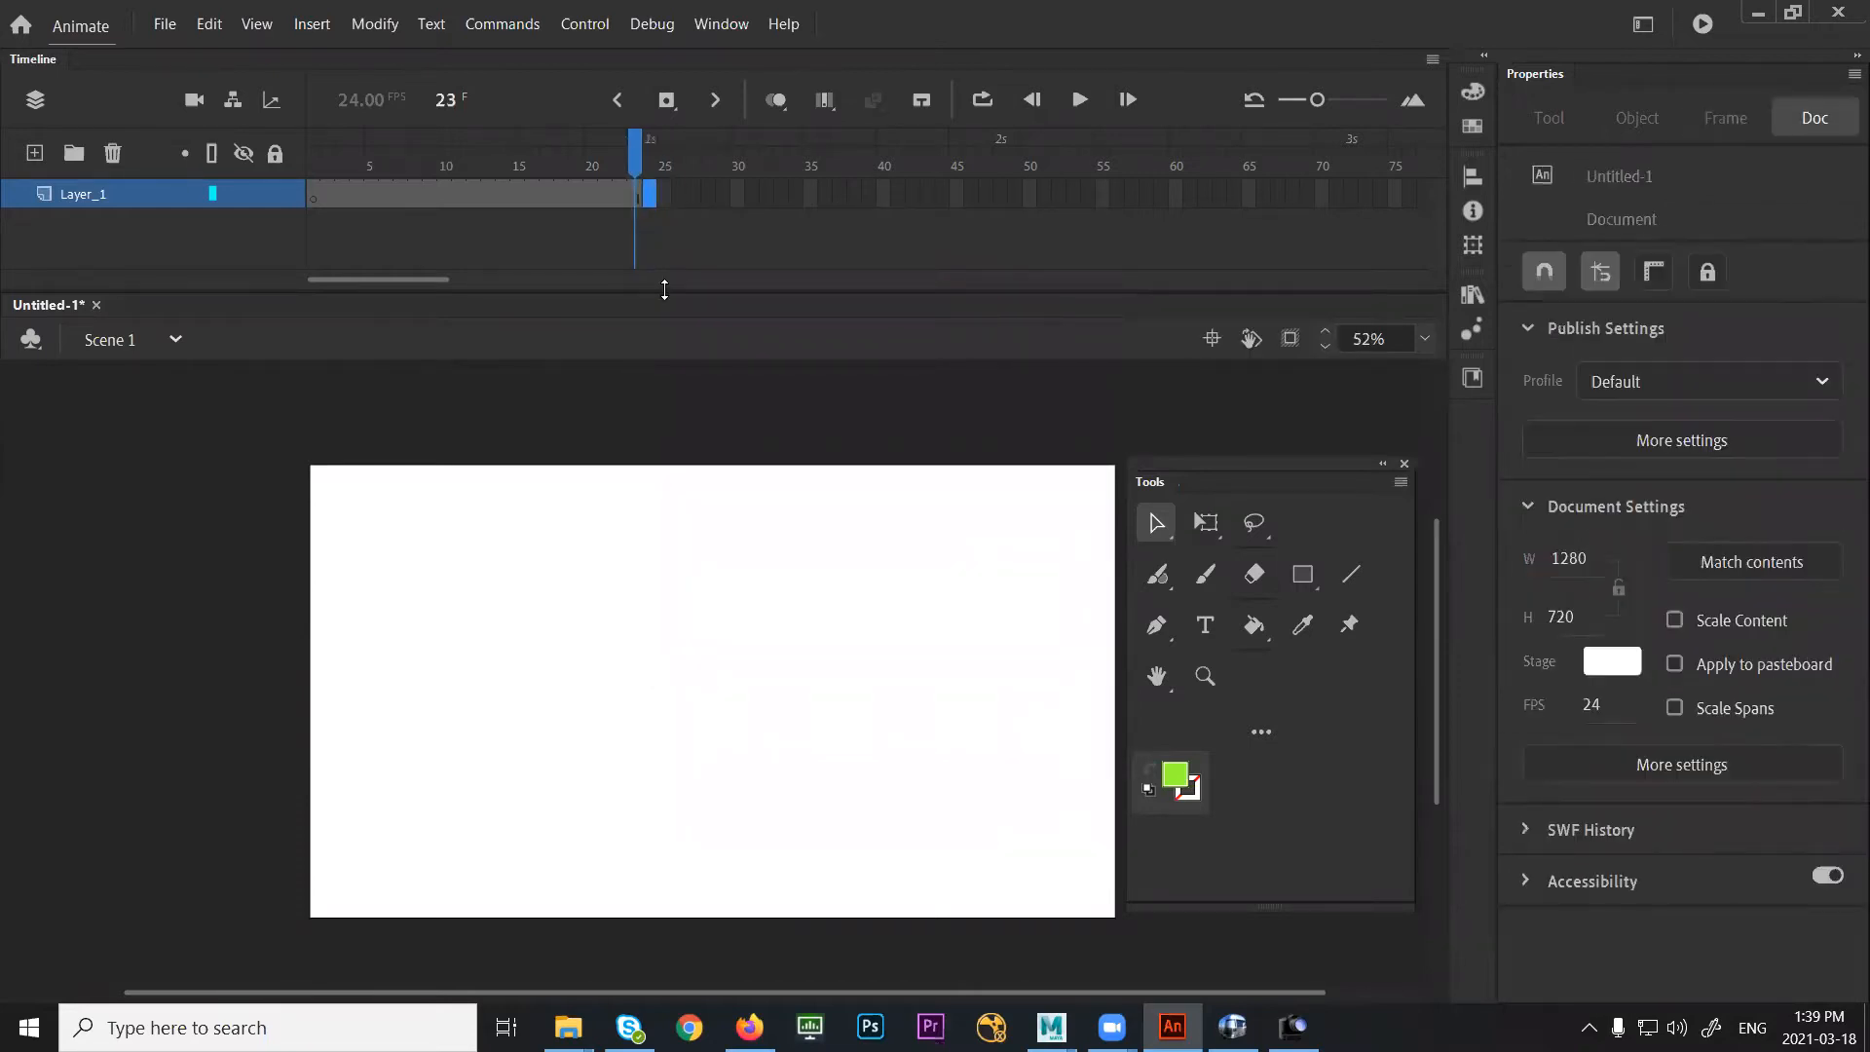
pyautogui.click(634, 200)
pyautogui.hotkey('shift', 'F5')
pyautogui.click(617, 200)
pyautogui.hotkey('shift', 'F5')
pyautogui.click(605, 202)
pyautogui.hotkey('shift', 'F5')
# Insert five frames after frame 20 to extend Layer_1 back to frame 25
pyautogui.click(596, 203)
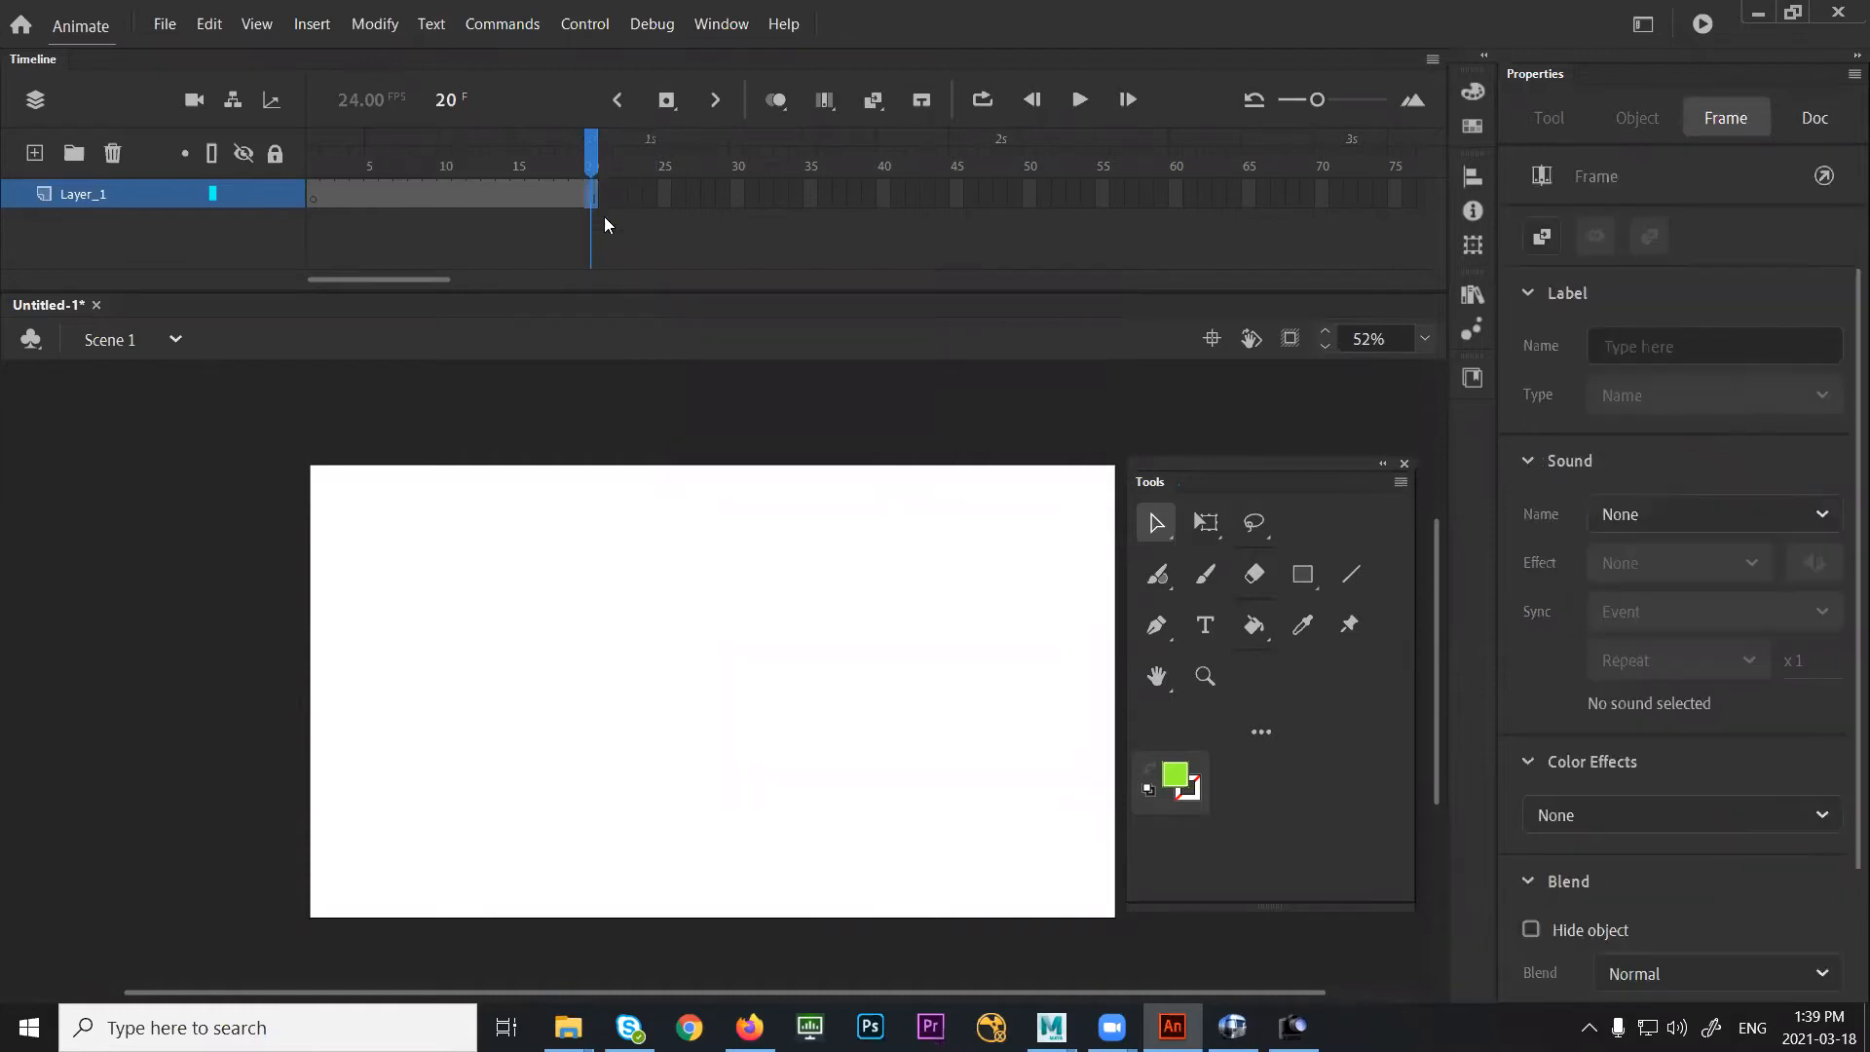
pyautogui.press('F5')
pyautogui.press('F5')
pyautogui.press('F5')
pyautogui.press('F5')
pyautogui.press('F5')
# Select frames 2 through 25 of Layer_1 and remove them, leaving only frame 1
pyautogui.moveTo(328, 200); pyautogui.dragTo(444, 202)
pyautogui.moveTo(581, 213); pyautogui.dragTo(665, 208)
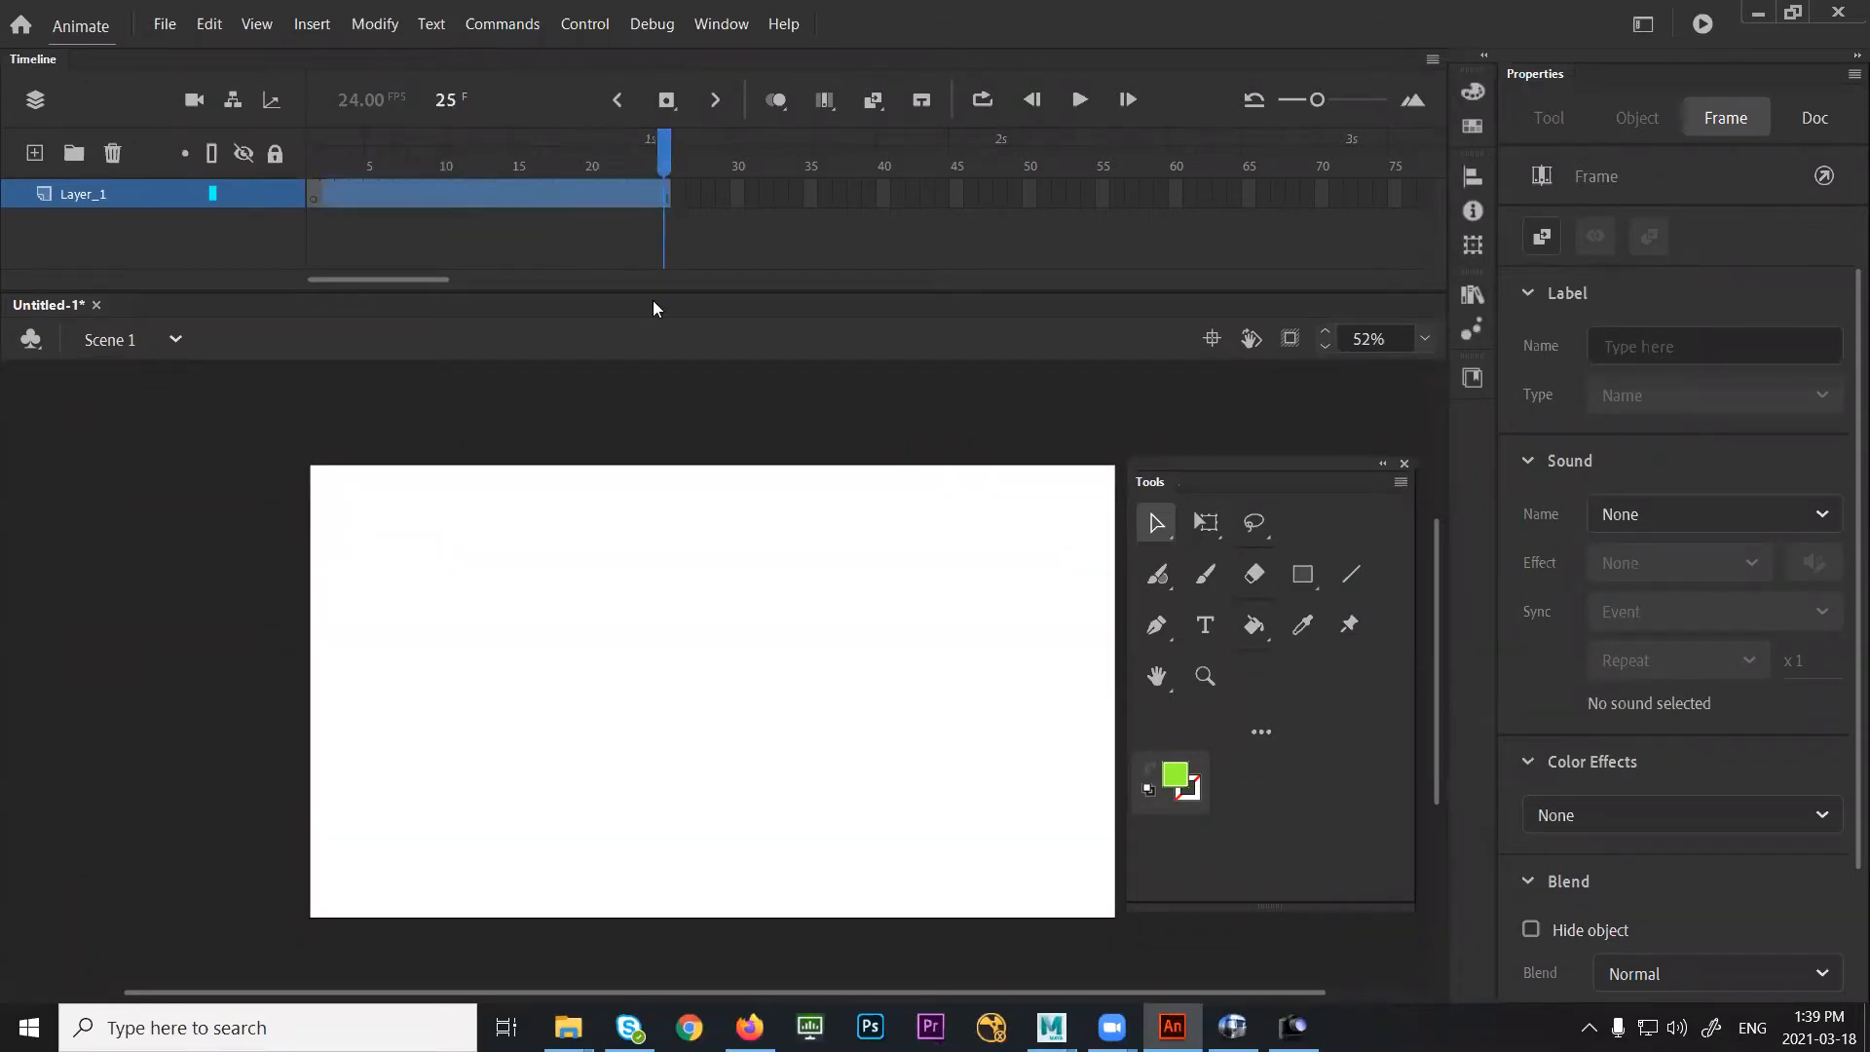
pyautogui.rightClick(517, 212)
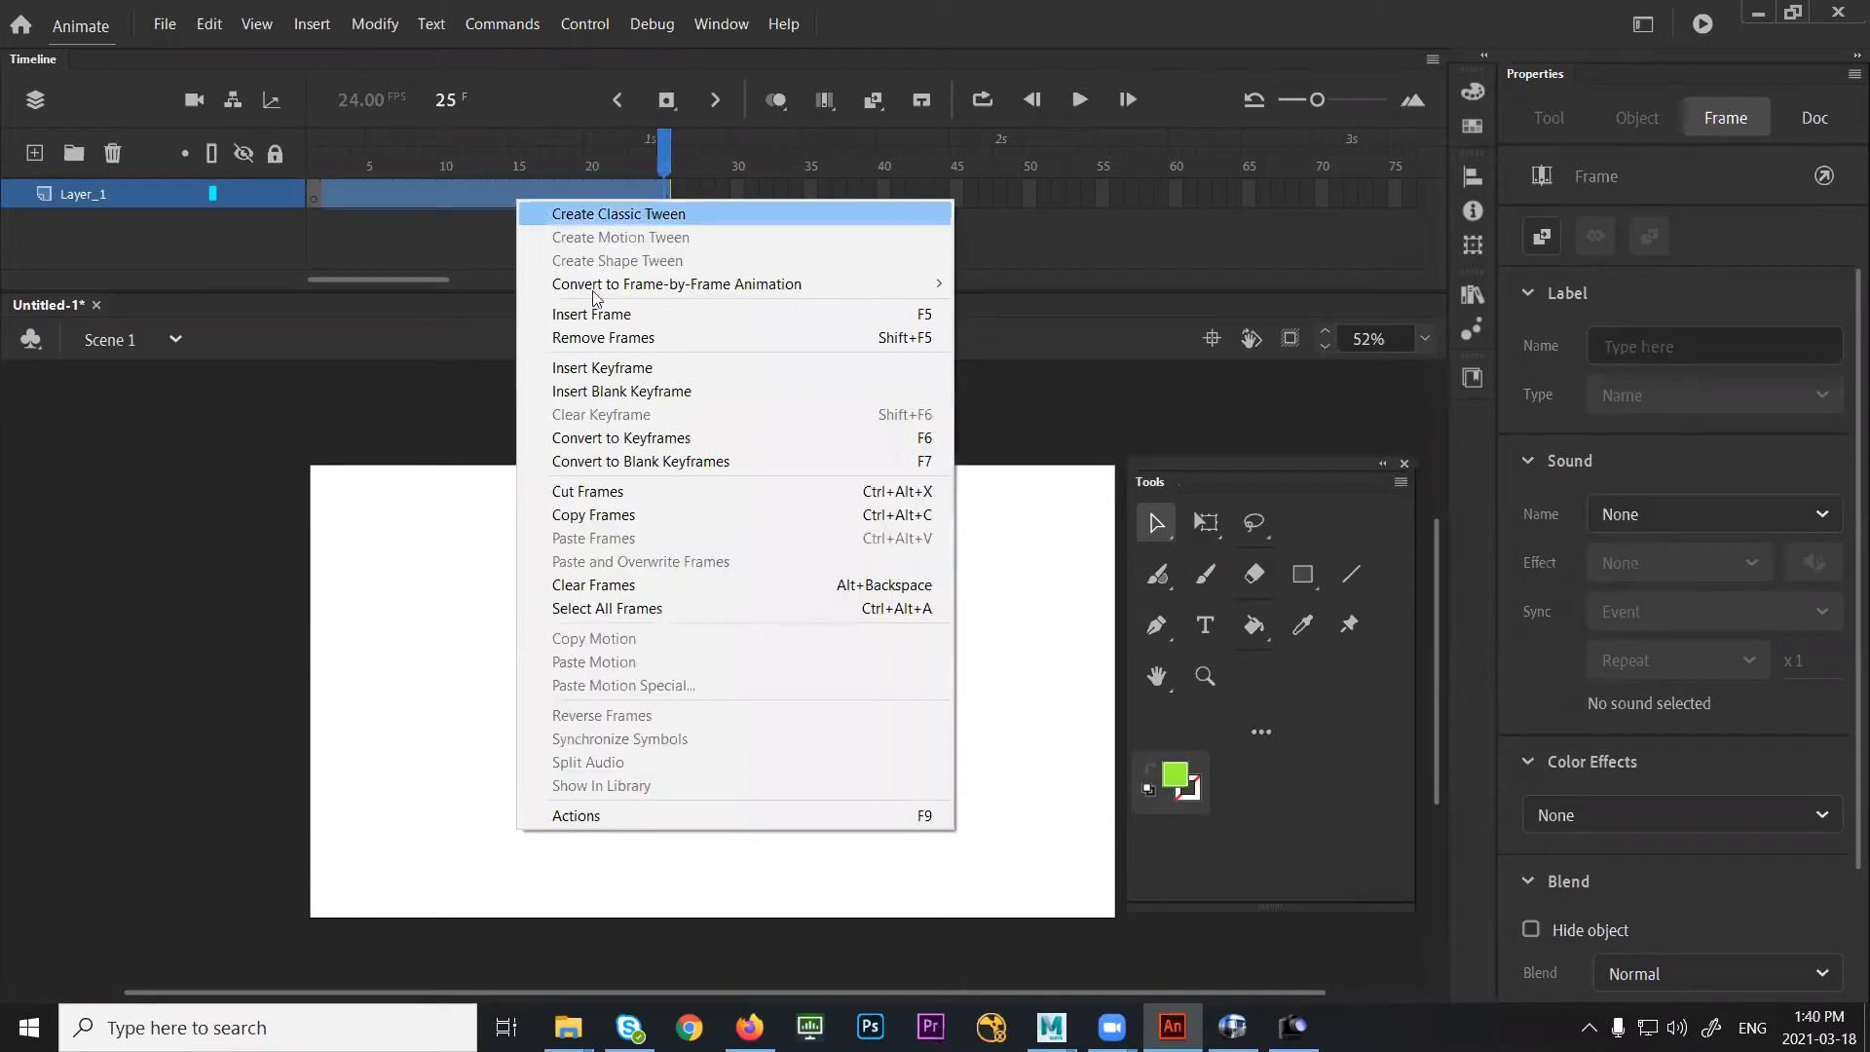
pyautogui.click(606, 338)
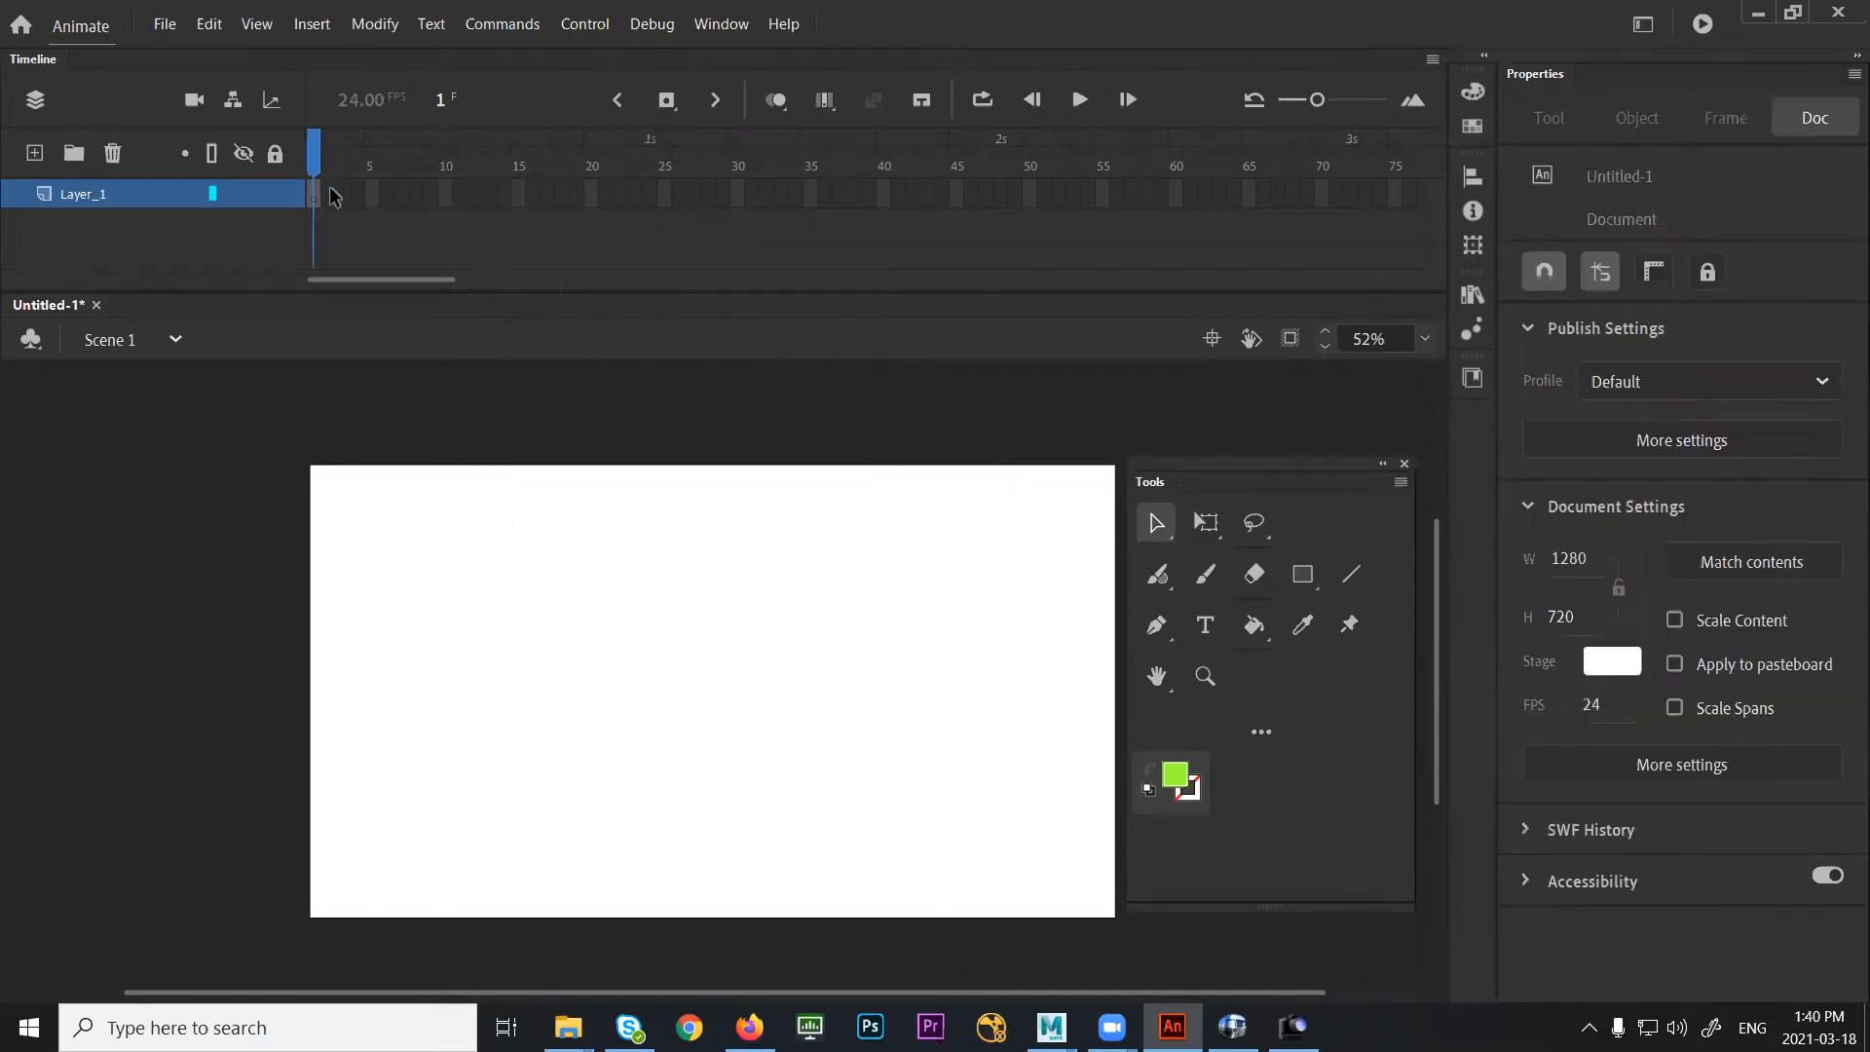
# Import walk_001 from the Desktop's walk_ref folder to the stage at frame 1, including all images in its sequence
pyautogui.click(311, 200)
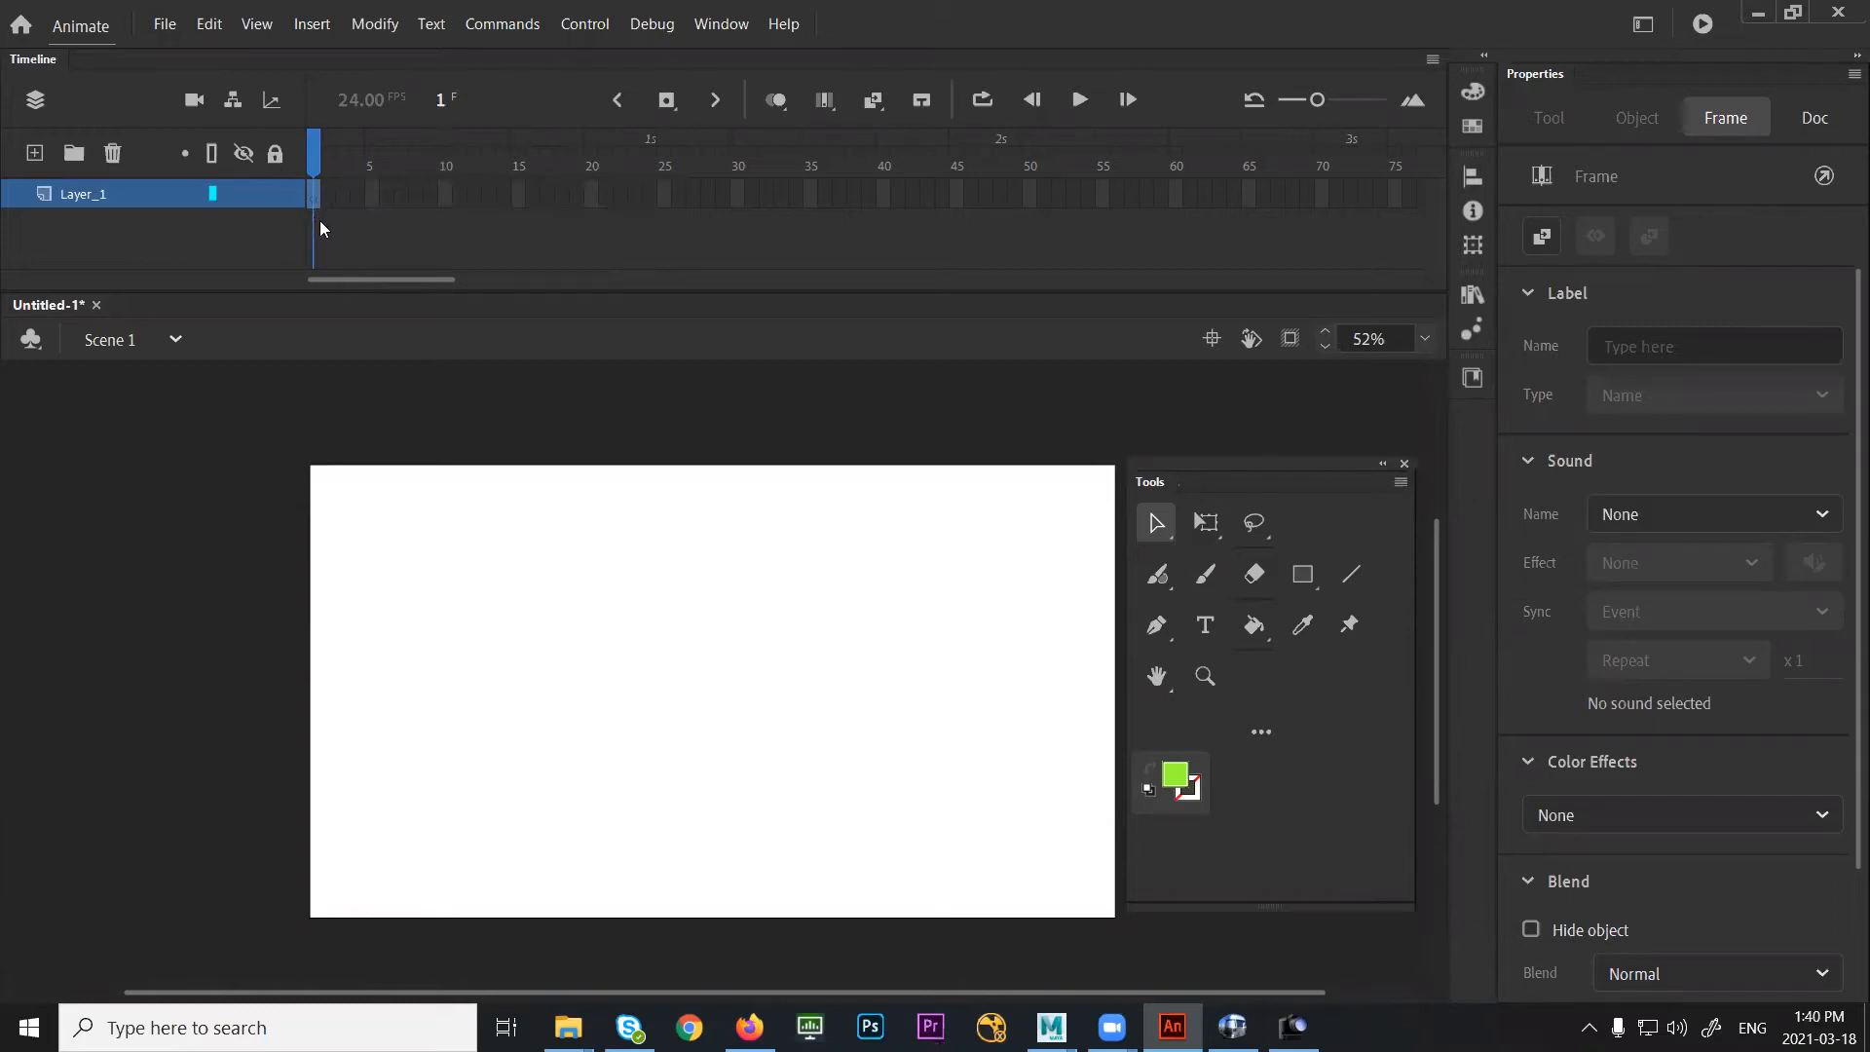
pyautogui.click(306, 30)
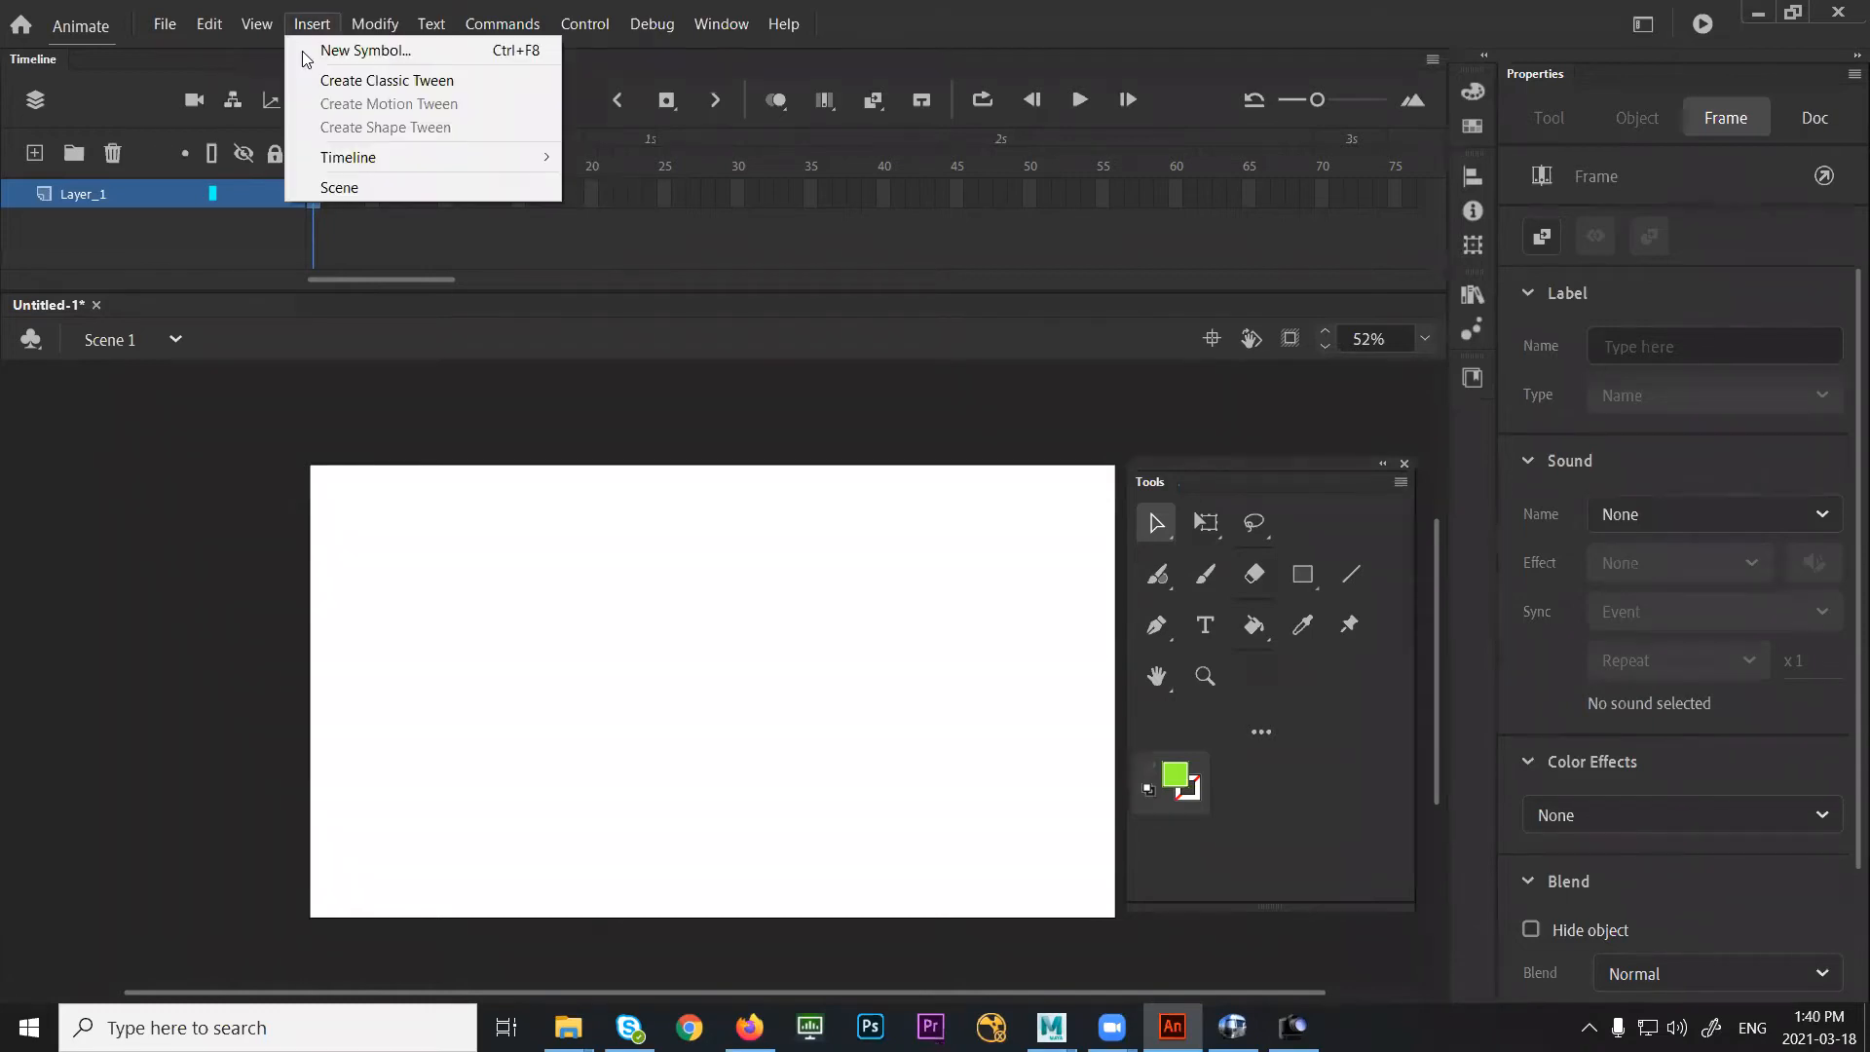
pyautogui.click(163, 27)
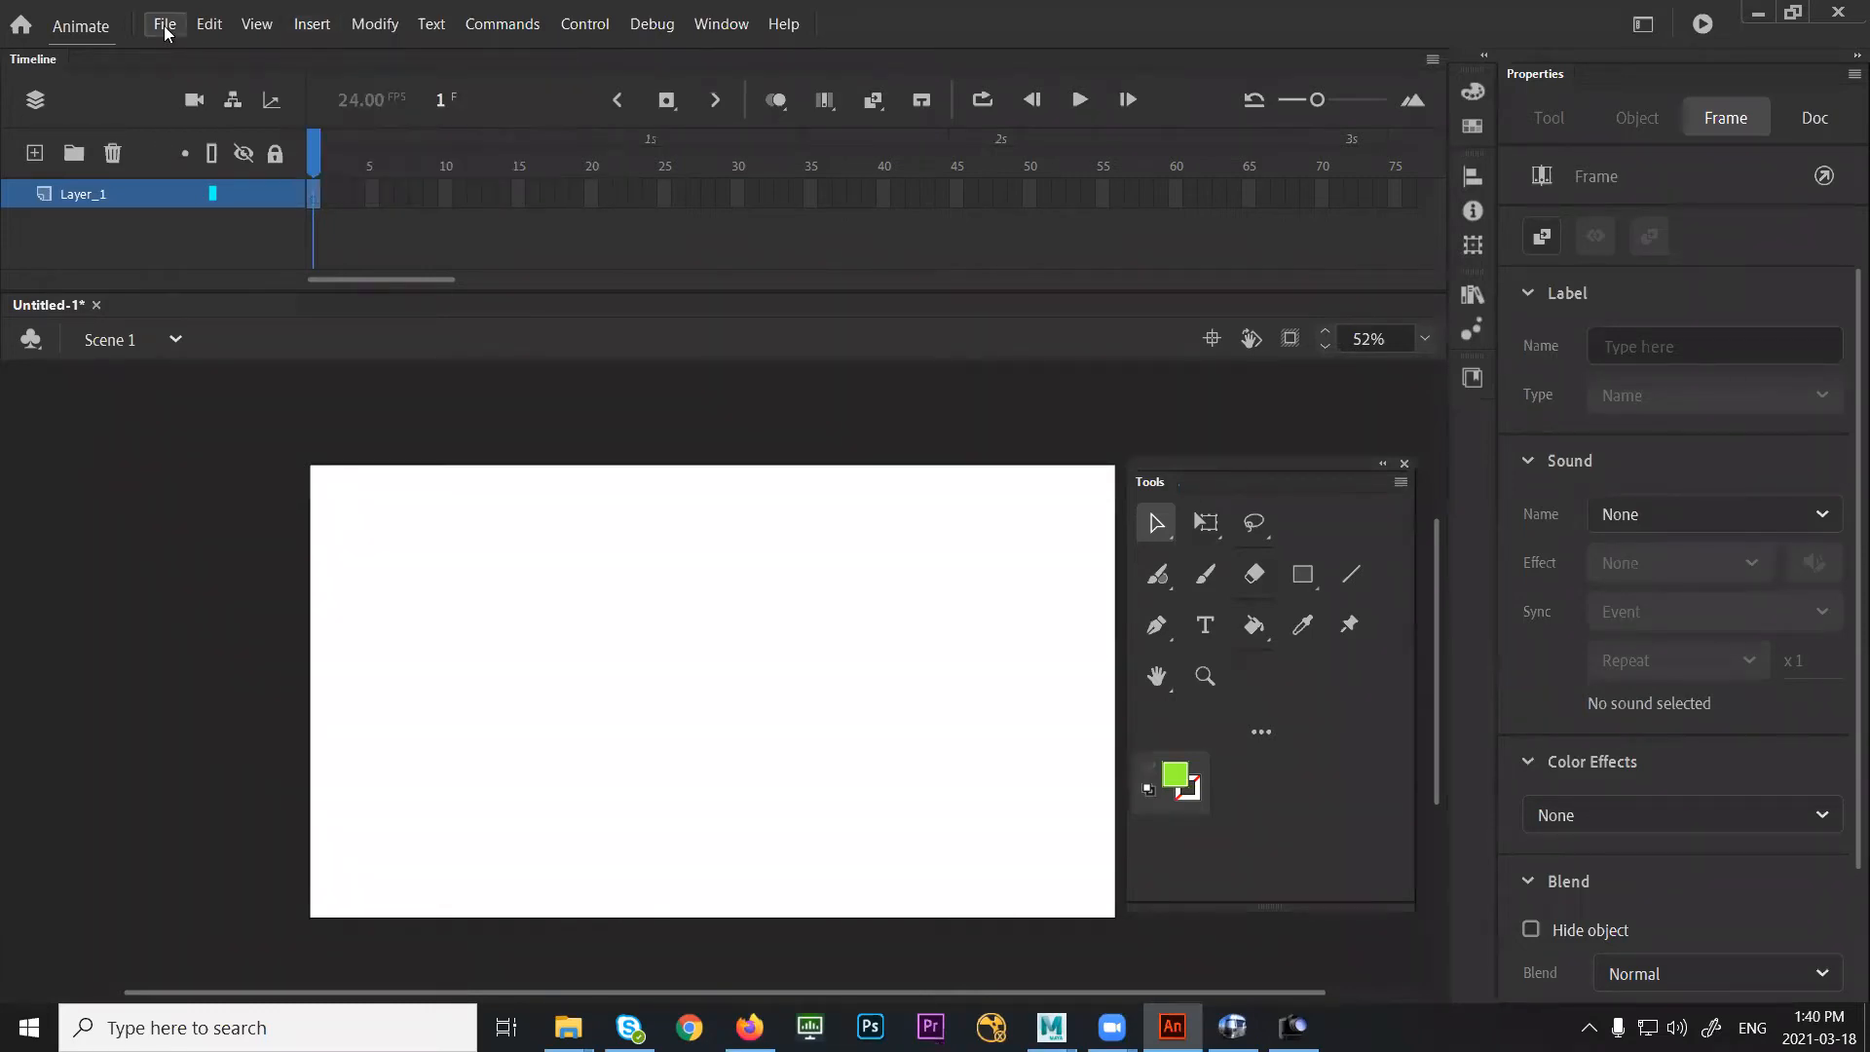
pyautogui.click(162, 27)
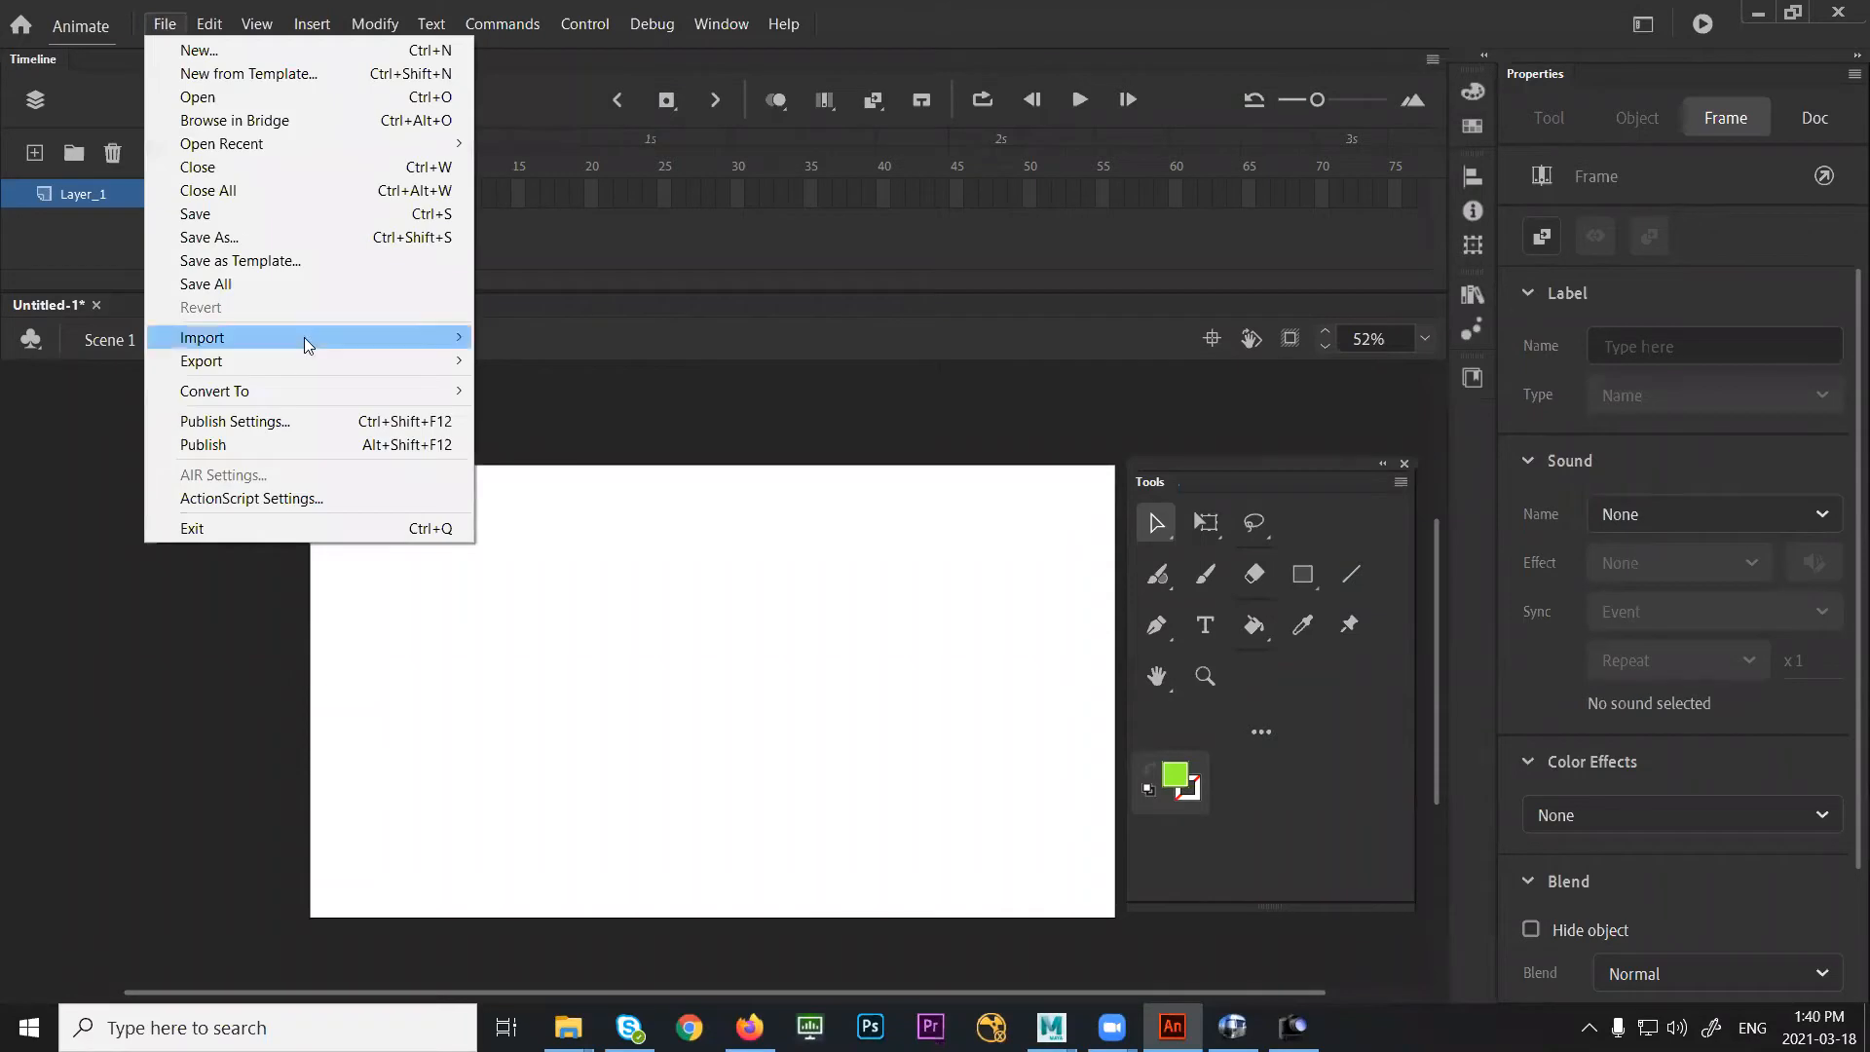
pyautogui.moveTo(458, 341)
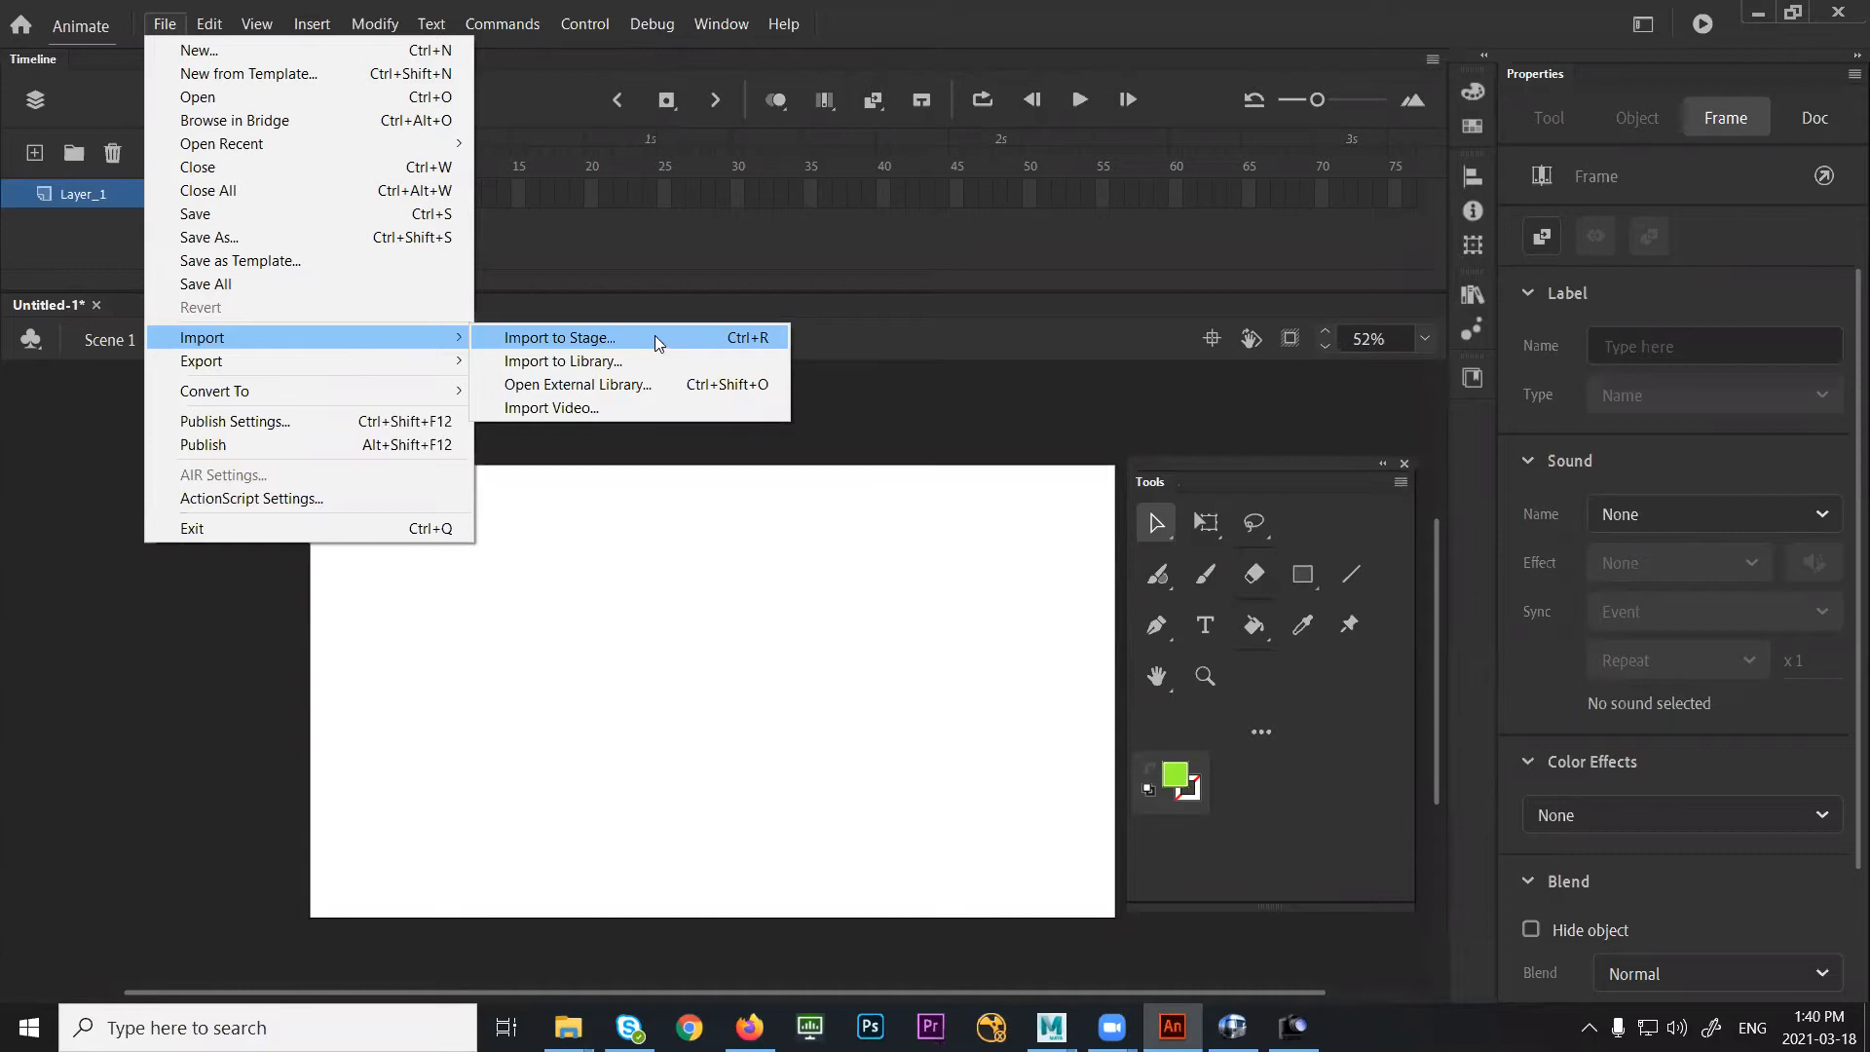
pyautogui.click(658, 339)
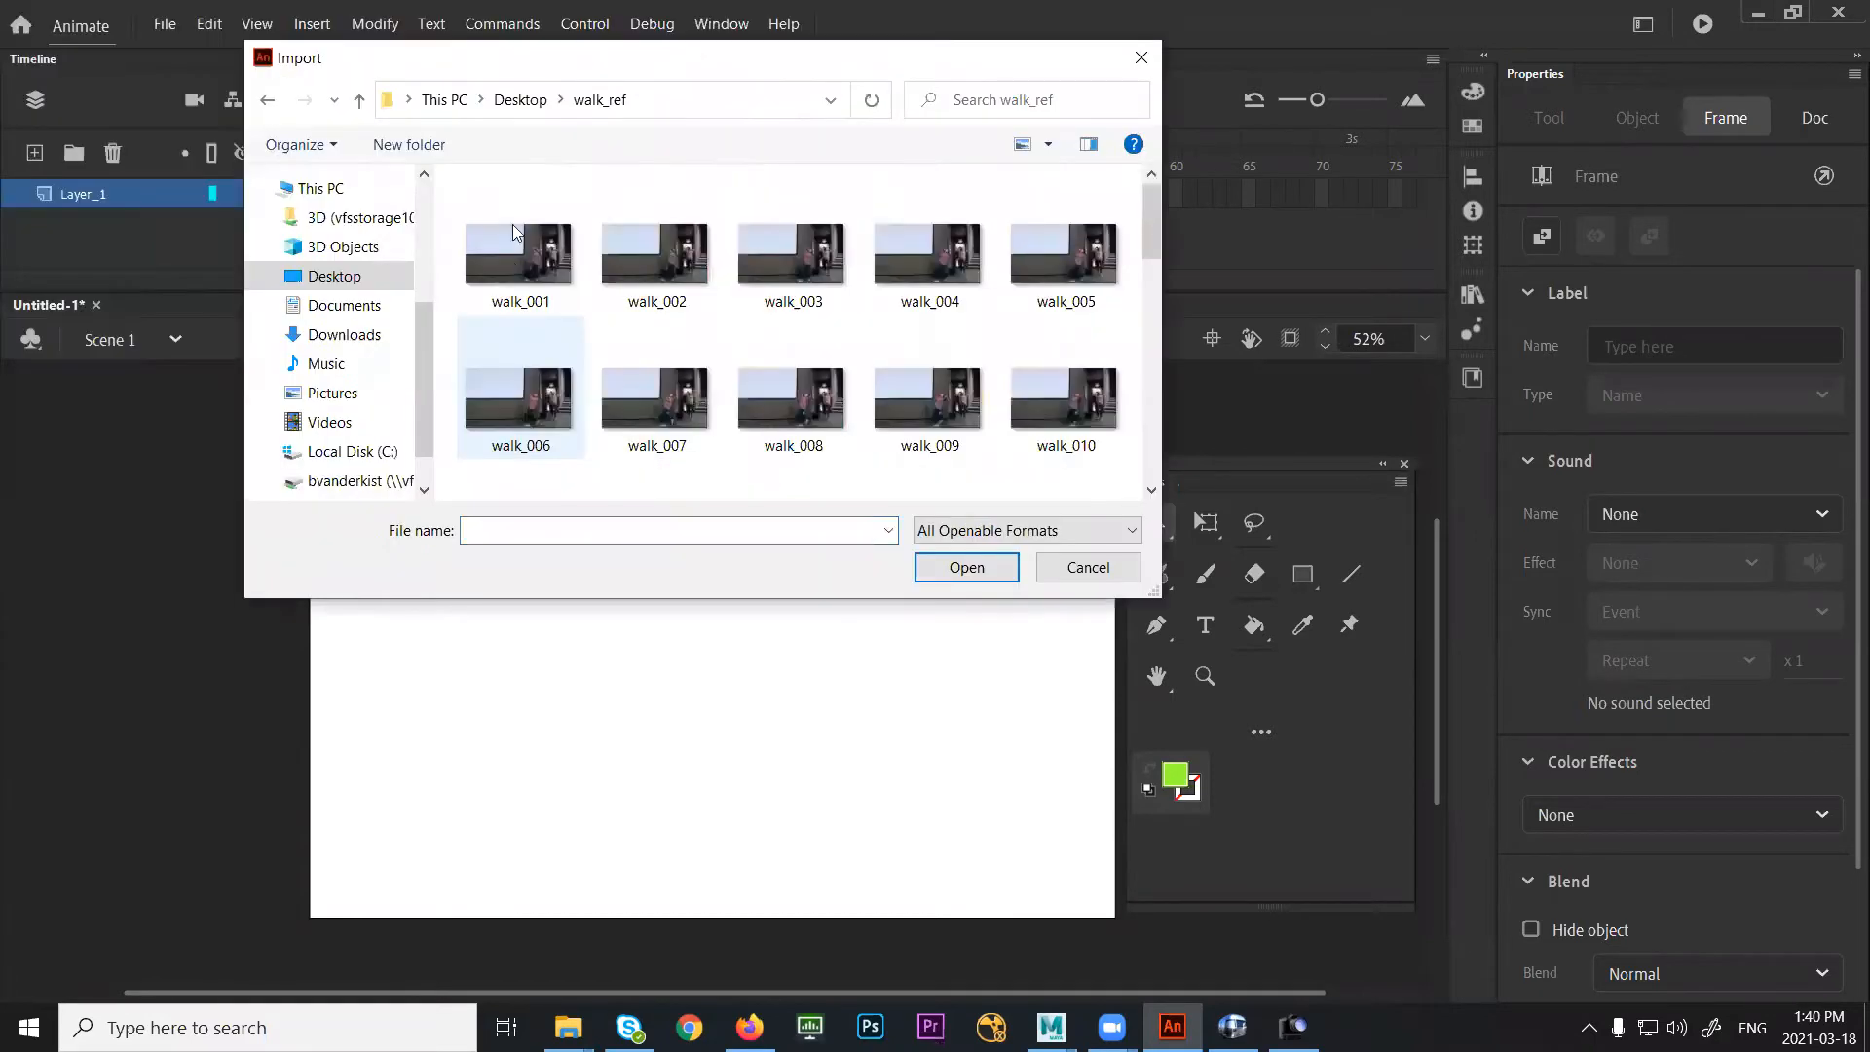
pyautogui.click(512, 226)
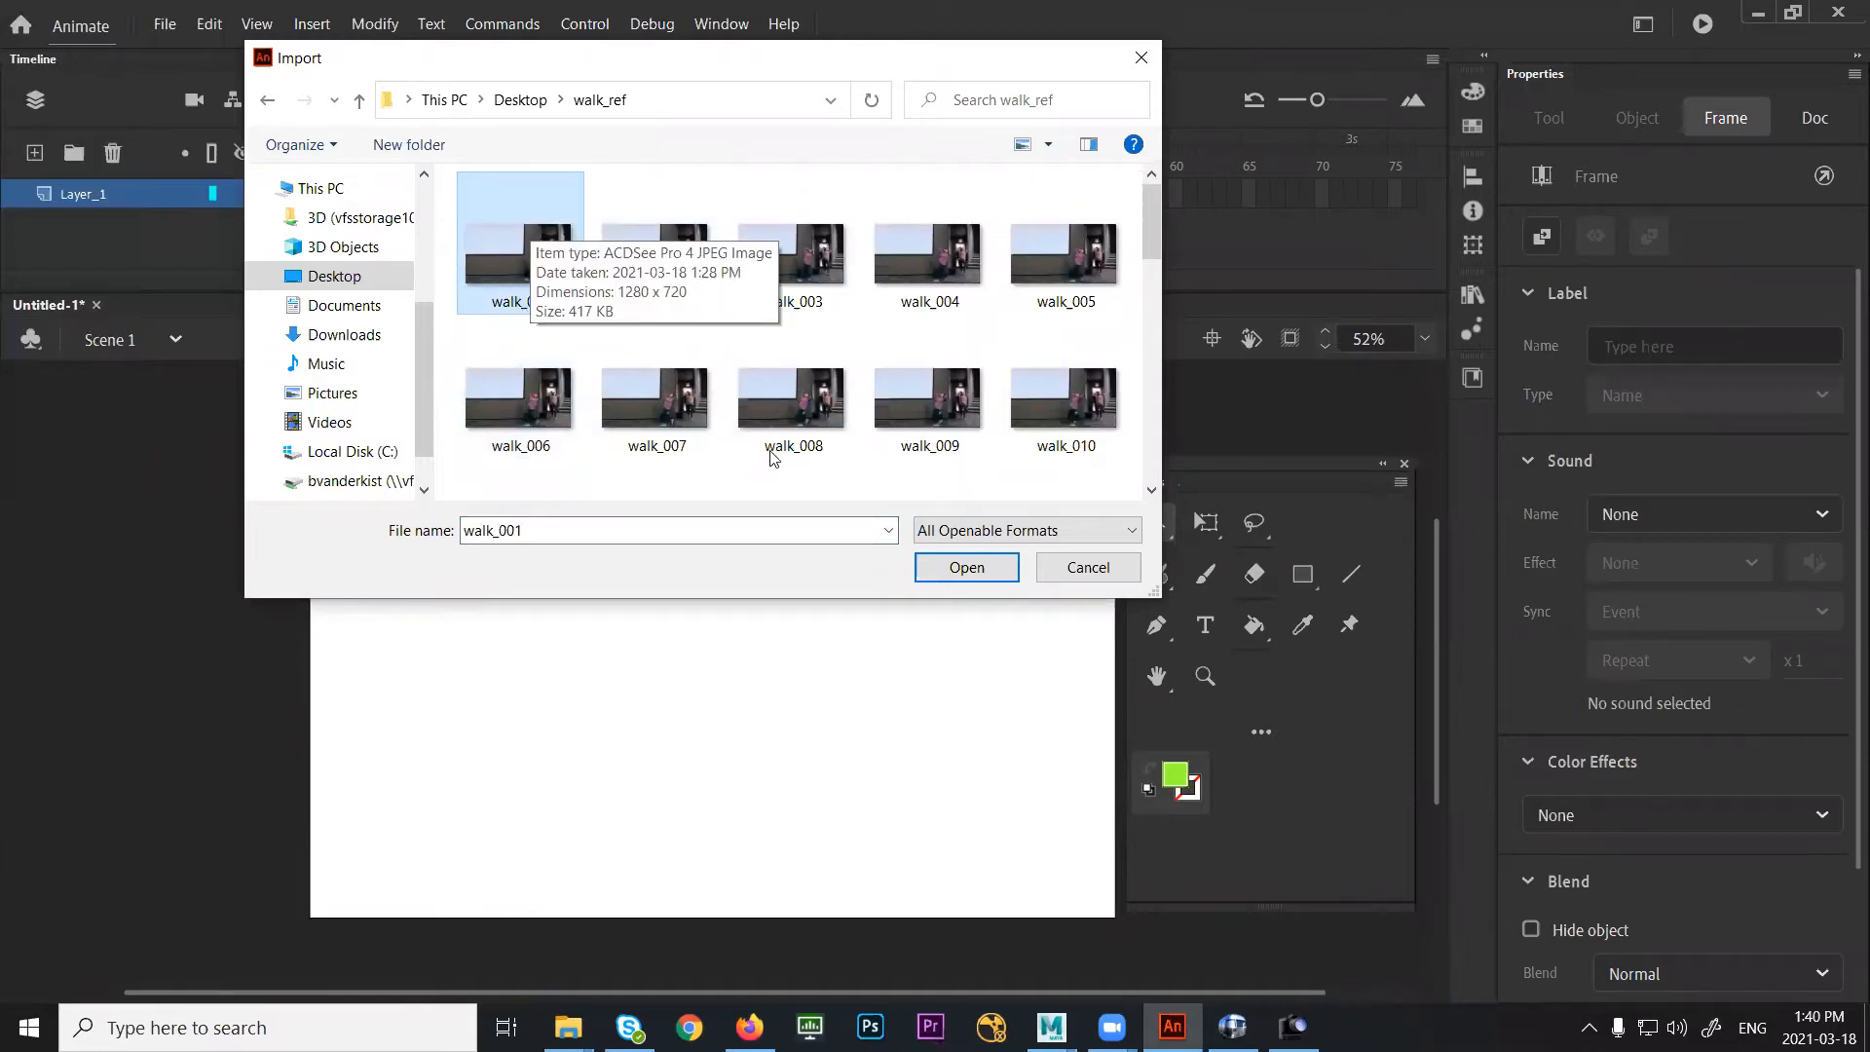
pyautogui.click(982, 576)
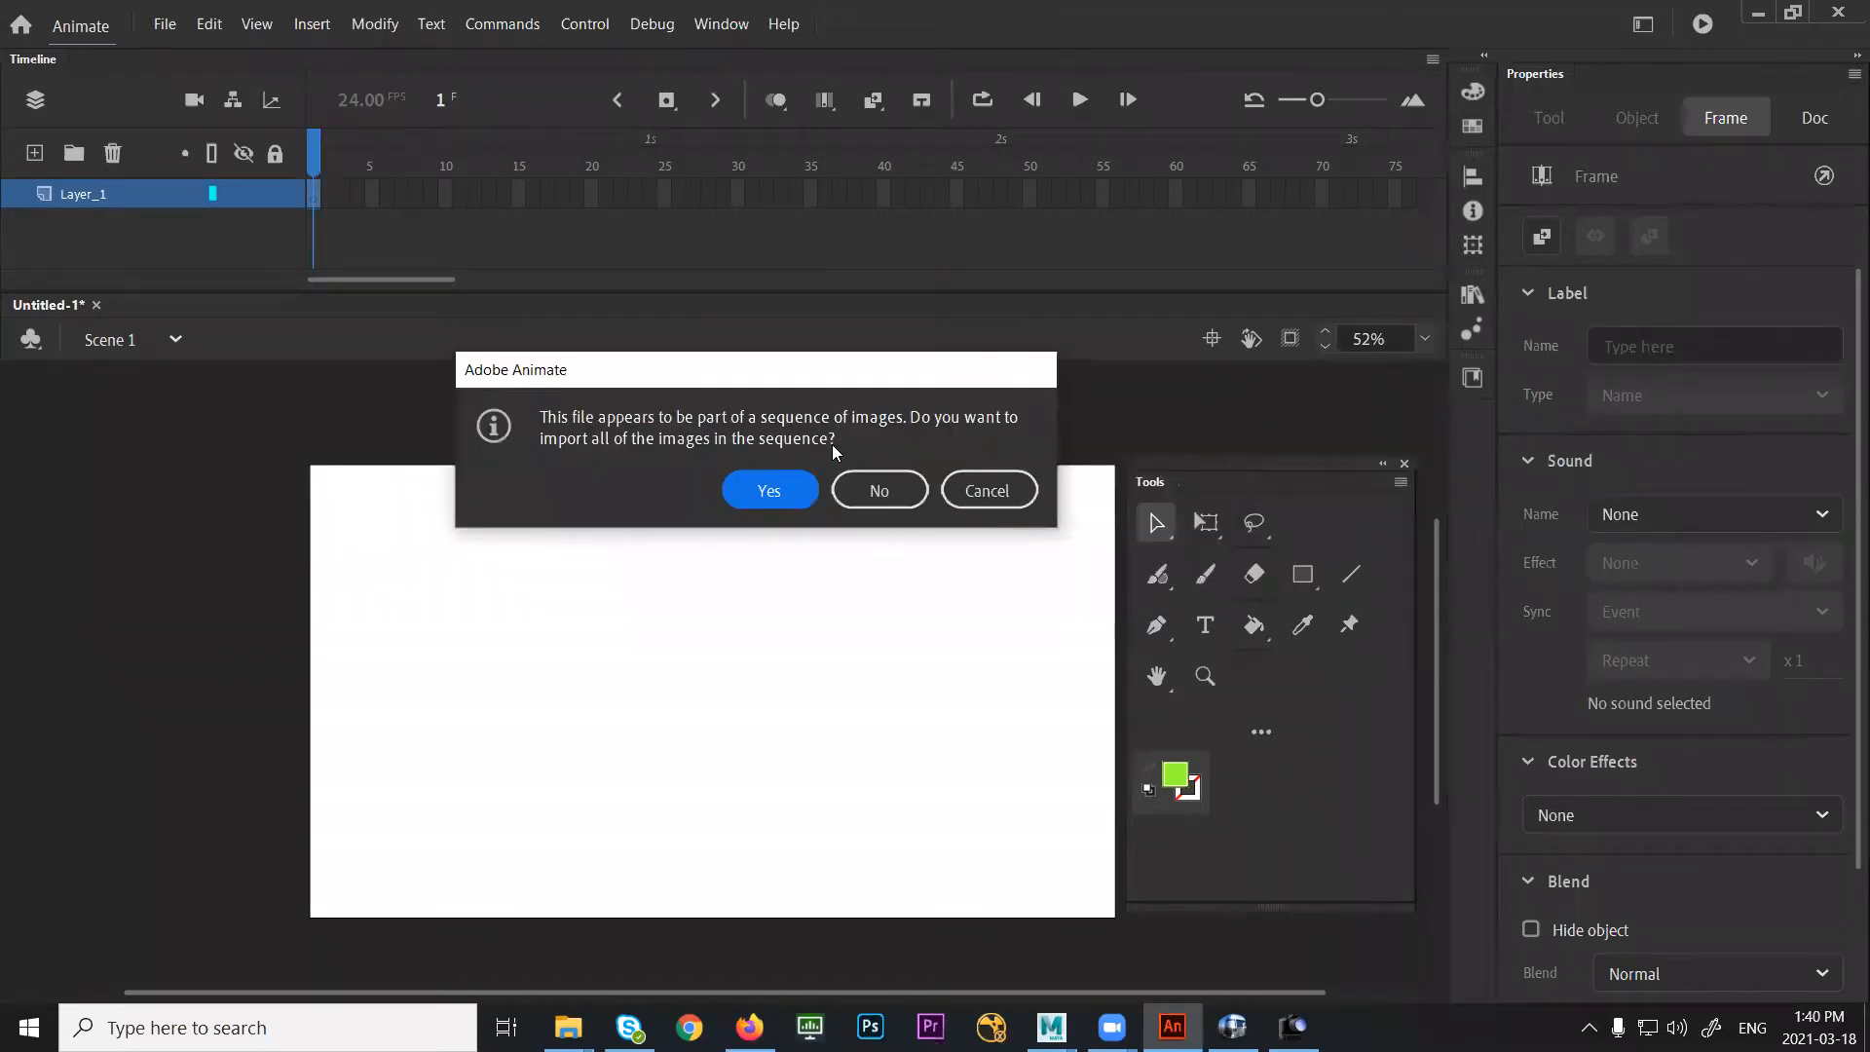
pyautogui.click(774, 493)
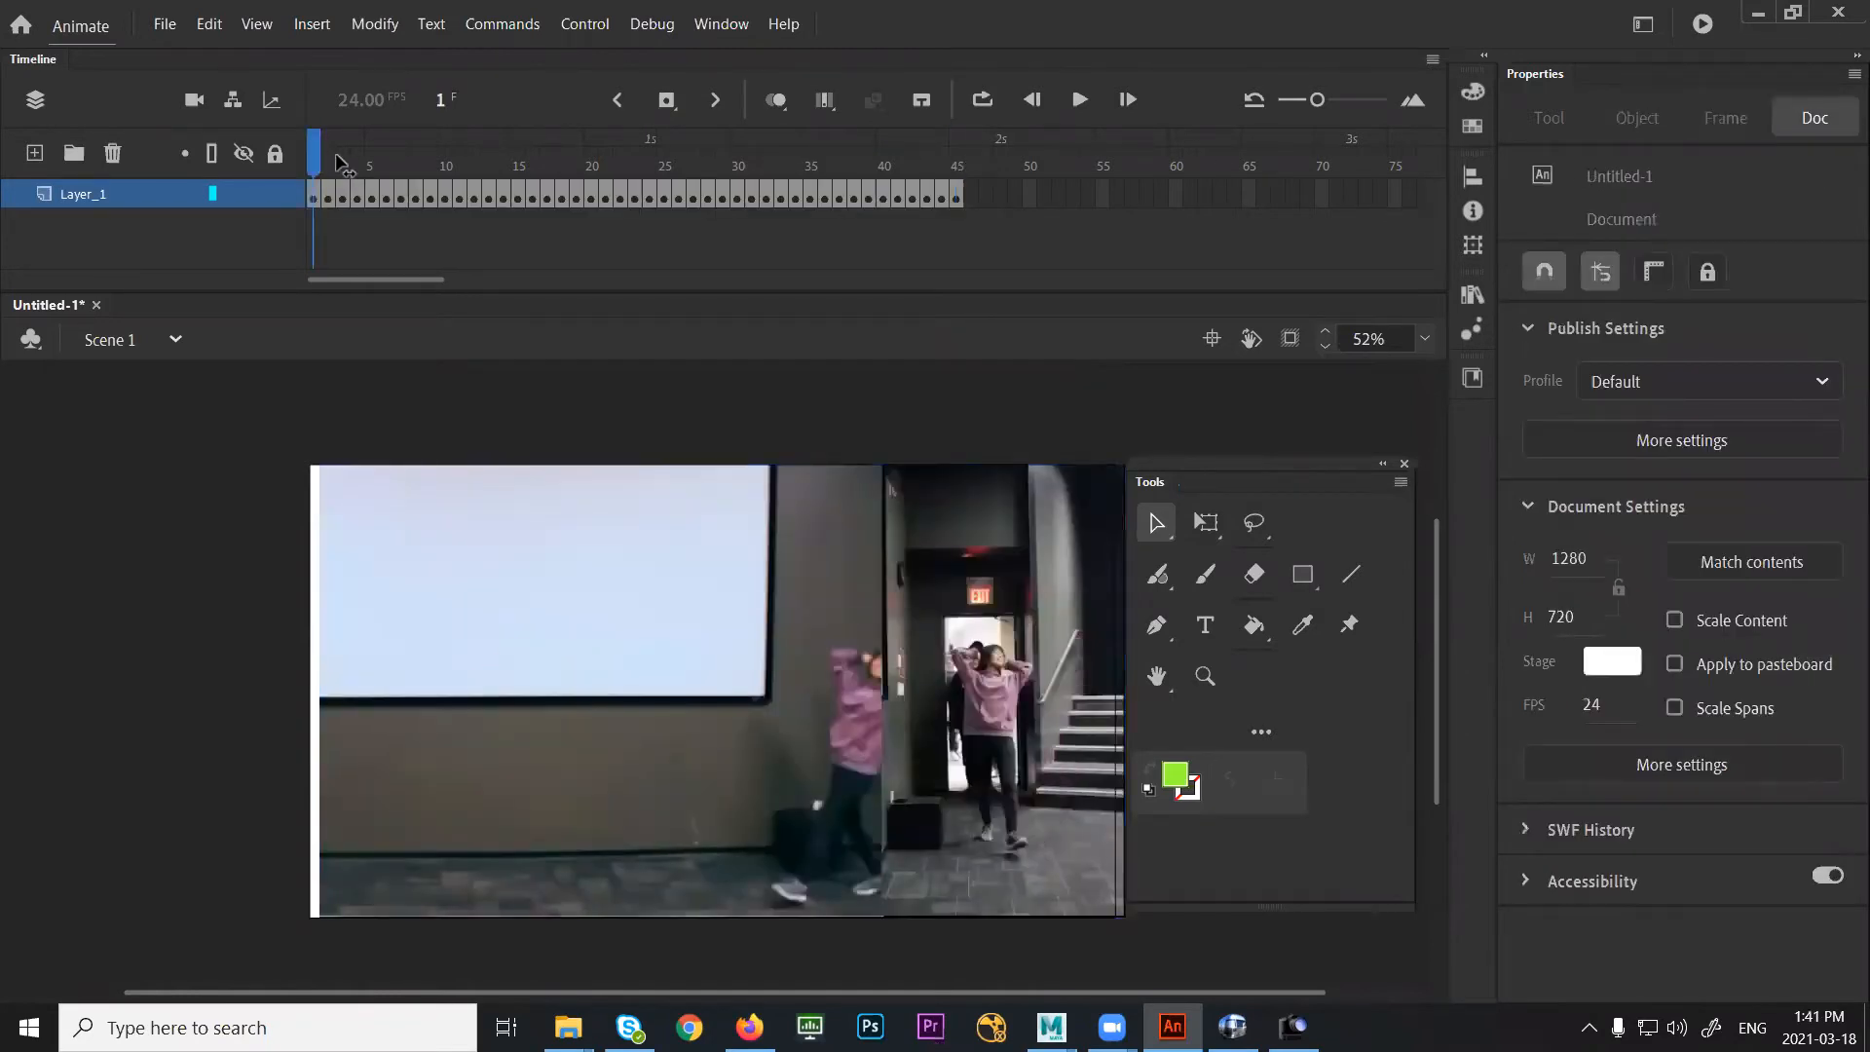
# Scrub through the imported walk sequence and play it back to review the motion
pyautogui.click(360, 176)
pyautogui.moveTo(366, 181); pyautogui.dragTo(985, 384)
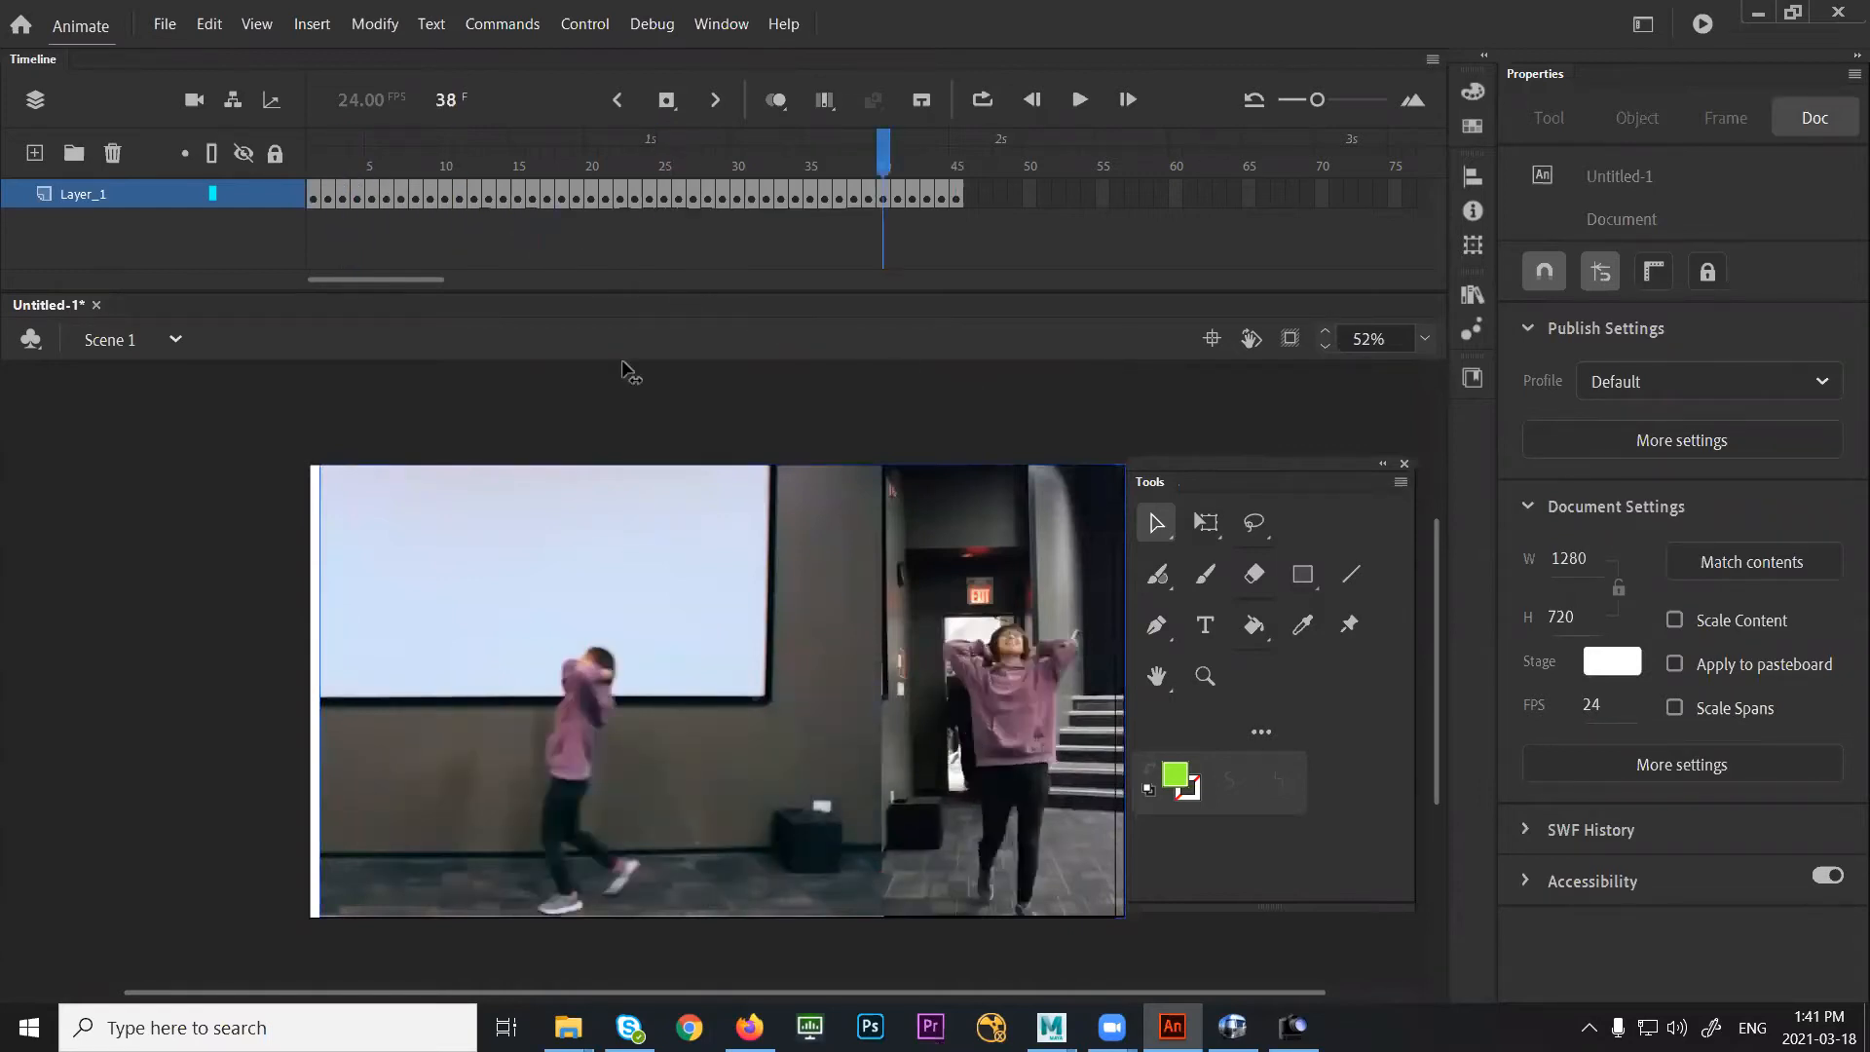
pyautogui.moveTo(623, 363); pyautogui.dragTo(295, 347)
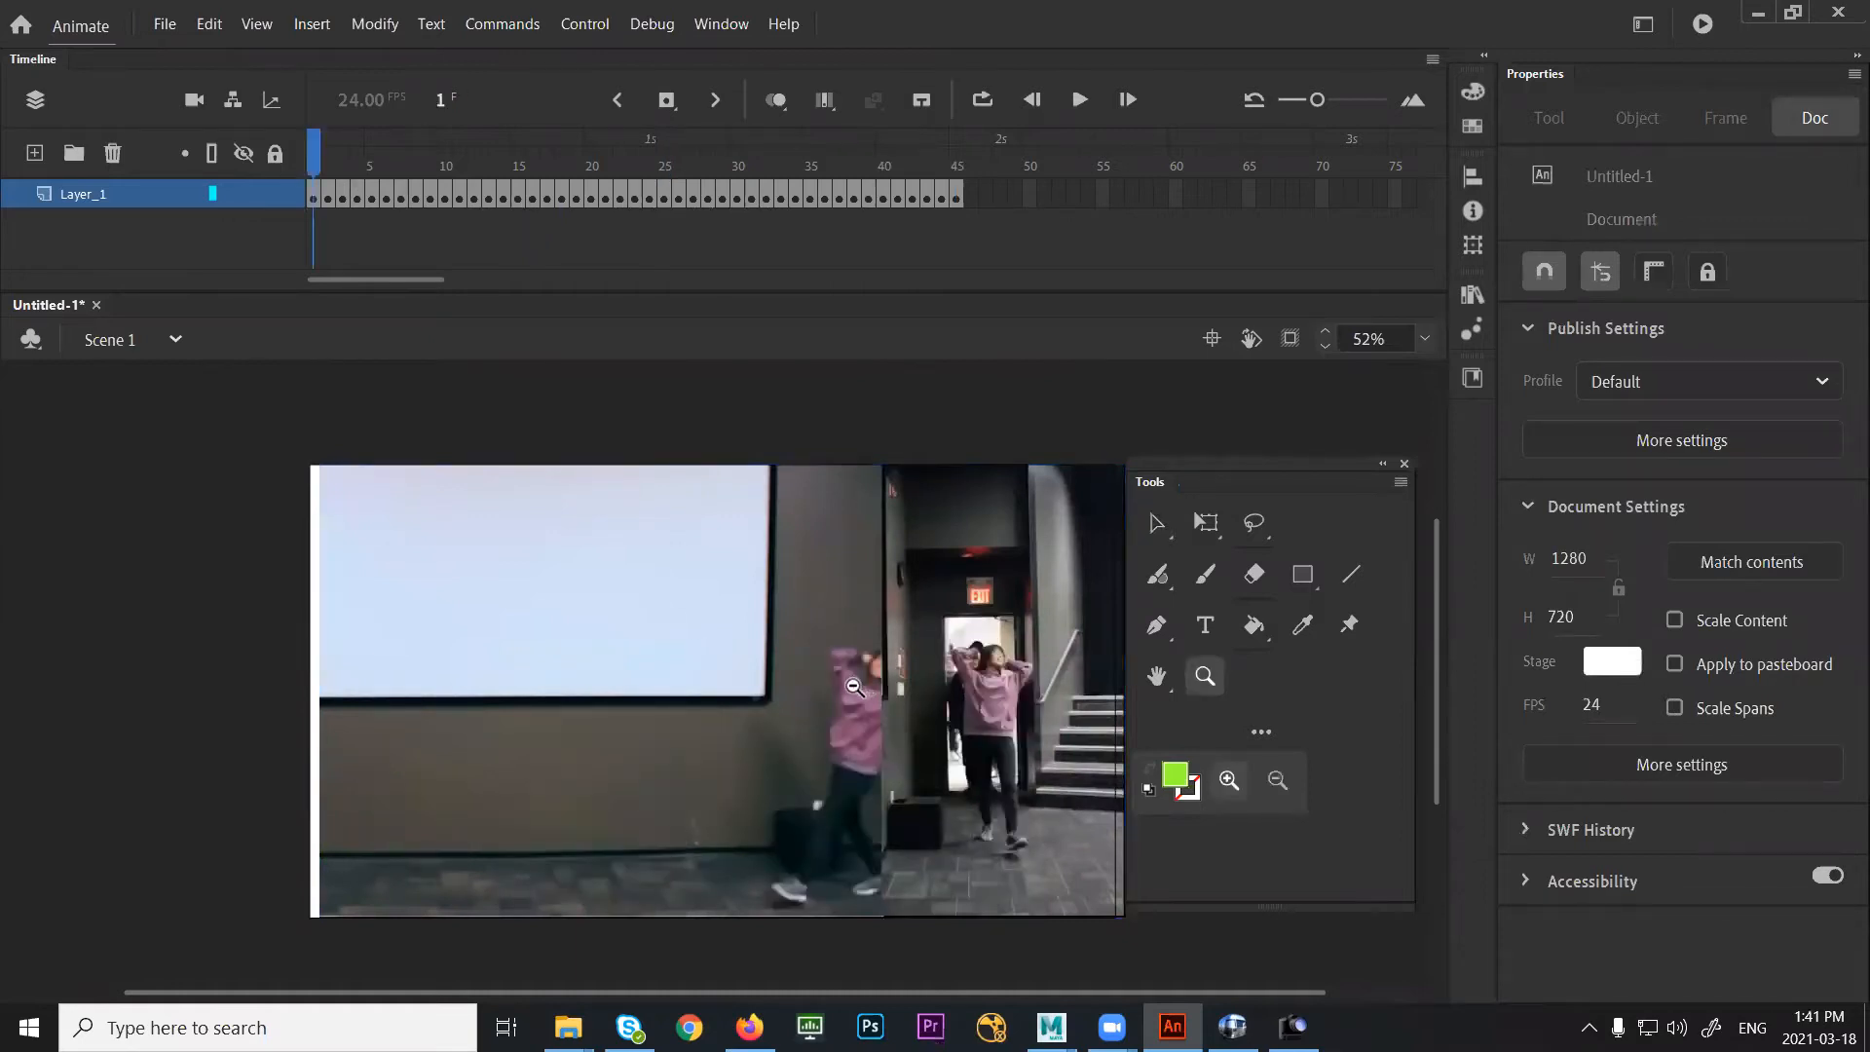
pyautogui.keyDown('alt'); pyautogui.click(835, 687); pyautogui.keyUp('alt')
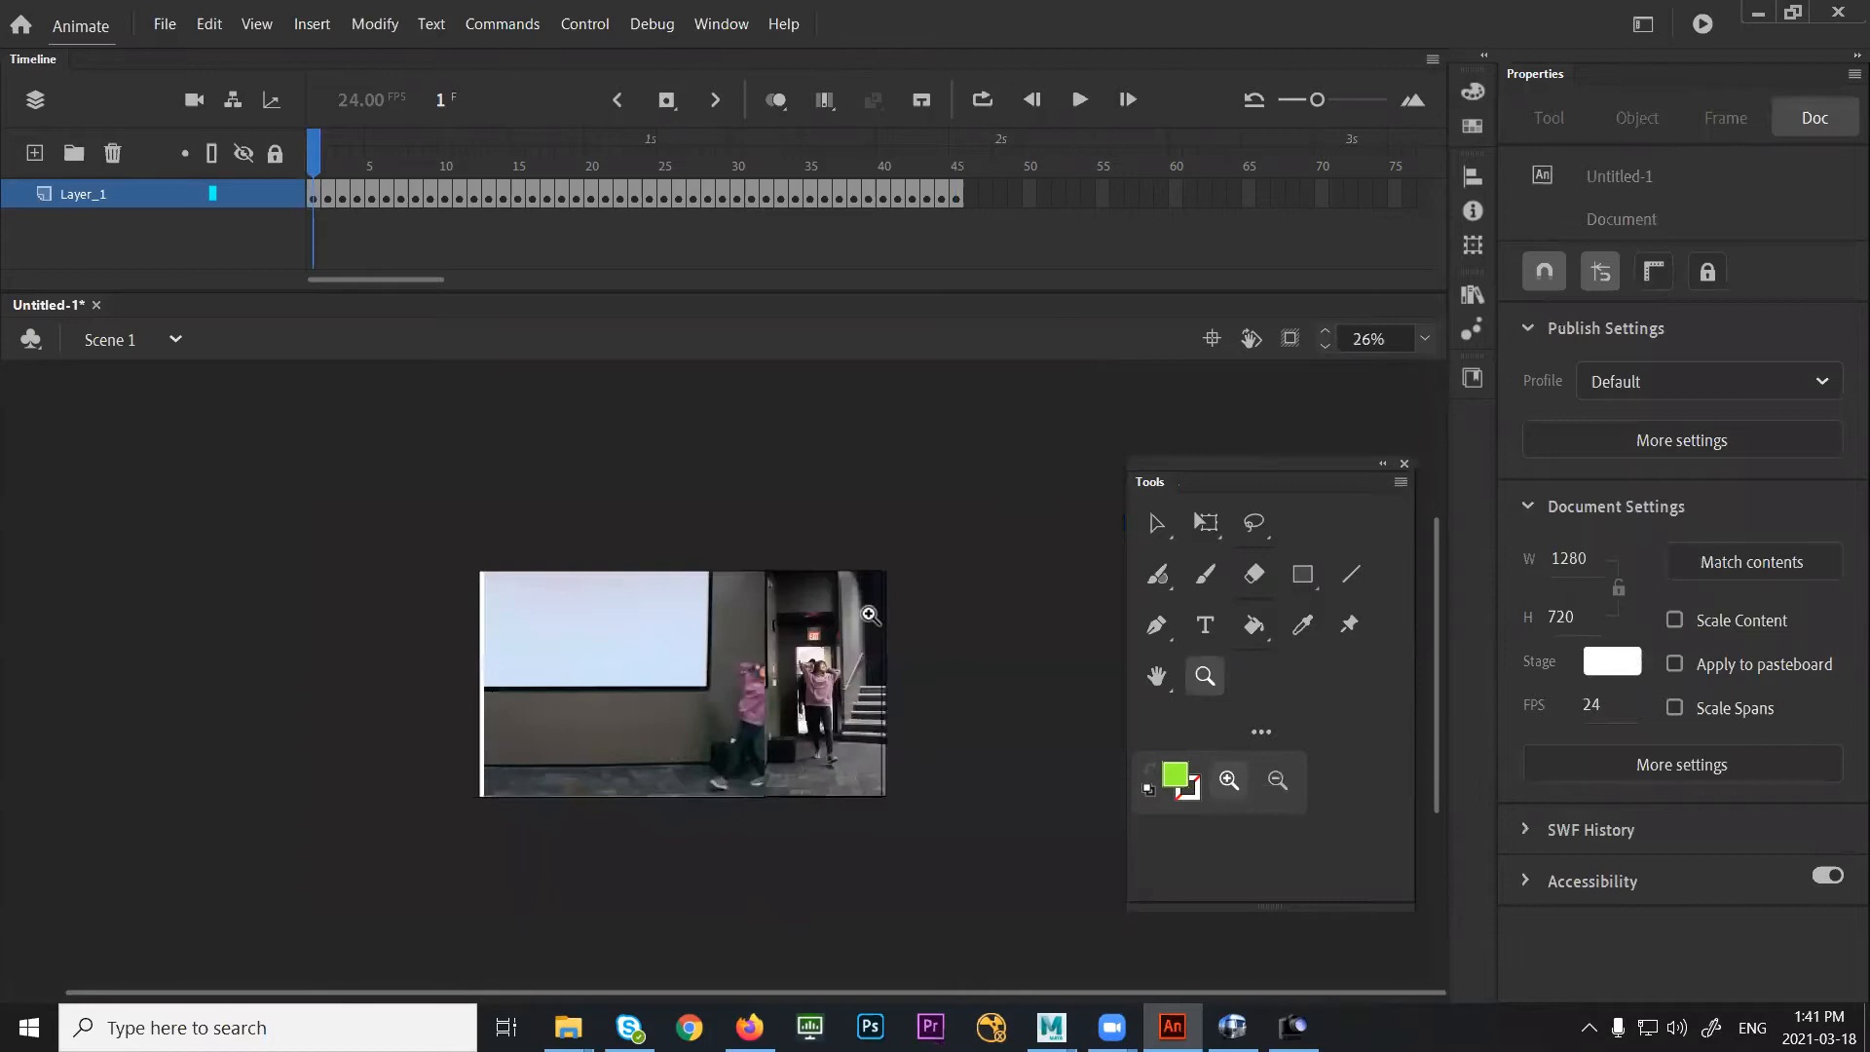
pyautogui.click(867, 615)
pyautogui.moveTo(348, 159); pyautogui.dragTo(313, 273)
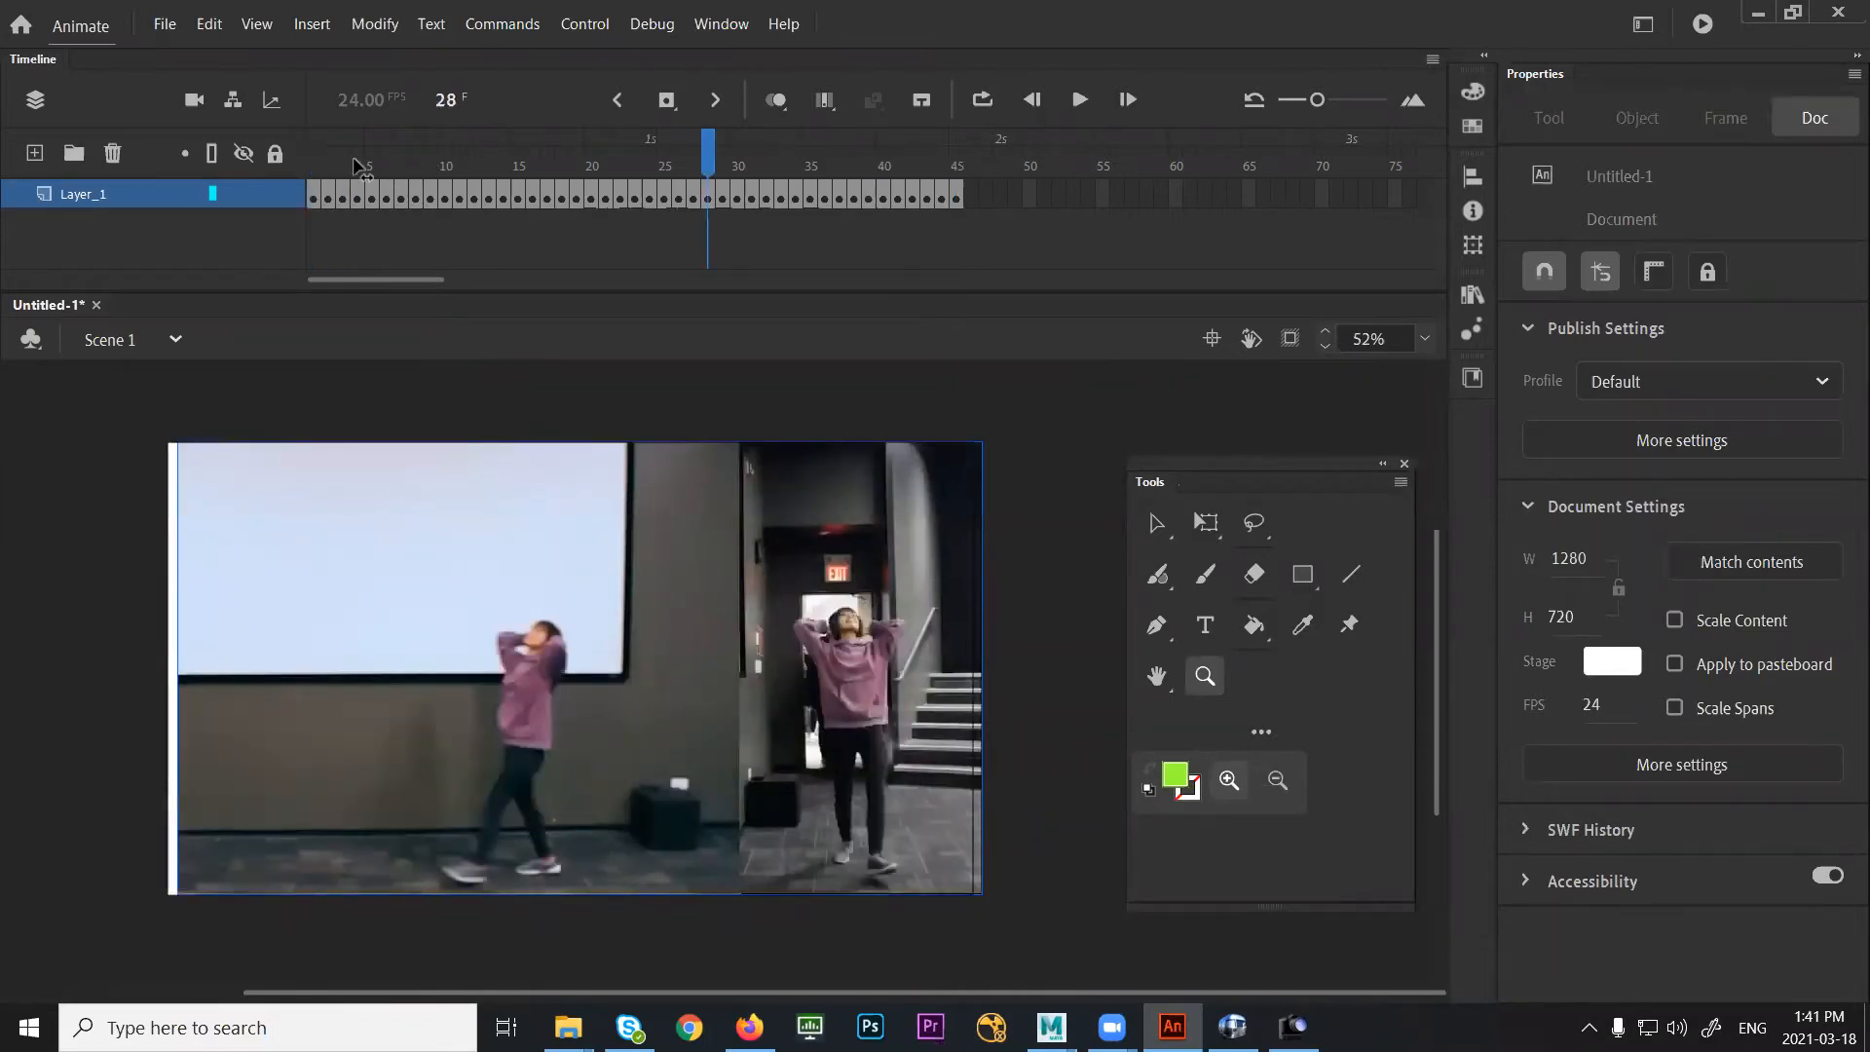
pyautogui.press('Return')
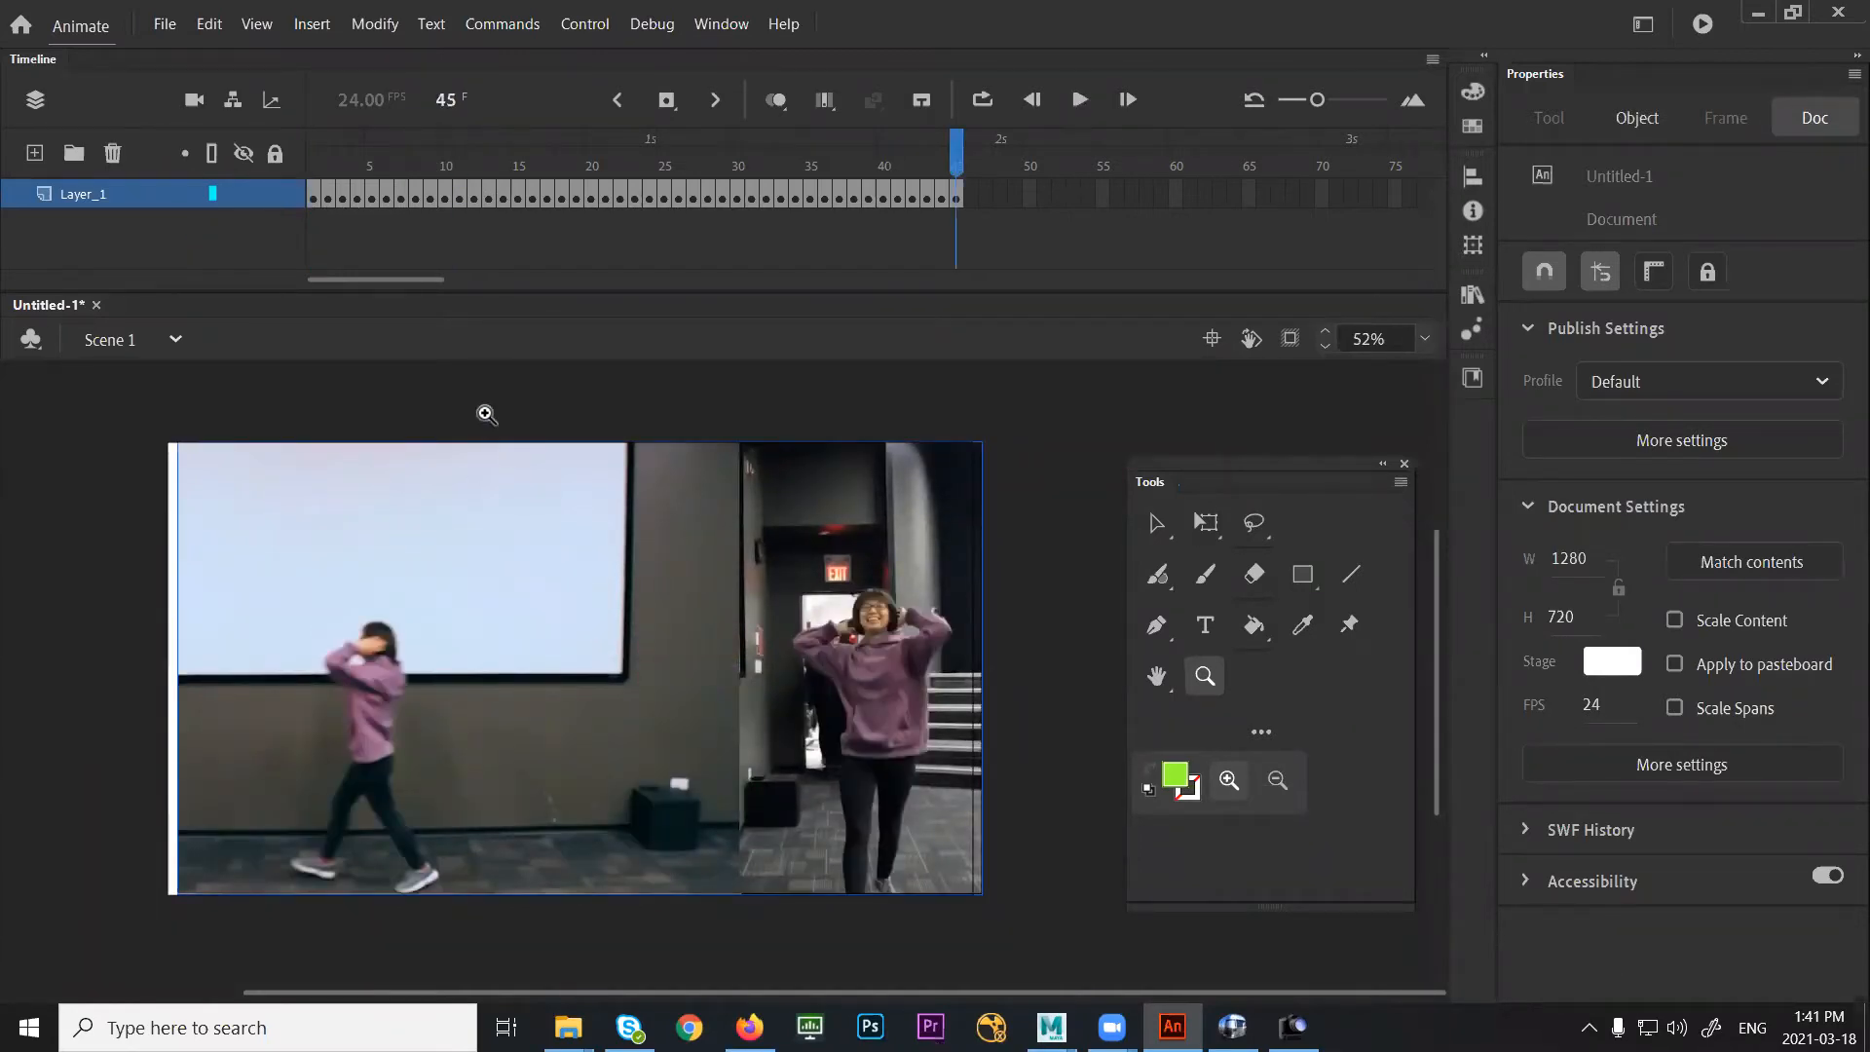
# Set Layer_1's visibility to 50% opacity in its layer properties
pyautogui.rightClick(111, 197)
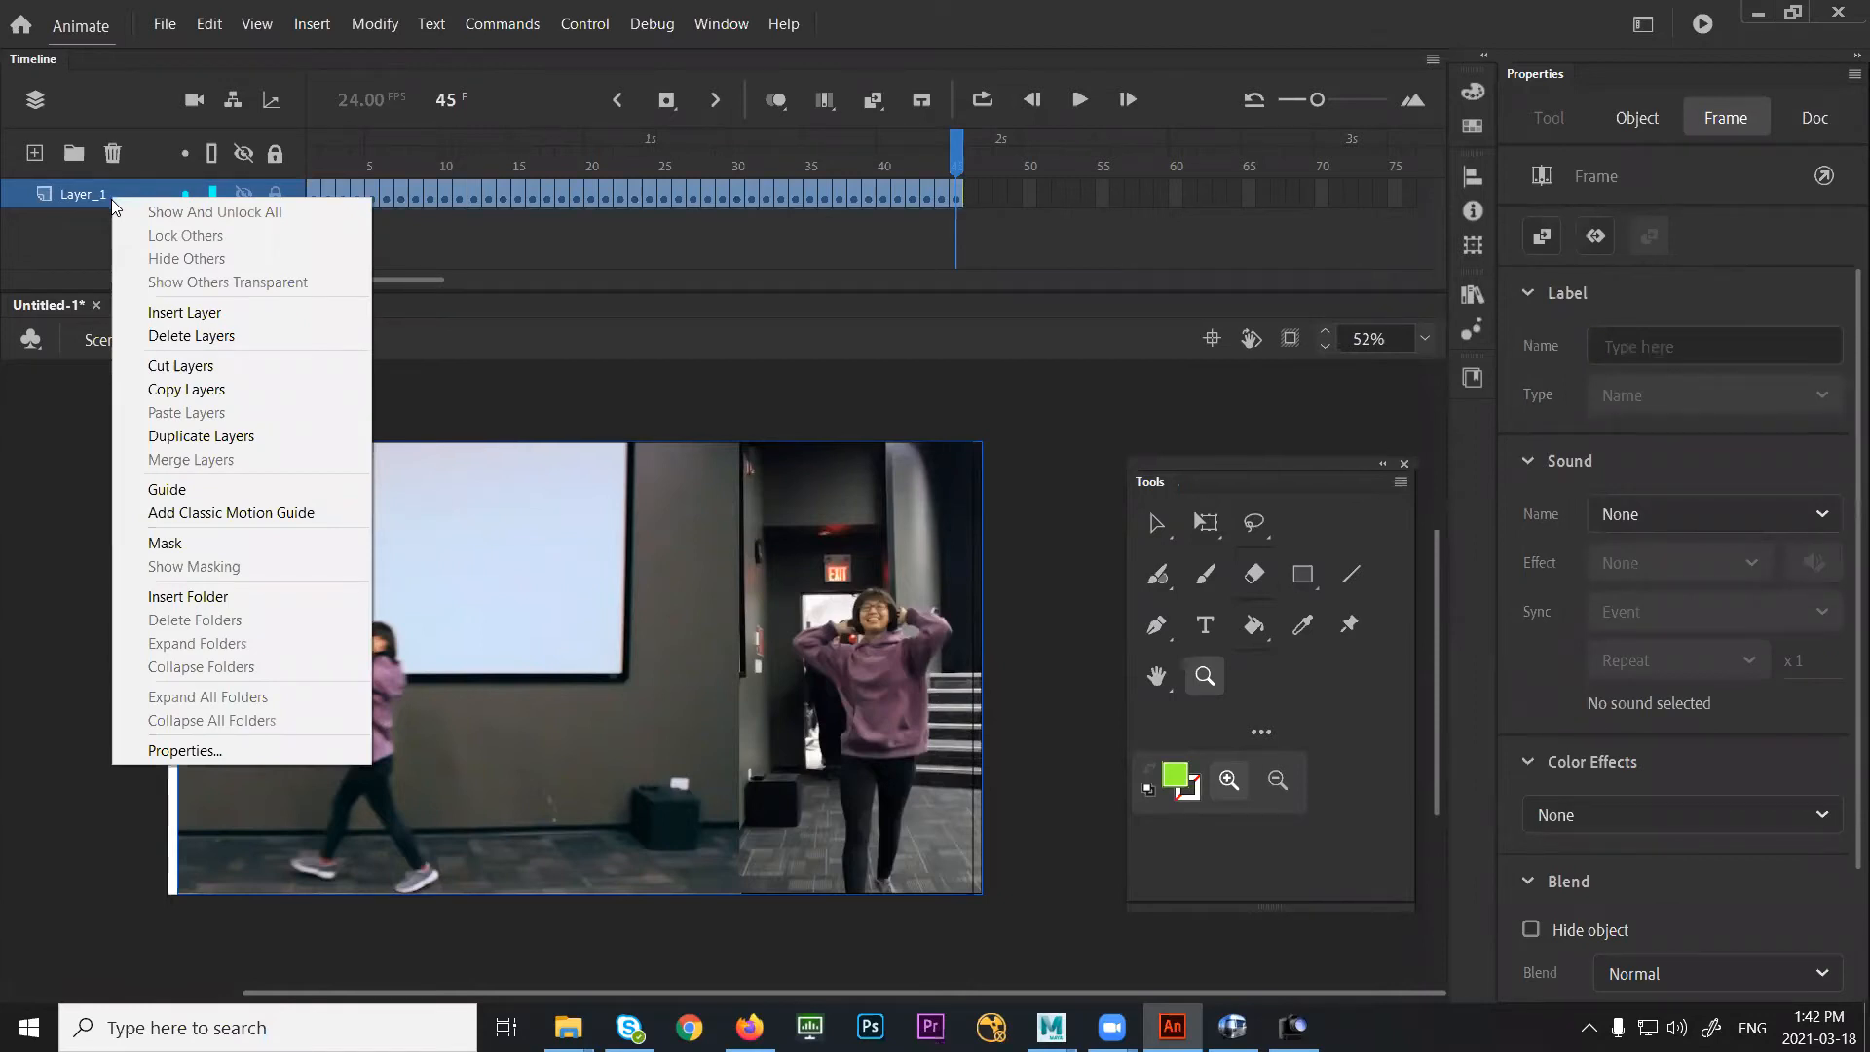
pyautogui.click(282, 750)
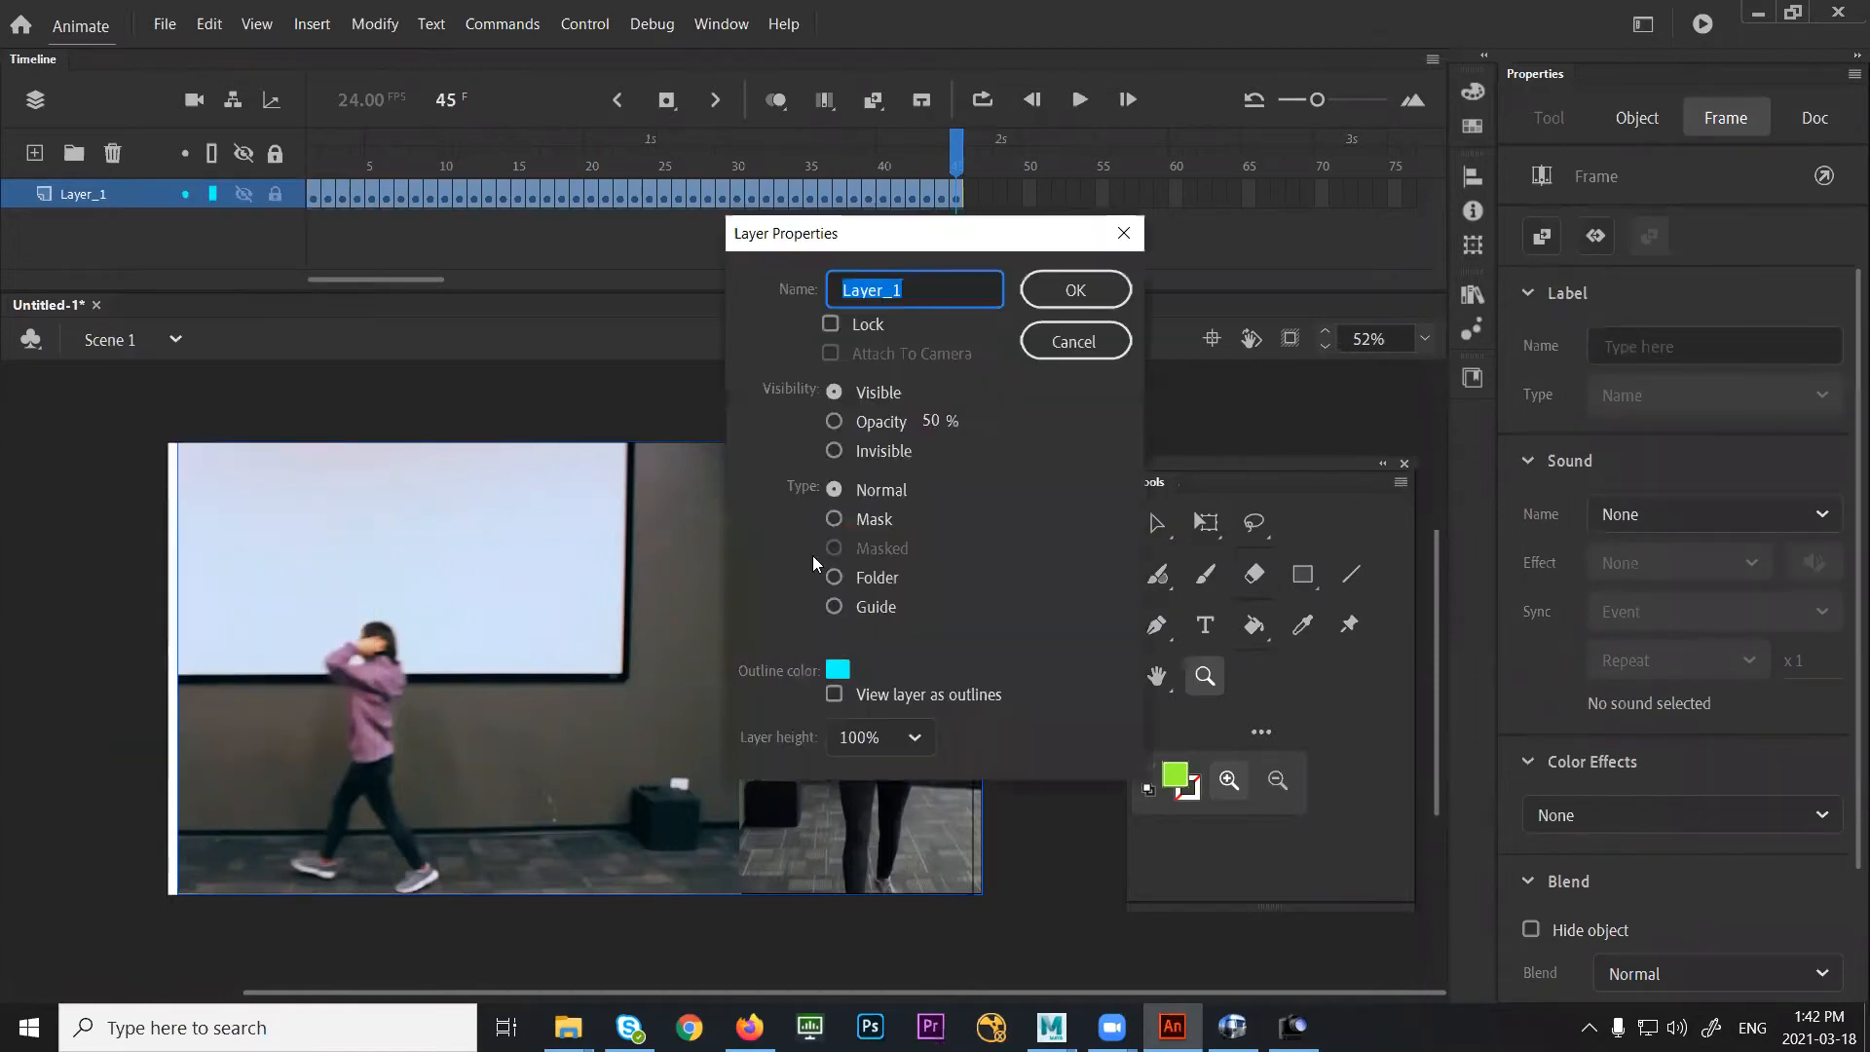
pyautogui.click(834, 424)
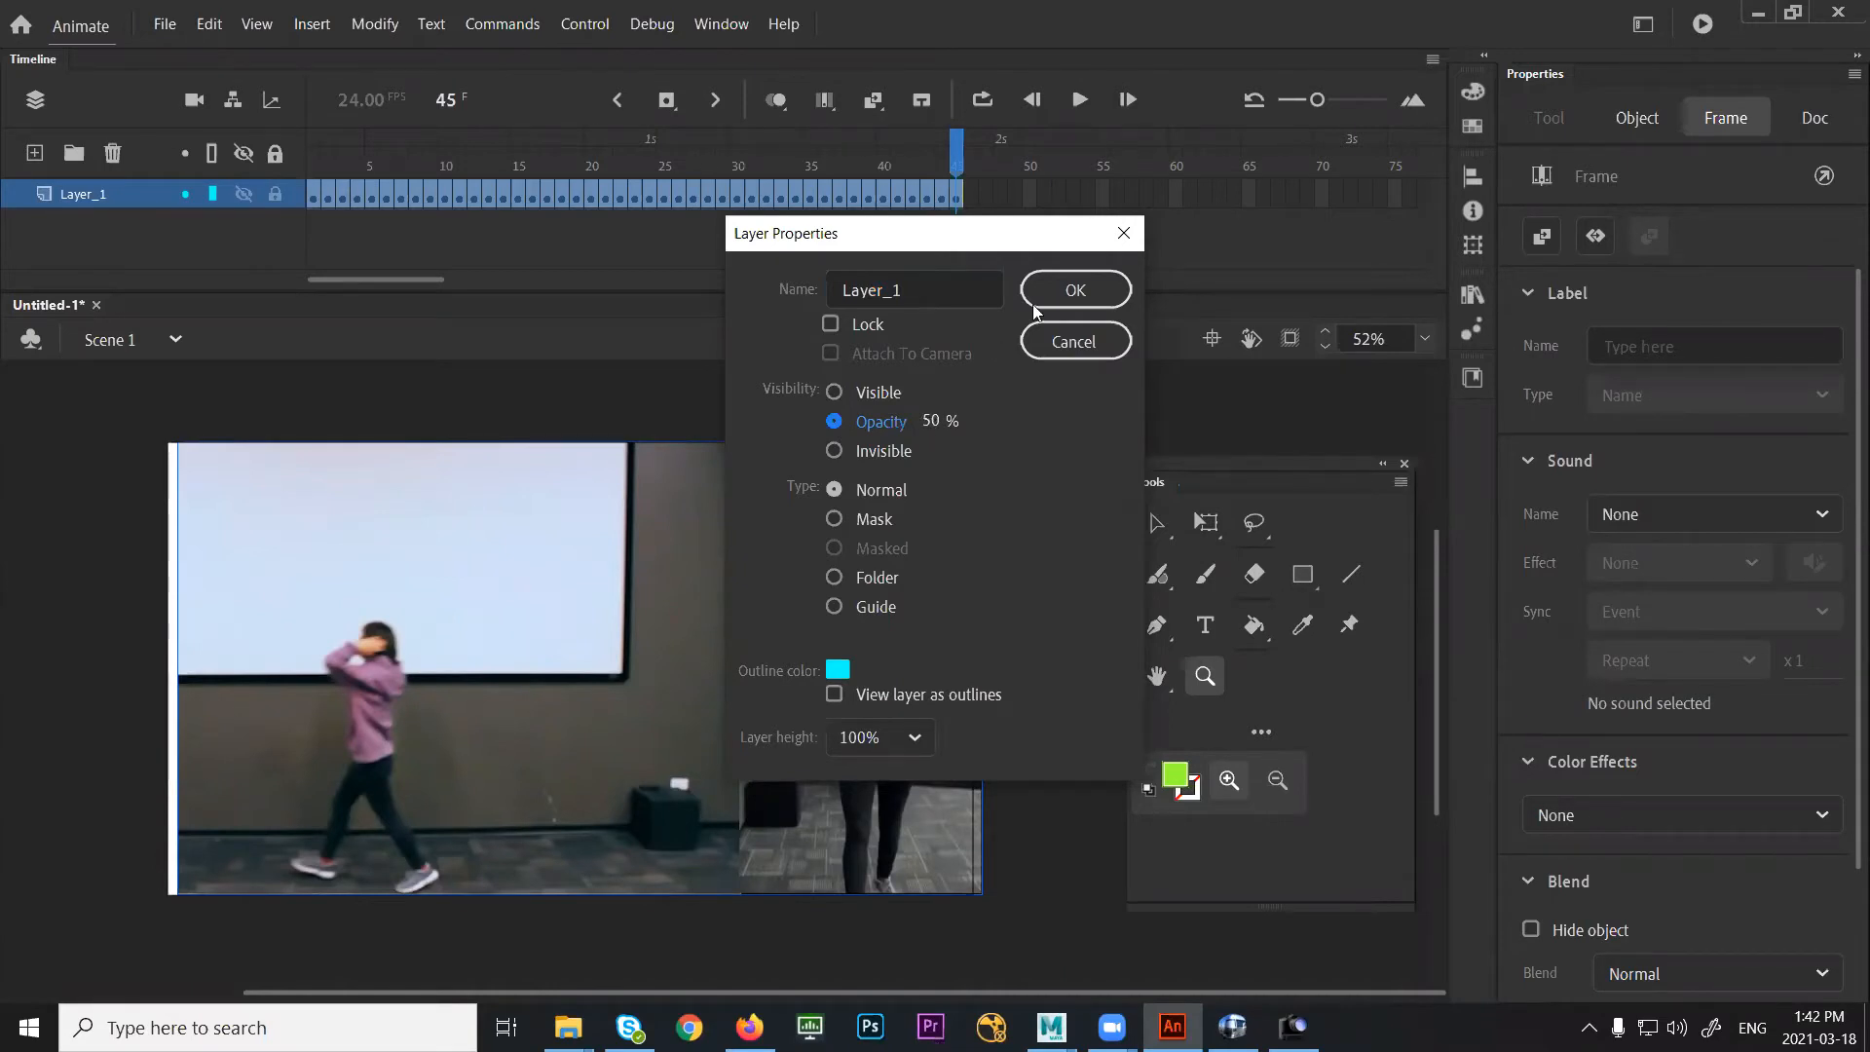
pyautogui.click(1064, 294)
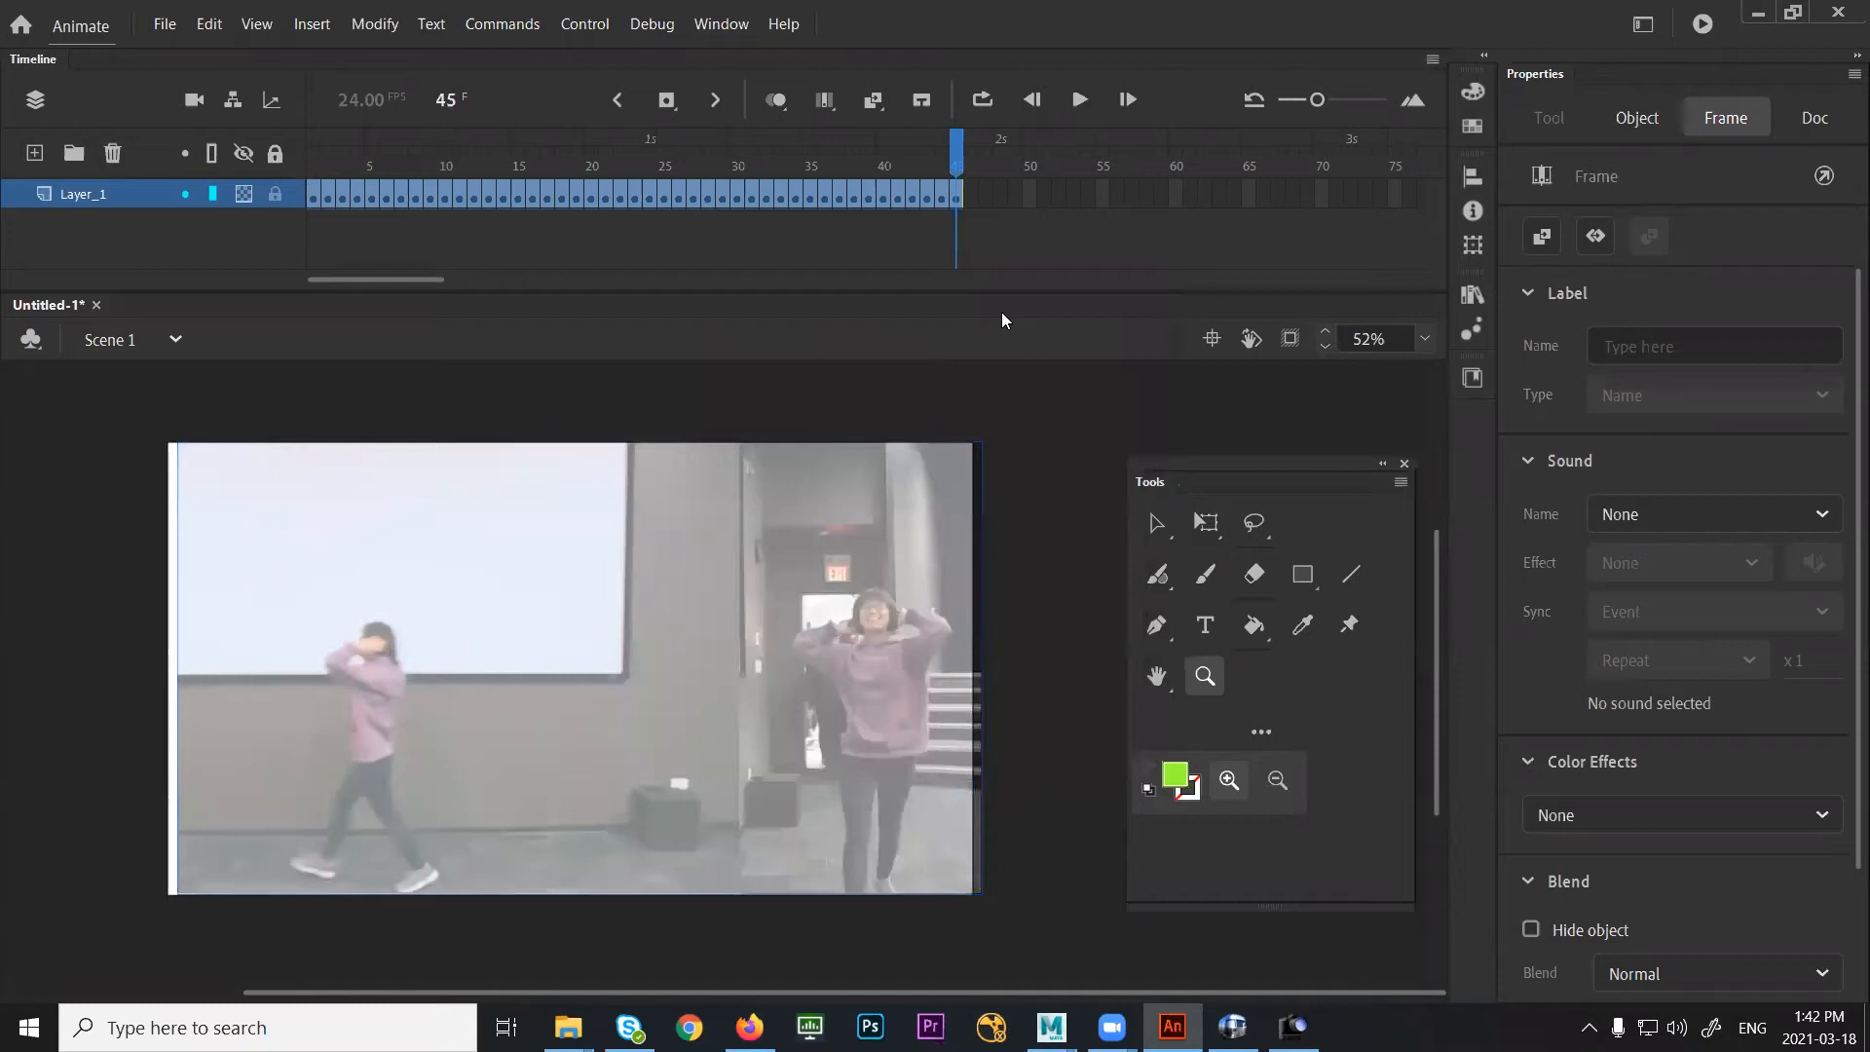
# Lock Layer_1 and return the playhead to frame 1 of the faded walk footage
pyautogui.click(357, 159)
pyautogui.moveTo(324, 157); pyautogui.dragTo(287, 161)
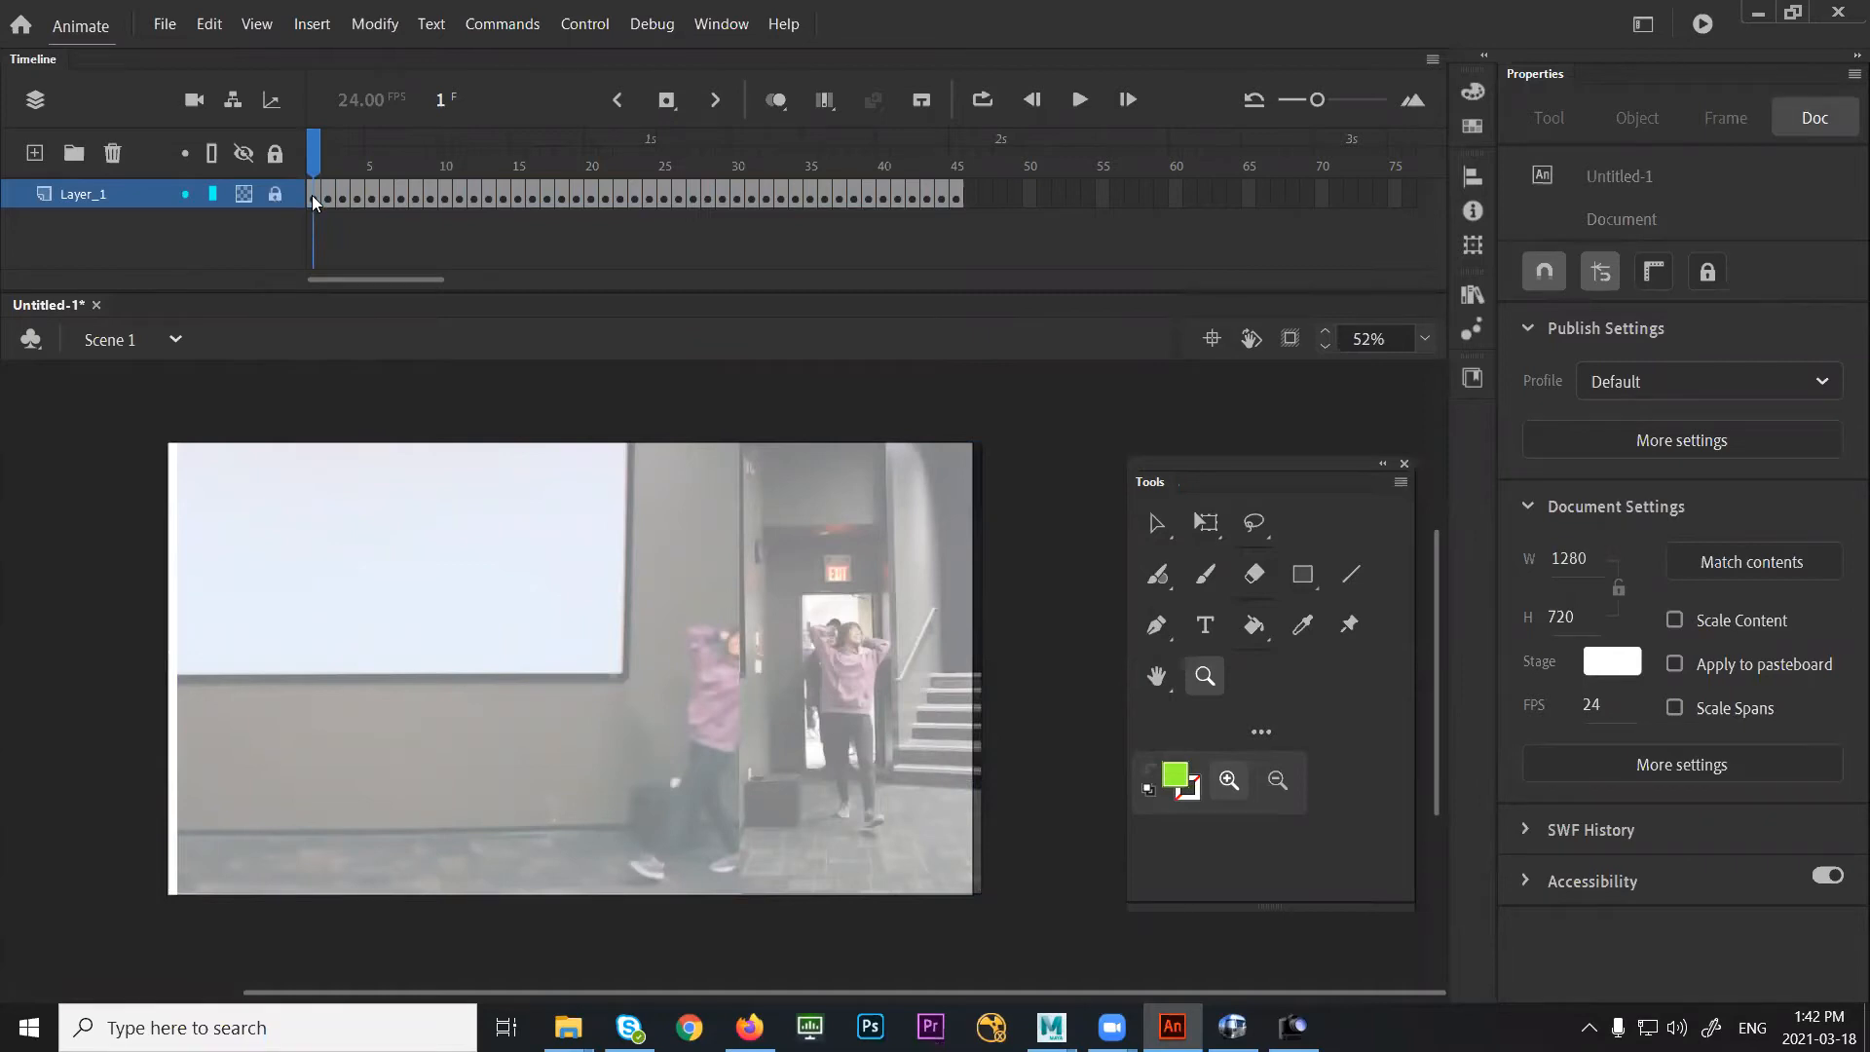
pyautogui.moveTo(316, 163); pyautogui.dragTo(278, 222)
# Toggle Layer_1's visibility off and on twice to check the footage against the blank stage
pyautogui.click(243, 195)
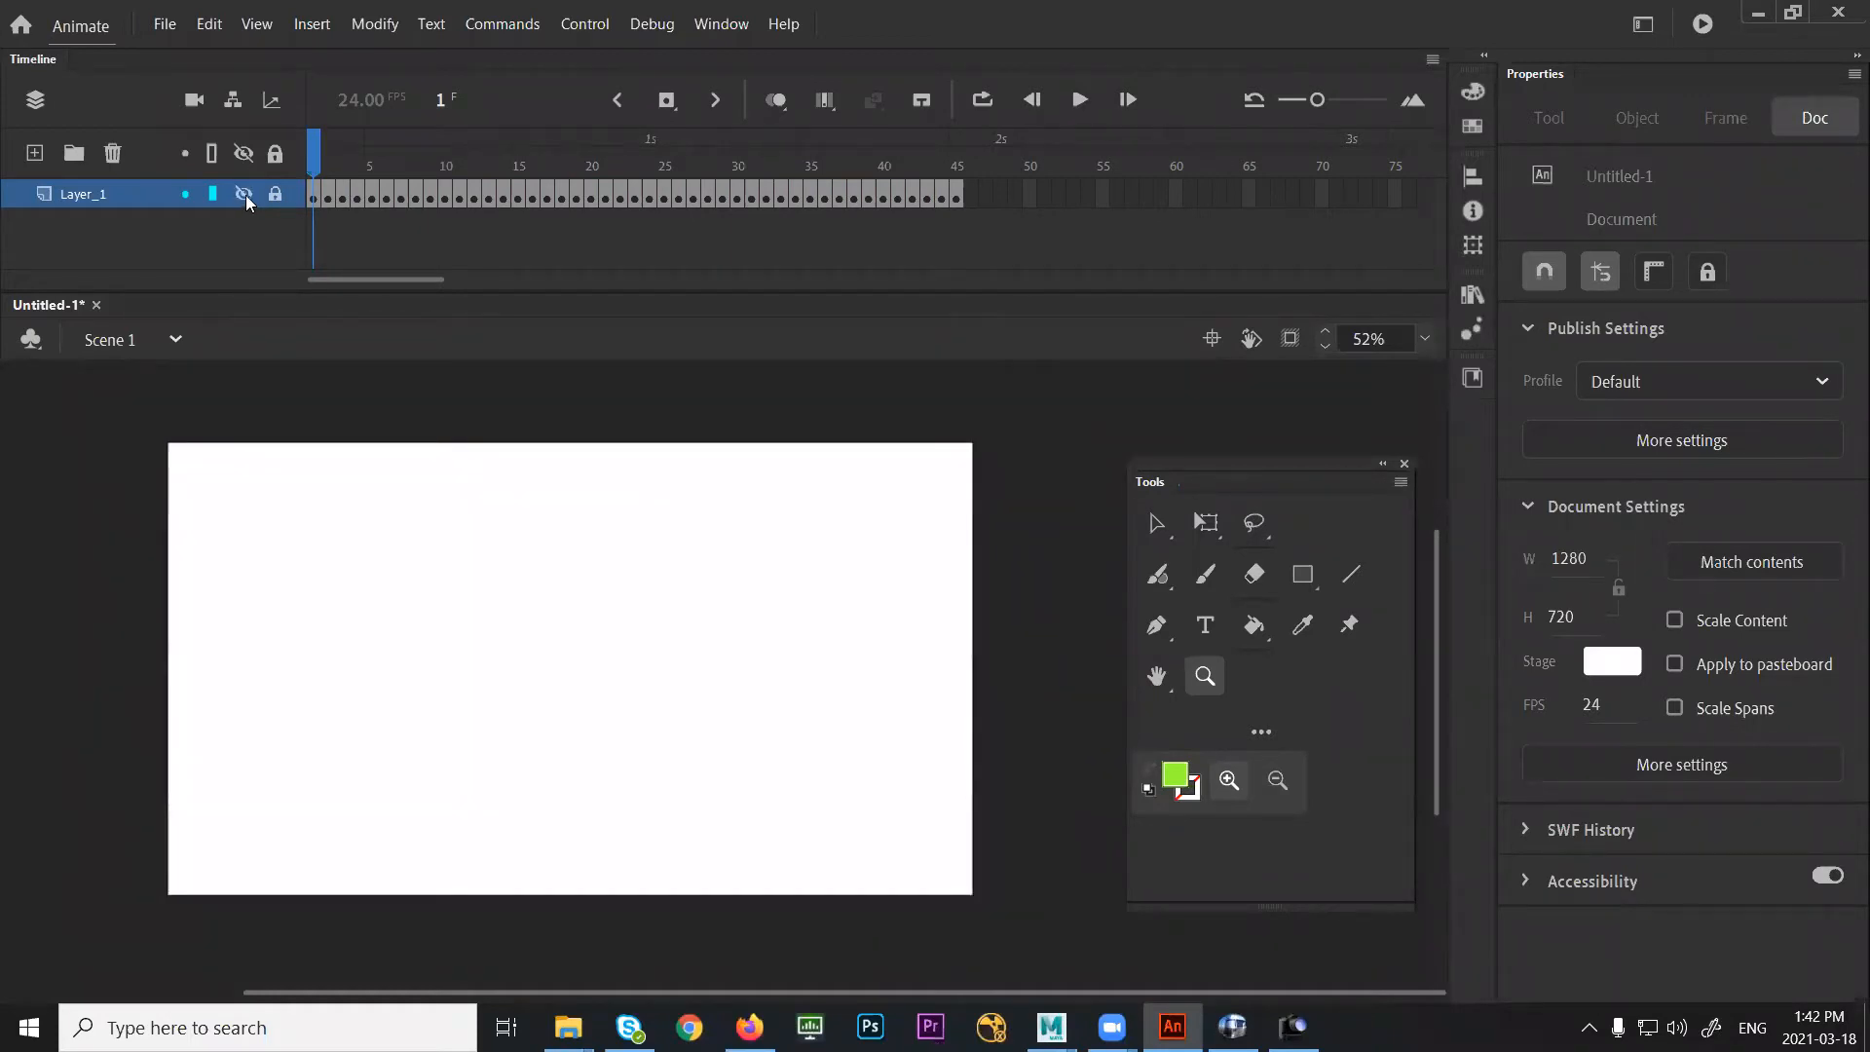
pyautogui.click(246, 195)
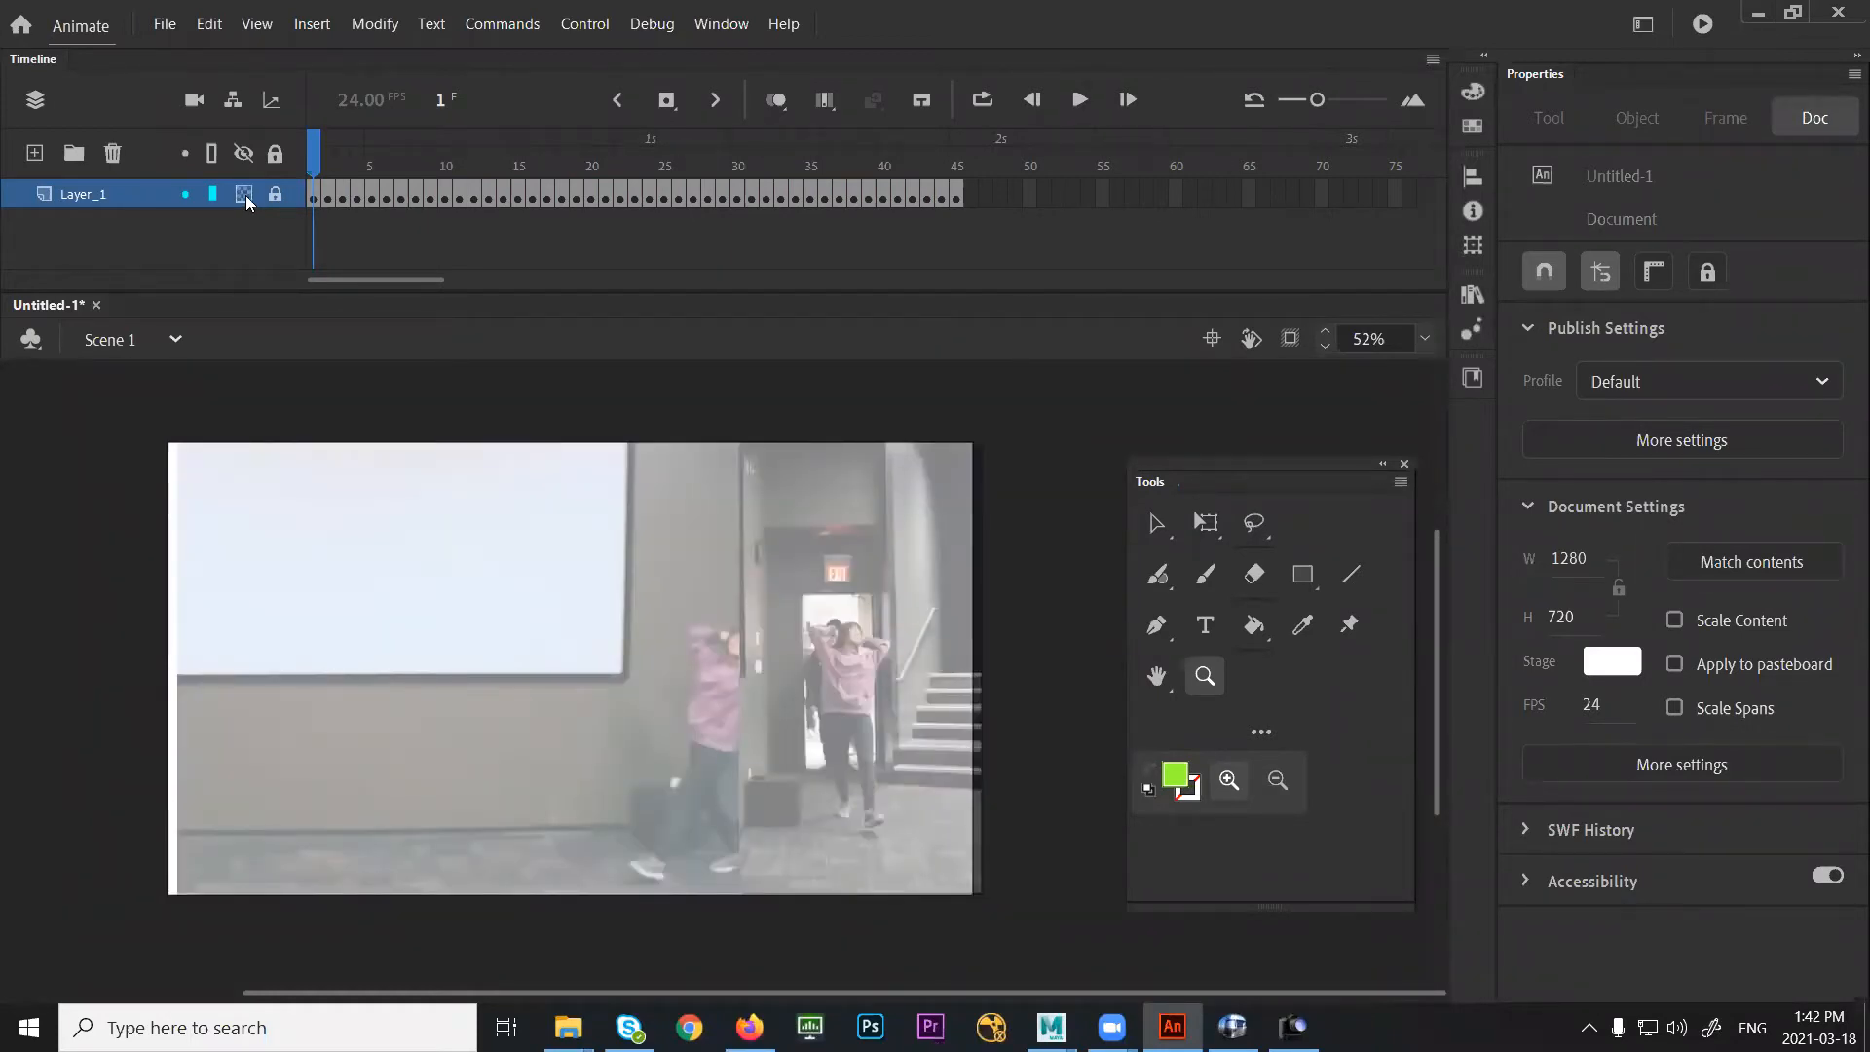
pyautogui.click(244, 194)
pyautogui.click(246, 195)
# Add a new layer above Layer_1 and name it drawings
pyautogui.click(34, 154)
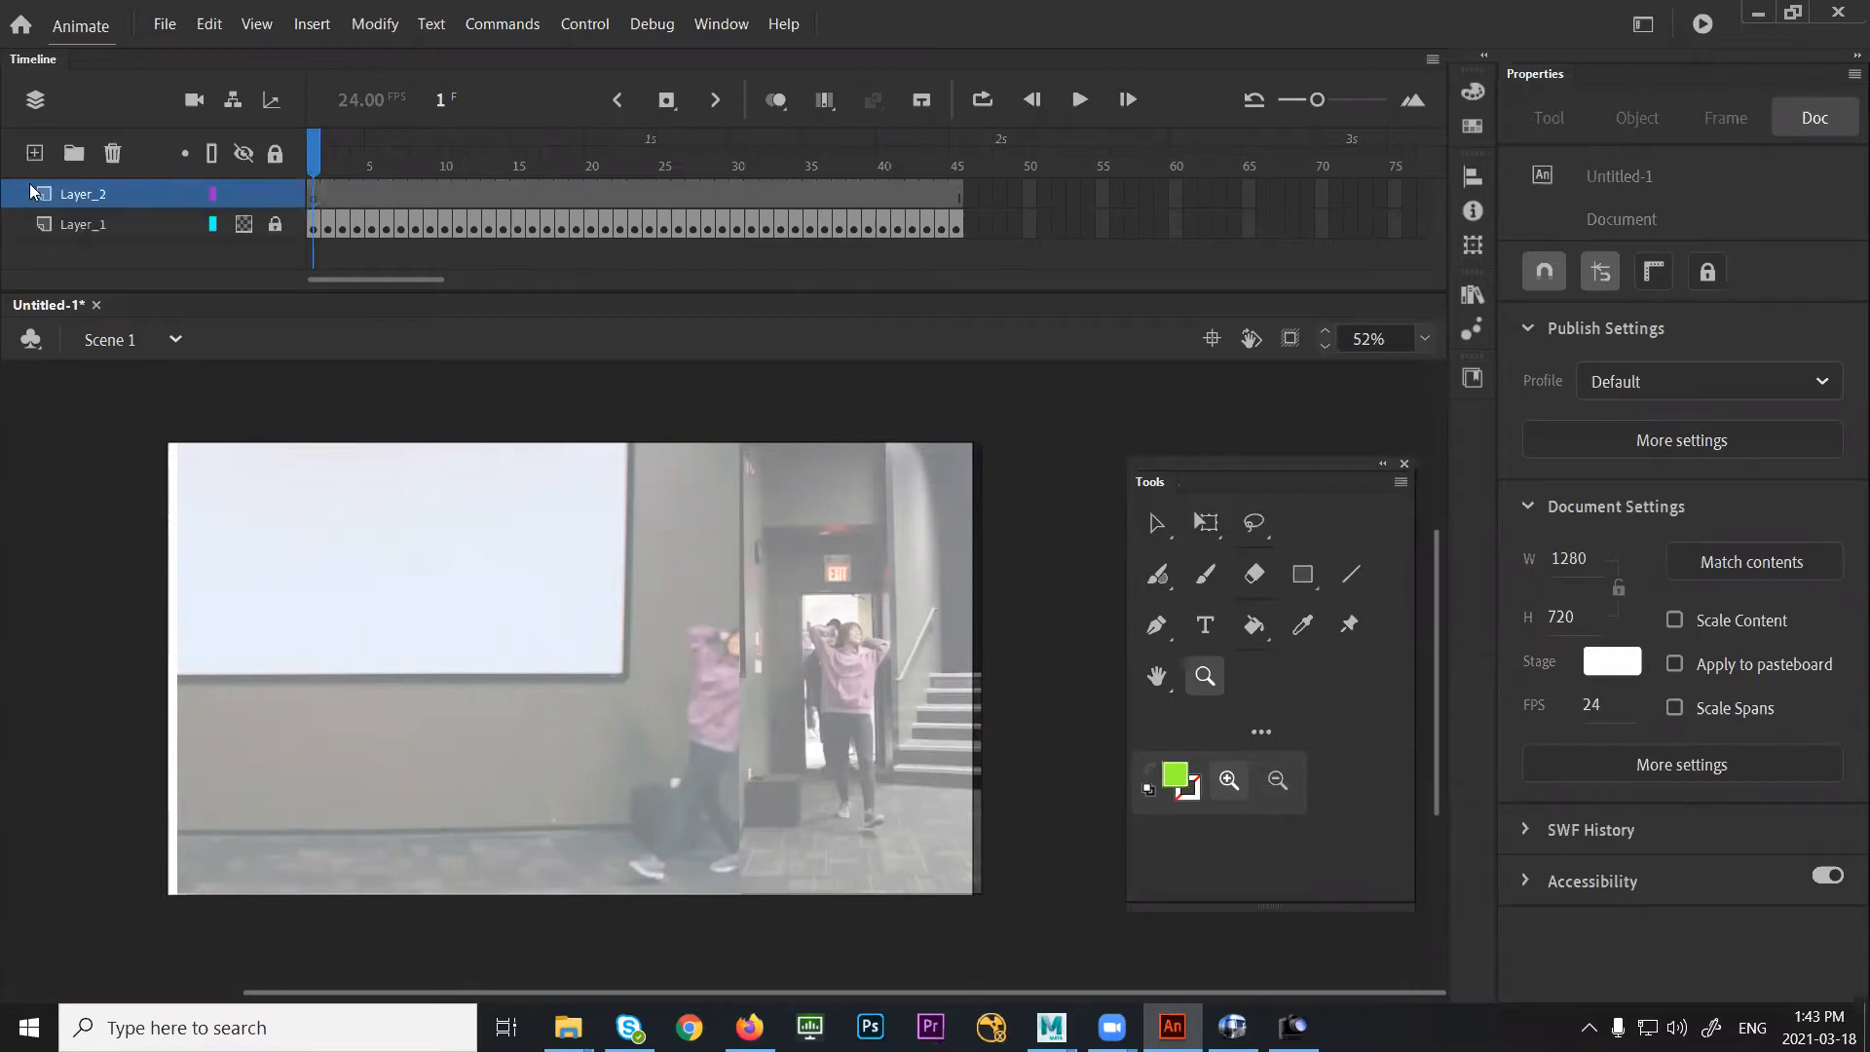
pyautogui.doubleClick(107, 182)
pyautogui.write('drawings')
pyautogui.press('Return')
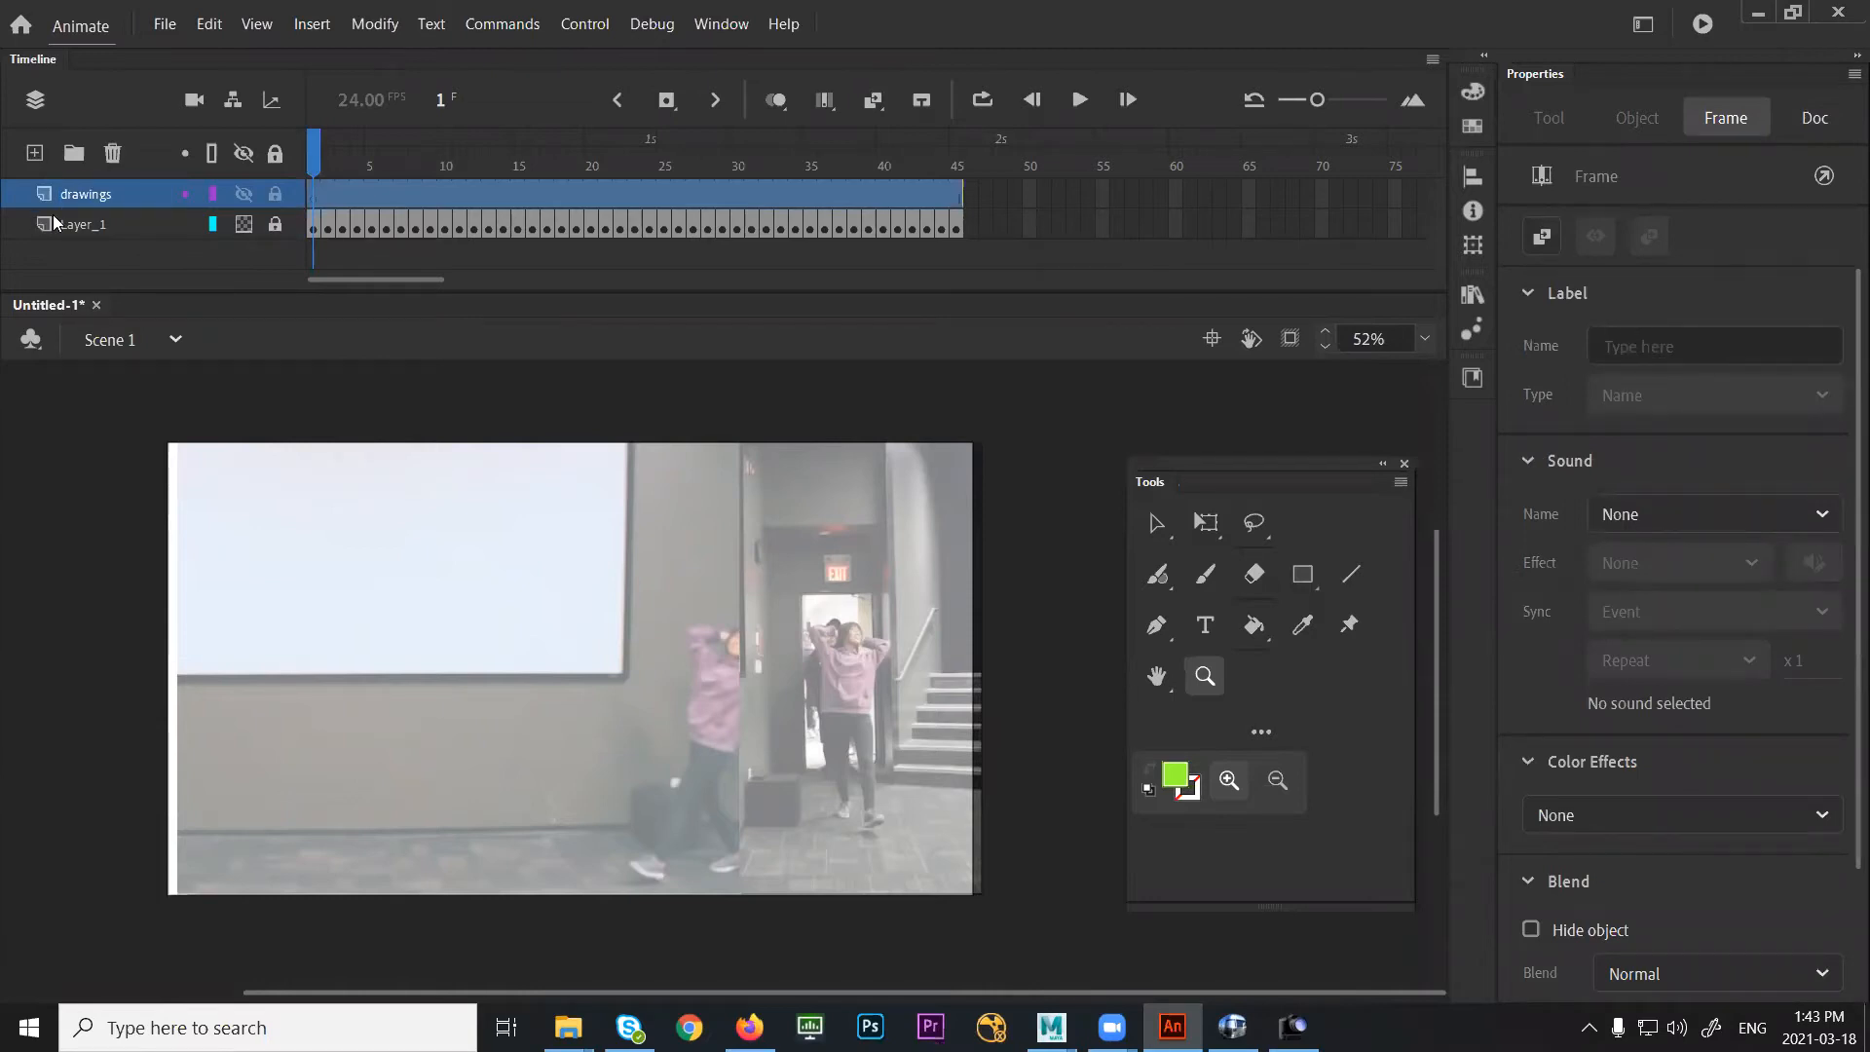
# Rename Layer_1, which holds the walk footage, to Ref
pyautogui.doubleClick(69, 228)
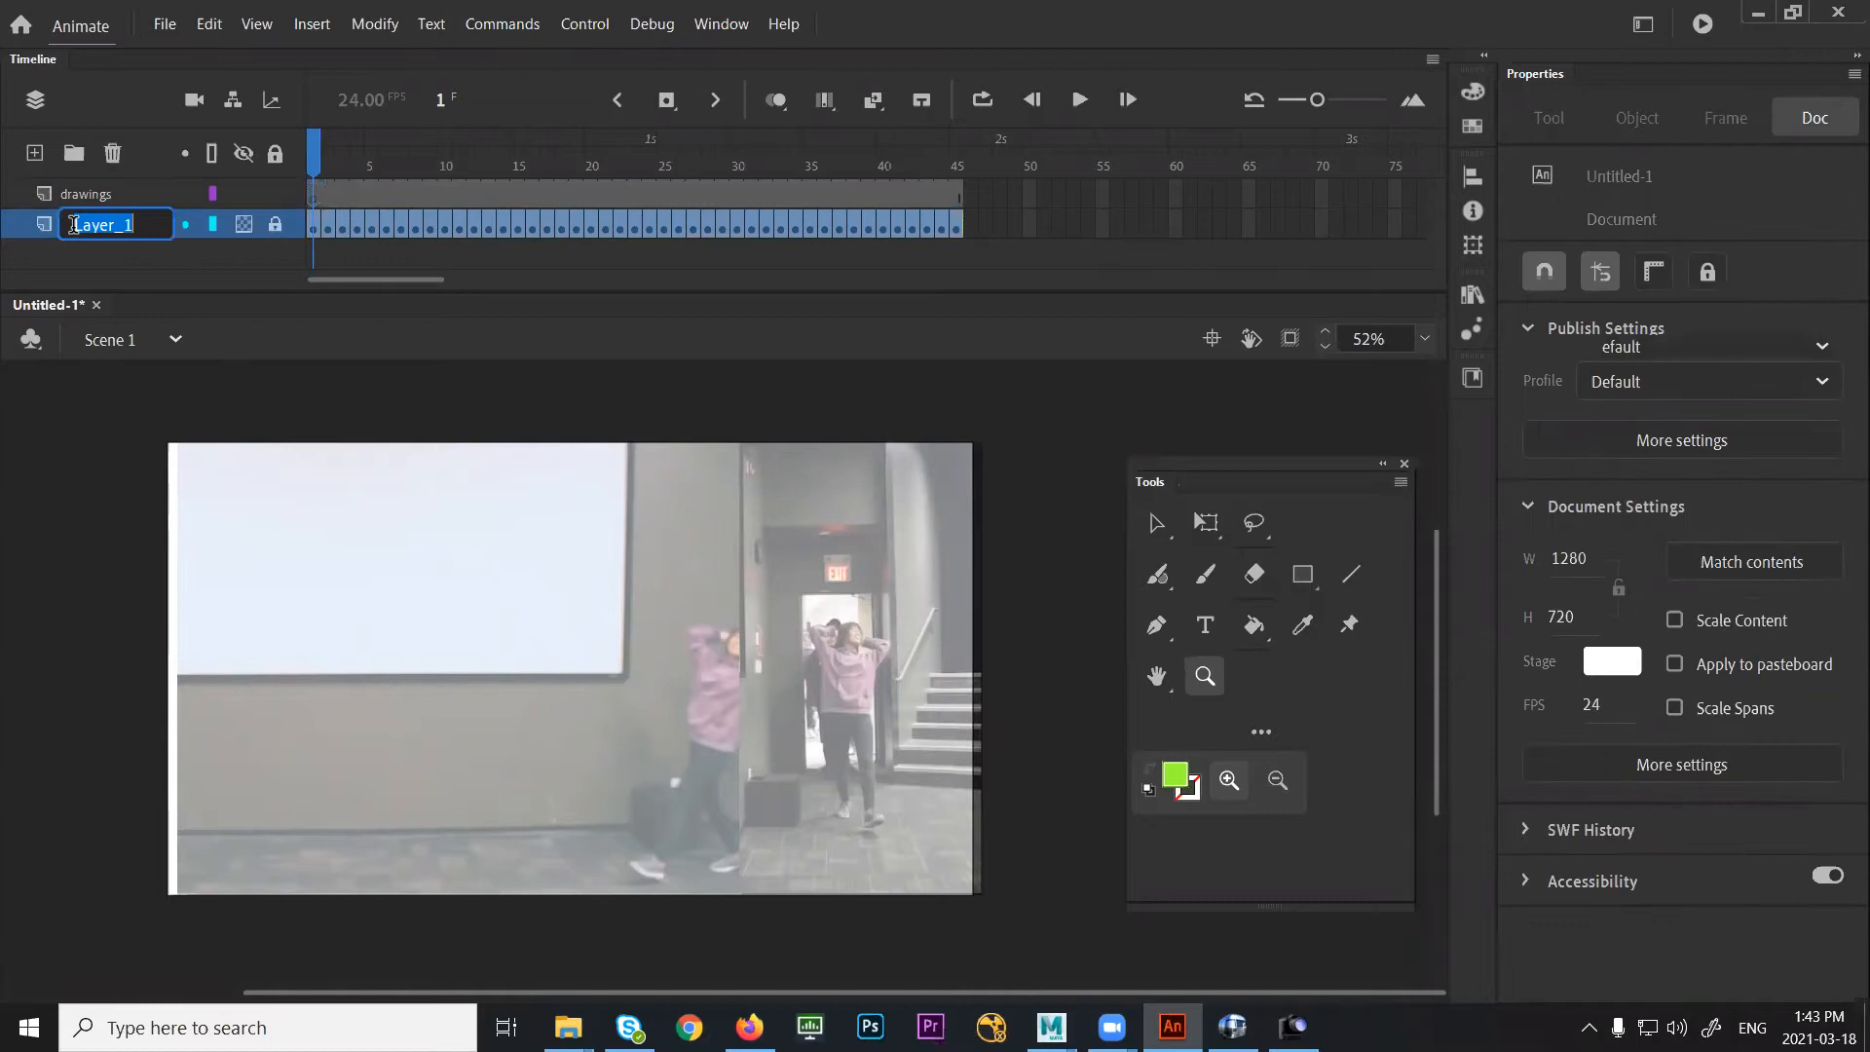
pyautogui.write('Ref')
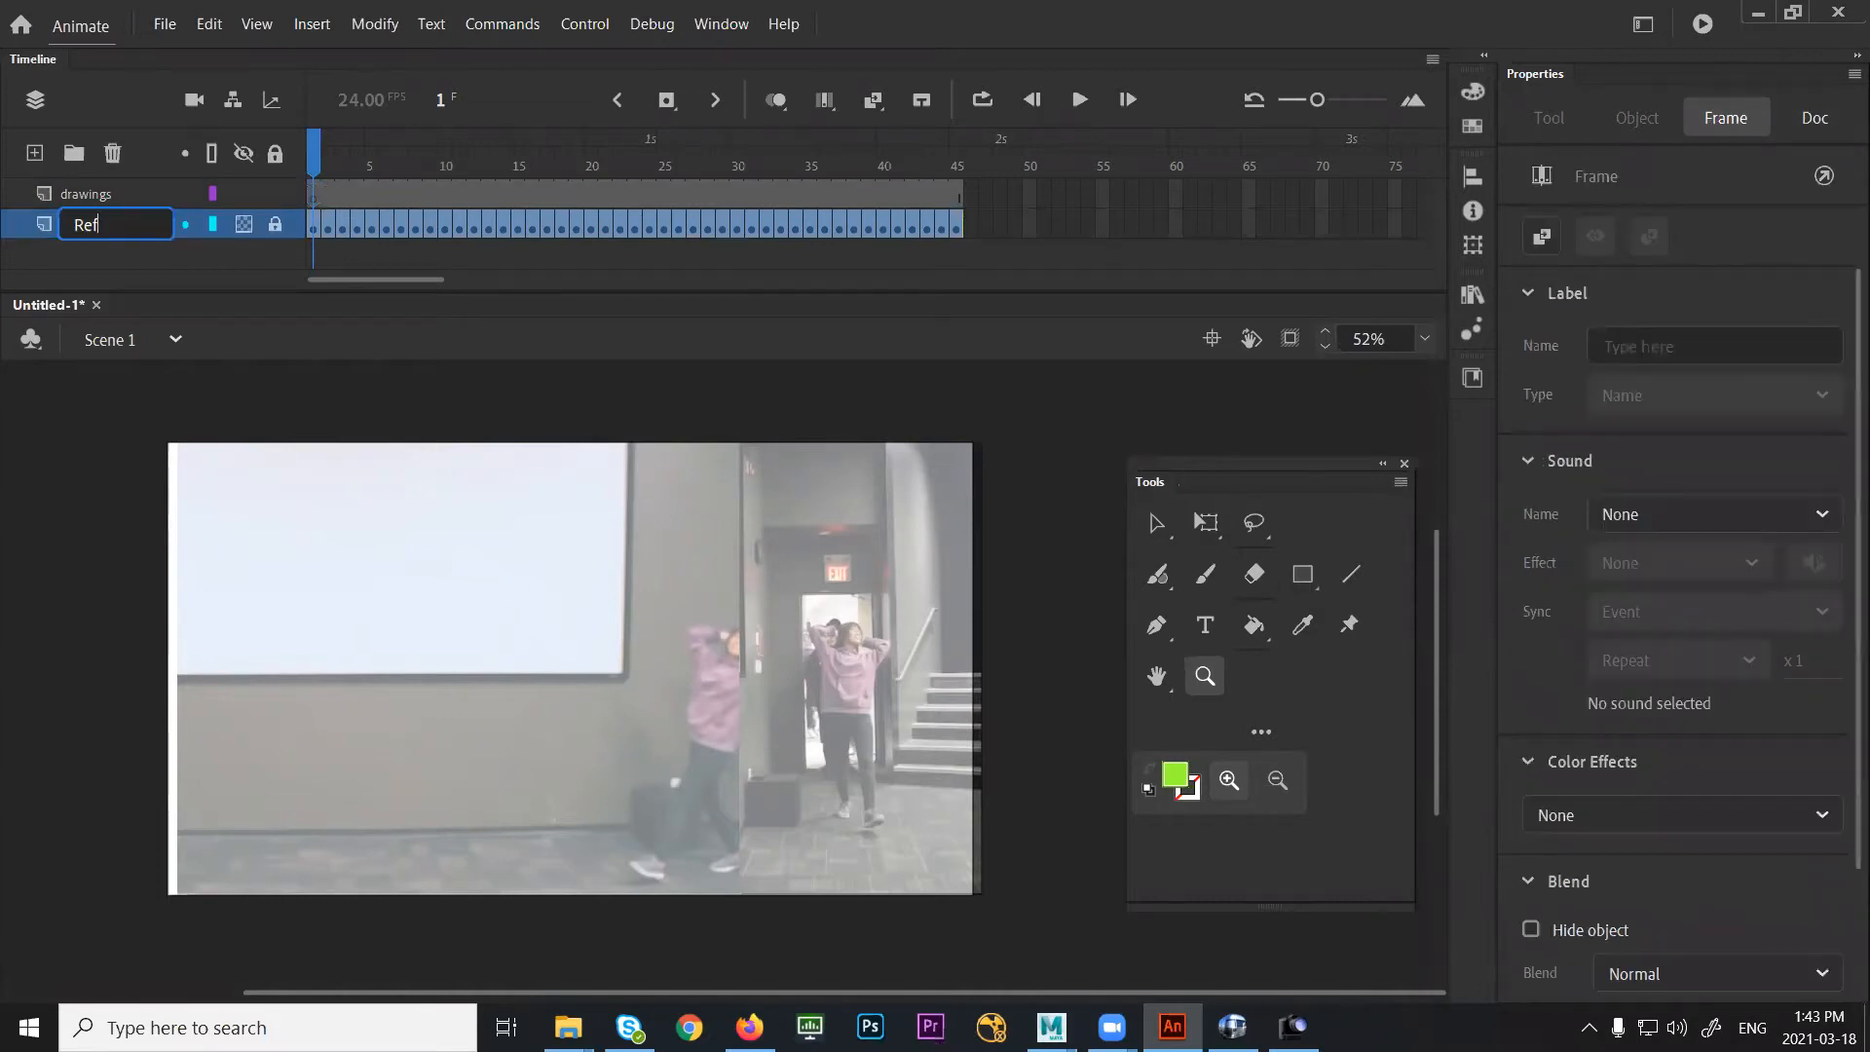
pyautogui.press('Return')
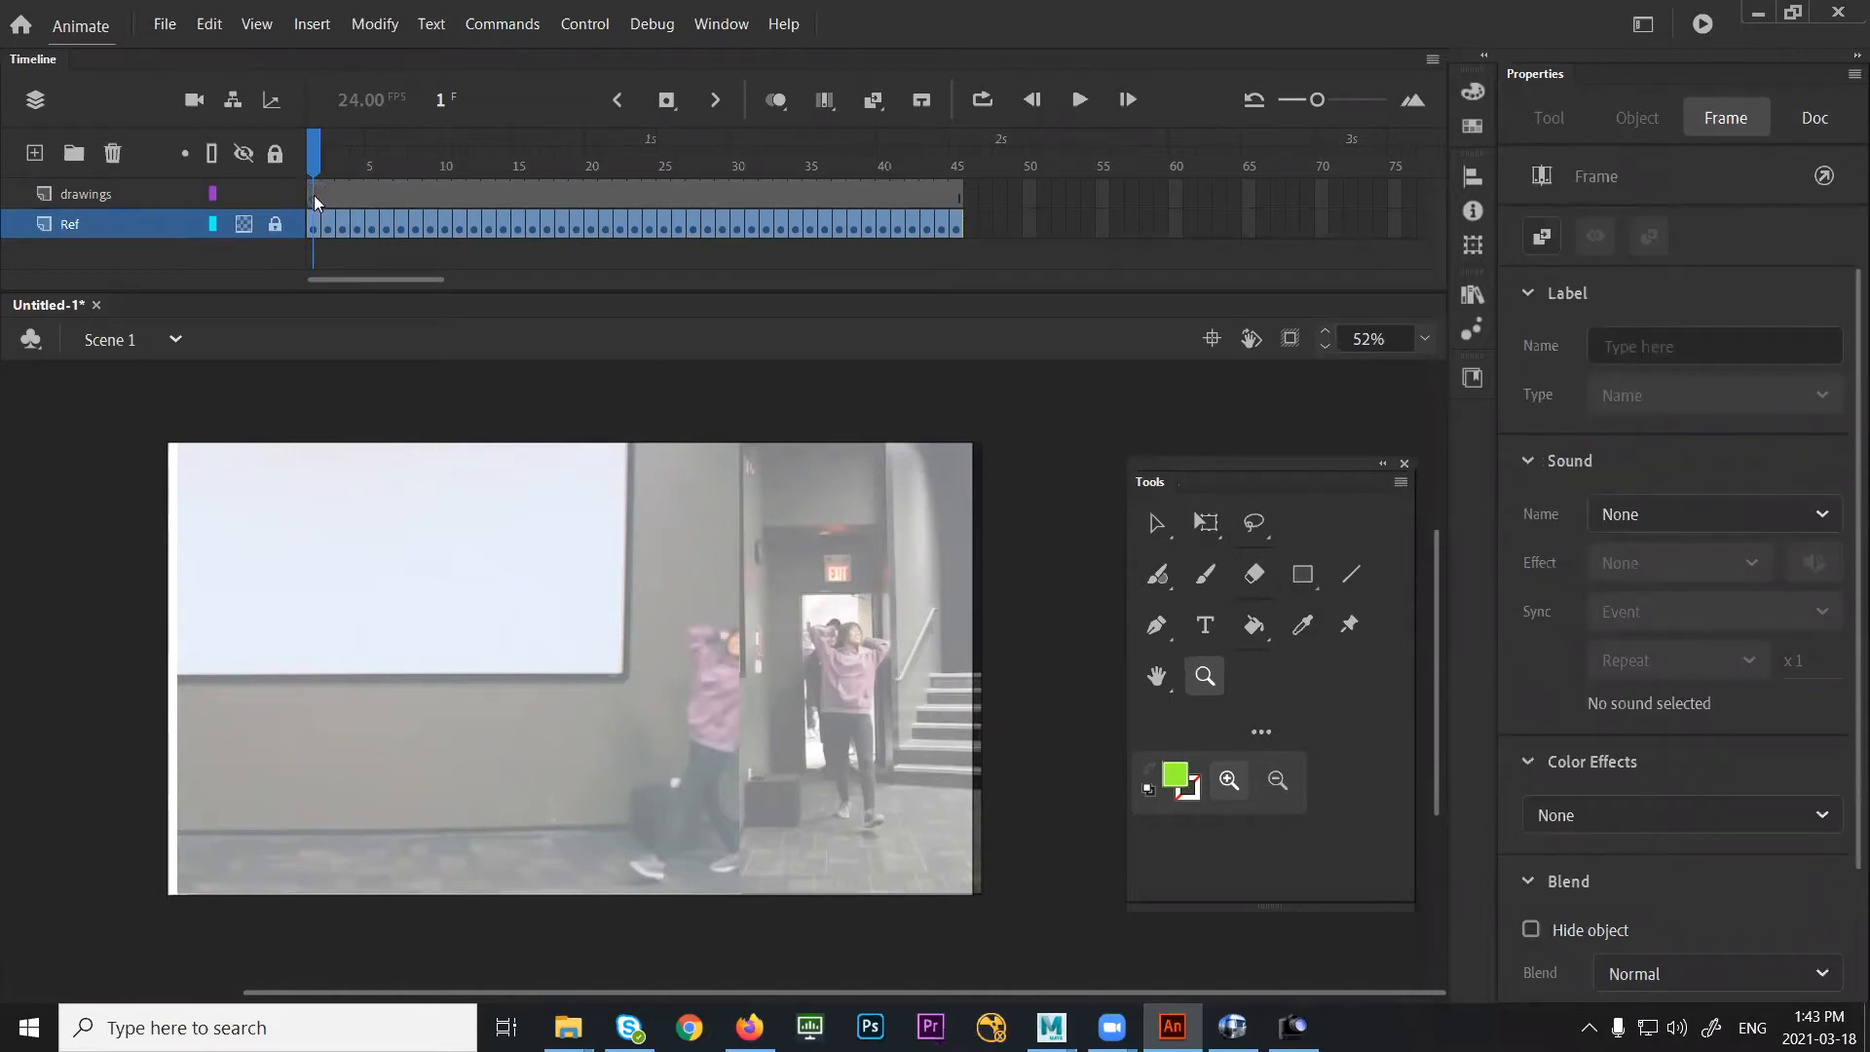
# Make the drawings layer active and move the playhead to the walker's contact pose on frame 17
pyautogui.click(314, 196)
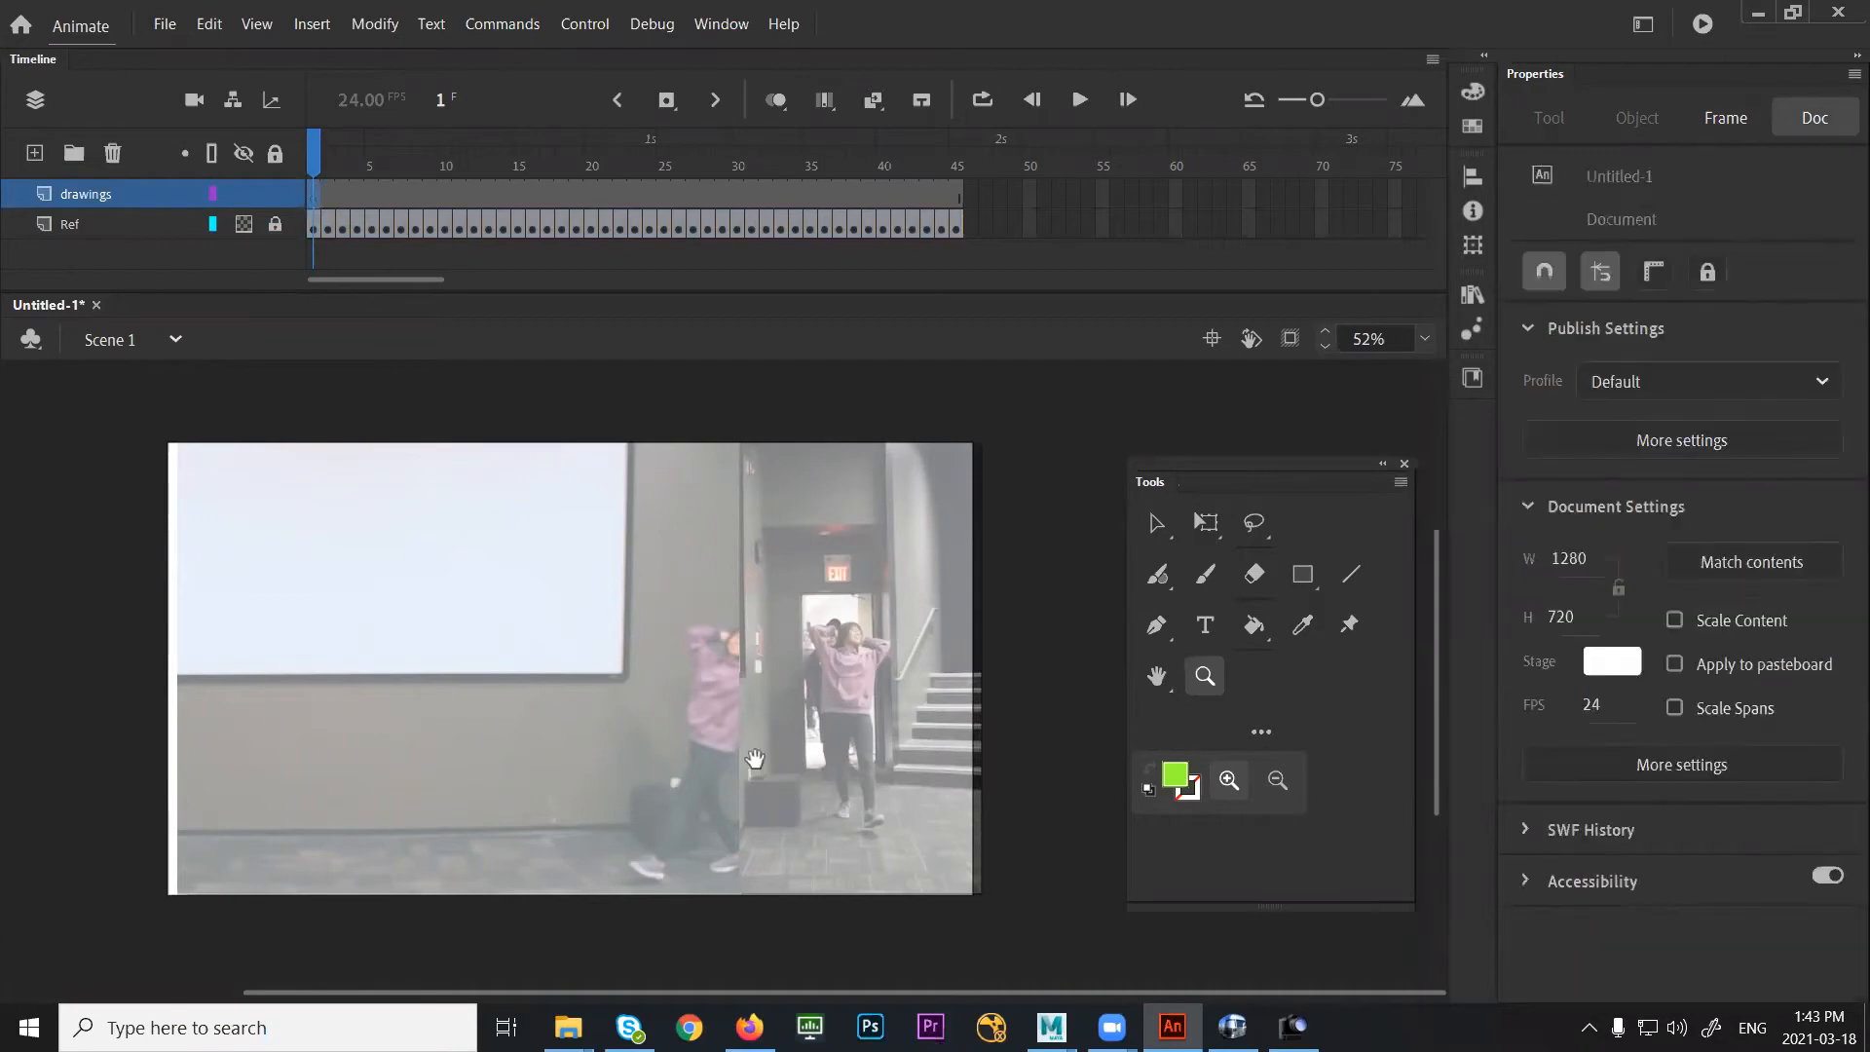
pyautogui.click(794, 780)
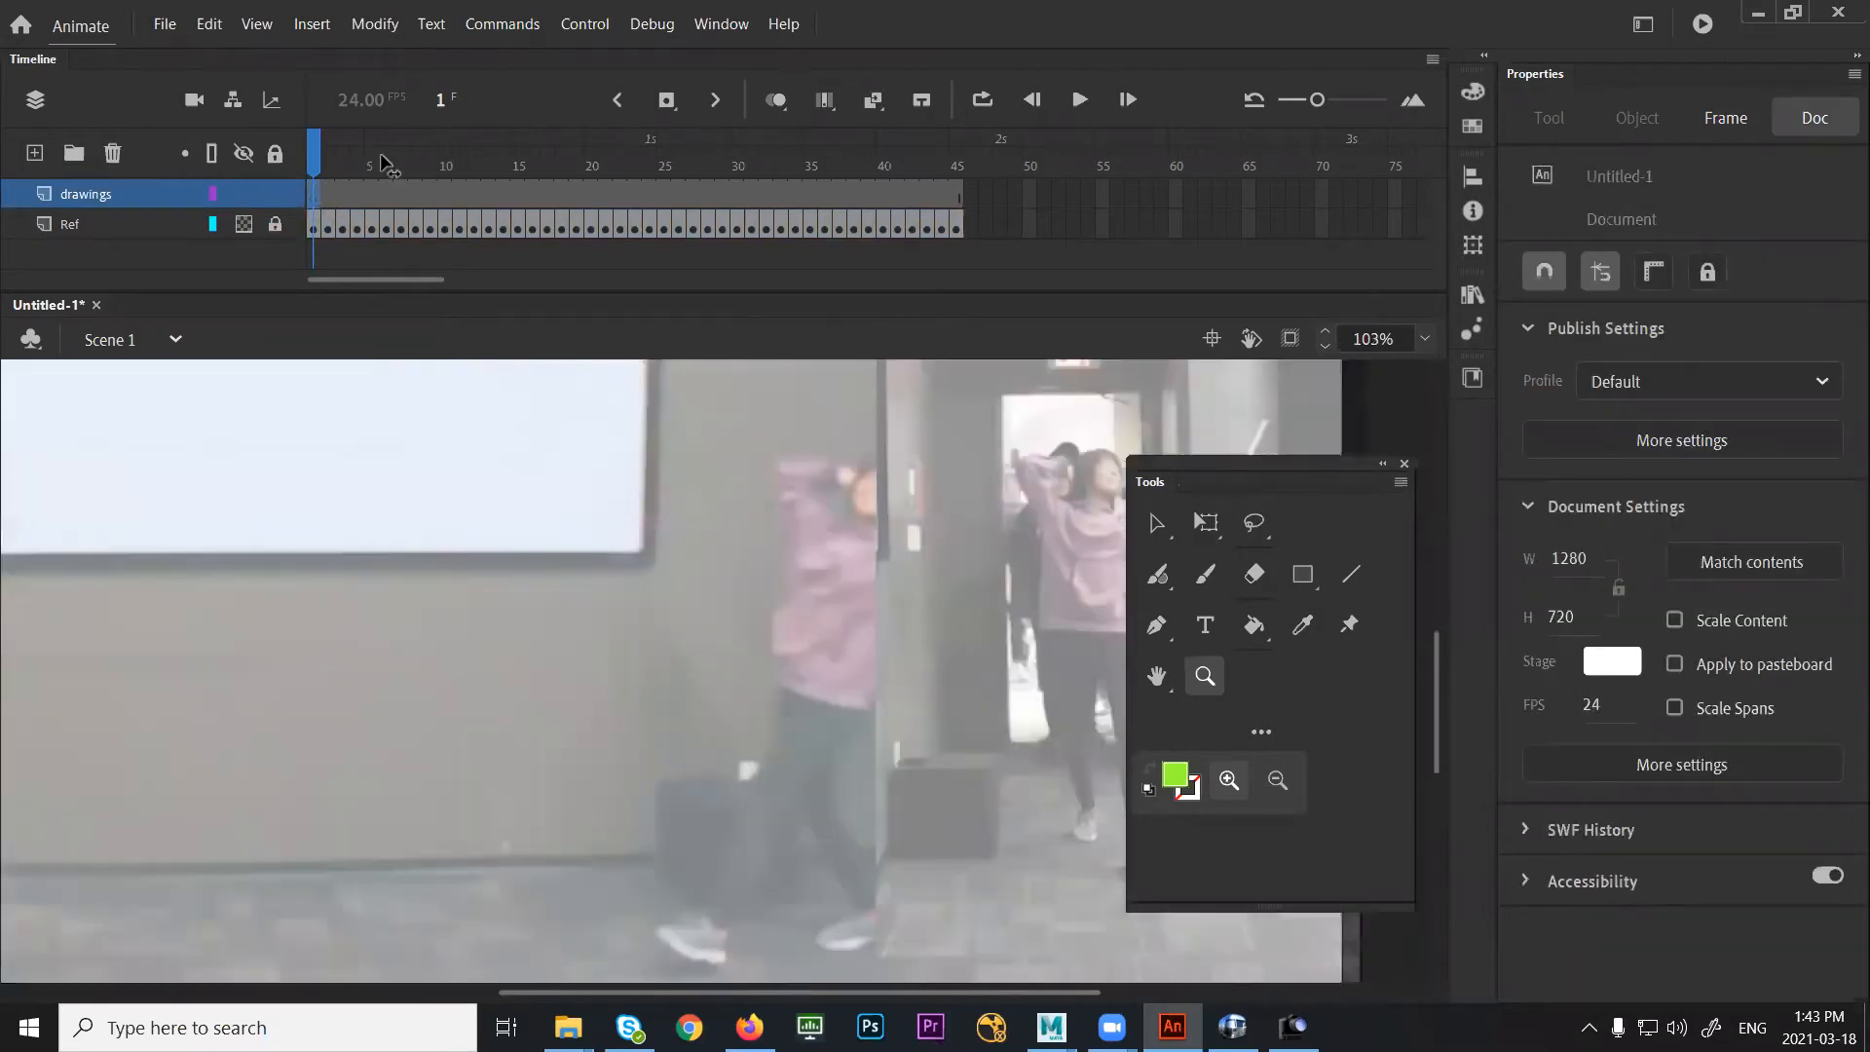
pyautogui.click(382, 157)
pyautogui.click(524, 216)
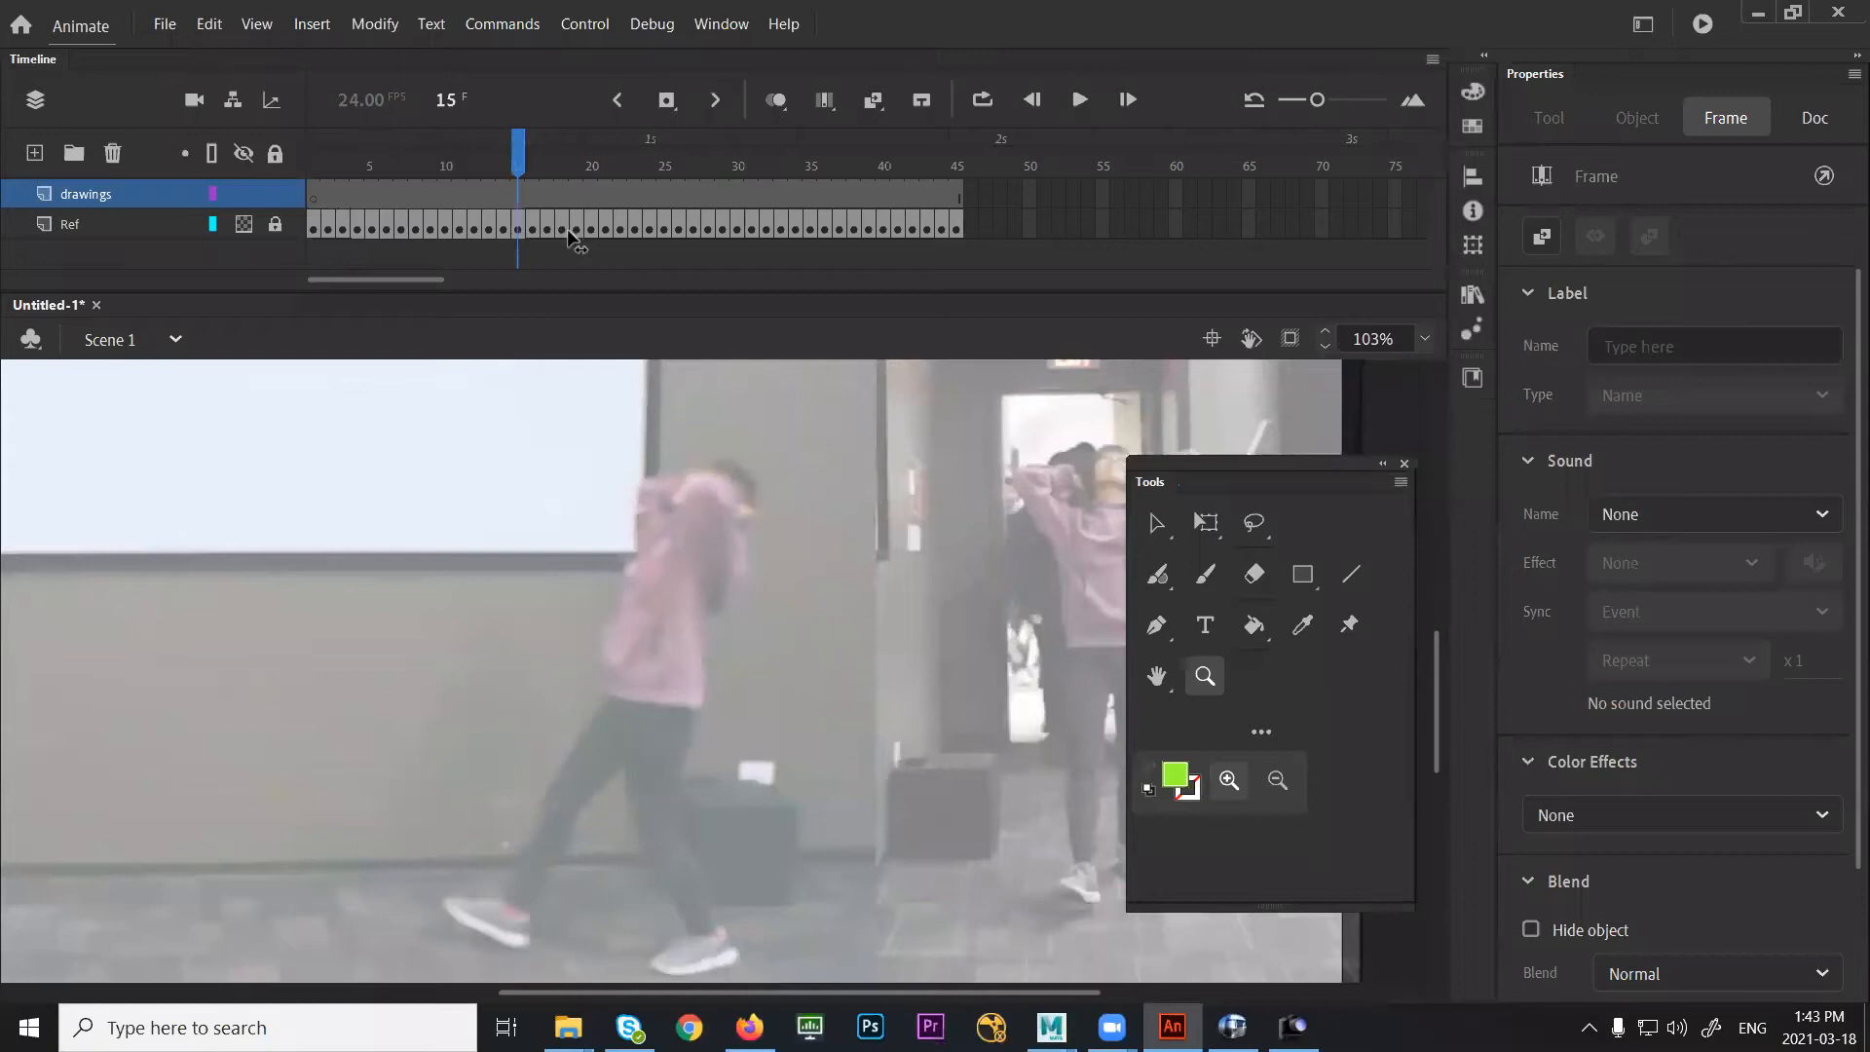
pyautogui.click(570, 237)
pyautogui.click(552, 241)
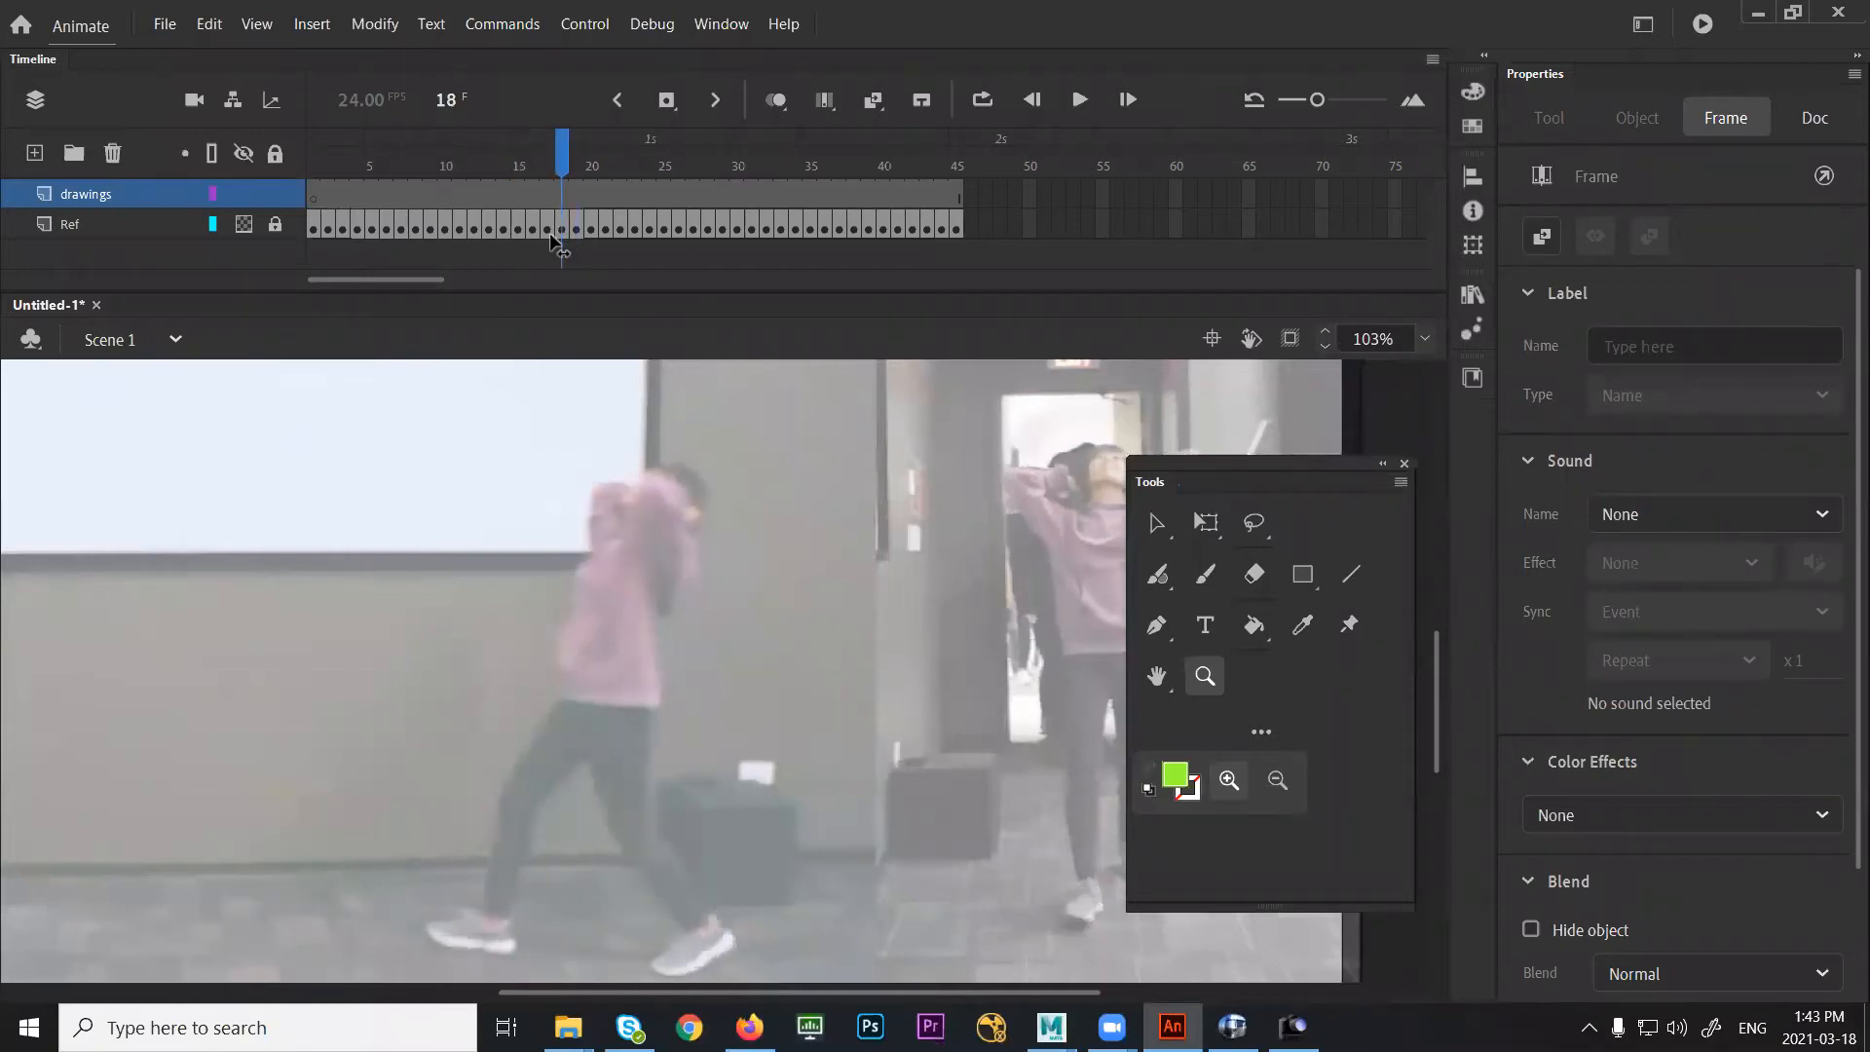
pyautogui.click(550, 240)
pyautogui.click(547, 161)
pyautogui.moveTo(551, 158); pyautogui.dragTo(545, 166)
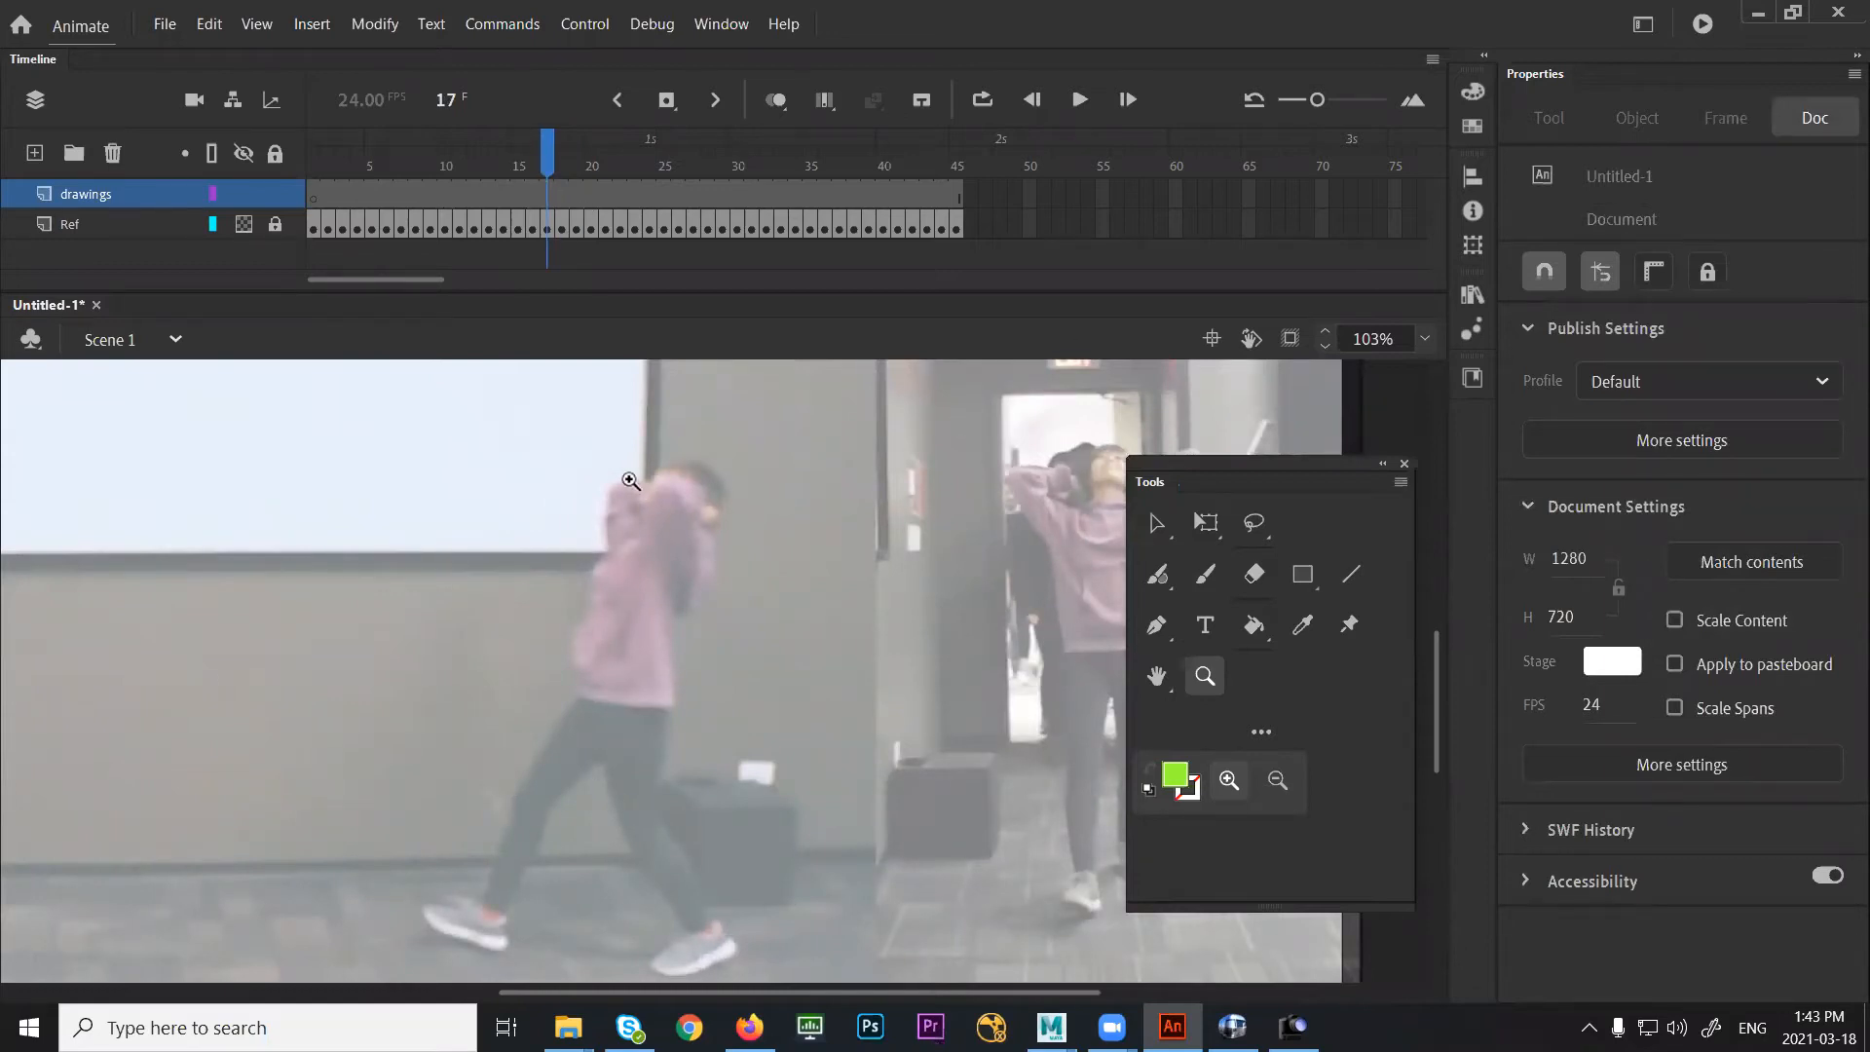
# Activate the Classic Brush with a solid red fill, try one stroke on the stage and undo it
pyautogui.press('b')
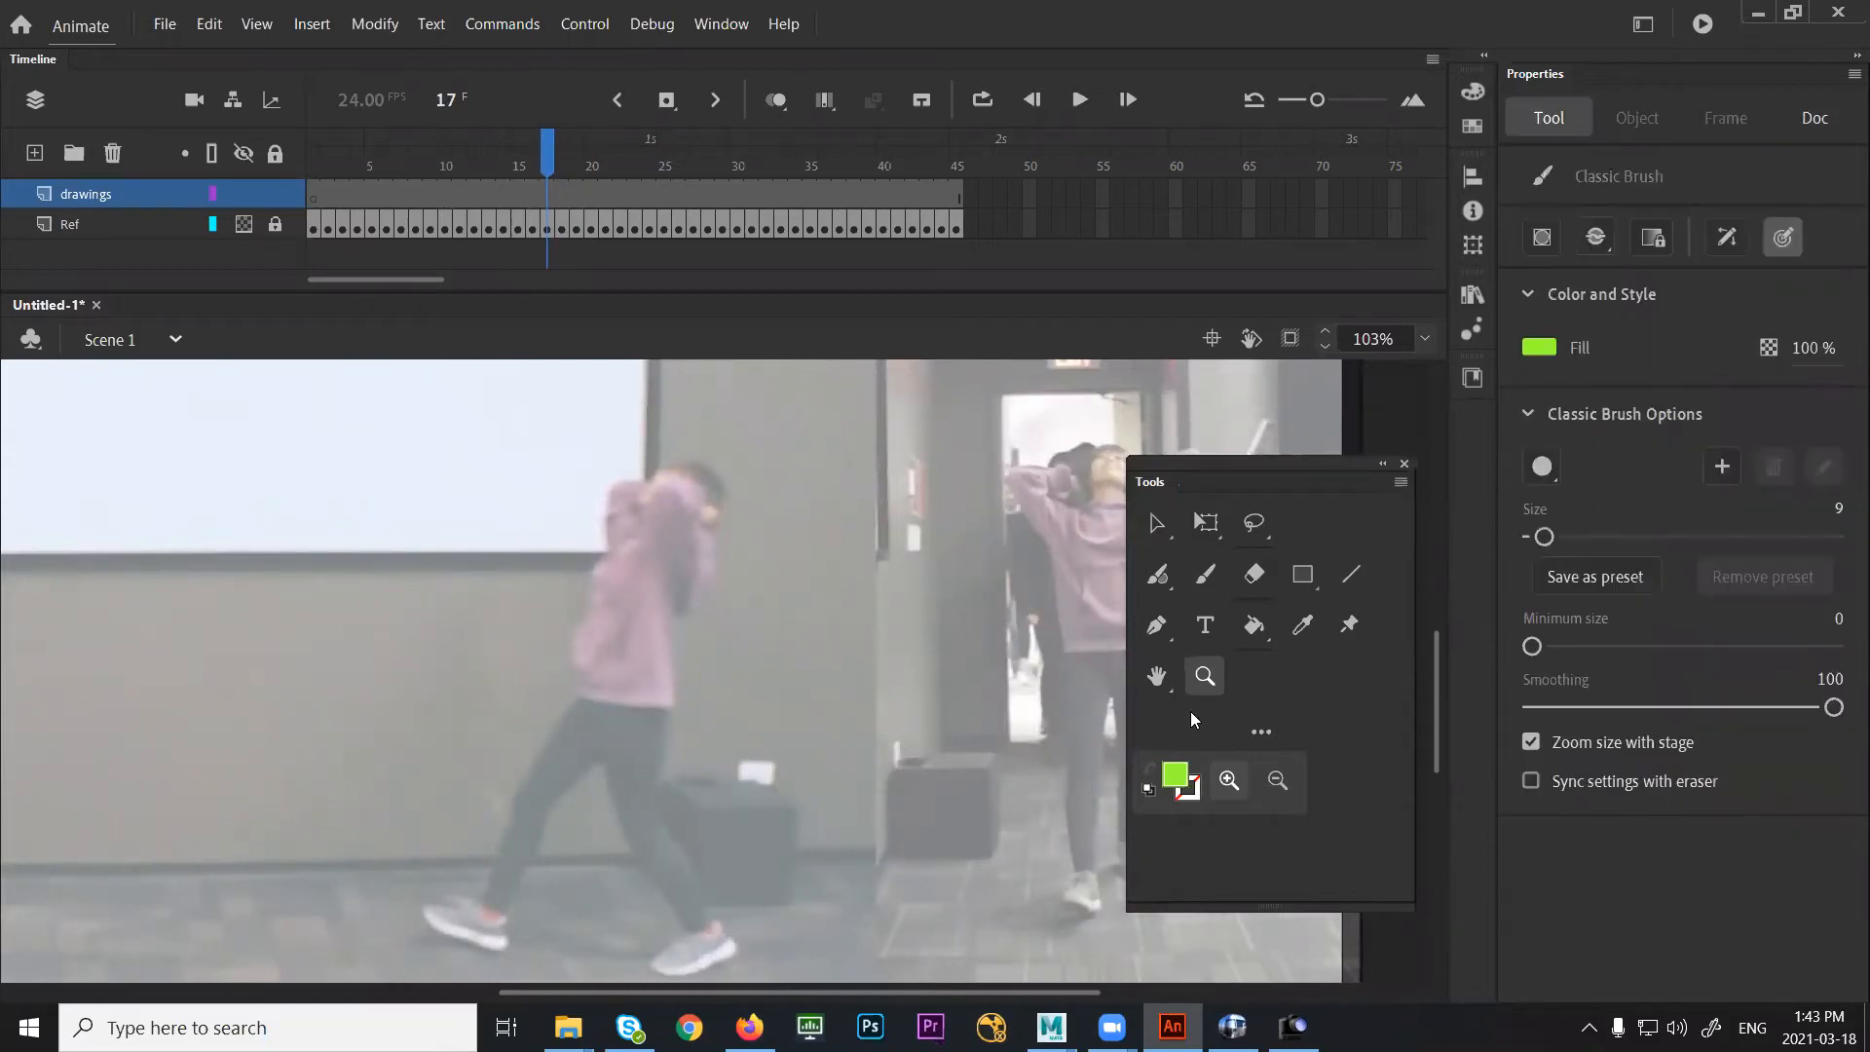
pyautogui.click(1176, 776)
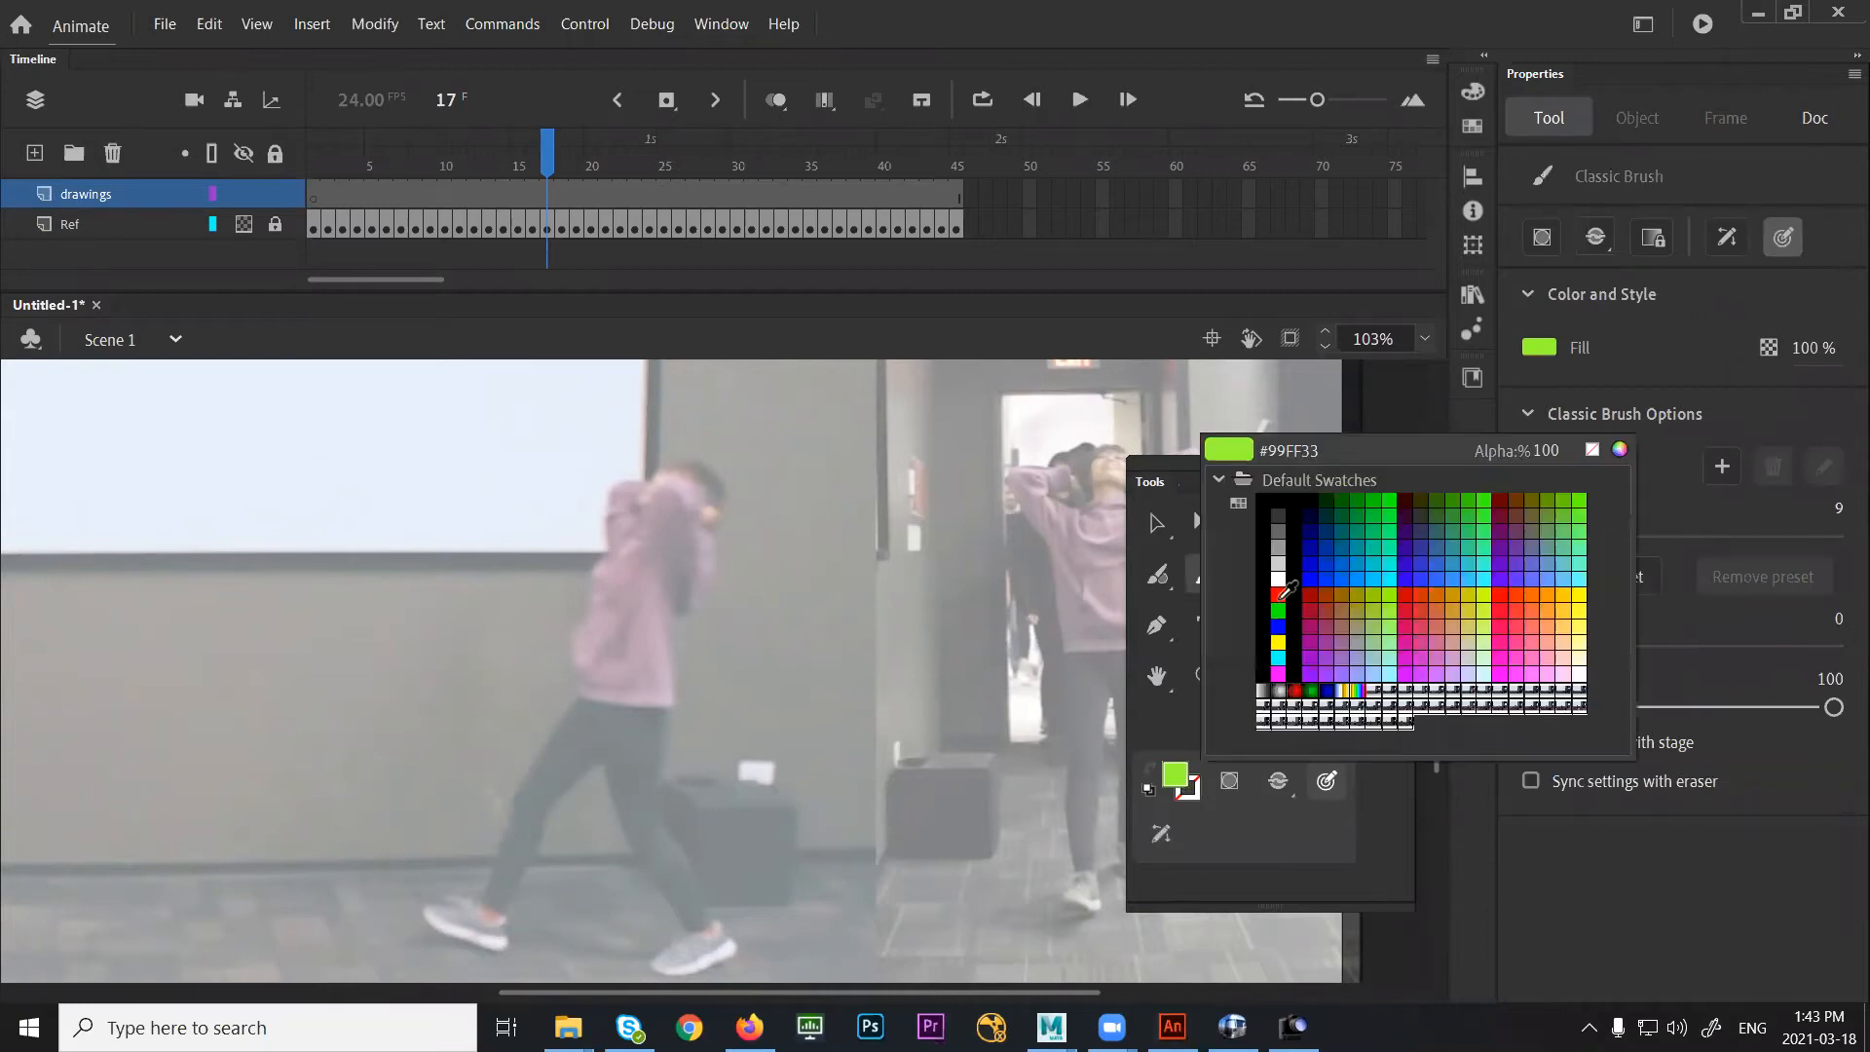
pyautogui.click(1279, 594)
pyautogui.moveTo(710, 751); pyautogui.dragTo(751, 633)
pyautogui.hotkey('ctrl', 'z')
# Handwrite the word contact in red beside the walker's head on the drawings layer
pyautogui.moveTo(850, 564); pyautogui.dragTo(850, 520)
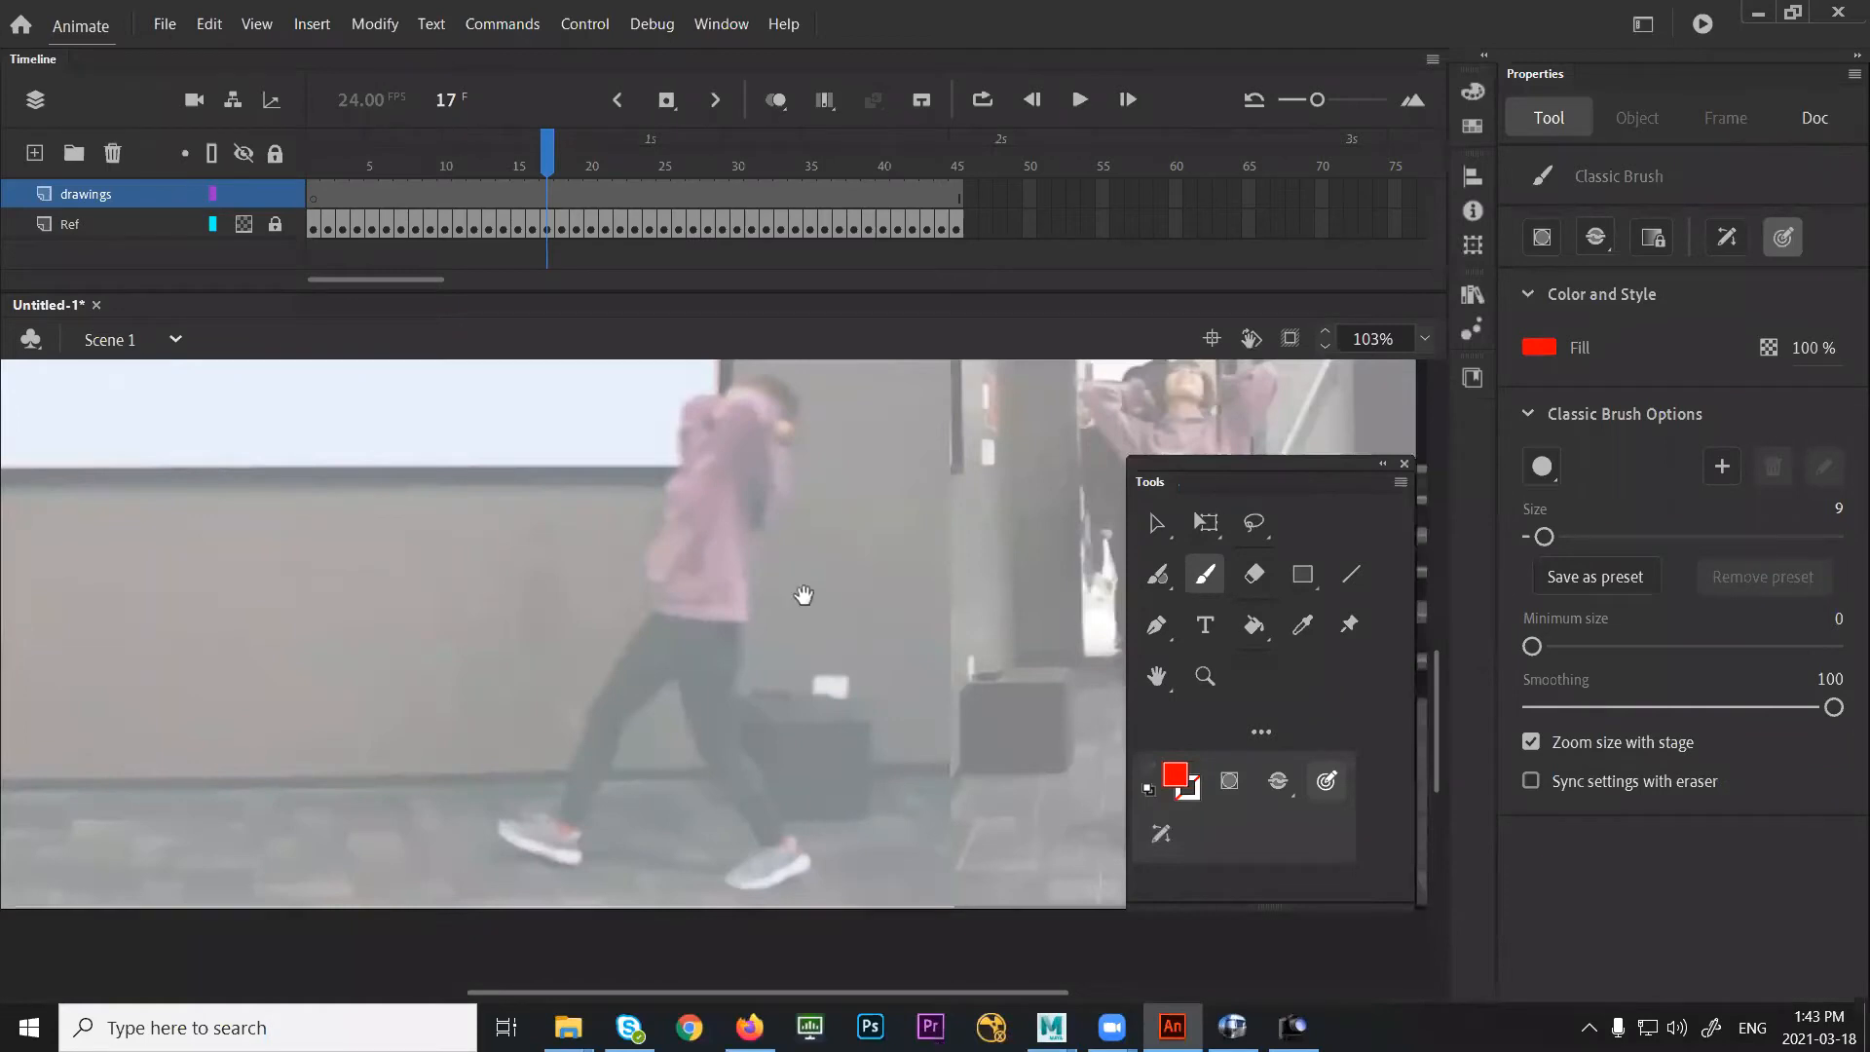
pyautogui.moveTo(777, 447); pyautogui.dragTo(748, 555)
pyautogui.moveTo(822, 450); pyautogui.dragTo(820, 477)
pyautogui.moveTo(840, 450); pyautogui.dragTo(879, 468)
pyautogui.moveTo(890, 407)
pyautogui.mouseDown()
pyautogui.moveTo(898, 458)
pyautogui.moveTo(1003, 390)
pyautogui.mouseUp()
pyautogui.moveTo(850, 428); pyautogui.dragTo(868, 418)
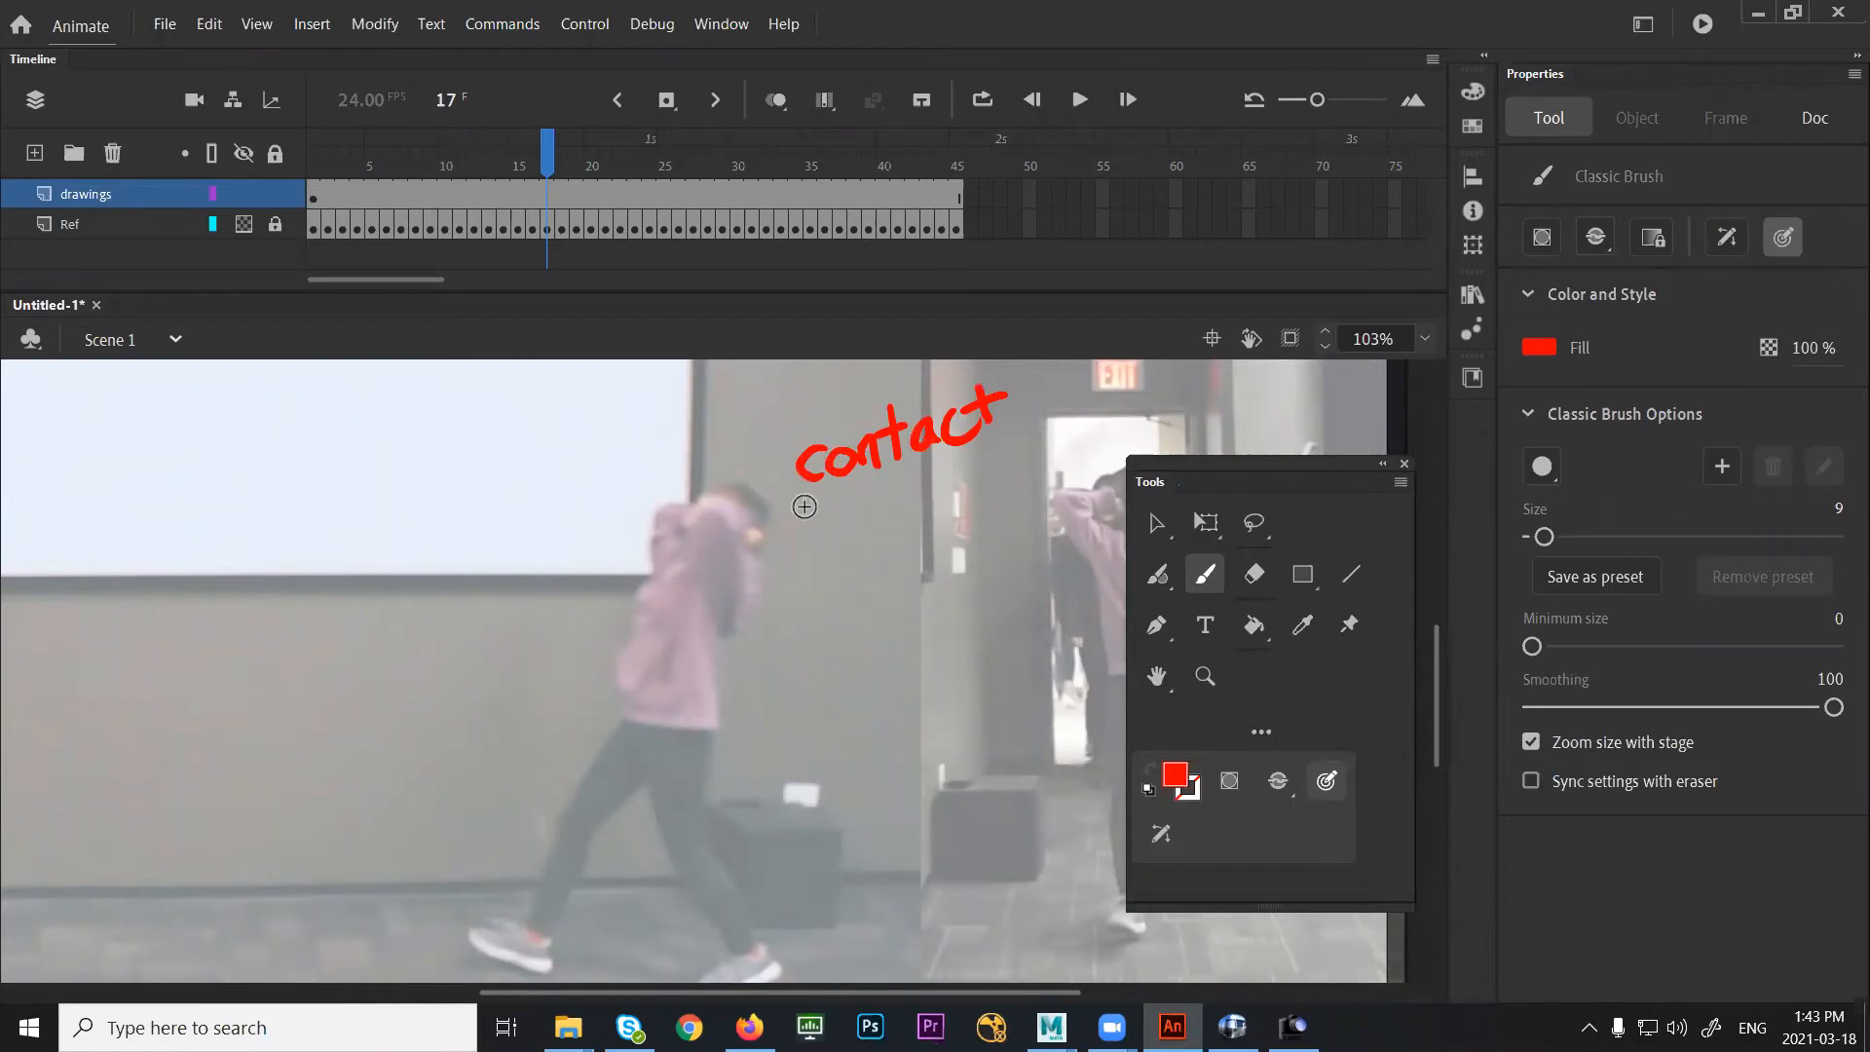
# Compare frames 1, 9 and 17 of the drawings layer to check over which frames the contact lettering shows
pyautogui.press('z')
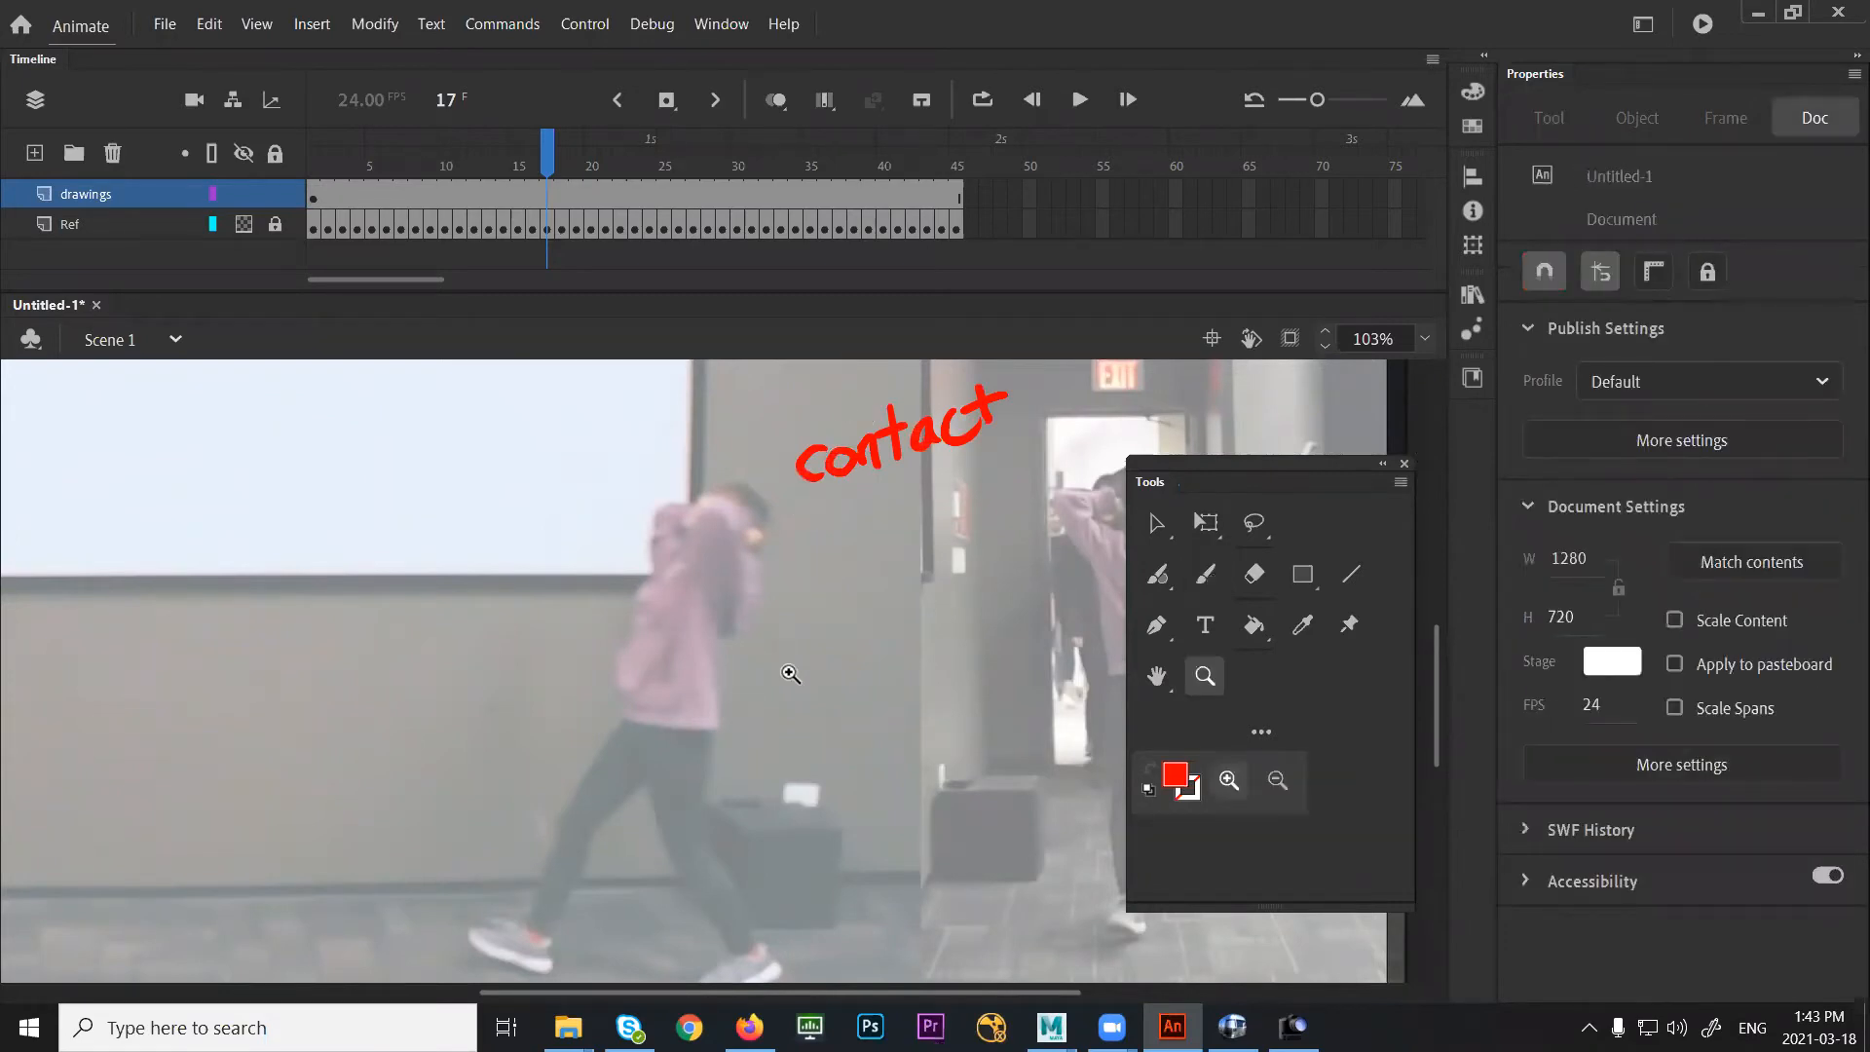
pyautogui.keyDown('alt'); pyautogui.click(788, 672); pyautogui.keyUp('alt')
pyautogui.press('v')
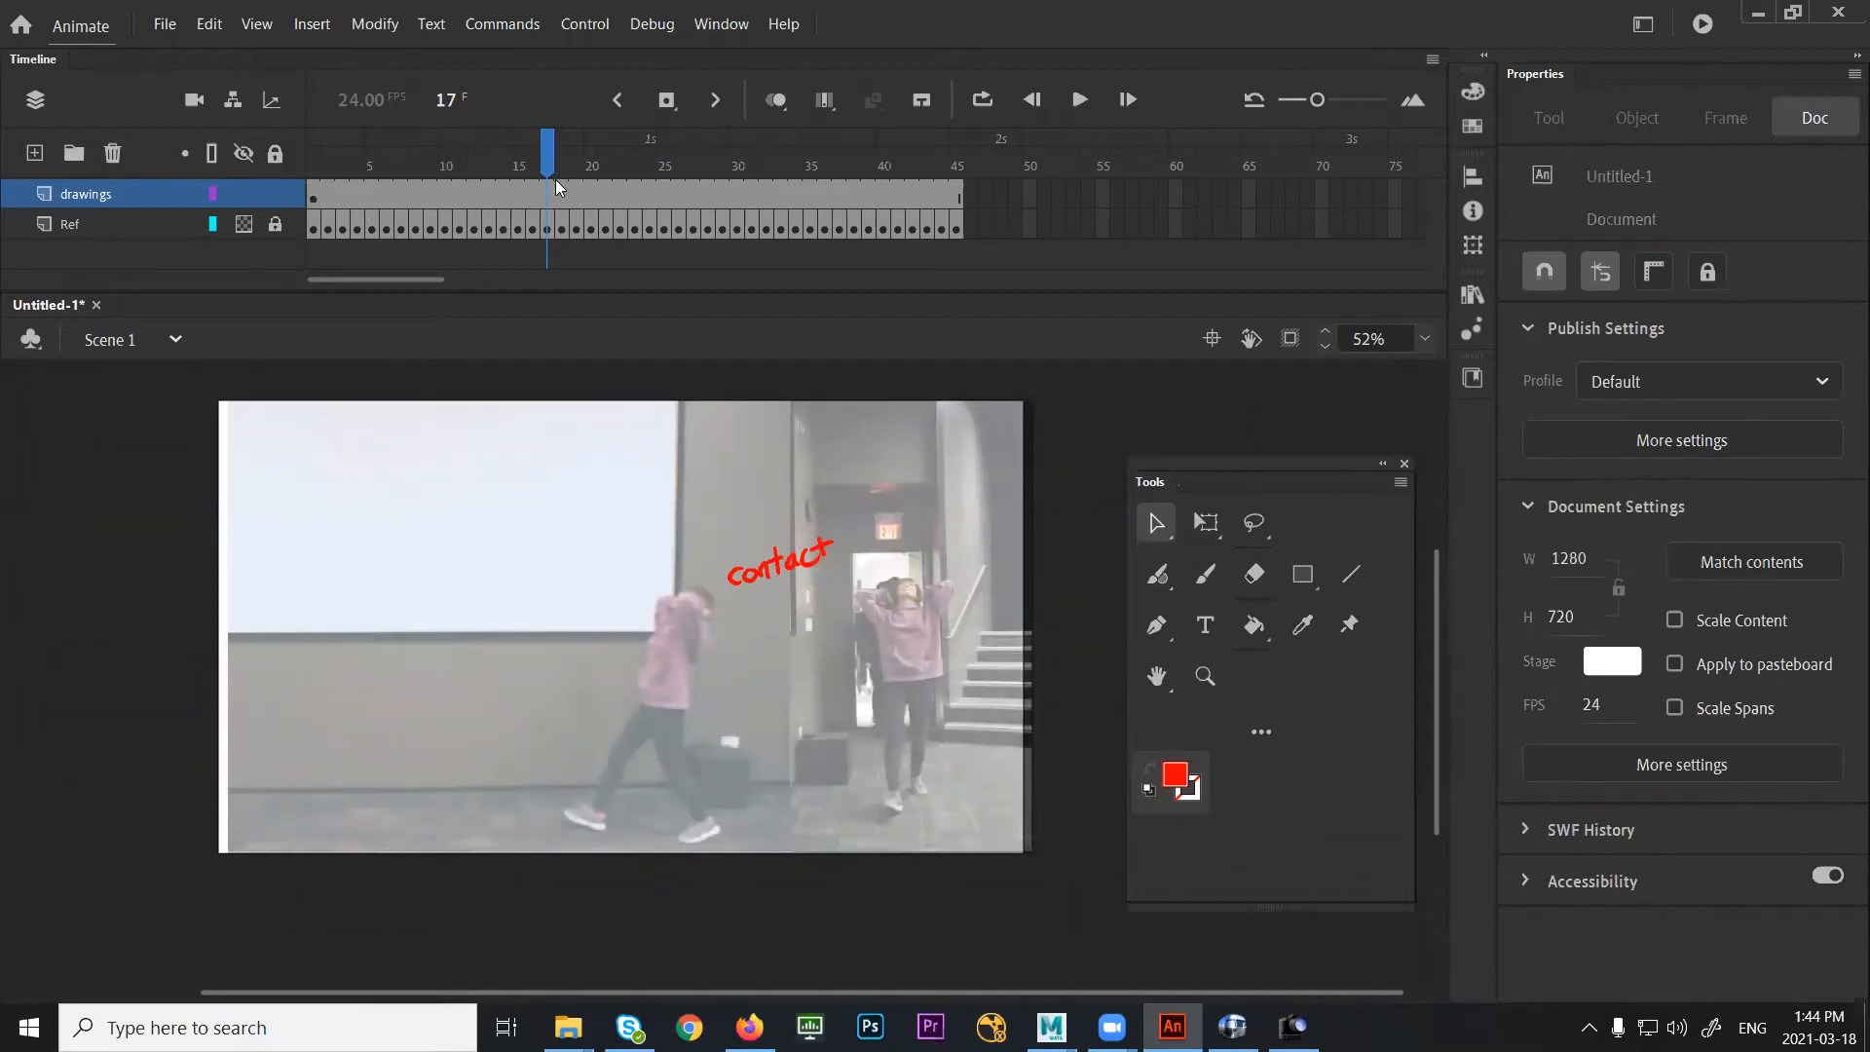
pyautogui.click(547, 203)
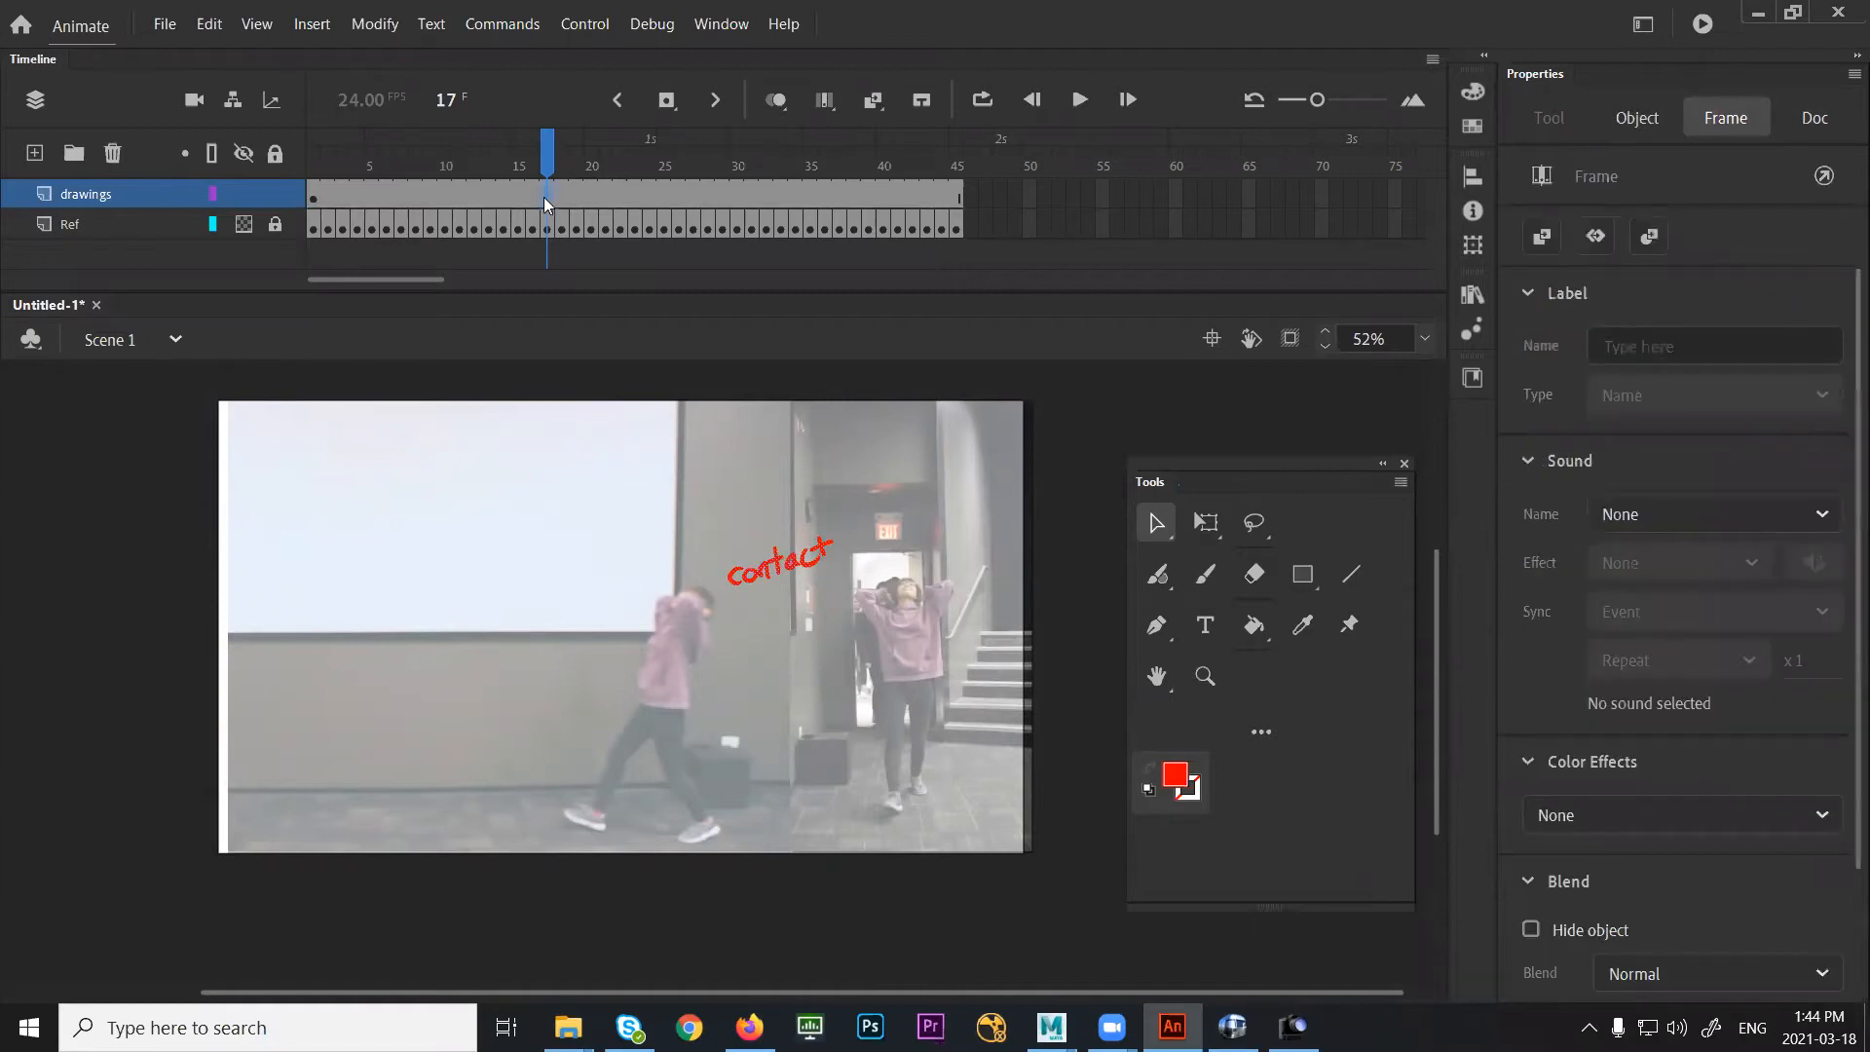
pyautogui.click(314, 202)
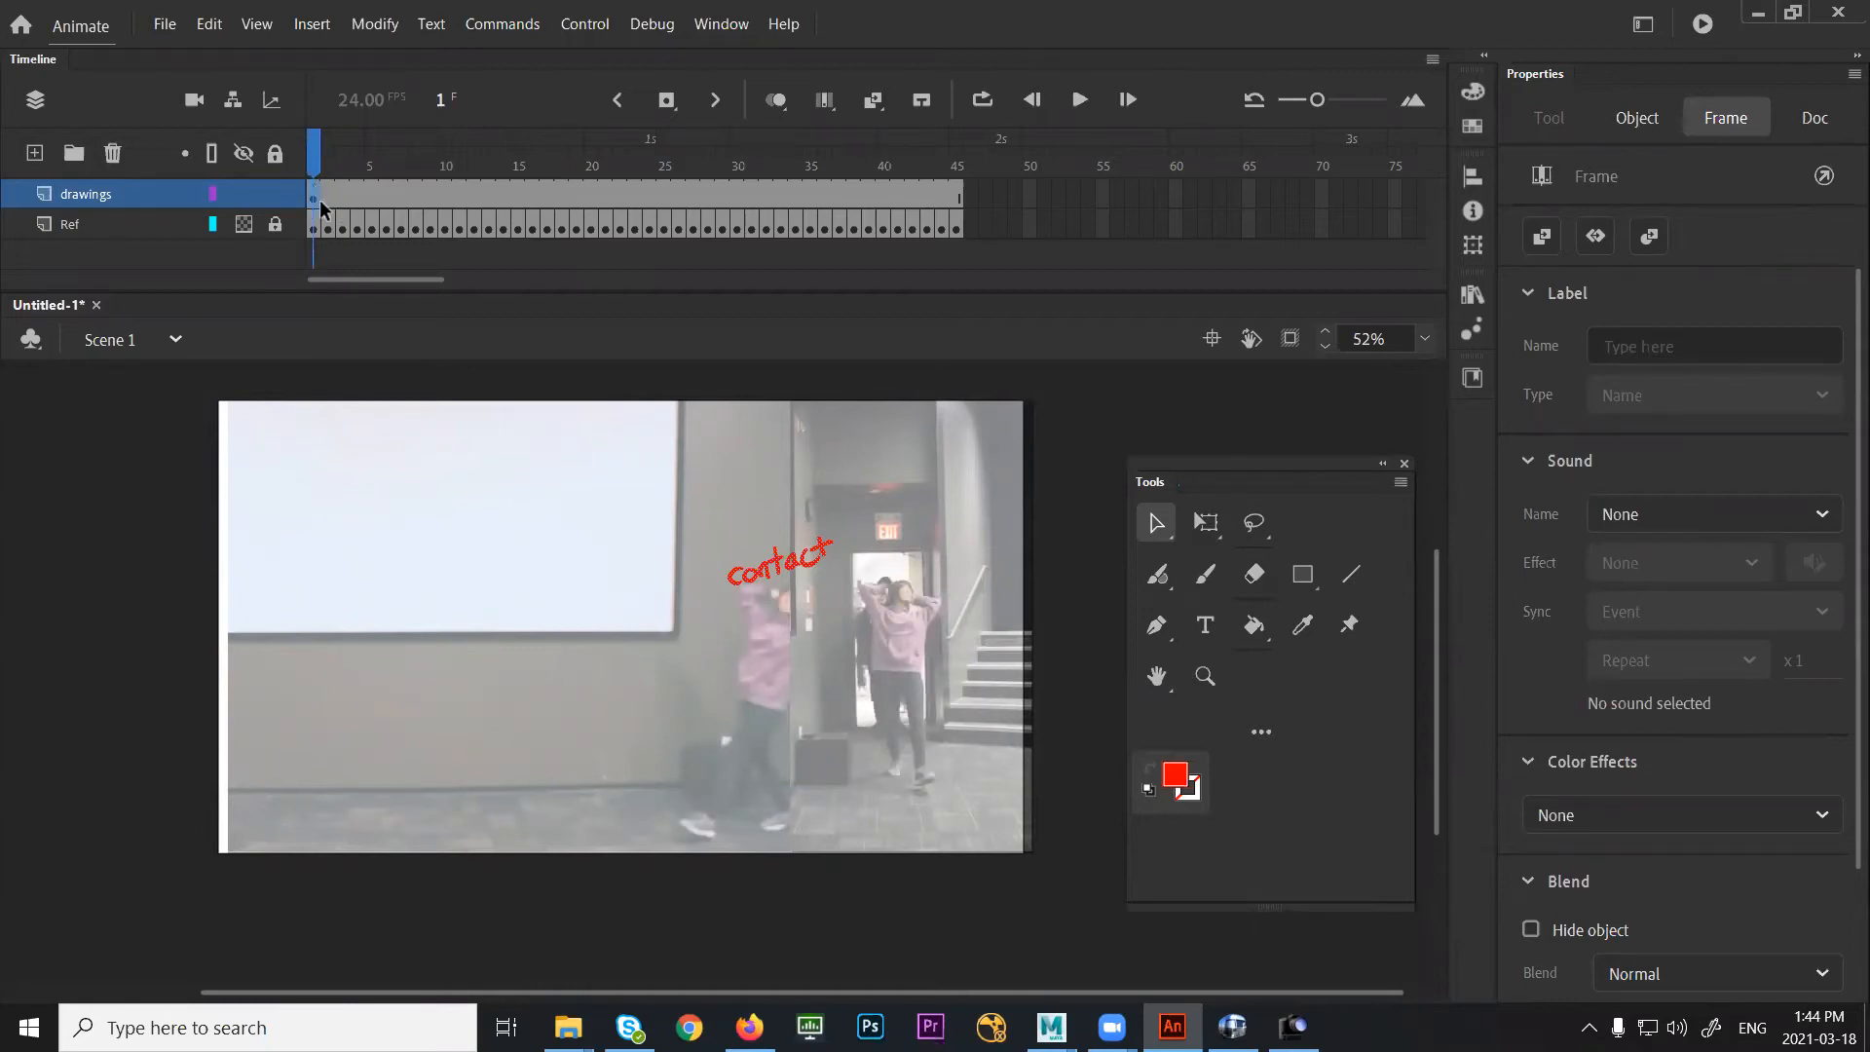
pyautogui.click(429, 195)
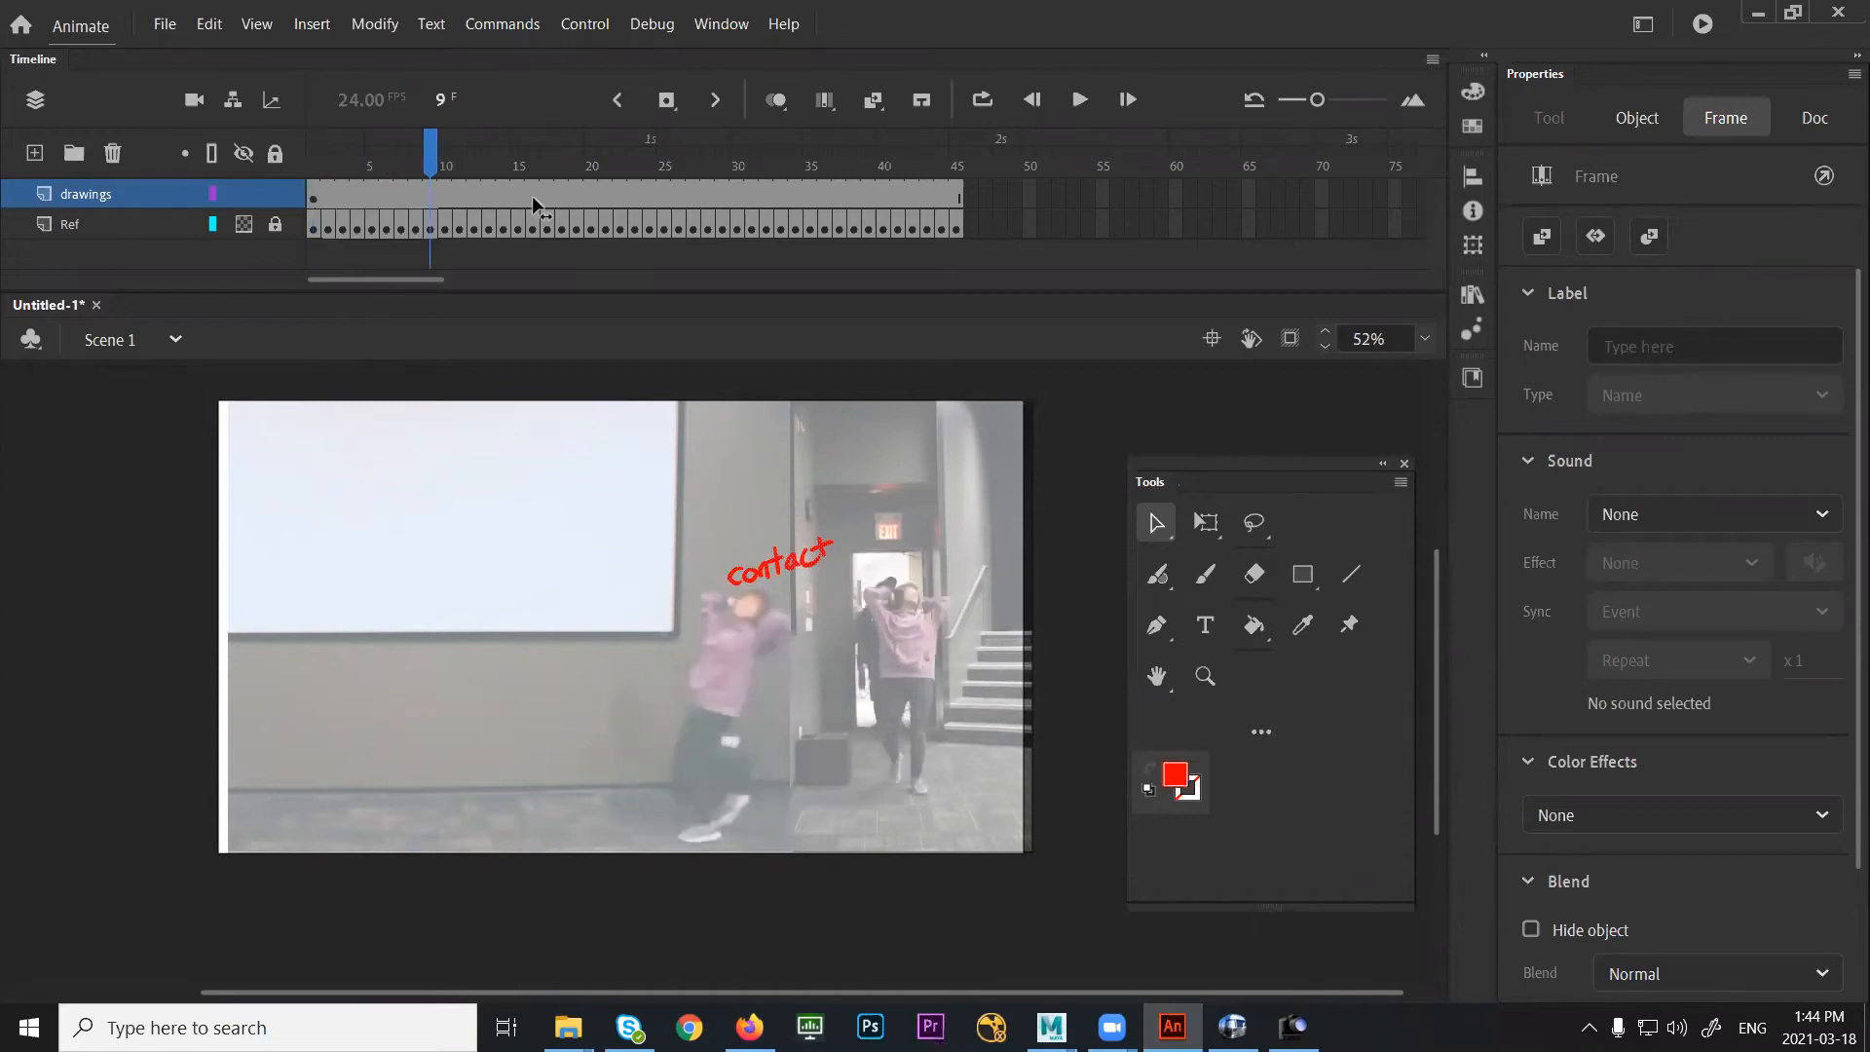
pyautogui.click(533, 198)
pyautogui.click(542, 195)
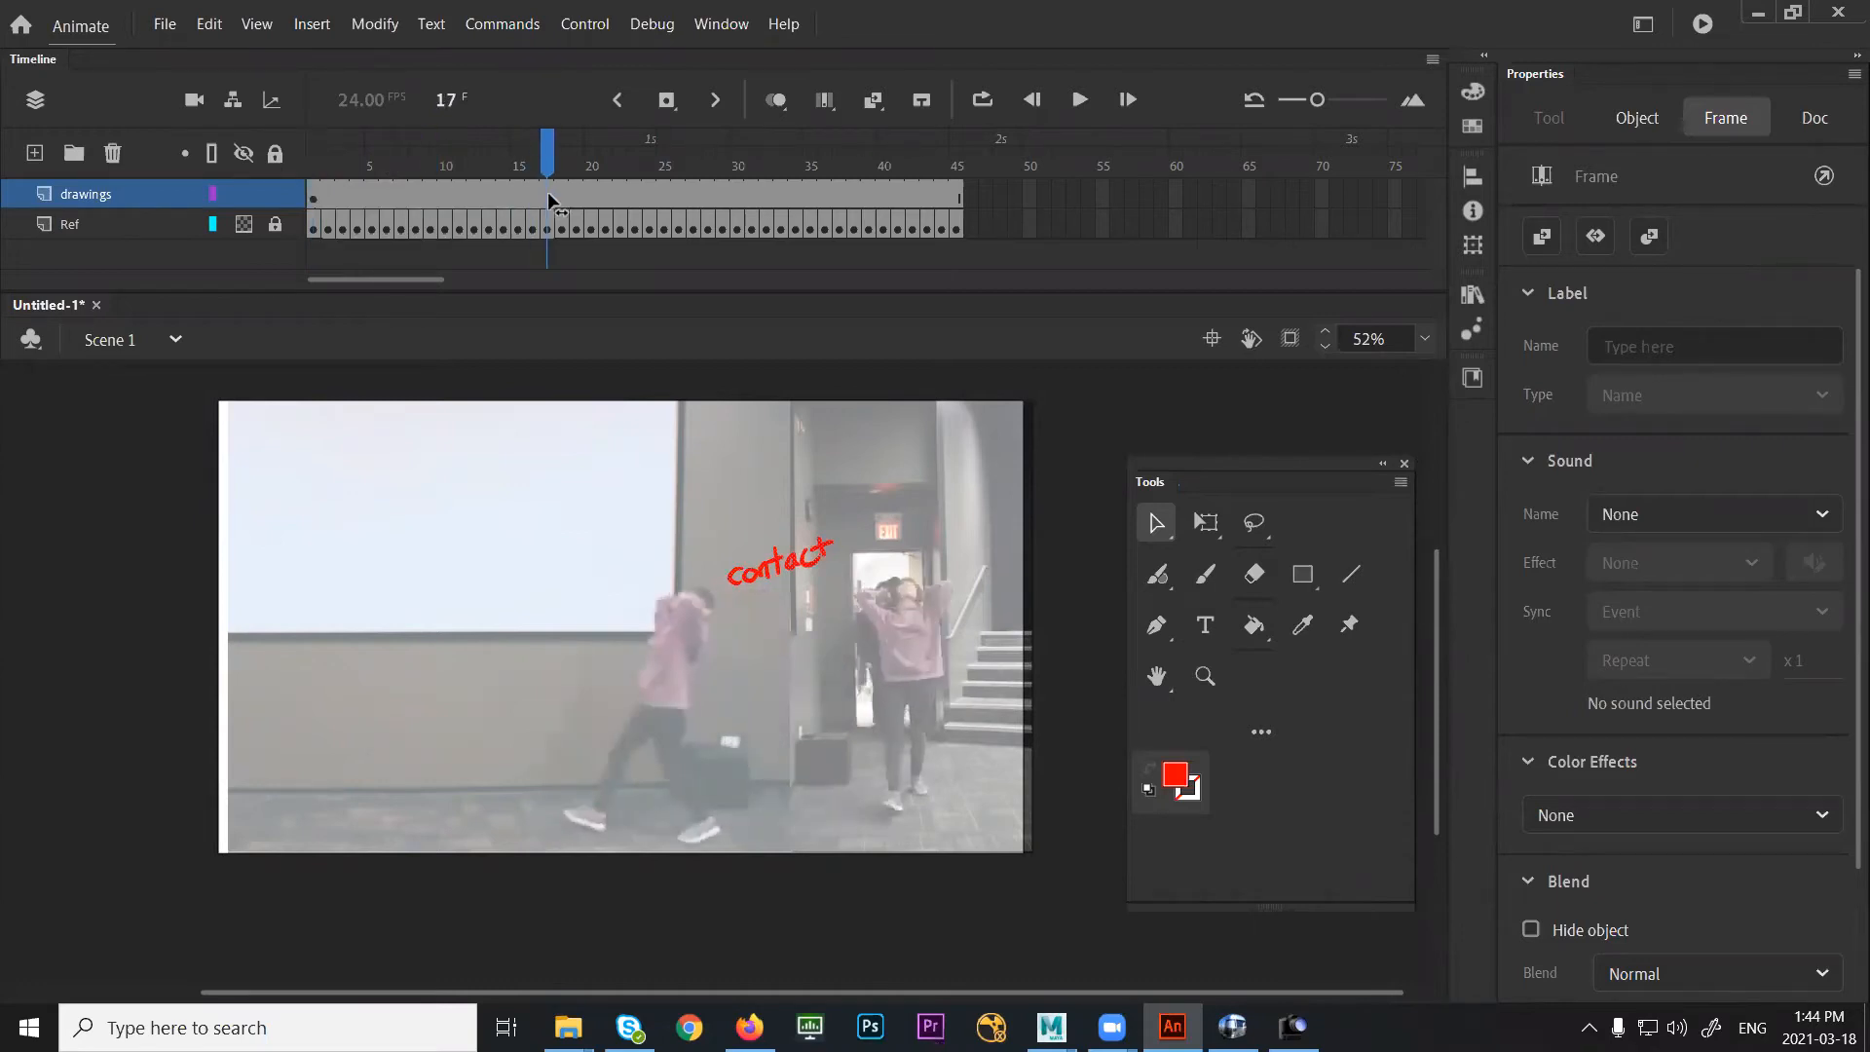
# Insert a blank keyframe at frame 17 of the drawings layer and check the frames following it
pyautogui.click(532, 200)
pyautogui.click(540, 202)
pyautogui.click(544, 197)
pyautogui.click(547, 197)
pyautogui.rightClick(547, 196)
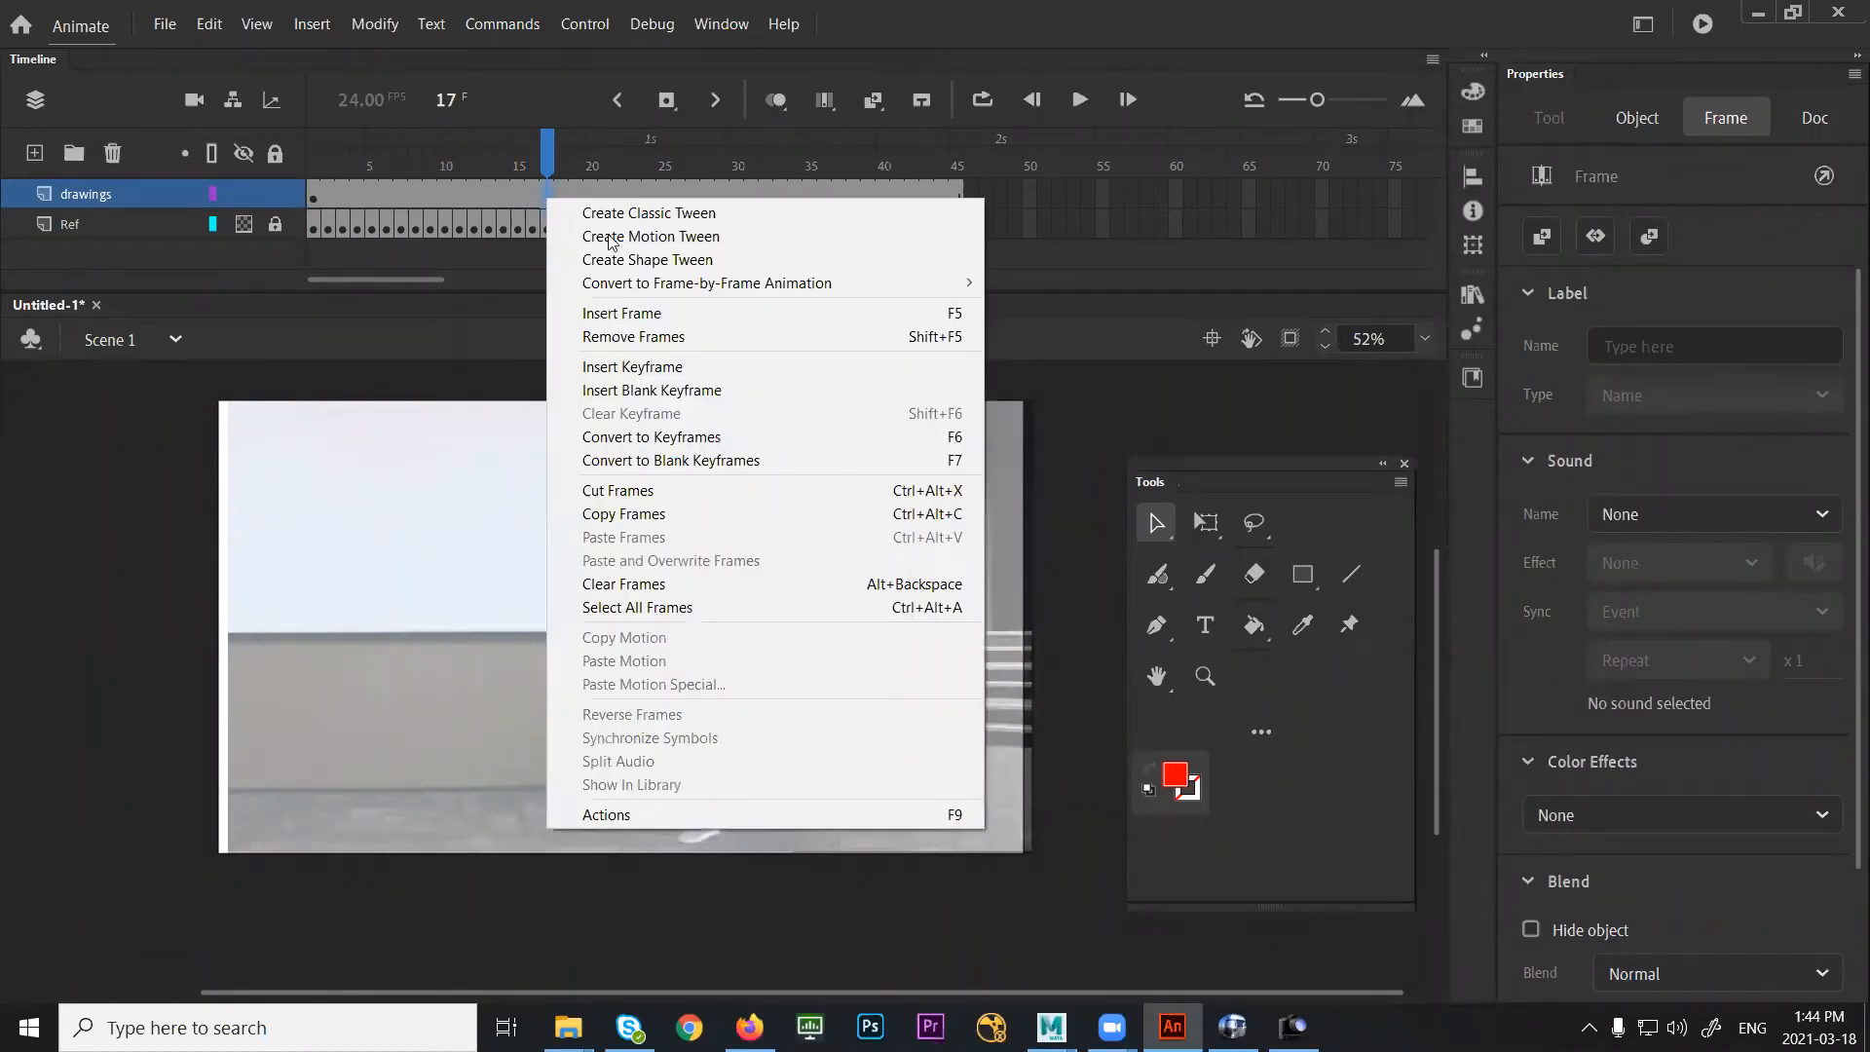
pyautogui.click(684, 390)
pyautogui.click(569, 199)
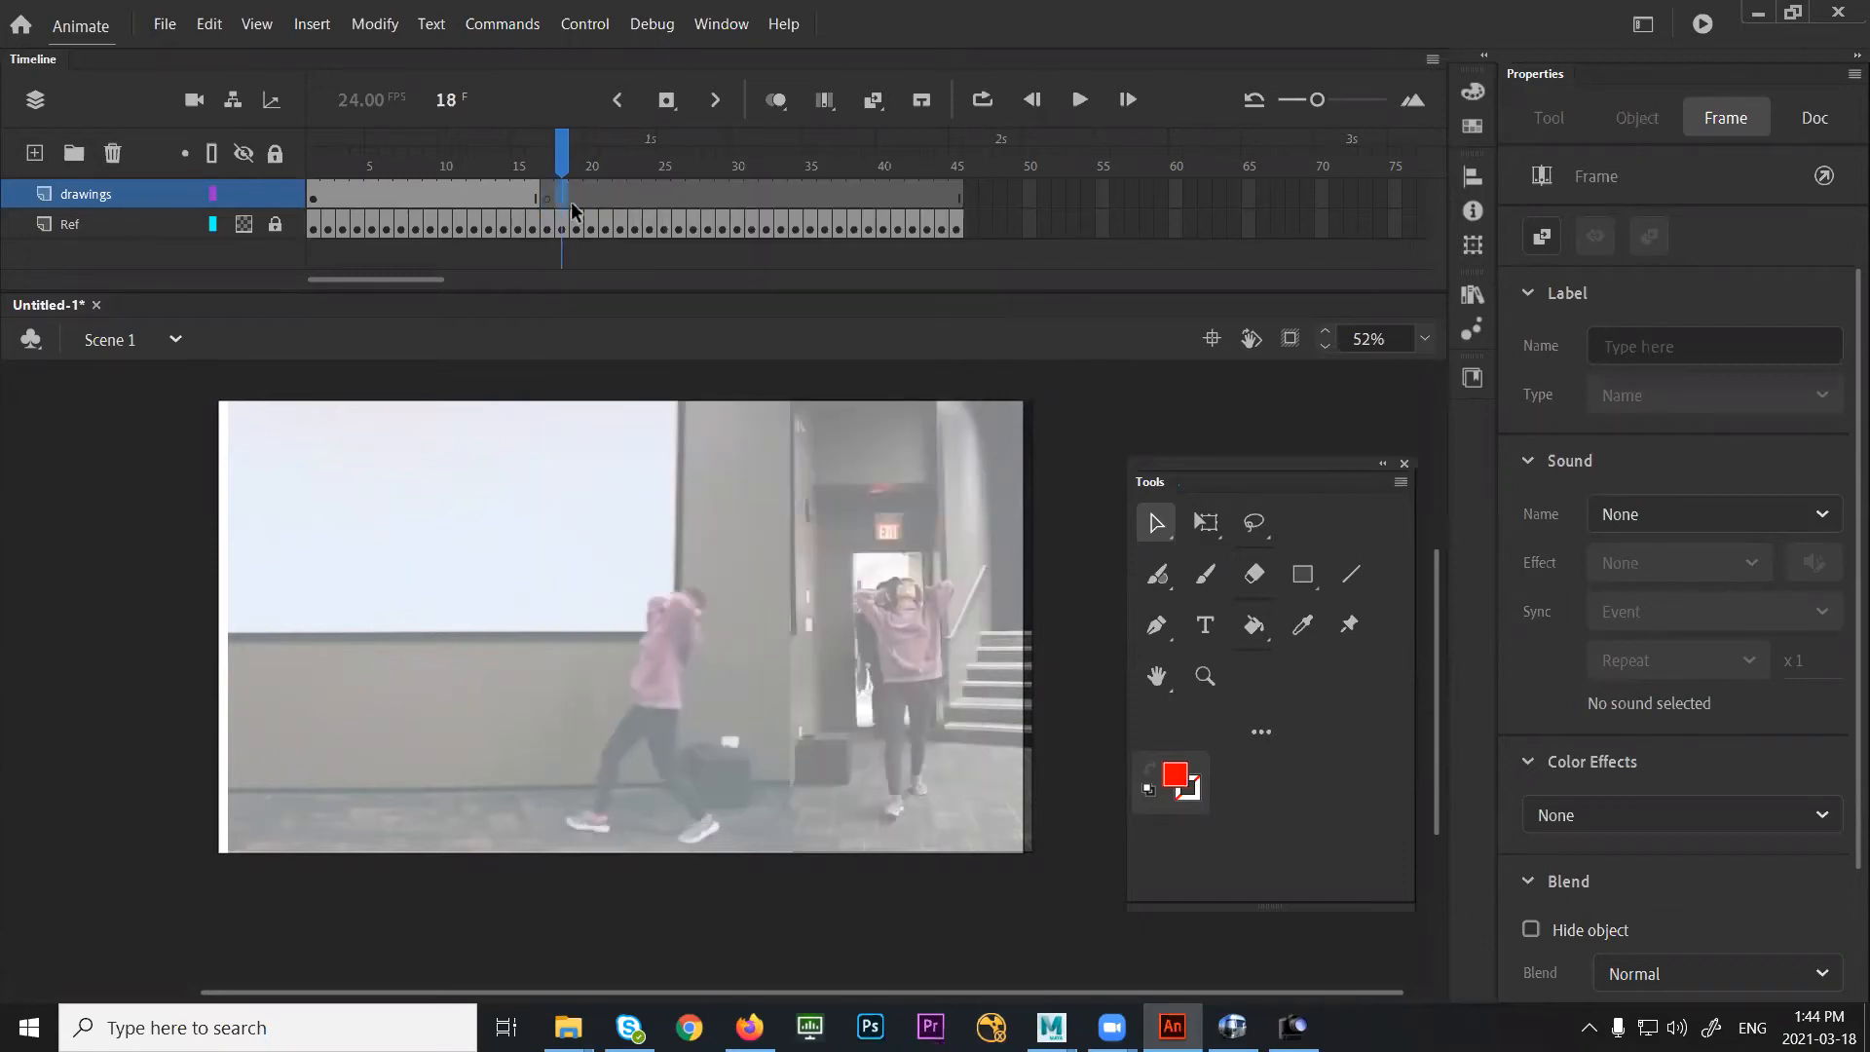
pyautogui.moveTo(591, 200); pyautogui.dragTo(634, 200)
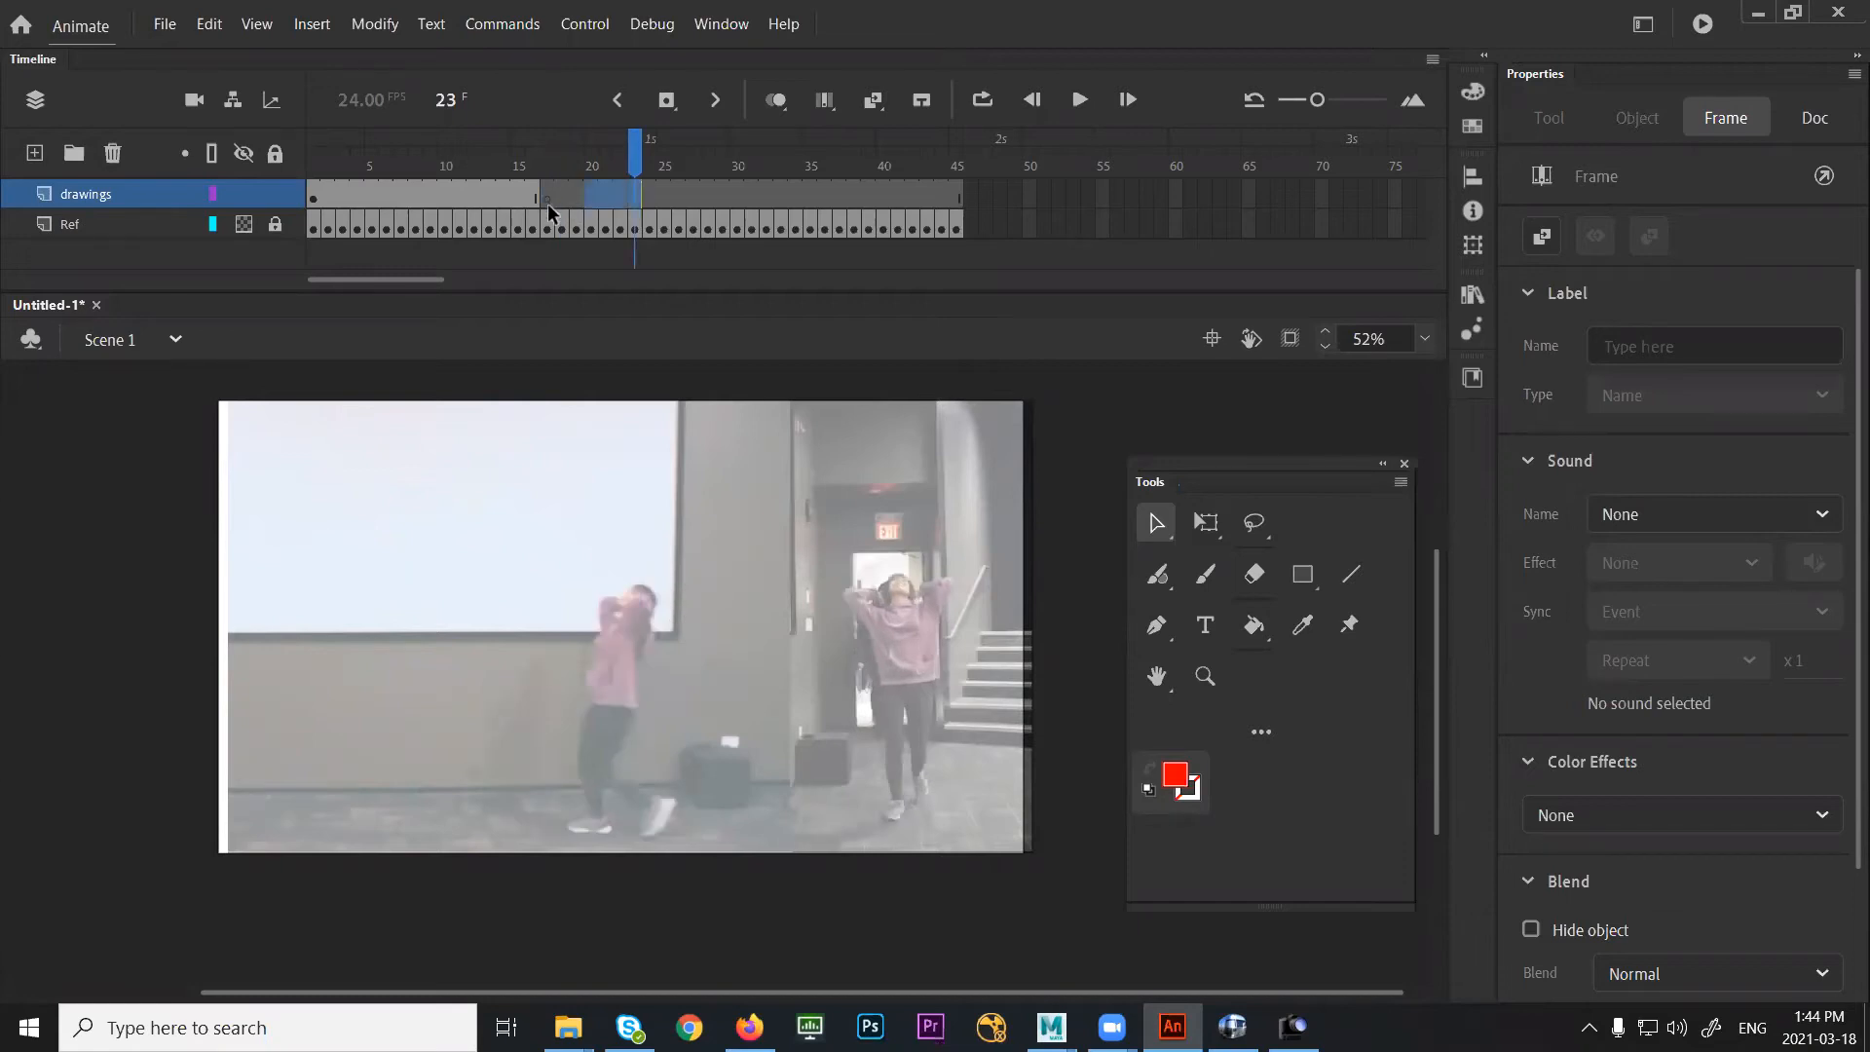
# Handwrite contact in red with the brush near the walker's head on the frame 17 keyframe
pyautogui.click(547, 200)
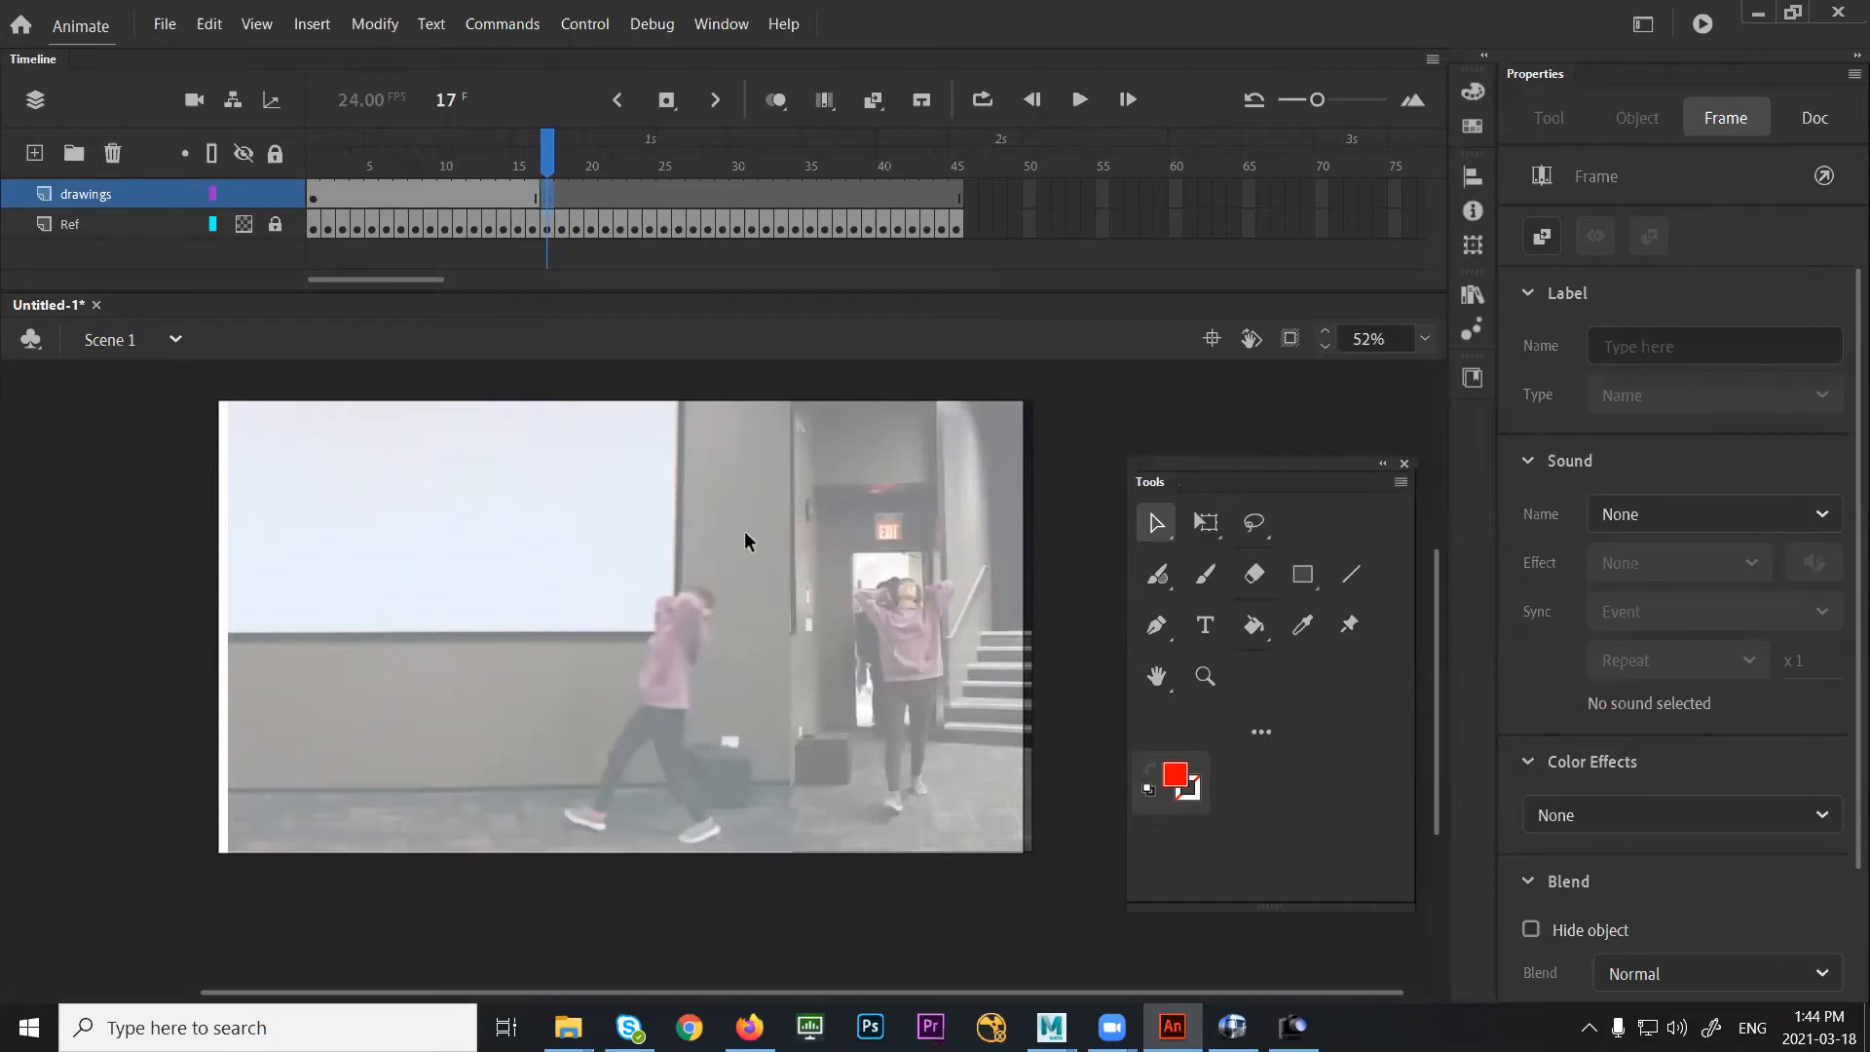
pyautogui.press('b')
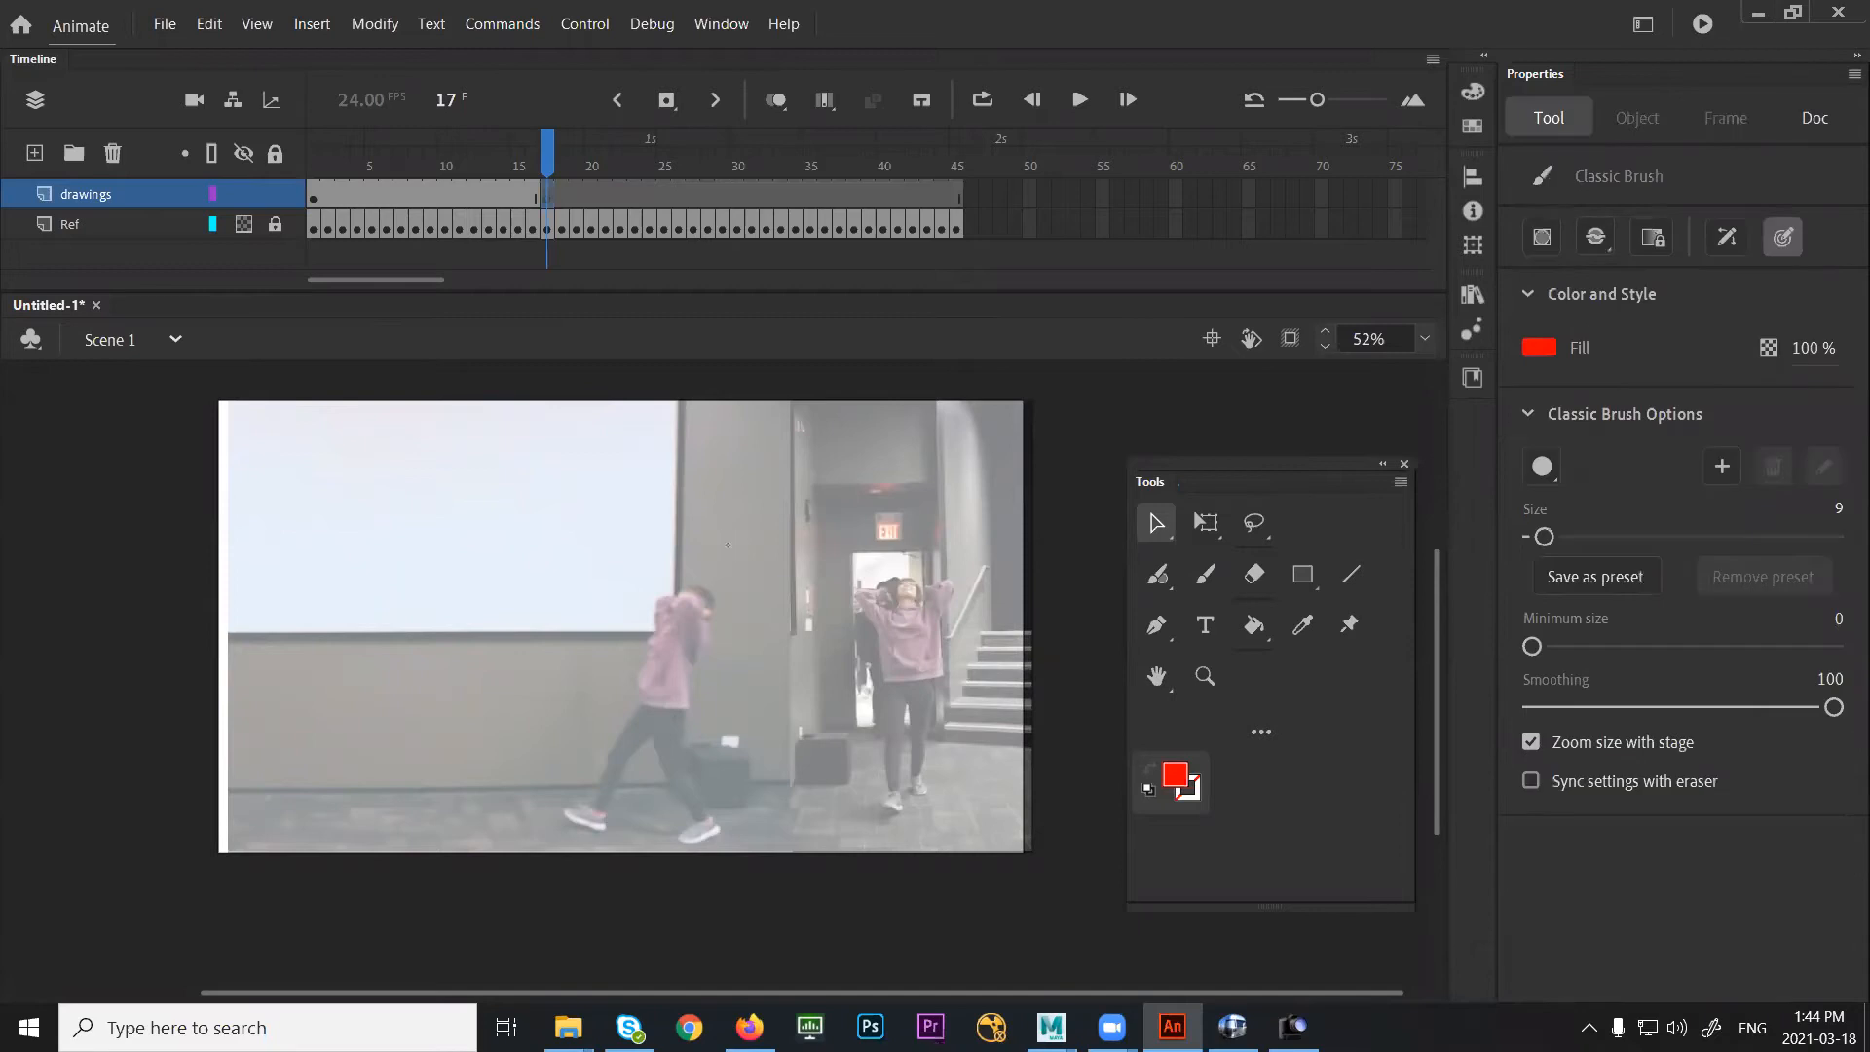
pyautogui.moveTo(730, 542); pyautogui.dragTo(734, 557)
pyautogui.moveTo(744, 537); pyautogui.dragTo(774, 547)
pyautogui.moveTo(779, 513); pyautogui.dragTo(786, 540)
pyautogui.moveTo(773, 523); pyautogui.dragTo(791, 517)
pyautogui.moveTo(788, 525); pyautogui.dragTo(801, 533)
pyautogui.moveTo(810, 513)
pyautogui.mouseDown()
pyautogui.moveTo(838, 486)
pyautogui.moveTo(824, 521)
pyautogui.mouseUp()
pyautogui.moveTo(808, 507); pyautogui.dragTo(833, 498)
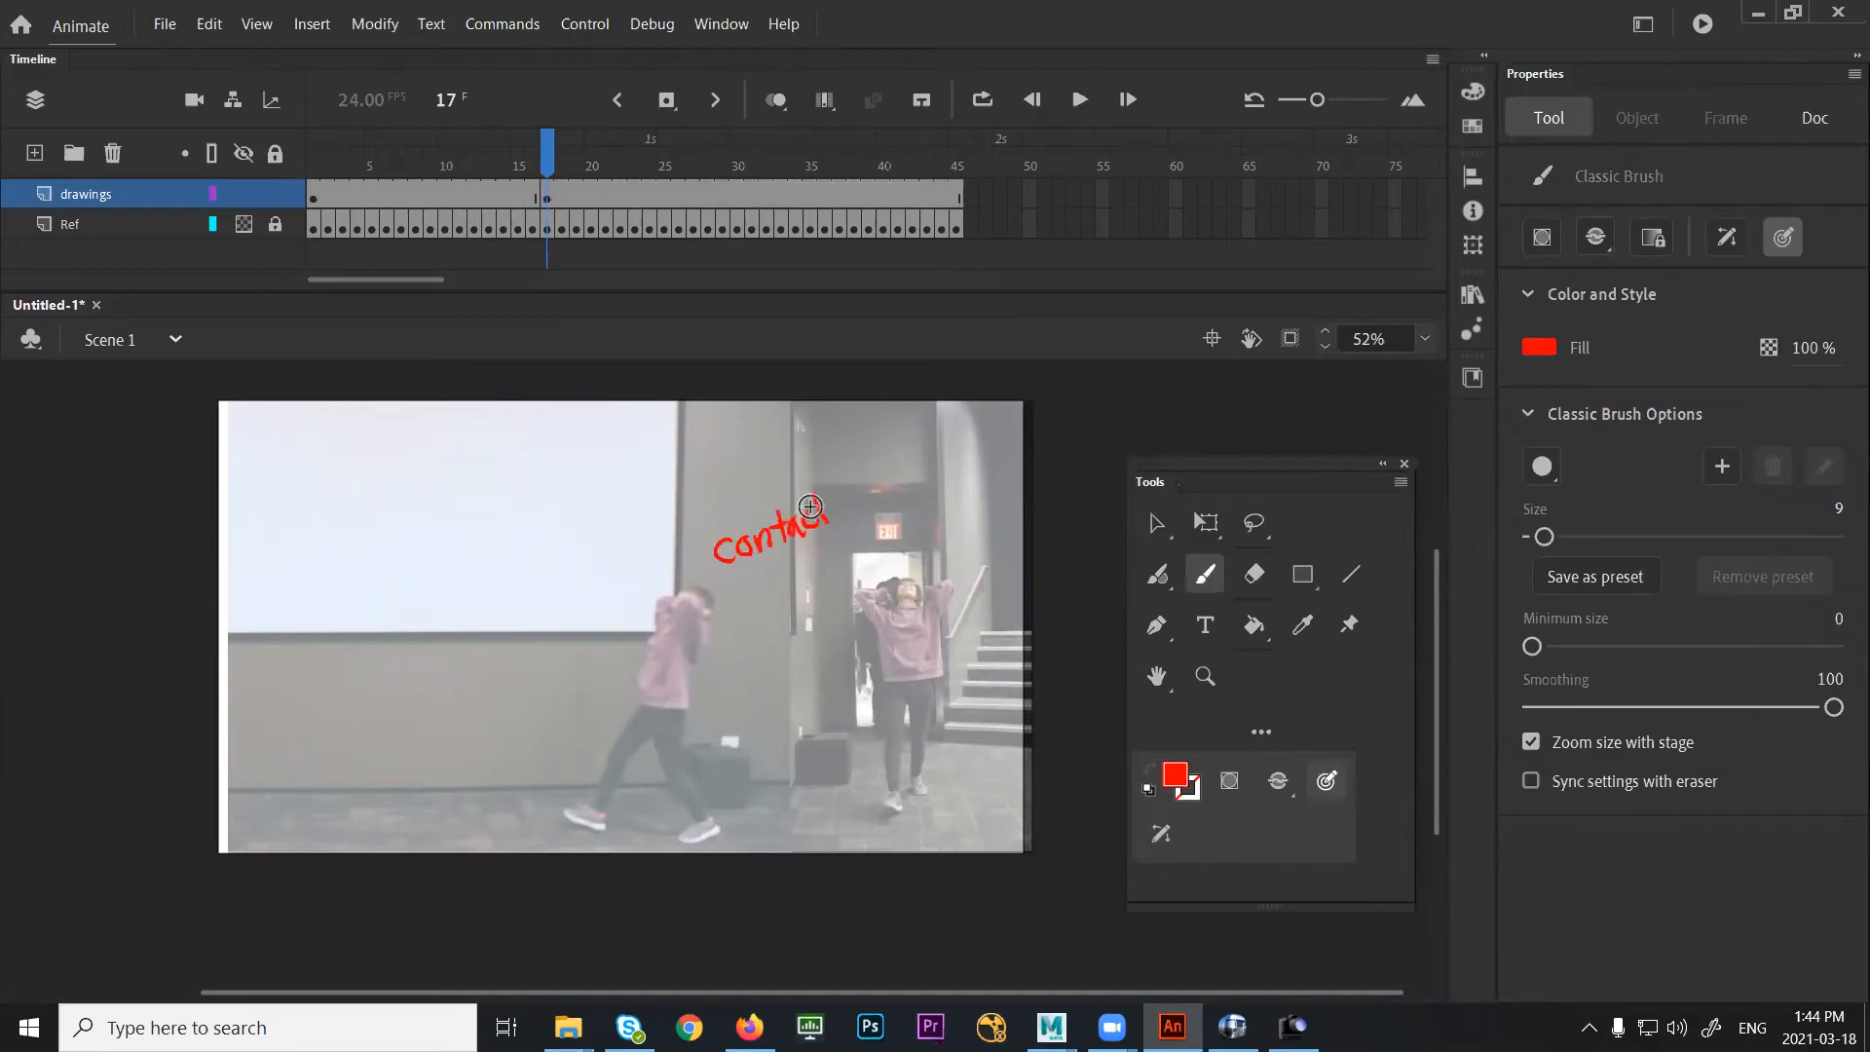
# Scrub between frame 1 and frame 26 to examine how the drawings layer's two keyframes hold their lettering
pyautogui.click(549, 201)
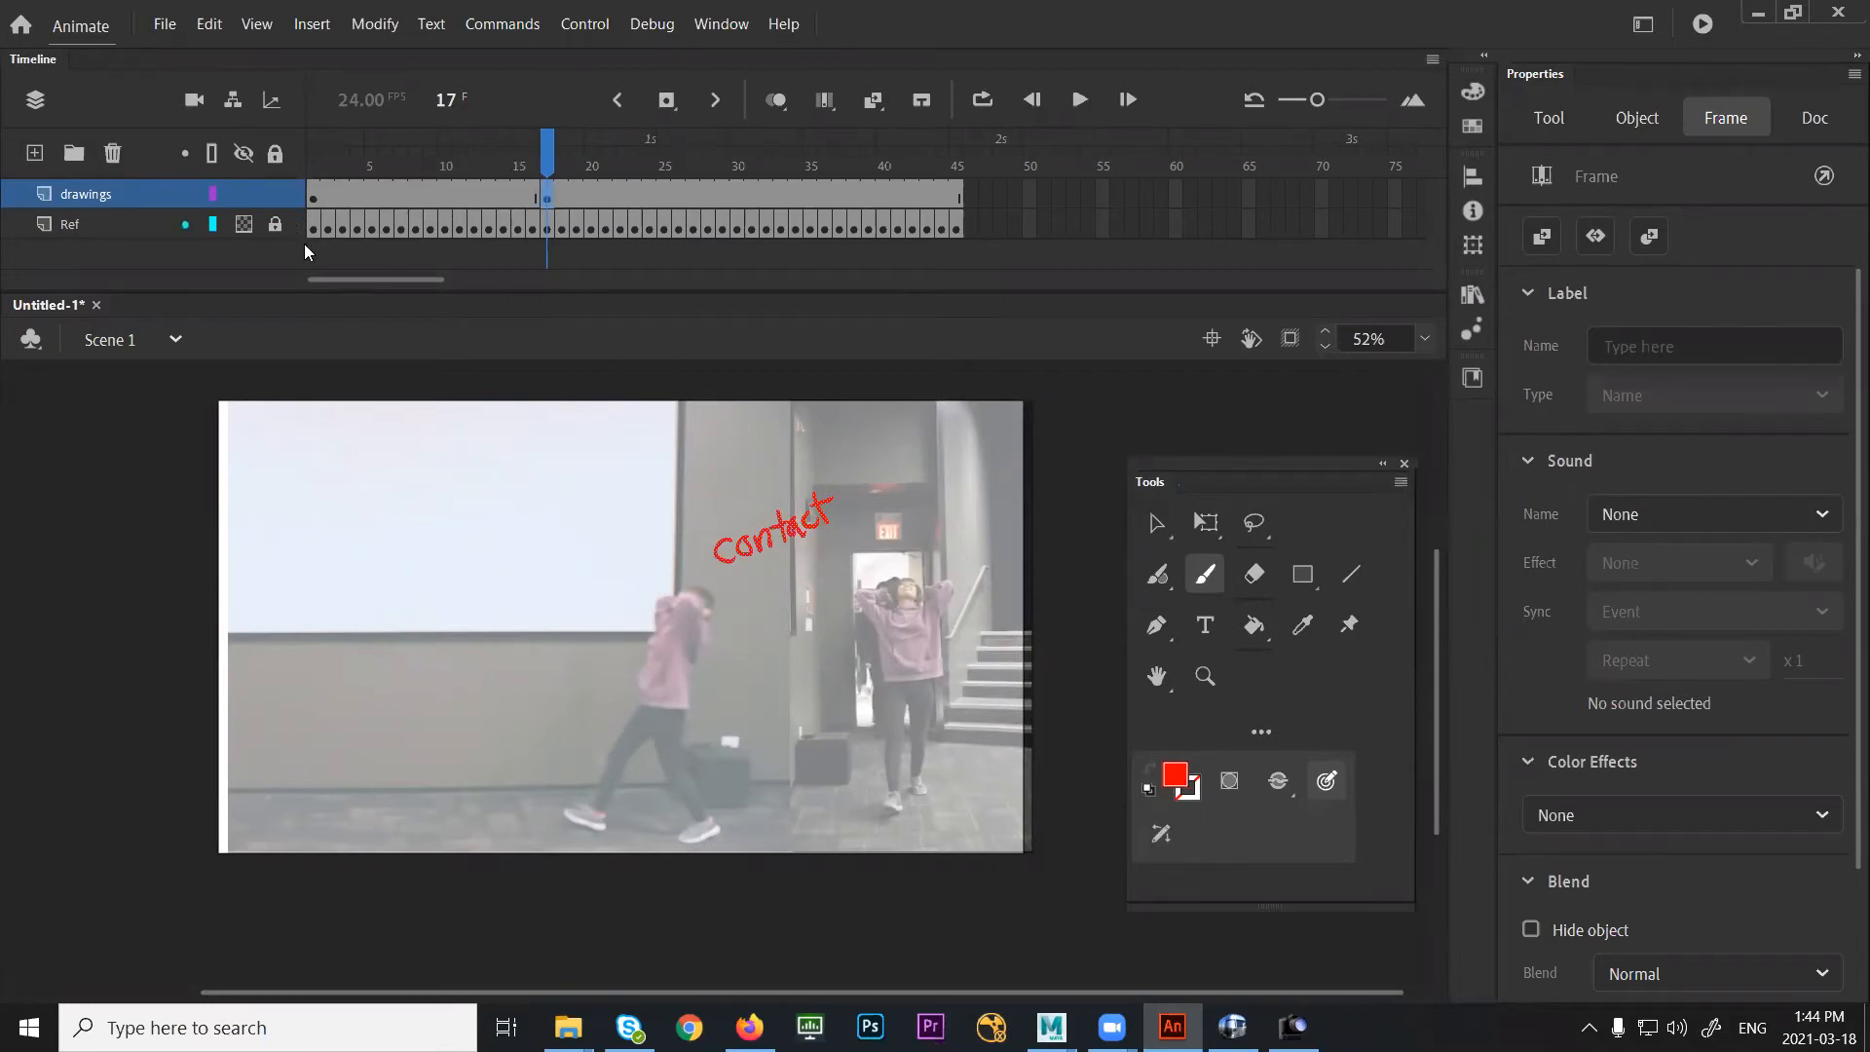
pyautogui.press('F6')
pyautogui.moveTo(723, 175); pyautogui.dragTo(651, 187)
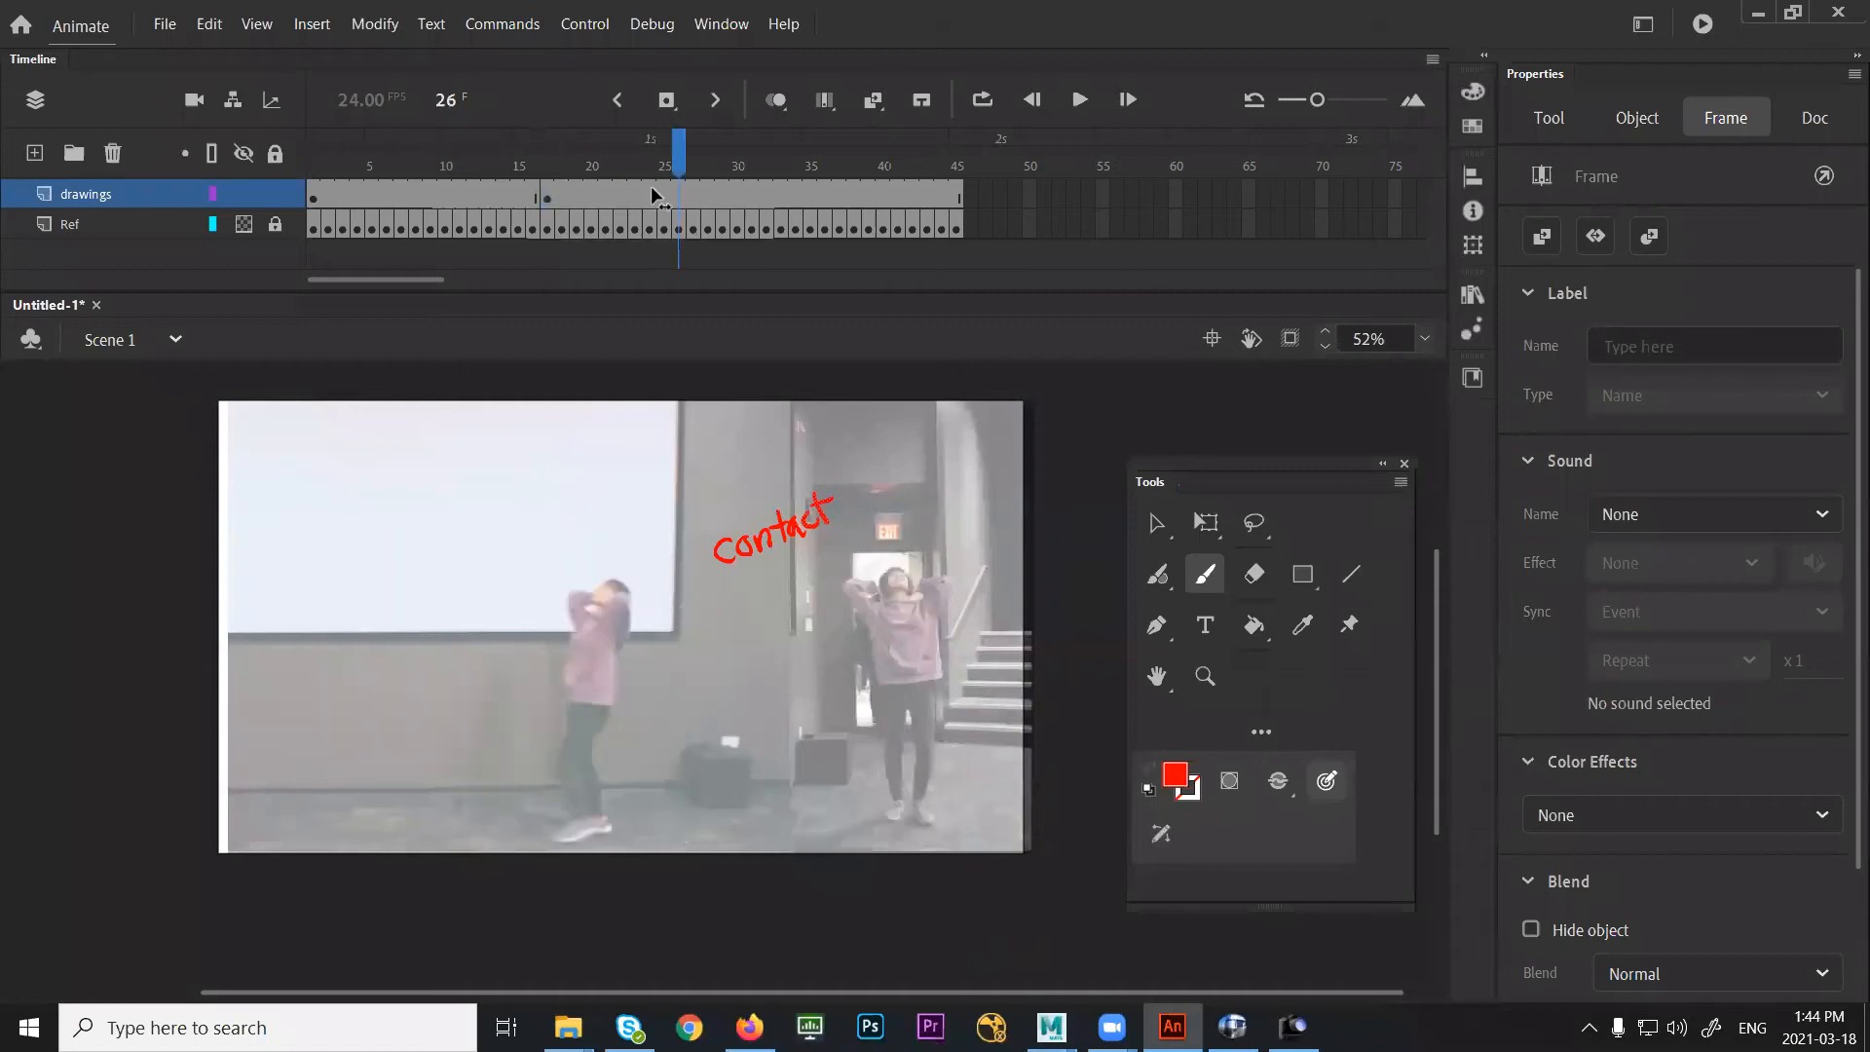
pyautogui.click(552, 214)
pyautogui.press(',')
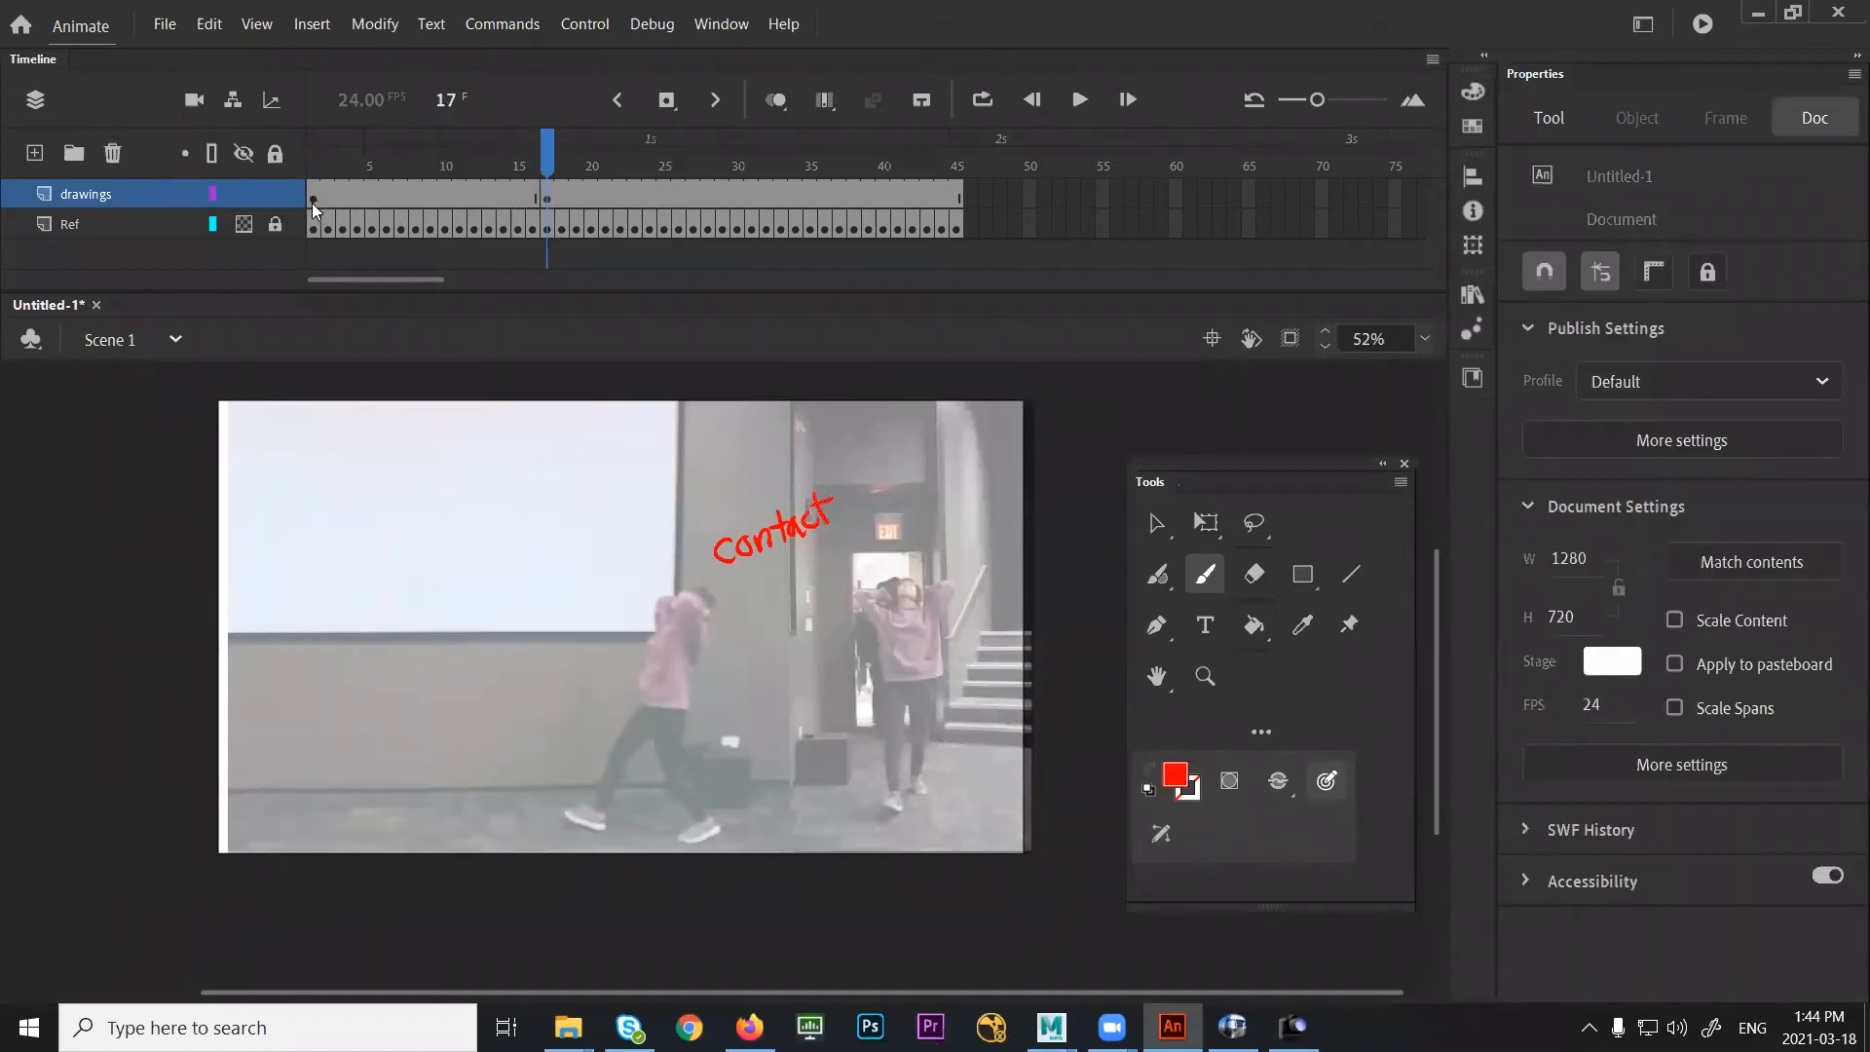
pyautogui.click(312, 202)
pyautogui.moveTo(323, 165); pyautogui.dragTo(664, 161)
pyautogui.click(538, 144)
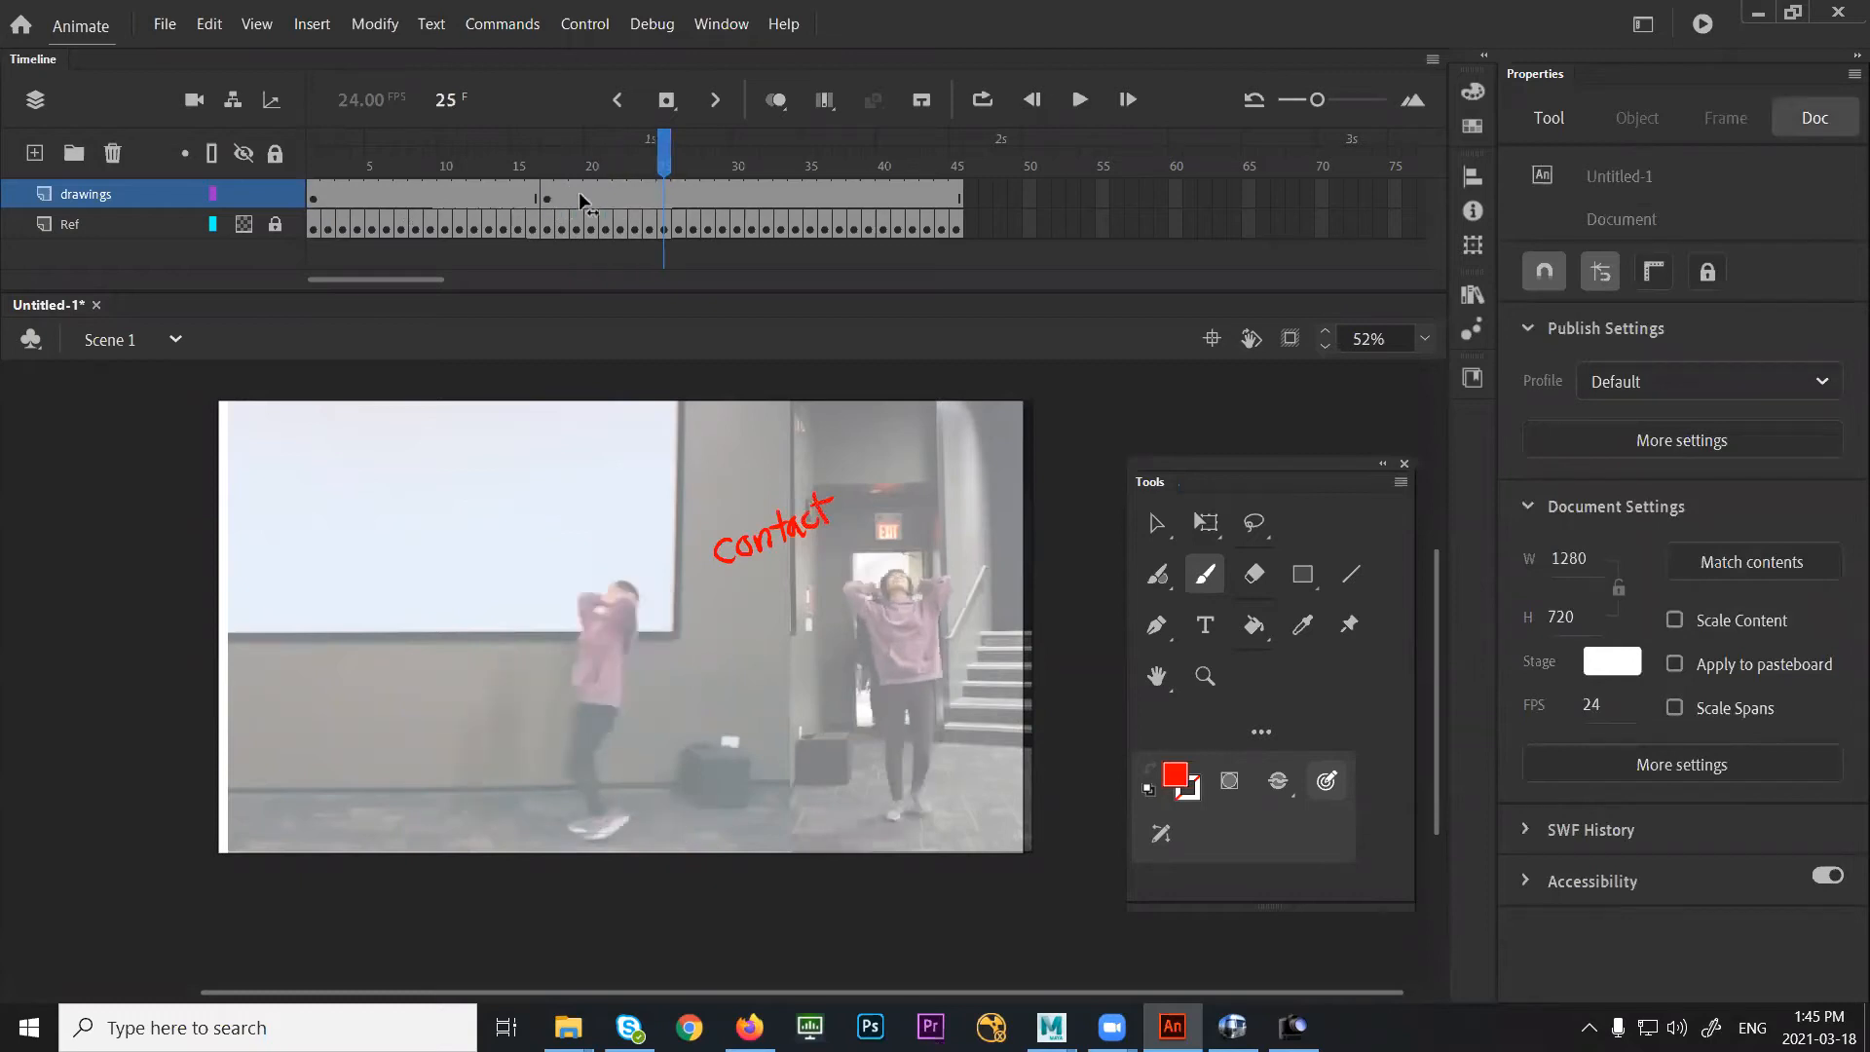
# Insert a keyframe on the drawings layer at the next contact pose, frame 31, and compare it with frame 17
pyautogui.click(578, 196)
pyautogui.click(679, 199)
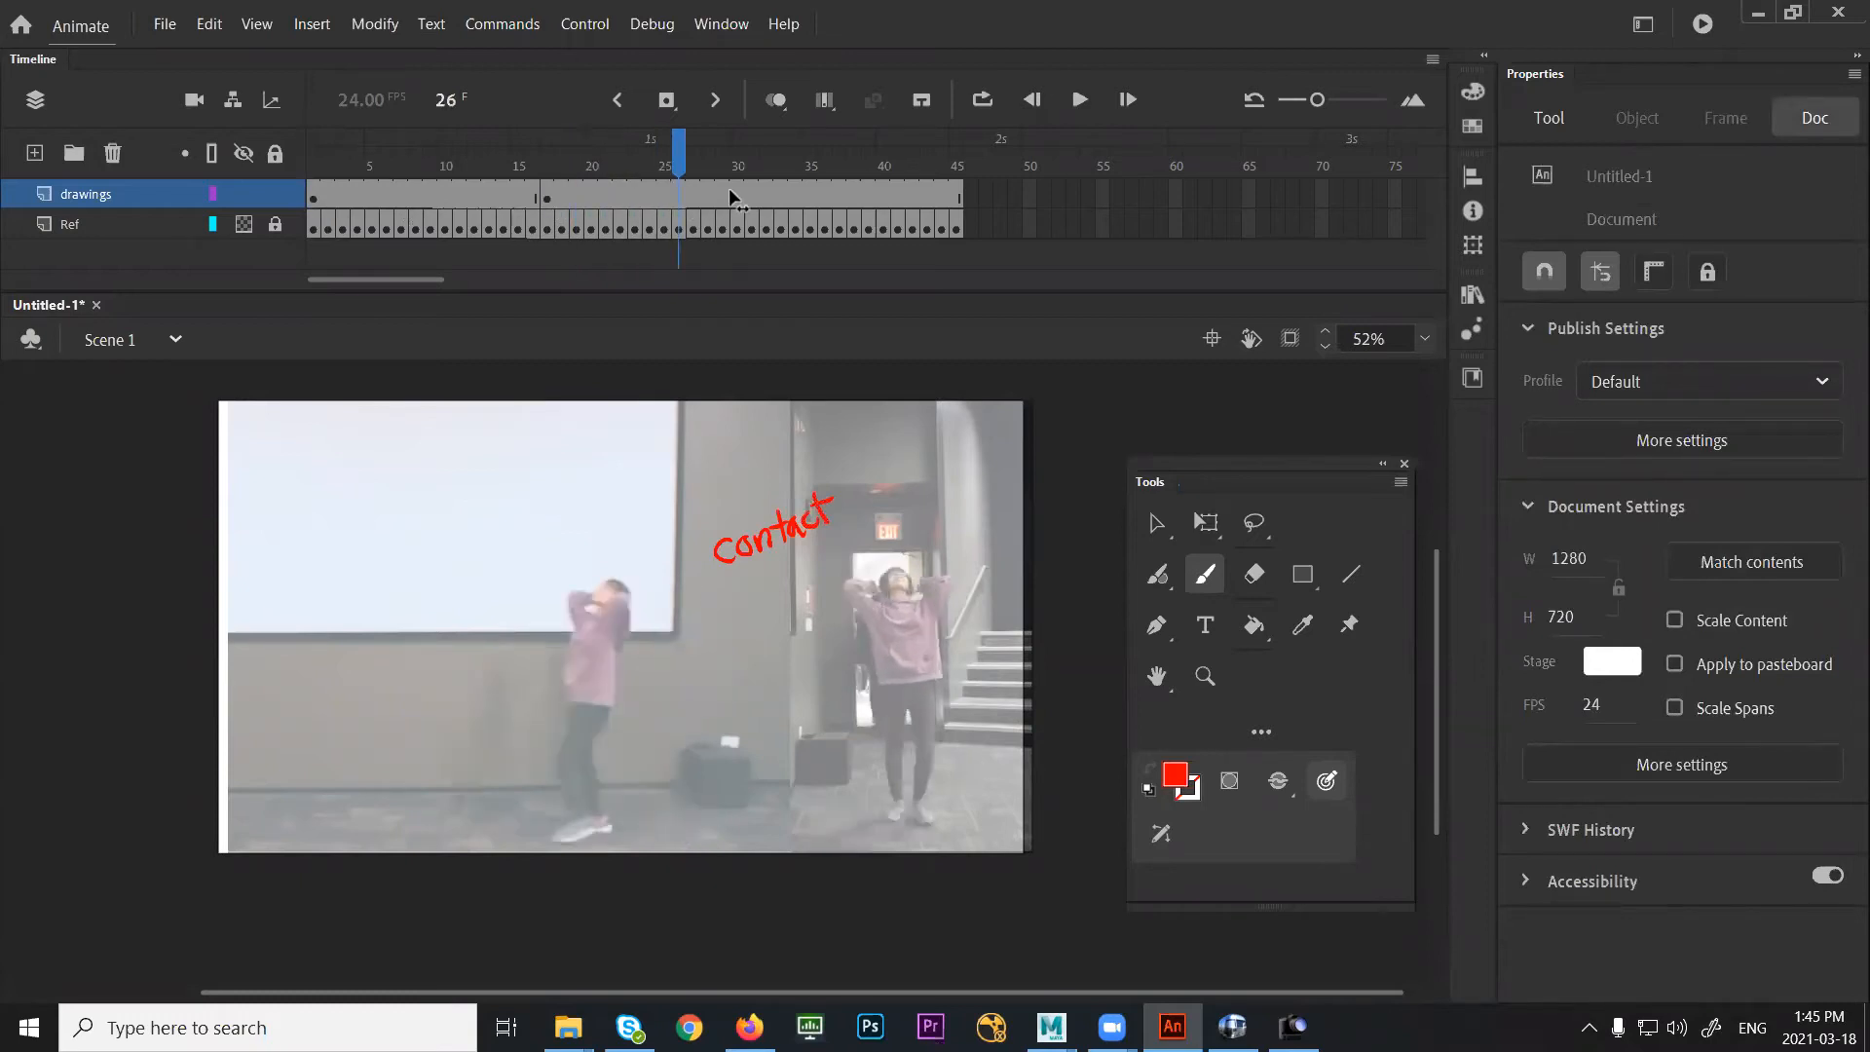
pyautogui.click(735, 198)
pyautogui.click(759, 185)
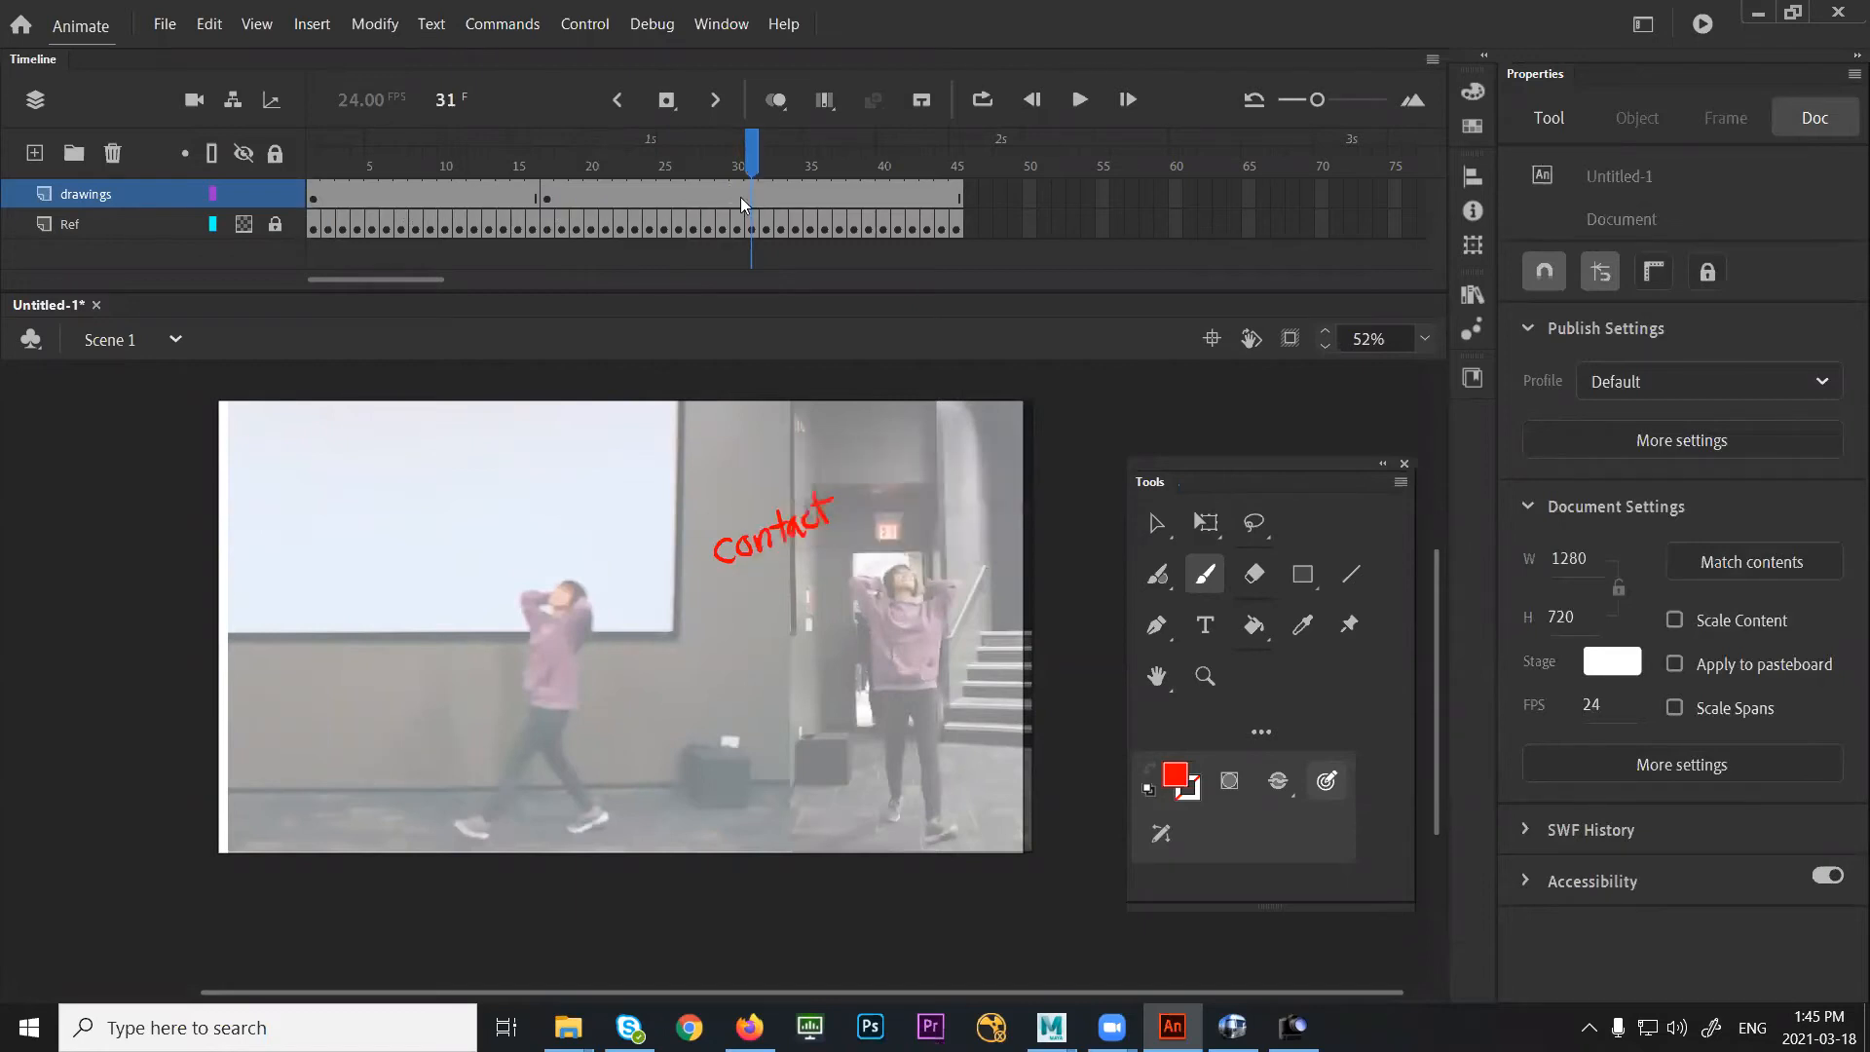
pyautogui.click(751, 200)
pyautogui.rightClick(752, 200)
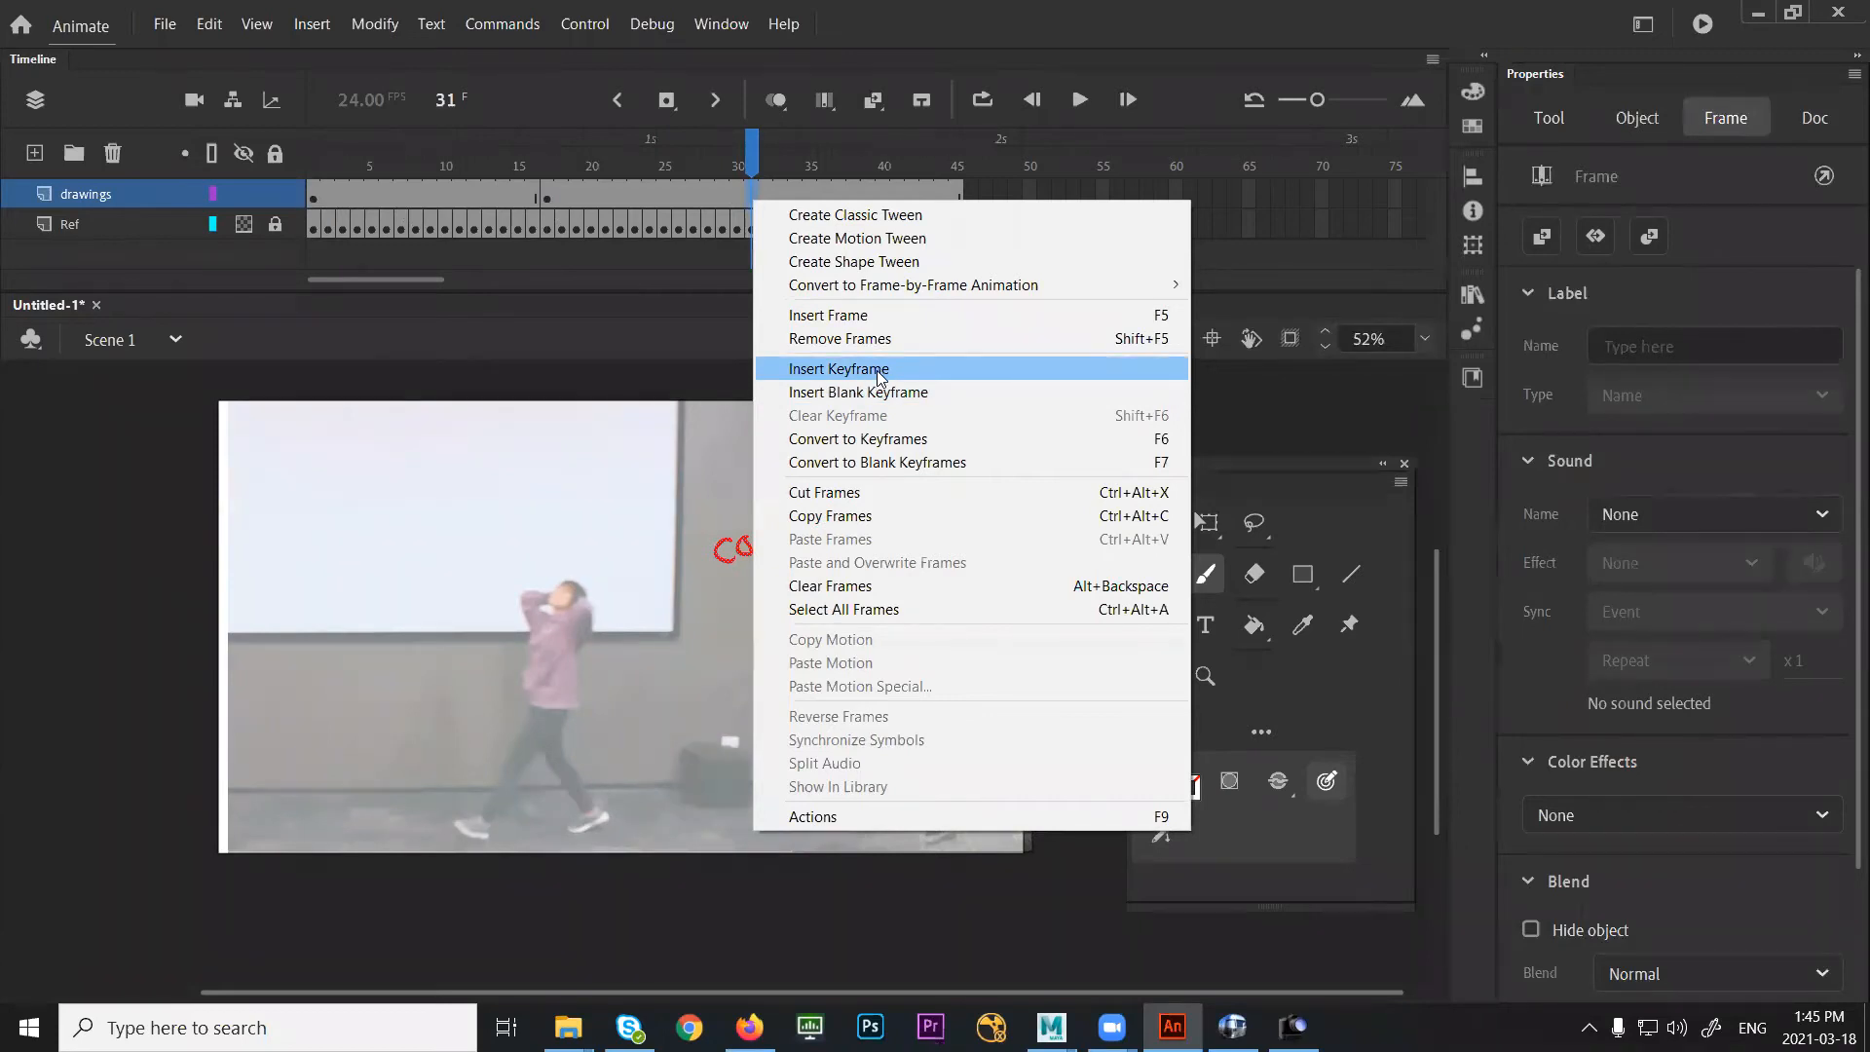
pyautogui.click(872, 370)
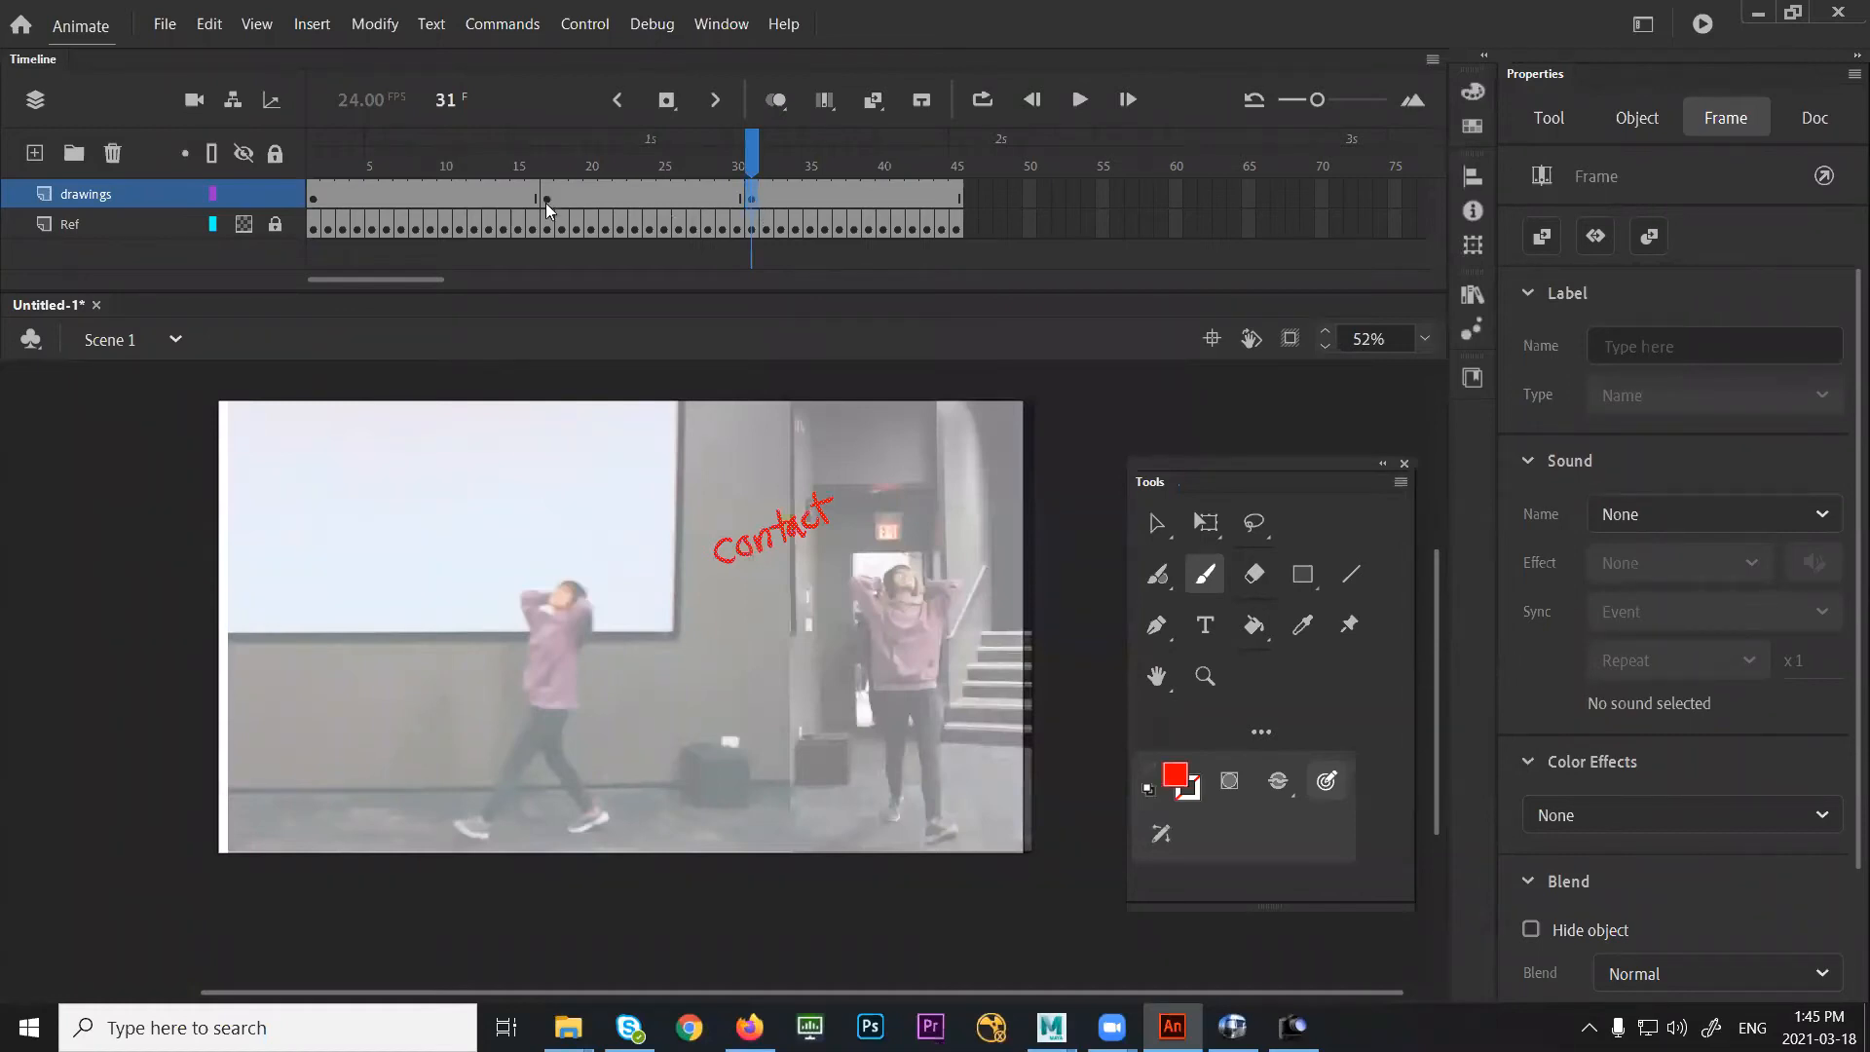
pyautogui.click(545, 203)
pyautogui.click(752, 200)
# Sketch a red stick figure over the walker on frame 17, tracing the hips, legs, feet, torso and head
pyautogui.click(550, 200)
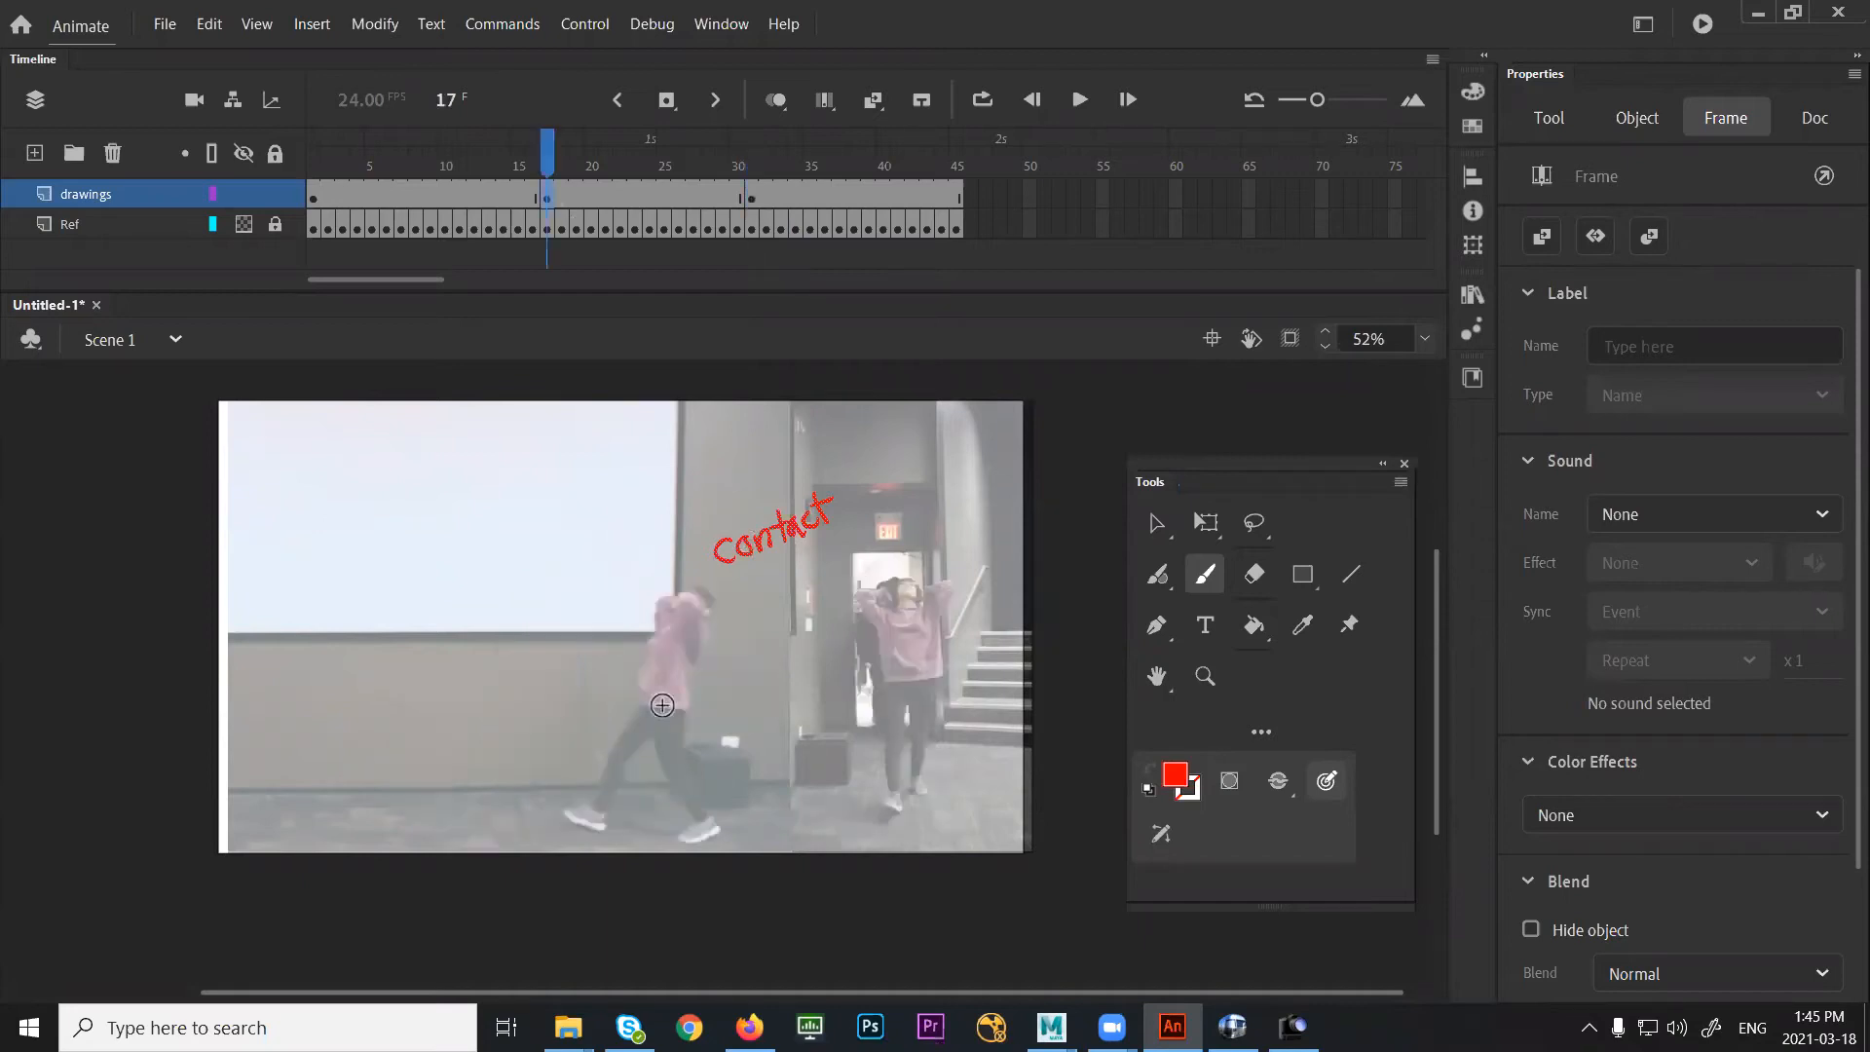
pyautogui.moveTo(625, 731)
pyautogui.mouseDown()
pyautogui.moveTo(654, 716)
pyautogui.moveTo(609, 752)
pyautogui.moveTo(648, 727)
pyautogui.mouseUp()
pyautogui.moveTo(612, 745); pyautogui.dragTo(590, 824)
pyautogui.moveTo(655, 732); pyautogui.dragTo(664, 765)
pyautogui.moveTo(672, 730); pyautogui.dragTo(700, 823)
pyautogui.moveTo(673, 760)
pyautogui.mouseDown()
pyautogui.moveTo(706, 810)
pyautogui.moveTo(687, 830)
pyautogui.mouseUp()
pyautogui.moveTo(663, 632); pyautogui.dragTo(639, 703)
pyautogui.moveTo(674, 629)
pyautogui.mouseDown()
pyautogui.moveTo(644, 674)
pyautogui.moveTo(675, 698)
pyautogui.moveTo(681, 594)
pyautogui.moveTo(679, 616)
pyautogui.mouseUp()
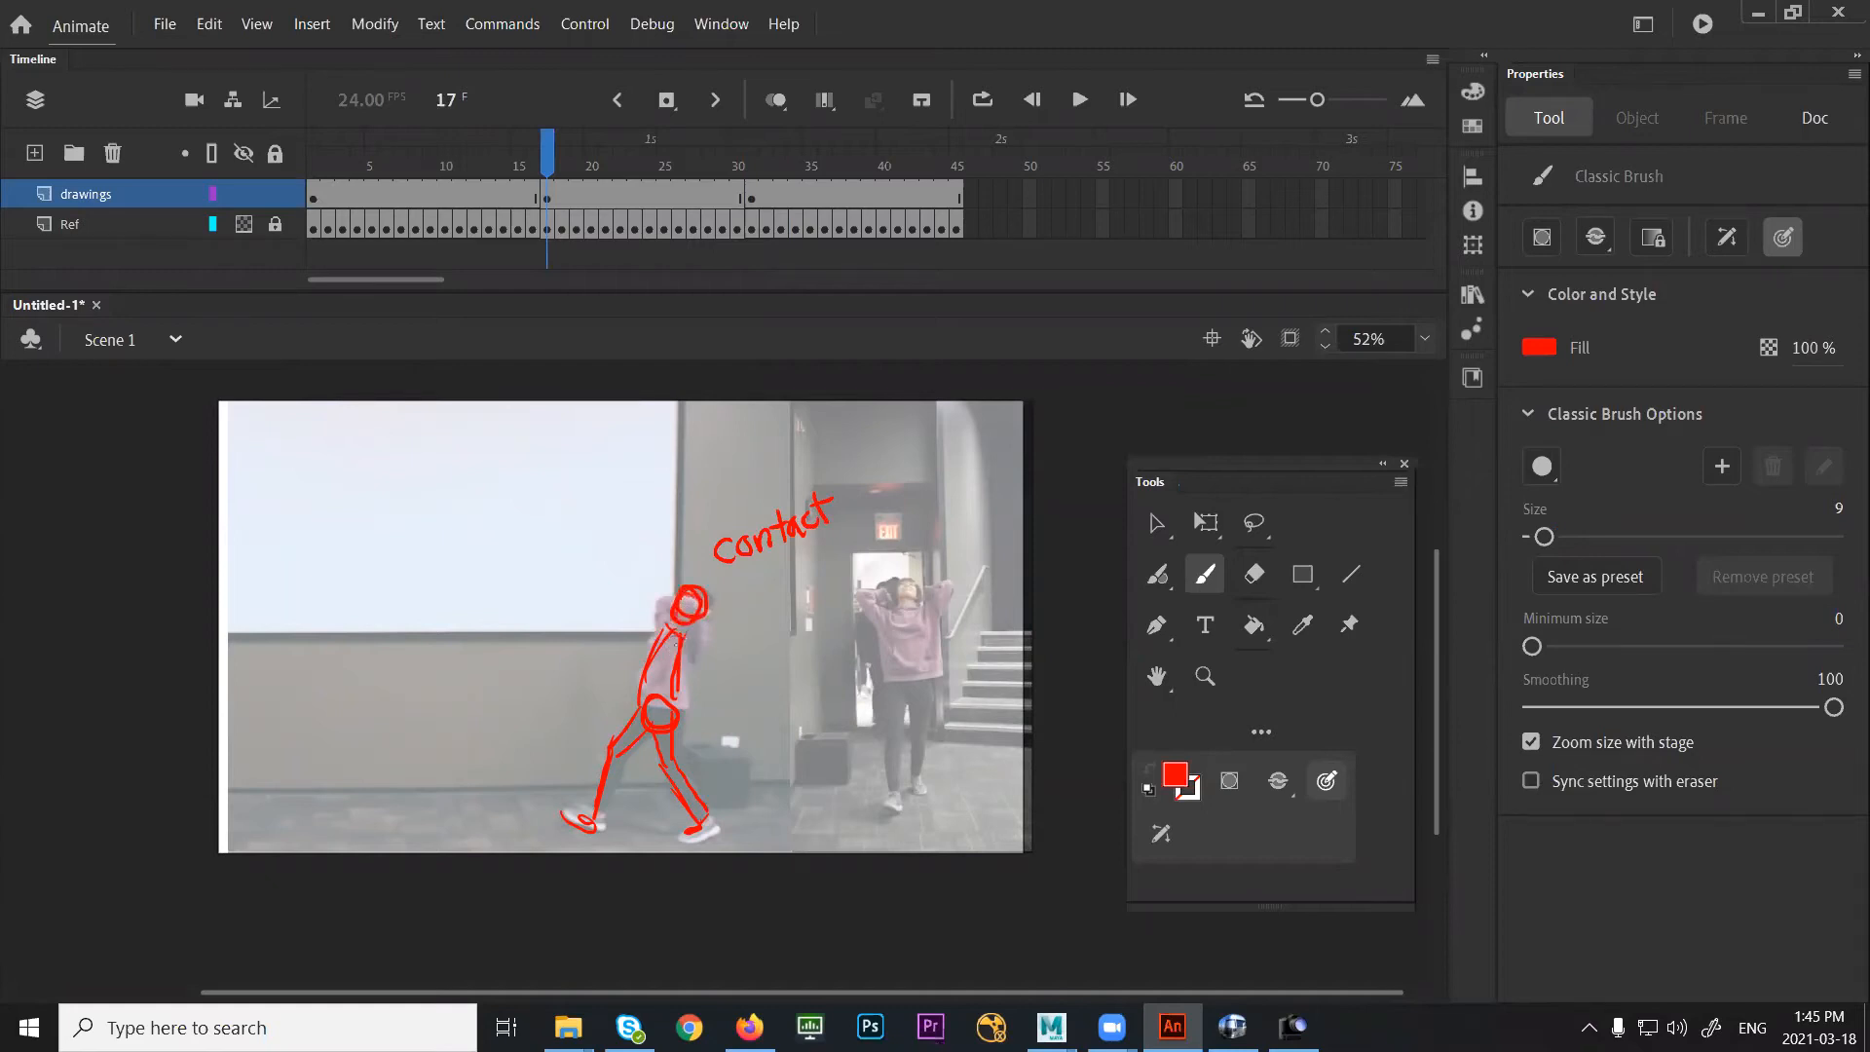
# Clear the frame 31 keyframe on the drawings layer and insert a new keyframe there that carries over frame 17's stick figure
pyautogui.click(750, 200)
pyautogui.rightClick(754, 202)
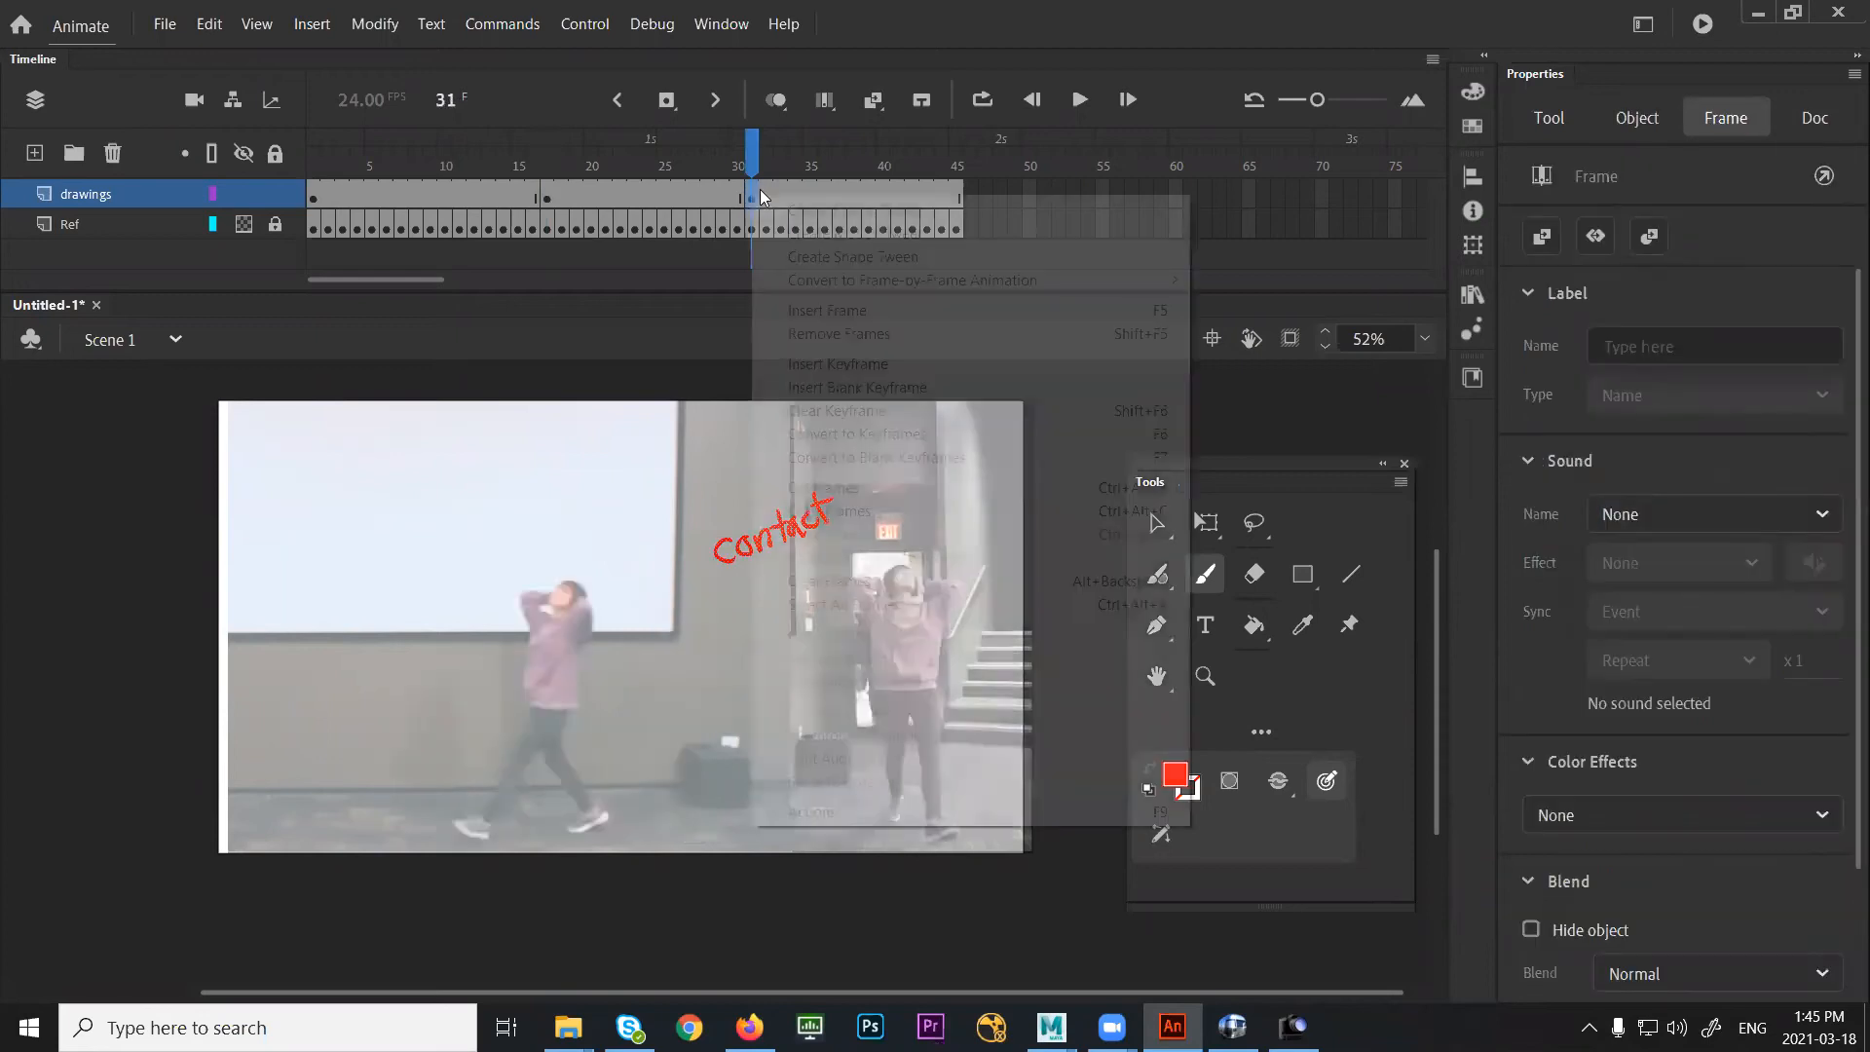
pyautogui.click(835, 409)
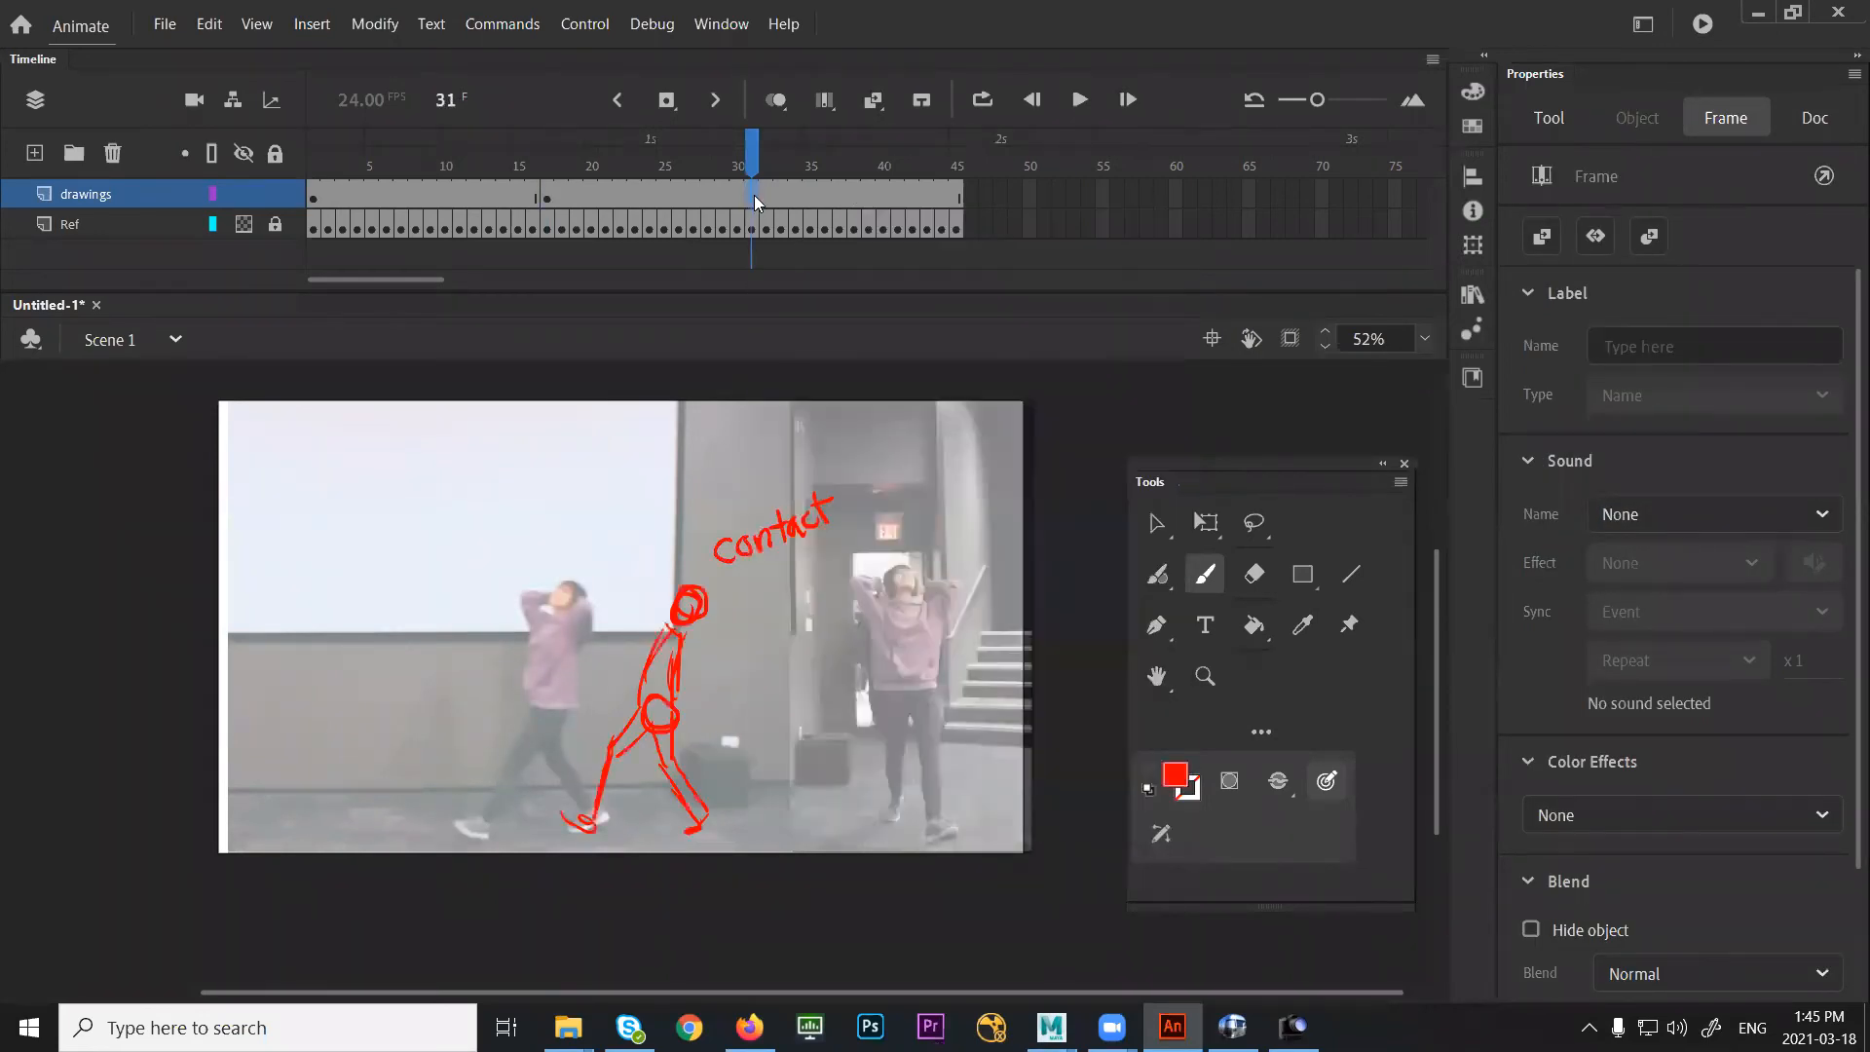
pyautogui.rightClick(751, 195)
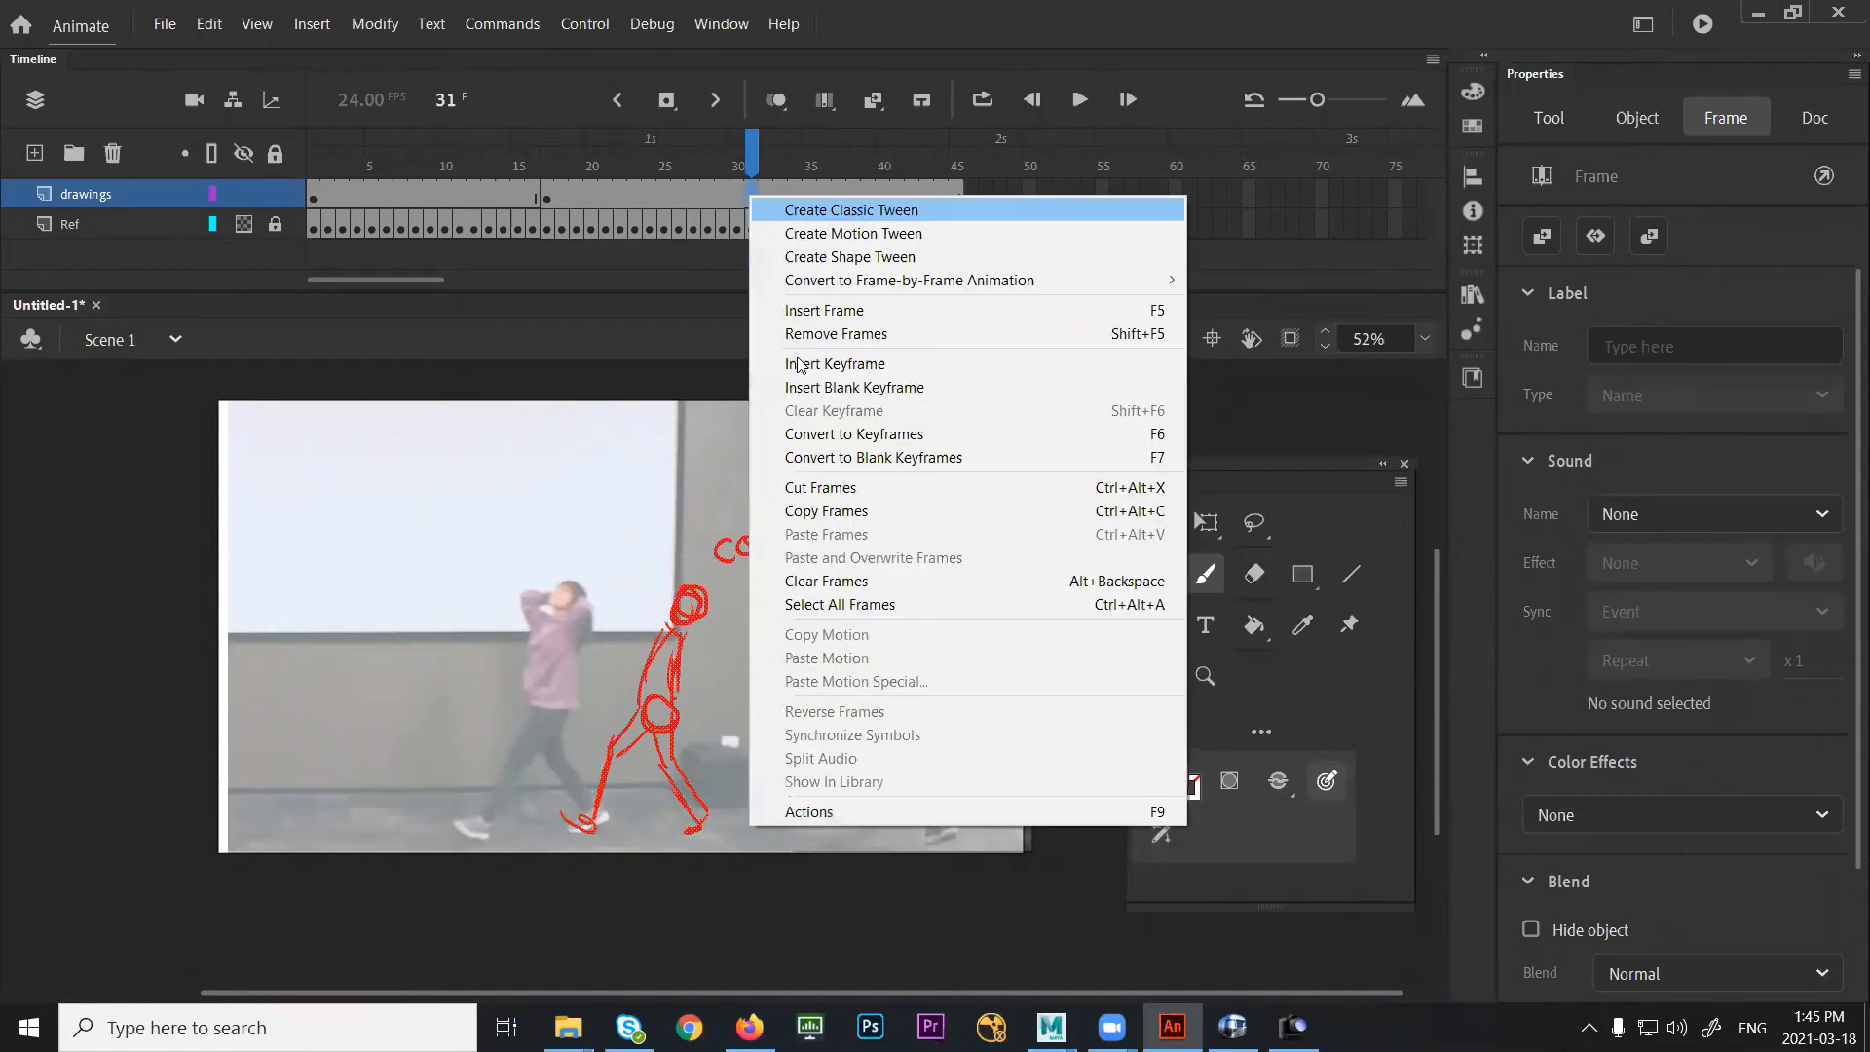
pyautogui.press('Return')
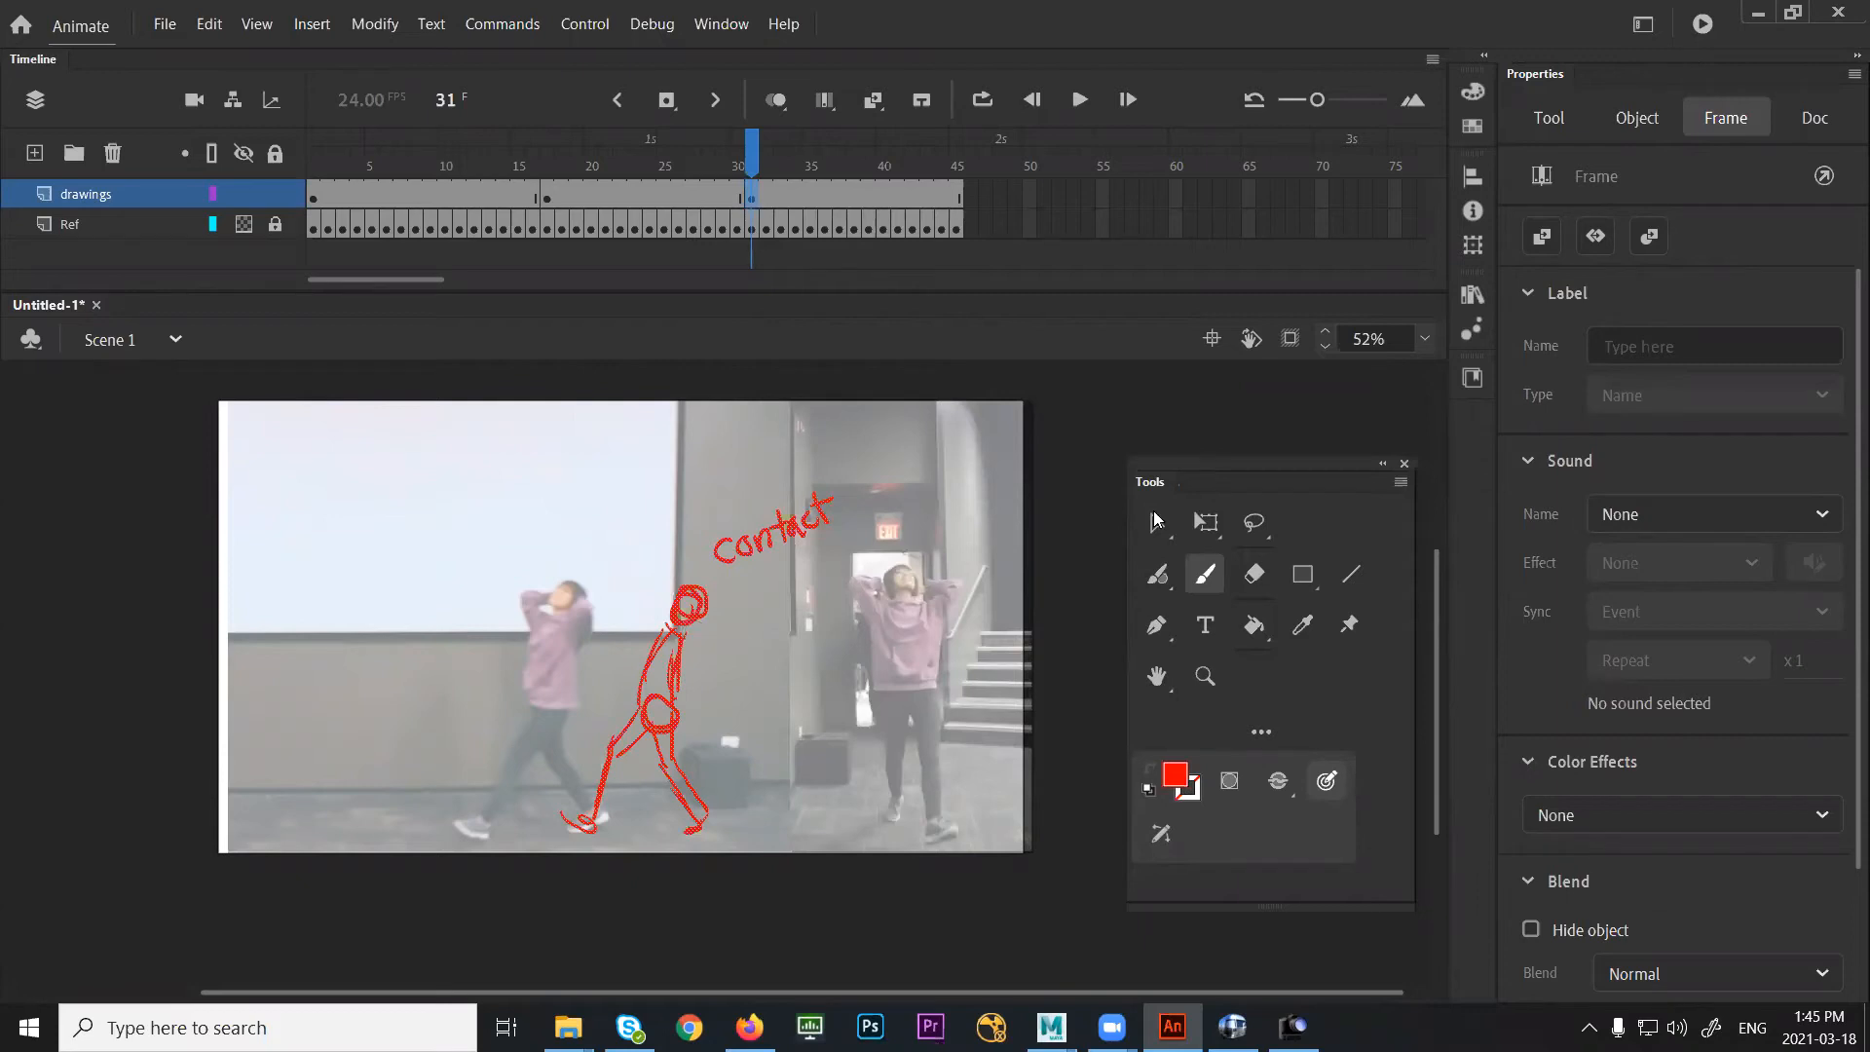
# Move the carried-over stick figure and contact lettering on frame 31 so they line up with the walker
pyautogui.press('v')
pyautogui.click(672, 648)
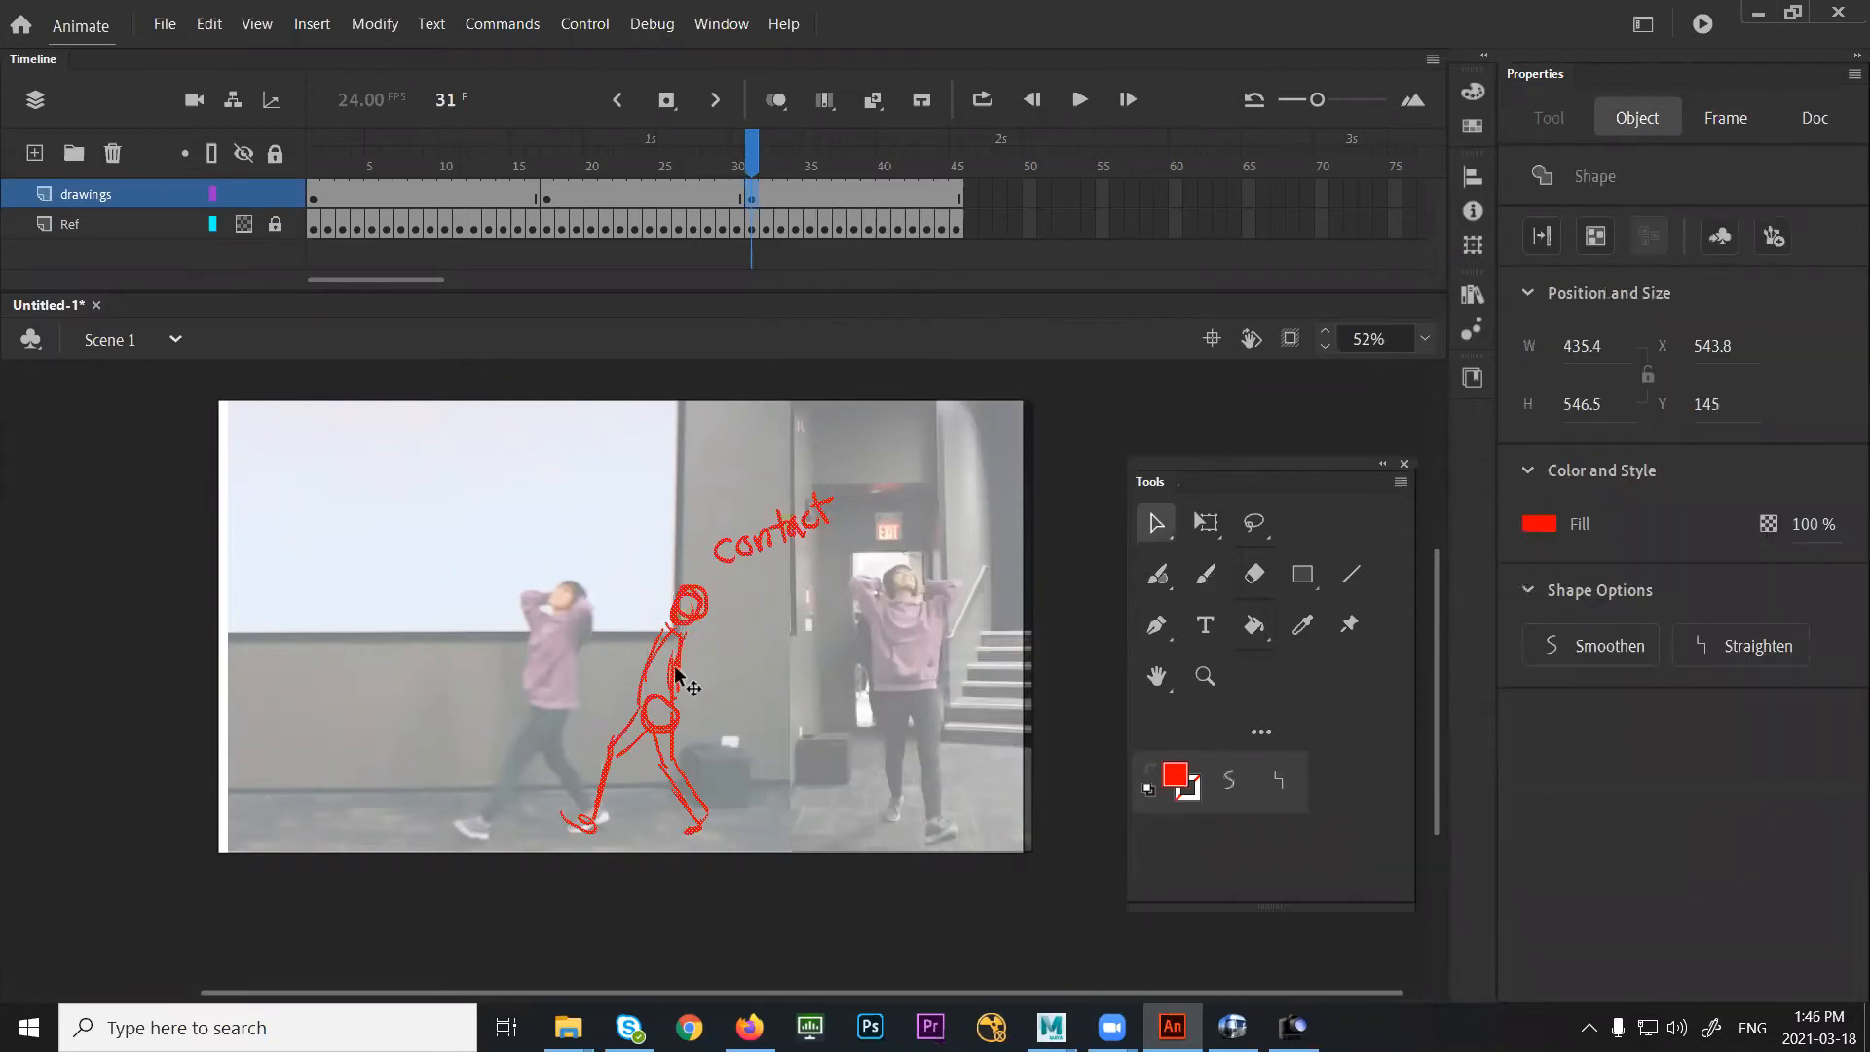
pyautogui.moveTo(612, 672); pyautogui.dragTo(566, 663)
pyautogui.press('Left')
# Erase the lower part of the hip circle on frame 31 and redraw the underside of the front thigh
pyautogui.press('z')
pyautogui.click(756, 619)
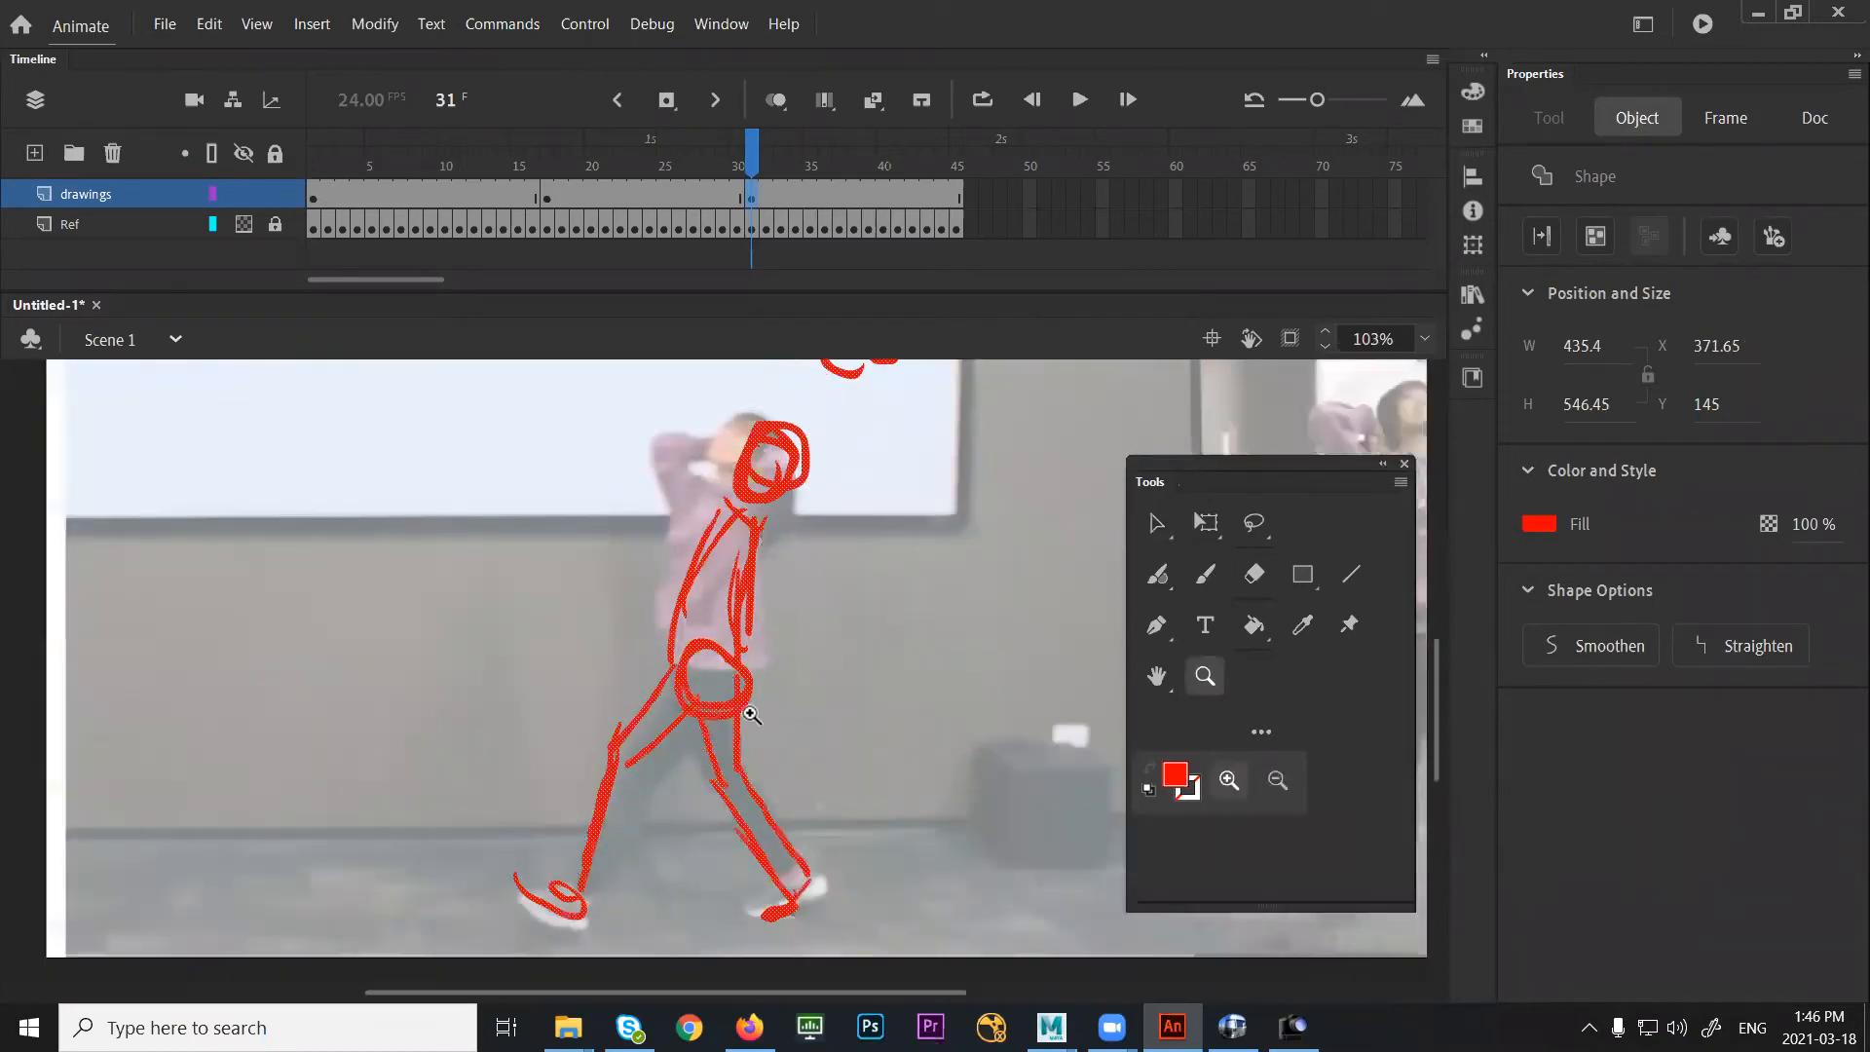
pyautogui.press('v')
pyautogui.press('e')
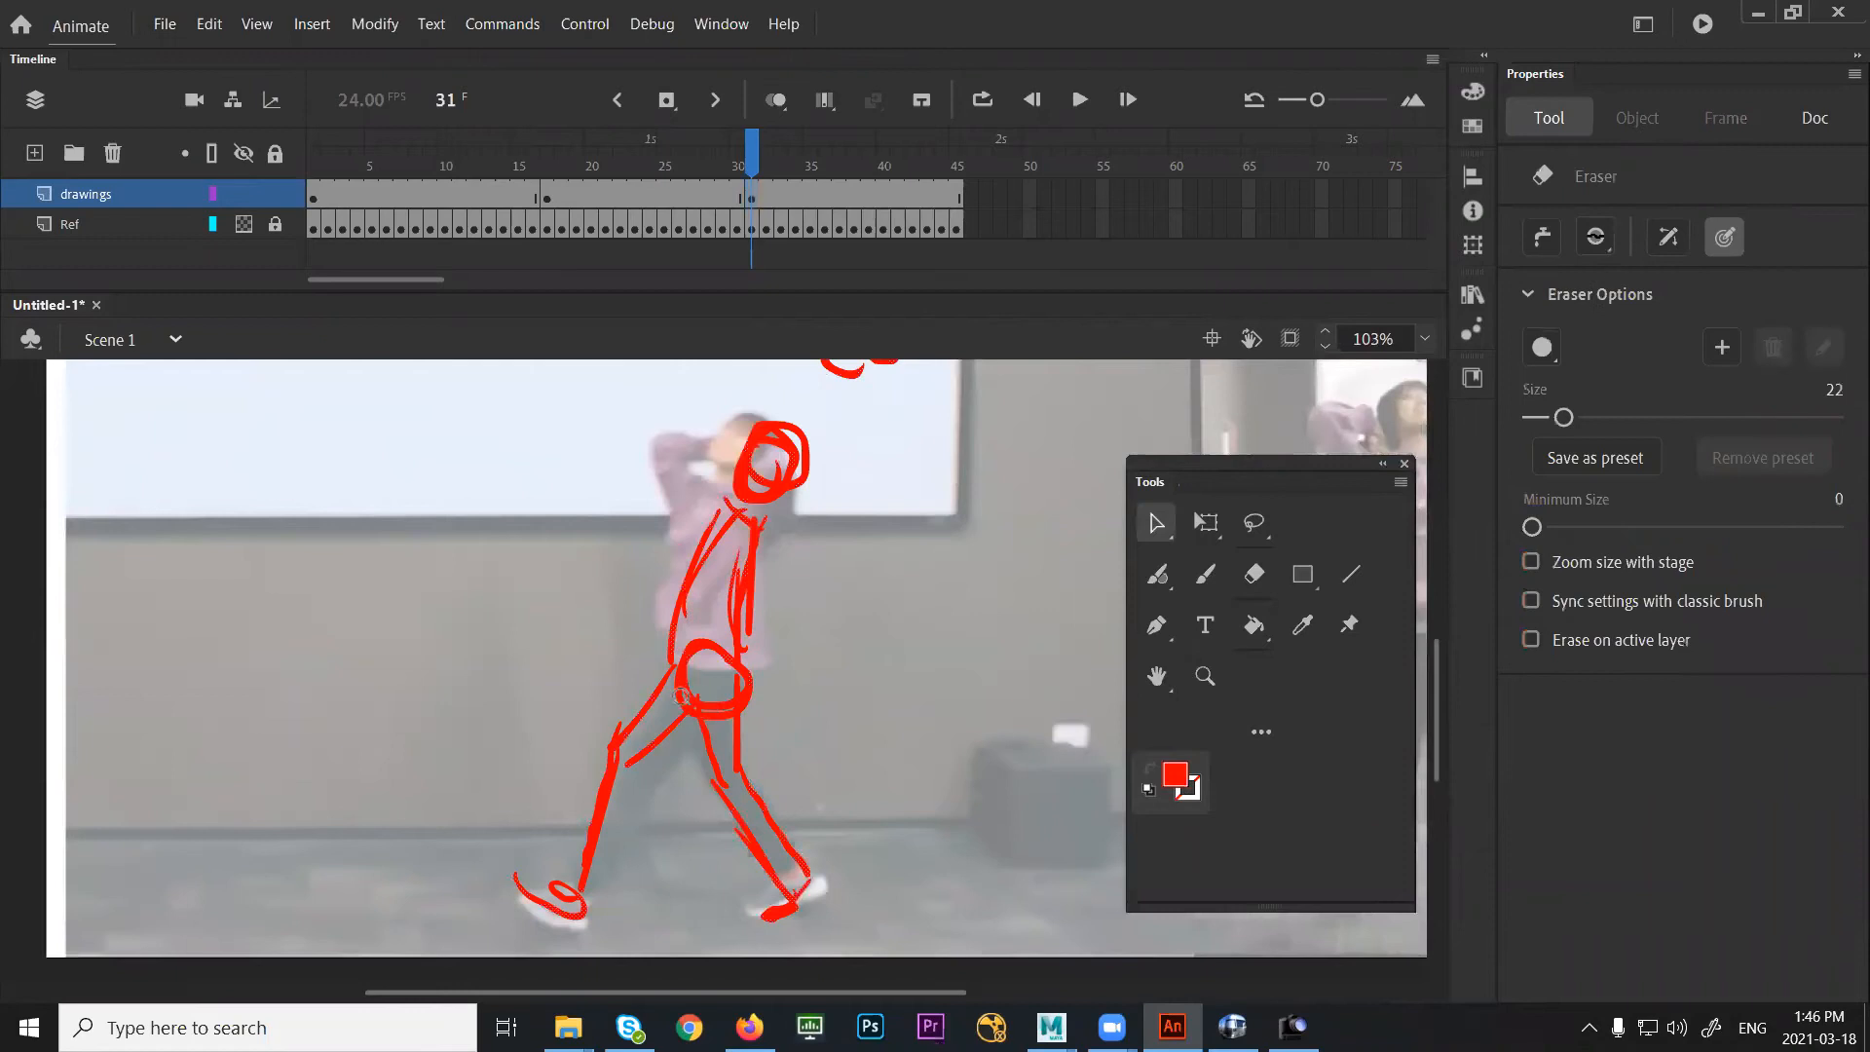
pyautogui.moveTo(697, 712)
pyautogui.mouseDown()
pyautogui.moveTo(701, 695)
pyautogui.moveTo(731, 707)
pyautogui.mouseUp()
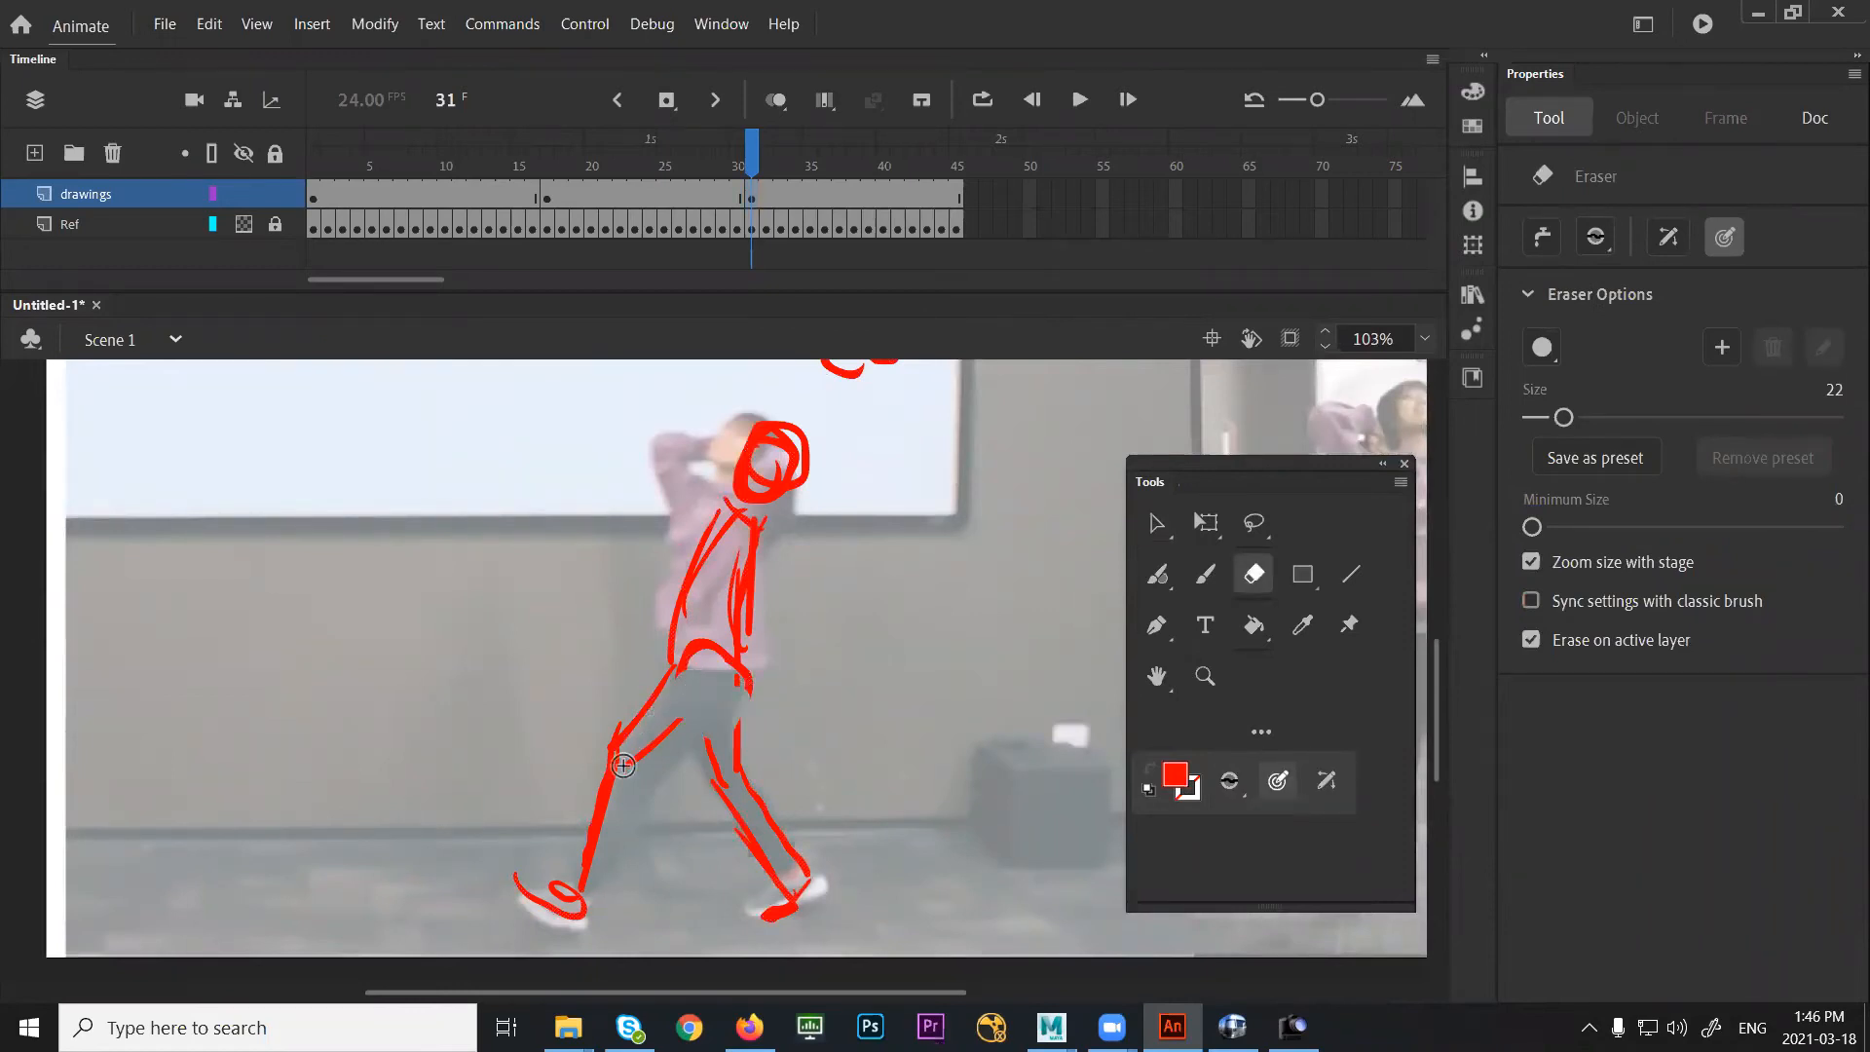
pyautogui.press('b')
pyautogui.moveTo(734, 691); pyautogui.dragTo(663, 740)
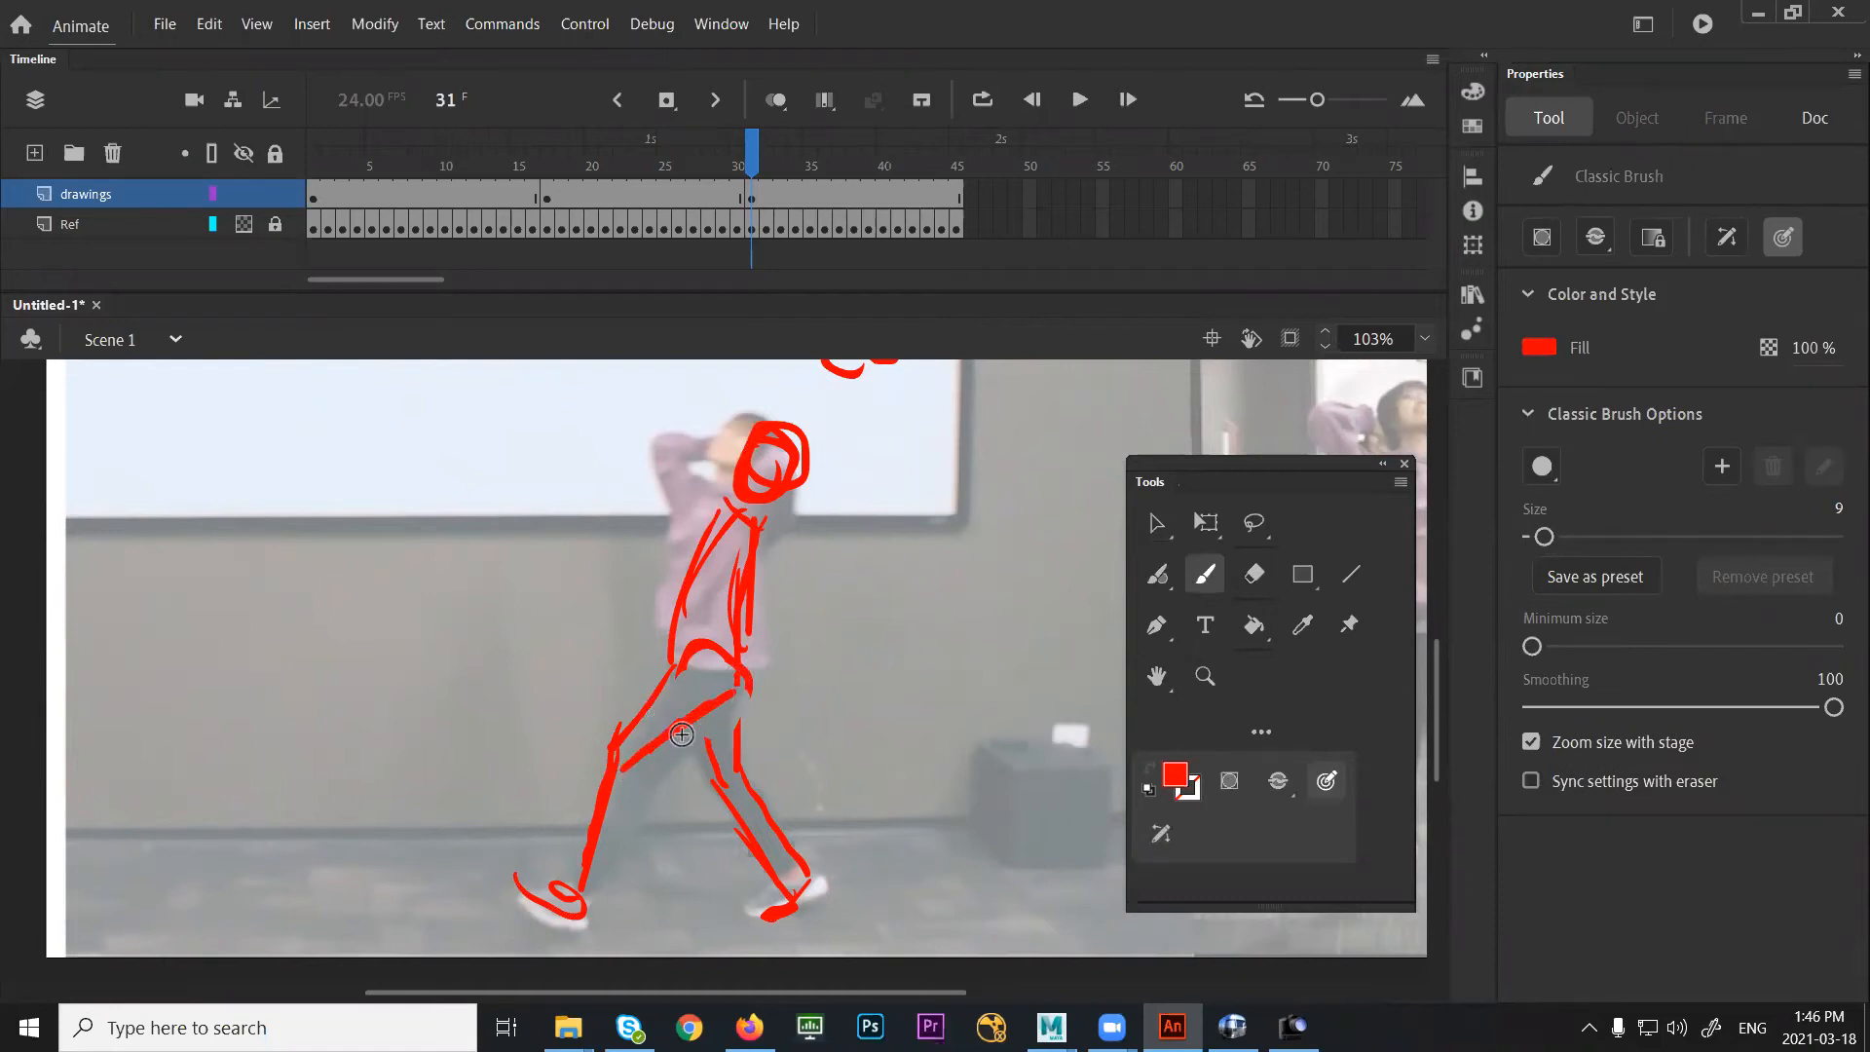
# Lasso the stick figure's front leg and foot up to the hip on frame 31 and delete them
pyautogui.click(1255, 526)
pyautogui.moveTo(764, 688); pyautogui.dragTo(487, 920)
pyautogui.moveTo(682, 662); pyautogui.dragTo(764, 688)
pyautogui.press('Delete')
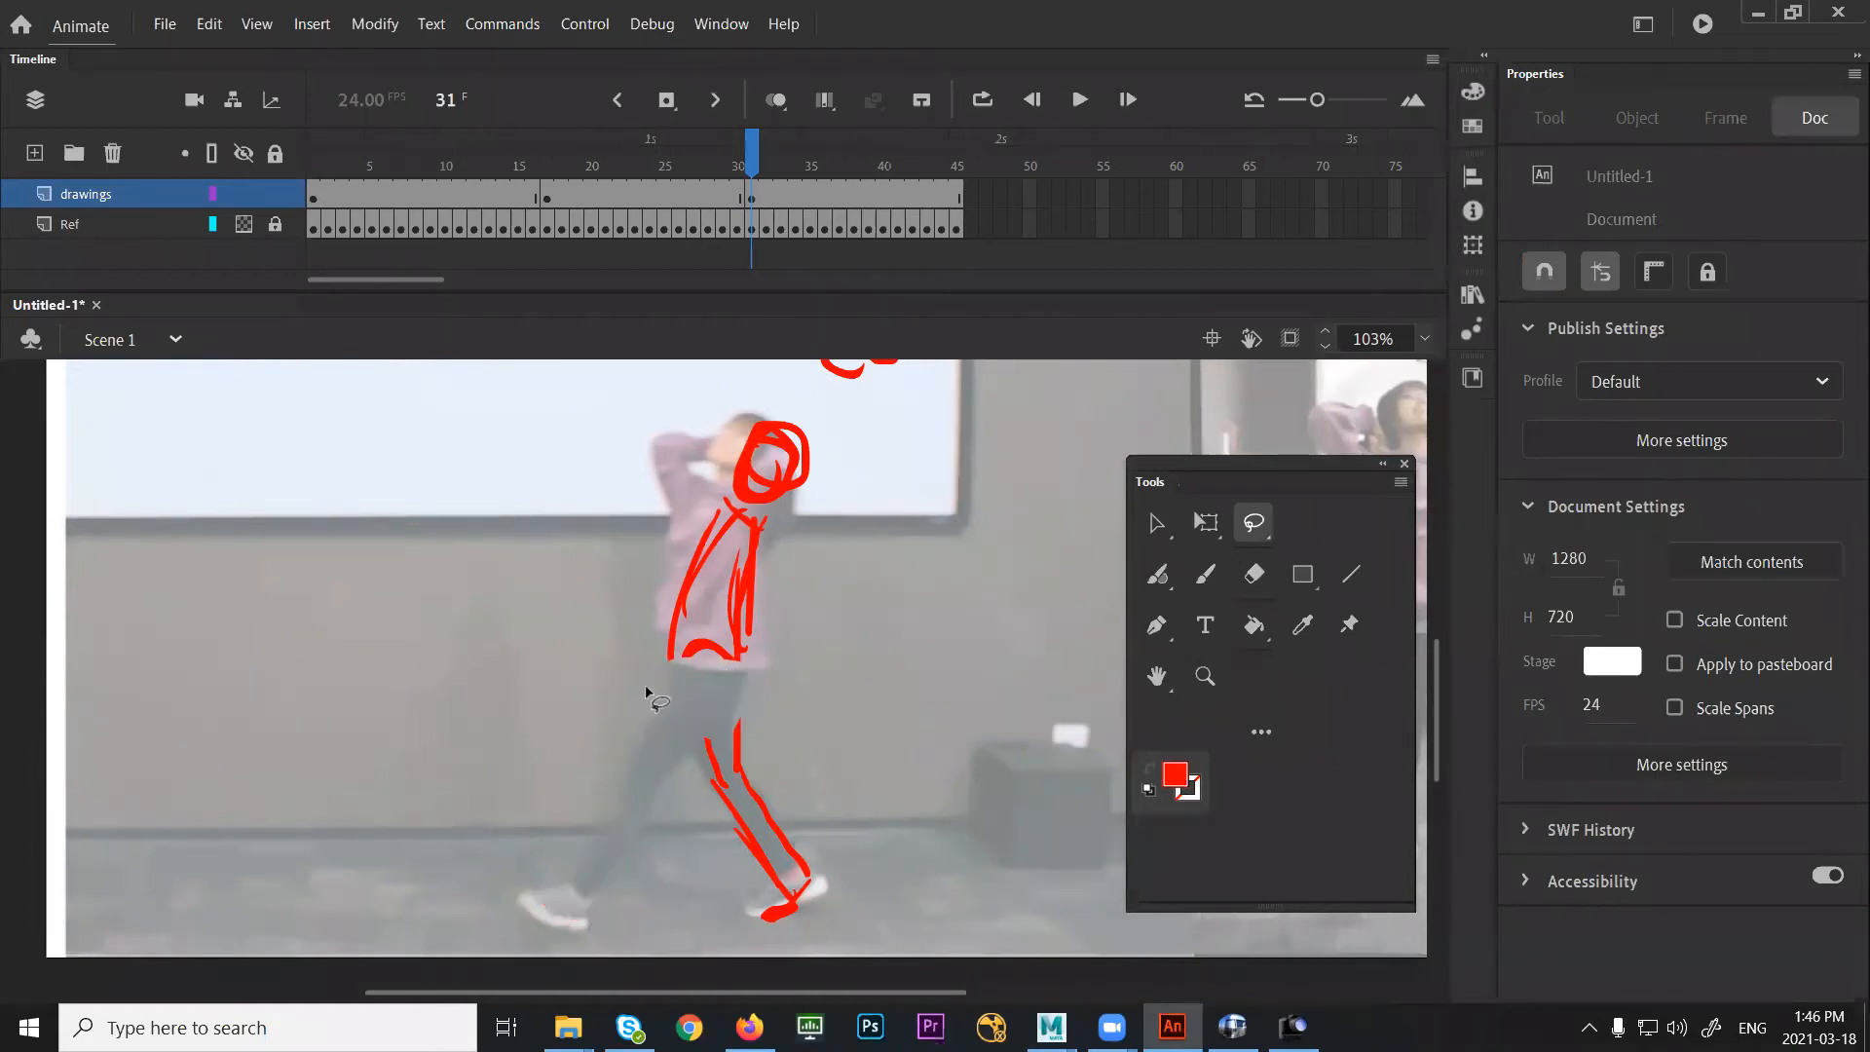
# Brush in a straighter front leg and foot over the walker, and label the front foot L and the back foot R
pyautogui.press('b')
pyautogui.moveTo(513, 891)
pyautogui.mouseDown()
pyautogui.moveTo(582, 914)
pyautogui.moveTo(650, 771)
pyautogui.mouseUp()
pyautogui.moveTo(723, 699); pyautogui.dragTo(597, 865)
pyautogui.moveTo(670, 676); pyautogui.dragTo(524, 886)
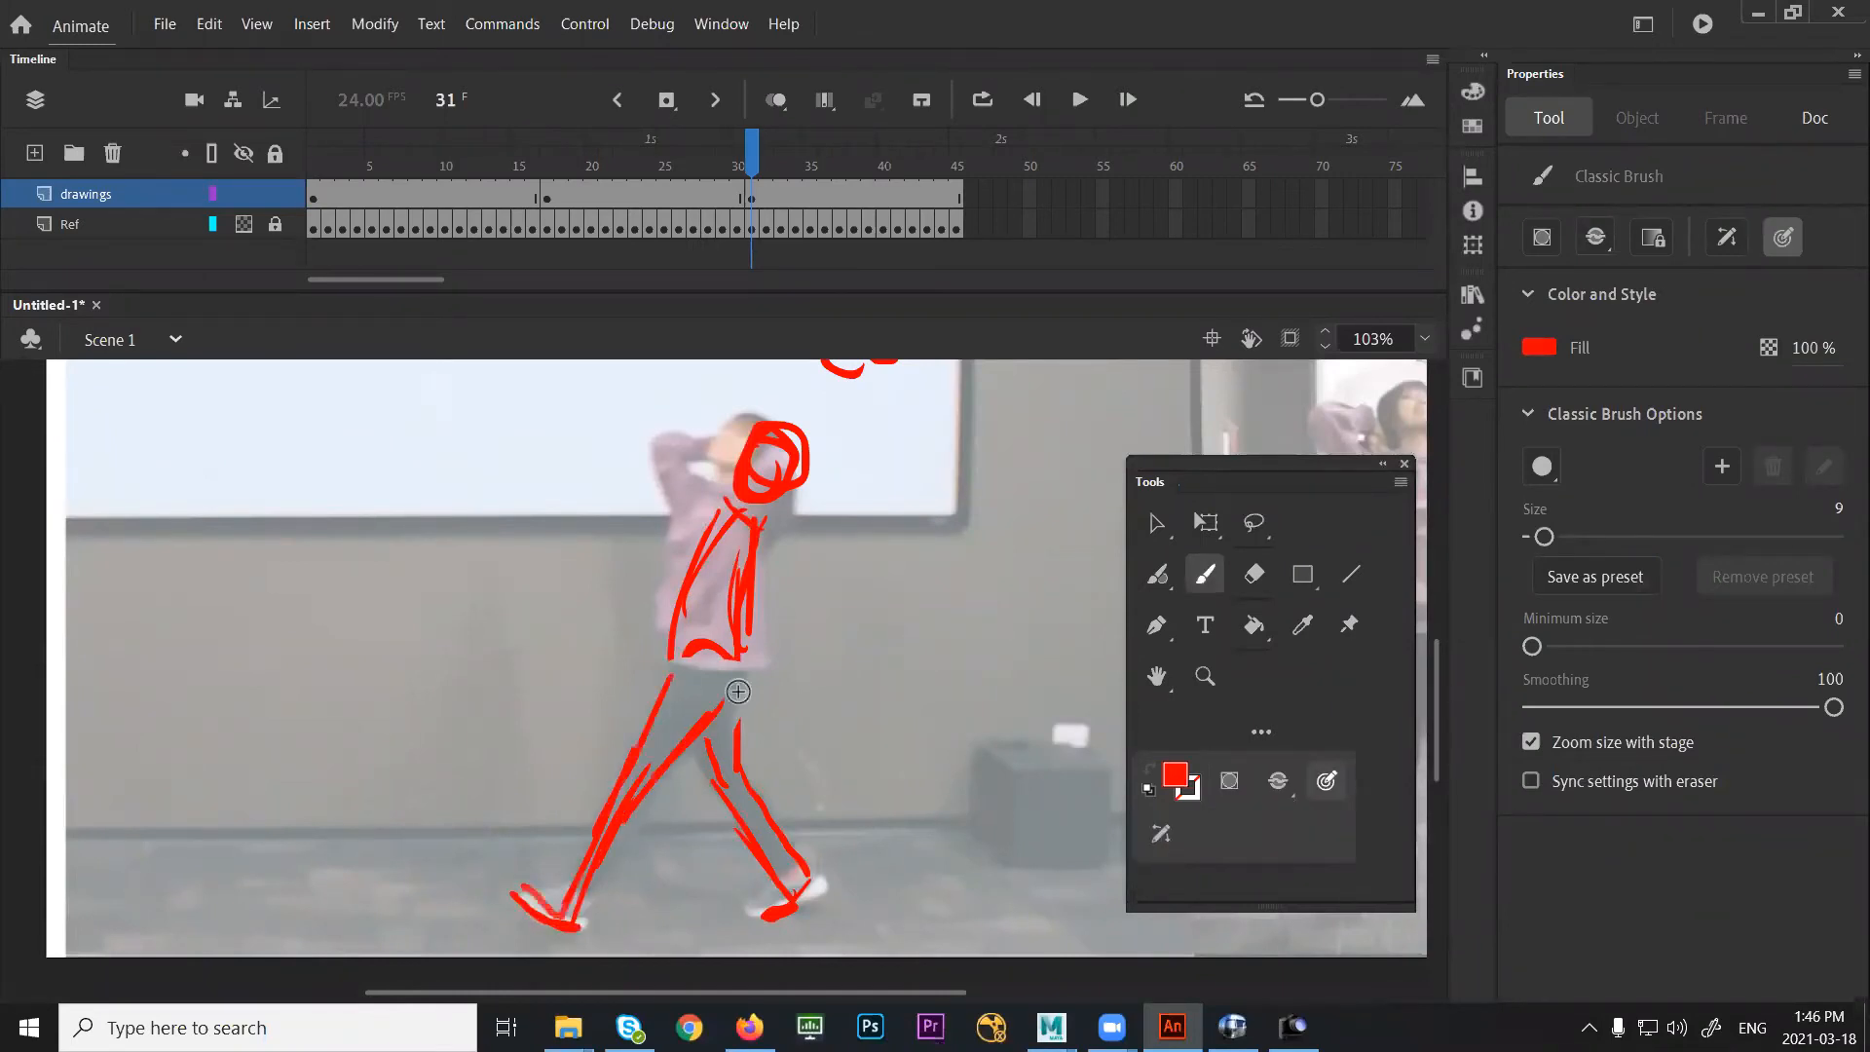
pyautogui.moveTo(750, 672); pyautogui.dragTo(695, 740)
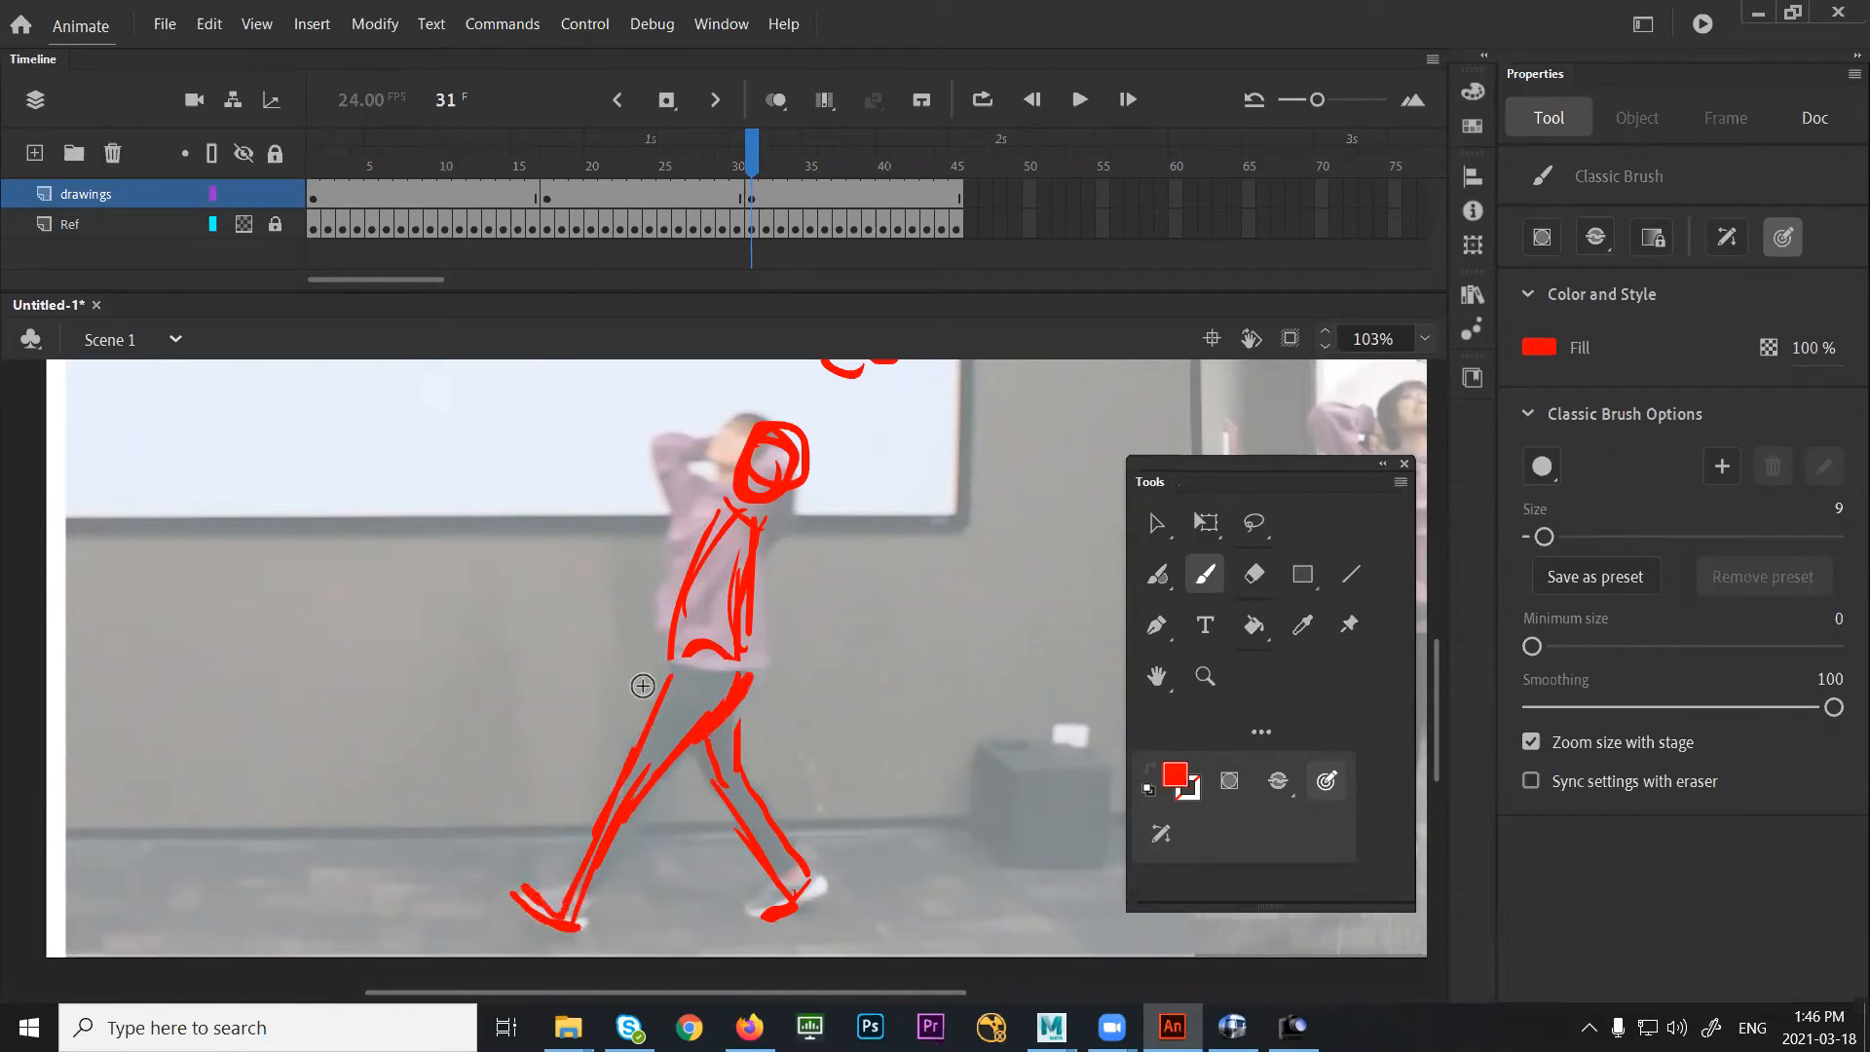
pyautogui.moveTo(437, 887); pyautogui.dragTo(459, 917)
pyautogui.moveTo(857, 896); pyautogui.dragTo(888, 923)
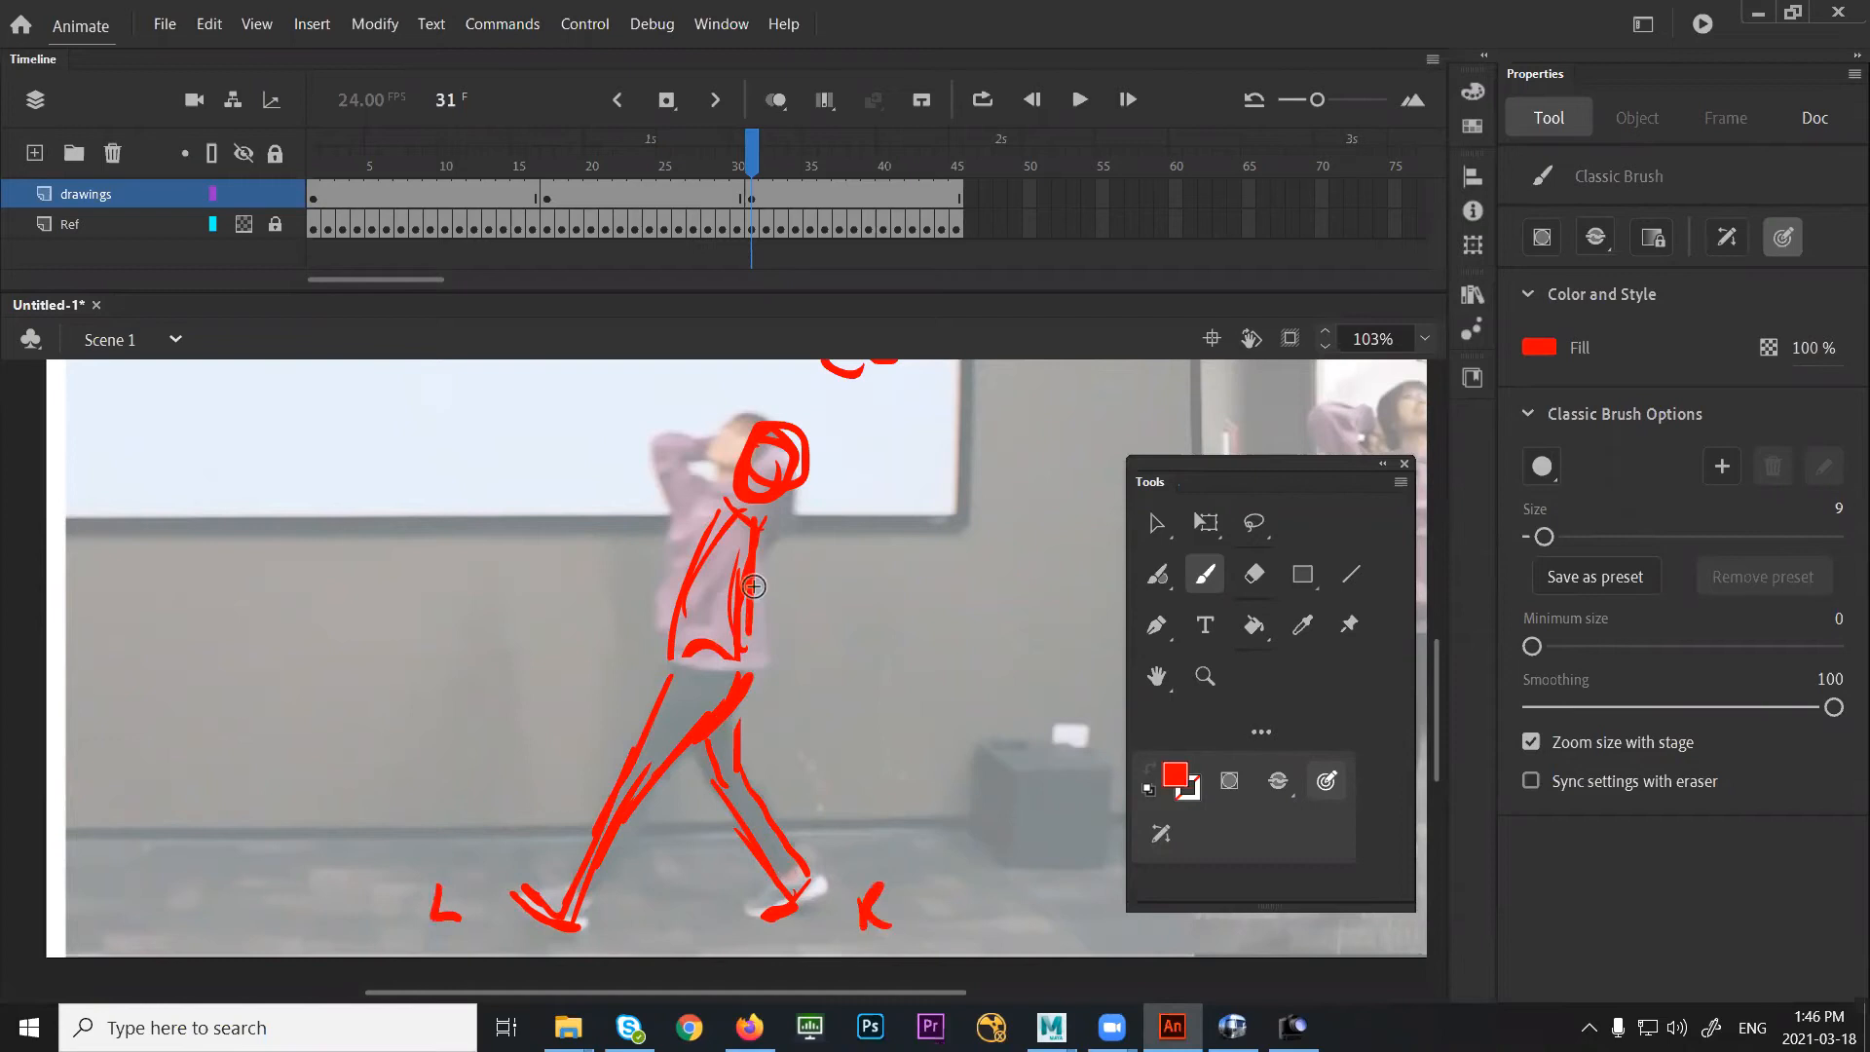
# Rework the upper body to match the walker: redraw the torso and raised arms, and replace the head with a tilted one and direction arrow
pyautogui.moveTo(672, 654); pyautogui.dragTo(689, 544)
pyautogui.moveTo(670, 620)
pyautogui.mouseDown()
pyautogui.moveTo(696, 516)
pyautogui.moveTo(759, 509)
pyautogui.moveTo(663, 417)
pyautogui.moveTo(697, 472)
pyautogui.mouseUp()
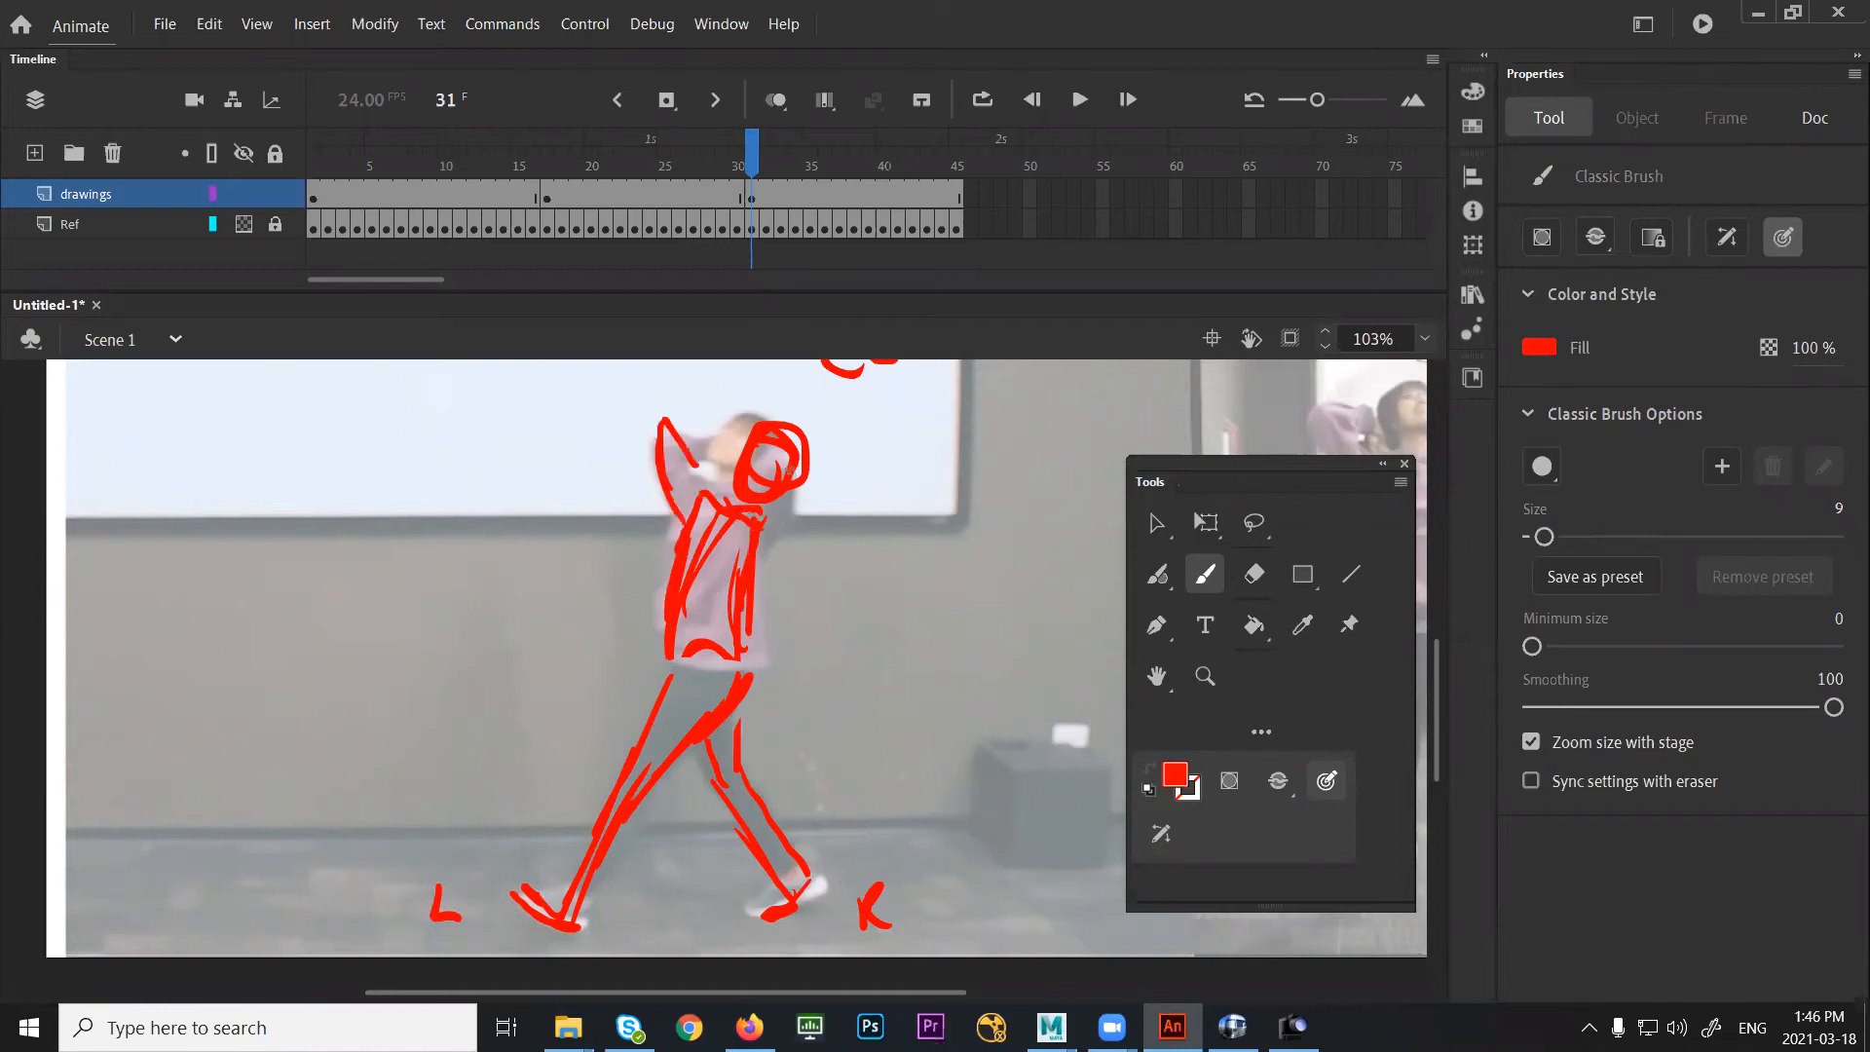
pyautogui.press('e')
pyautogui.moveTo(757, 479)
pyautogui.mouseDown()
pyautogui.moveTo(809, 443)
pyautogui.moveTo(734, 492)
pyautogui.moveTo(732, 444)
pyautogui.mouseUp()
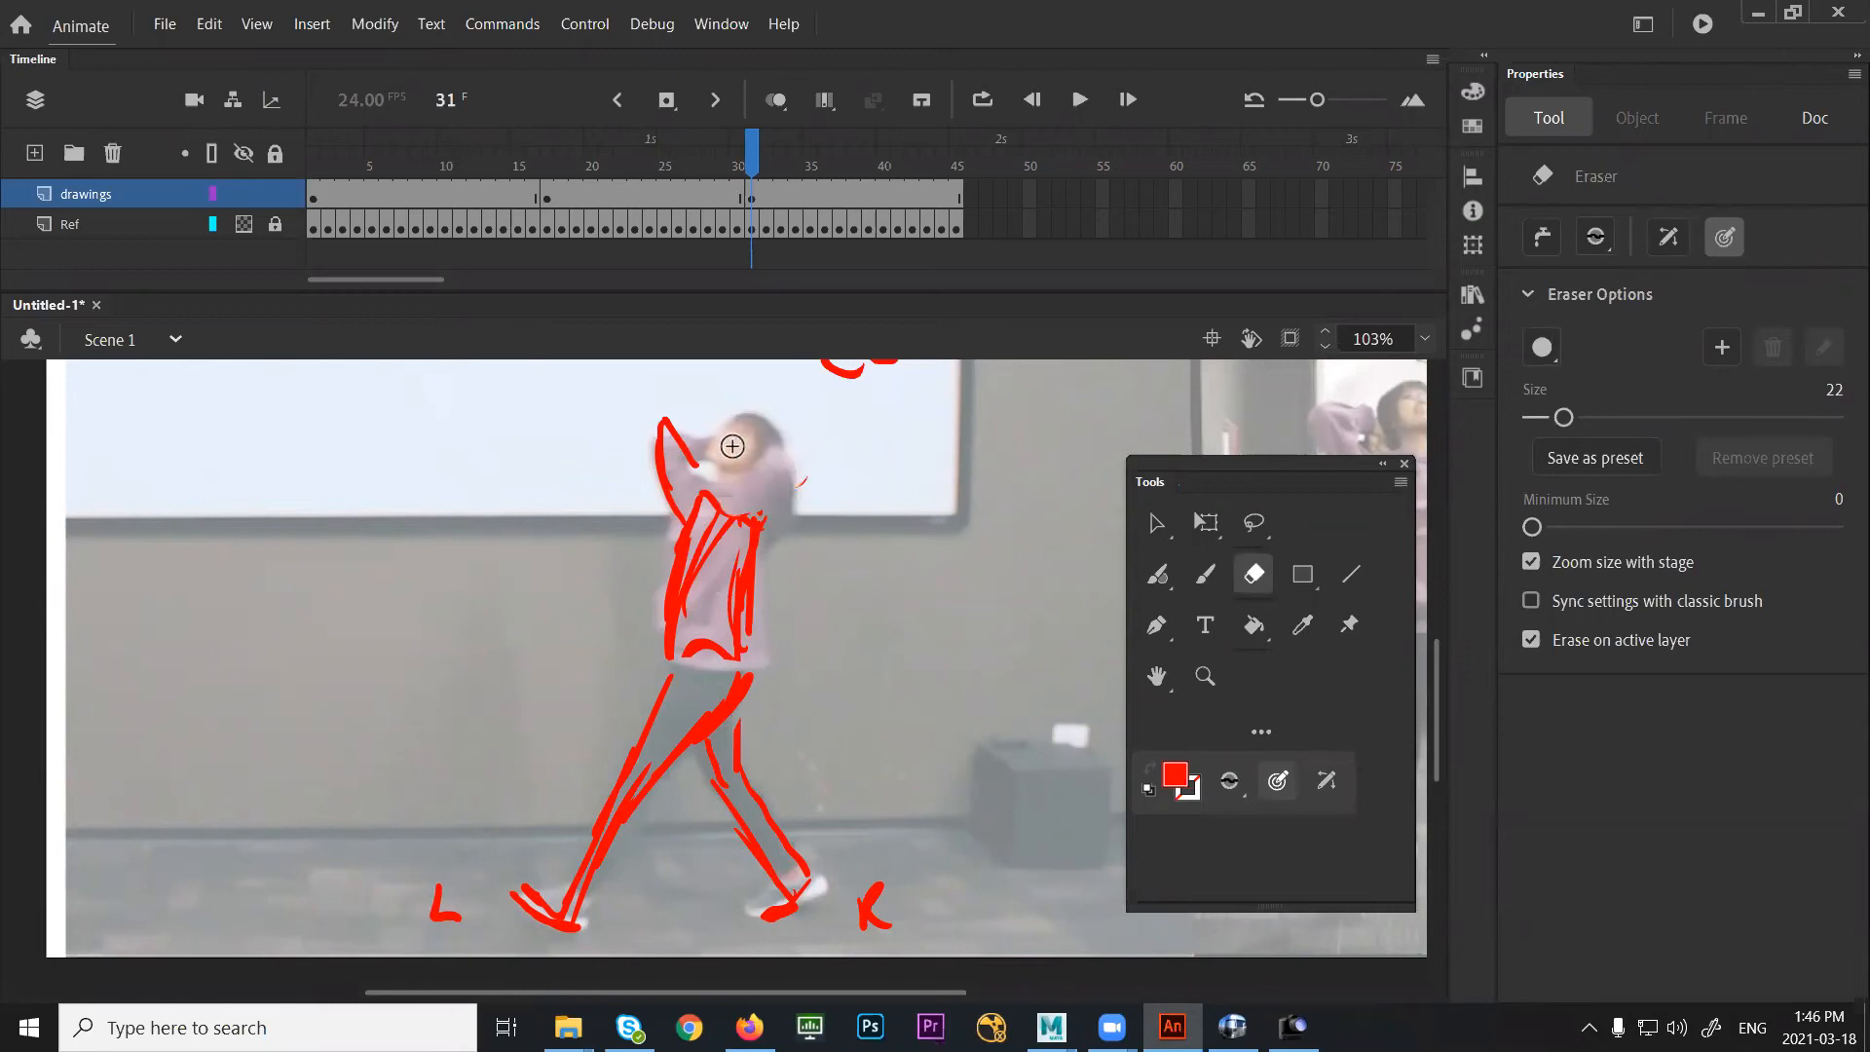
pyautogui.press('b')
pyautogui.moveTo(784, 445); pyautogui.dragTo(696, 478)
pyautogui.moveTo(791, 439); pyautogui.dragTo(762, 518)
pyautogui.moveTo(758, 419)
pyautogui.mouseDown()
pyautogui.moveTo(722, 459)
pyautogui.moveTo(762, 429)
pyautogui.mouseUp()
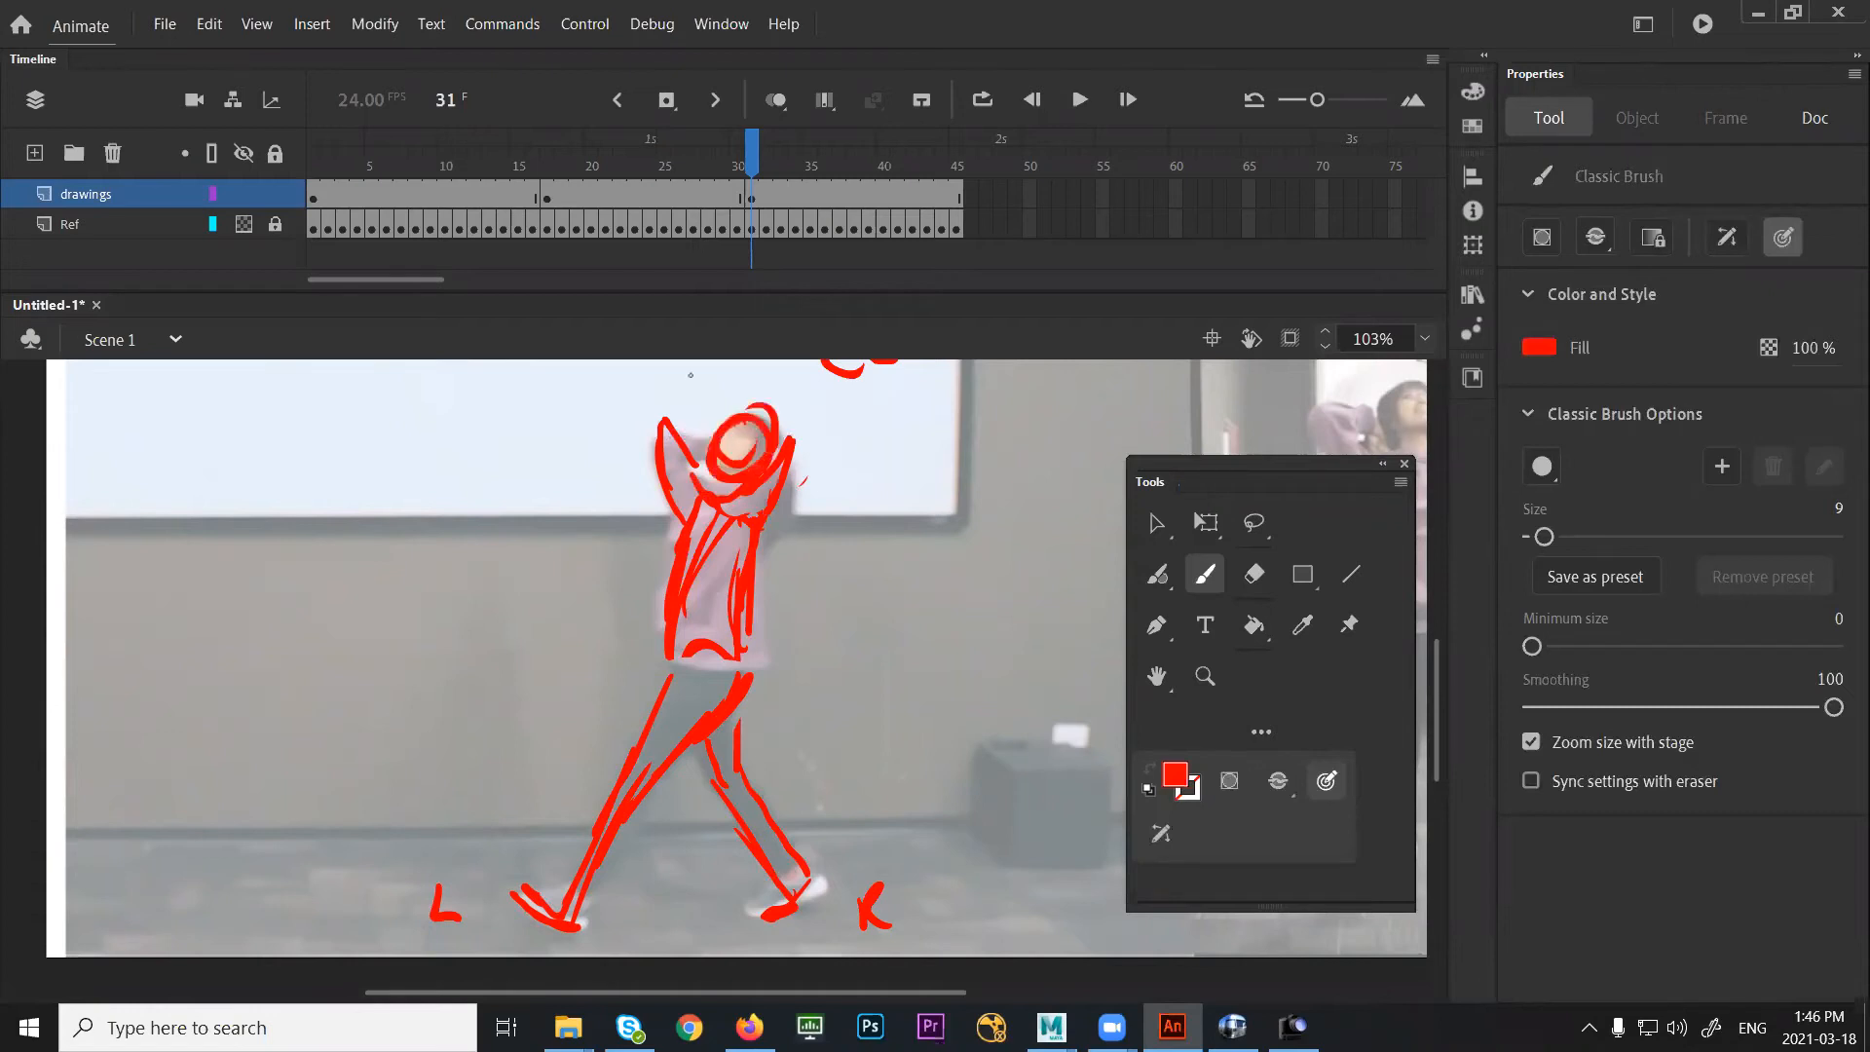
pyautogui.moveTo(712, 393); pyautogui.dragTo(706, 421)
# Add dashed vertical lines above the front foot and beside the body, plus arrows for the foot's and torso's directions
pyautogui.press('z')
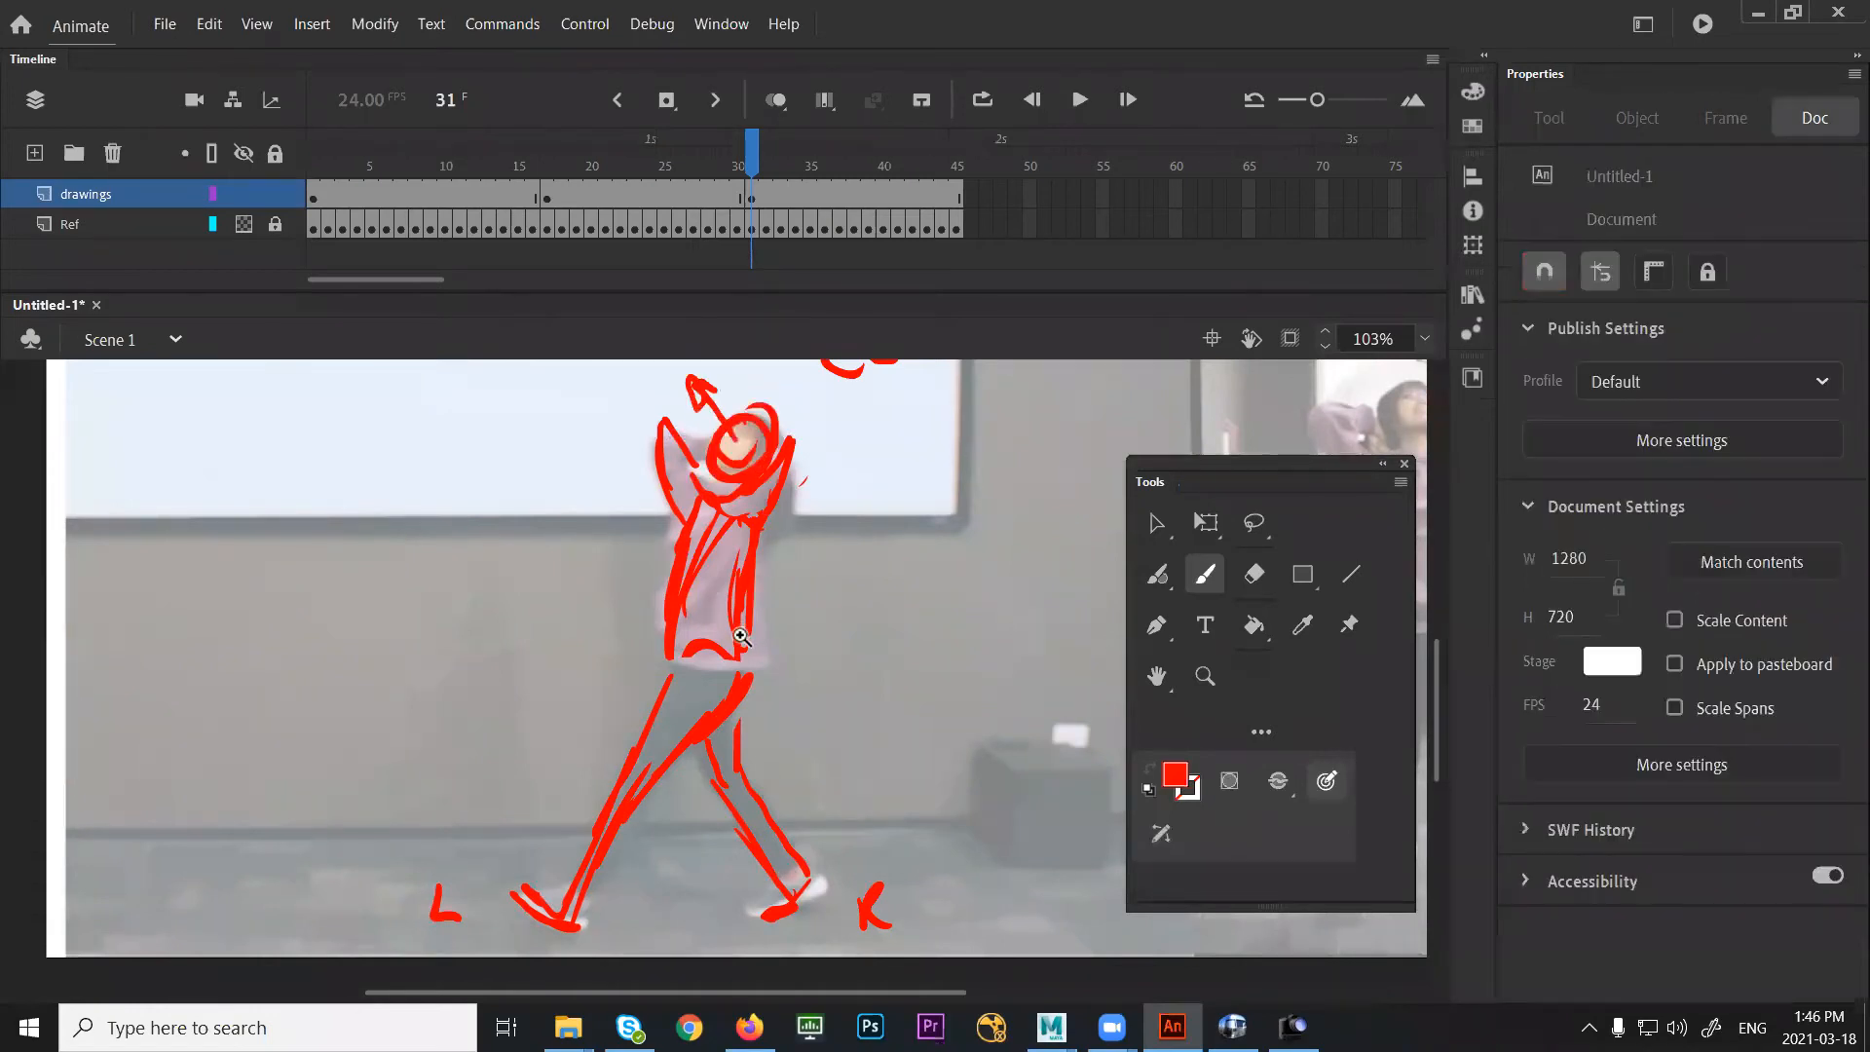
pyautogui.keyDown('alt'); pyautogui.click(768, 680); pyautogui.keyUp('alt')
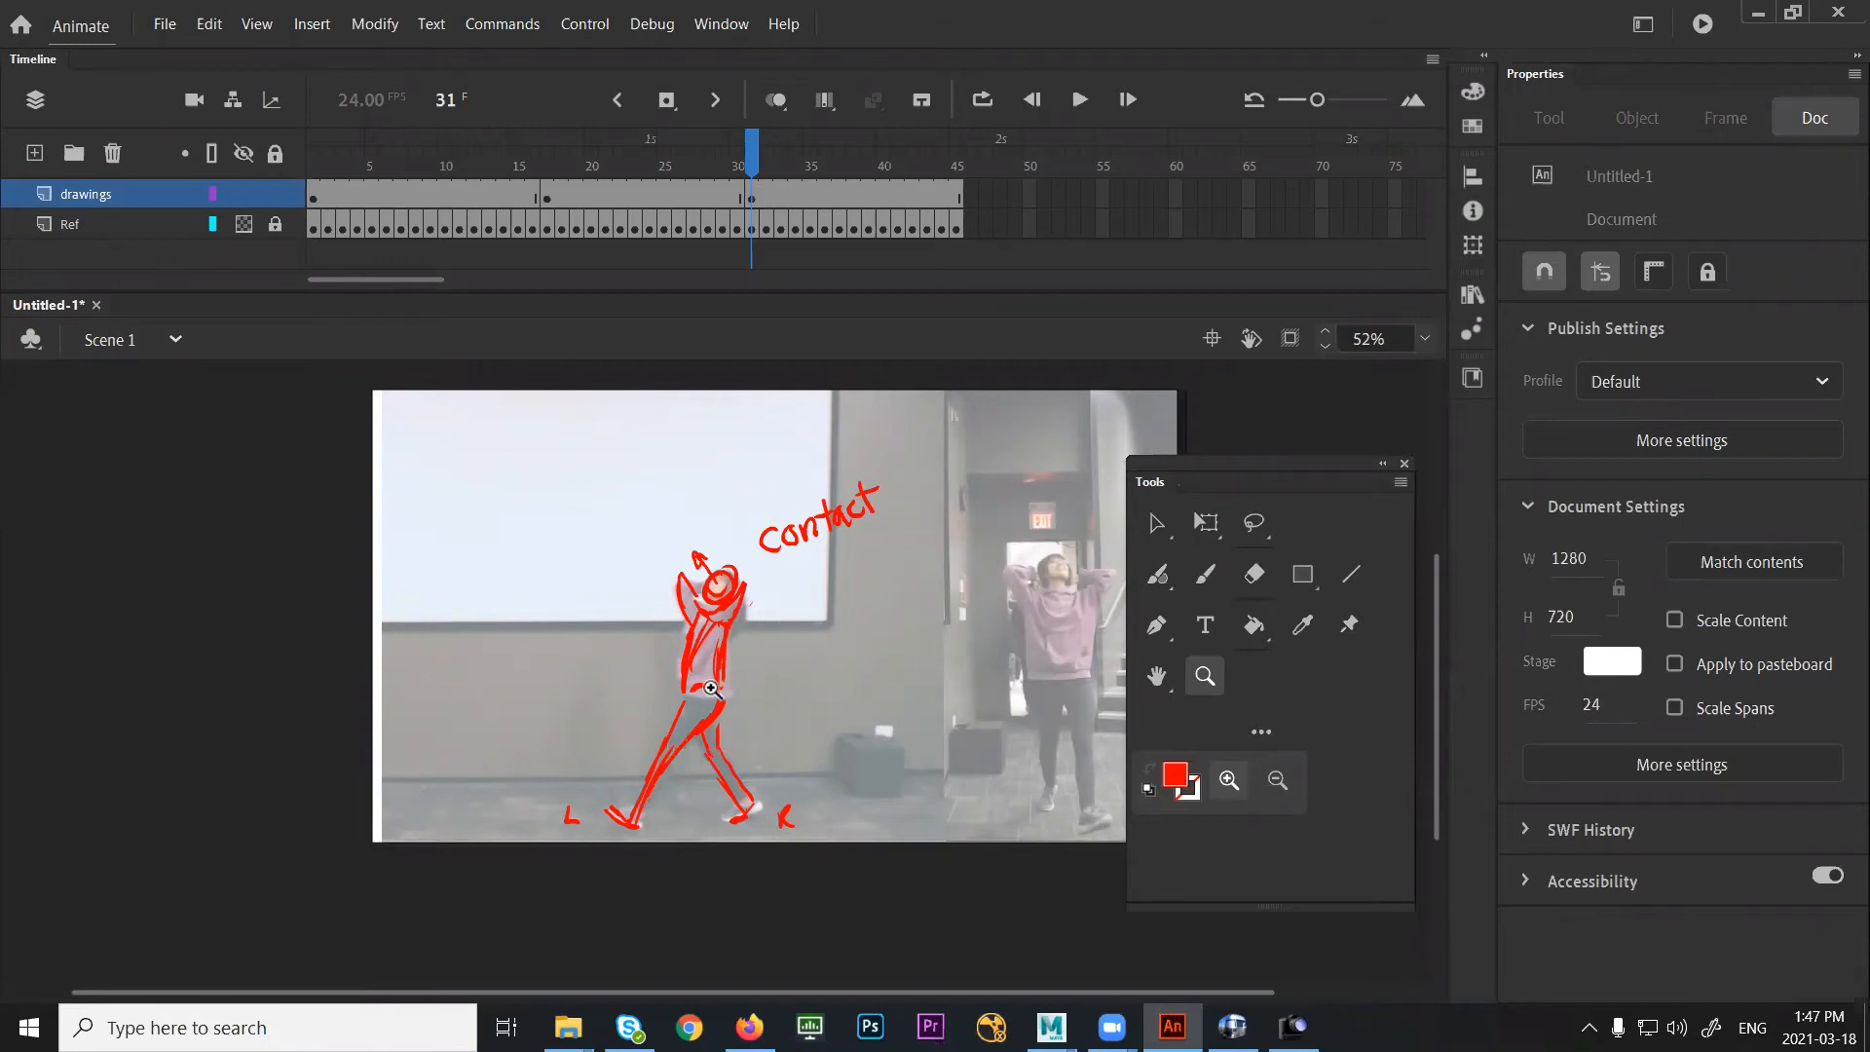
pyautogui.press('b')
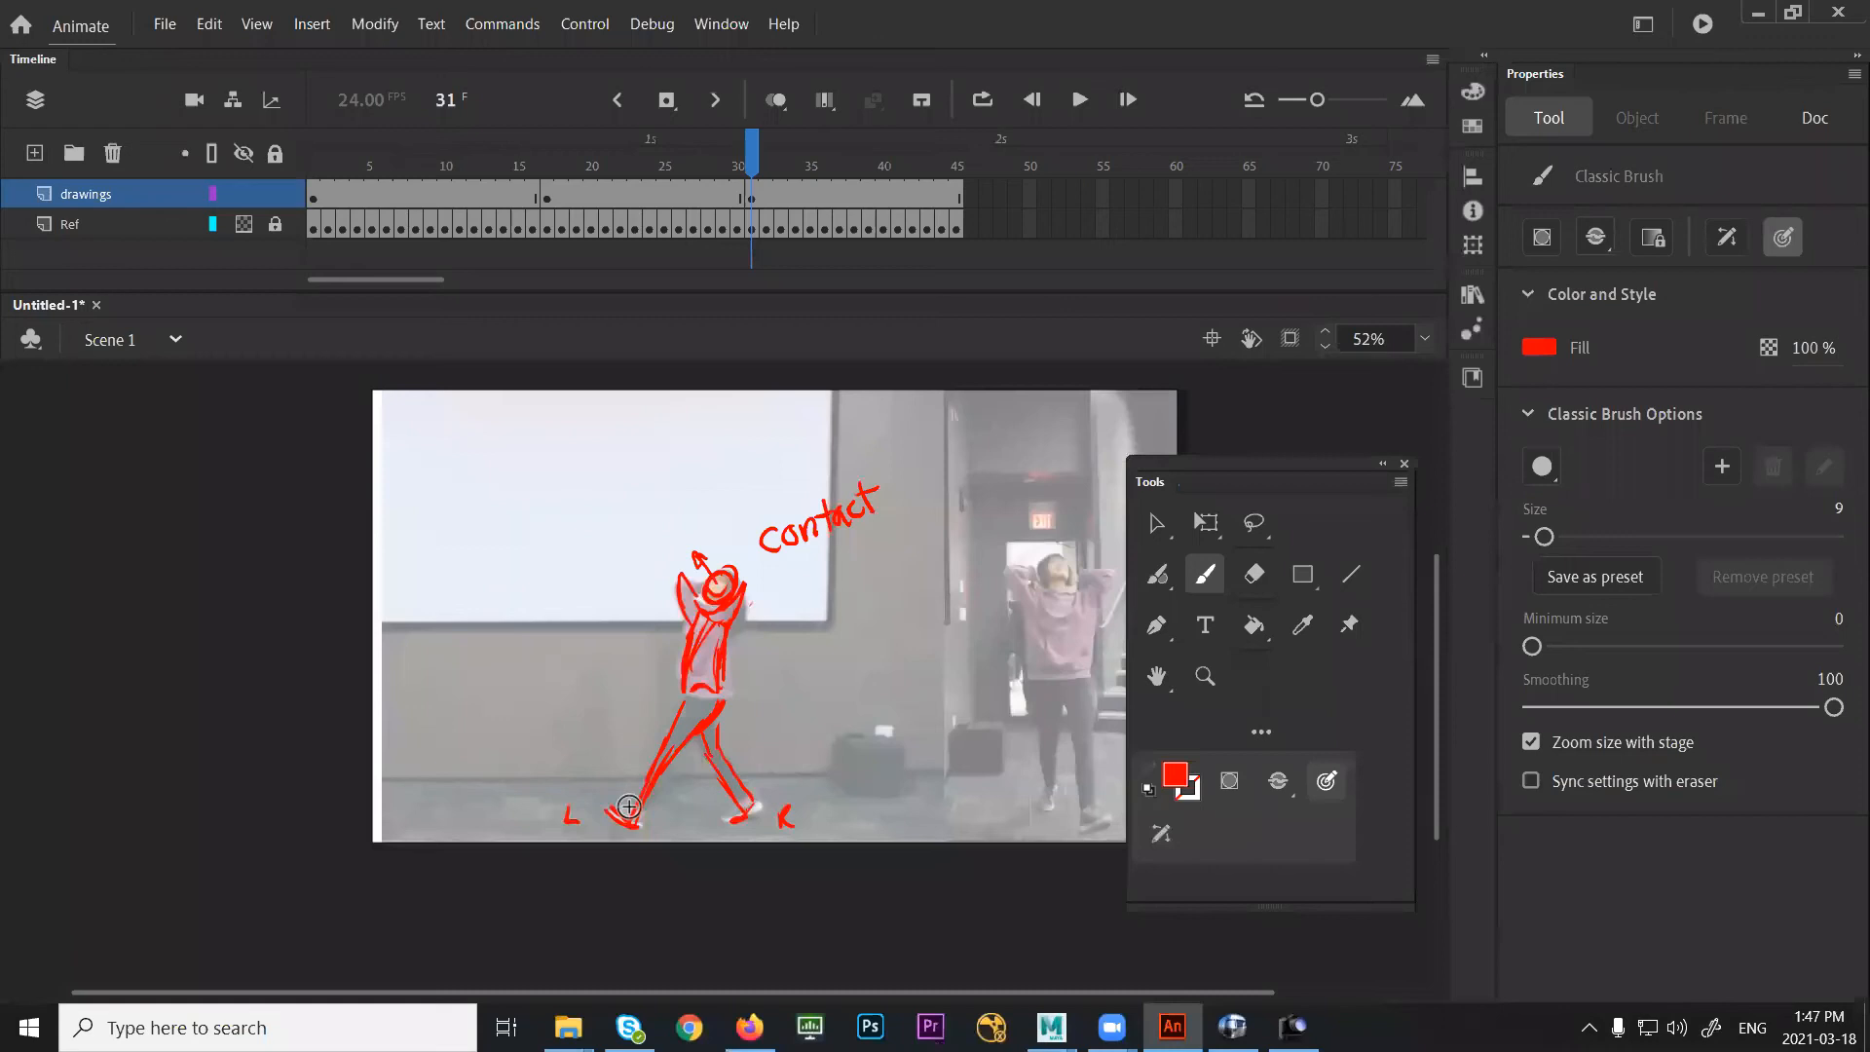
pyautogui.moveTo(623, 786); pyautogui.dragTo(623, 751)
pyautogui.moveTo(624, 726); pyautogui.dragTo(624, 716)
pyautogui.moveTo(624, 689); pyautogui.dragTo(623, 681)
pyautogui.moveTo(616, 604)
pyautogui.mouseDown()
pyautogui.moveTo(619, 565)
pyautogui.moveTo(675, 614)
pyautogui.moveTo(672, 662)
pyautogui.mouseUp()
pyautogui.moveTo(680, 788); pyautogui.dragTo(671, 711)
pyautogui.moveTo(611, 816); pyautogui.dragTo(697, 821)
pyautogui.moveTo(739, 700); pyautogui.dragTo(774, 617)
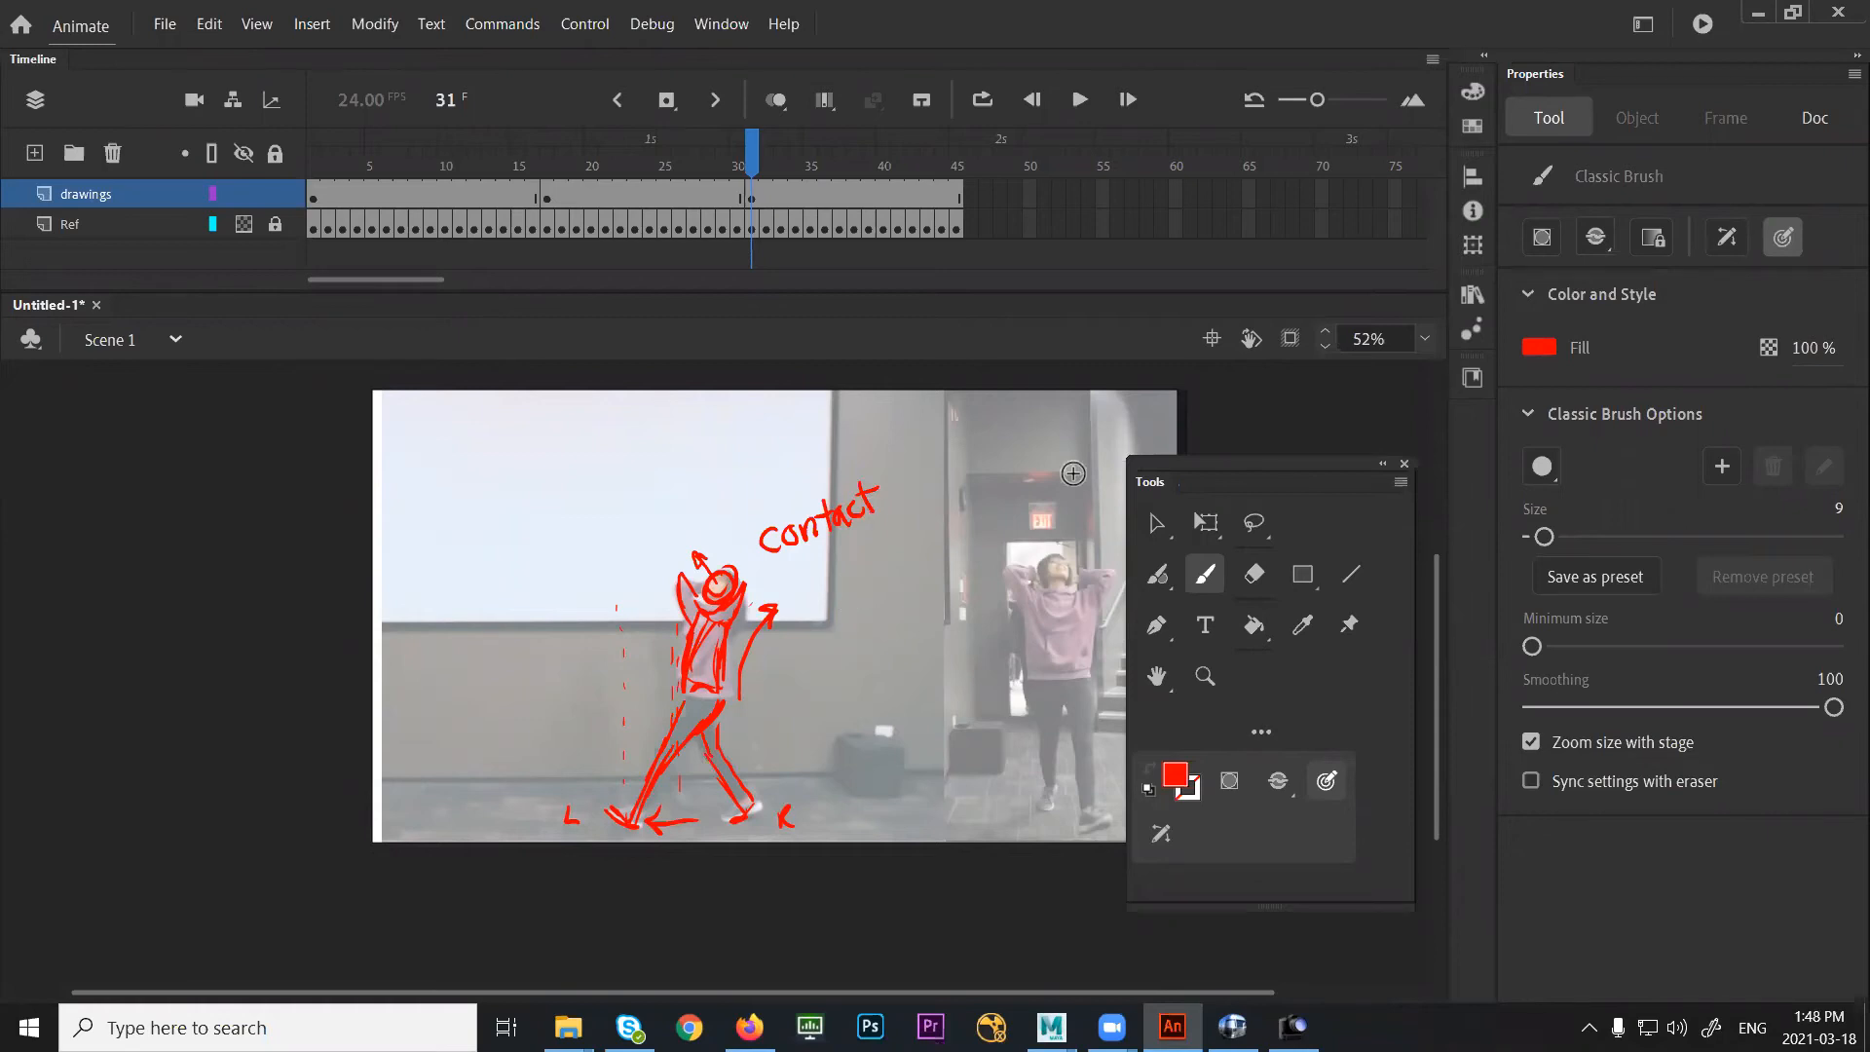
# Move the tools clear of the front-view walker, trace its legs and feet, and draw a dashed vertical centre line between them
pyautogui.moveTo(1250, 468); pyautogui.dragTo(1344, 438)
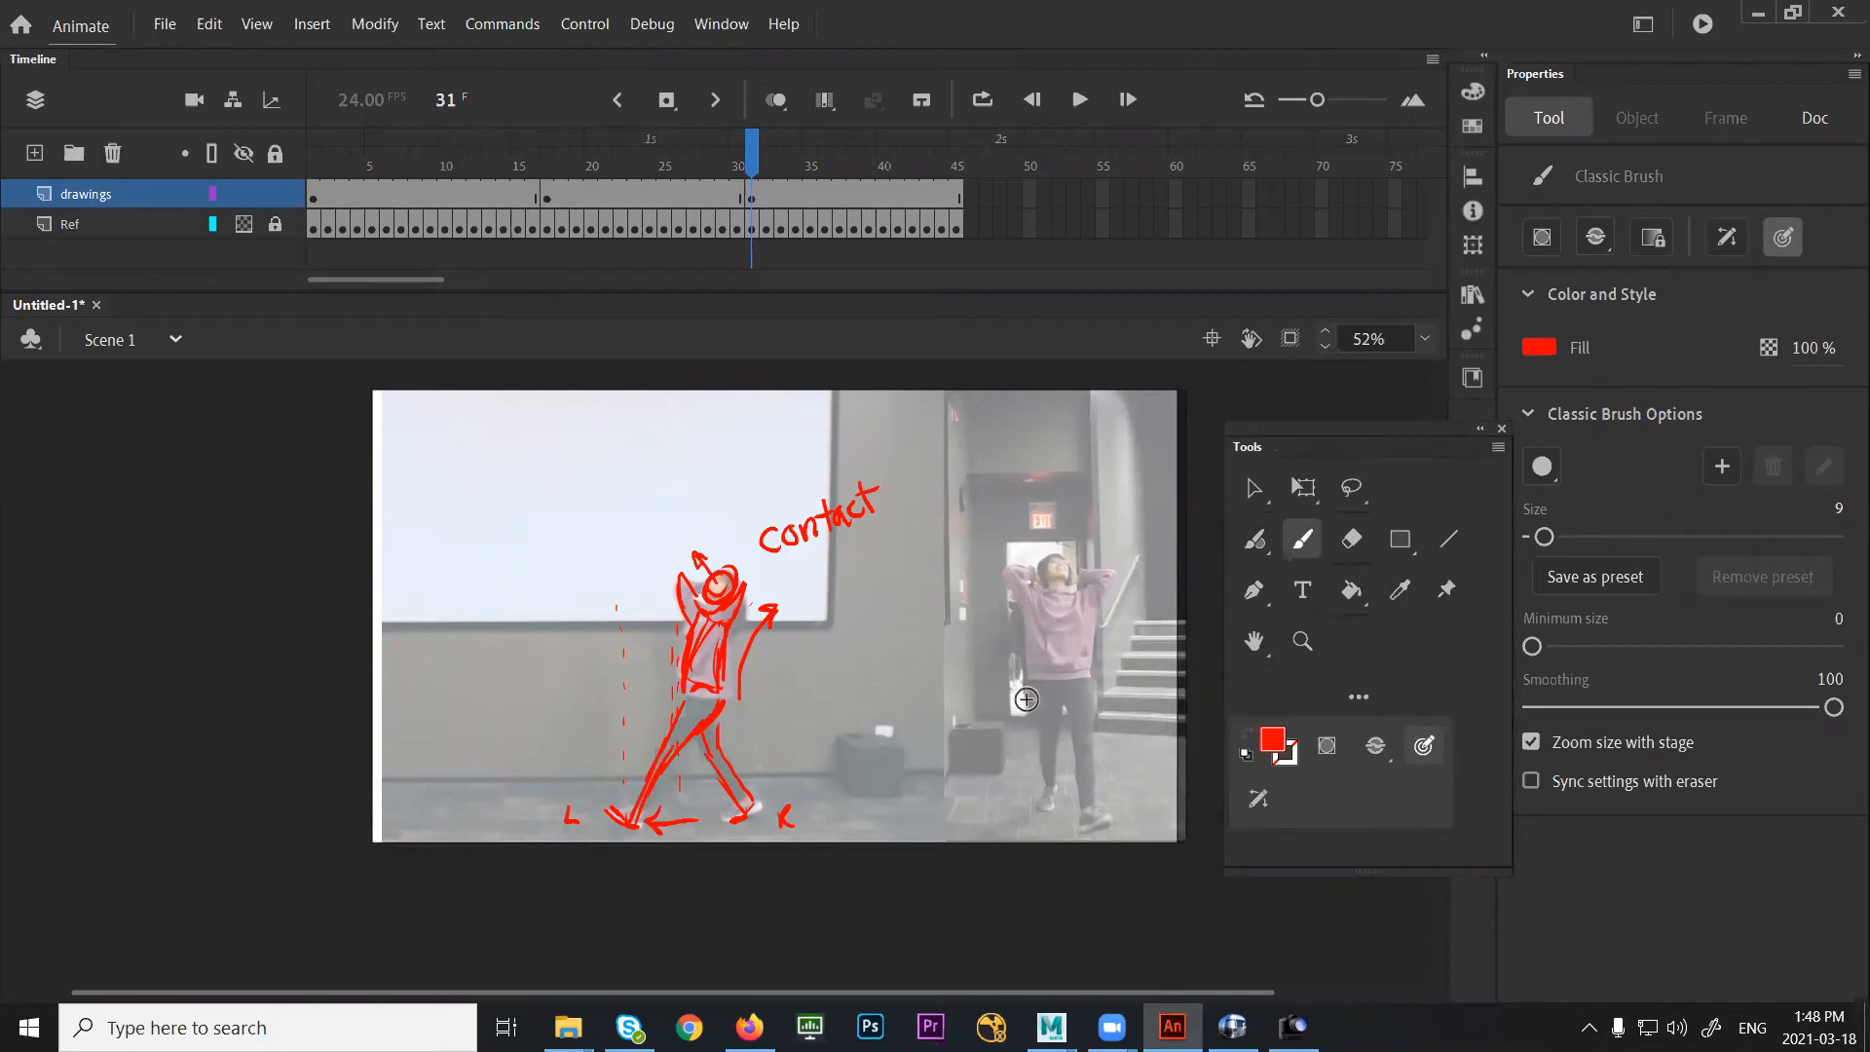
pyautogui.moveTo(1024, 674); pyautogui.dragTo(1044, 770)
pyautogui.moveTo(1058, 691); pyautogui.dragTo(1046, 787)
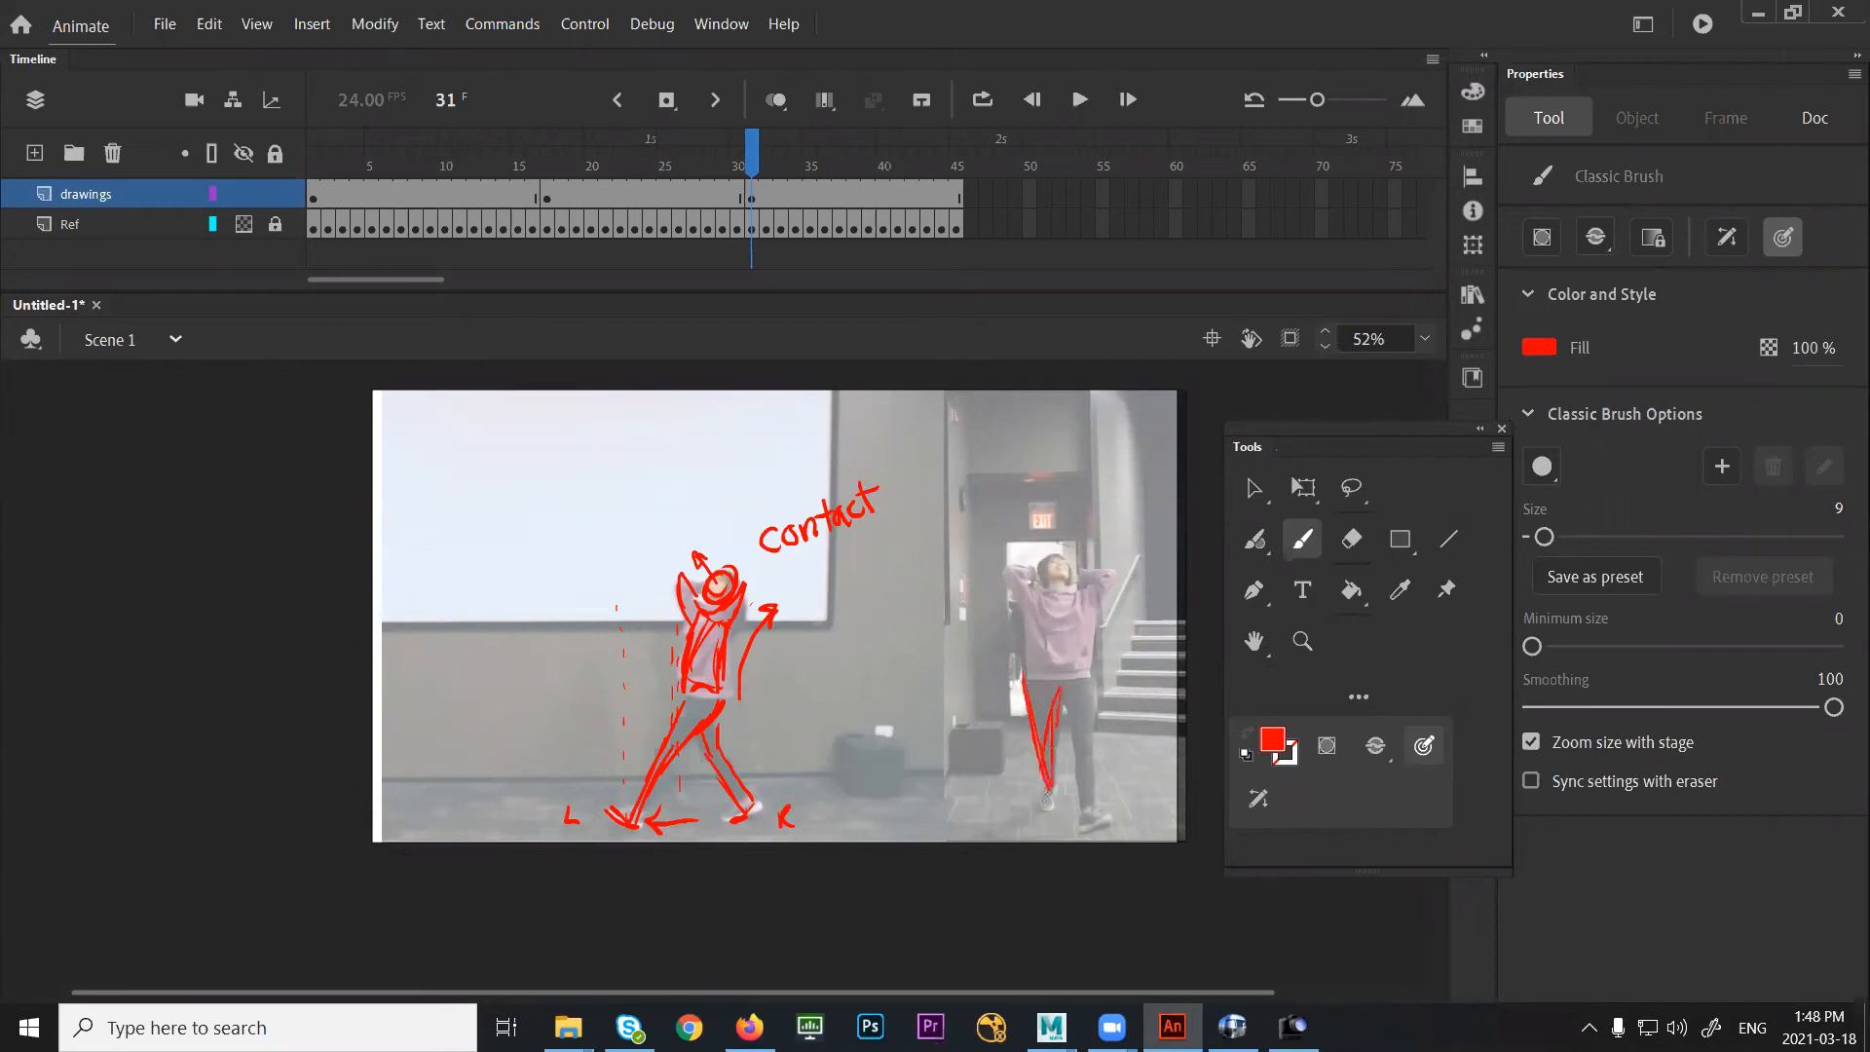
pyautogui.moveTo(1061, 682); pyautogui.dragTo(1076, 808)
pyautogui.moveTo(1090, 665)
pyautogui.mouseDown()
pyautogui.moveTo(1079, 826)
pyautogui.moveTo(1104, 808)
pyautogui.moveTo(1086, 801)
pyautogui.mouseUp()
pyautogui.moveTo(1062, 717); pyautogui.dragTo(1063, 732)
pyautogui.moveTo(1064, 744); pyautogui.dragTo(1063, 756)
pyautogui.moveTo(1065, 767); pyautogui.dragTo(1062, 814)
pyautogui.moveTo(1061, 825); pyautogui.dragTo(1062, 835)
pyautogui.moveTo(1061, 857); pyautogui.dragTo(1062, 867)
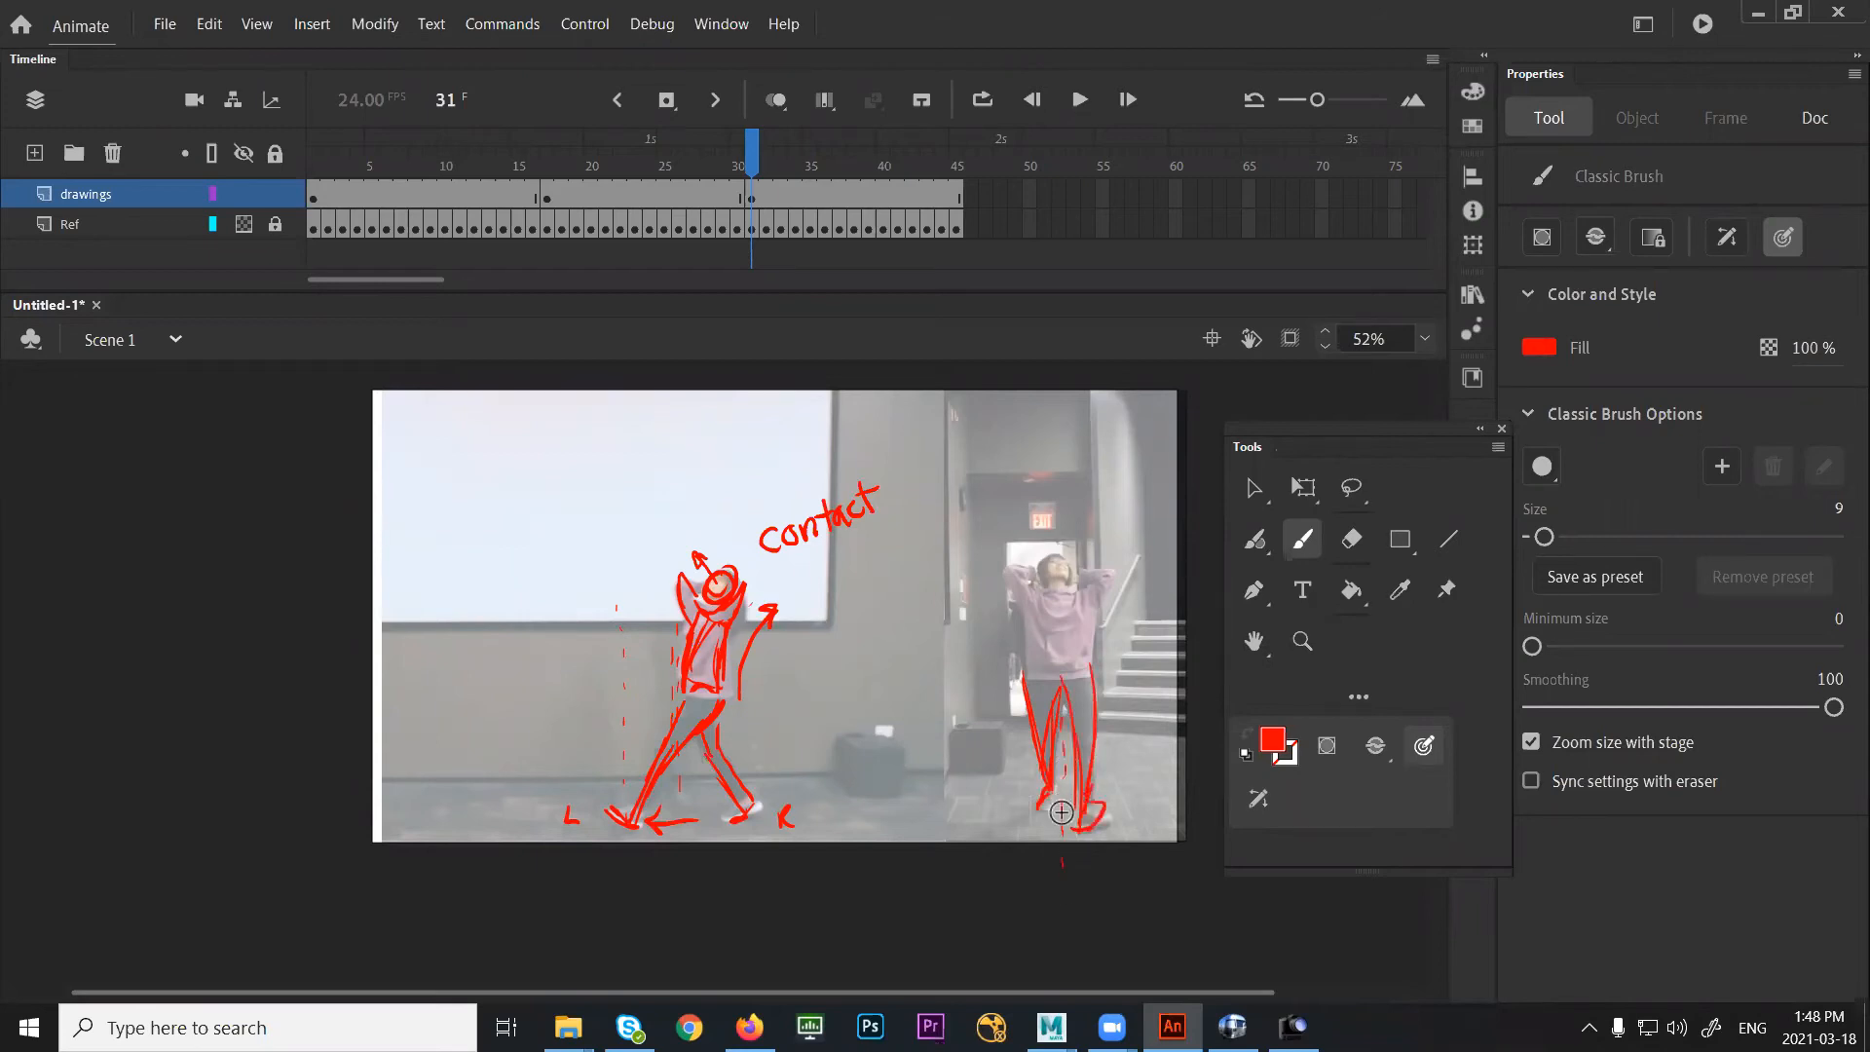
# Sketch the front-view walker's torso, shoulder line, raised arms and head, with arrows showing the lean direction
pyautogui.moveTo(1039, 638); pyautogui.dragTo(1025, 676)
pyautogui.moveTo(1061, 601)
pyautogui.mouseDown()
pyautogui.moveTo(1061, 677)
pyautogui.moveTo(1034, 617)
pyautogui.moveTo(1103, 553)
pyautogui.mouseUp()
pyautogui.moveTo(1059, 678); pyautogui.dragTo(1045, 697)
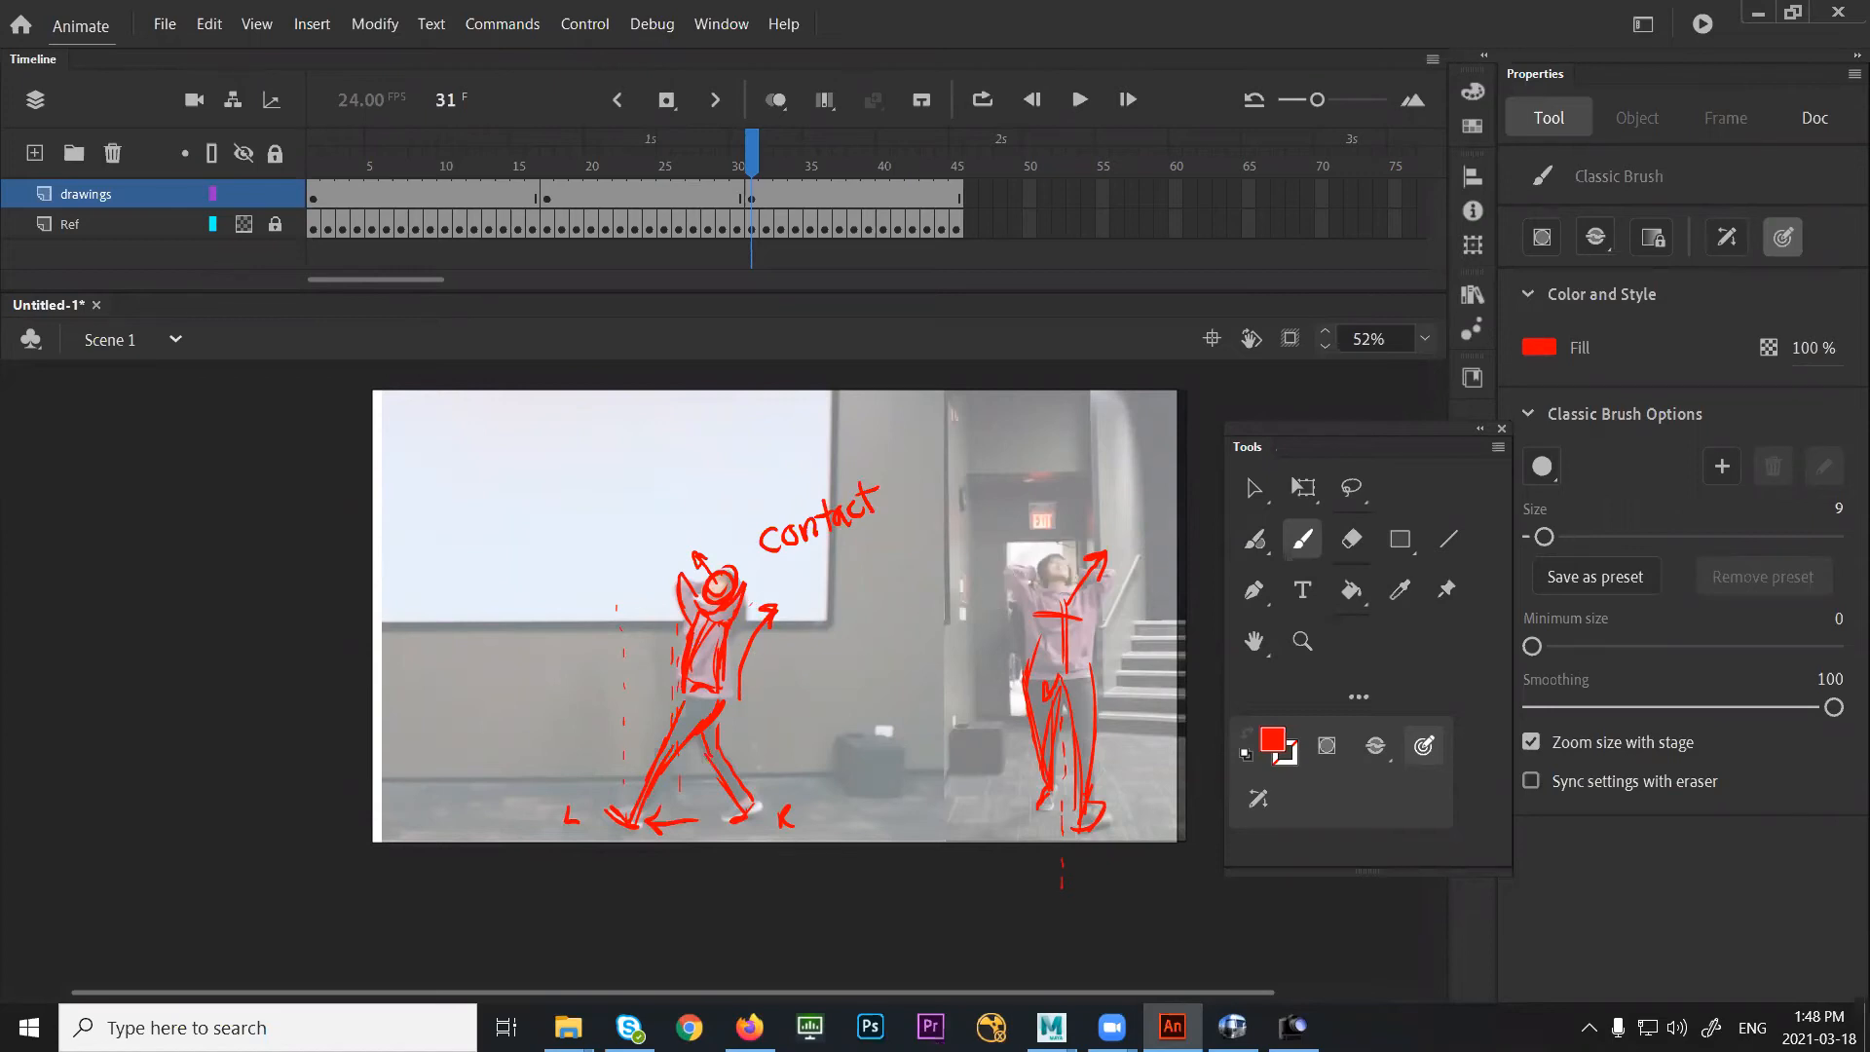
pyautogui.moveTo(1058, 553)
pyautogui.mouseDown()
pyautogui.moveTo(1051, 581)
pyautogui.moveTo(1106, 516)
pyautogui.mouseUp()
pyautogui.moveTo(1016, 600)
pyautogui.mouseDown()
pyautogui.moveTo(1005, 561)
pyautogui.moveTo(1119, 569)
pyautogui.moveTo(1080, 675)
pyautogui.moveTo(1023, 602)
pyautogui.mouseUp()
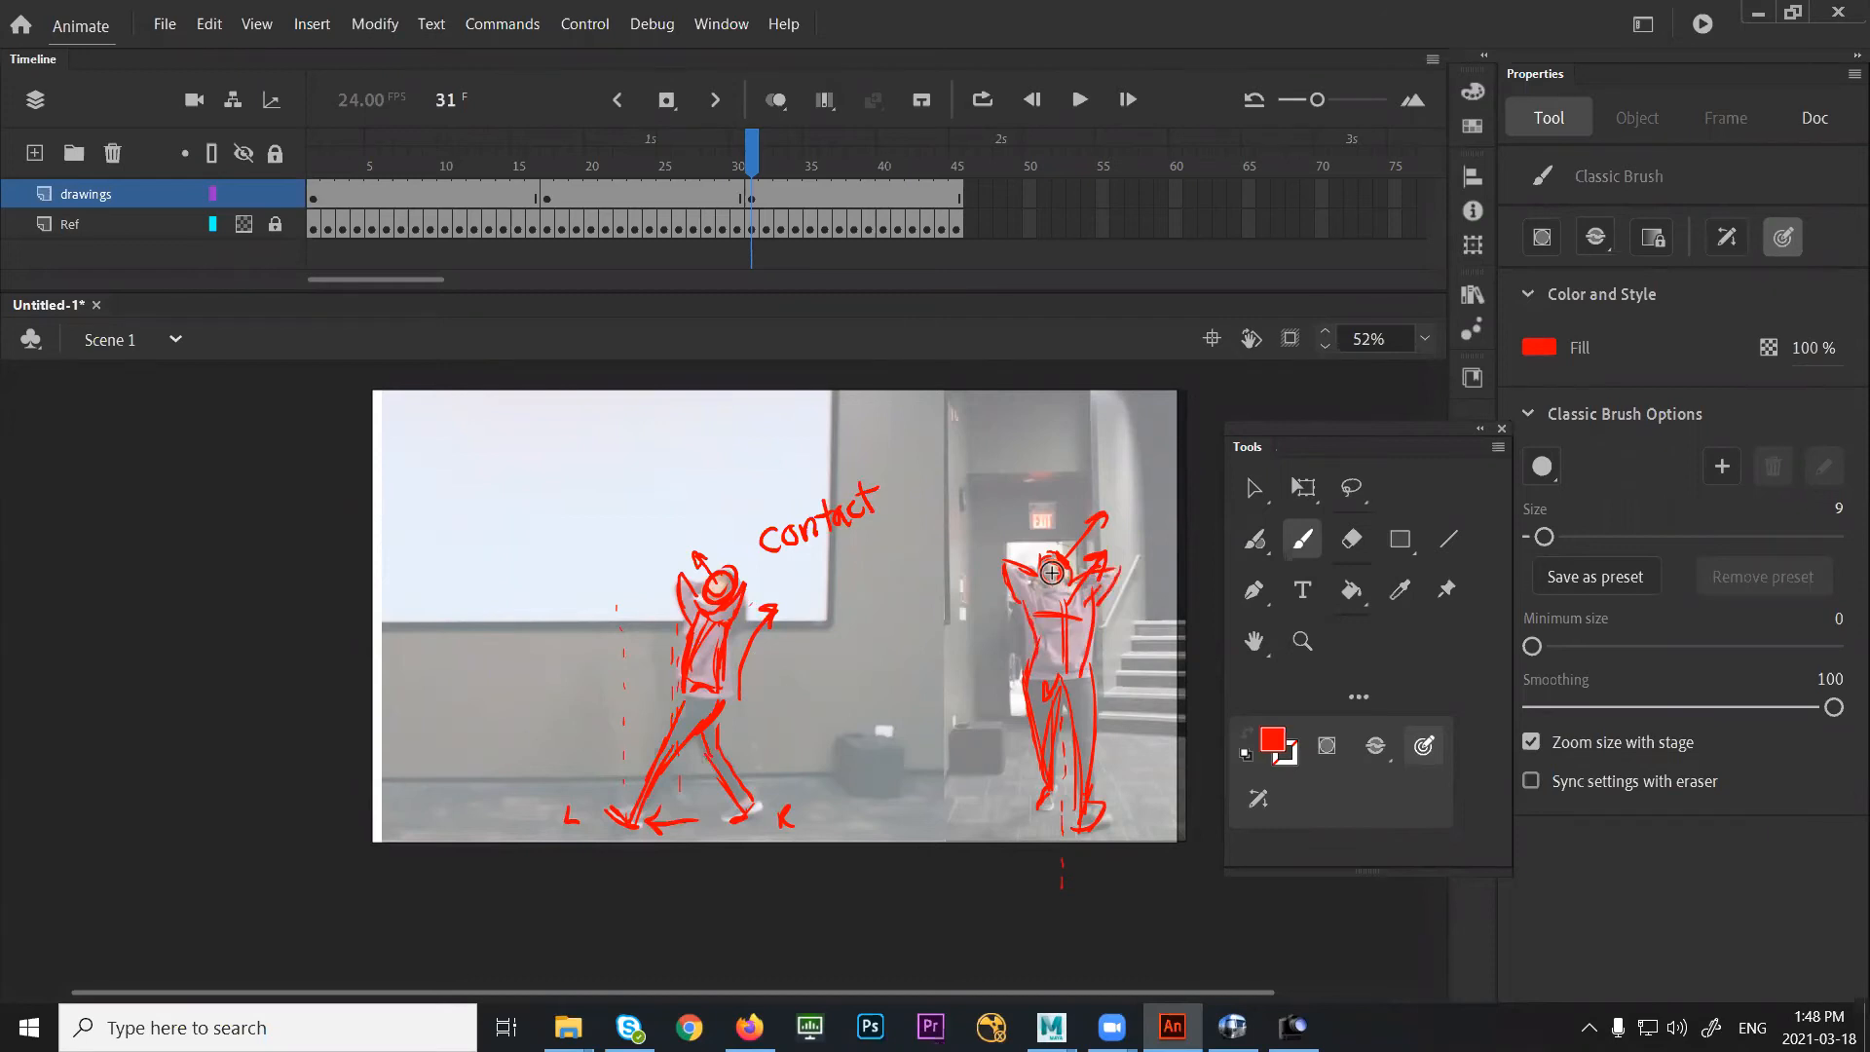
# Switch between the keyframes at frames 17 and 31 to compare the two contact pose drawings
pyautogui.click(547, 198)
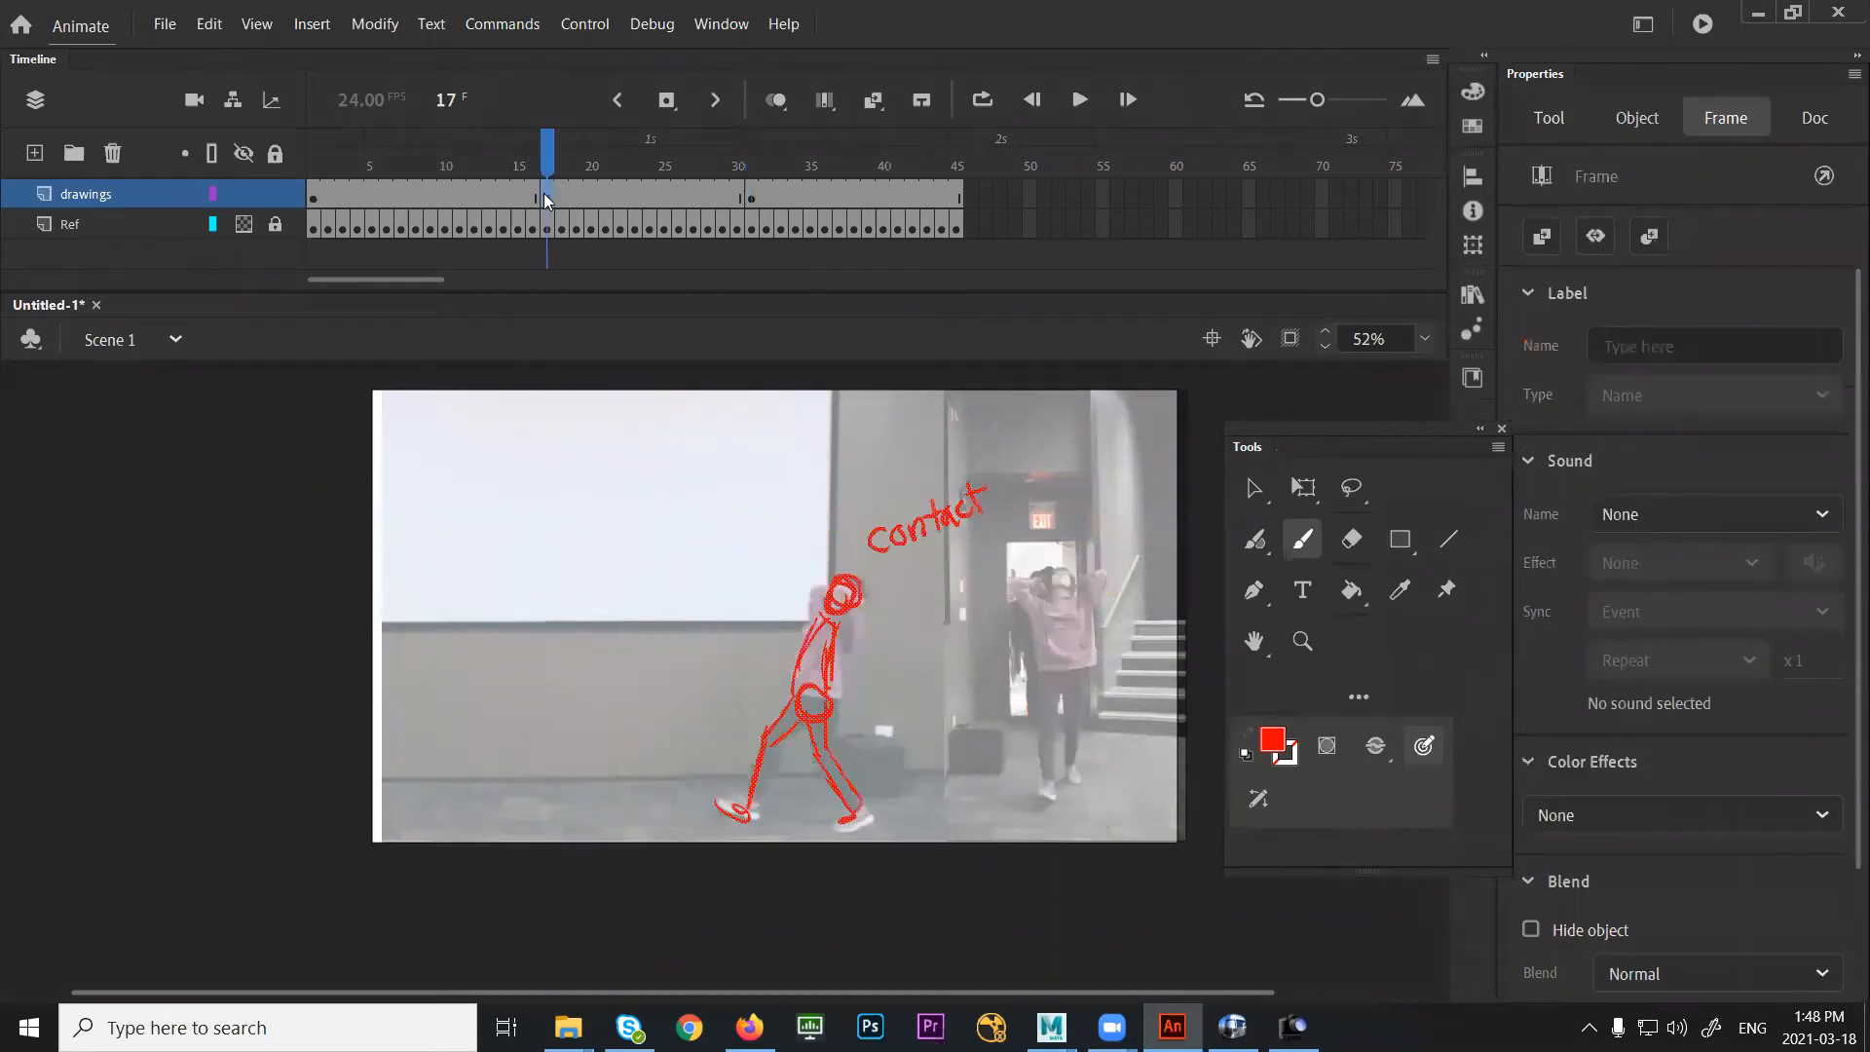
pyautogui.click(752, 199)
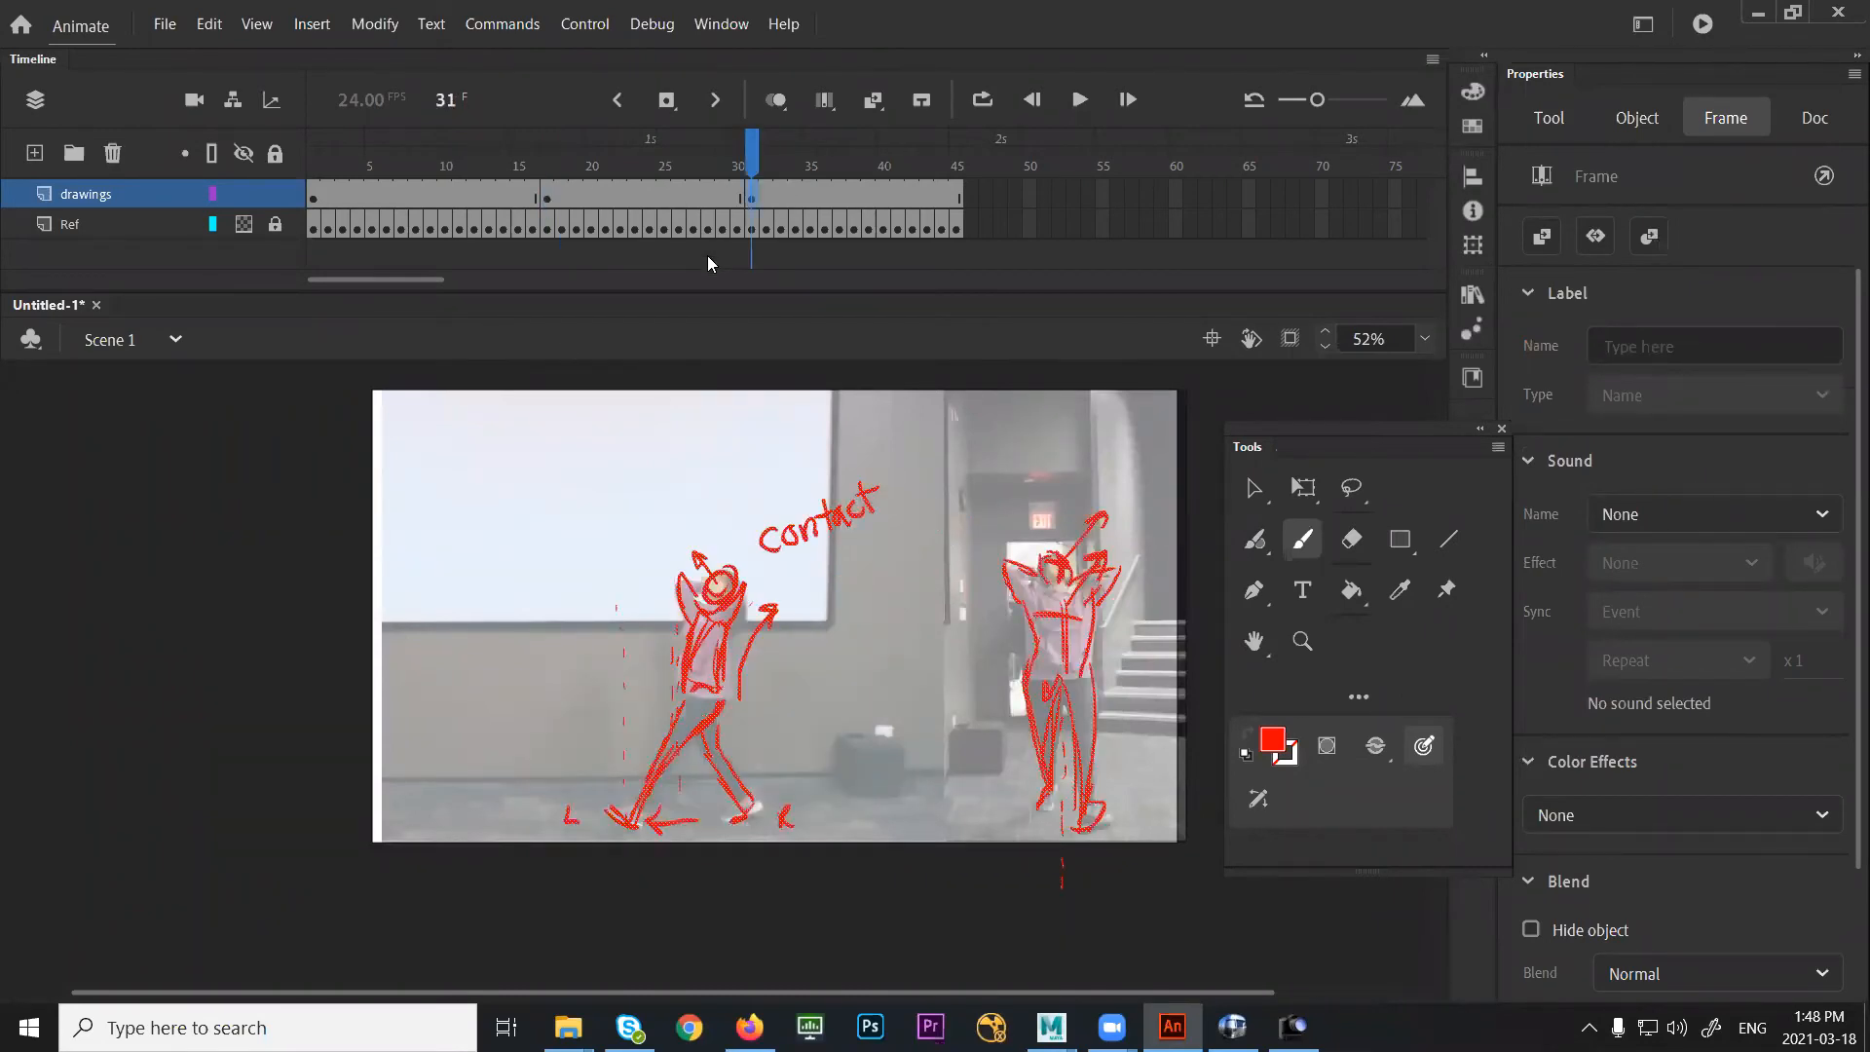
pyautogui.click(549, 200)
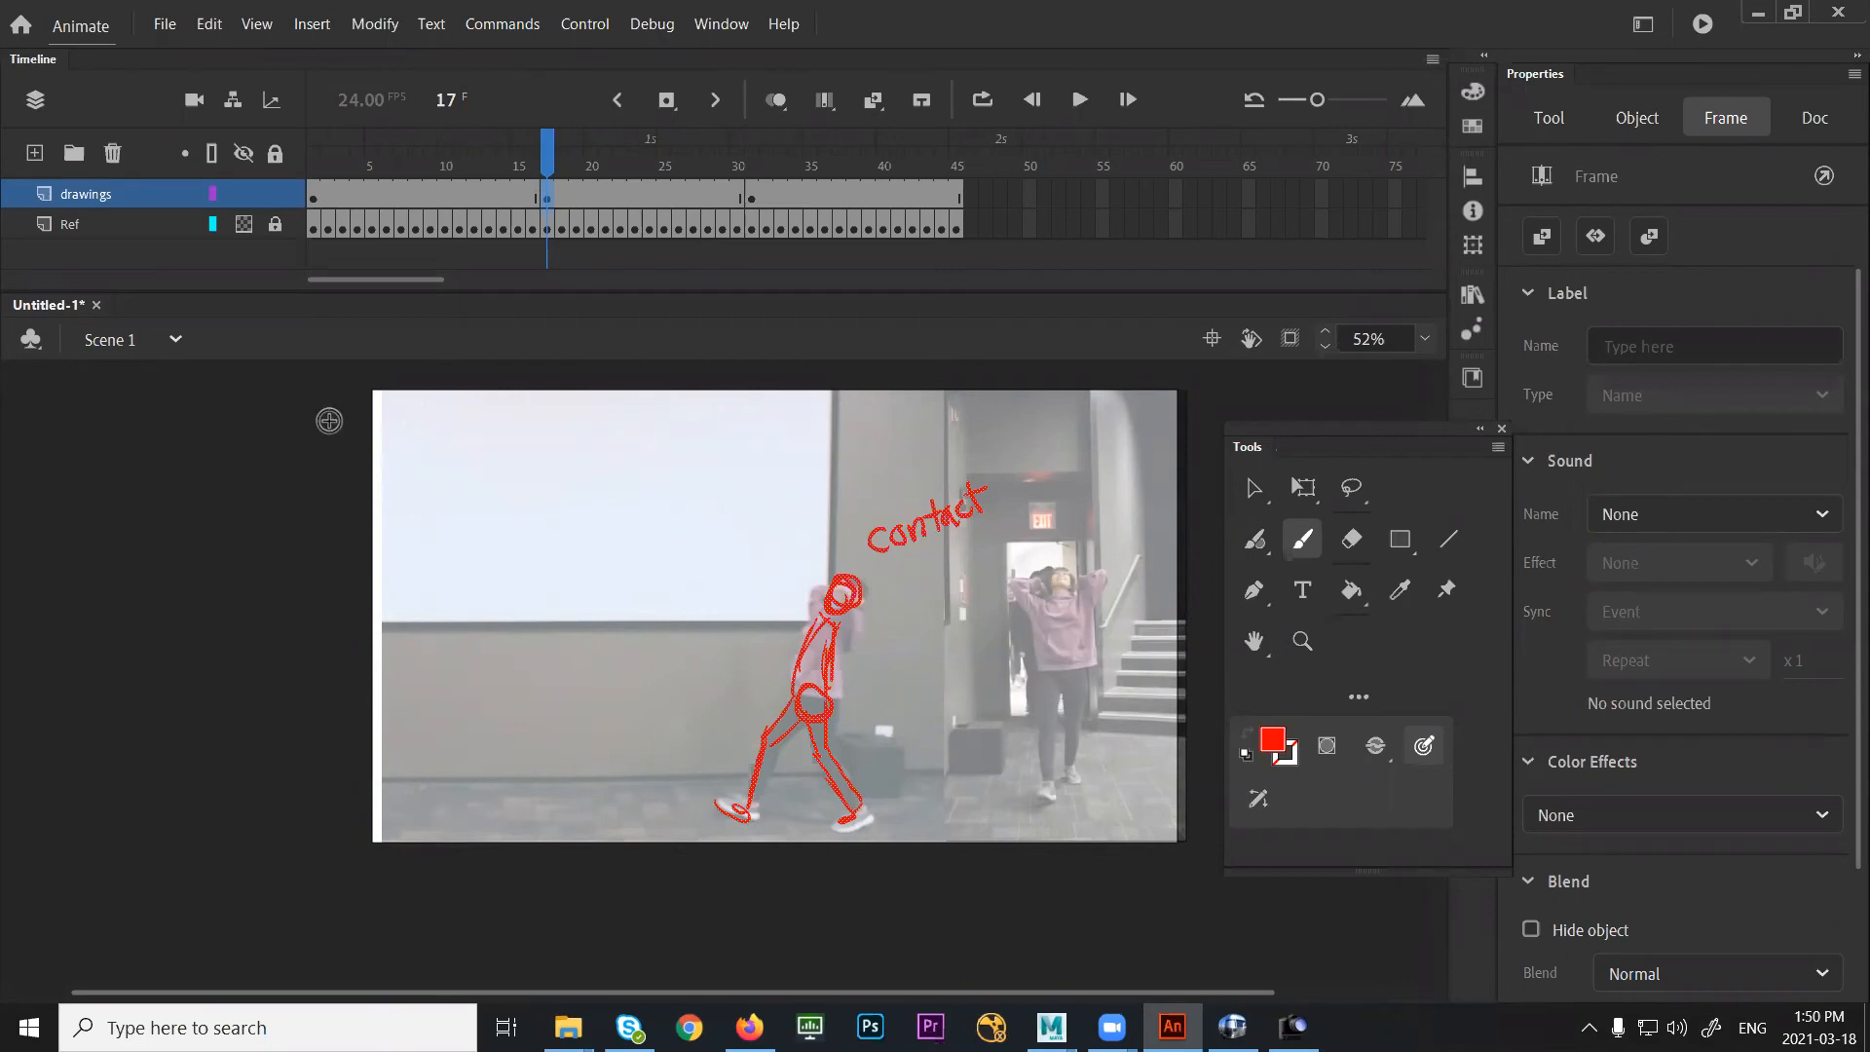
# Show the rulers and place a horizontal guide at about 300 on the vertical ruler, near the top of the walker's head
pyautogui.click(258, 25)
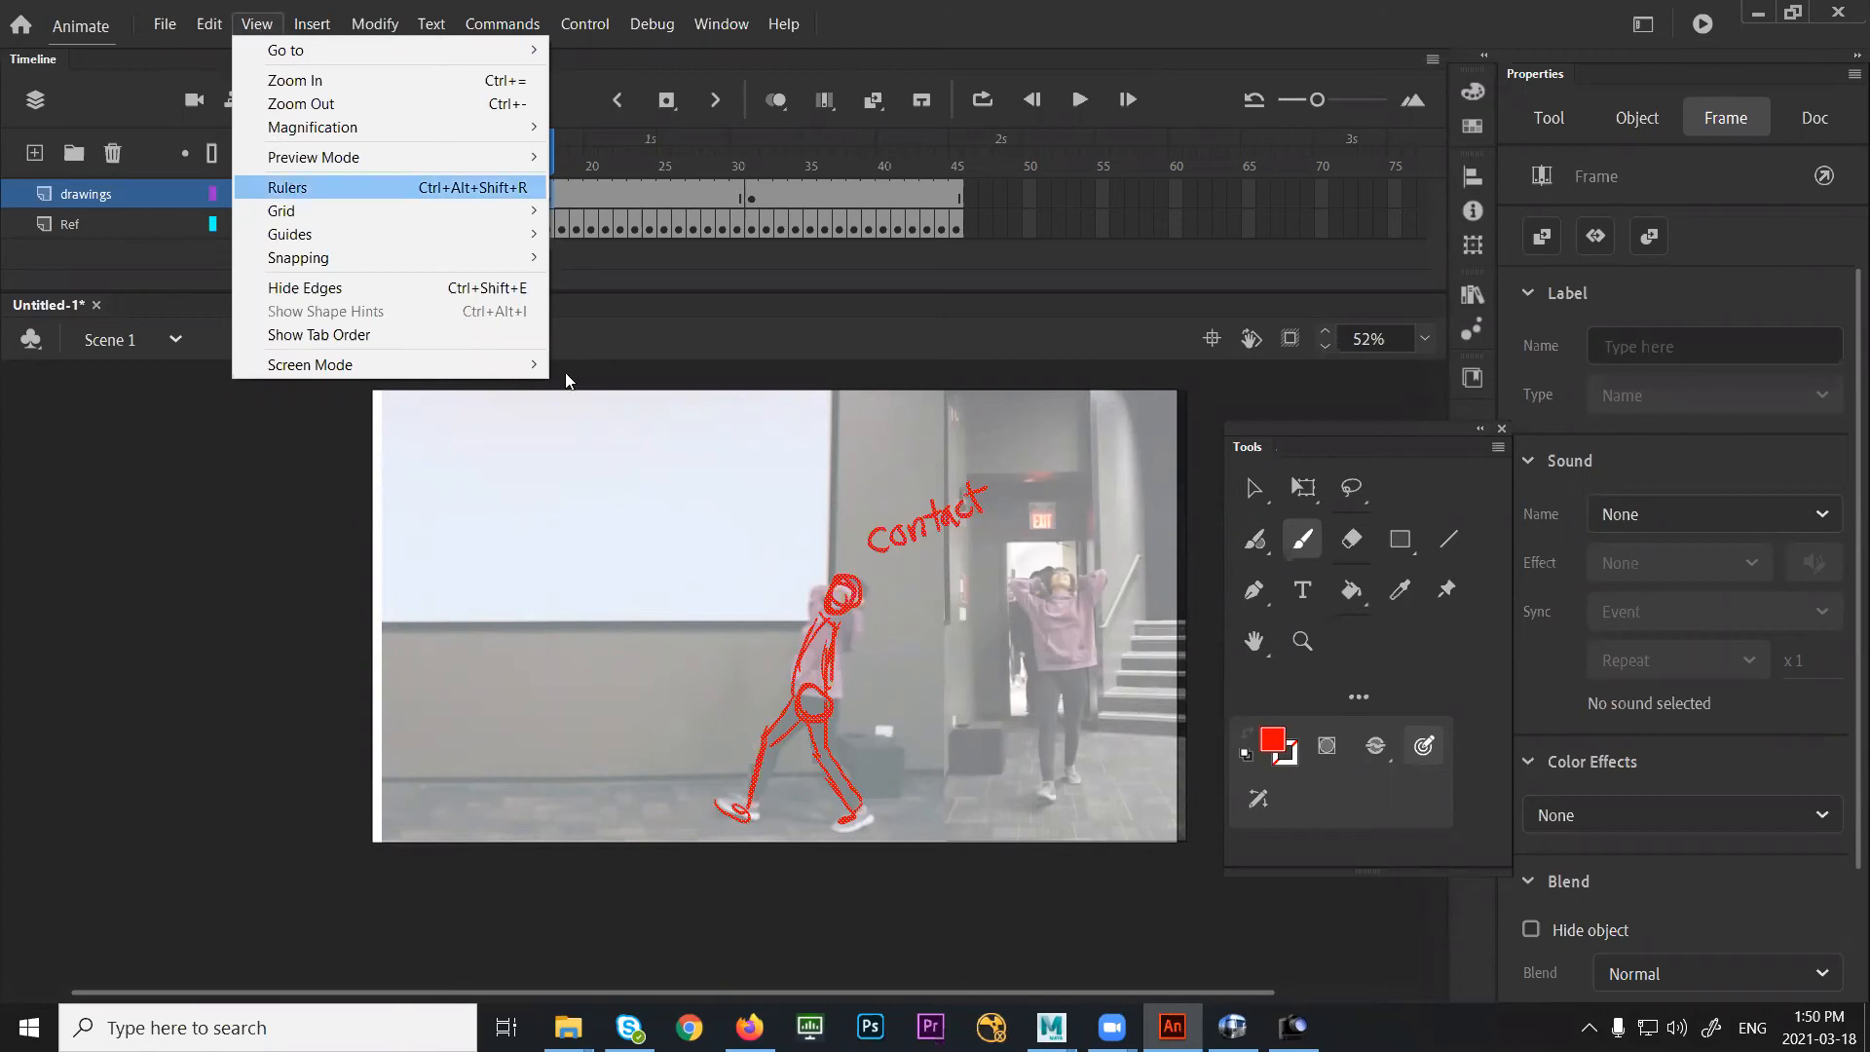
pyautogui.click(290, 190)
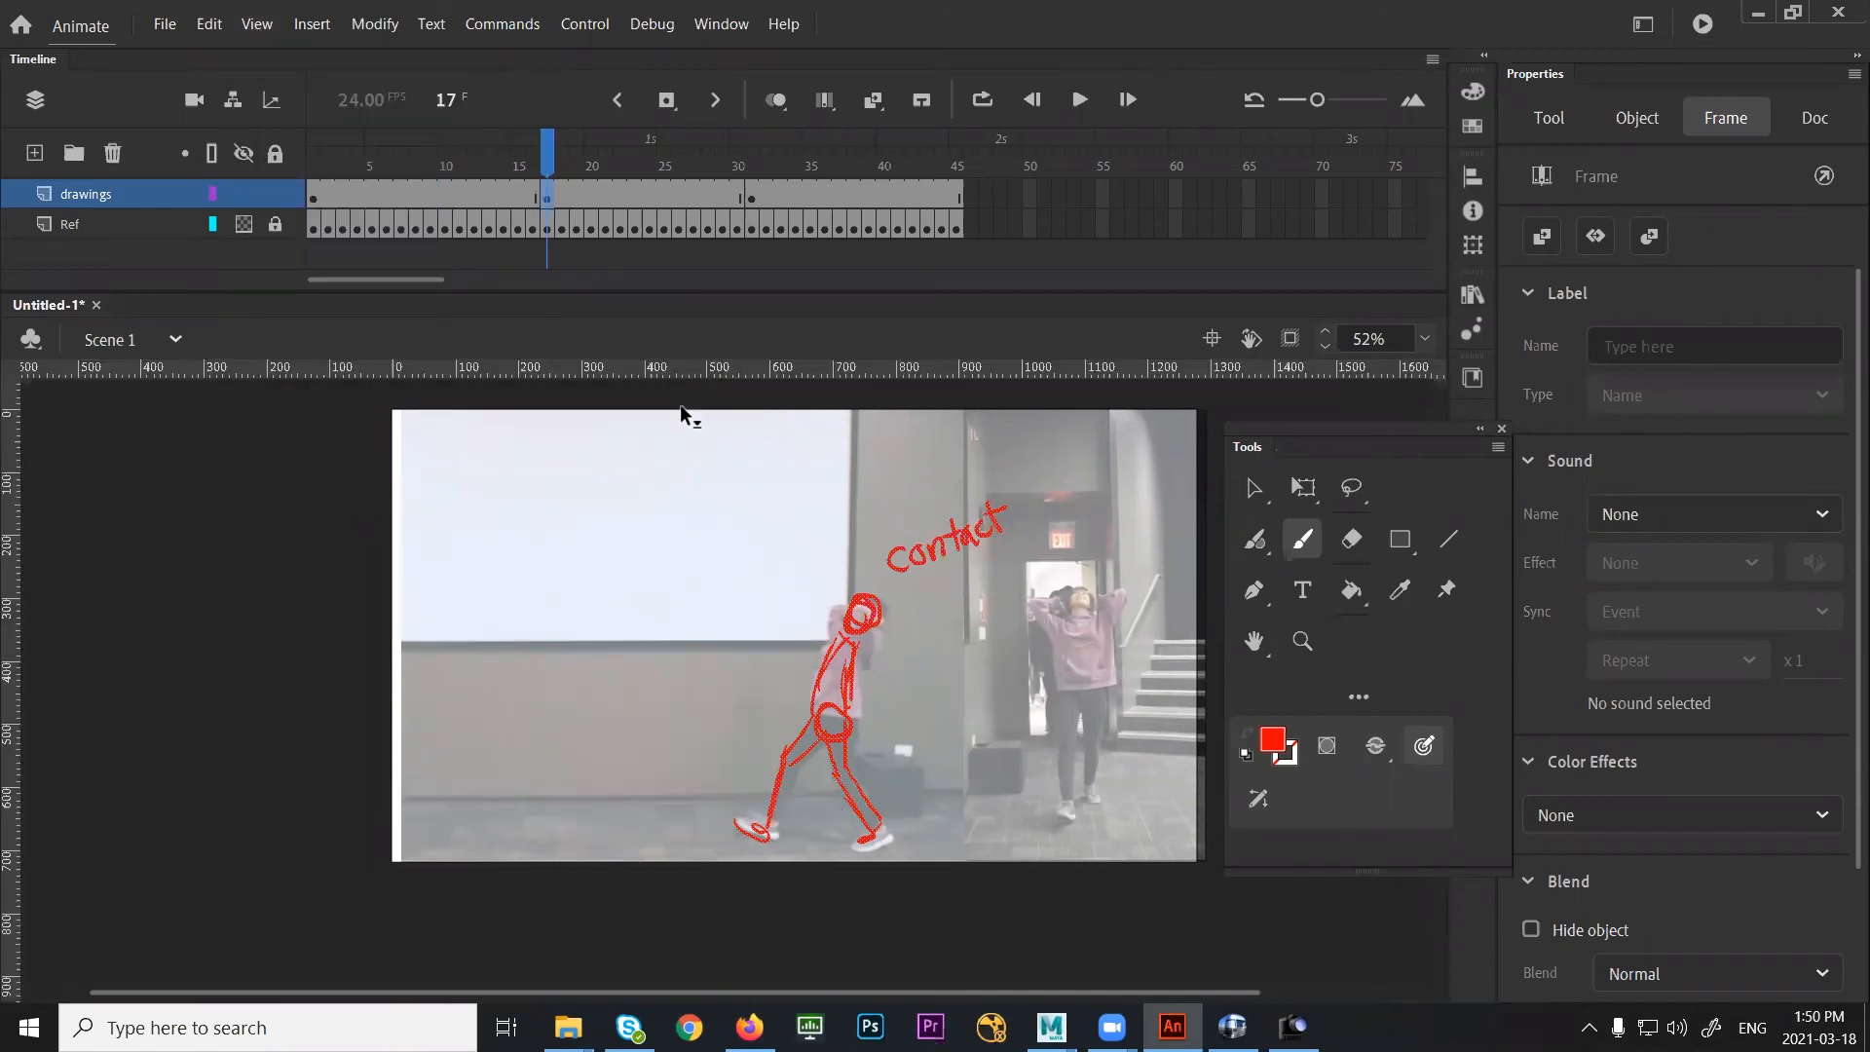
pyautogui.moveTo(681, 468); pyautogui.dragTo(675, 602)
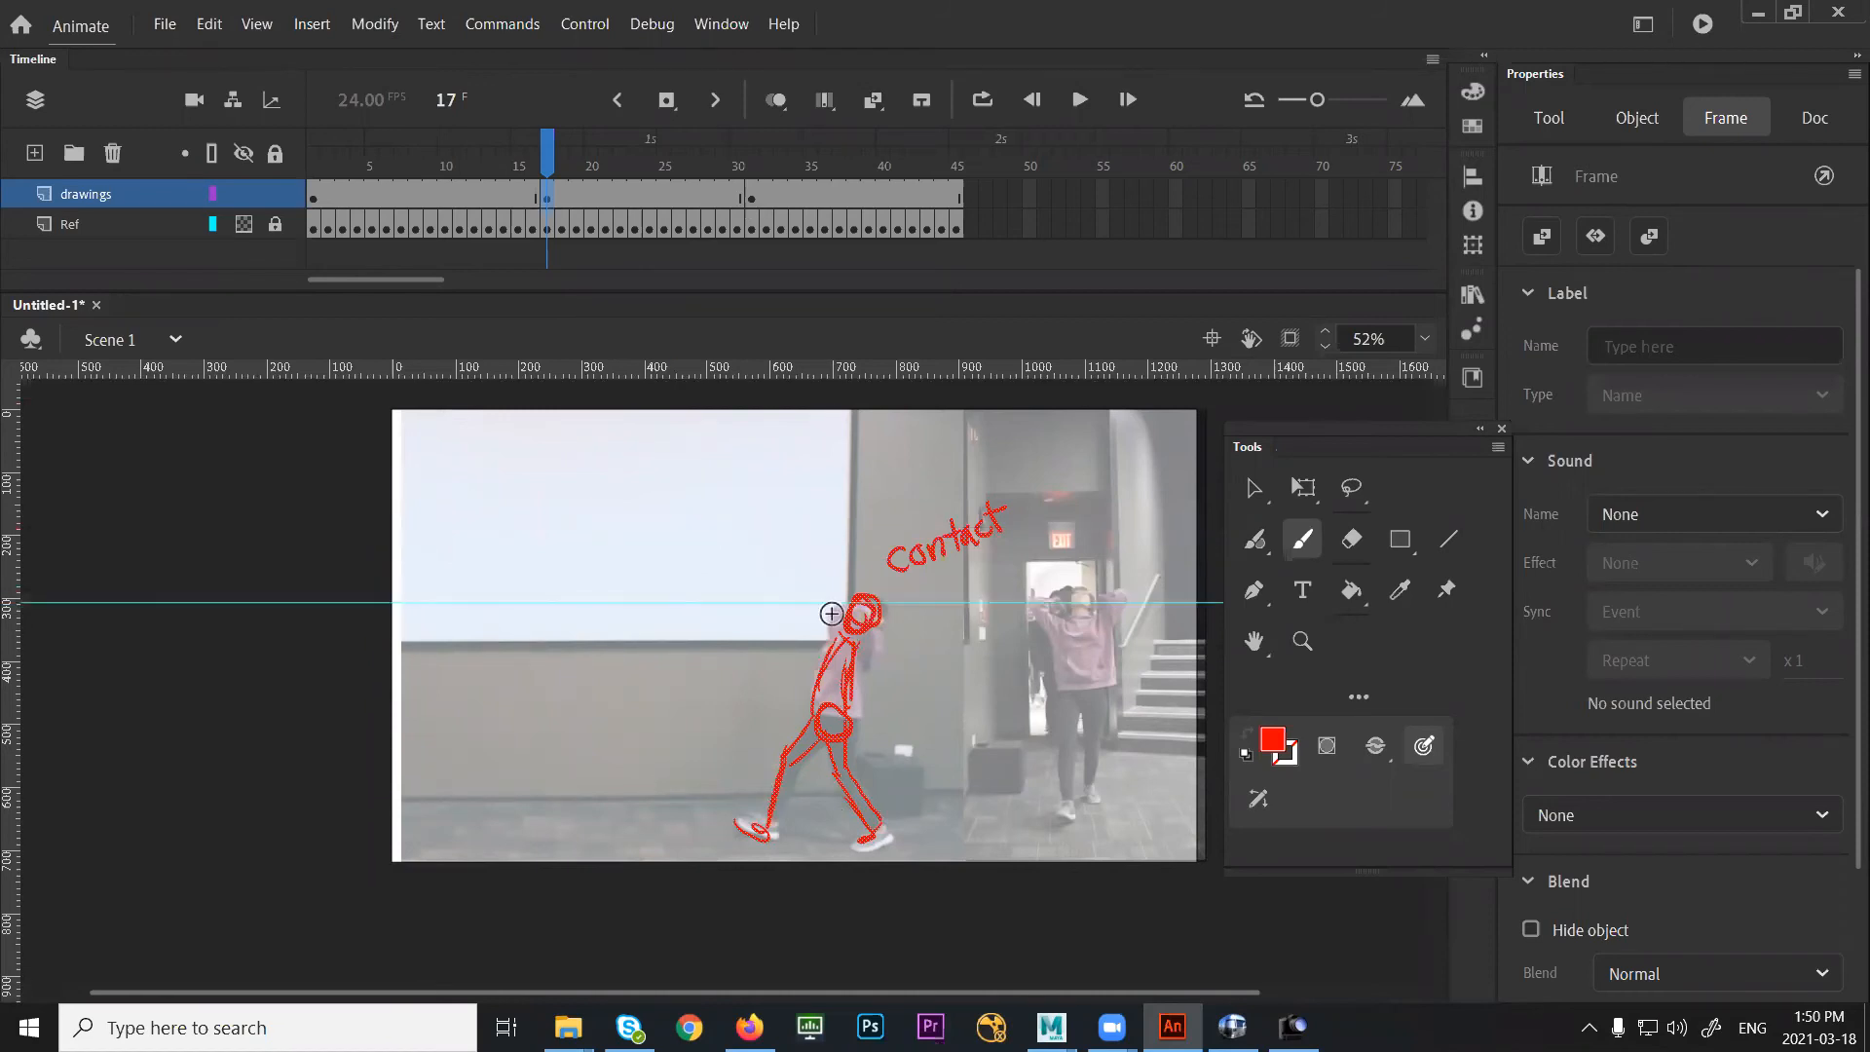
# Go to frame 27 and raise the horizontal guide to the top of the side-view walker's head
pyautogui.moveTo(550, 160); pyautogui.dragTo(608, 224)
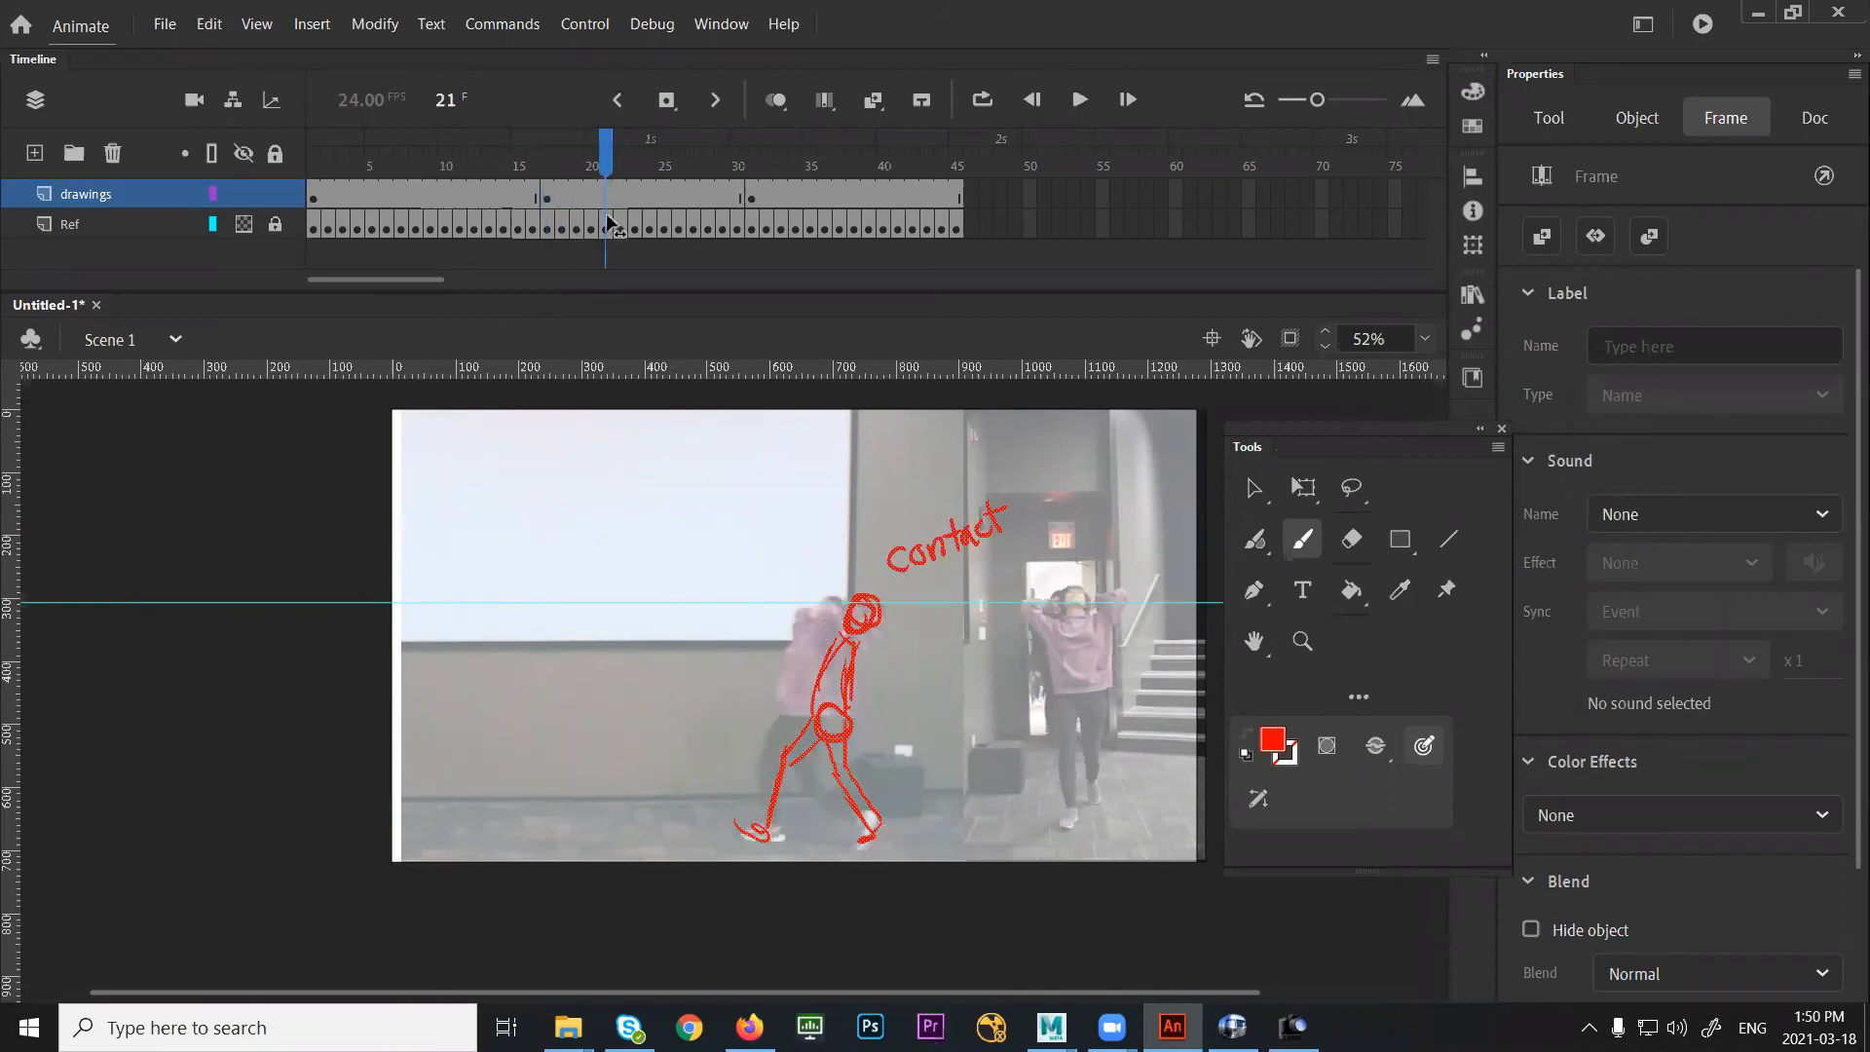
pyautogui.click(685, 593)
pyautogui.moveTo(615, 158); pyautogui.dragTo(692, 188)
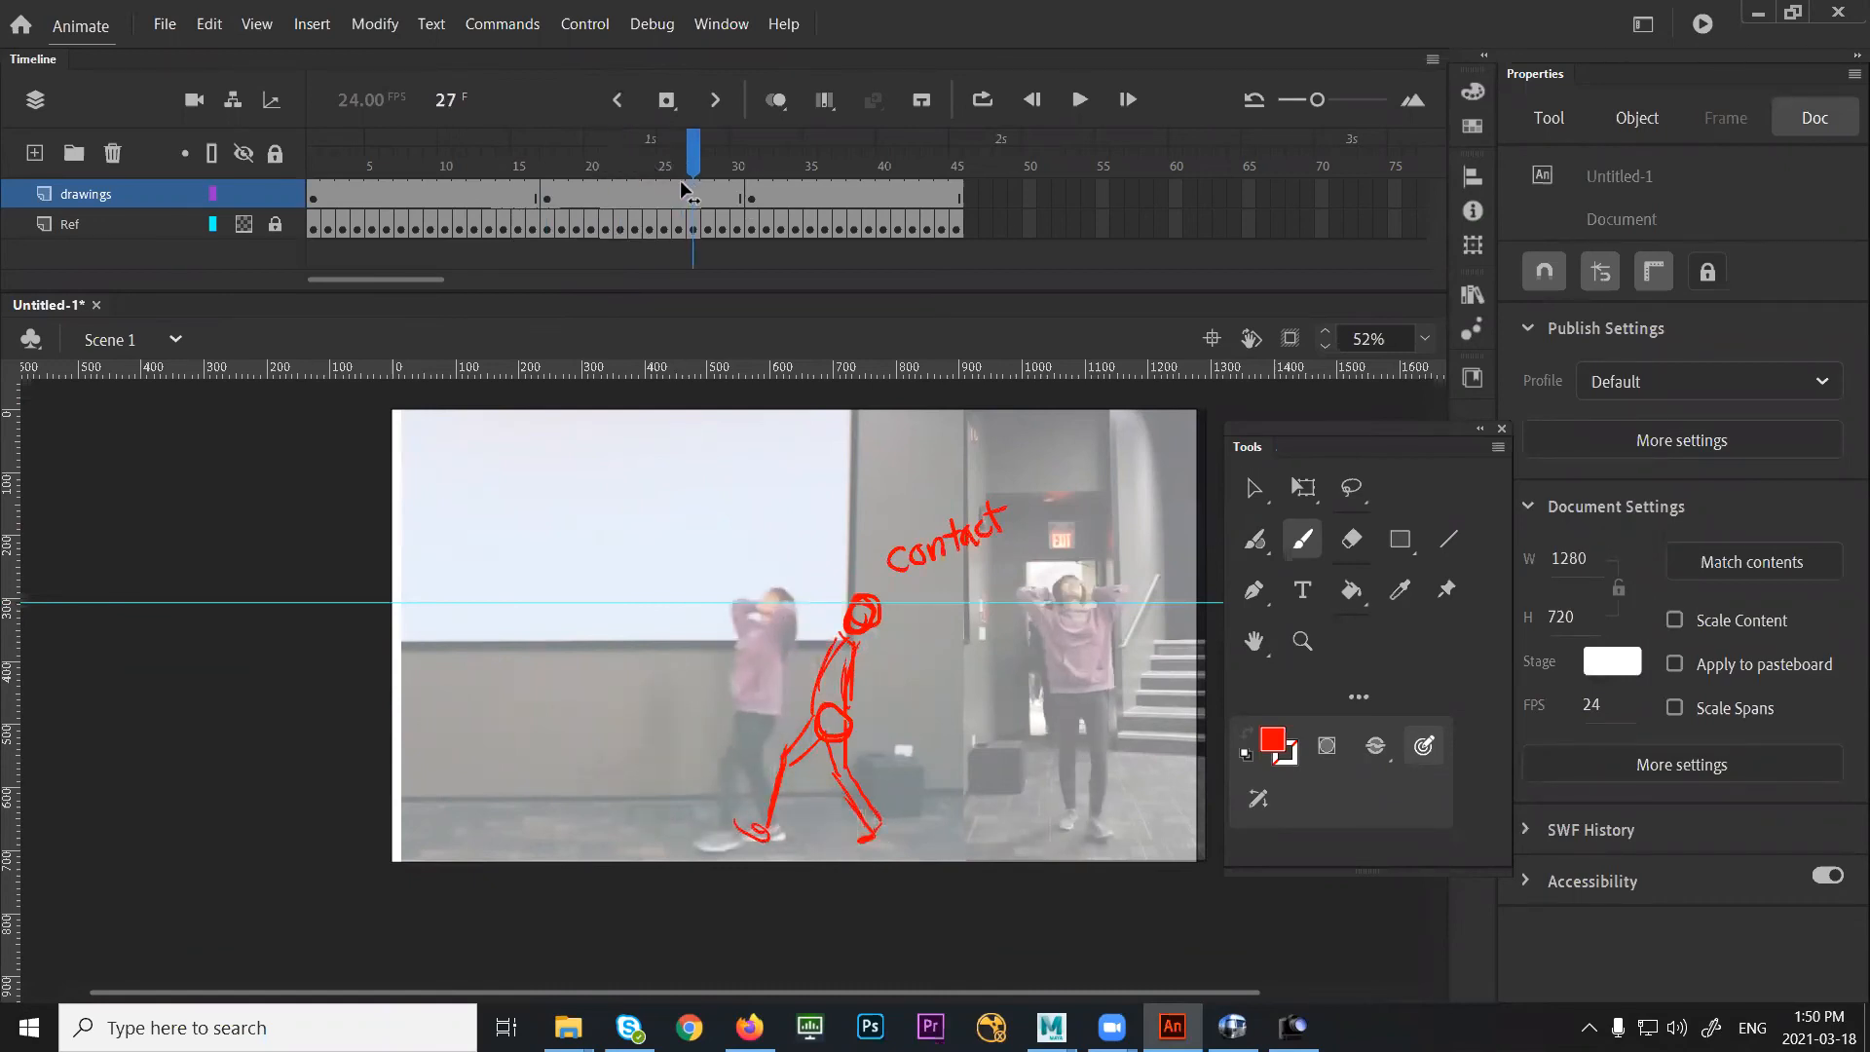
pyautogui.press(',')
pyautogui.press('.')
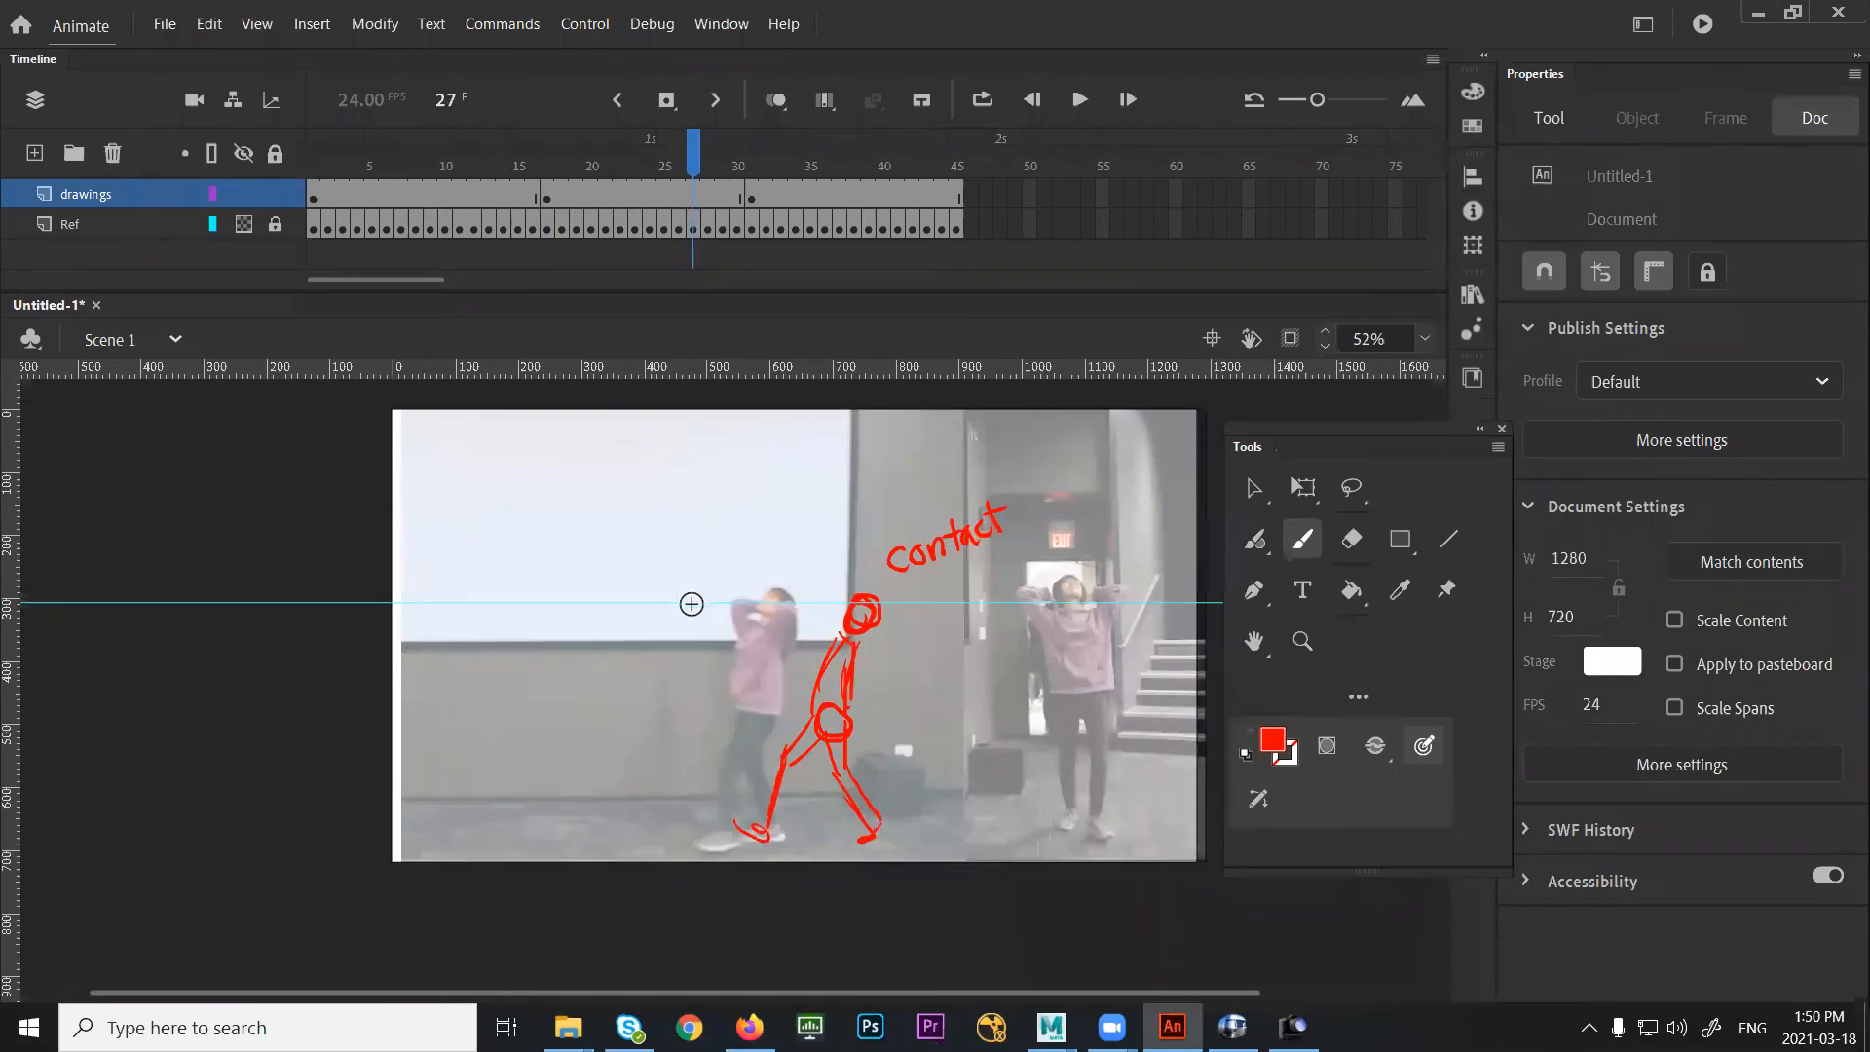
pyautogui.press('v')
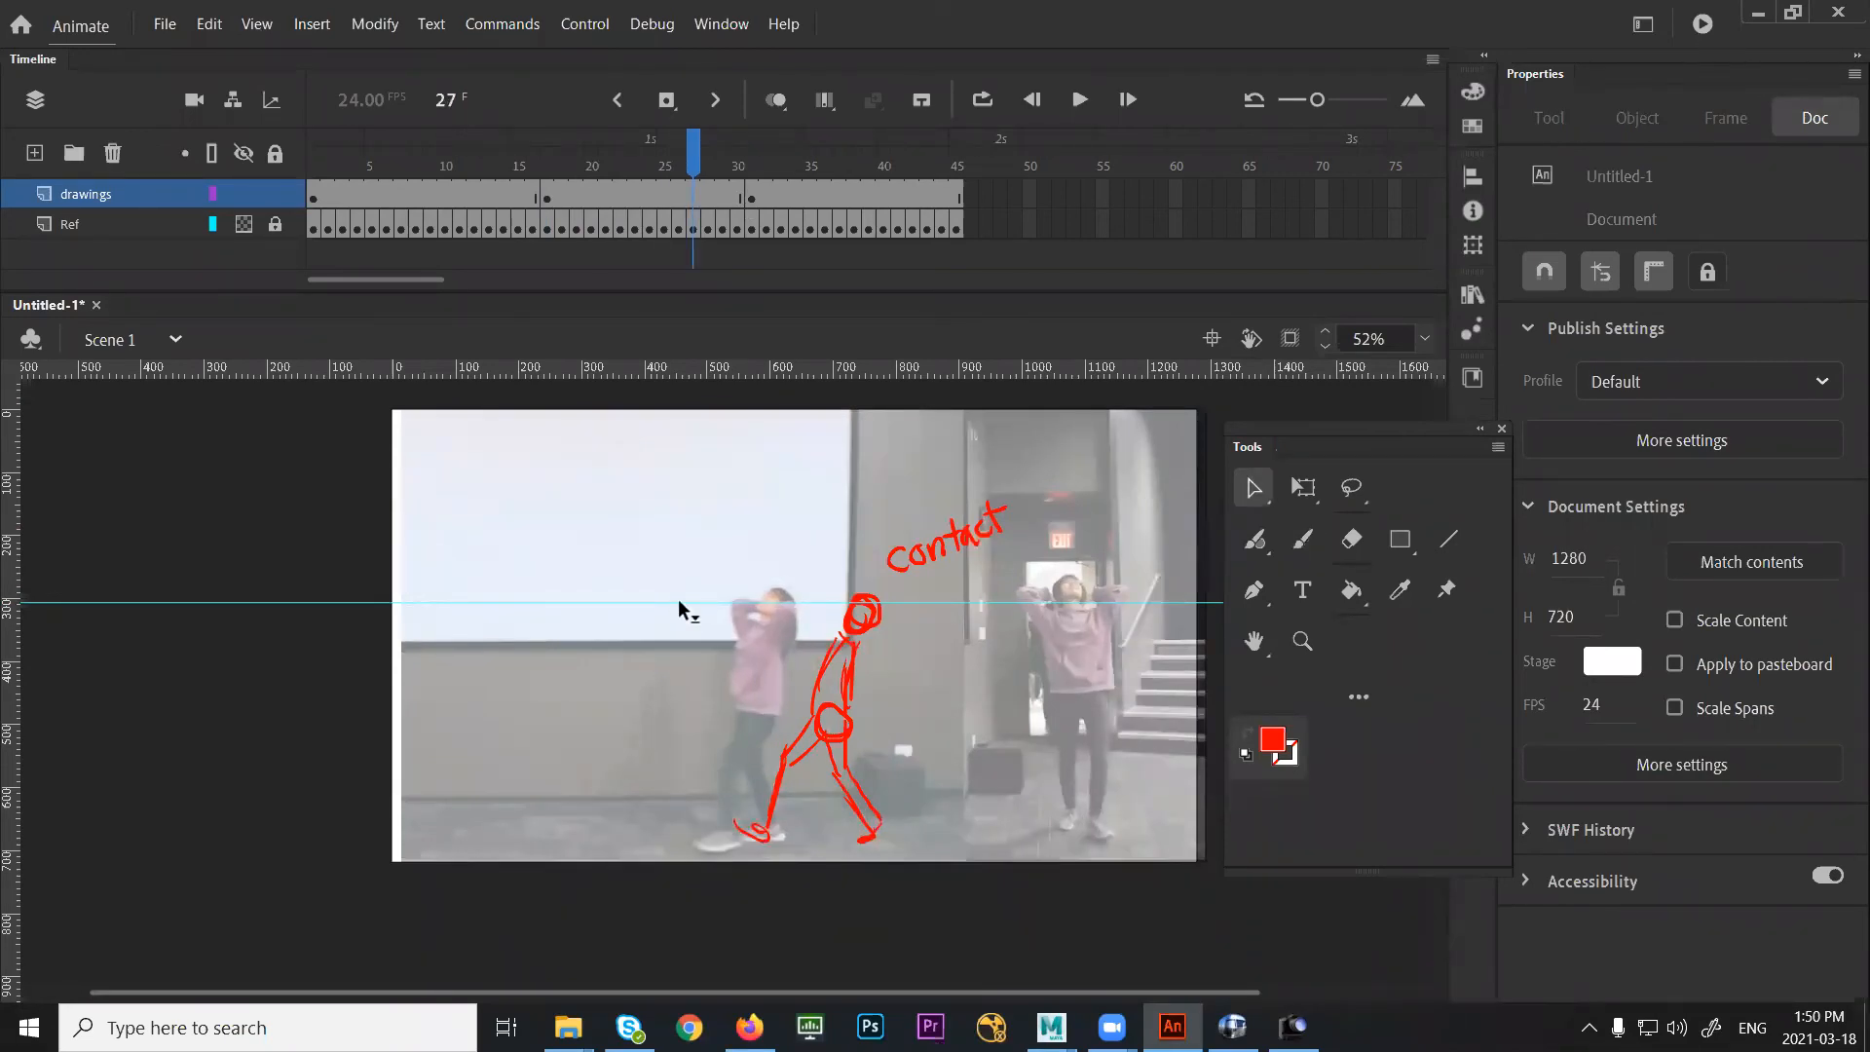
pyautogui.moveTo(681, 601); pyautogui.dragTo(679, 588)
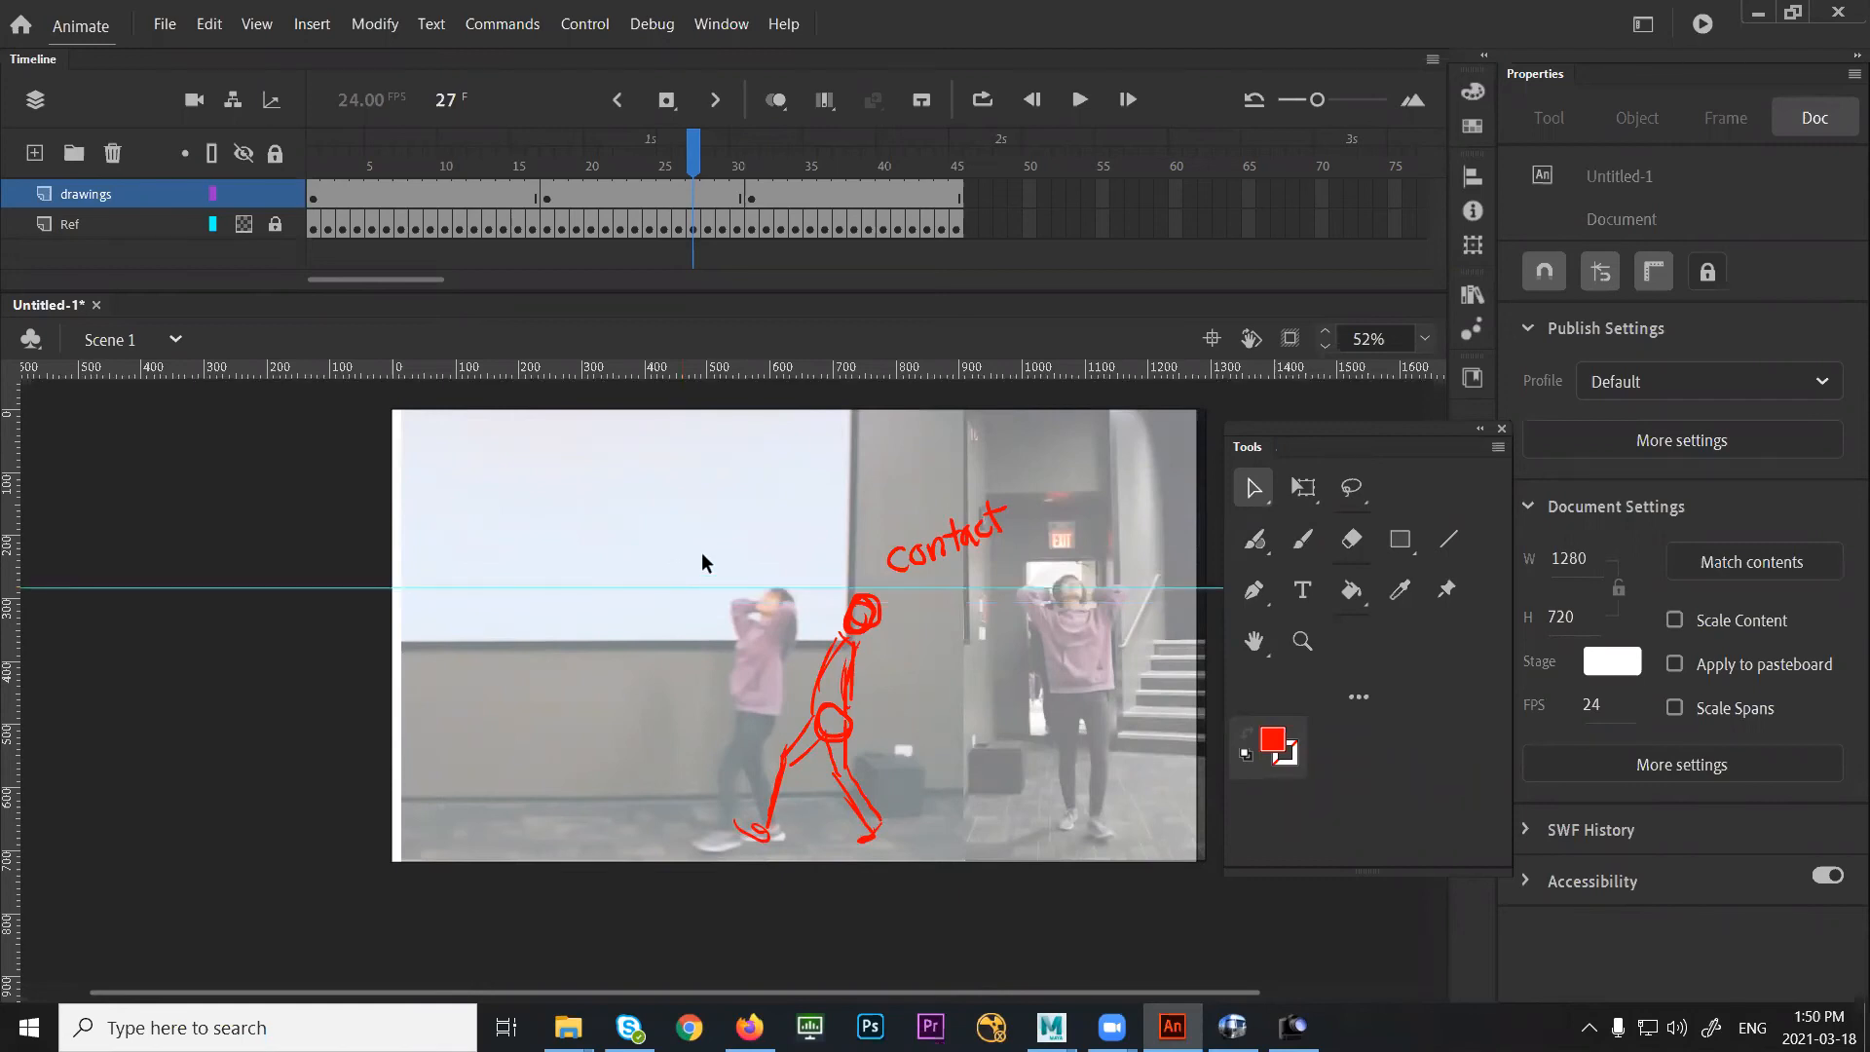
# Go back frame by frame from frame 27 to frame 6, checking the walker's head height against the horizontal guide
pyautogui.press(',')
pyautogui.press(',')
pyautogui.press(',')
pyautogui.press(',')
pyautogui.press(',')
pyautogui.press(',')
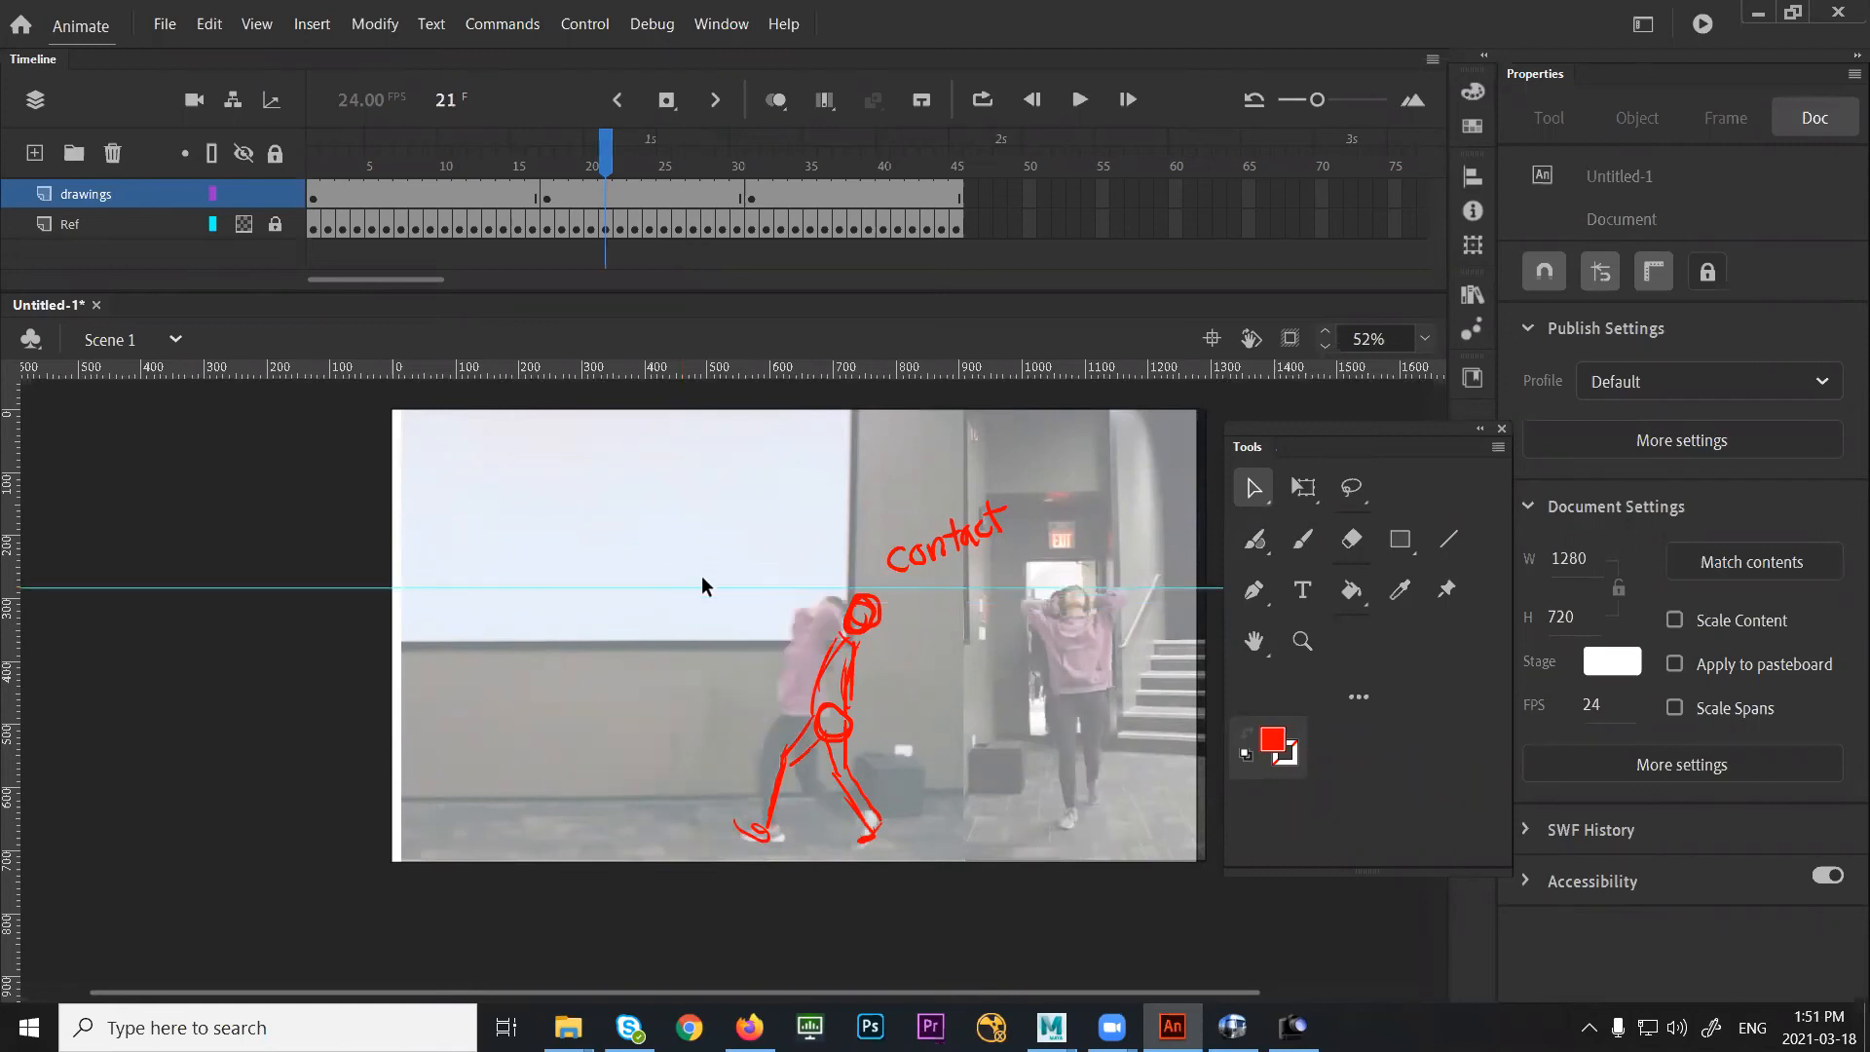
pyautogui.press(',')
pyautogui.press(',')
pyautogui.press(',')
pyautogui.press(',')
pyautogui.press(',')
pyautogui.press(',')
pyautogui.press(',')
pyautogui.press(',')
pyautogui.press(',')
pyautogui.press(',')
pyautogui.press(',')
pyautogui.press(',')
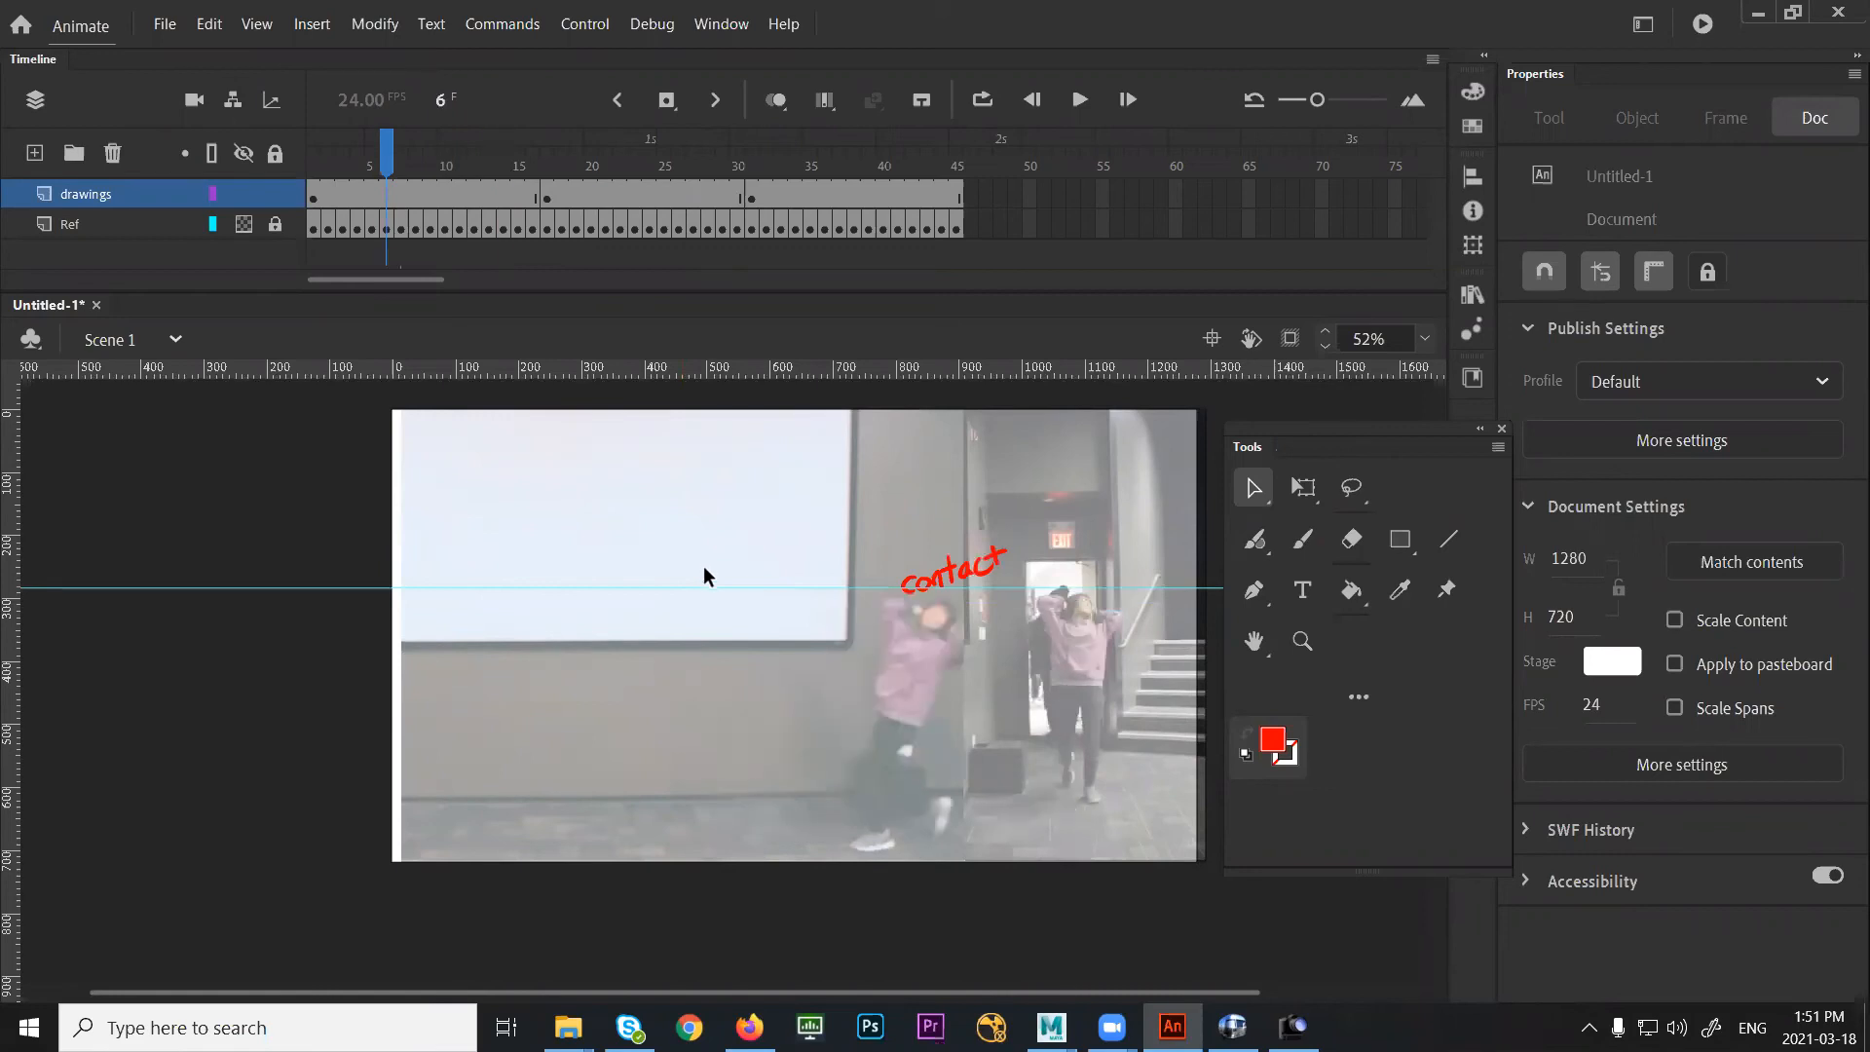
# Advance frame by frame from frame 6 to frame 44, following the head's rise and fall relative to the horizontal guide
pyautogui.press('.')
pyautogui.press('.')
pyautogui.press('.')
pyautogui.press('.')
pyautogui.press('.')
pyautogui.press('.')
pyautogui.press('.')
pyautogui.press('.')
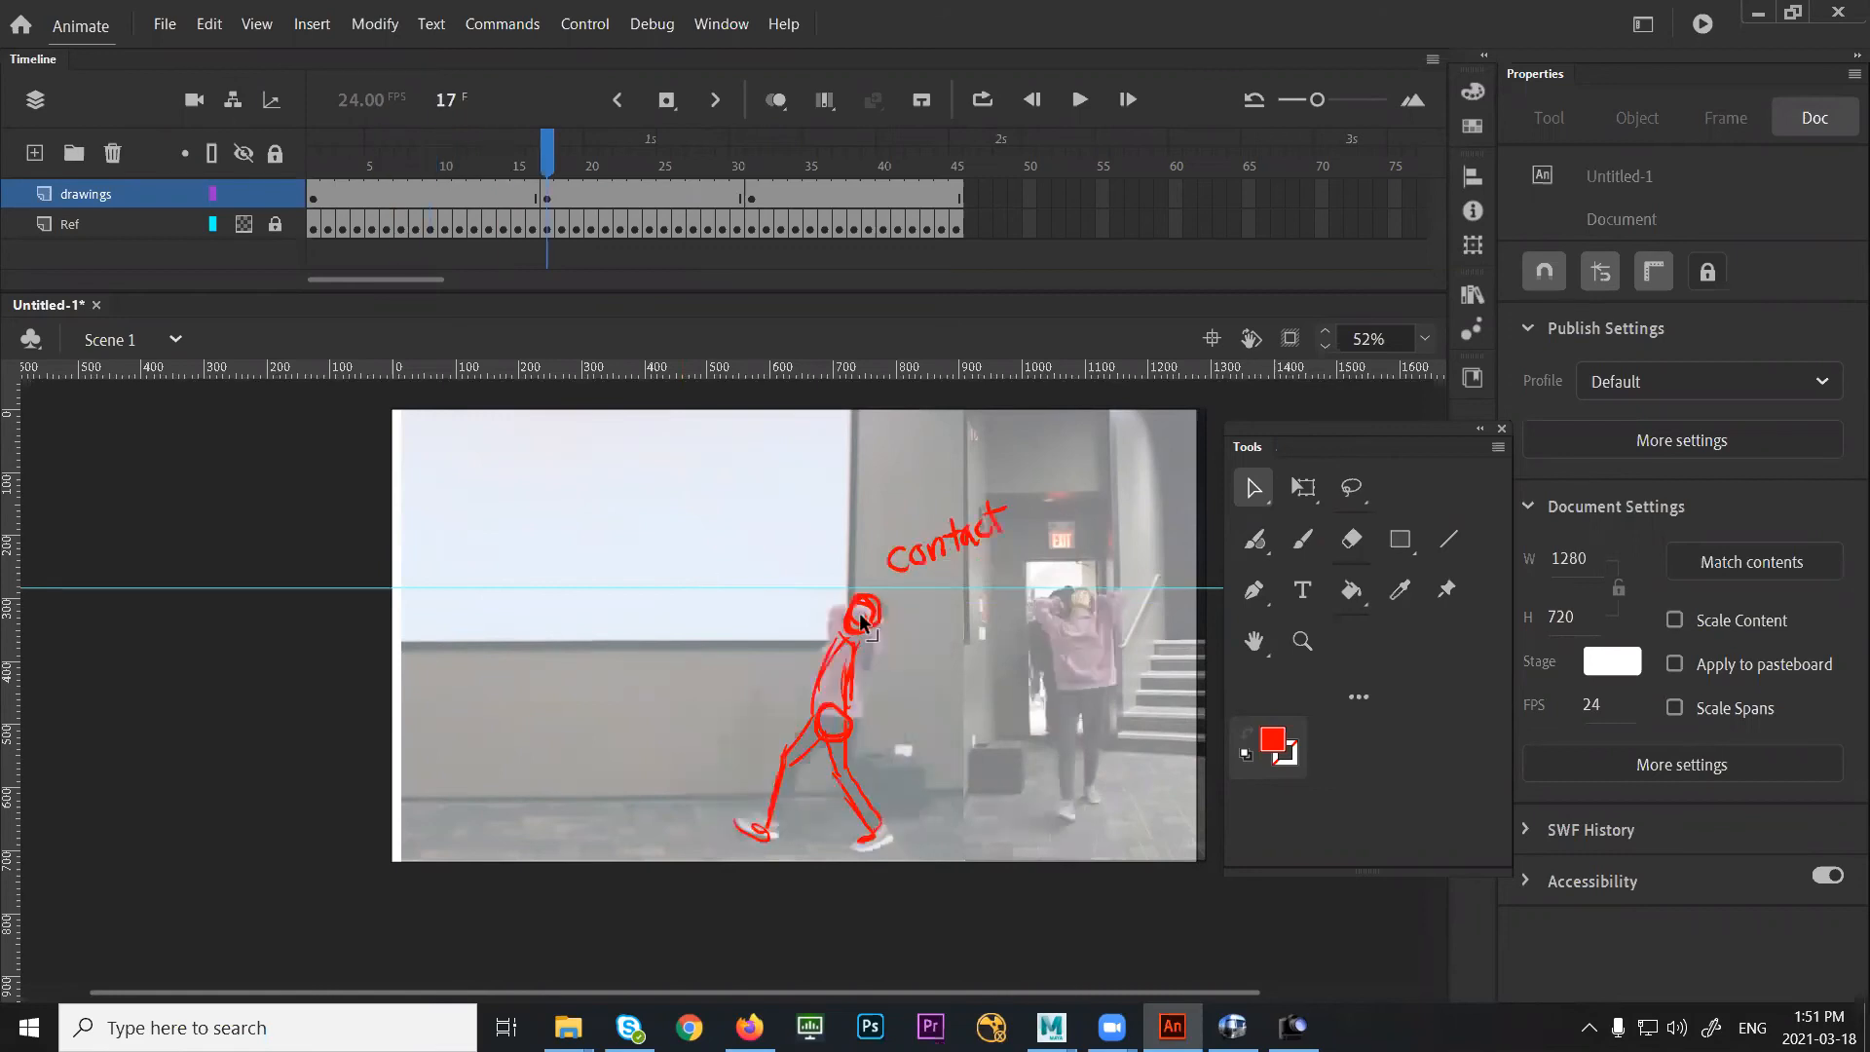
pyautogui.press('.')
pyautogui.press('.')
pyautogui.press('.')
pyautogui.press('.')
pyautogui.press('.')
pyautogui.press('.')
pyautogui.press('.')
pyautogui.press('.')
pyautogui.press('.')
pyautogui.press('.')
pyautogui.press('.')
pyautogui.press('.')
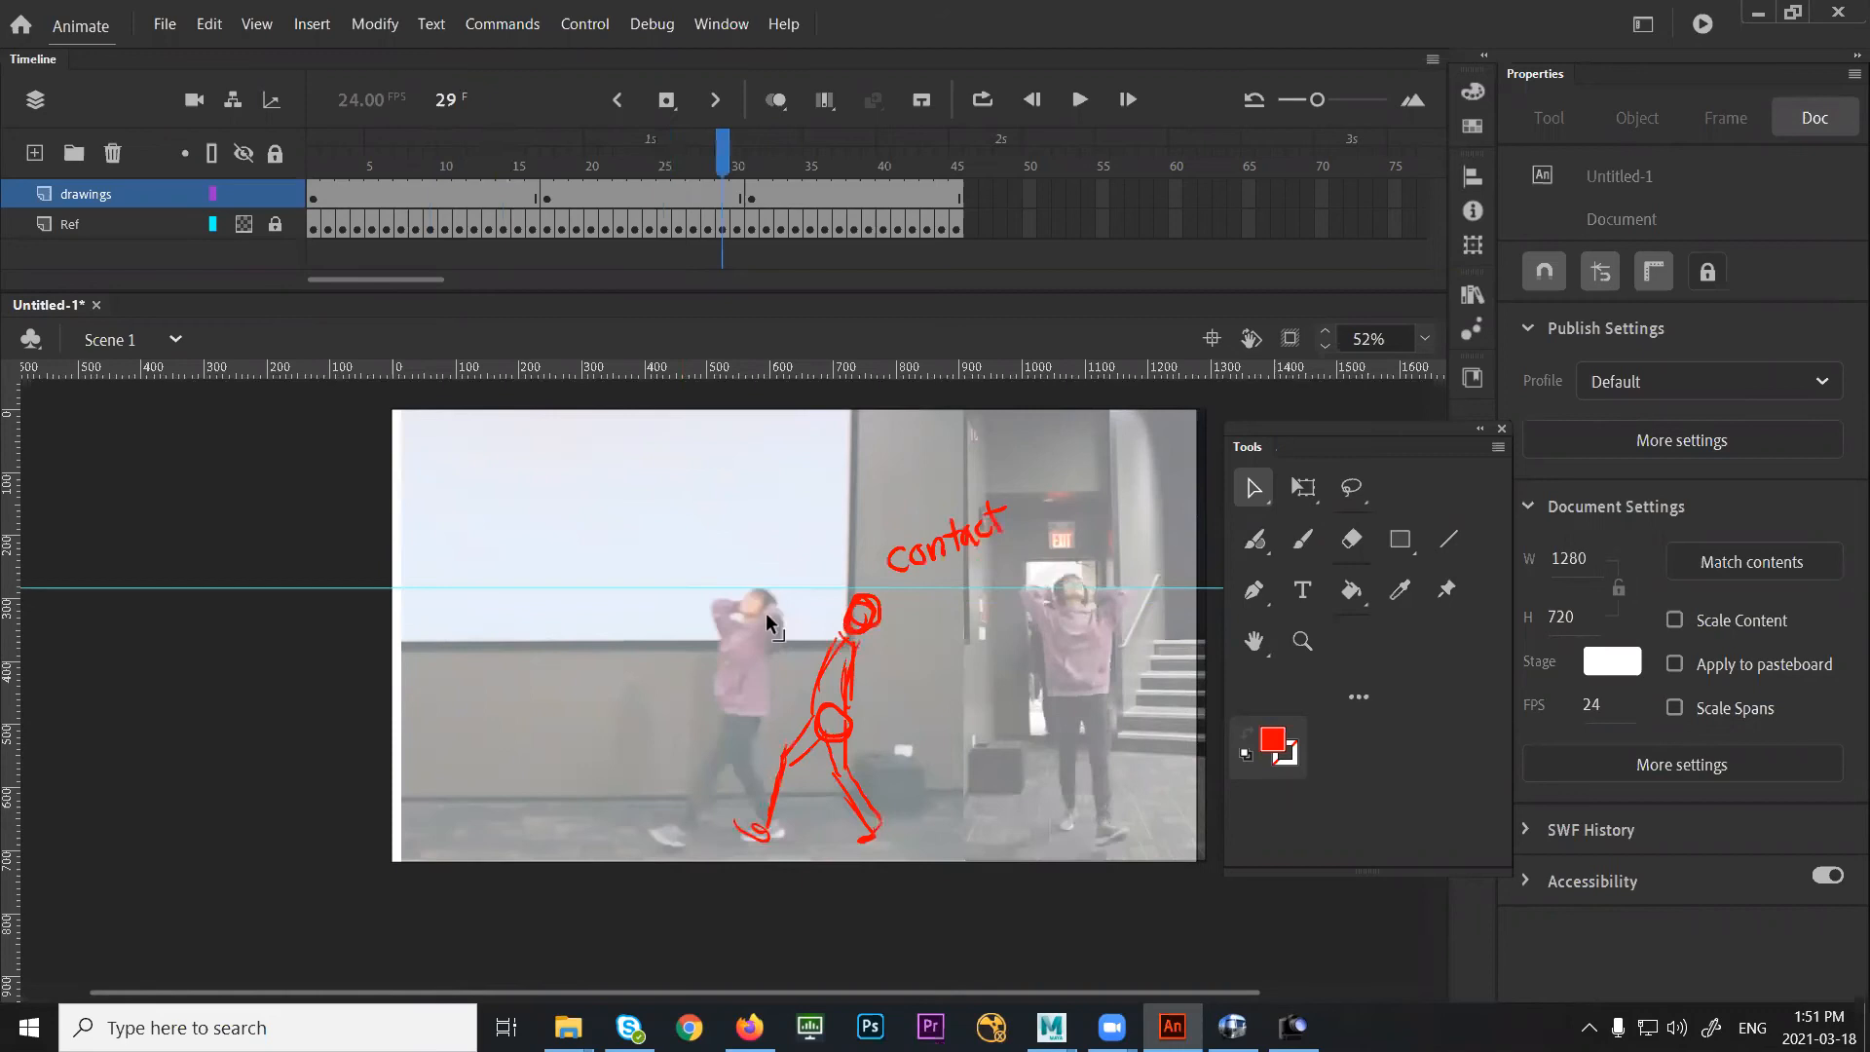
pyautogui.press('.')
pyautogui.press('.')
pyautogui.press('.')
pyautogui.press('.')
pyautogui.press('.')
pyautogui.press('.')
pyautogui.press('.')
pyautogui.press('.')
pyautogui.press('.')
pyautogui.press('.')
pyautogui.press('.')
pyautogui.press('.')
pyautogui.press('.')
pyautogui.press('.')
pyautogui.press('.')
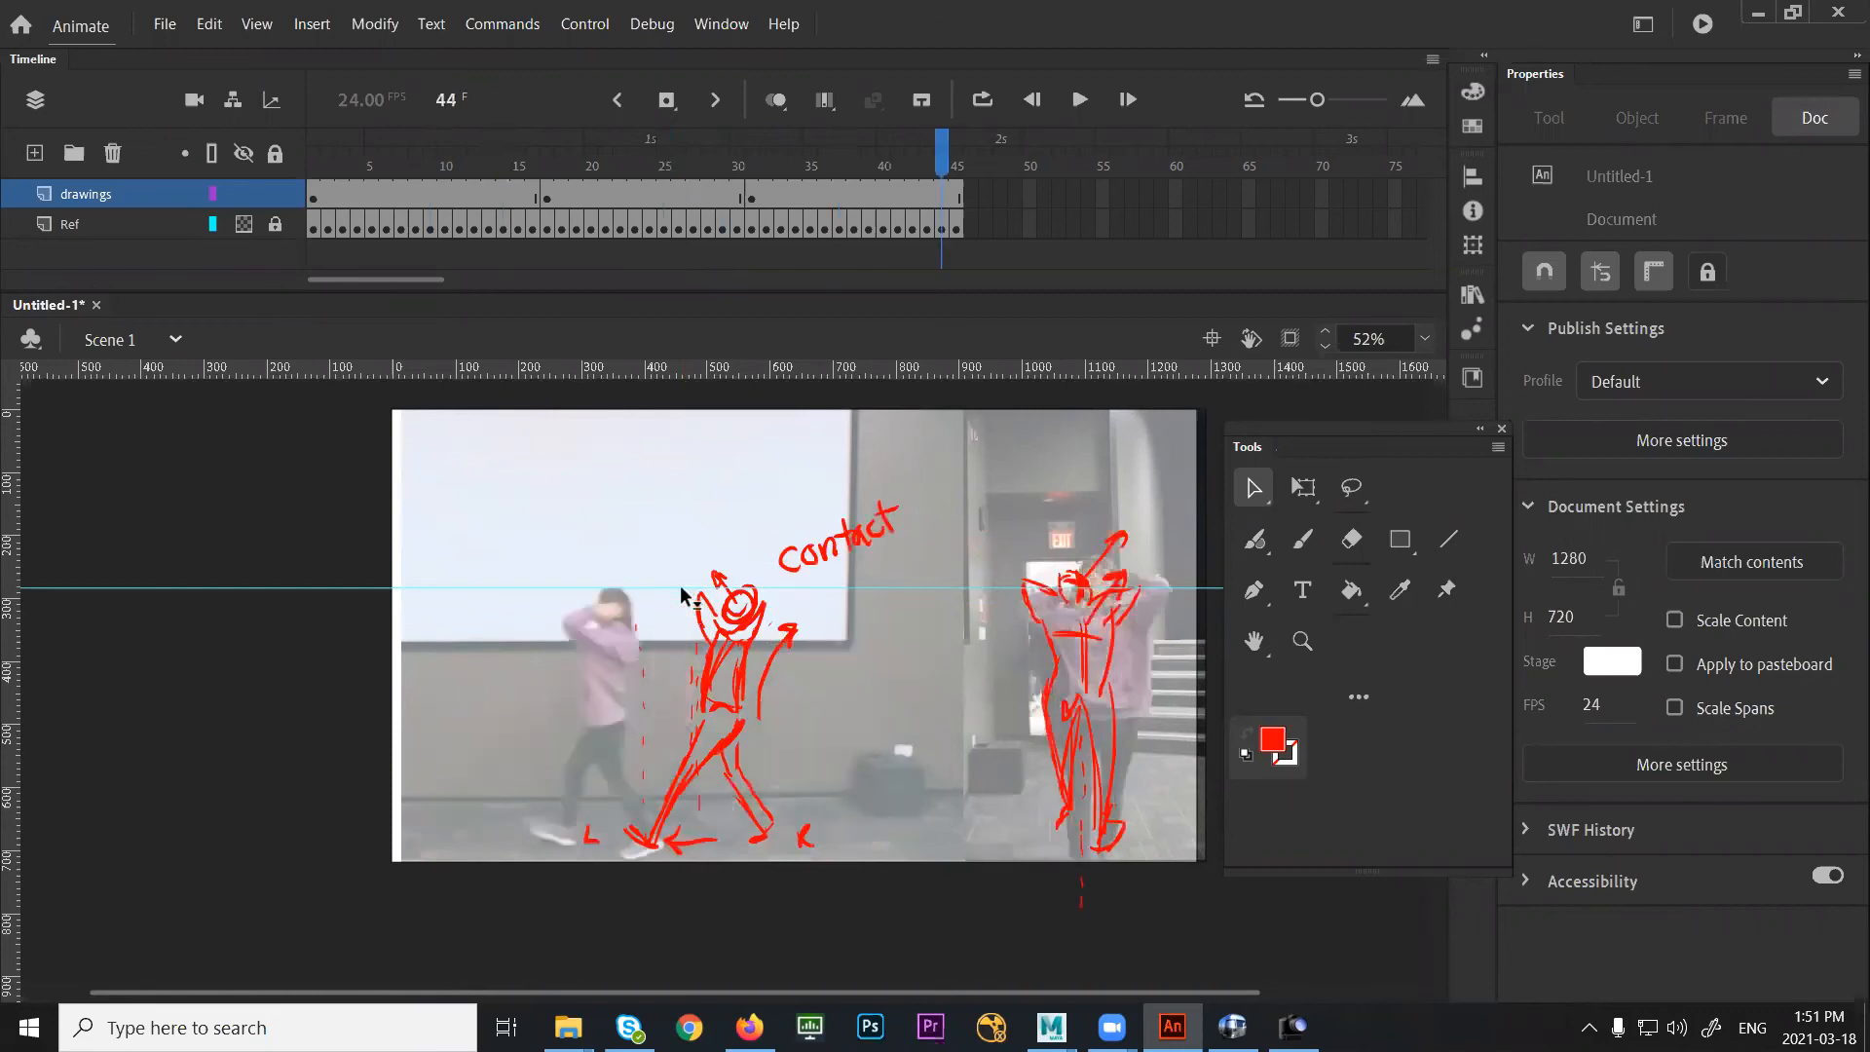
# Review the head height around frame 39 and step back through the second contact pose to frame 28
pyautogui.press(',')
pyautogui.press(',')
pyautogui.press(',')
pyautogui.press(',')
pyautogui.press(',')
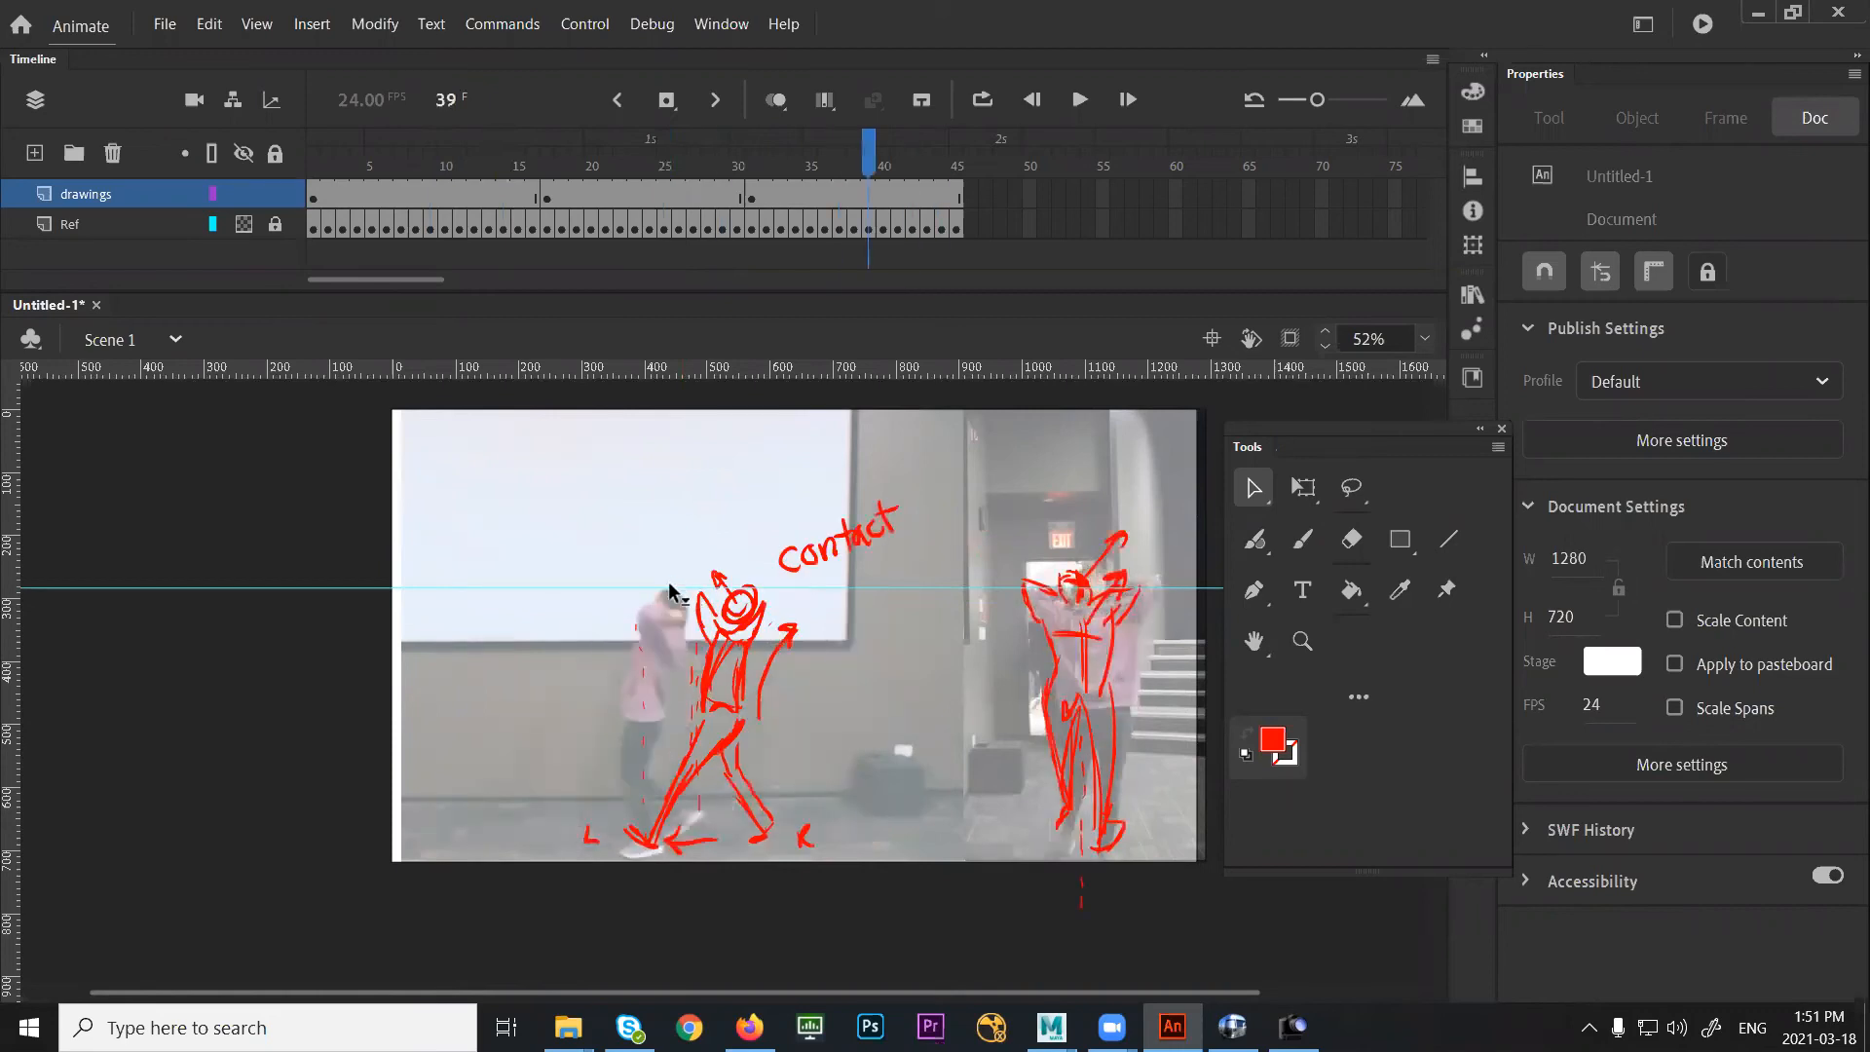
pyautogui.press('.')
pyautogui.press('.')
pyautogui.press(',')
pyautogui.press(',')
pyautogui.press(',')
pyautogui.press(',')
pyautogui.press(',')
pyautogui.press(',')
pyautogui.press(',')
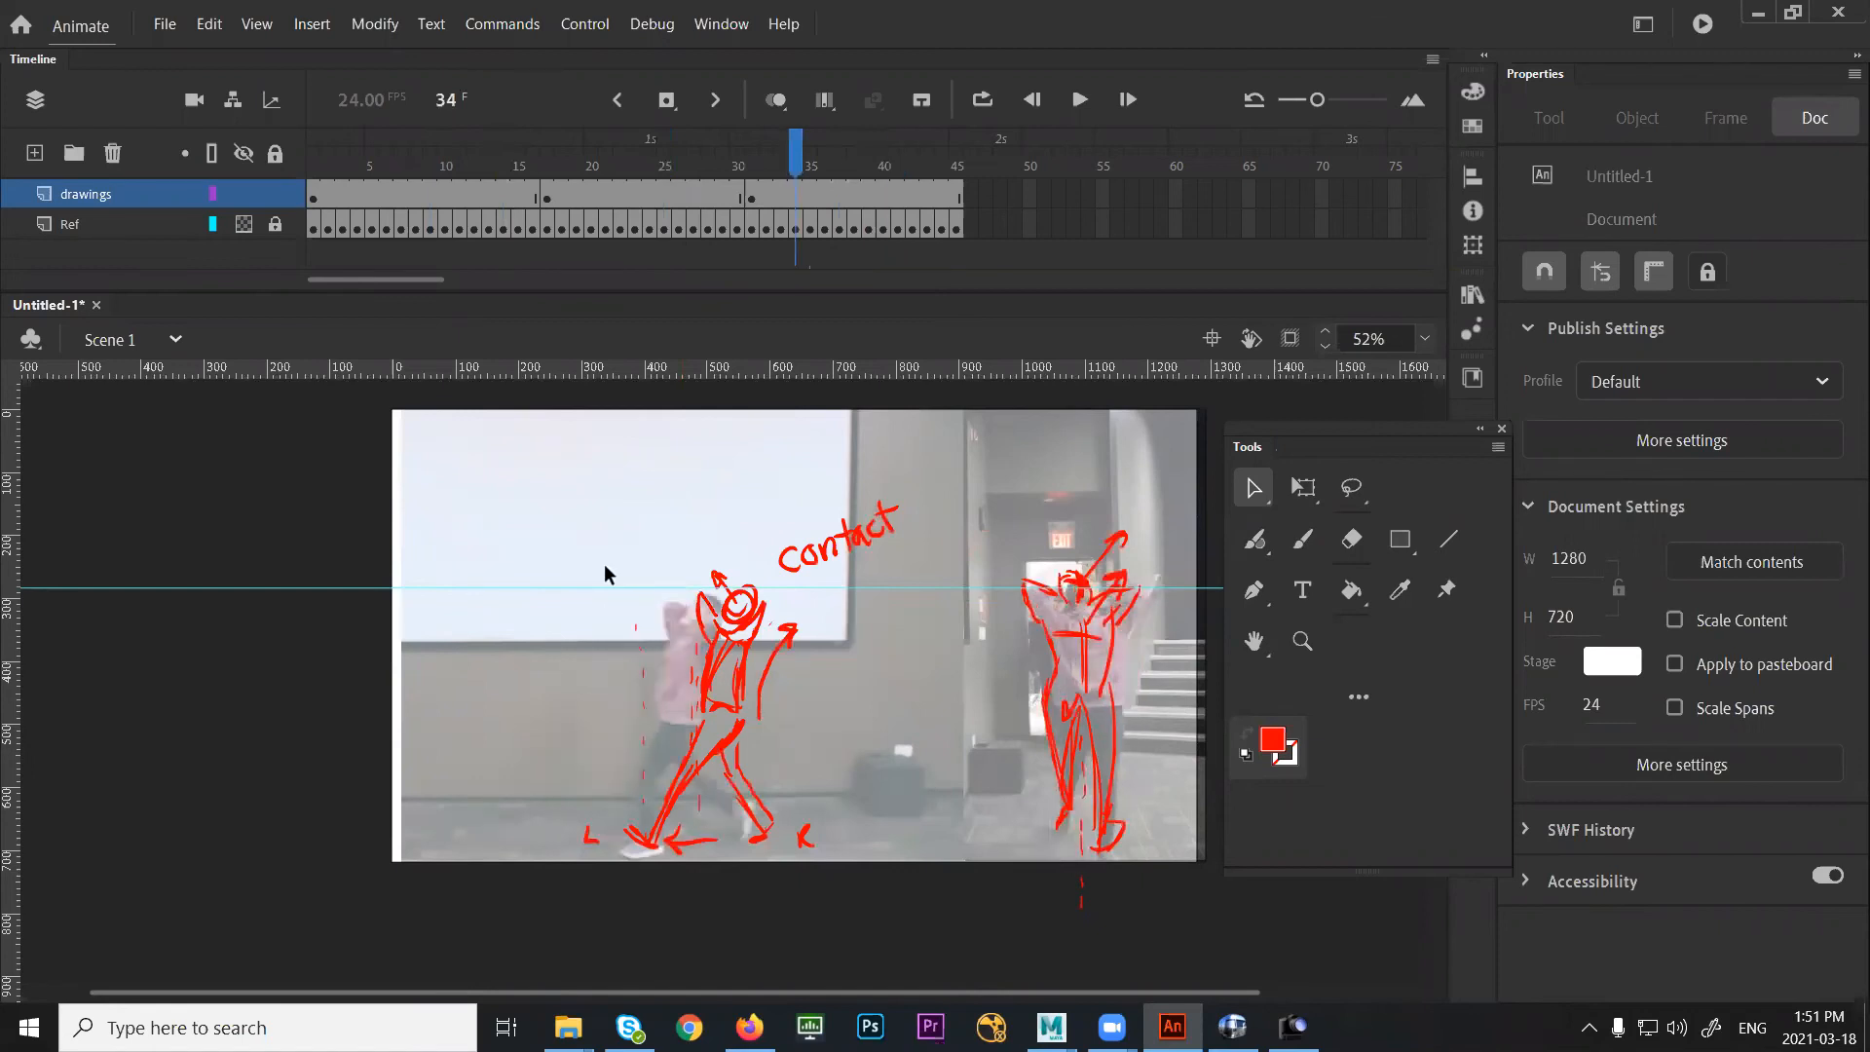
pyautogui.press(',')
pyautogui.press(',')
pyautogui.press(',')
pyautogui.press(',')
pyautogui.press(',')
pyautogui.press(',')
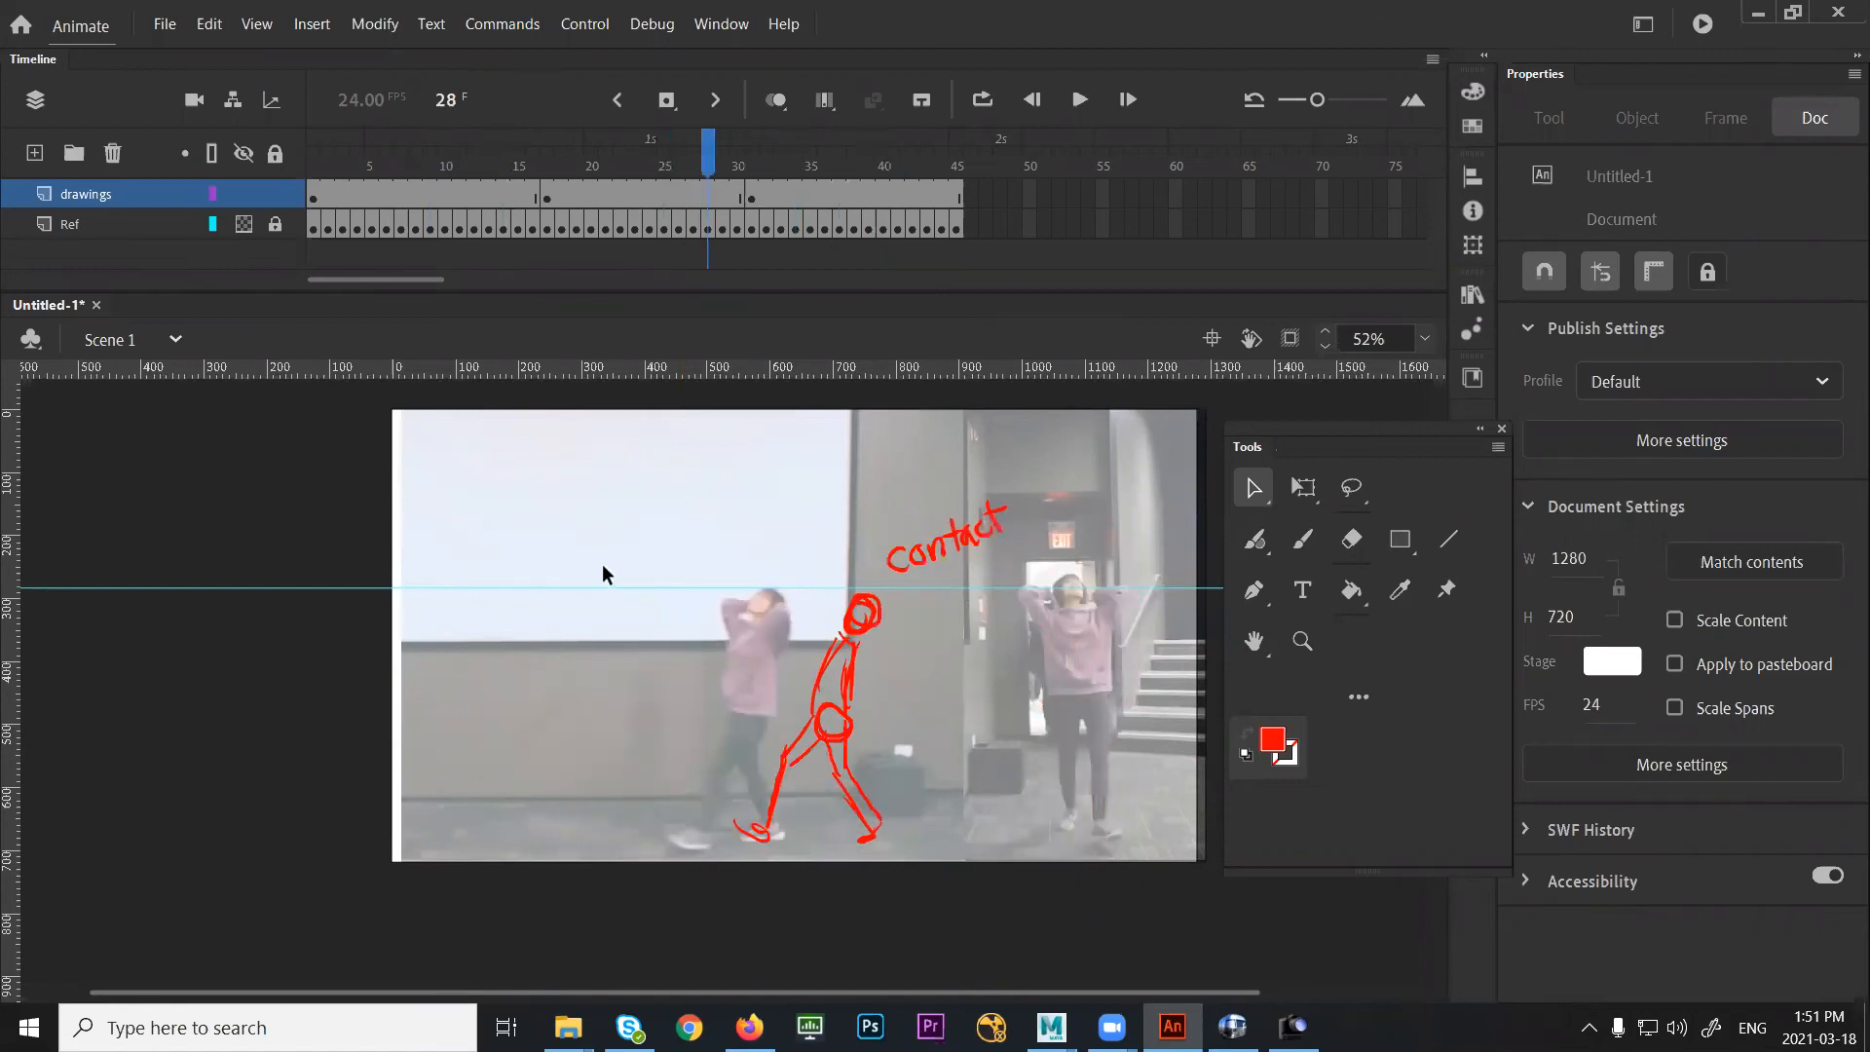
# Play the walk from the beginning to observe the head's up-and-down motion against the horizontal guide
pyautogui.hotkey('shift', ',')
pyautogui.press('Return')
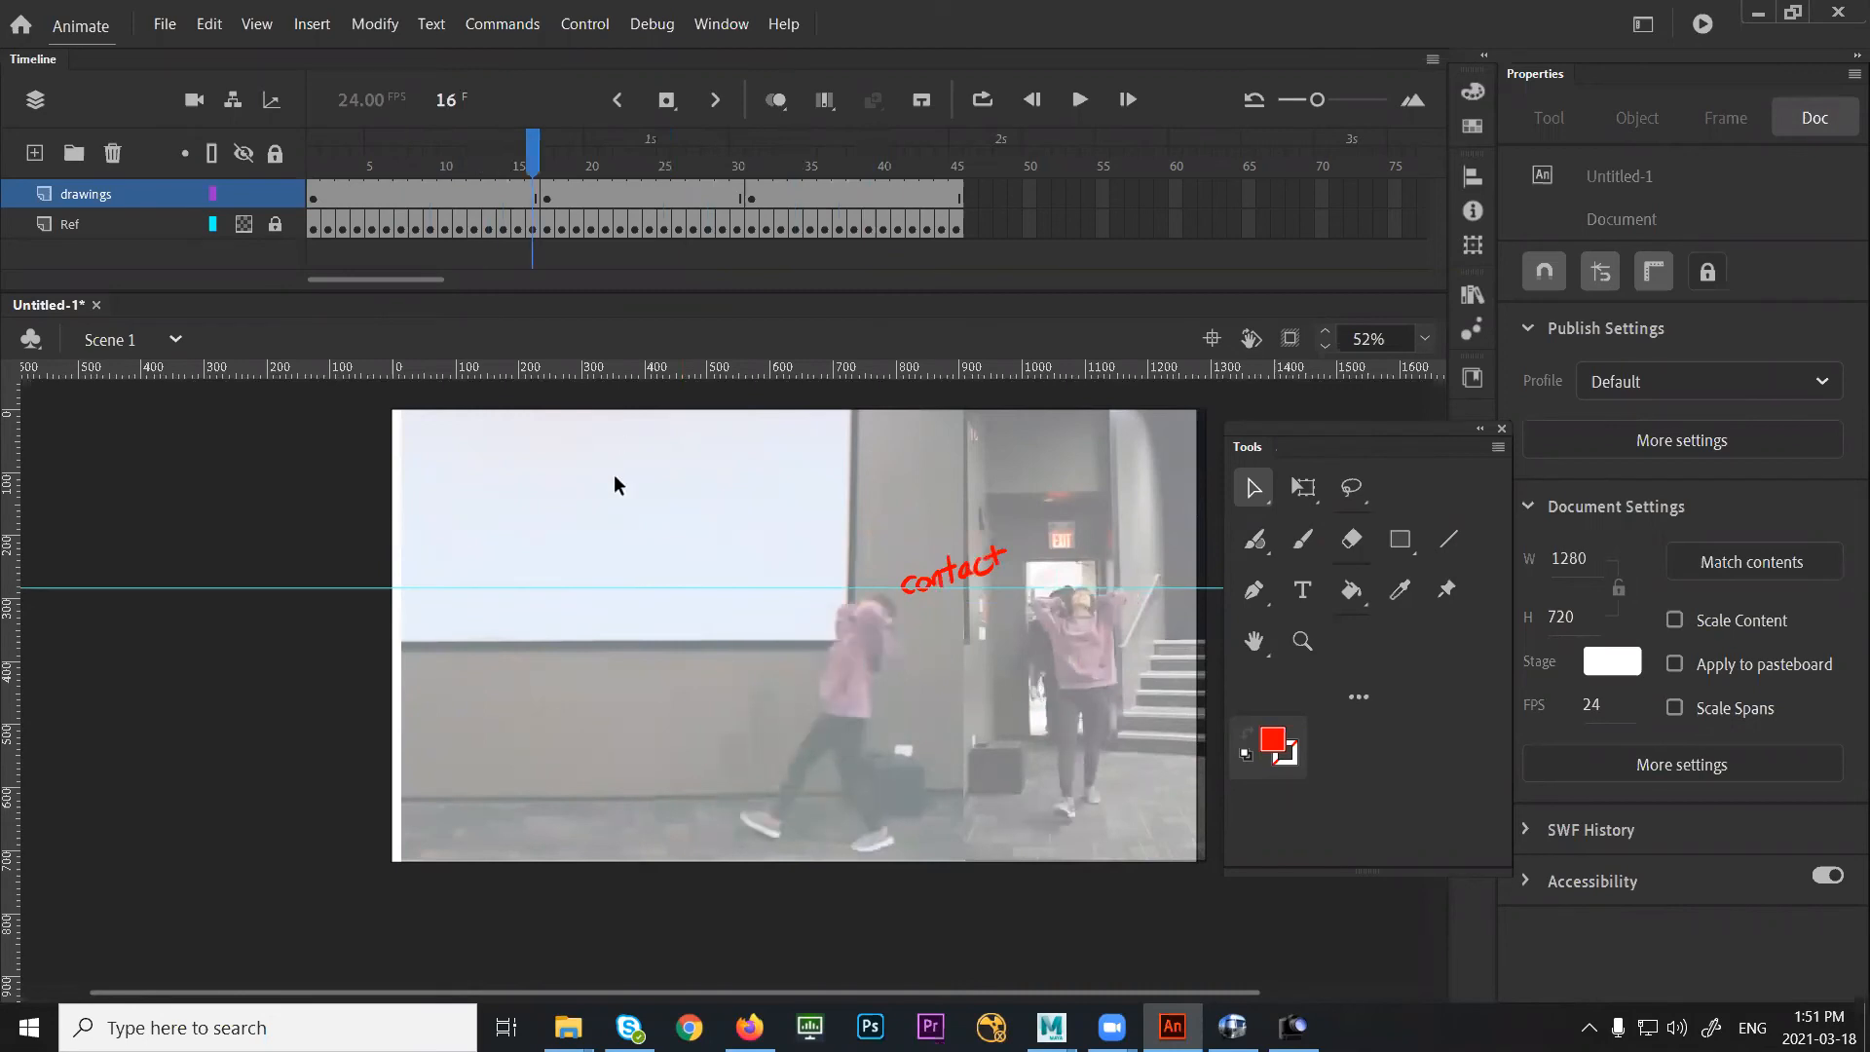
pyautogui.press('.')
pyautogui.press('Return')
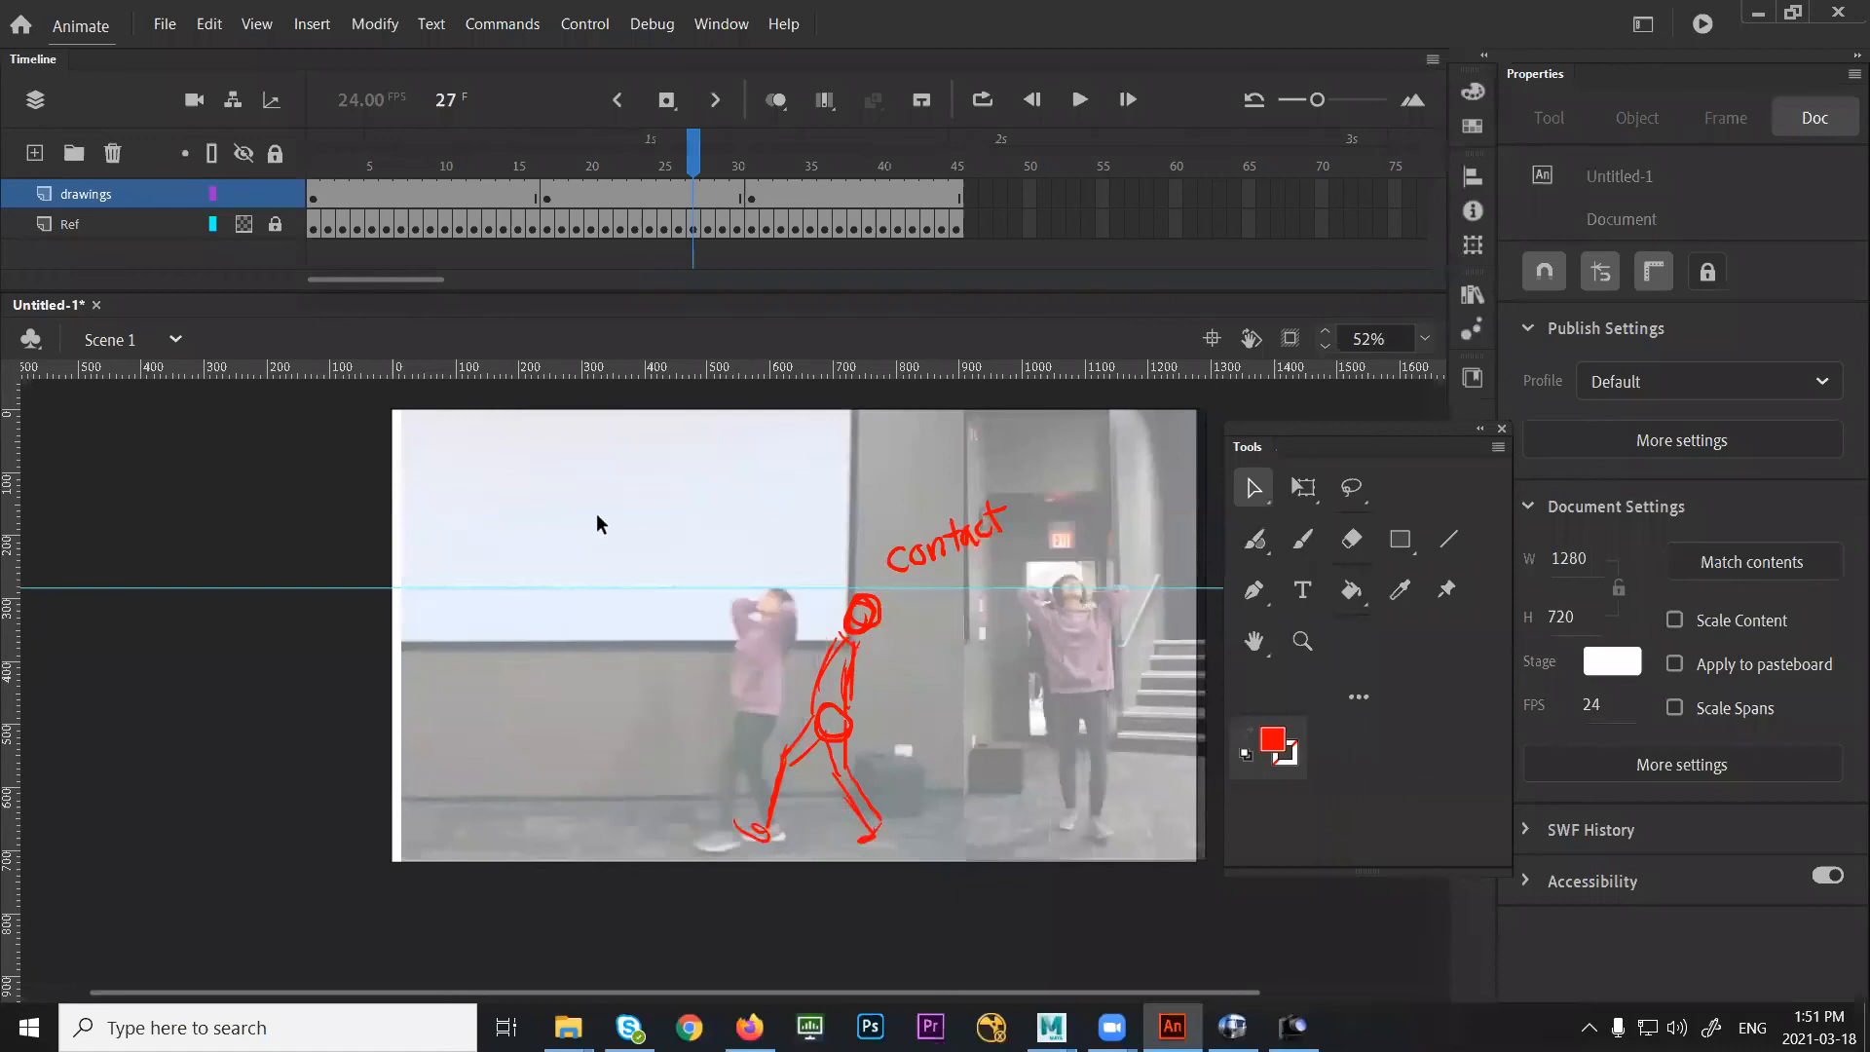
# Go to frame 32 and place a vertical guide at about 475 on the horizontal ruler, beside the side-view walker's raised arm
pyautogui.press('.')
pyautogui.press('.')
pyautogui.press('.')
pyautogui.press('.')
pyautogui.press('.')
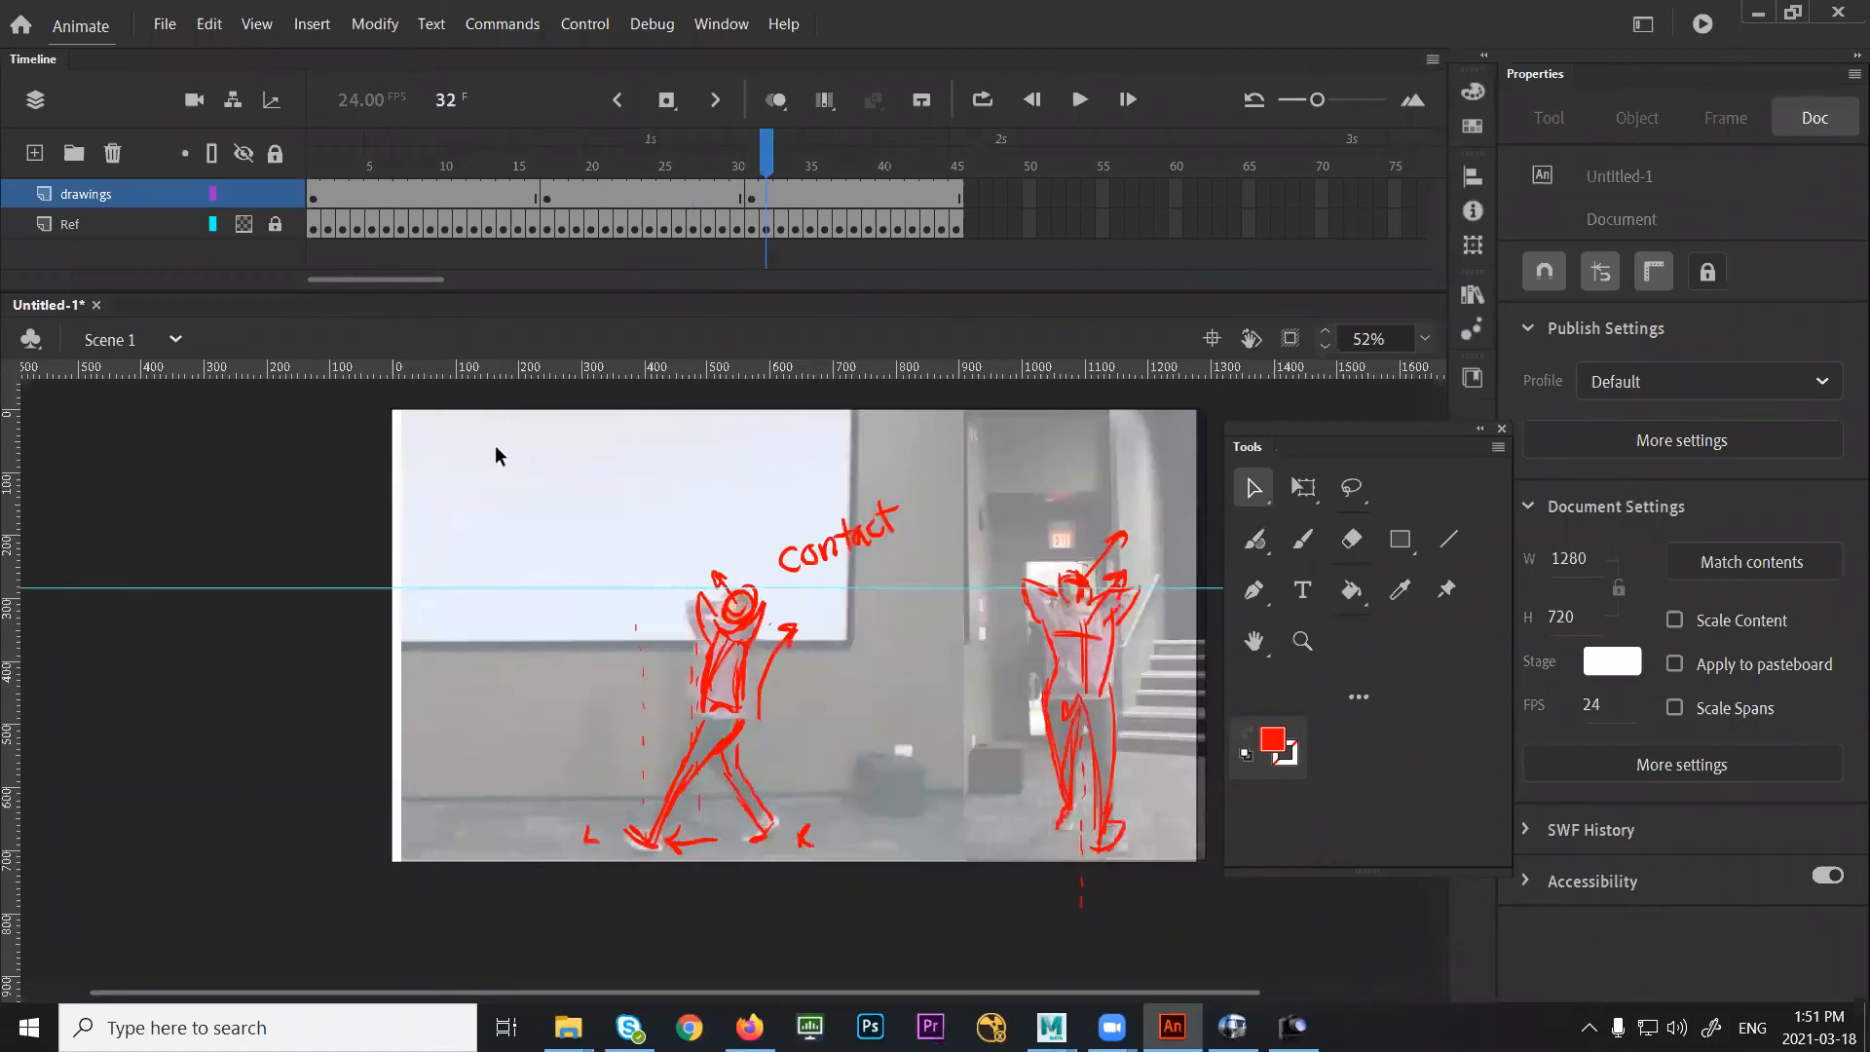
pyautogui.moveTo(479, 621); pyautogui.dragTo(692, 727)
# Go back frame by frame from frame 32 to about frame 6, examining the walker's movement against both guides
pyautogui.press(',')
pyautogui.press(',')
pyautogui.press(',')
pyautogui.press(',')
pyautogui.press(',')
pyautogui.press(',')
pyautogui.press(',')
pyautogui.press(',')
pyautogui.press(',')
pyautogui.press(',')
pyautogui.press(',')
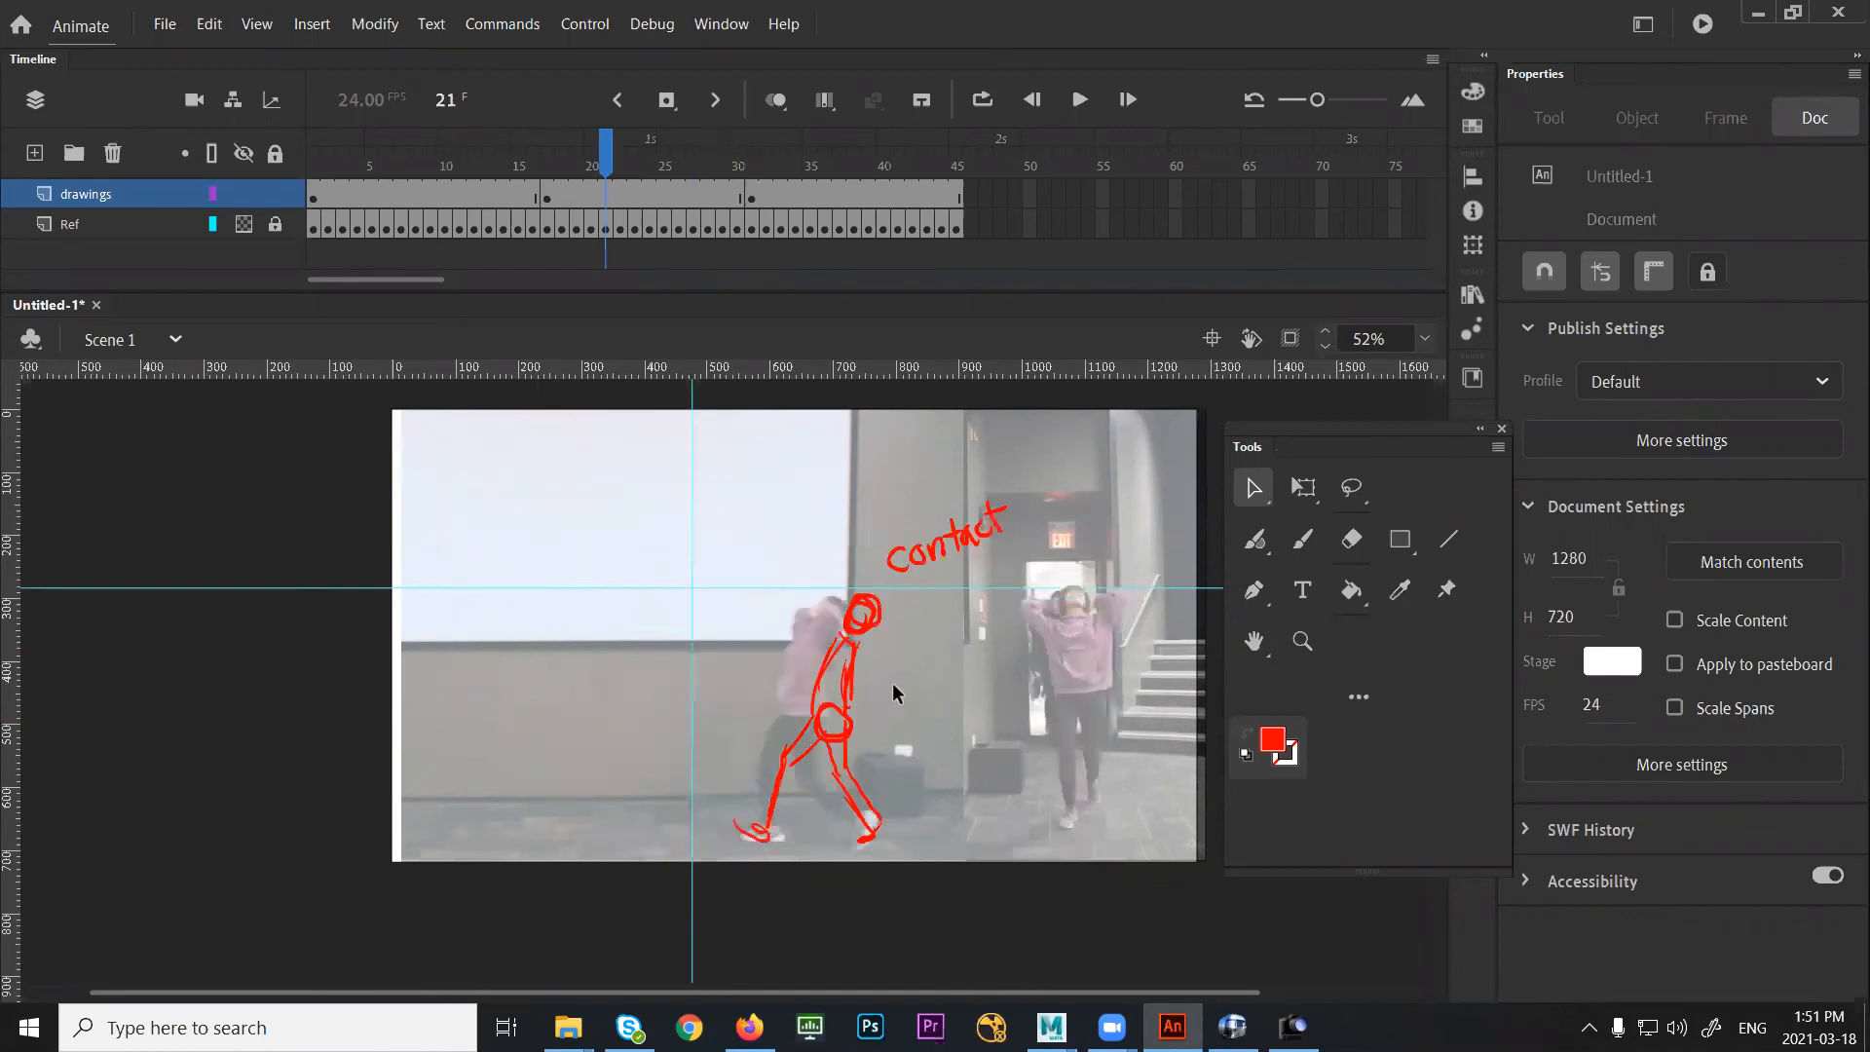
pyautogui.press(',')
pyautogui.press(',')
pyautogui.press(',')
pyautogui.press(',')
pyautogui.press(',')
pyautogui.press(',')
pyautogui.press(',')
pyautogui.press(',')
pyautogui.press(',')
pyautogui.press(',')
pyautogui.press(',')
pyautogui.press(',')
pyautogui.press(',')
pyautogui.press(',')
pyautogui.press(',')
# Advance frame by frame to frame 45, comparing the walker's position with the horizontal and vertical guides
pyautogui.press('.')
pyautogui.press('.')
pyautogui.press('.')
pyautogui.press('.')
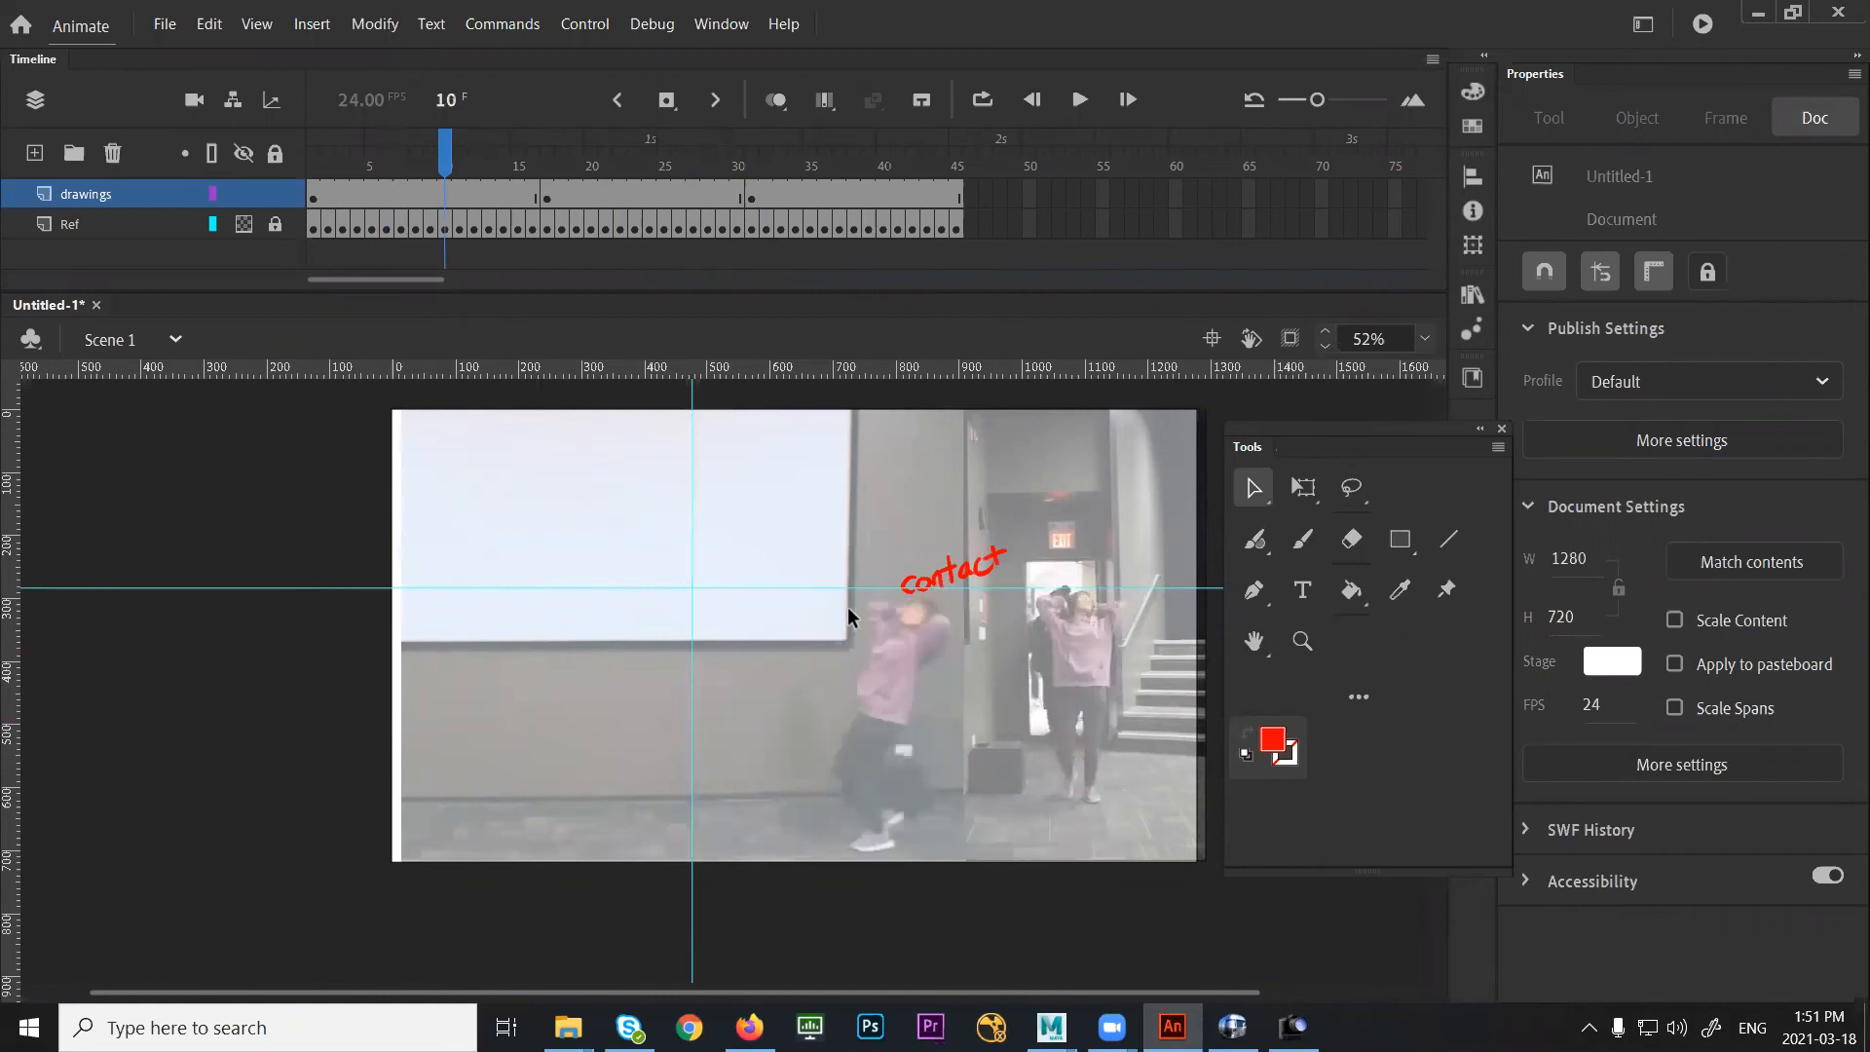
pyautogui.press('.')
pyautogui.press('.')
pyautogui.press('.')
pyautogui.press('.')
pyautogui.press('.')
pyautogui.press('.')
pyautogui.press('.')
pyautogui.press('.')
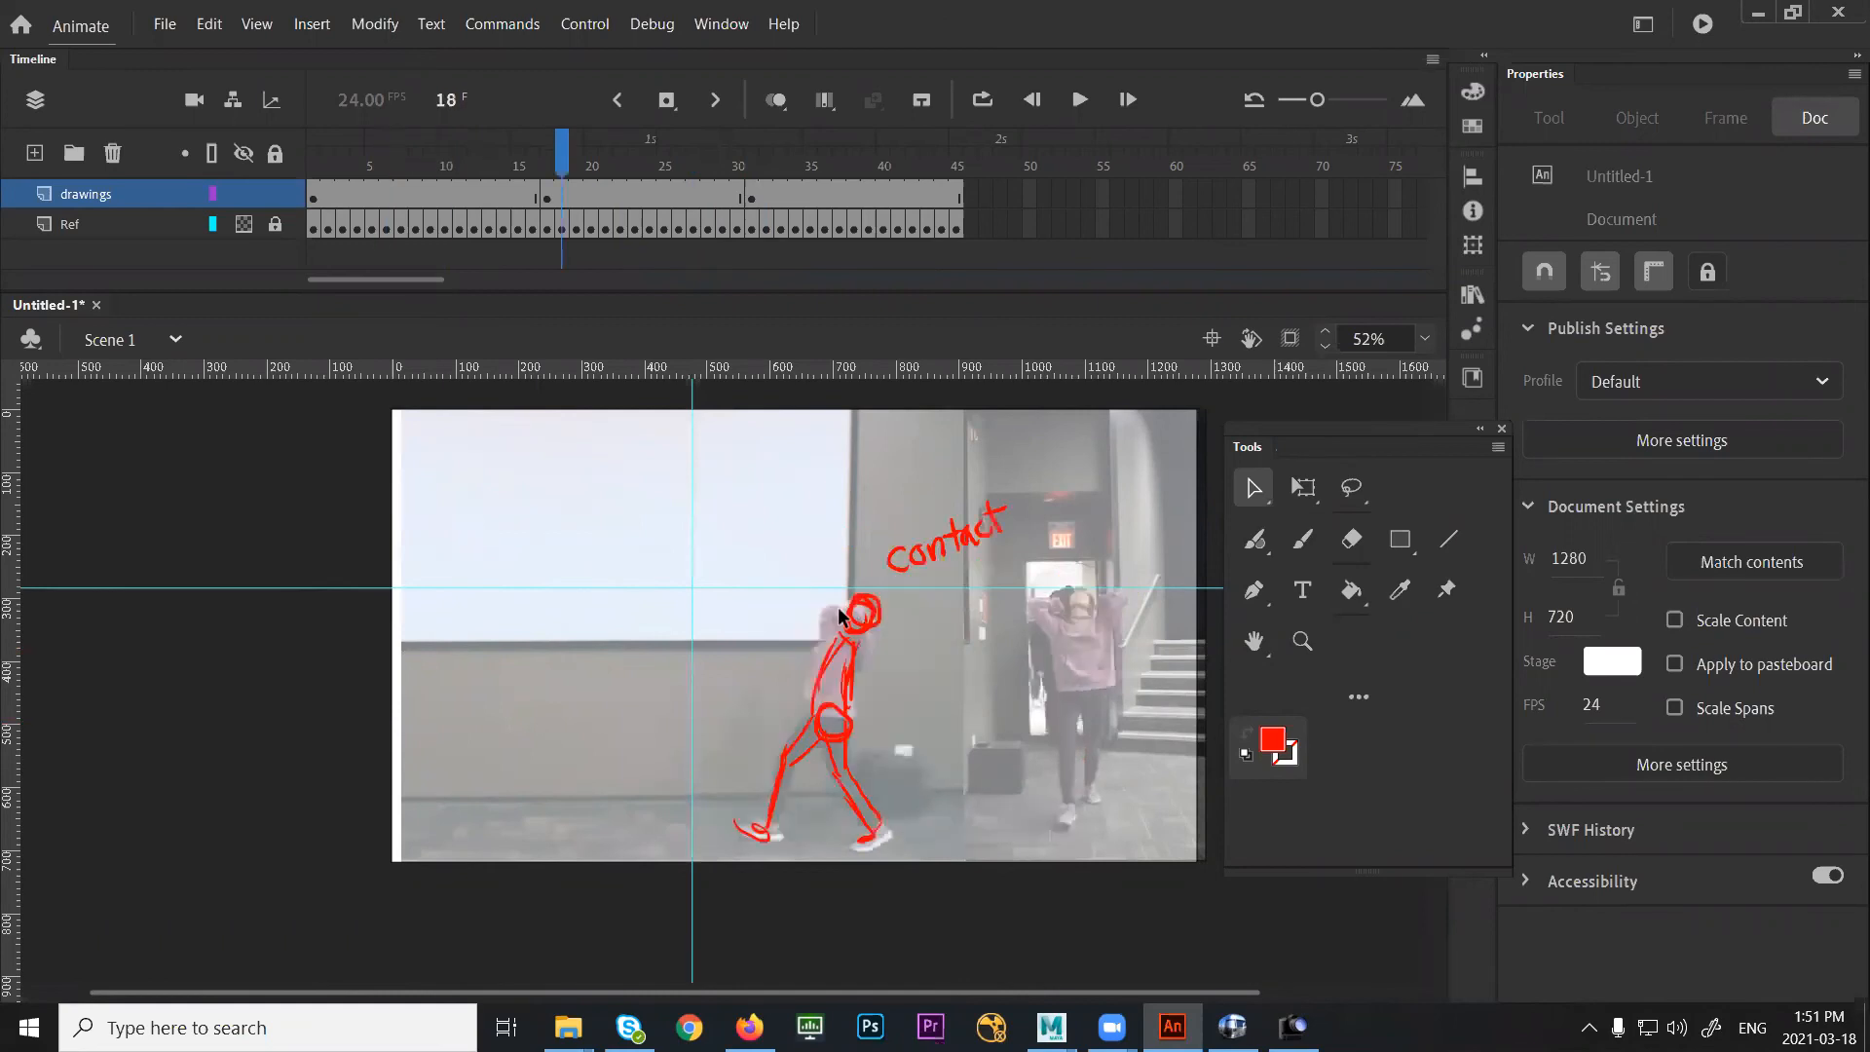
pyautogui.press('.')
pyautogui.press('.')
pyautogui.press('.')
pyautogui.press('.')
pyautogui.press('.')
pyautogui.press('.')
pyautogui.press('.')
pyautogui.press('.')
pyautogui.press('.')
pyautogui.press('.')
pyautogui.press('.')
pyautogui.press('.')
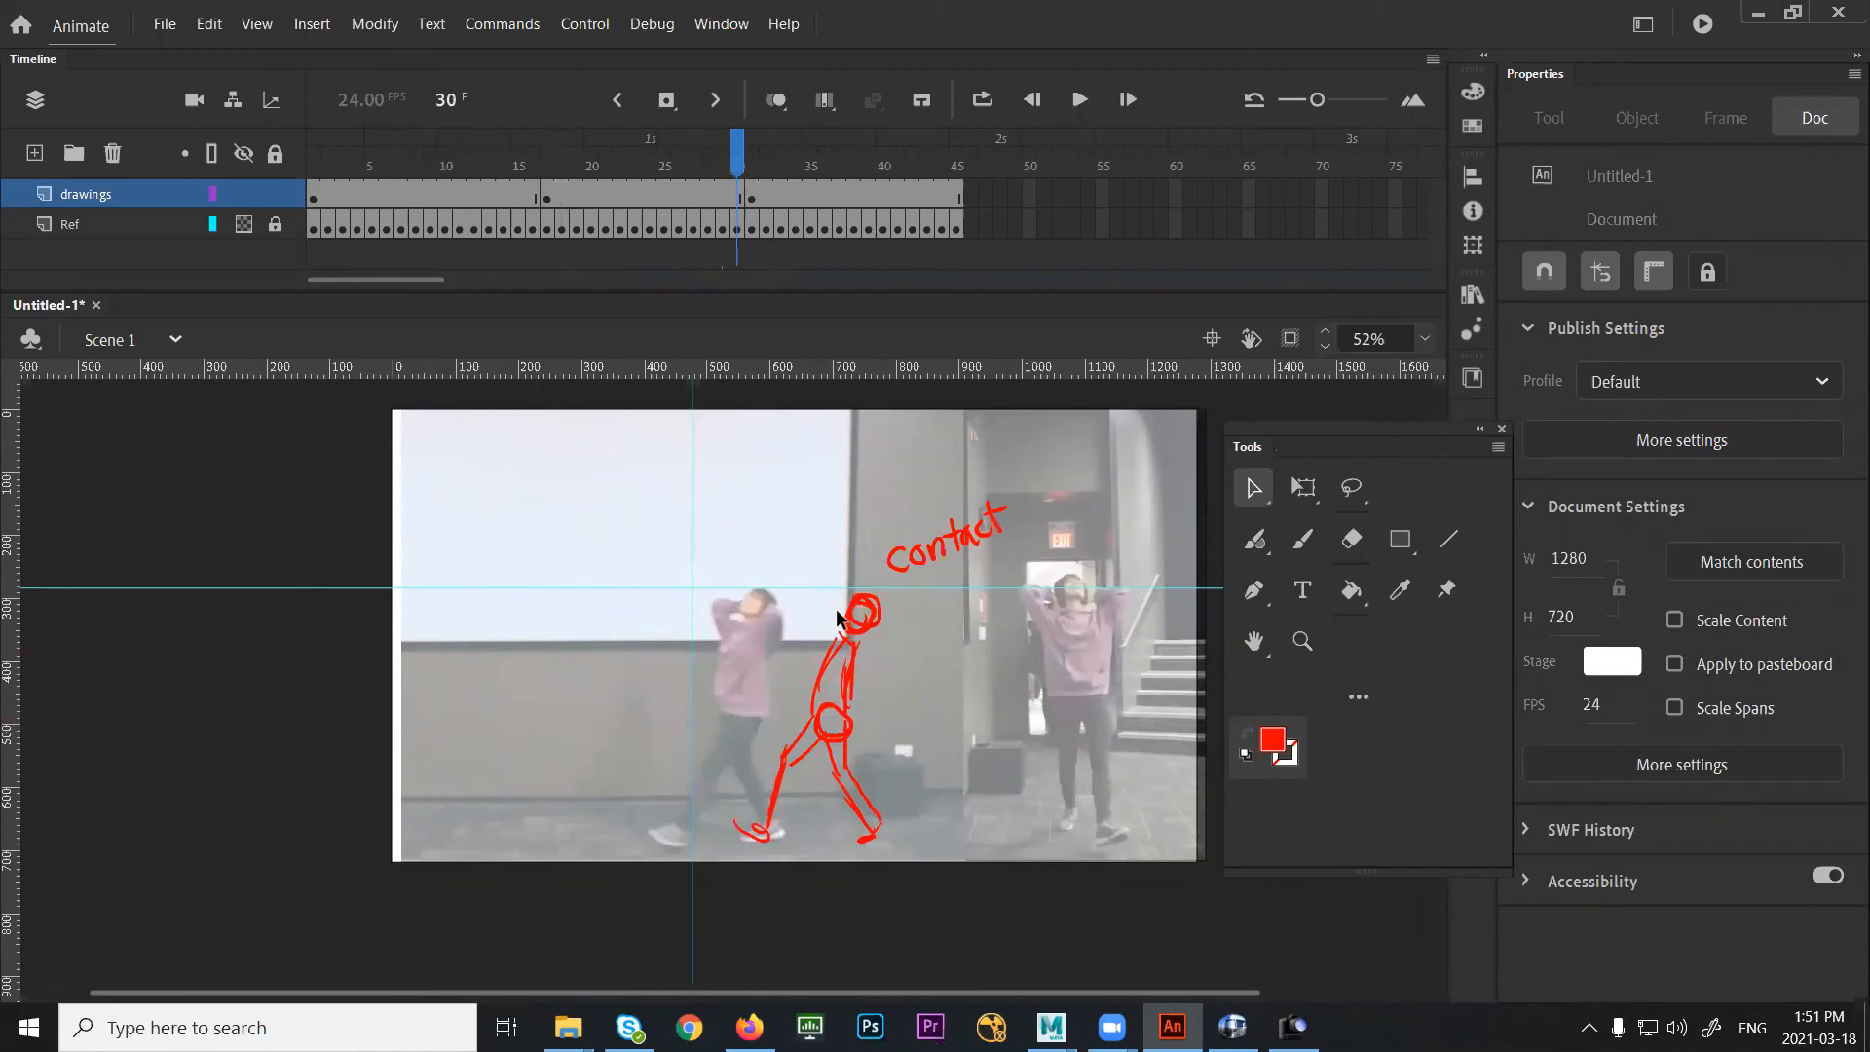
pyautogui.press('.')
pyautogui.press('.')
pyautogui.press('.')
pyautogui.press('.')
pyautogui.press('.')
pyautogui.press('.')
pyautogui.press('.')
pyautogui.press('.')
pyautogui.press('.')
pyautogui.press('.')
pyautogui.press('.')
pyautogui.press('.')
pyautogui.press('.')
pyautogui.press('.')
pyautogui.press('.')
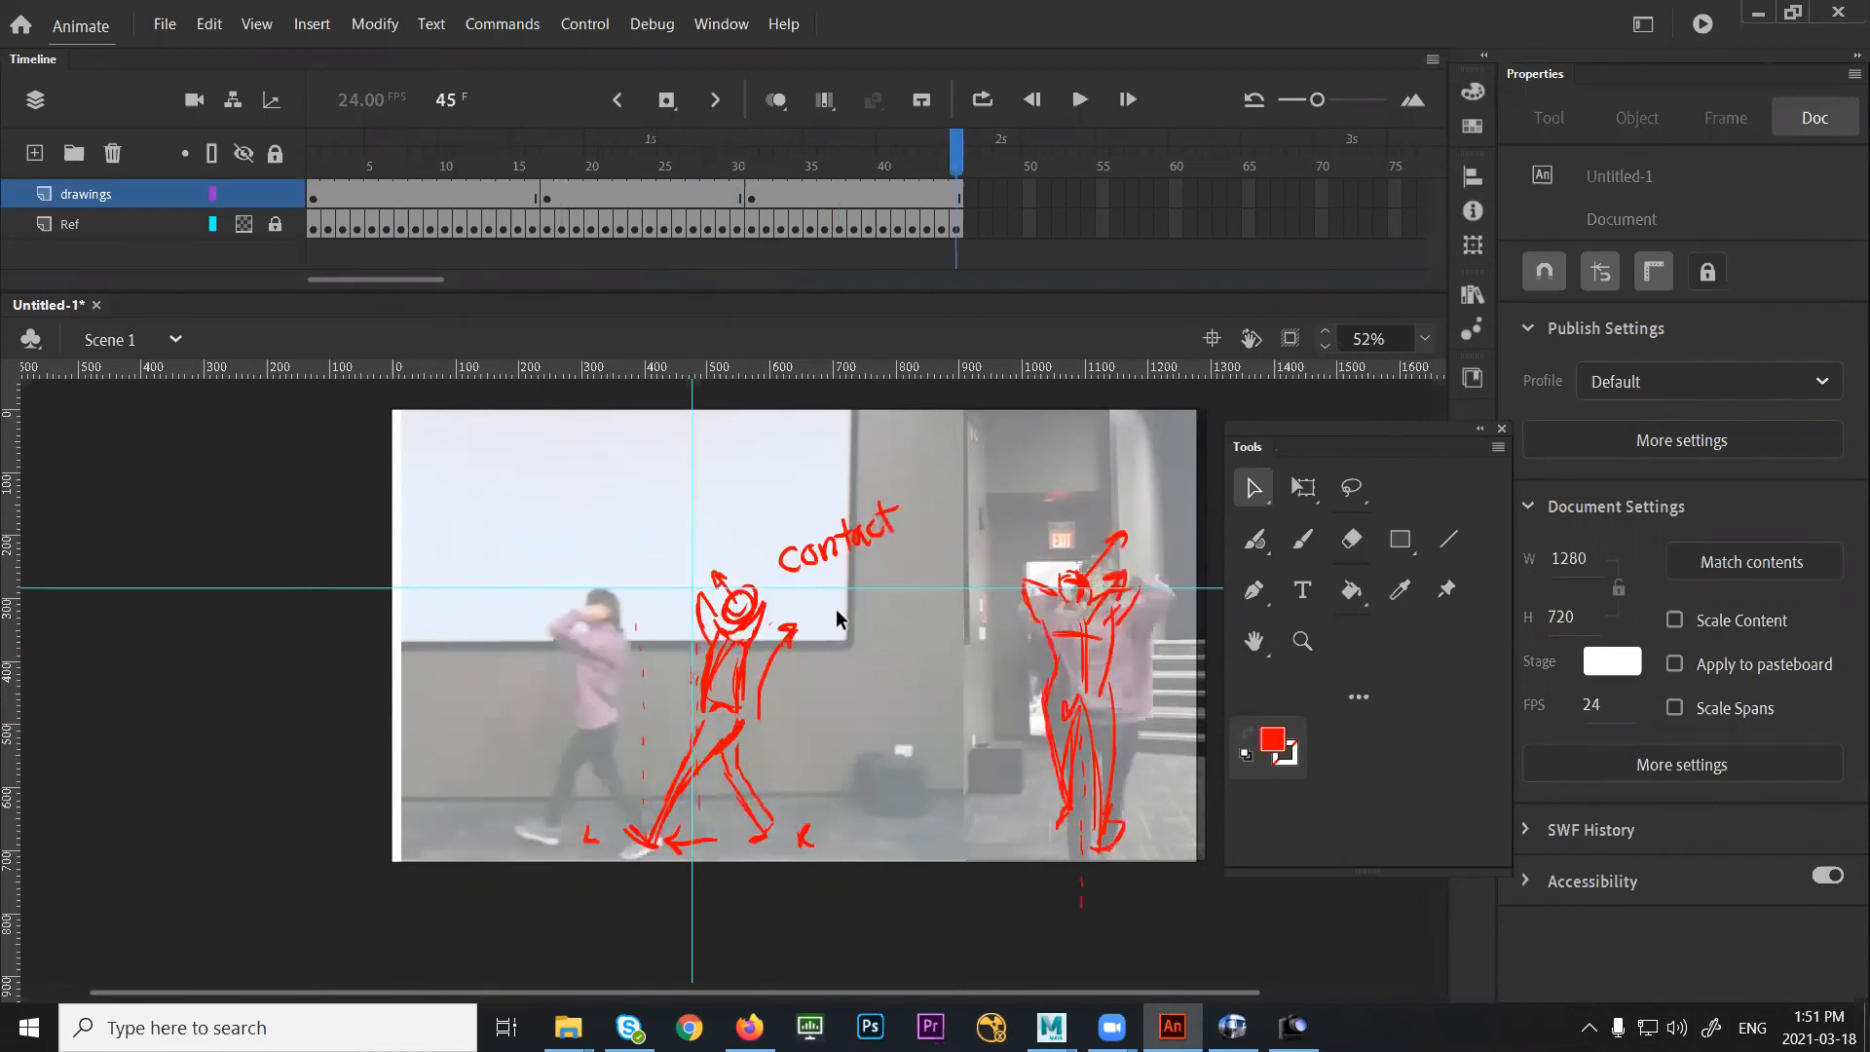
# Play the walk again to review the body's motion against both guides
pyautogui.press(',')
pyautogui.press(',')
pyautogui.press(',')
pyautogui.press('Return')
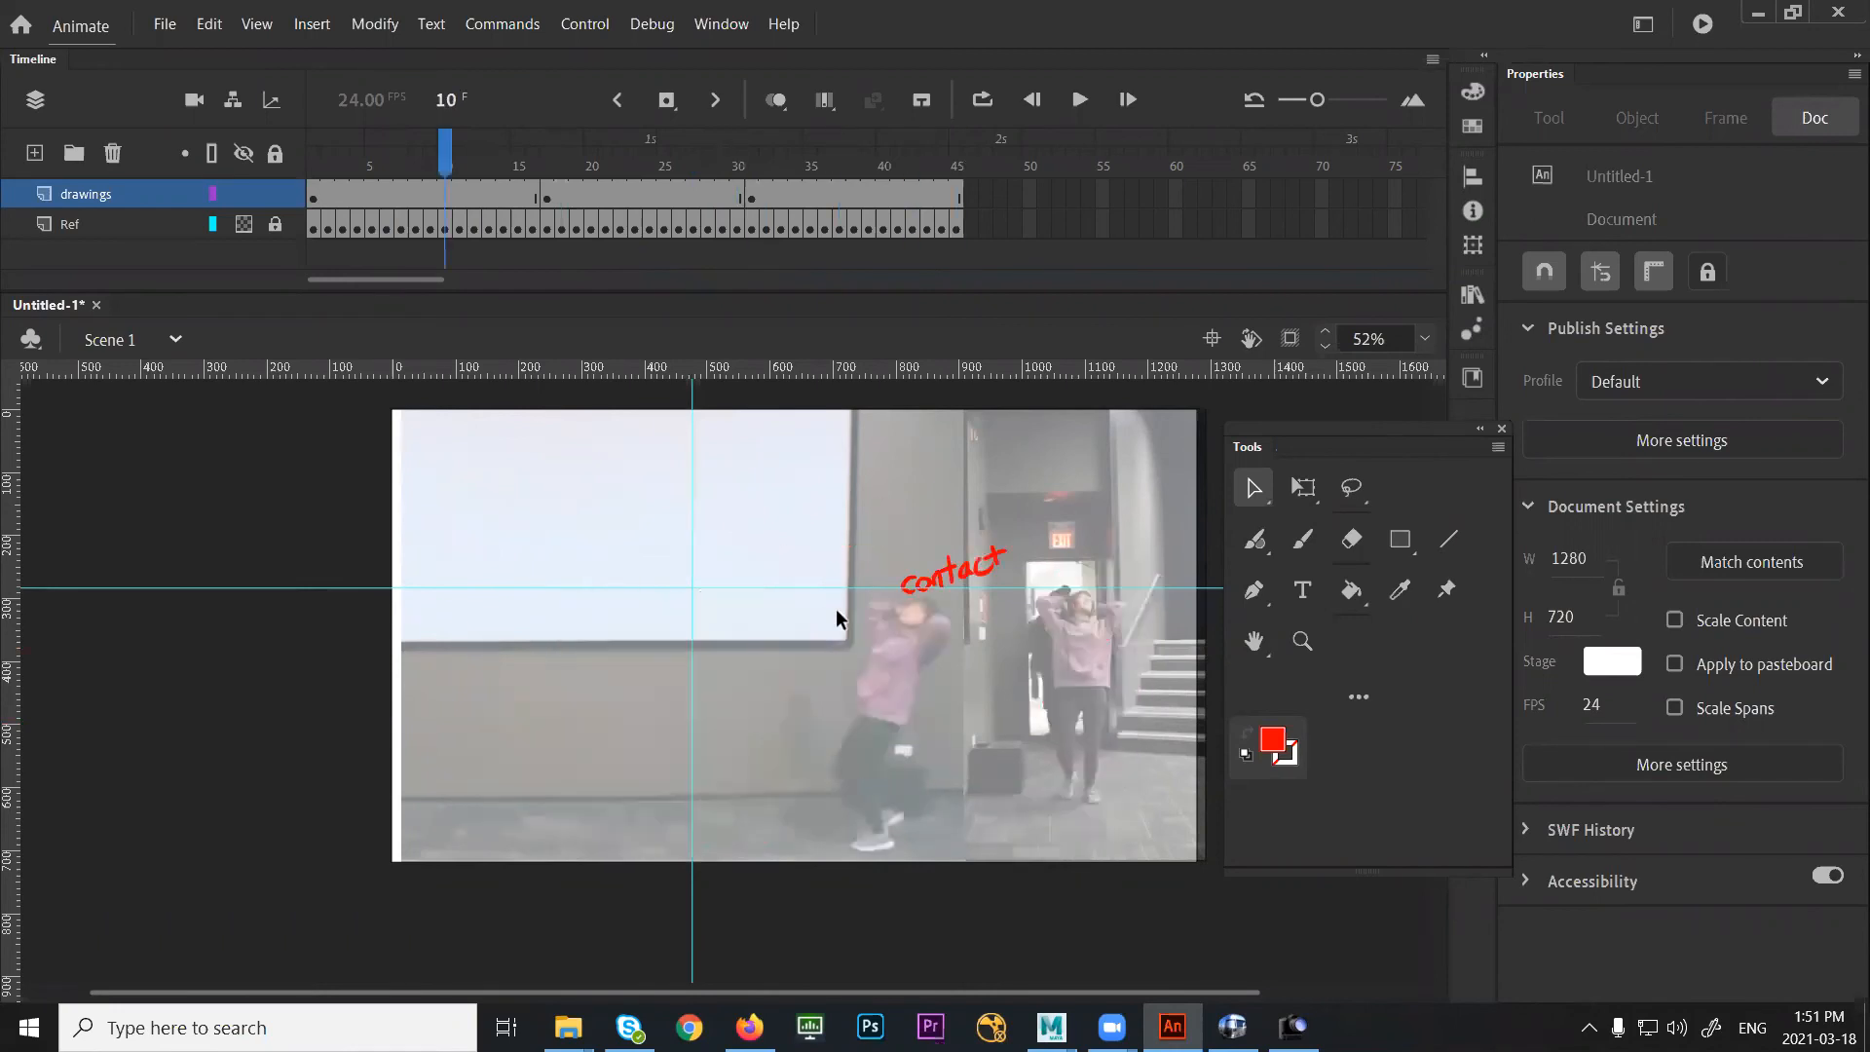
# Insert a blank keyframe at frame 20 on the drawings layer, just after the contact pose at frame 17
pyautogui.press(',')
pyautogui.press(',')
pyautogui.press(',')
pyautogui.press(',')
pyautogui.press(',')
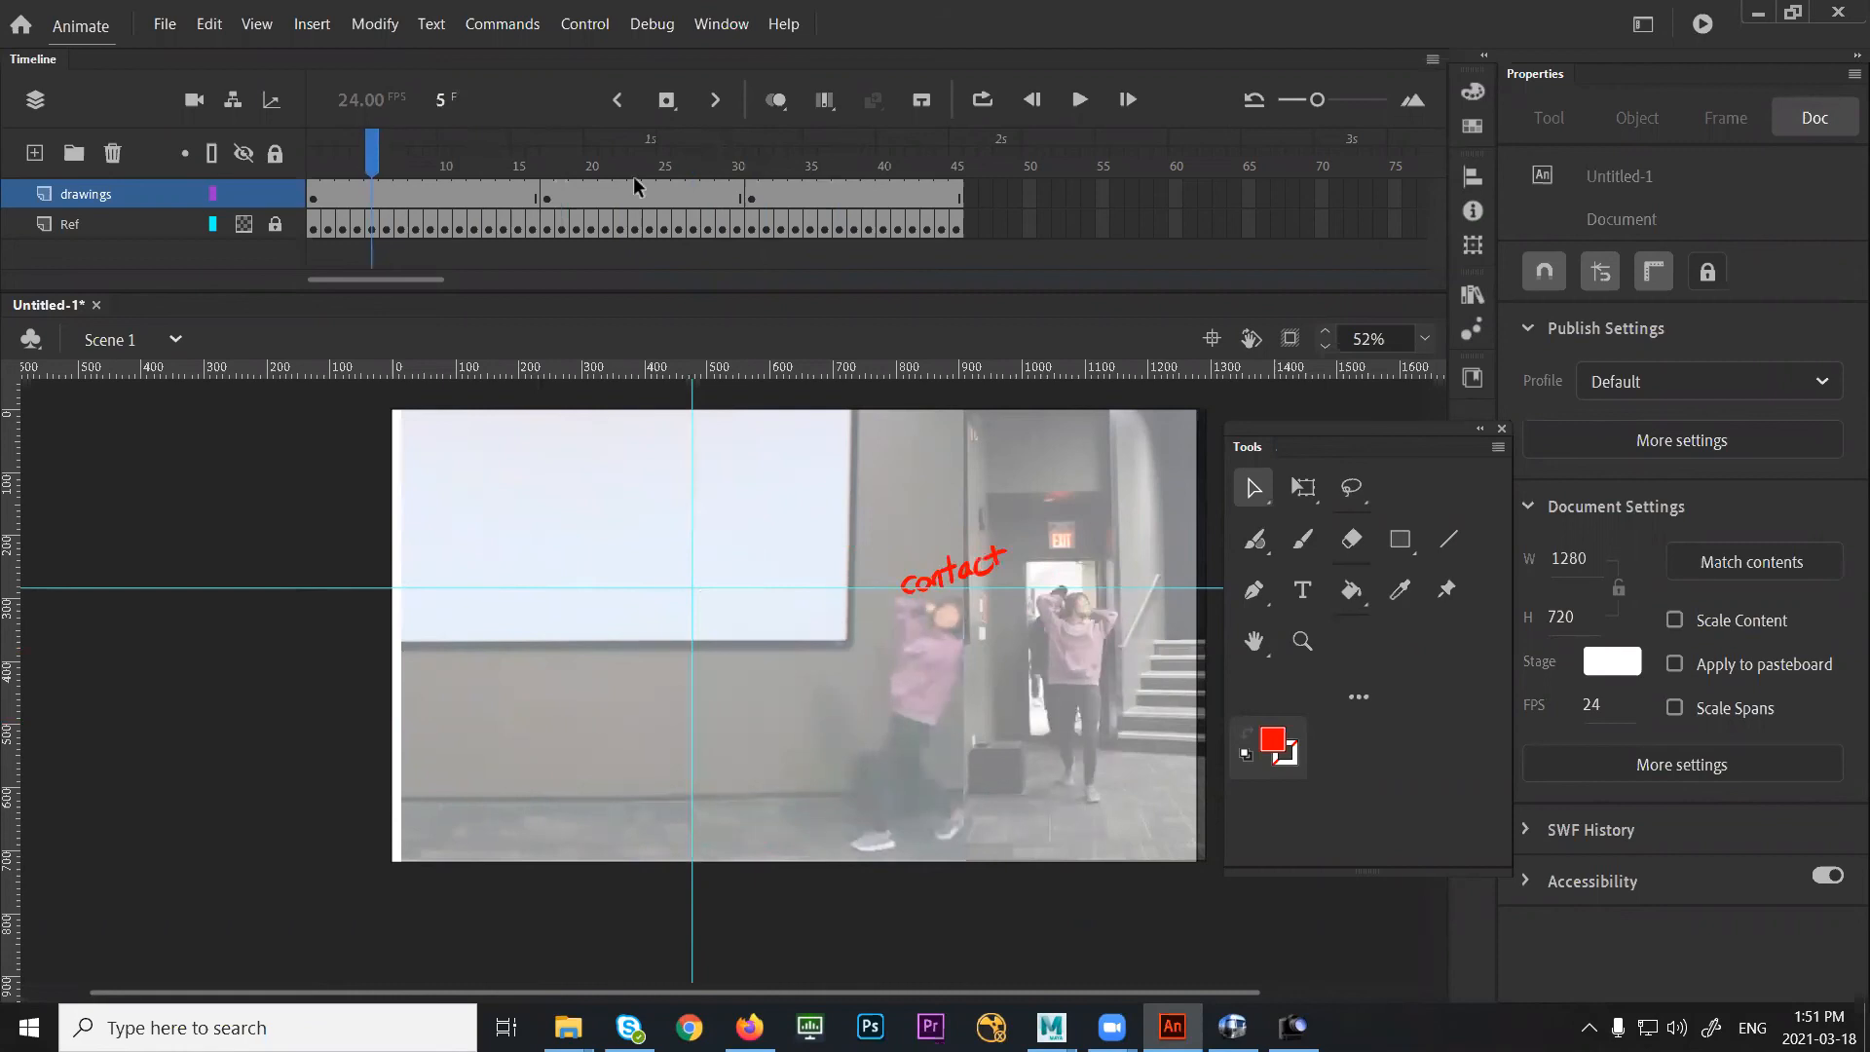
pyautogui.click(546, 200)
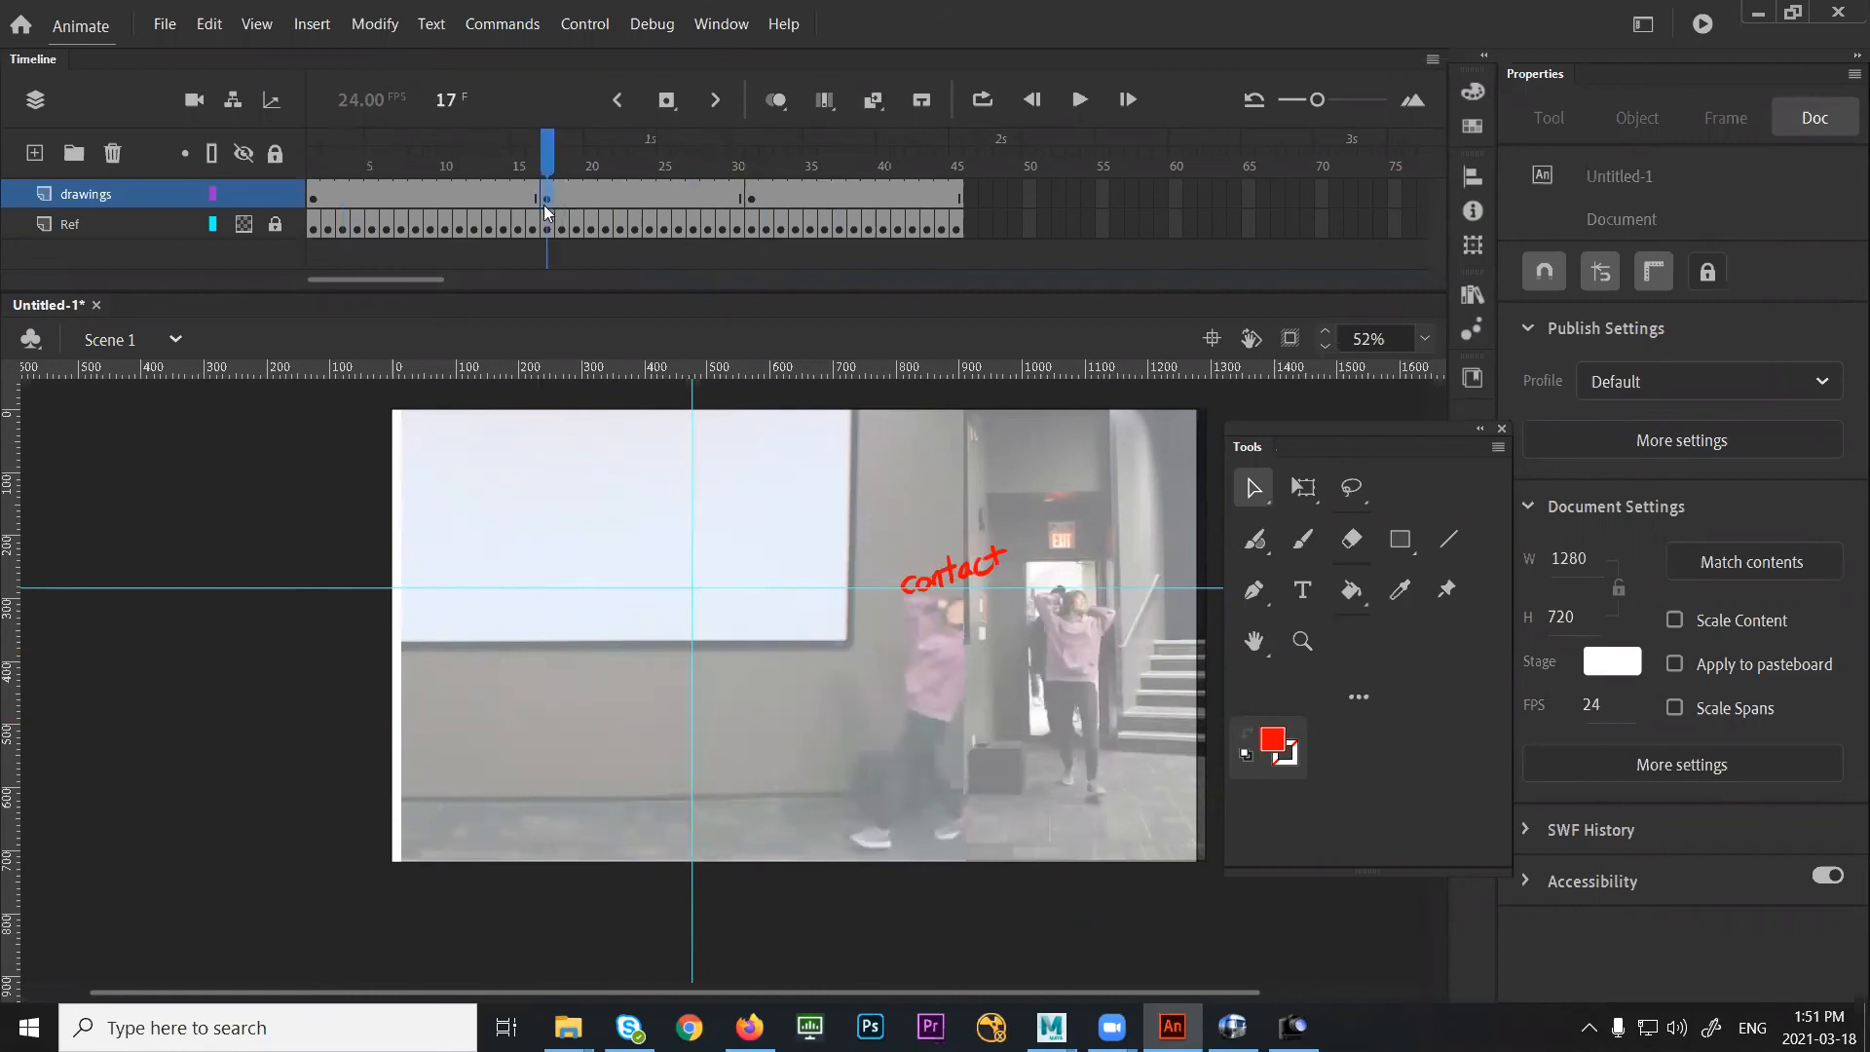
pyautogui.click(577, 194)
pyautogui.press('.')
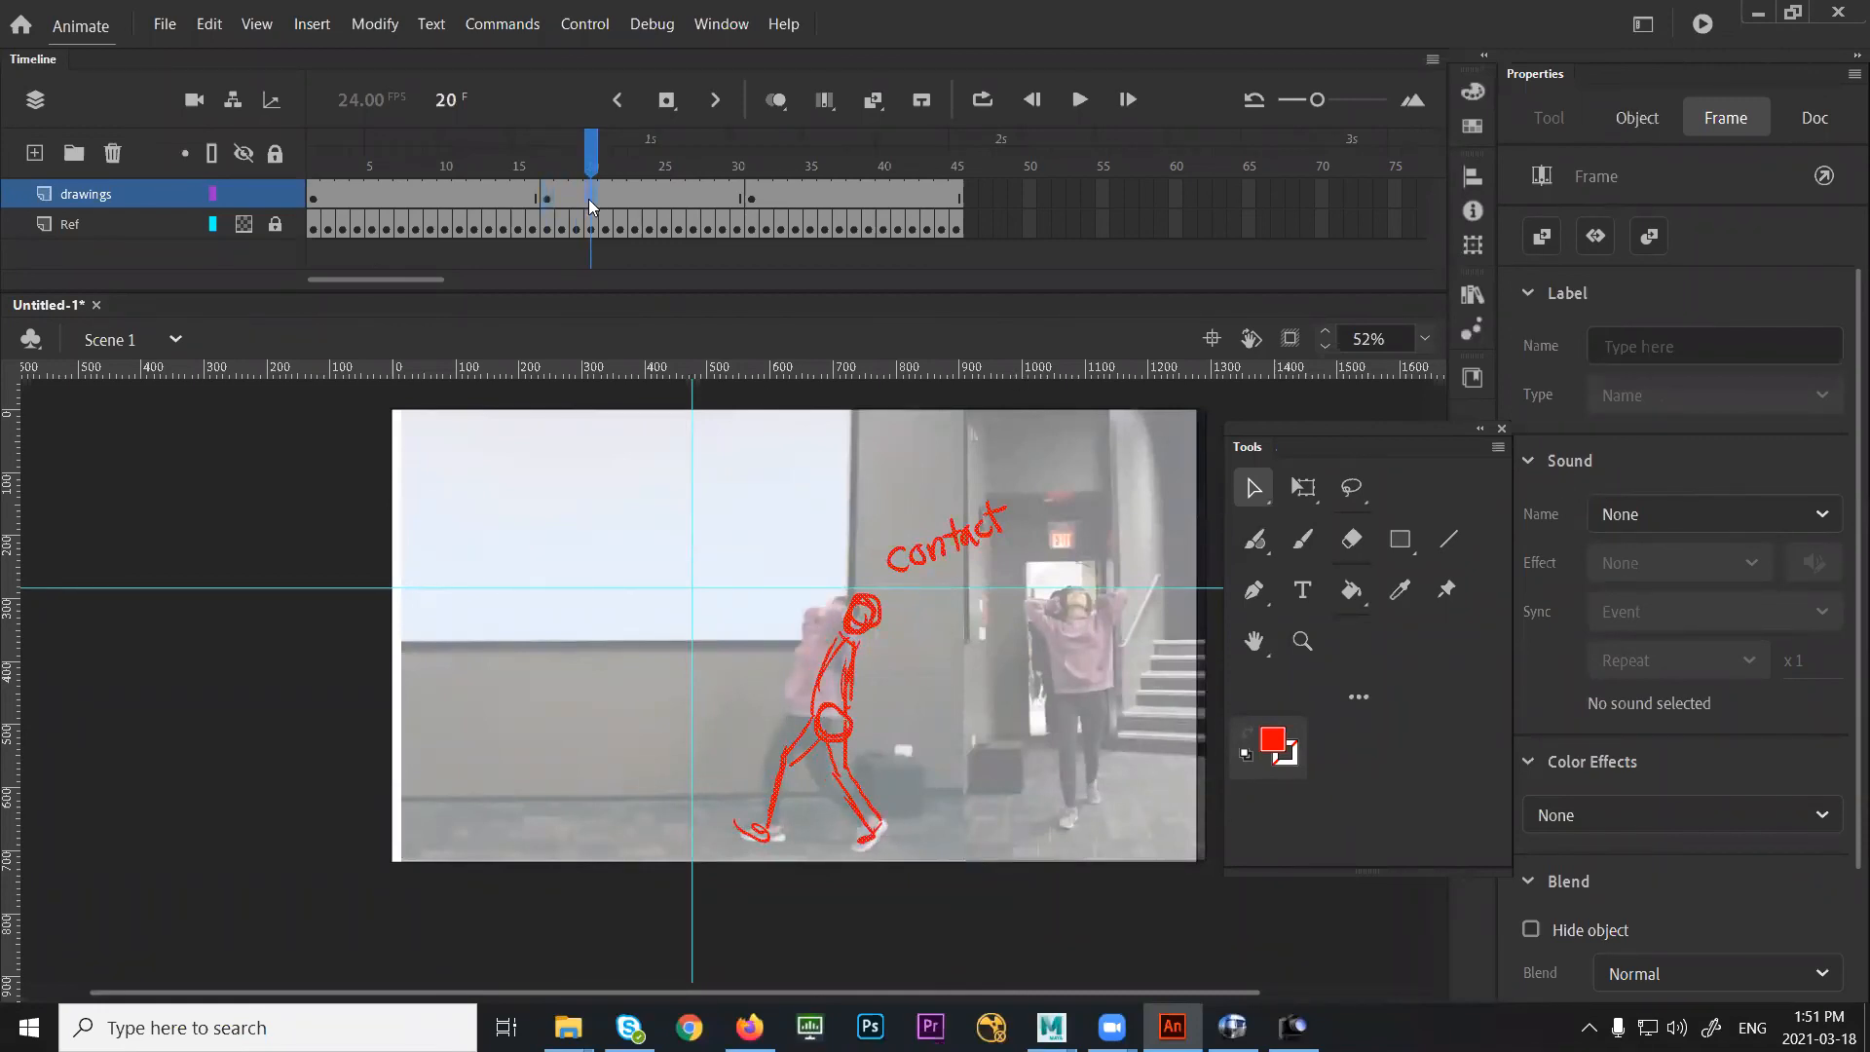
pyautogui.press('F7')
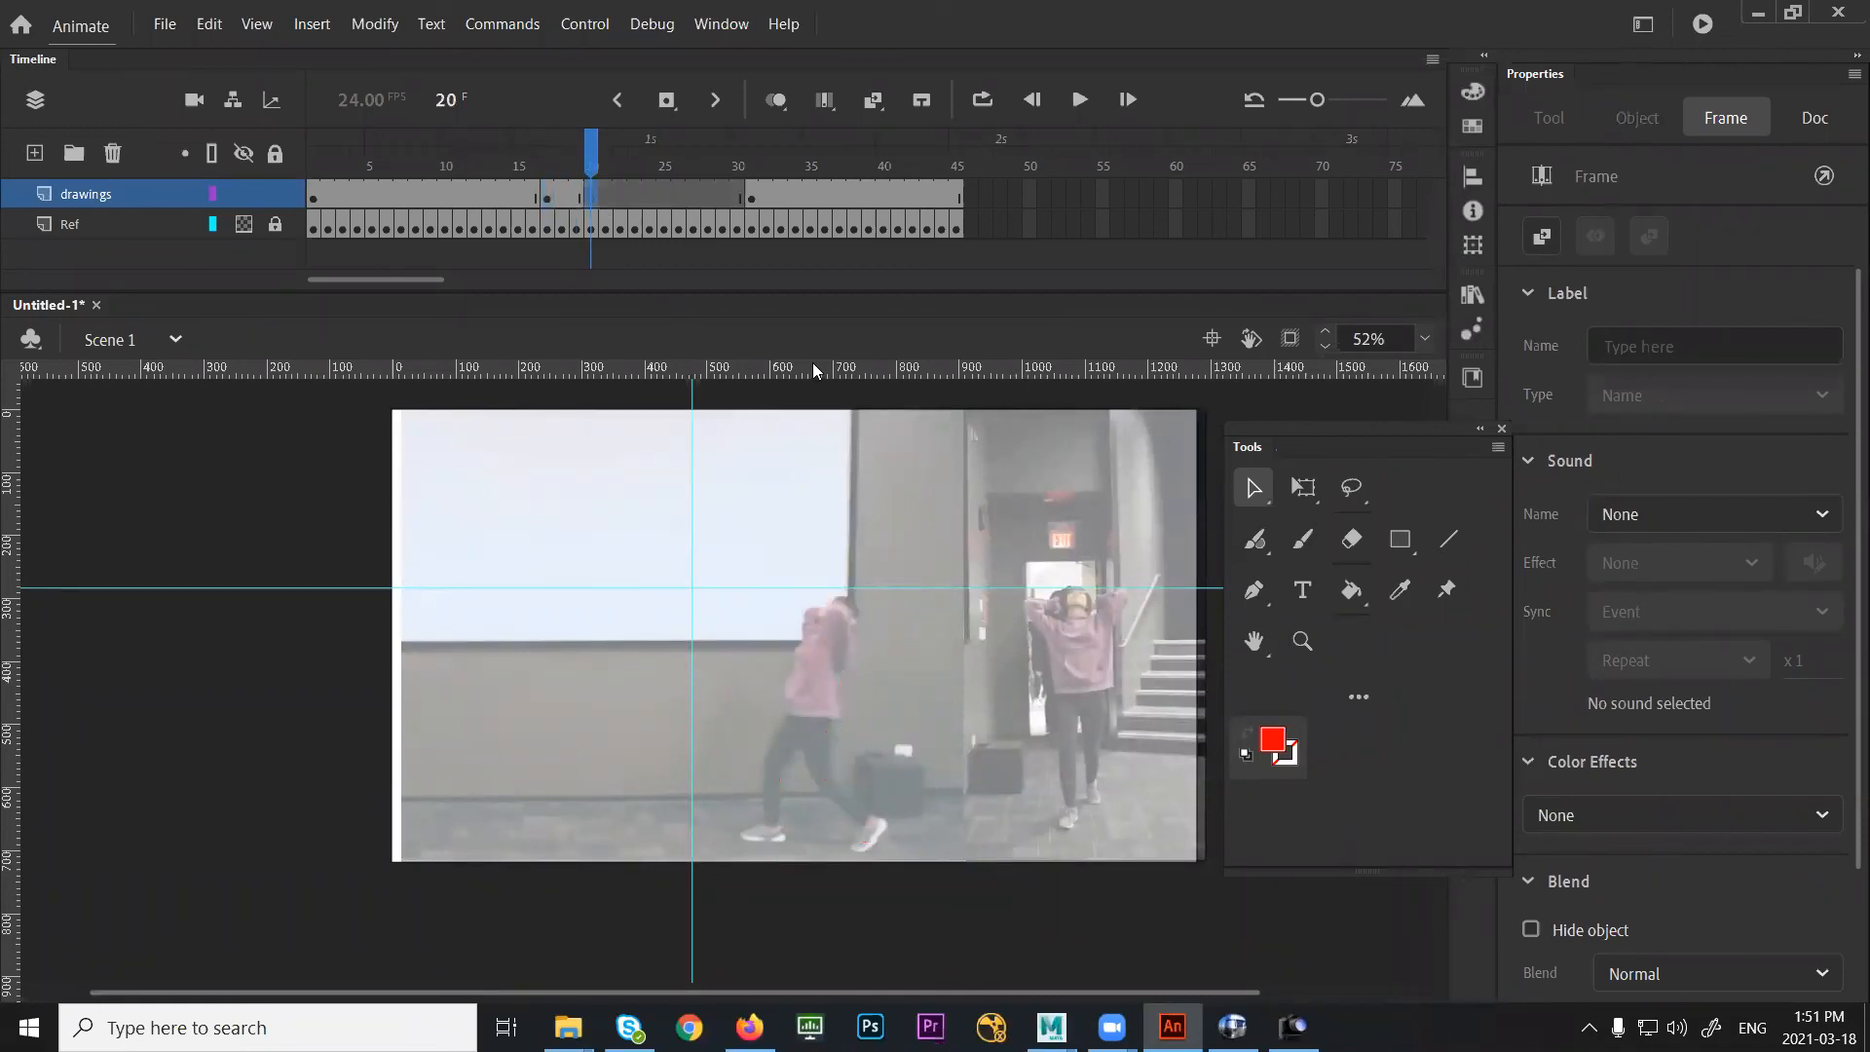
# Write "down" in red with the Classic Brush on frame 20 and trace the side-view walker's bent front leg
pyautogui.click(880, 524)
pyautogui.press('b')
pyautogui.moveTo(898, 522)
pyautogui.mouseDown()
pyautogui.moveTo(911, 536)
pyautogui.moveTo(971, 514)
pyautogui.mouseUp()
pyautogui.moveTo(785, 718)
pyautogui.mouseDown()
pyautogui.moveTo(768, 835)
pyautogui.moveTo(743, 838)
pyautogui.mouseUp()
pyautogui.moveTo(807, 740); pyautogui.dragTo(778, 769)
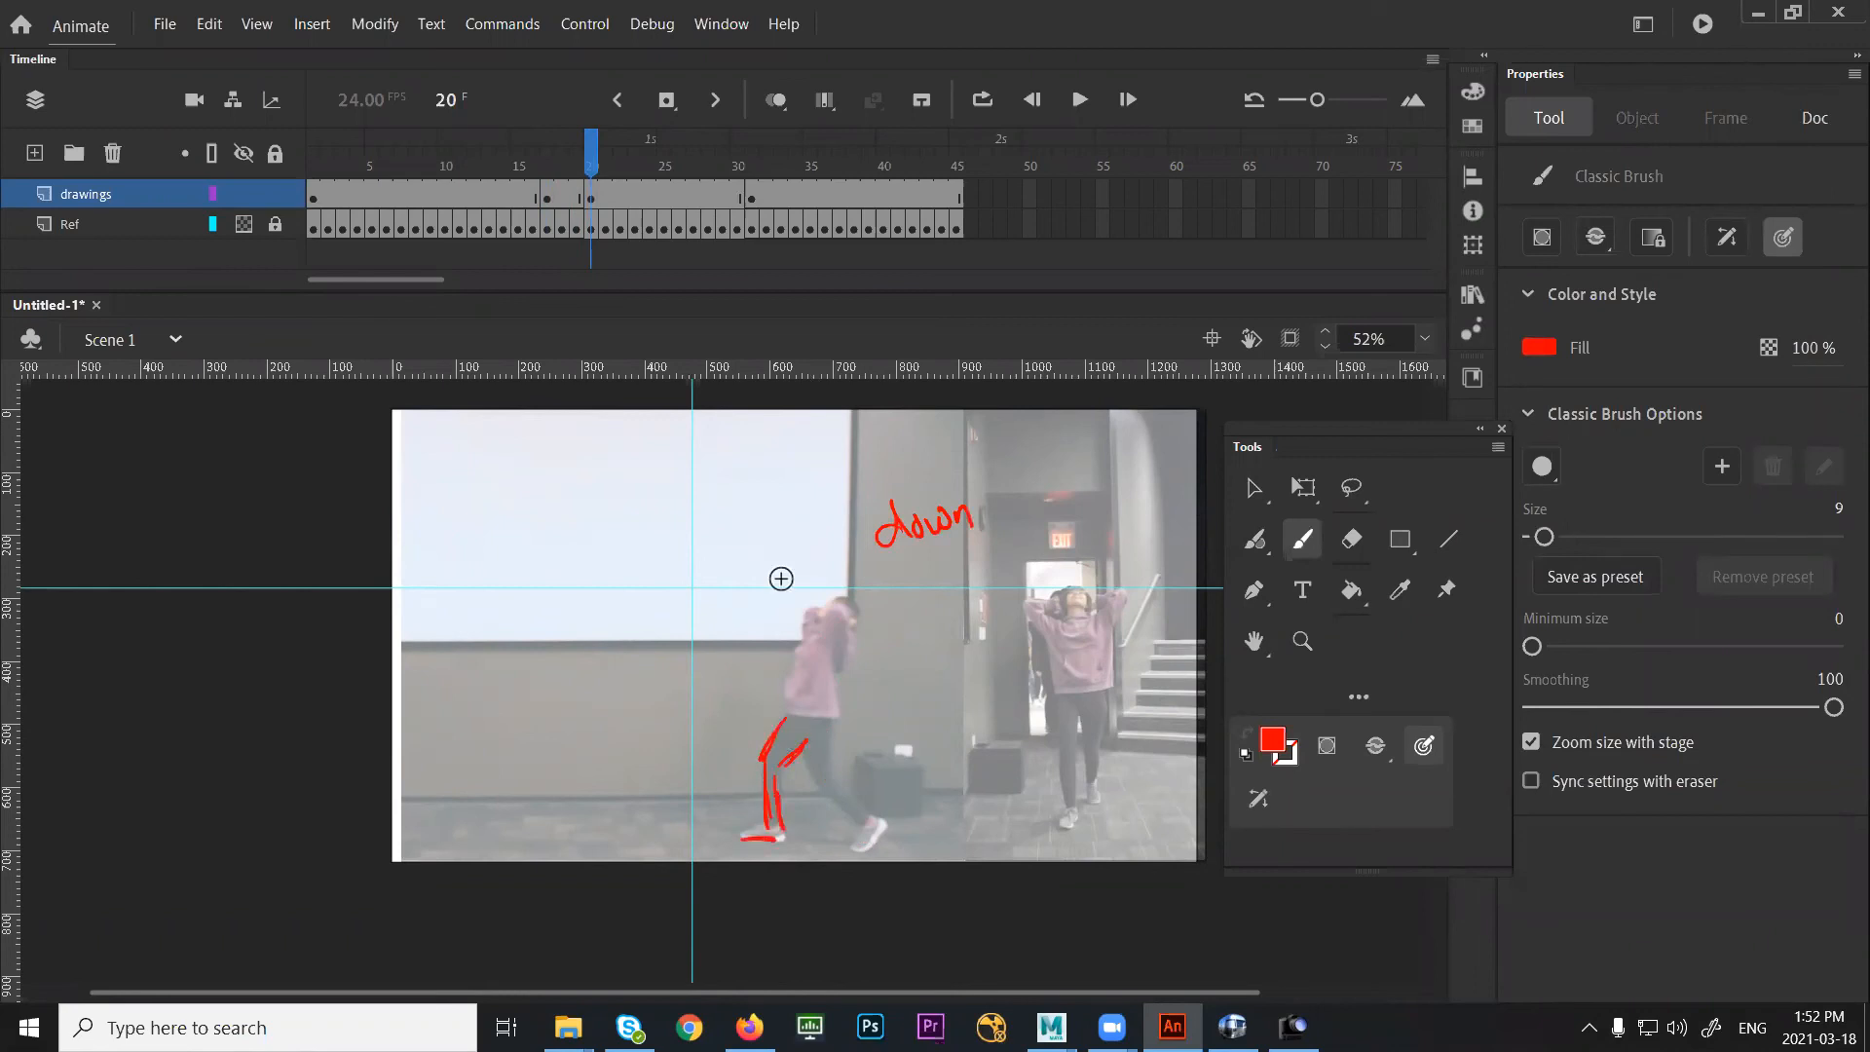
# Trace the walker's back leg, hip circle and torso sides on frame 20
pyautogui.click(551, 198)
pyautogui.click(590, 198)
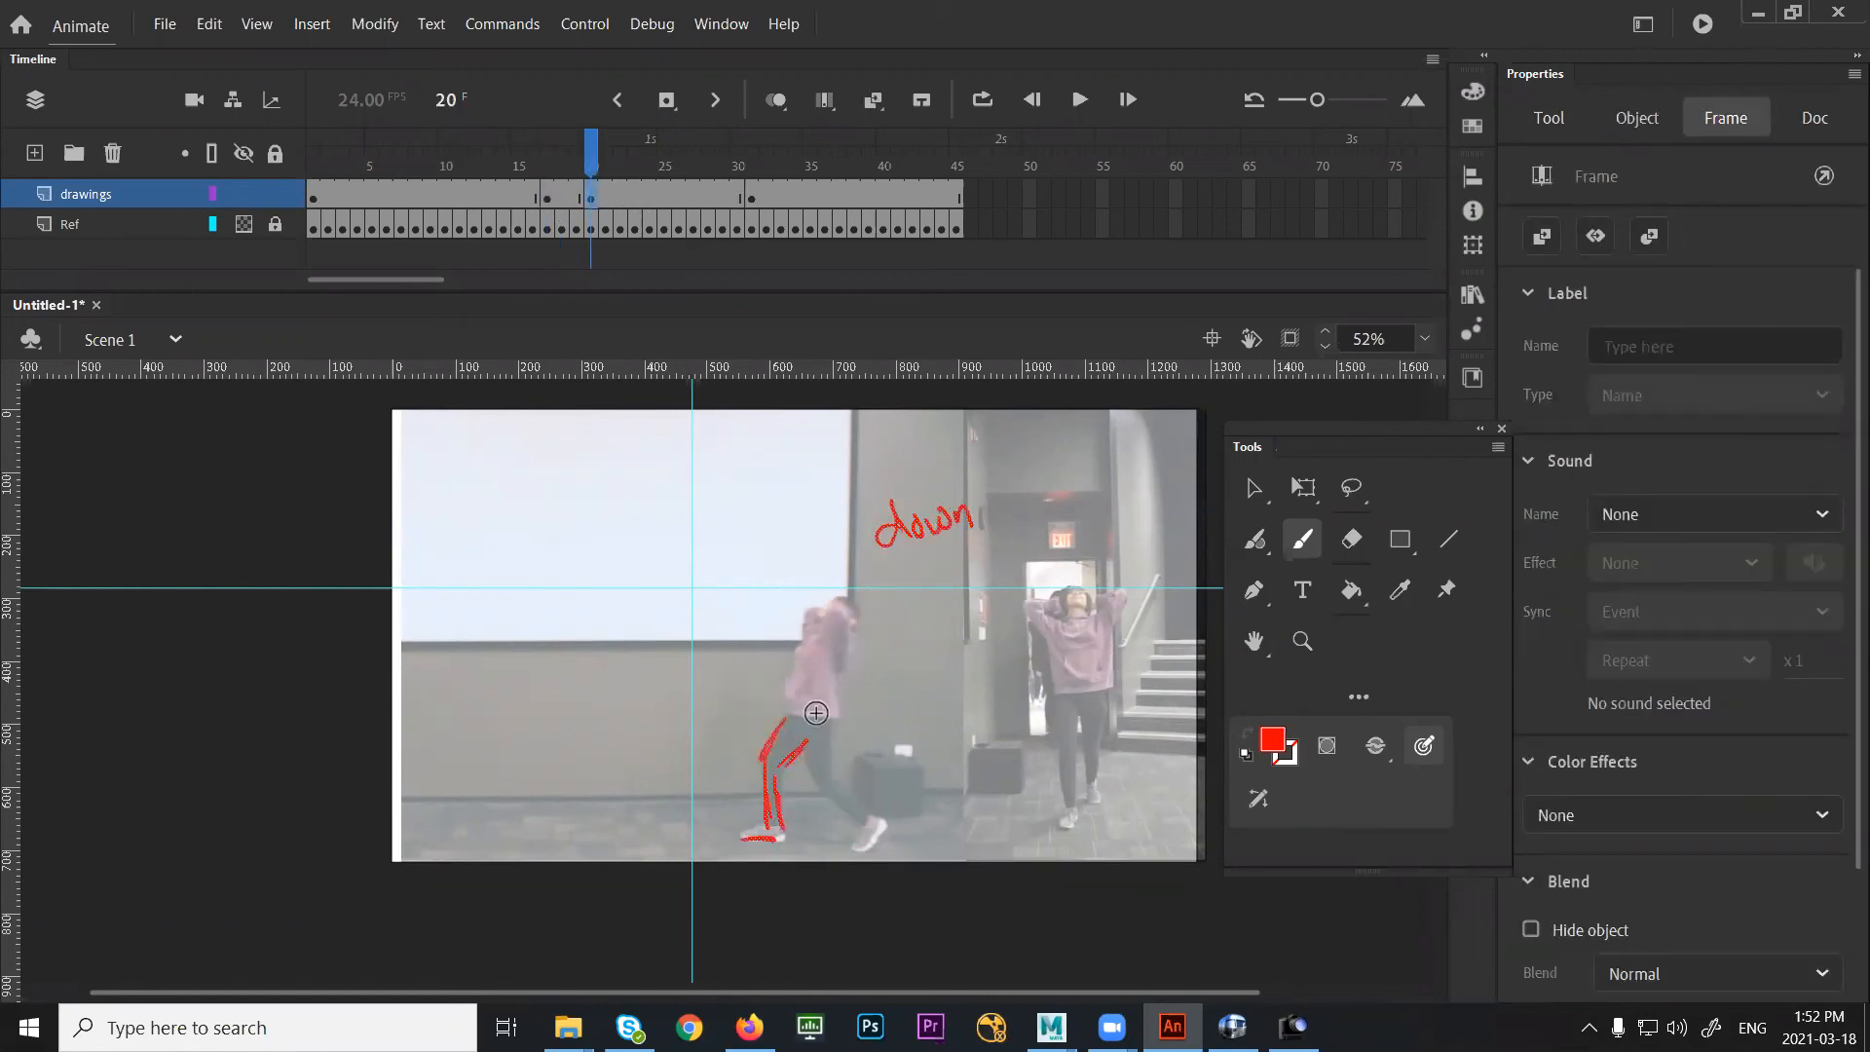
pyautogui.moveTo(817, 708)
pyautogui.mouseDown()
pyautogui.moveTo(815, 771)
pyautogui.moveTo(881, 828)
pyautogui.moveTo(870, 845)
pyautogui.mouseUp()
pyautogui.moveTo(801, 714)
pyautogui.mouseDown()
pyautogui.moveTo(806, 653)
pyautogui.moveTo(793, 709)
pyautogui.mouseUp()
pyautogui.moveTo(828, 632); pyautogui.dragTo(832, 720)
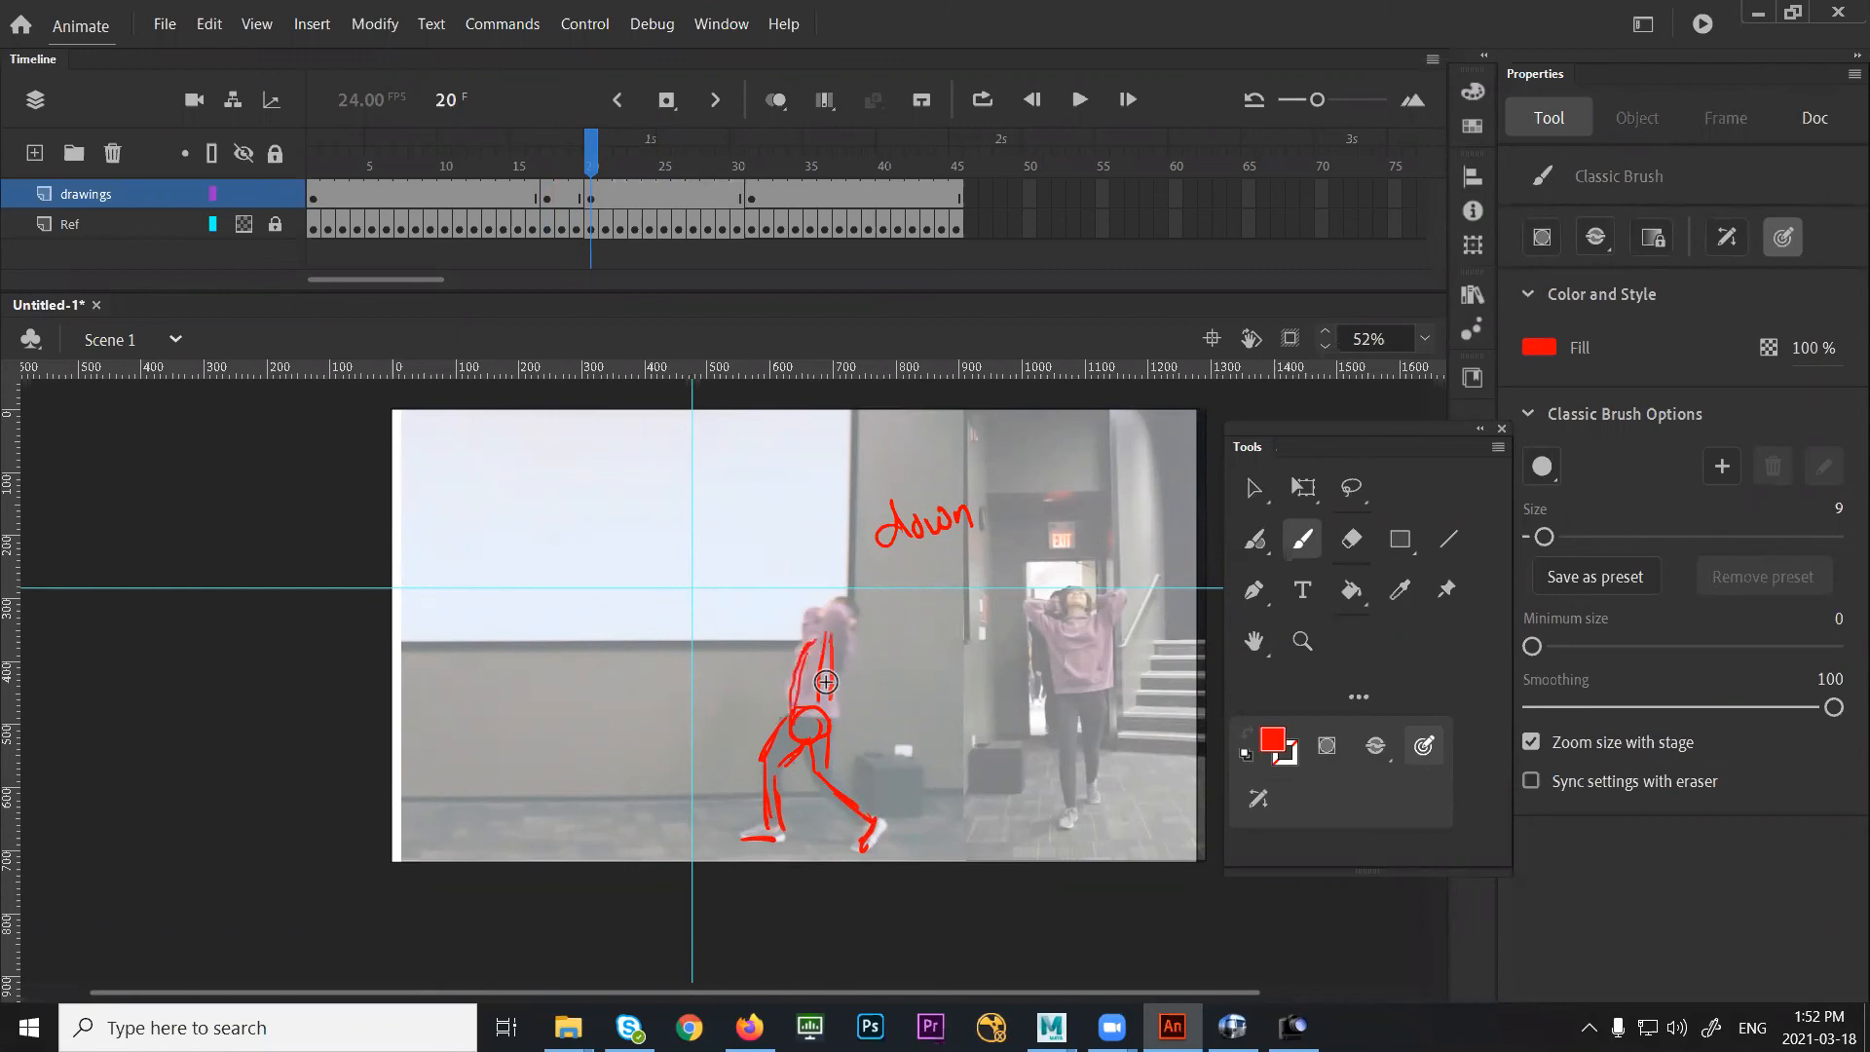
# Draw a lean-direction arrow extending up from the head of the contact pose on frame 17
pyautogui.click(549, 198)
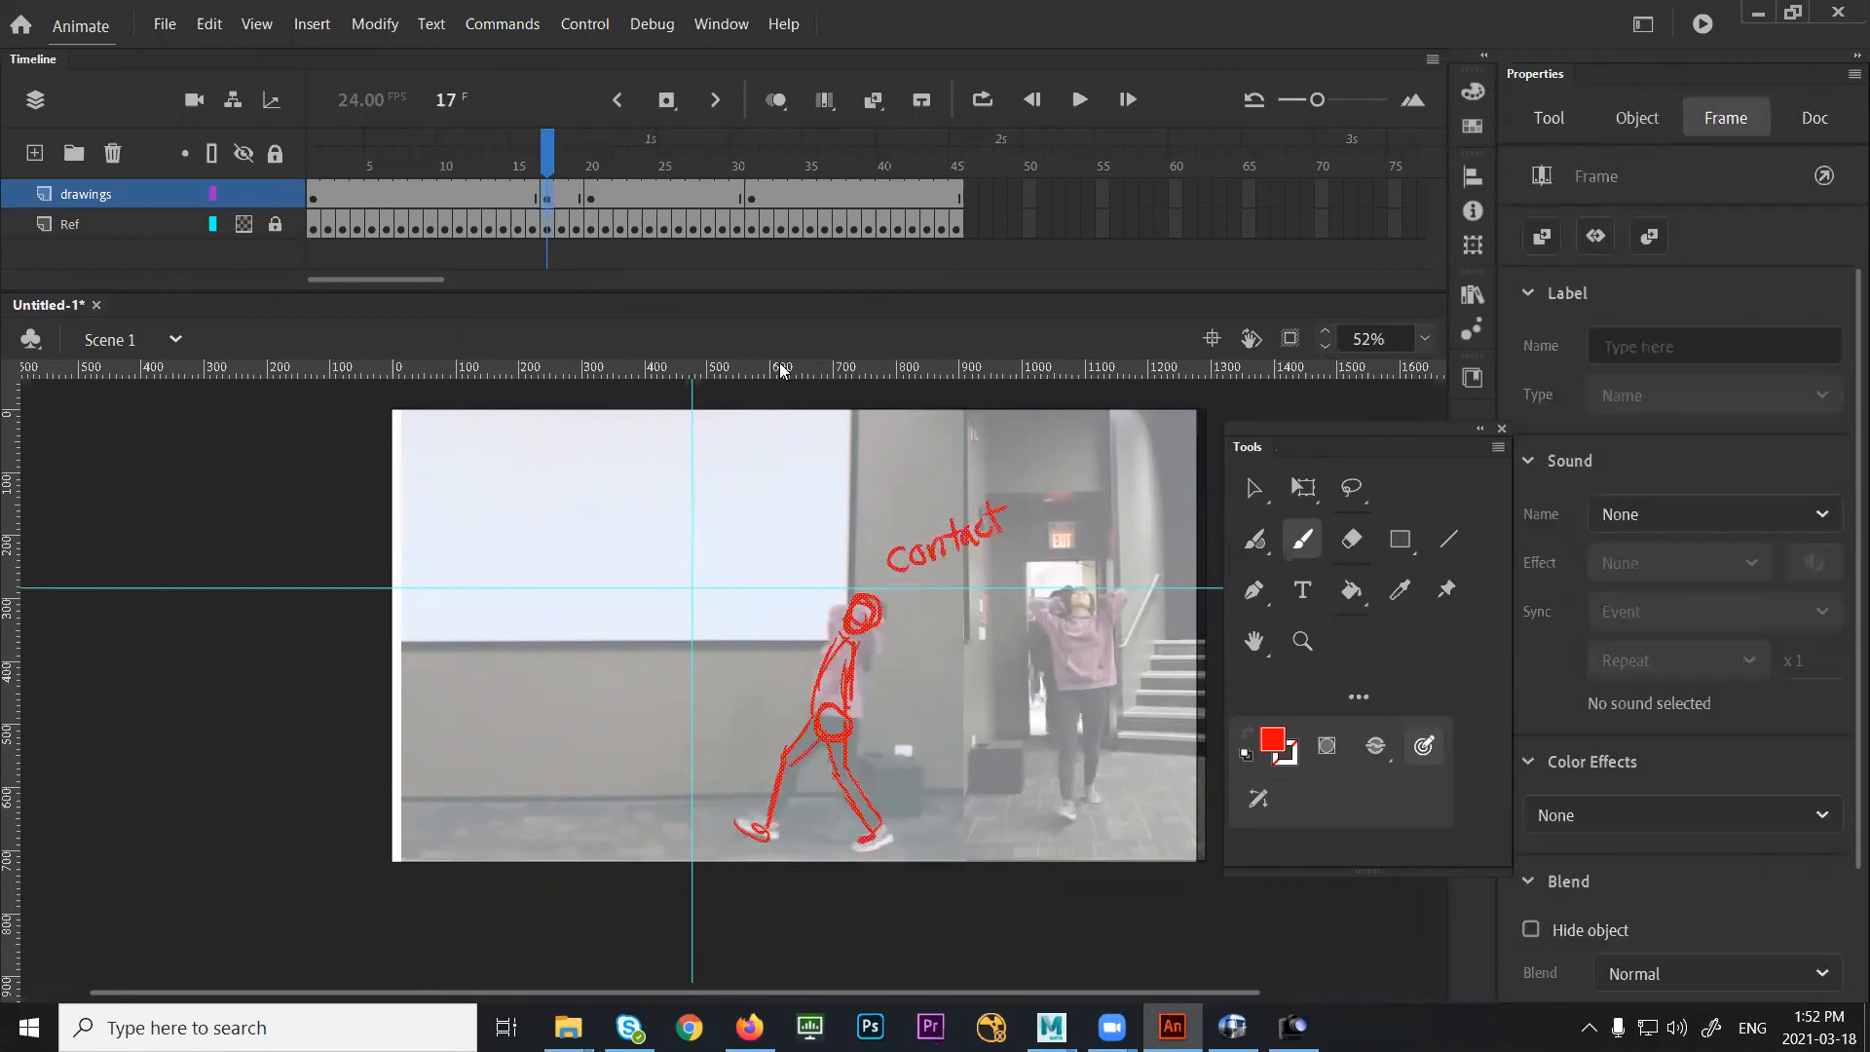
pyautogui.click(825, 703)
pyautogui.moveTo(888, 533); pyautogui.dragTo(869, 590)
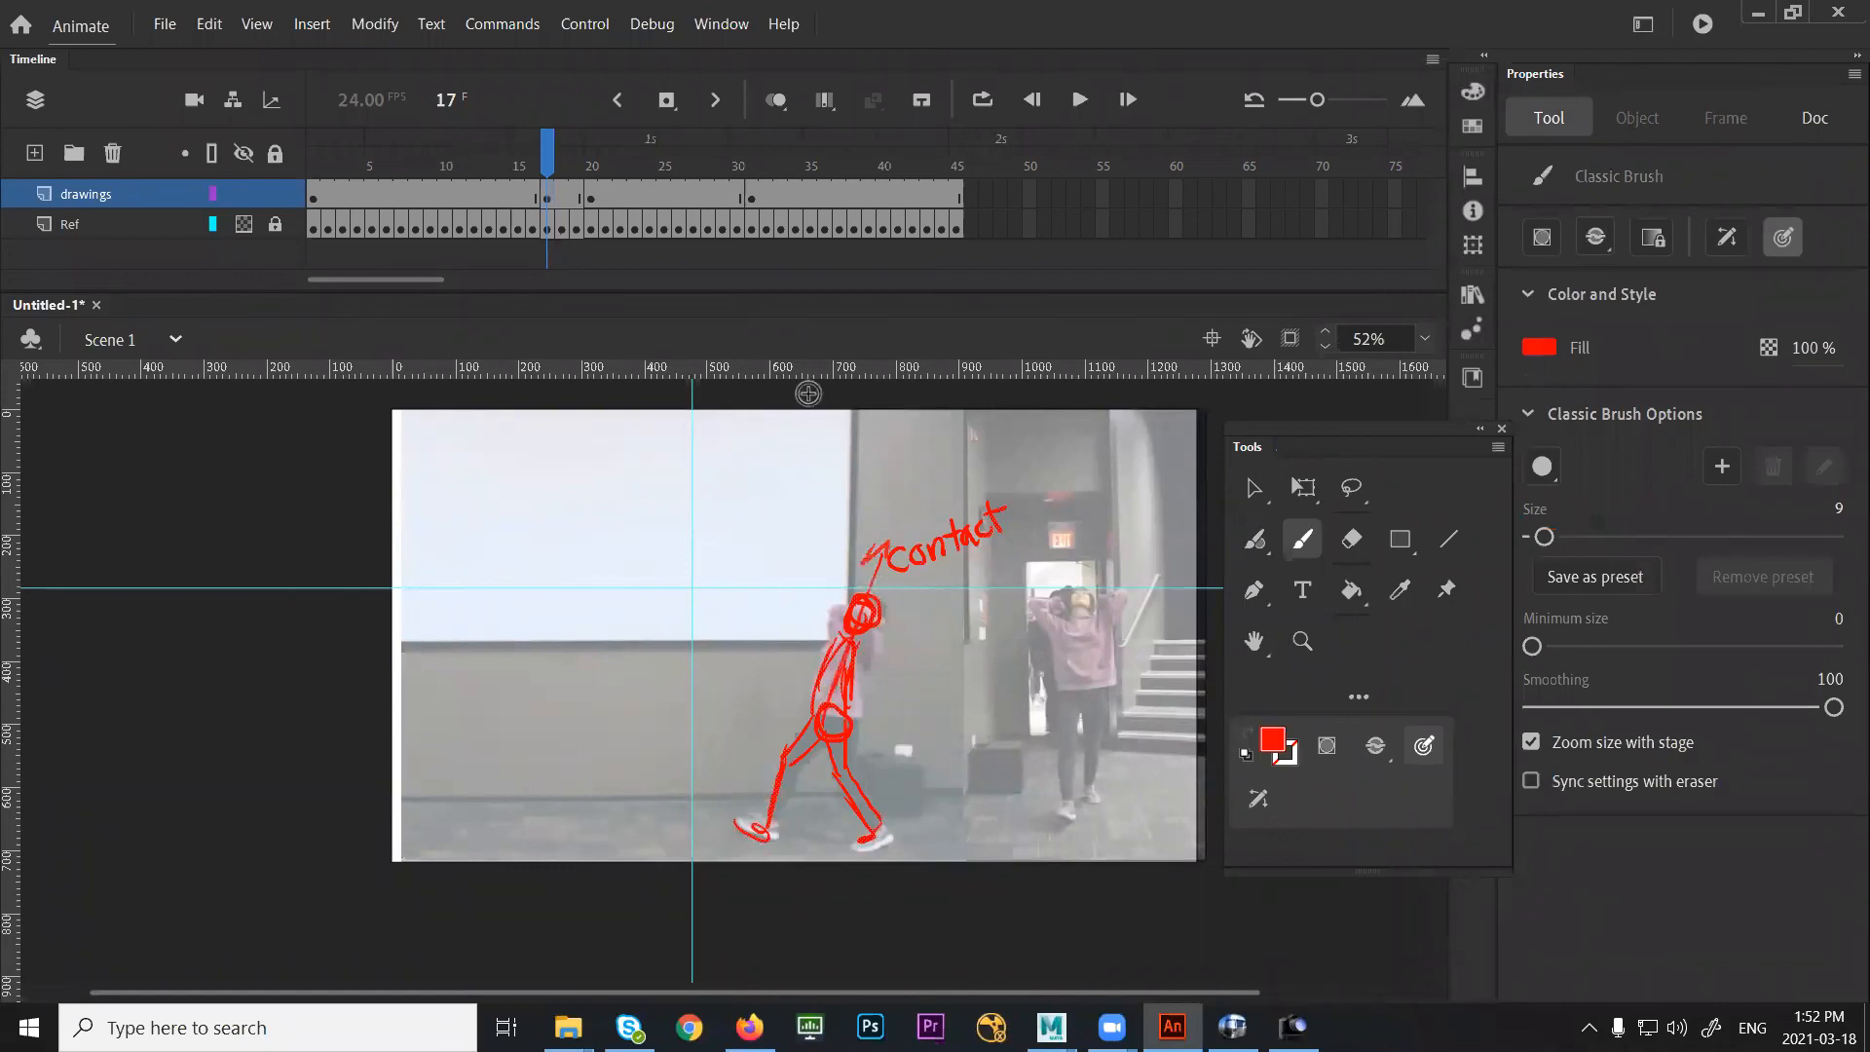
# Draw an upward lean arrow through the torso of the down pose on frame 20 and add the head circle
pyautogui.click(590, 198)
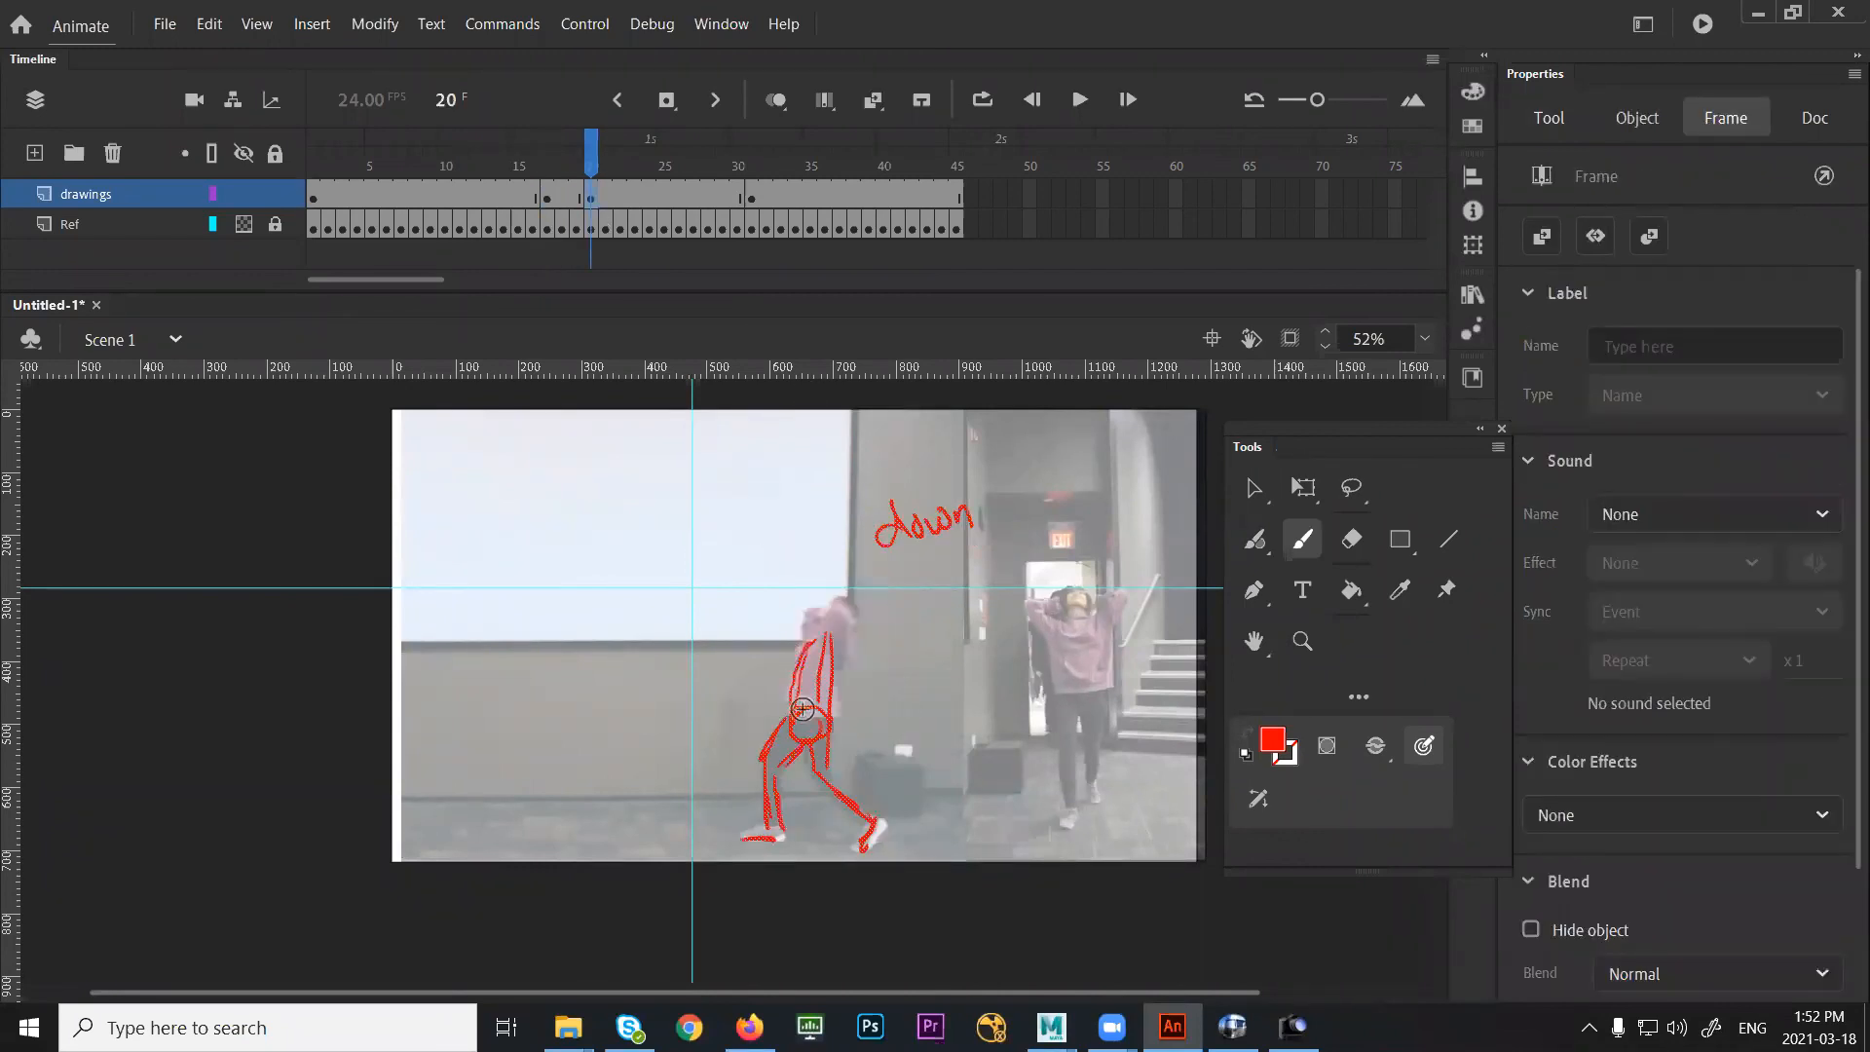
pyautogui.moveTo(806, 693)
pyautogui.mouseDown()
pyautogui.moveTo(827, 578)
pyautogui.moveTo(836, 592)
pyautogui.mouseUp()
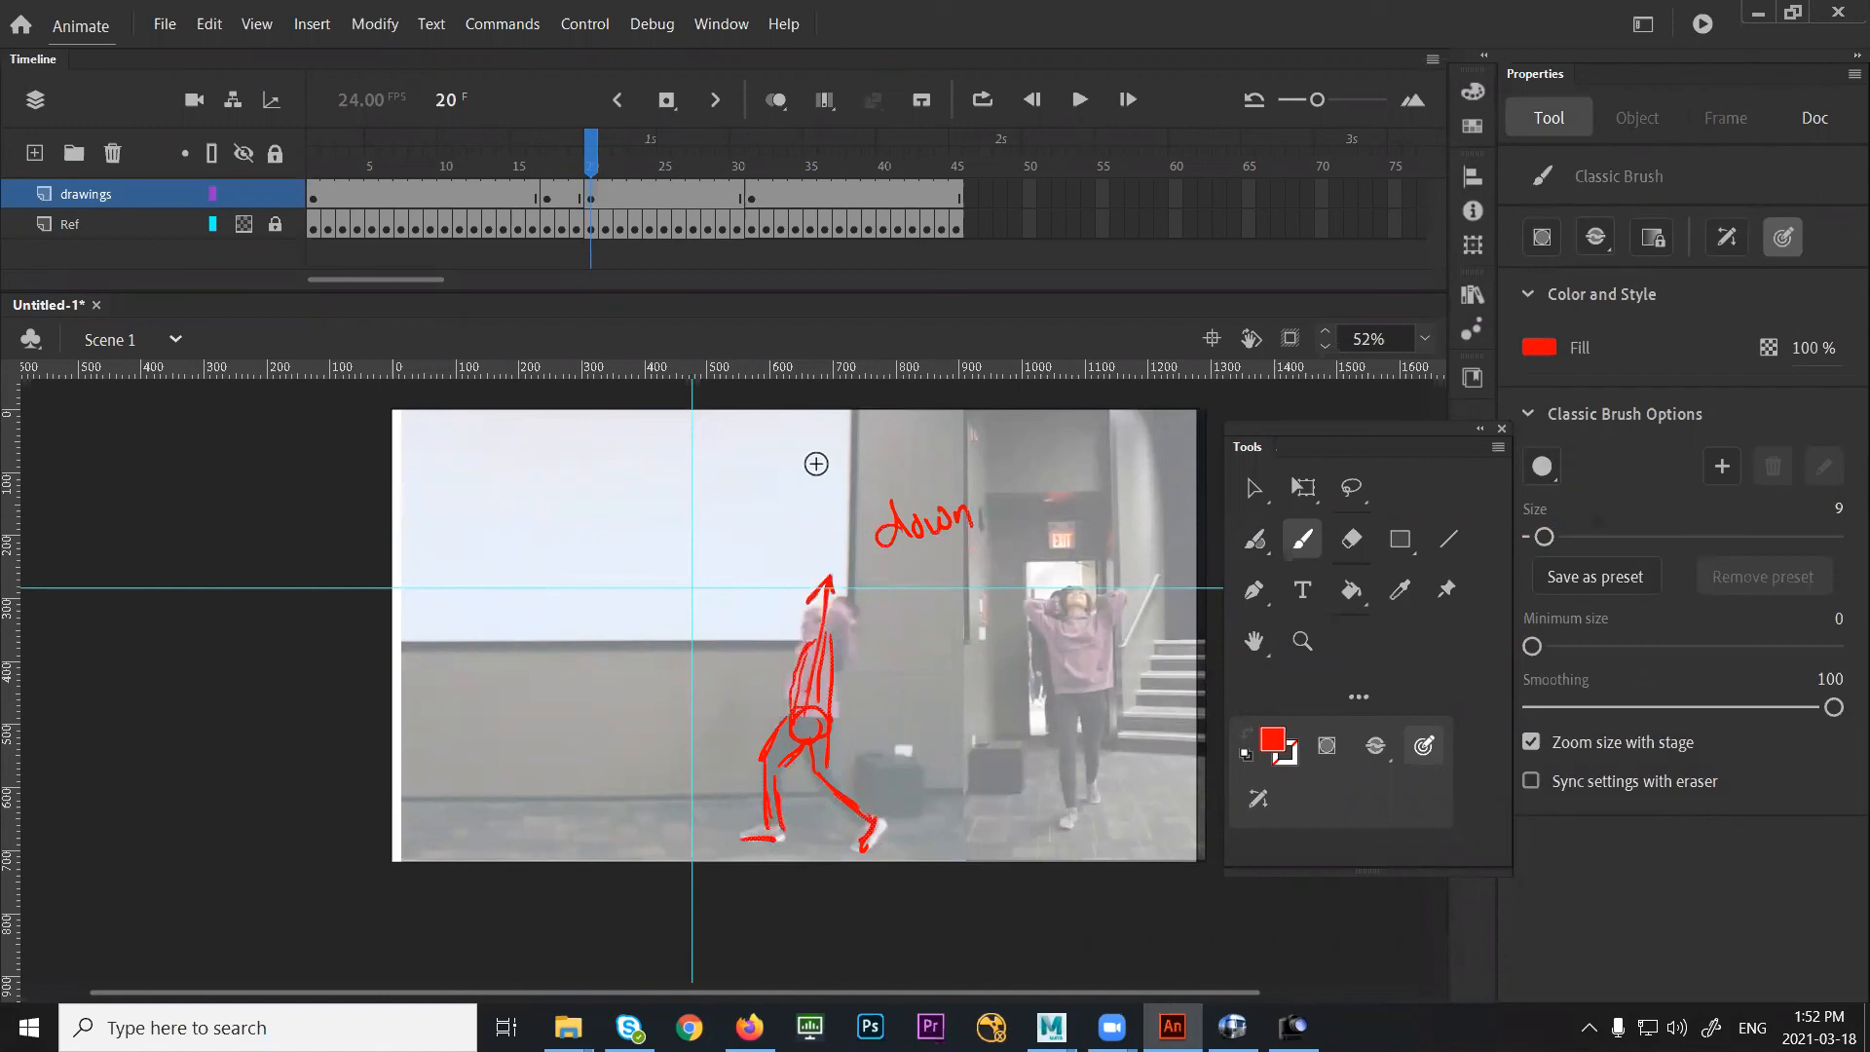
pyautogui.click(549, 199)
pyautogui.click(591, 200)
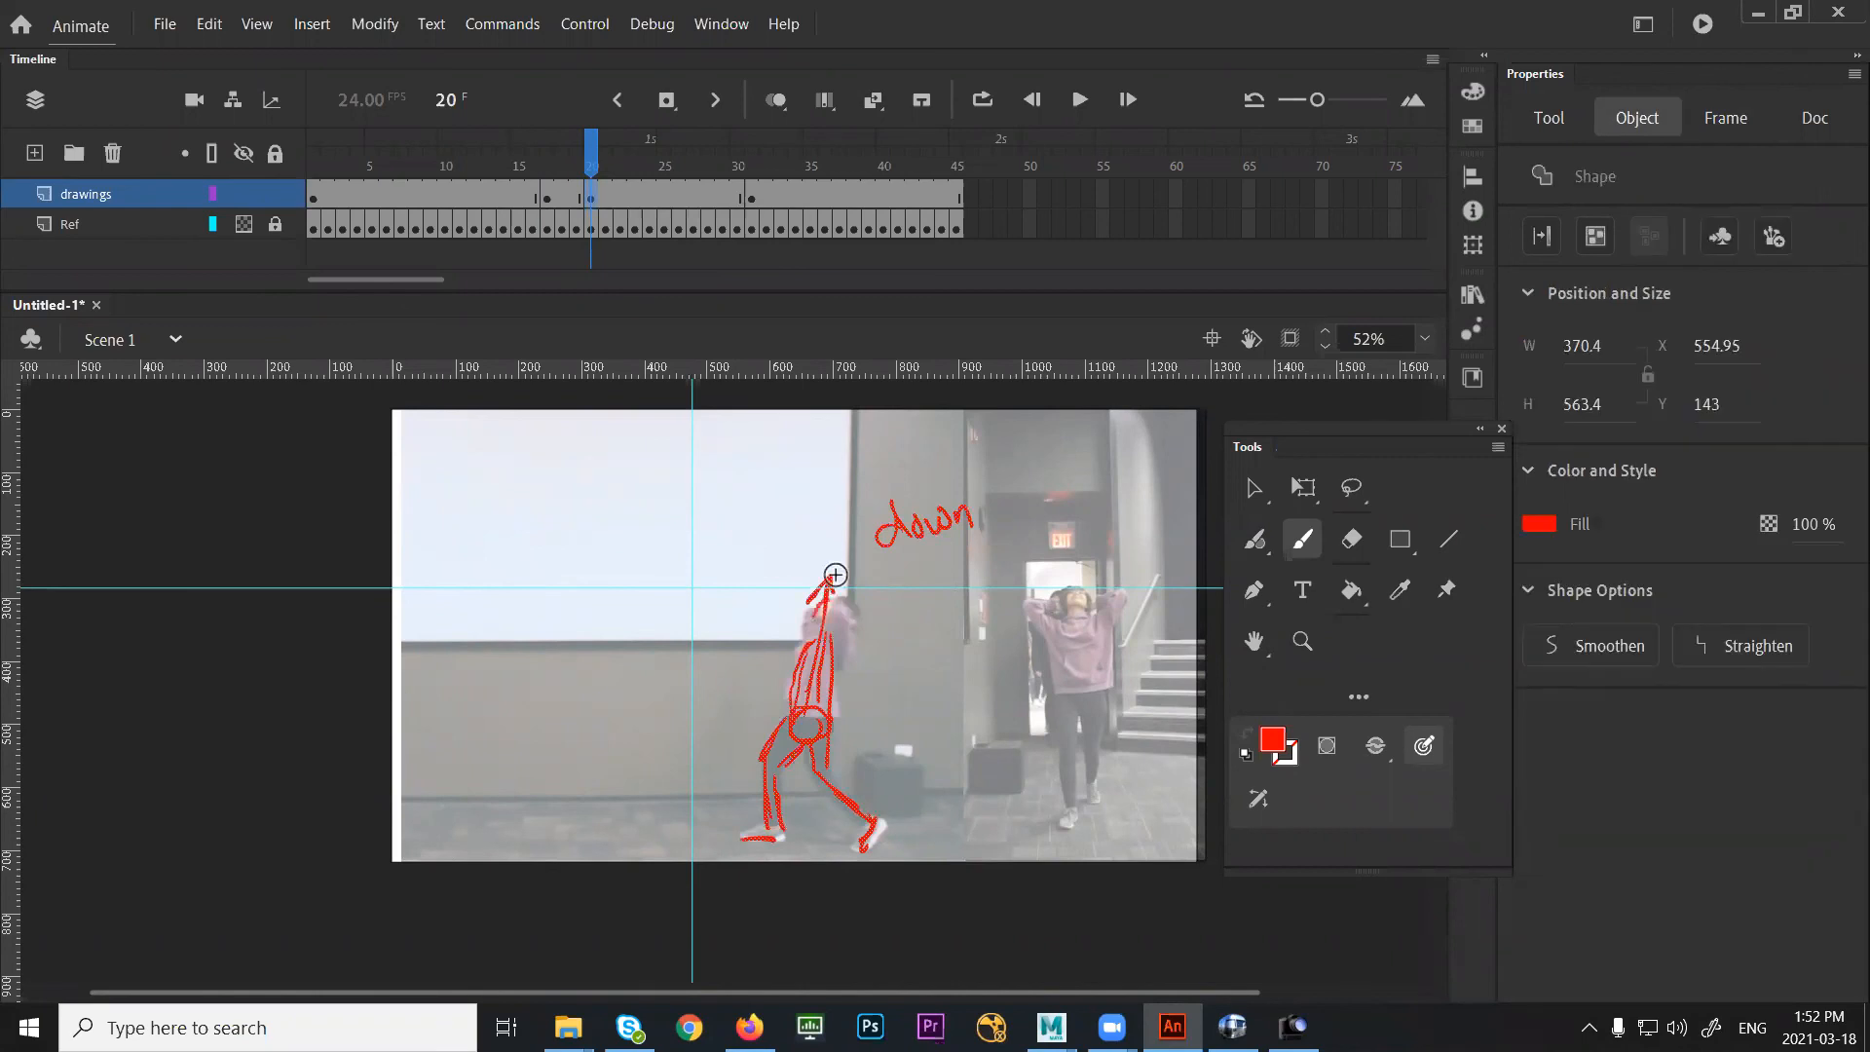
pyautogui.moveTo(836, 601); pyautogui.dragTo(828, 623)
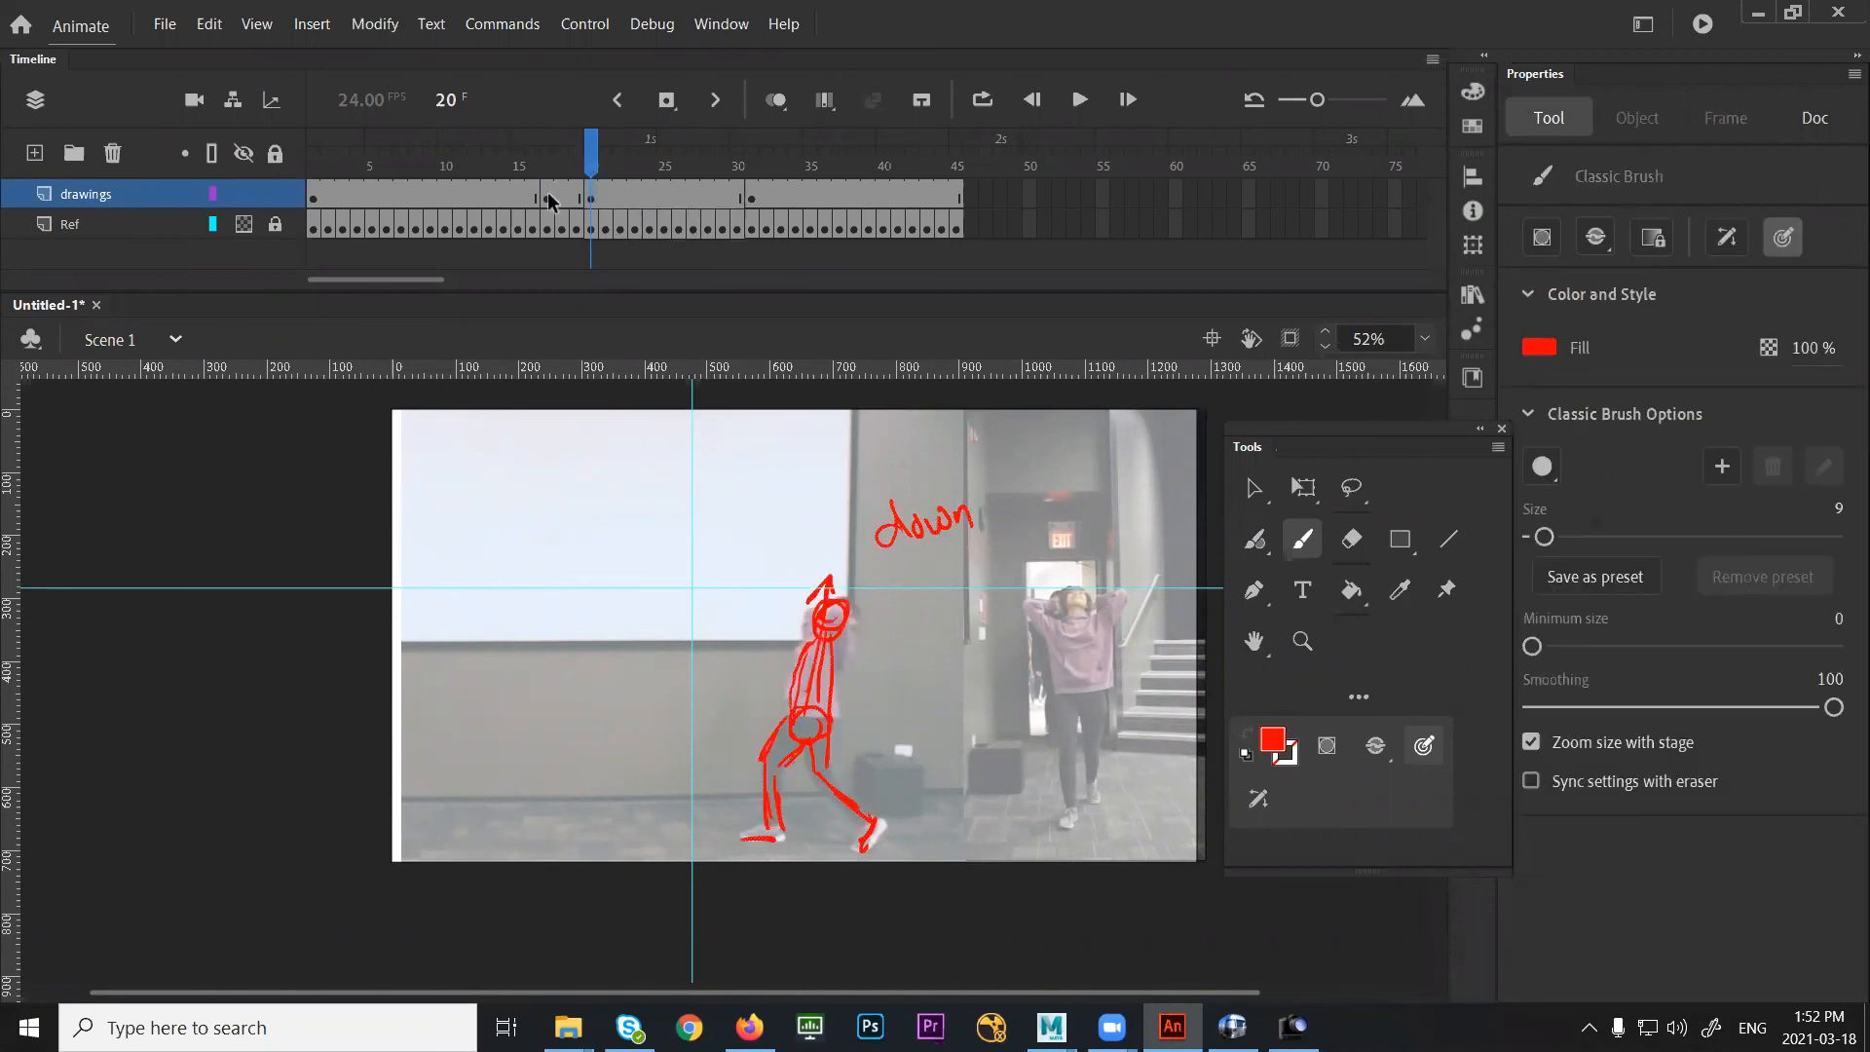
# Insert a blank keyframe at frame 24 on the drawings layer
pyautogui.click(548, 199)
pyautogui.click(591, 199)
pyautogui.moveTo(598, 170); pyautogui.dragTo(650, 175)
pyautogui.click(648, 199)
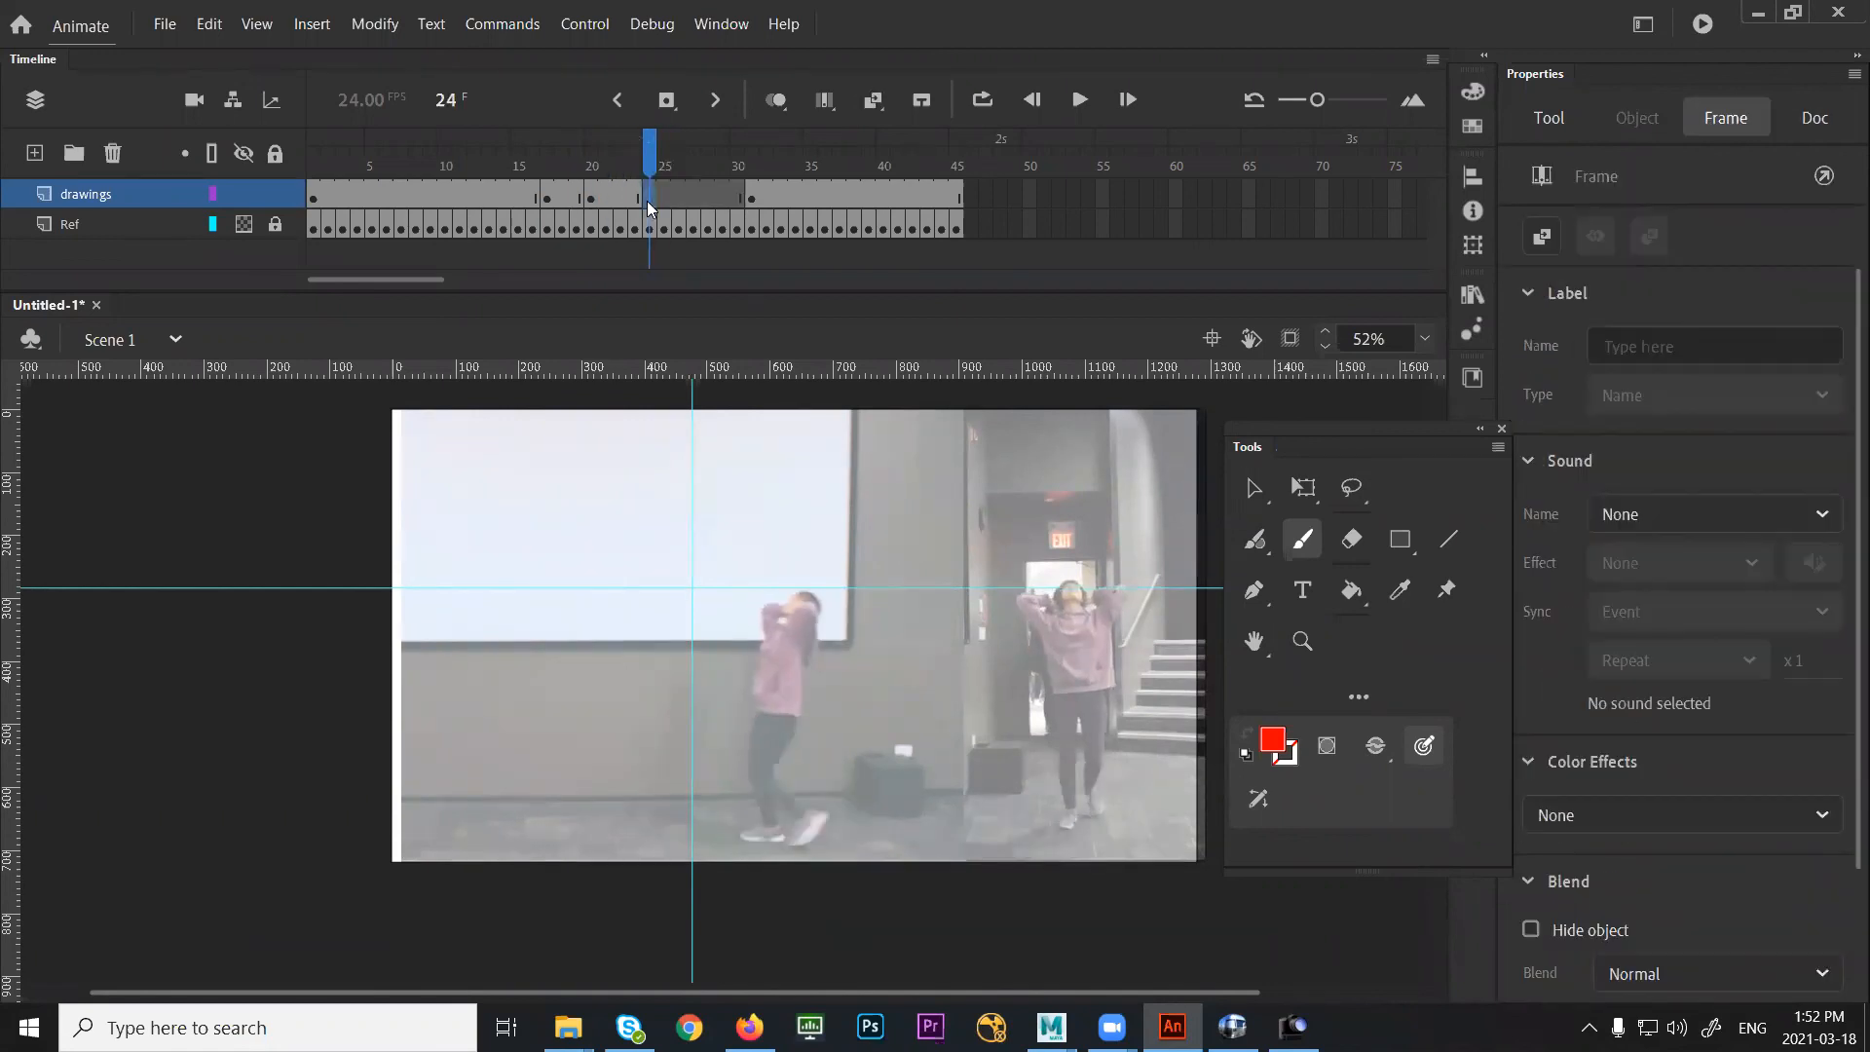
# Compare the walker's legs at frames 24 and 25 and move the blank keyframe to frame 25
pyautogui.click(663, 199)
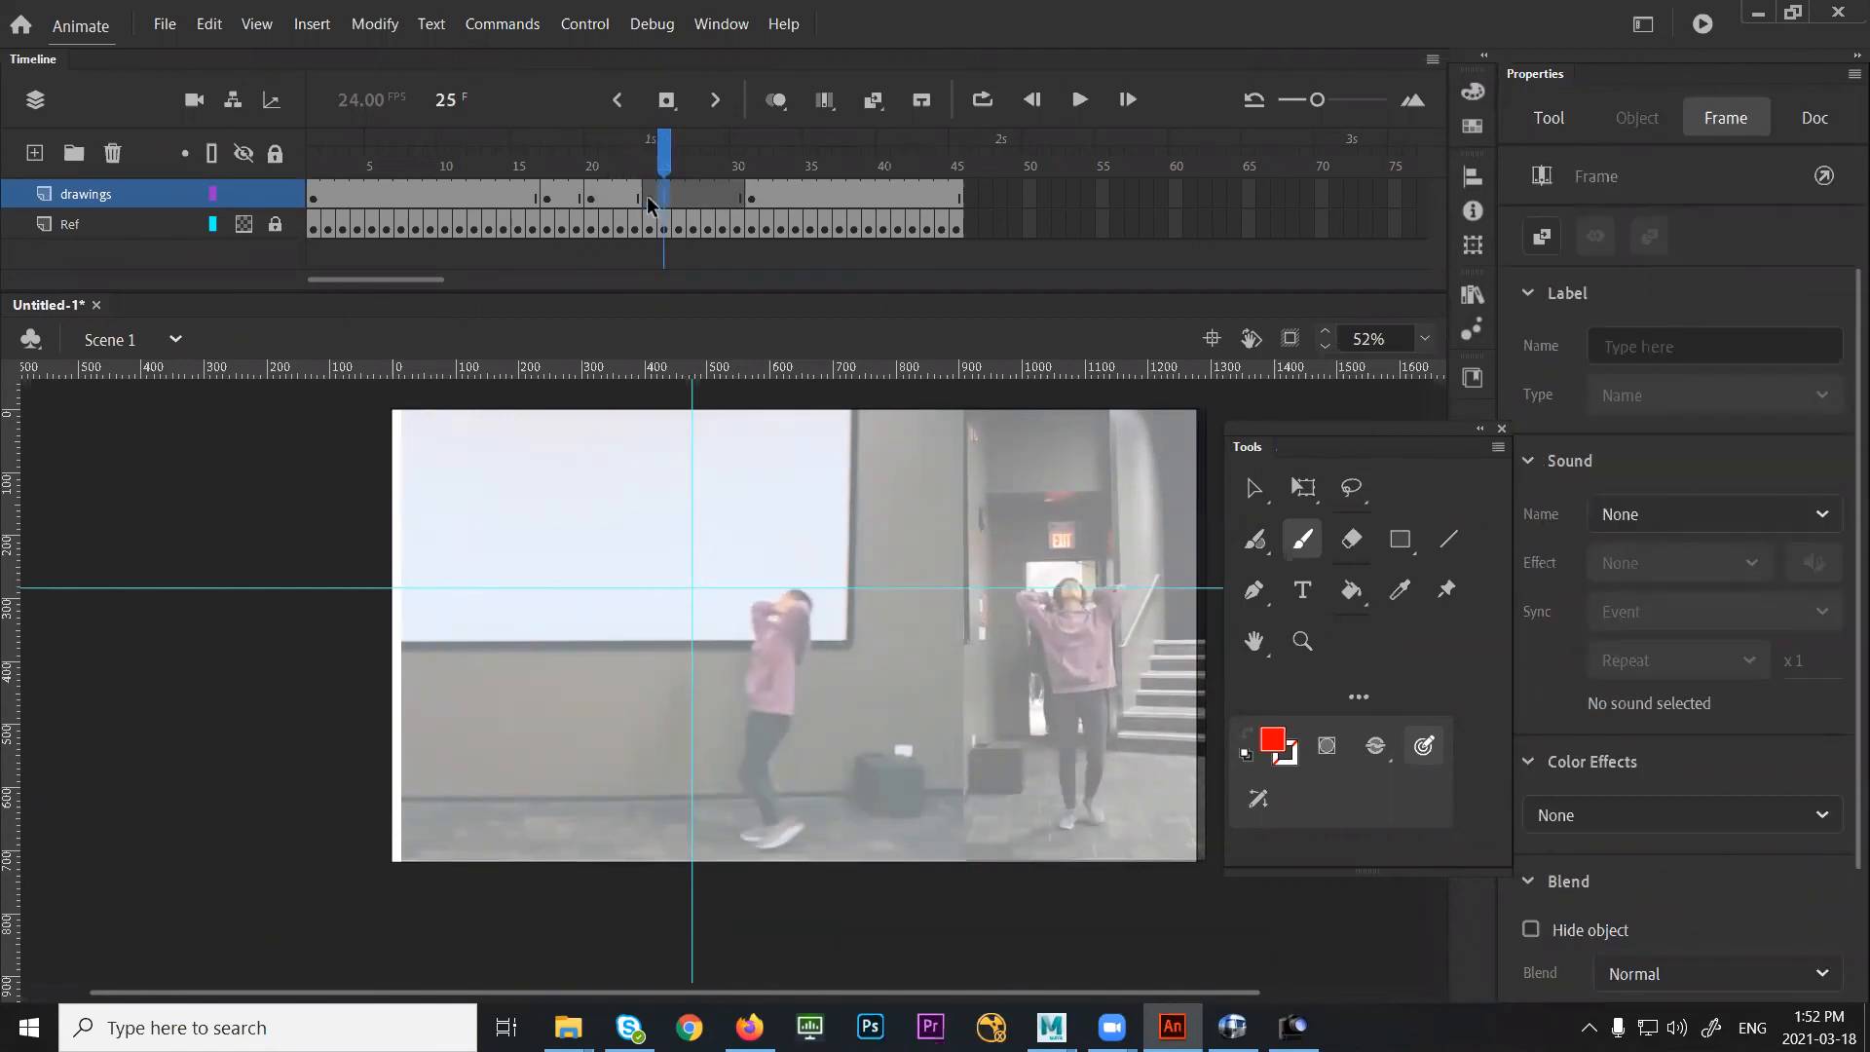
pyautogui.click(649, 197)
pyautogui.click(668, 197)
pyautogui.click(648, 196)
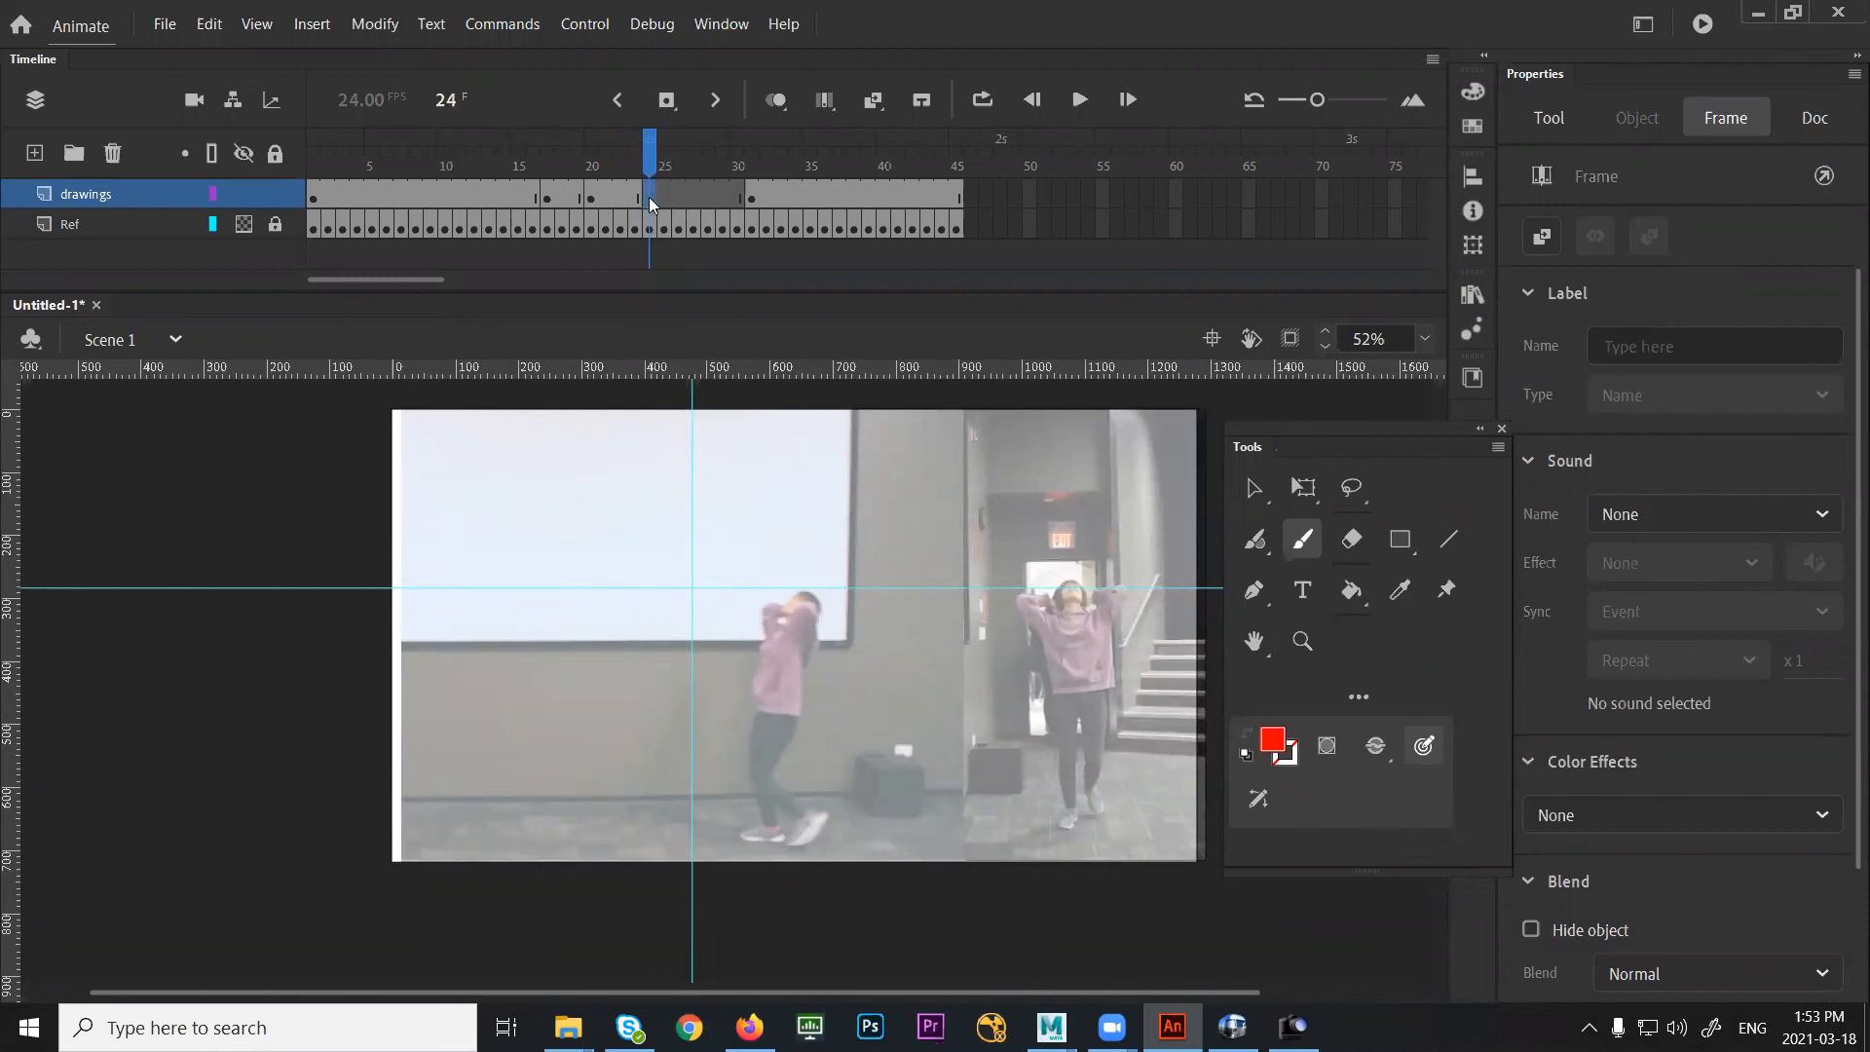
pyautogui.click(652, 199)
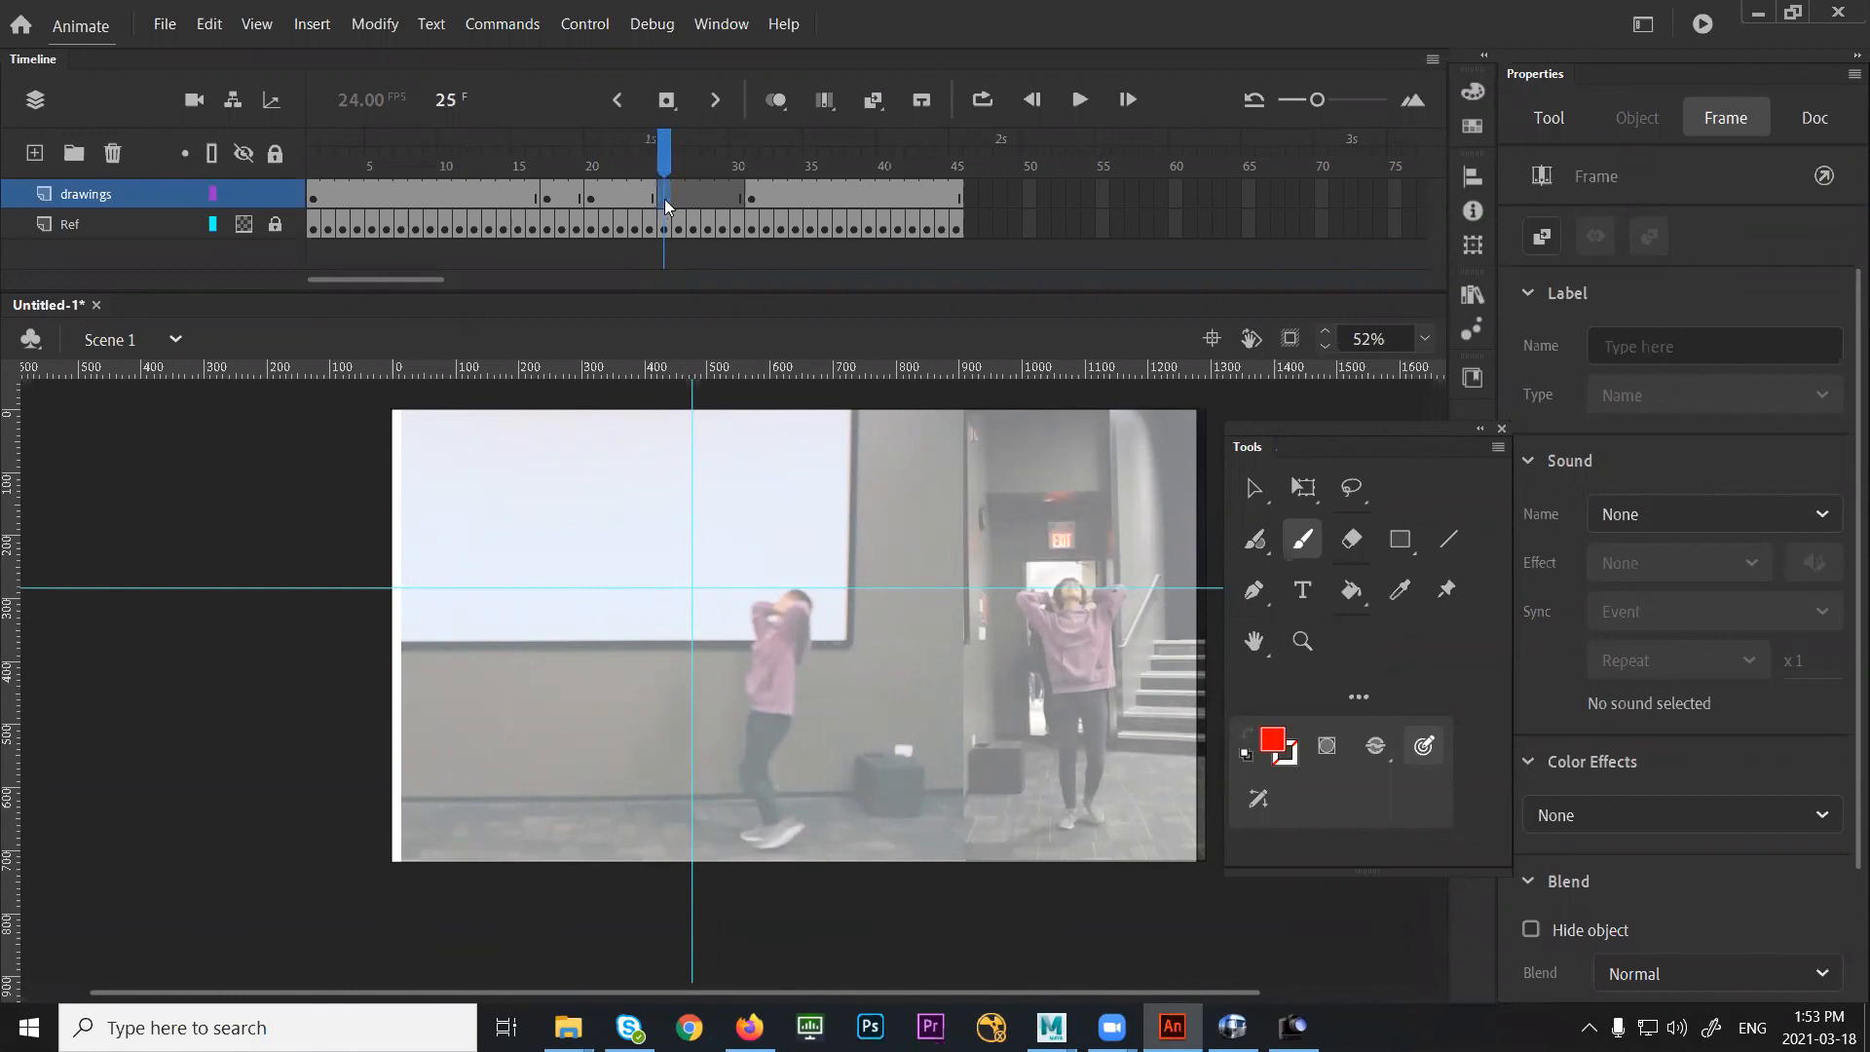
pyautogui.click(652, 200)
pyautogui.click(651, 200)
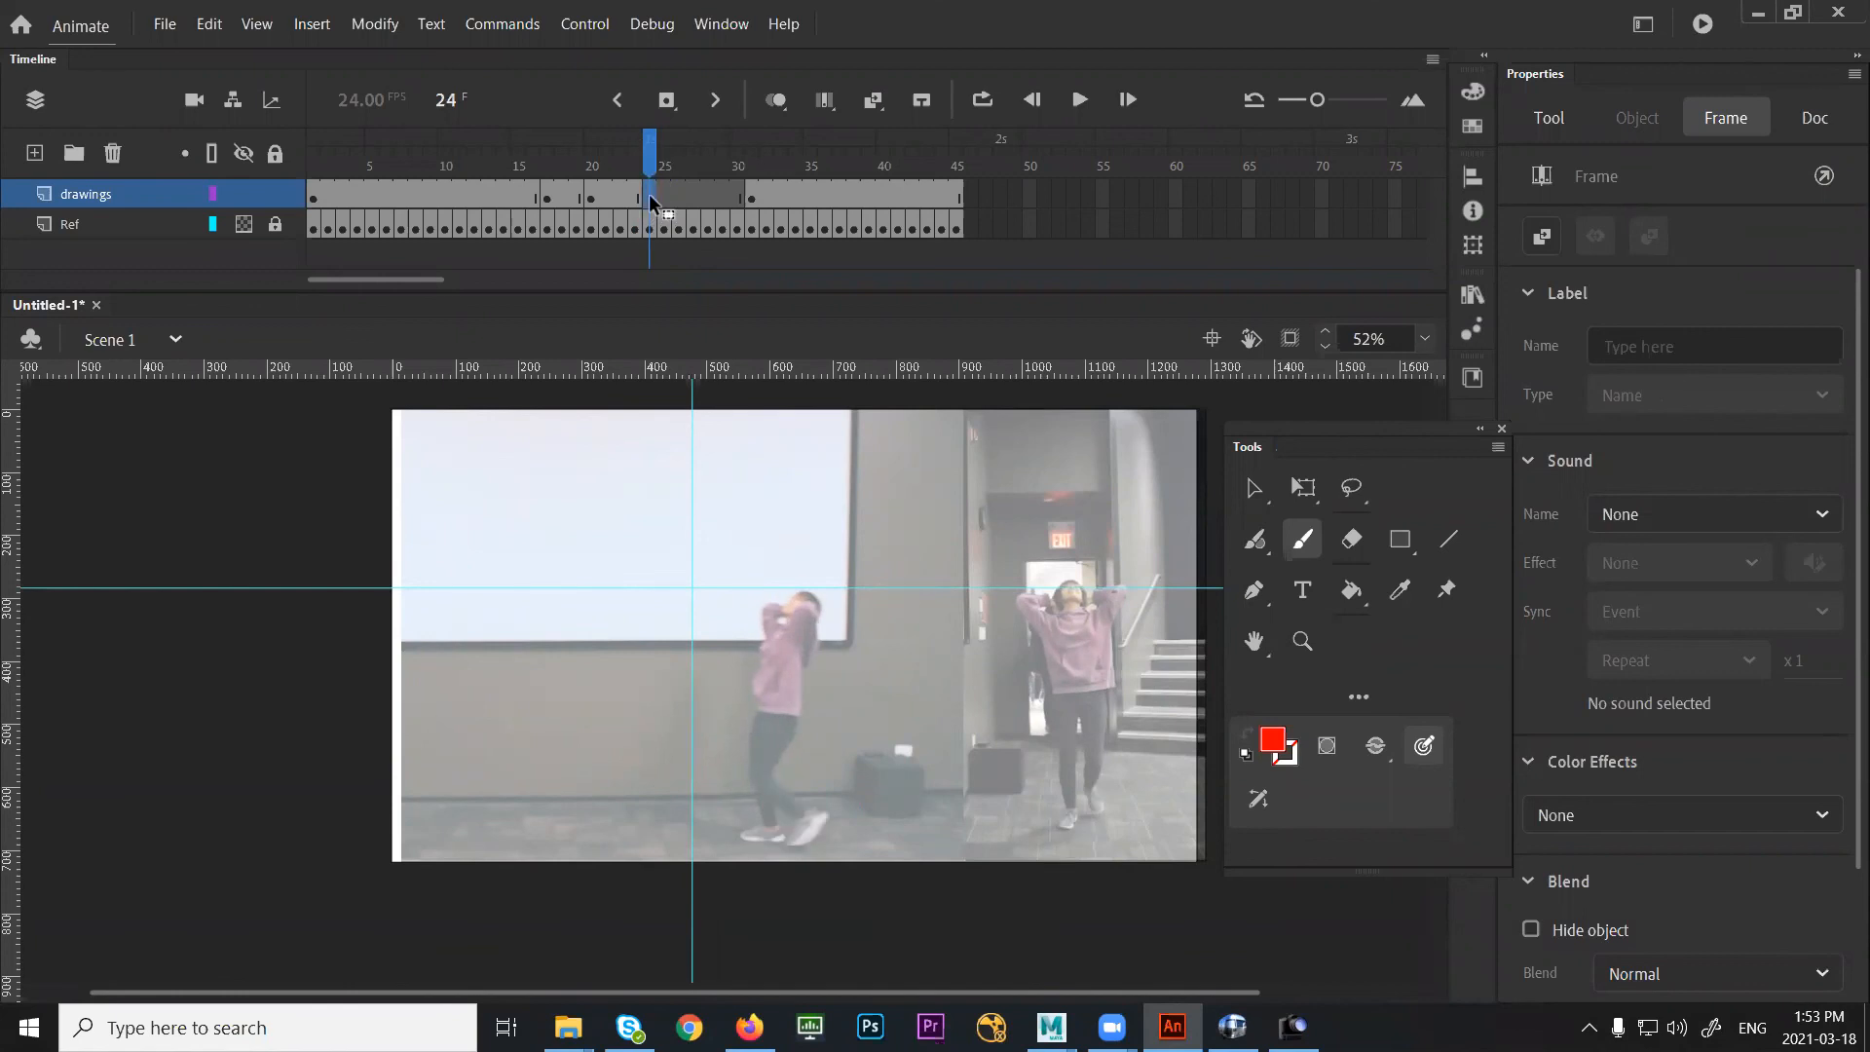
pyautogui.moveTo(664, 197); pyautogui.dragTo(664, 203)
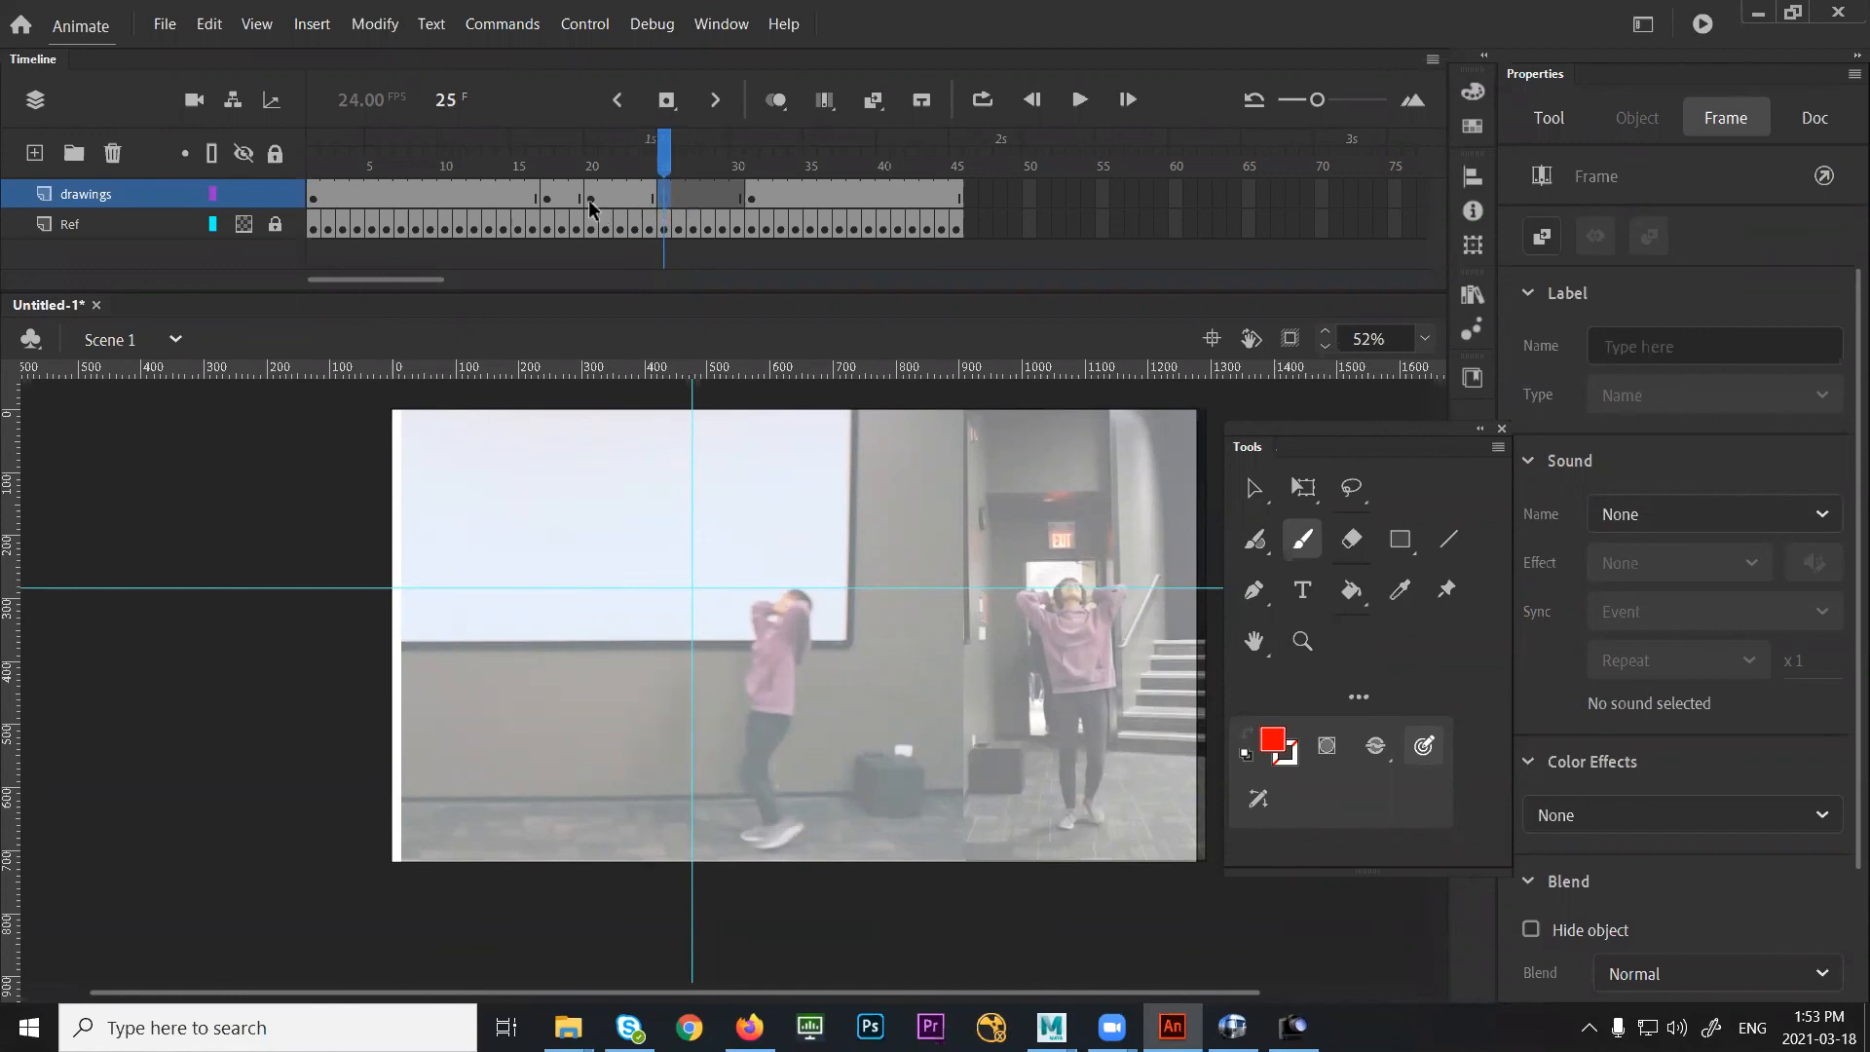
pyautogui.click(590, 202)
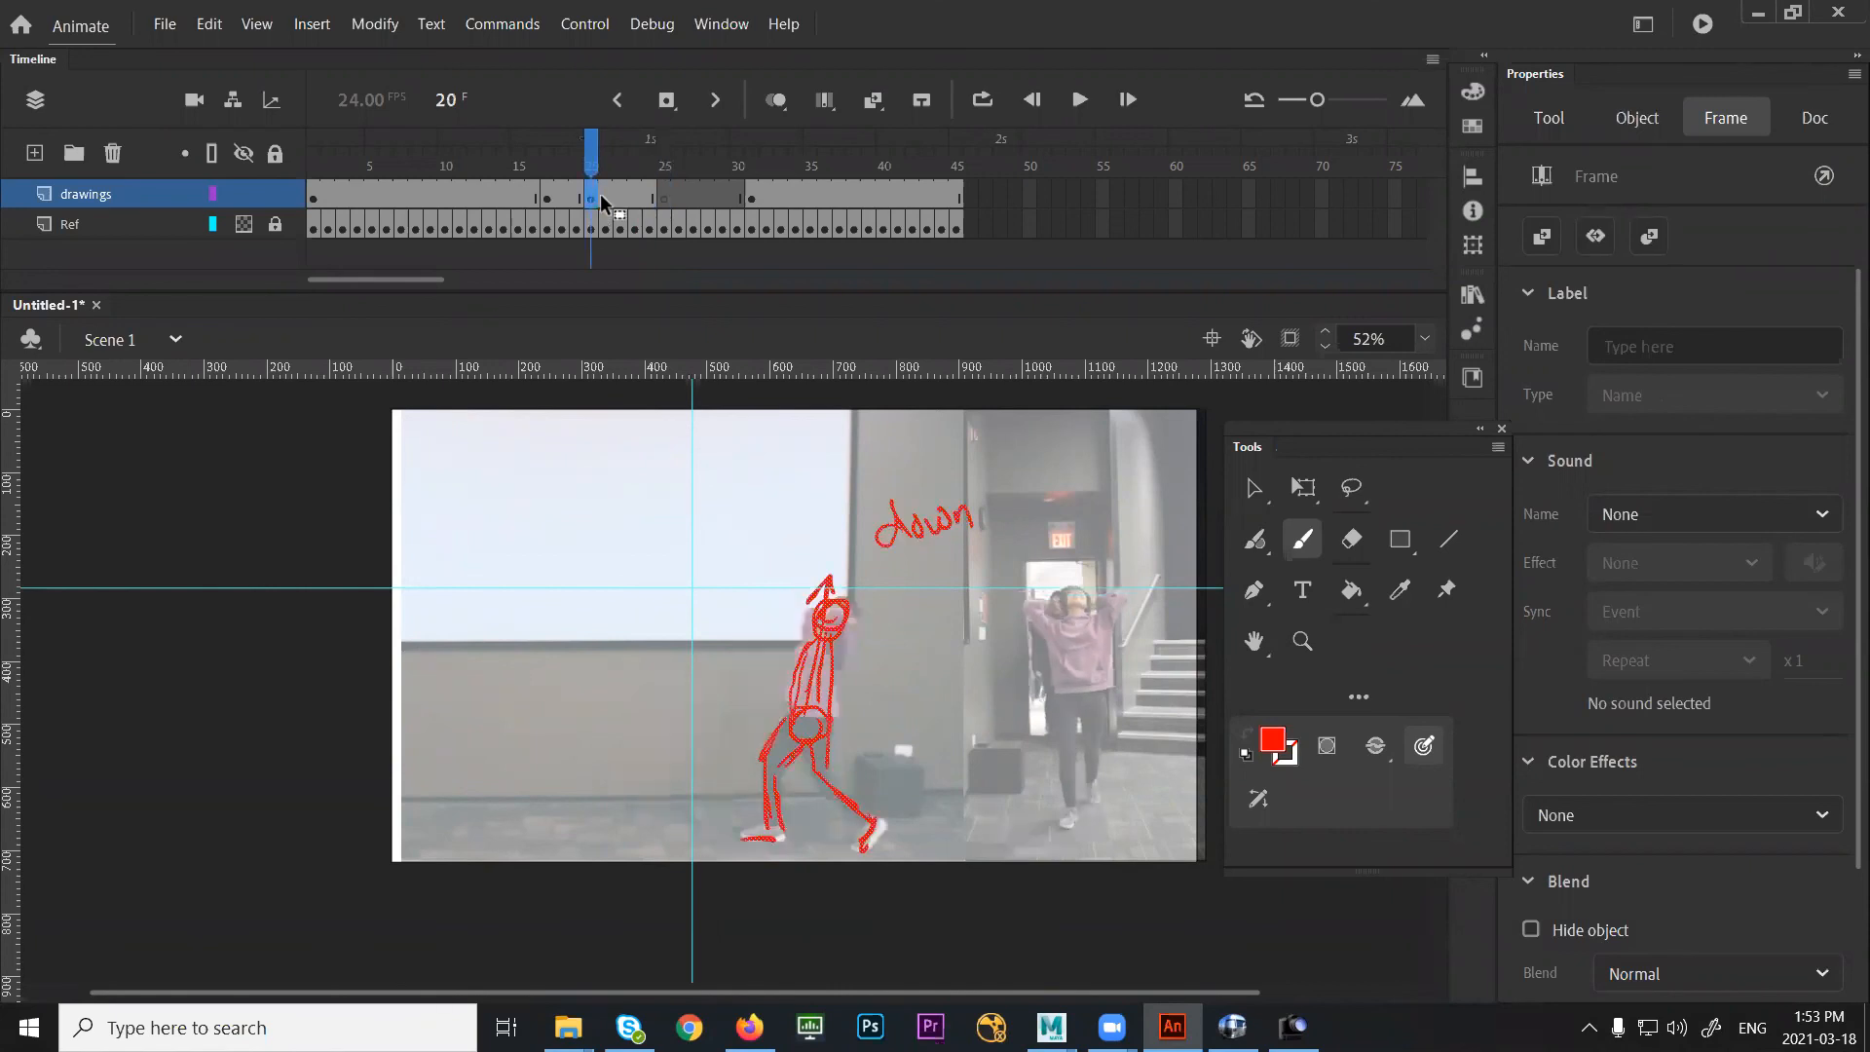
pyautogui.click(664, 199)
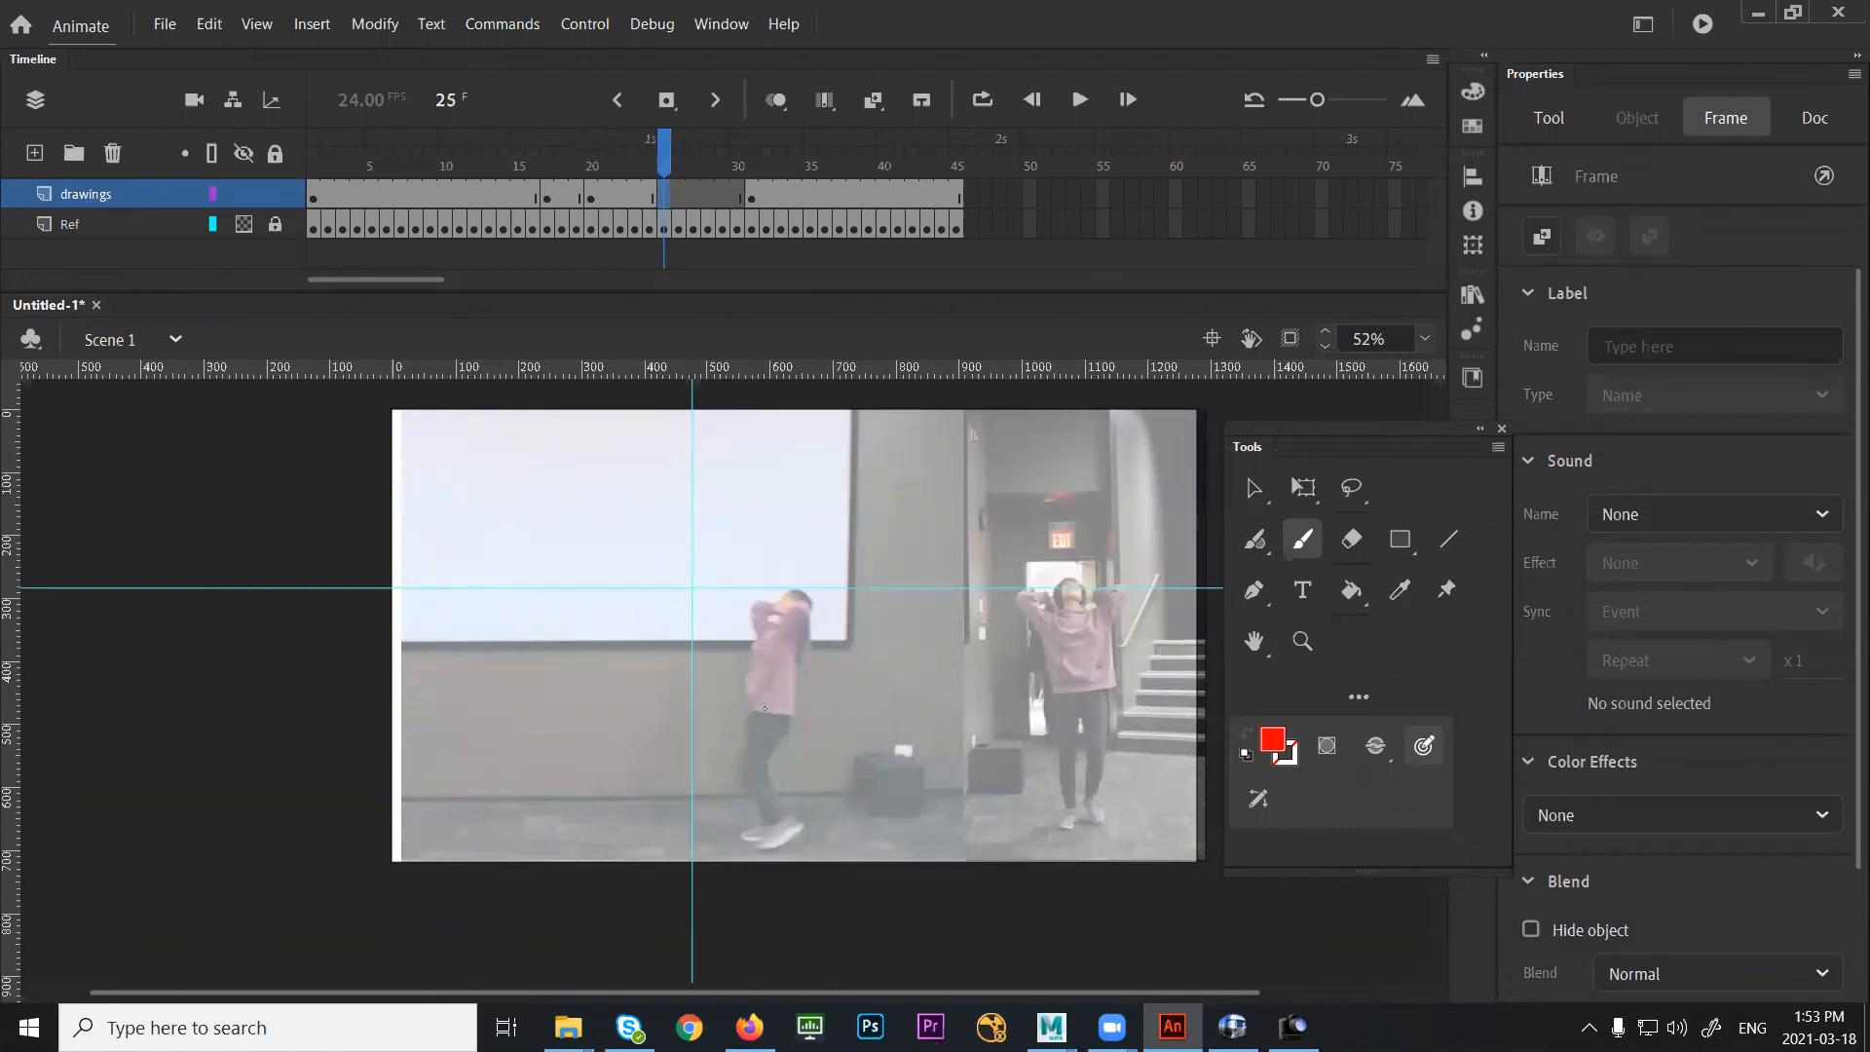
# Trace the side-view walker's passing pose on frame 25, with both legs, hips, torso and head
pyautogui.moveTo(772, 720)
pyautogui.mouseDown()
pyautogui.moveTo(747, 763)
pyautogui.moveTo(789, 832)
pyautogui.mouseUp()
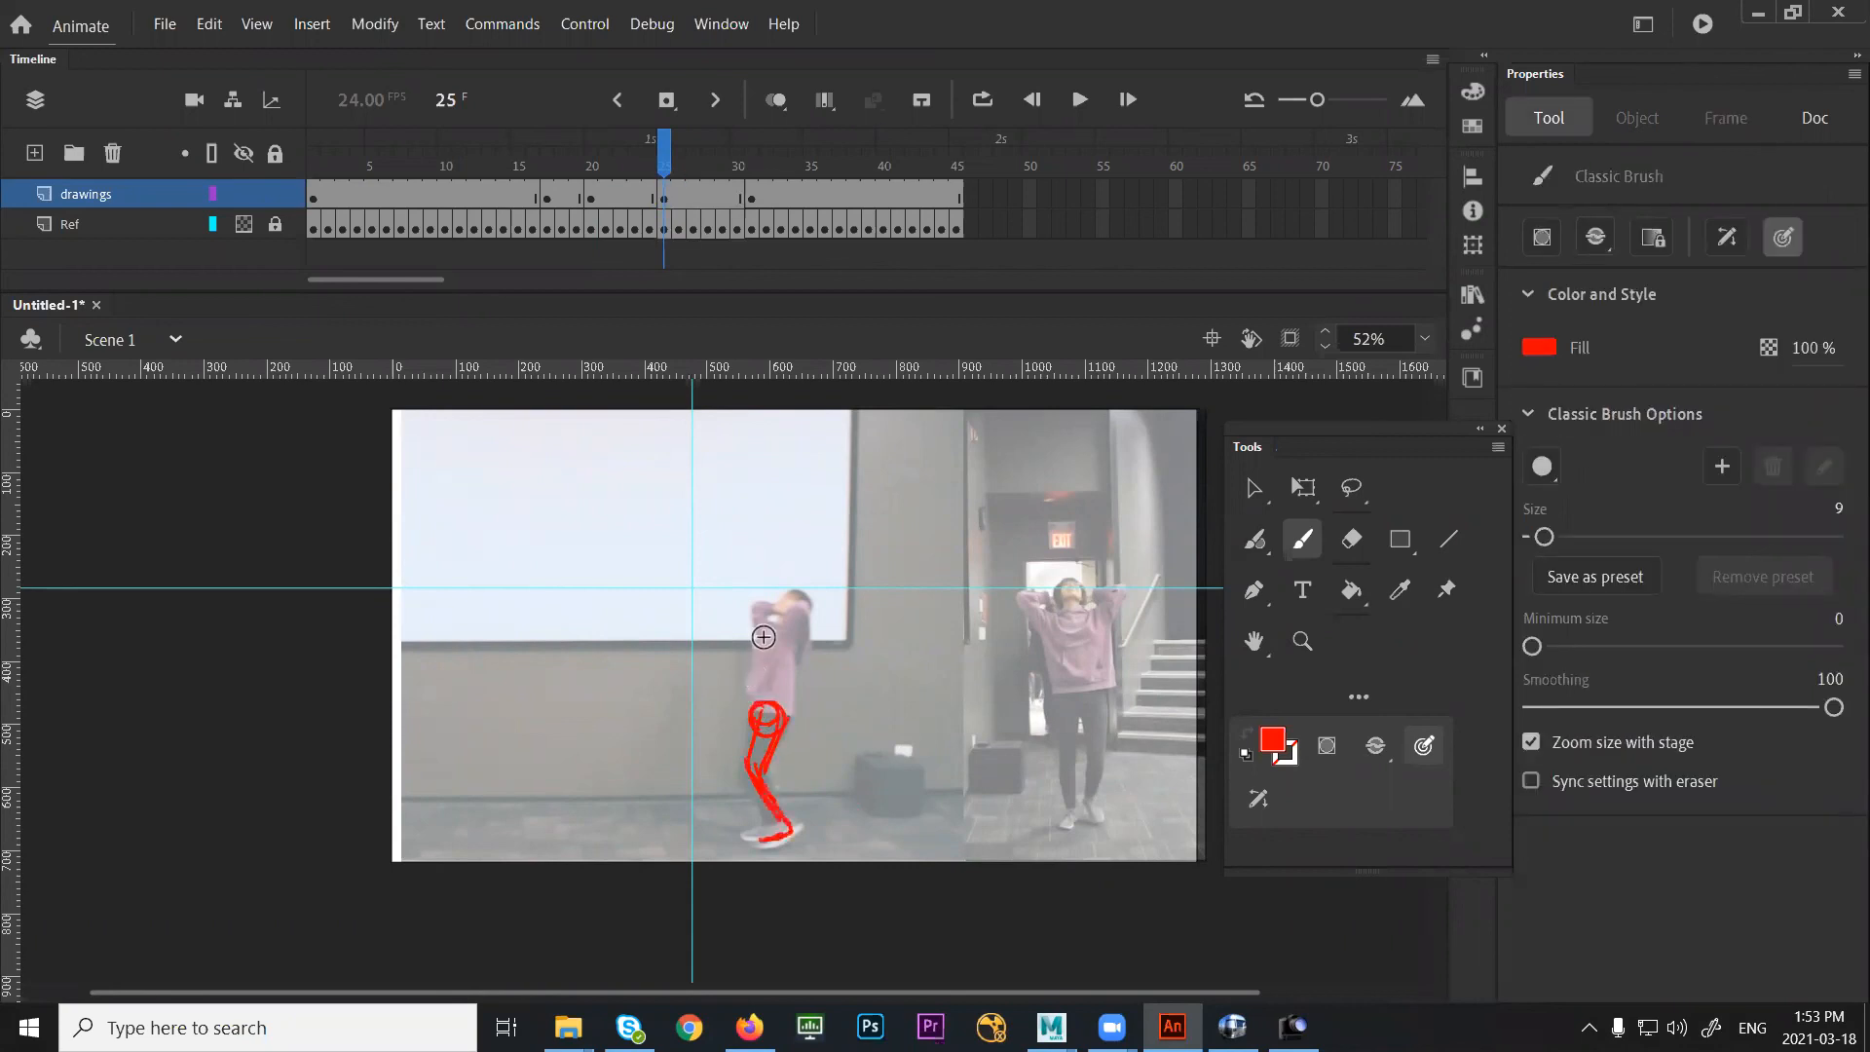
pyautogui.moveTo(751, 703); pyautogui.dragTo(789, 710)
pyautogui.moveTo(784, 621); pyautogui.dragTo(777, 628)
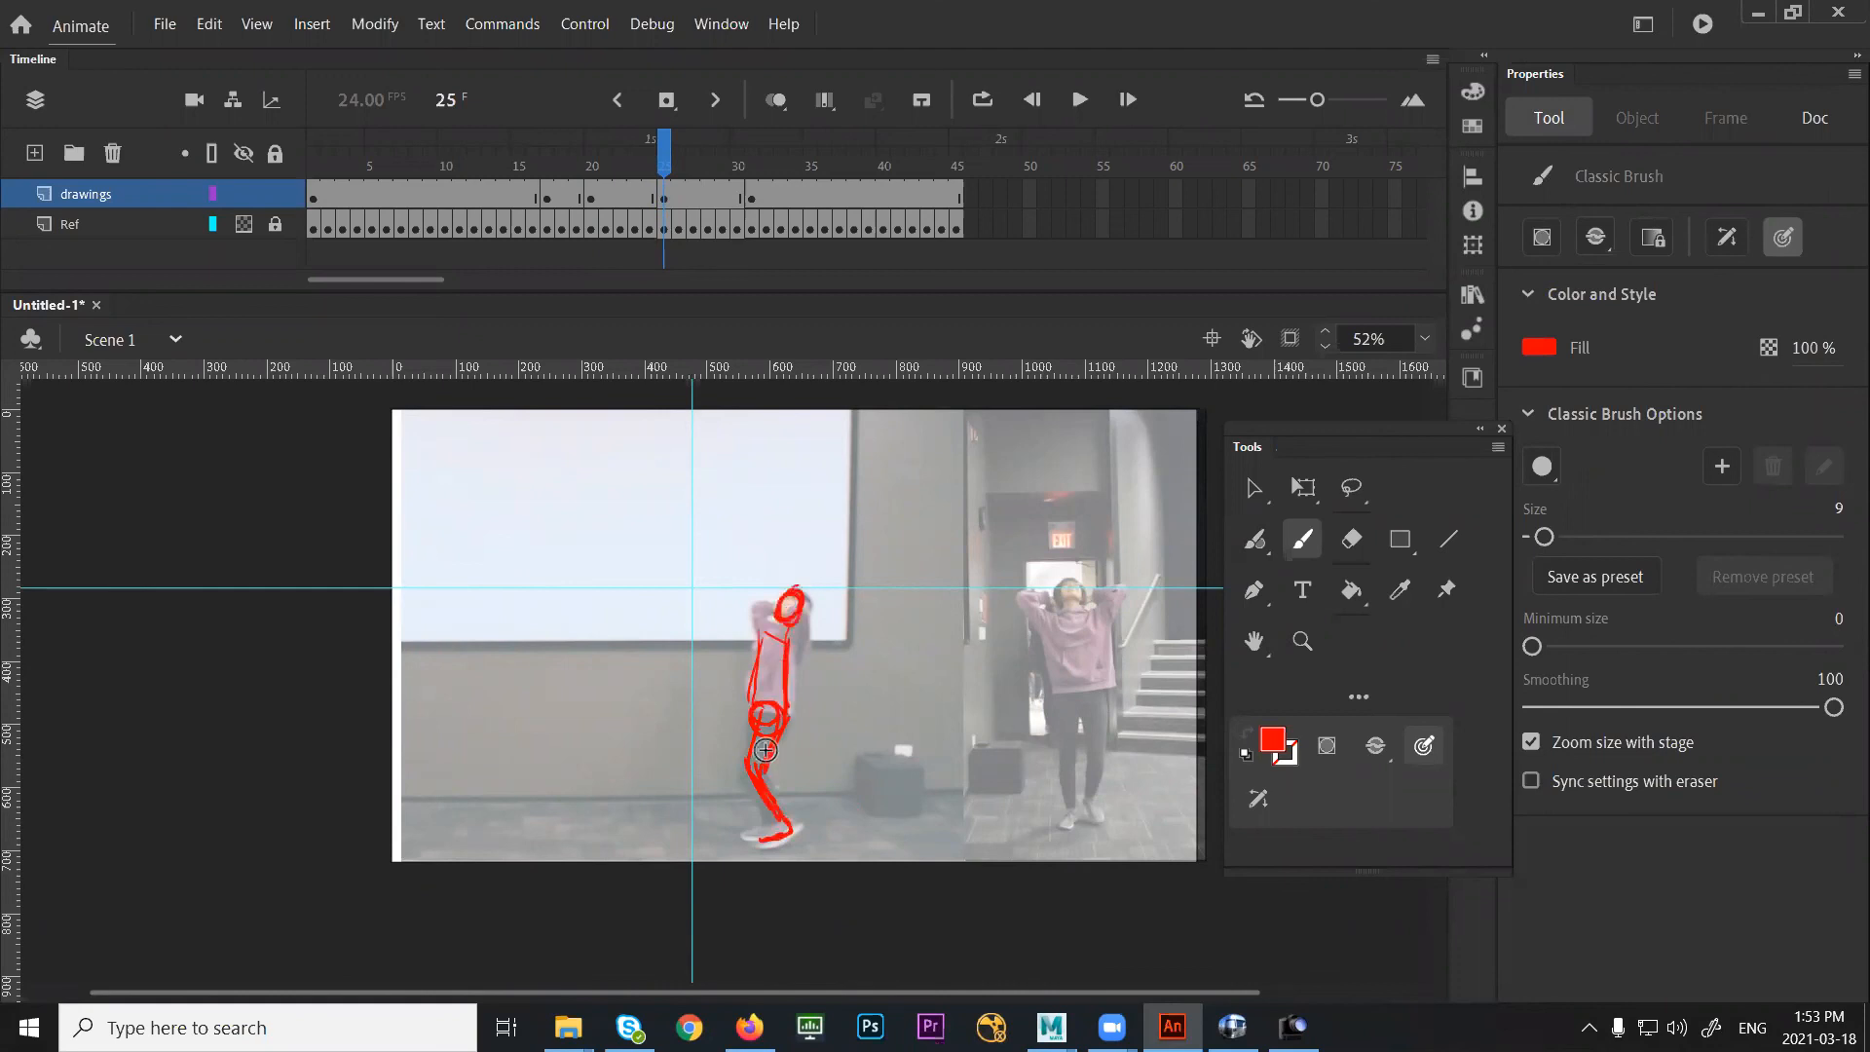
pyautogui.moveTo(762, 740)
pyautogui.mouseDown()
pyautogui.moveTo(770, 832)
pyautogui.moveTo(740, 837)
pyautogui.mouseUp()
pyautogui.moveTo(763, 646); pyautogui.dragTo(753, 703)
pyautogui.moveTo(776, 620); pyautogui.dragTo(758, 693)
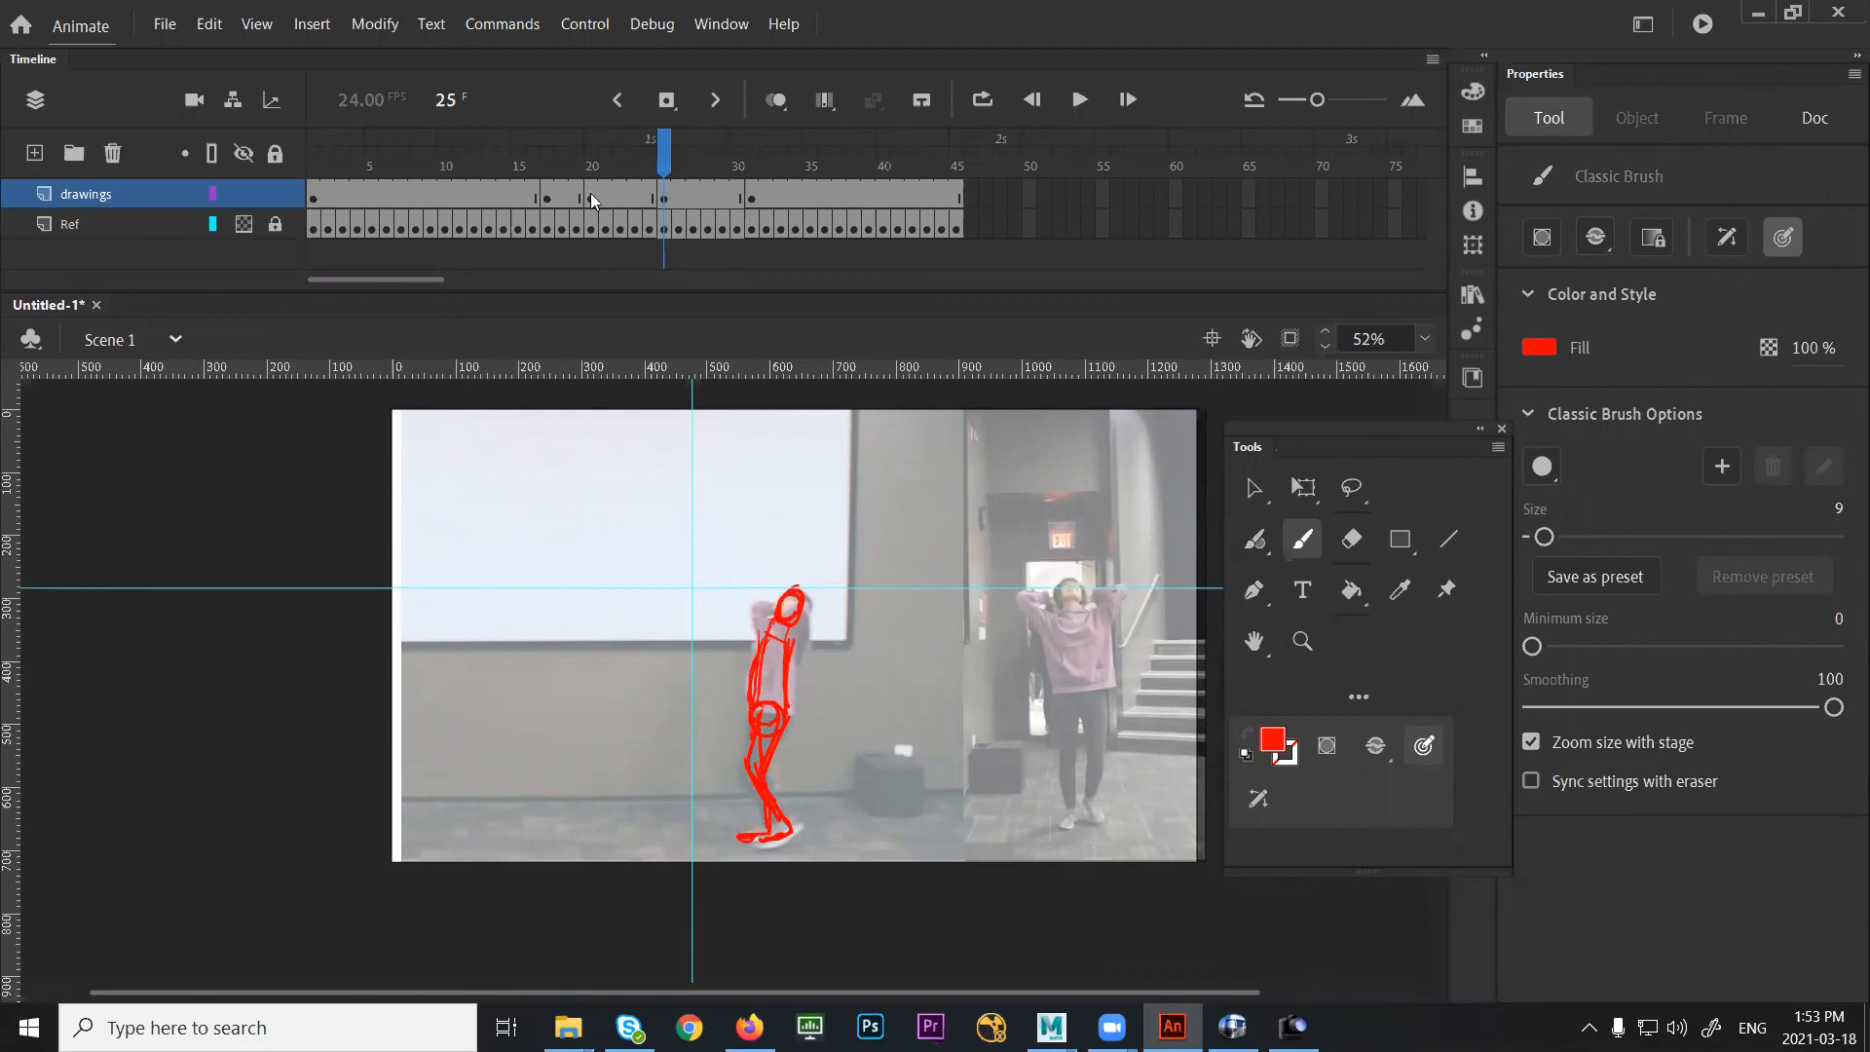
# Insert a blank keyframe at frame 28 on the drawings layer, where the walker's front leg swings forward
pyautogui.click(591, 198)
pyautogui.click(635, 198)
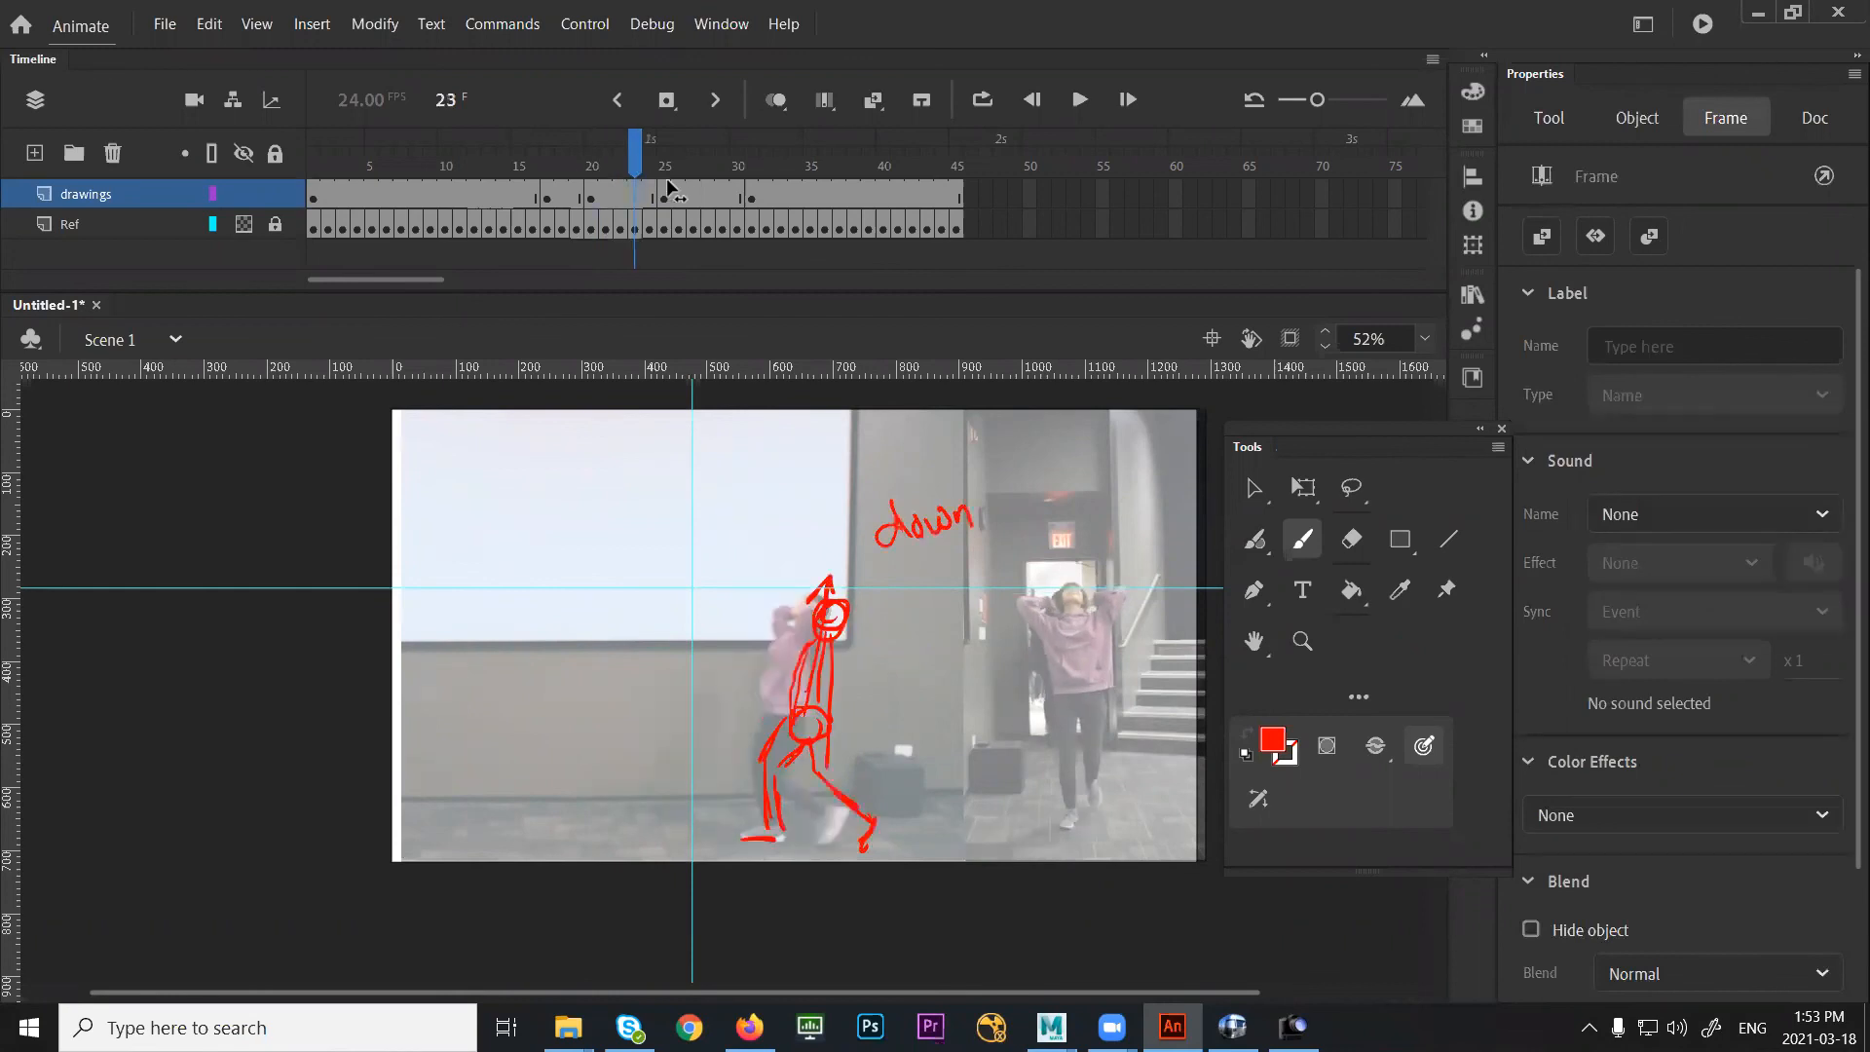
pyautogui.click(669, 190)
pyautogui.click(705, 192)
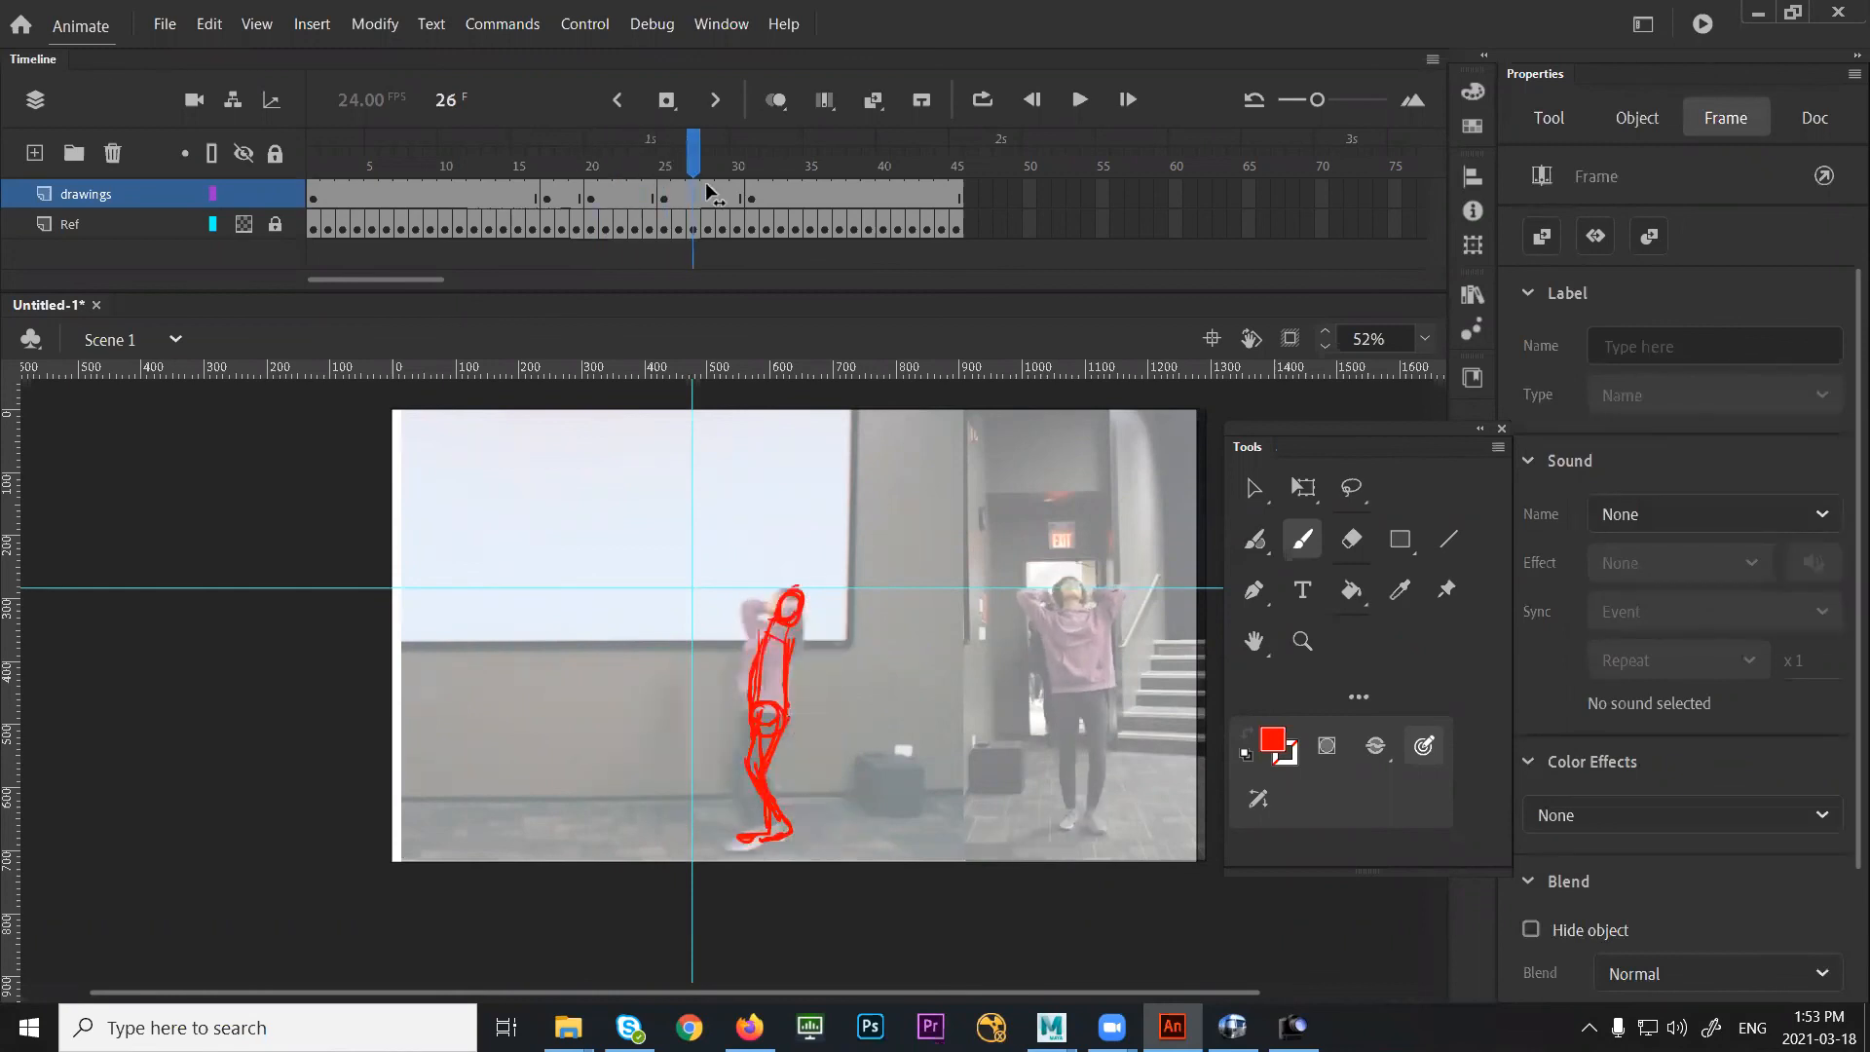
pyautogui.click(701, 211)
pyautogui.click(705, 196)
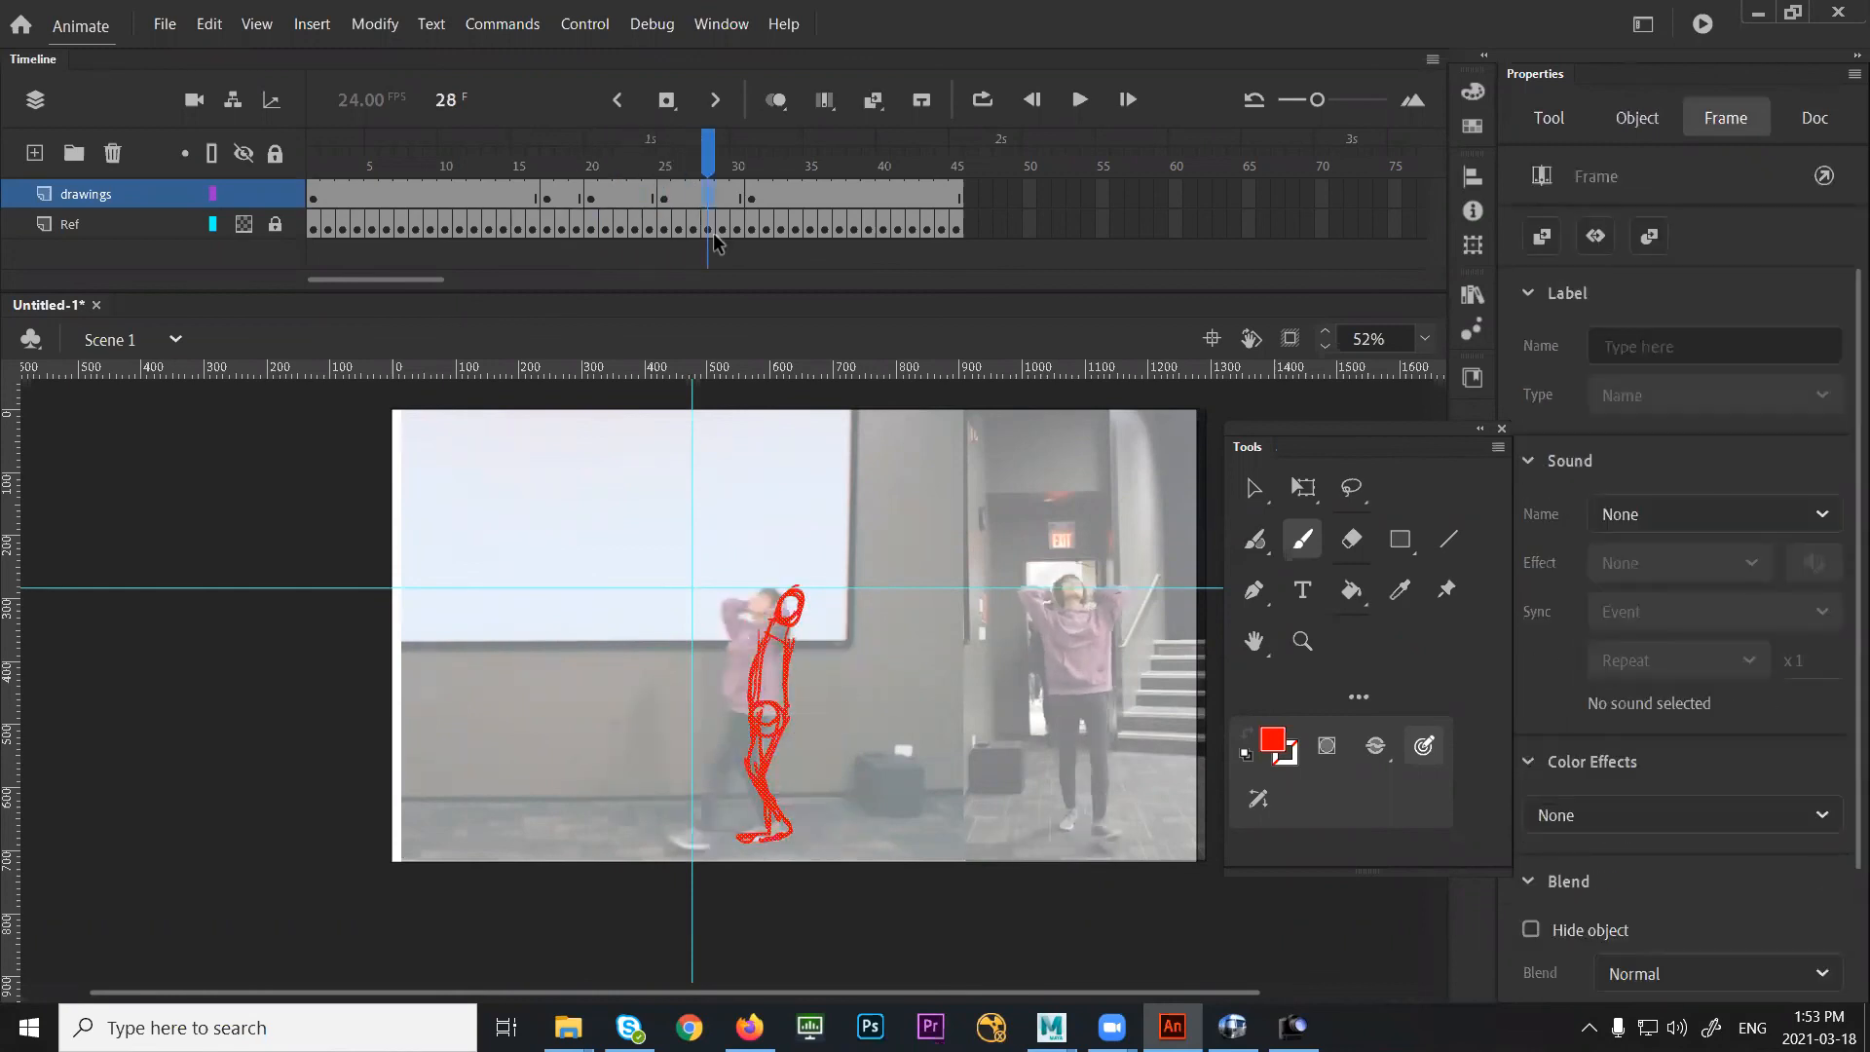
pyautogui.press('Delete')
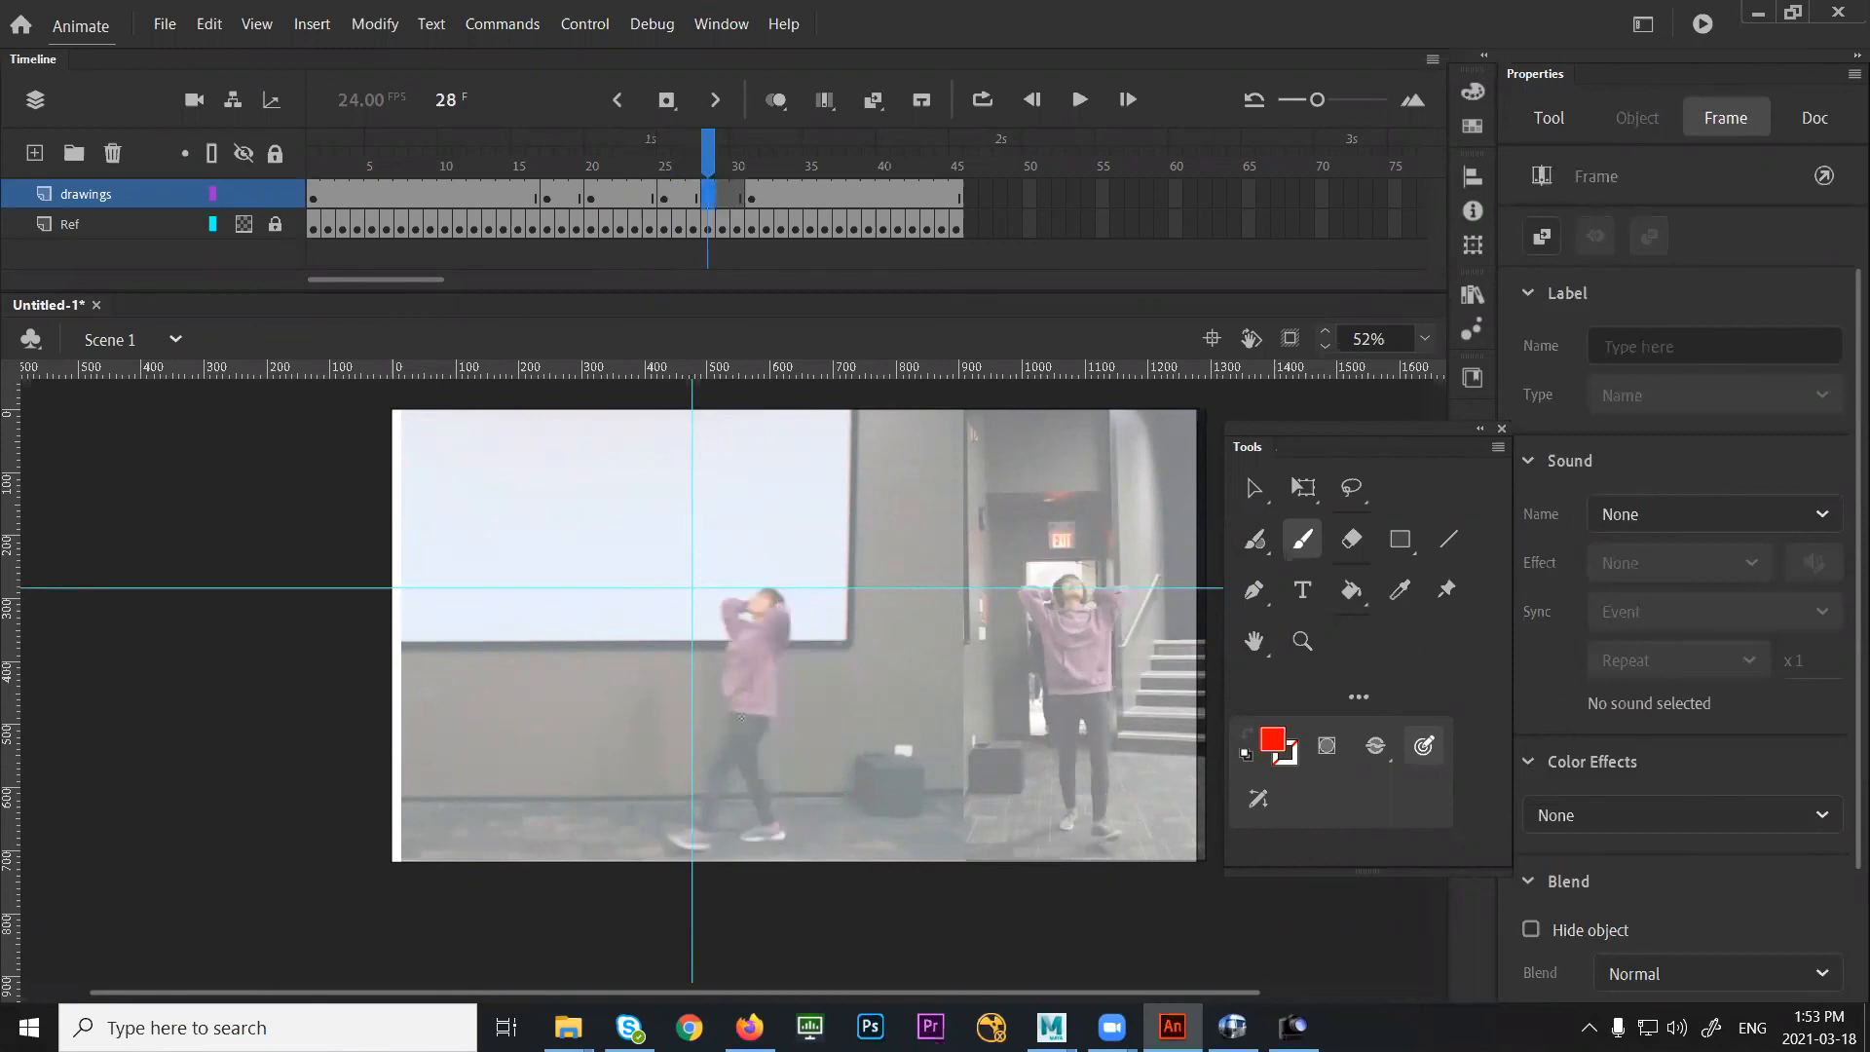
# Trace the walker's pose on frame 28, with the hip circle, both striding legs, torso and head
pyautogui.moveTo(733, 725)
pyautogui.mouseDown()
pyautogui.moveTo(755, 716)
pyautogui.moveTo(726, 767)
pyautogui.mouseUp()
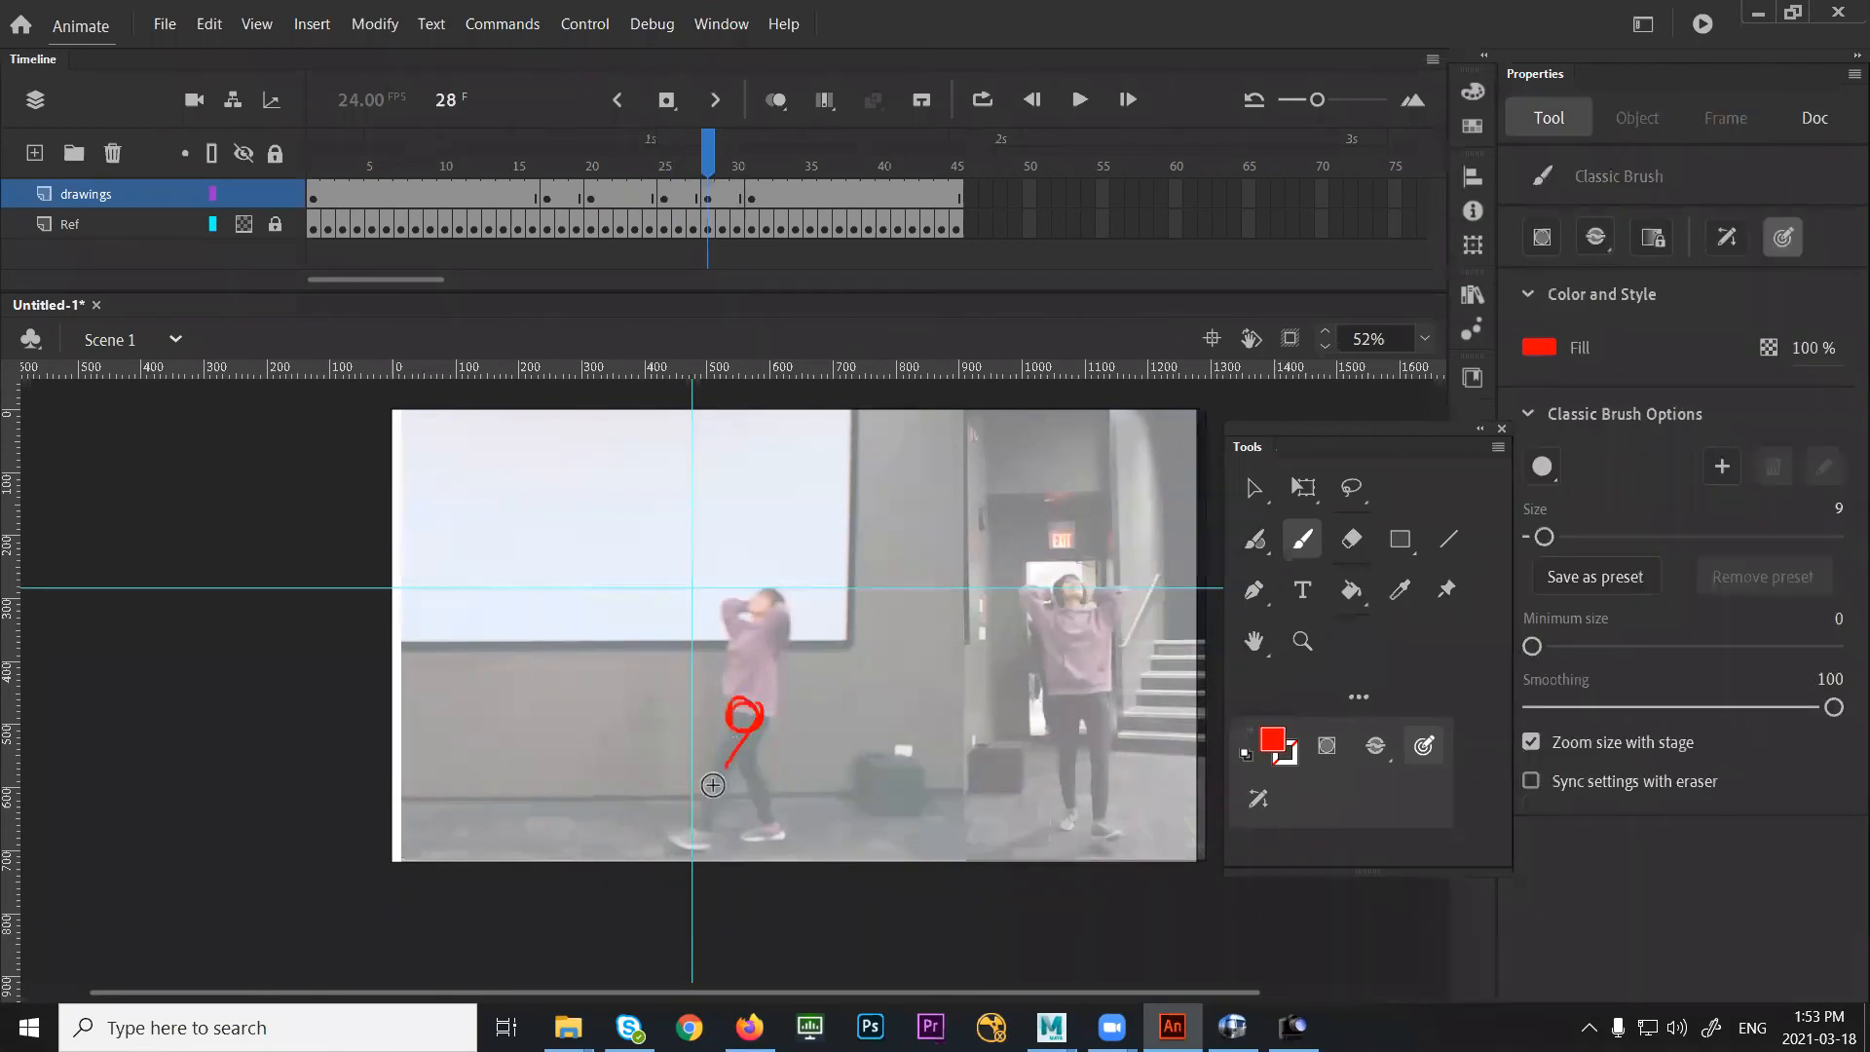
pyautogui.moveTo(692, 836); pyautogui.dragTo(730, 729)
pyautogui.moveTo(695, 836)
pyautogui.mouseDown()
pyautogui.moveTo(669, 829)
pyautogui.moveTo(745, 720)
pyautogui.moveTo(742, 625)
pyautogui.moveTo(767, 718)
pyautogui.mouseUp()
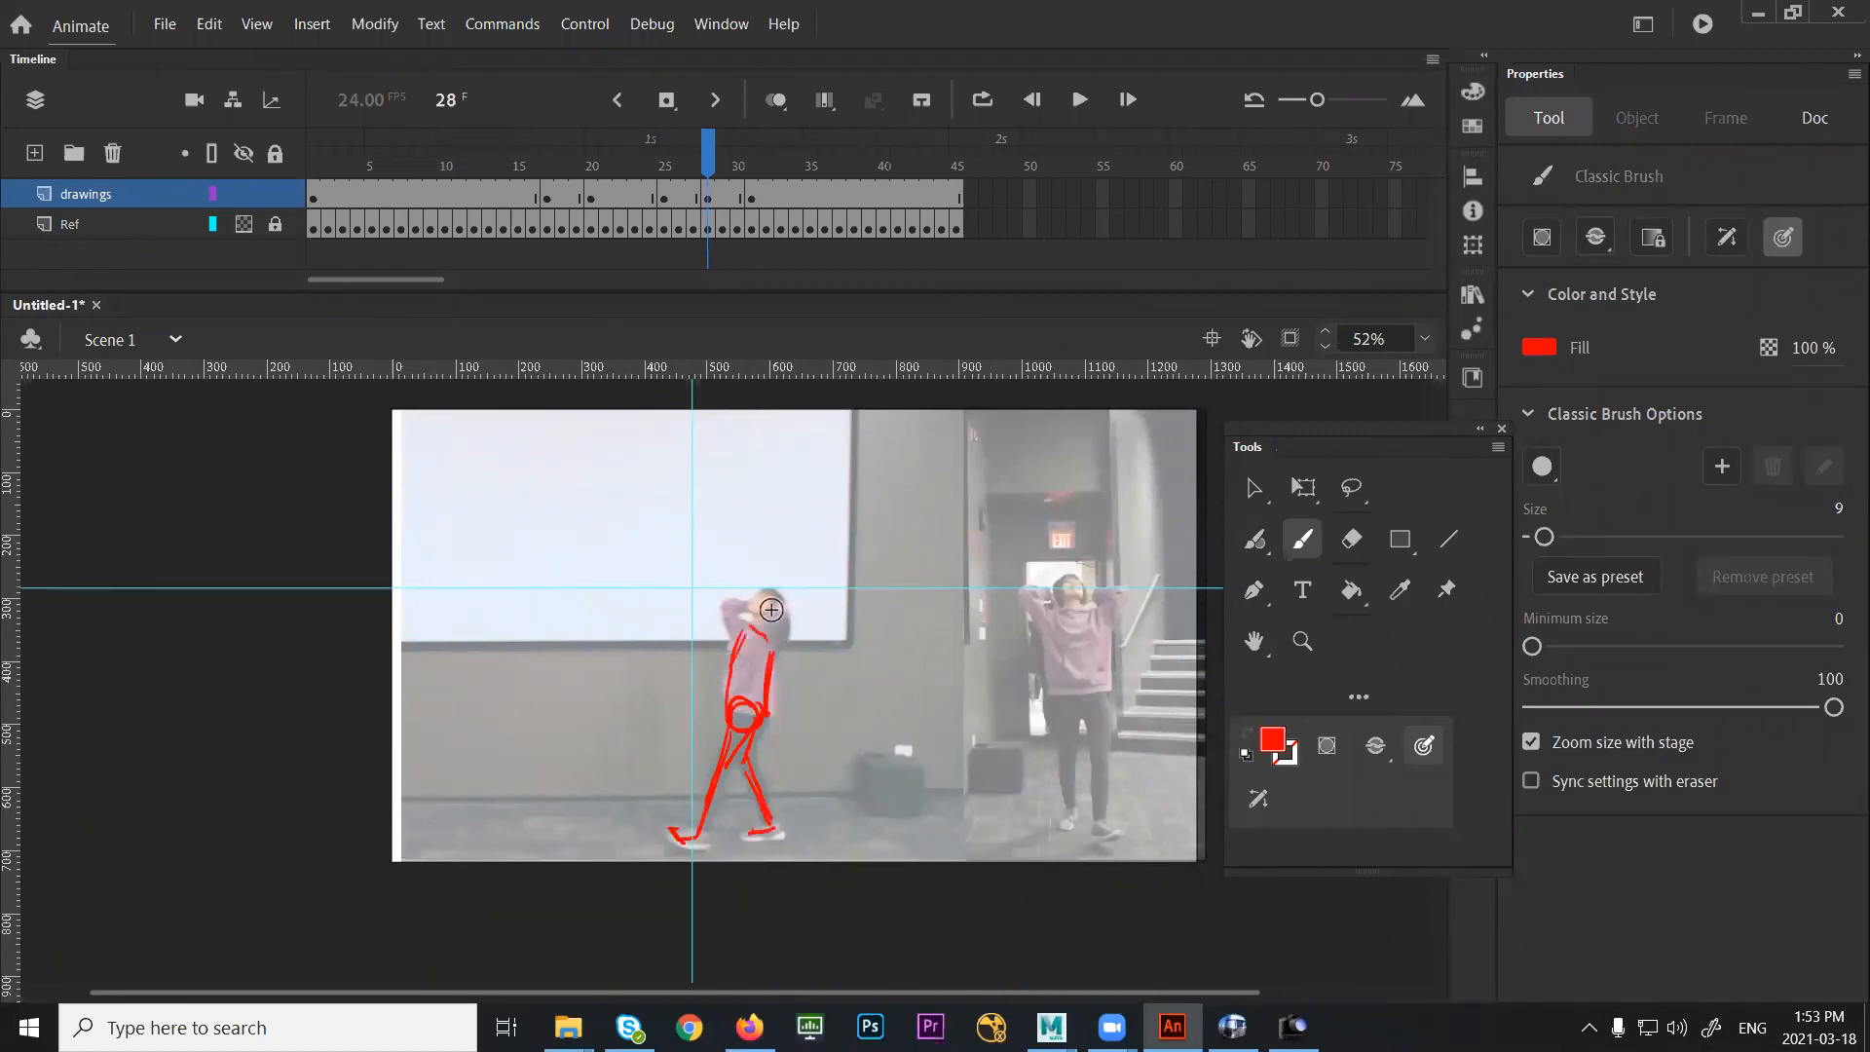
pyautogui.moveTo(777, 592); pyautogui.dragTo(765, 588)
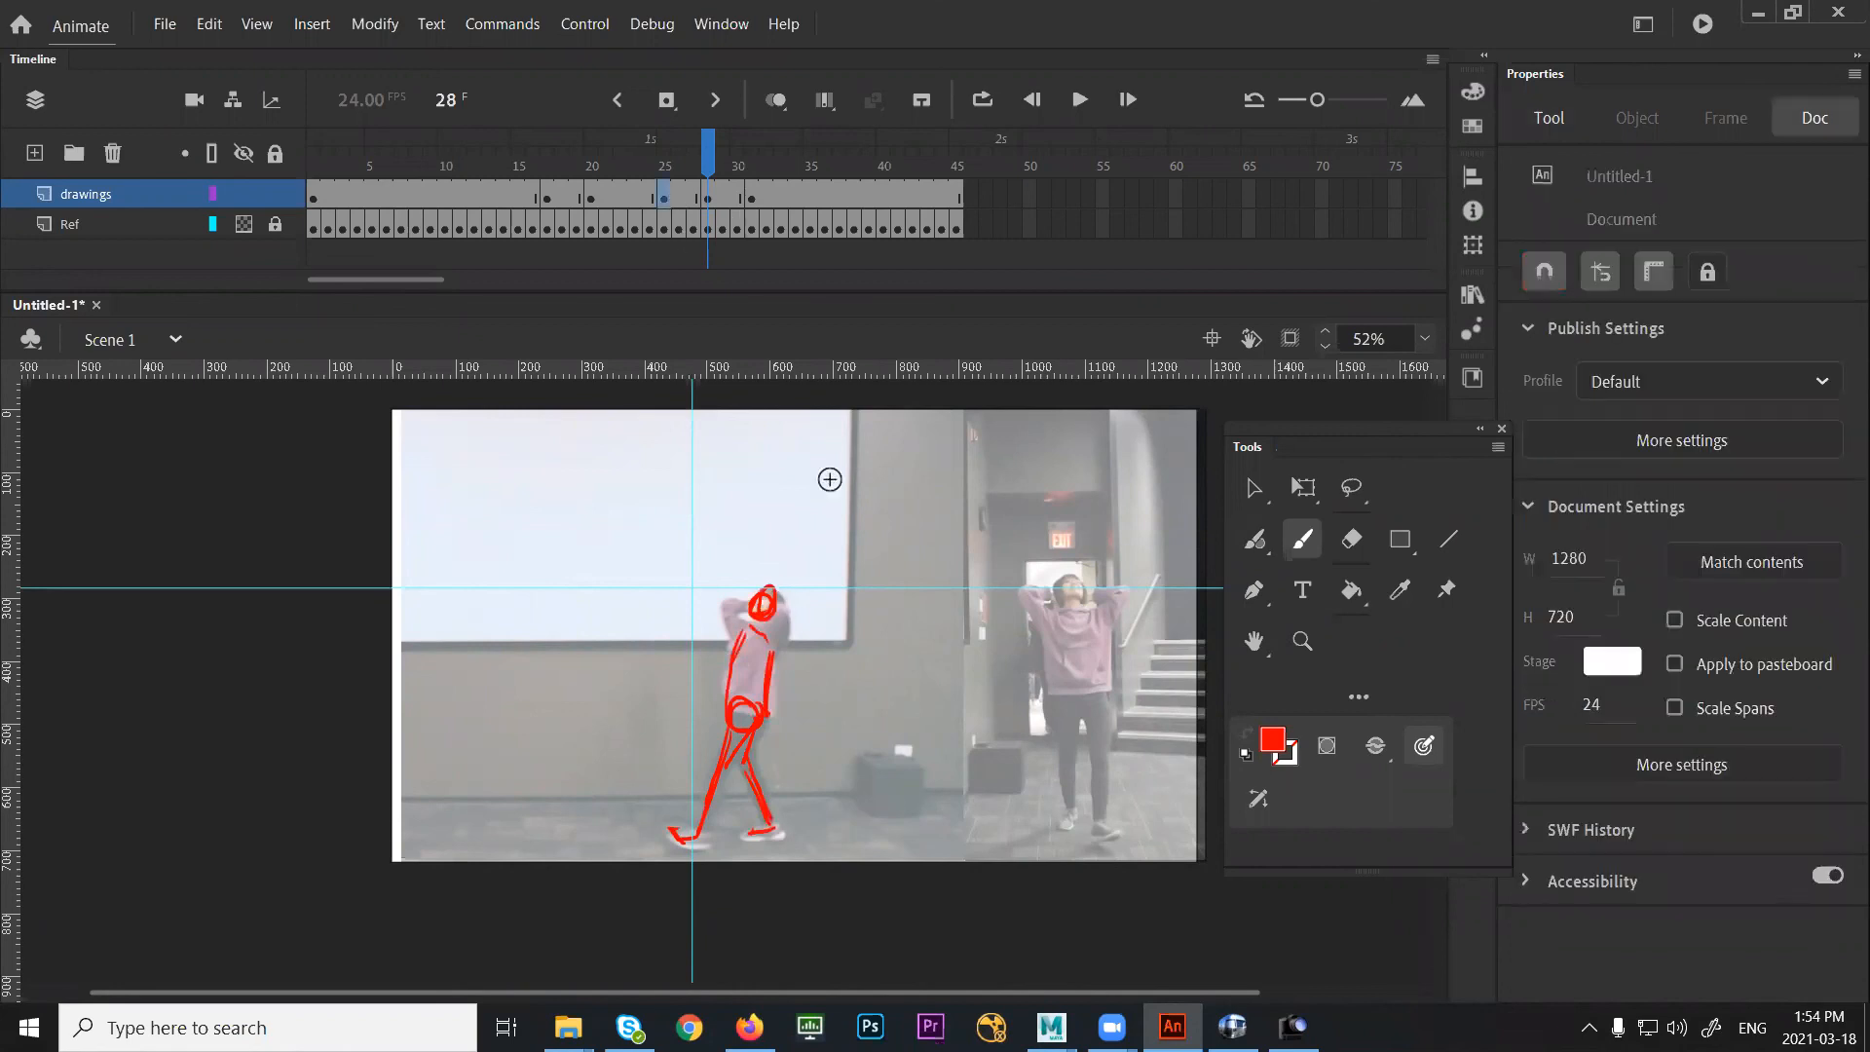
# Label the pose on frame 25 "passing" and the pose on frame 28 "pushoff" in red brush handwriting
pyautogui.moveTo(822, 526); pyautogui.dragTo(835, 515)
pyautogui.moveTo(857, 497); pyautogui.dragTo(930, 471)
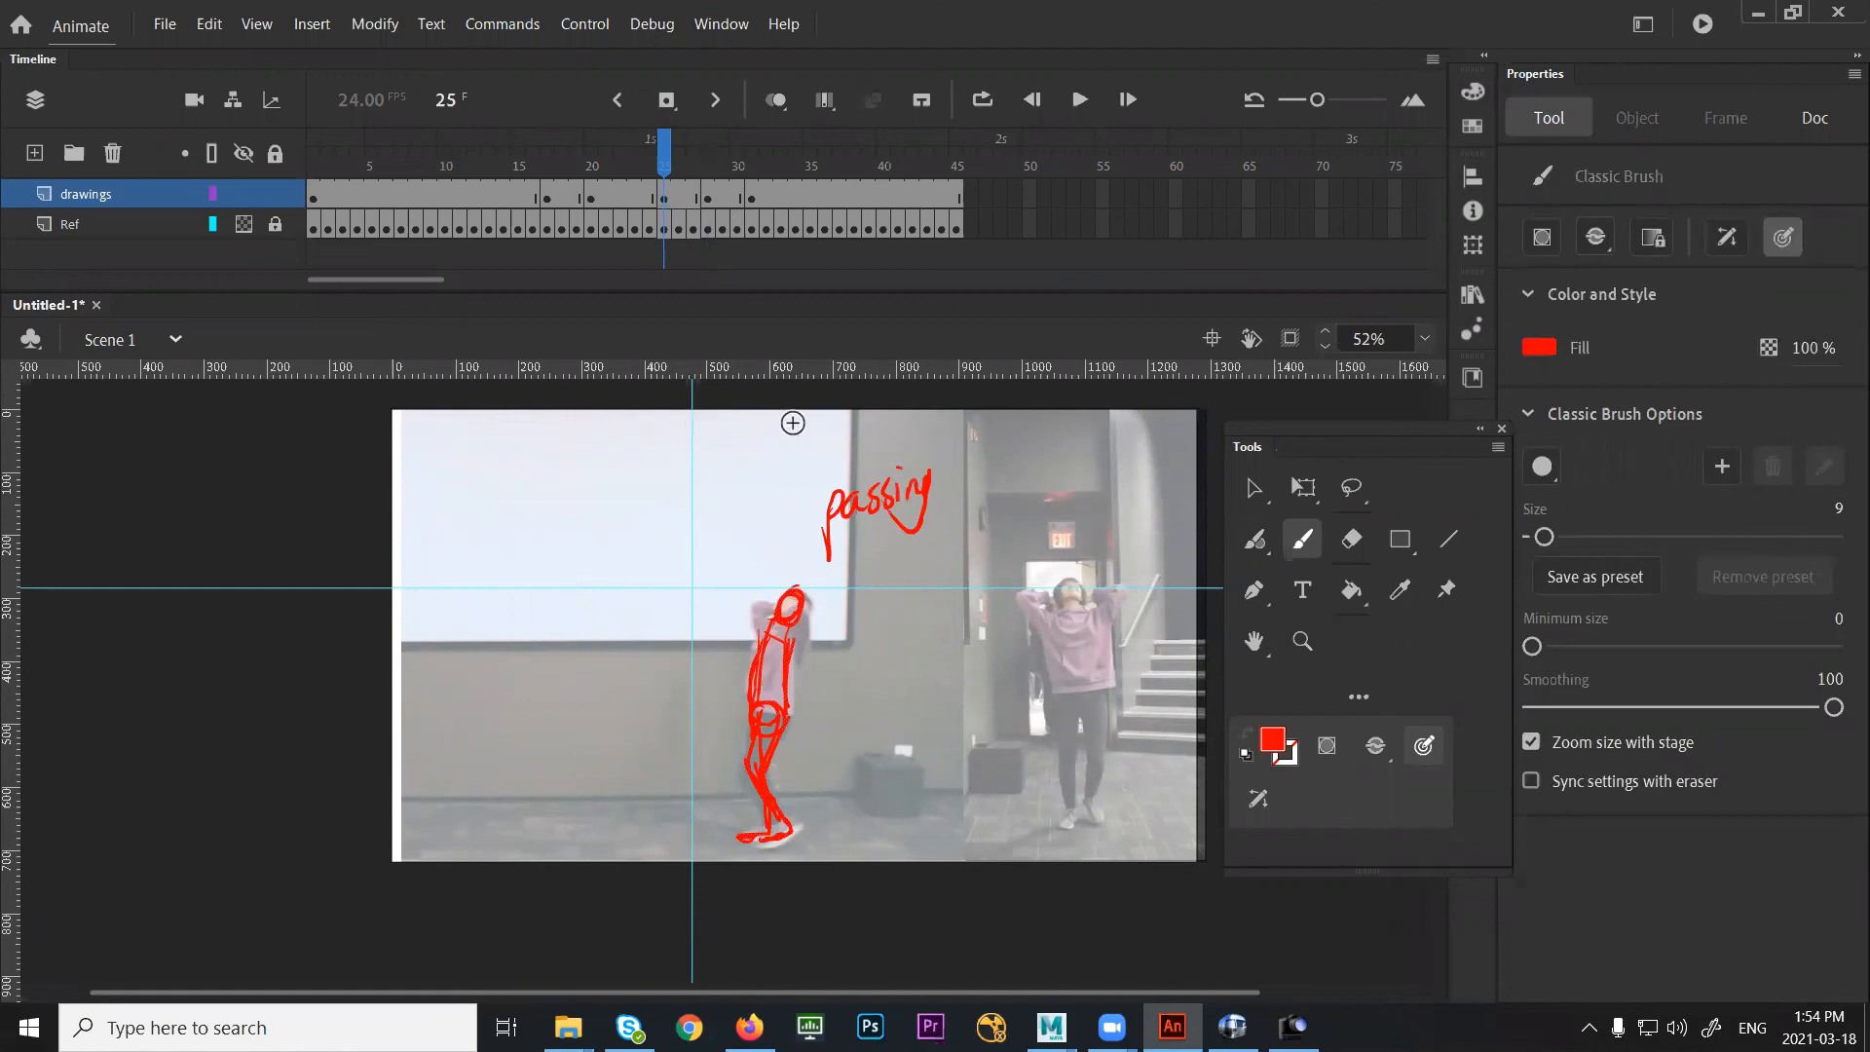
pyautogui.hotkey('alt', '.')
pyautogui.moveTo(823, 540)
pyautogui.mouseDown()
pyautogui.moveTo(835, 491)
pyautogui.moveTo(873, 512)
pyautogui.mouseUp()
pyautogui.moveTo(879, 465)
pyautogui.mouseDown()
pyautogui.moveTo(913, 491)
pyautogui.moveTo(941, 433)
pyautogui.mouseUp()
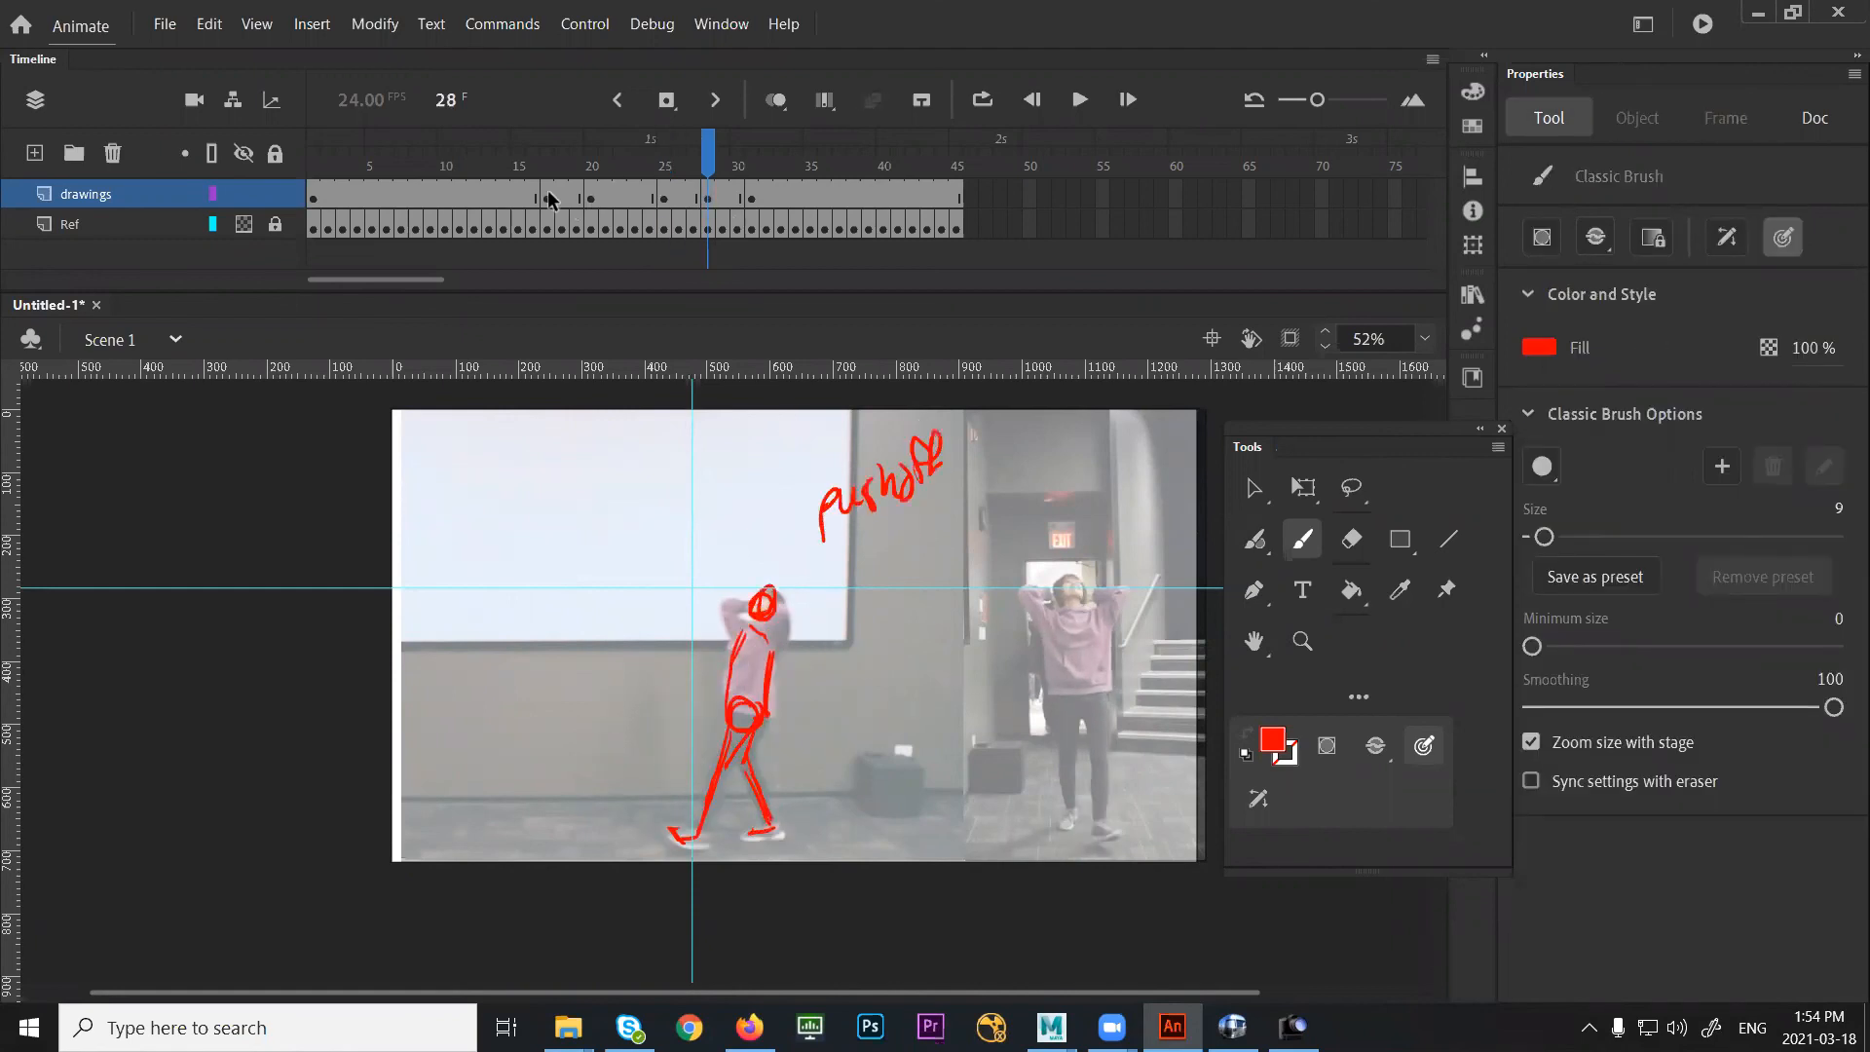
# Sketch the front-view walker's supporting leg, hip line, torso and shoulder line on frame 25, with an upward arrow over the head
pyautogui.click(546, 208)
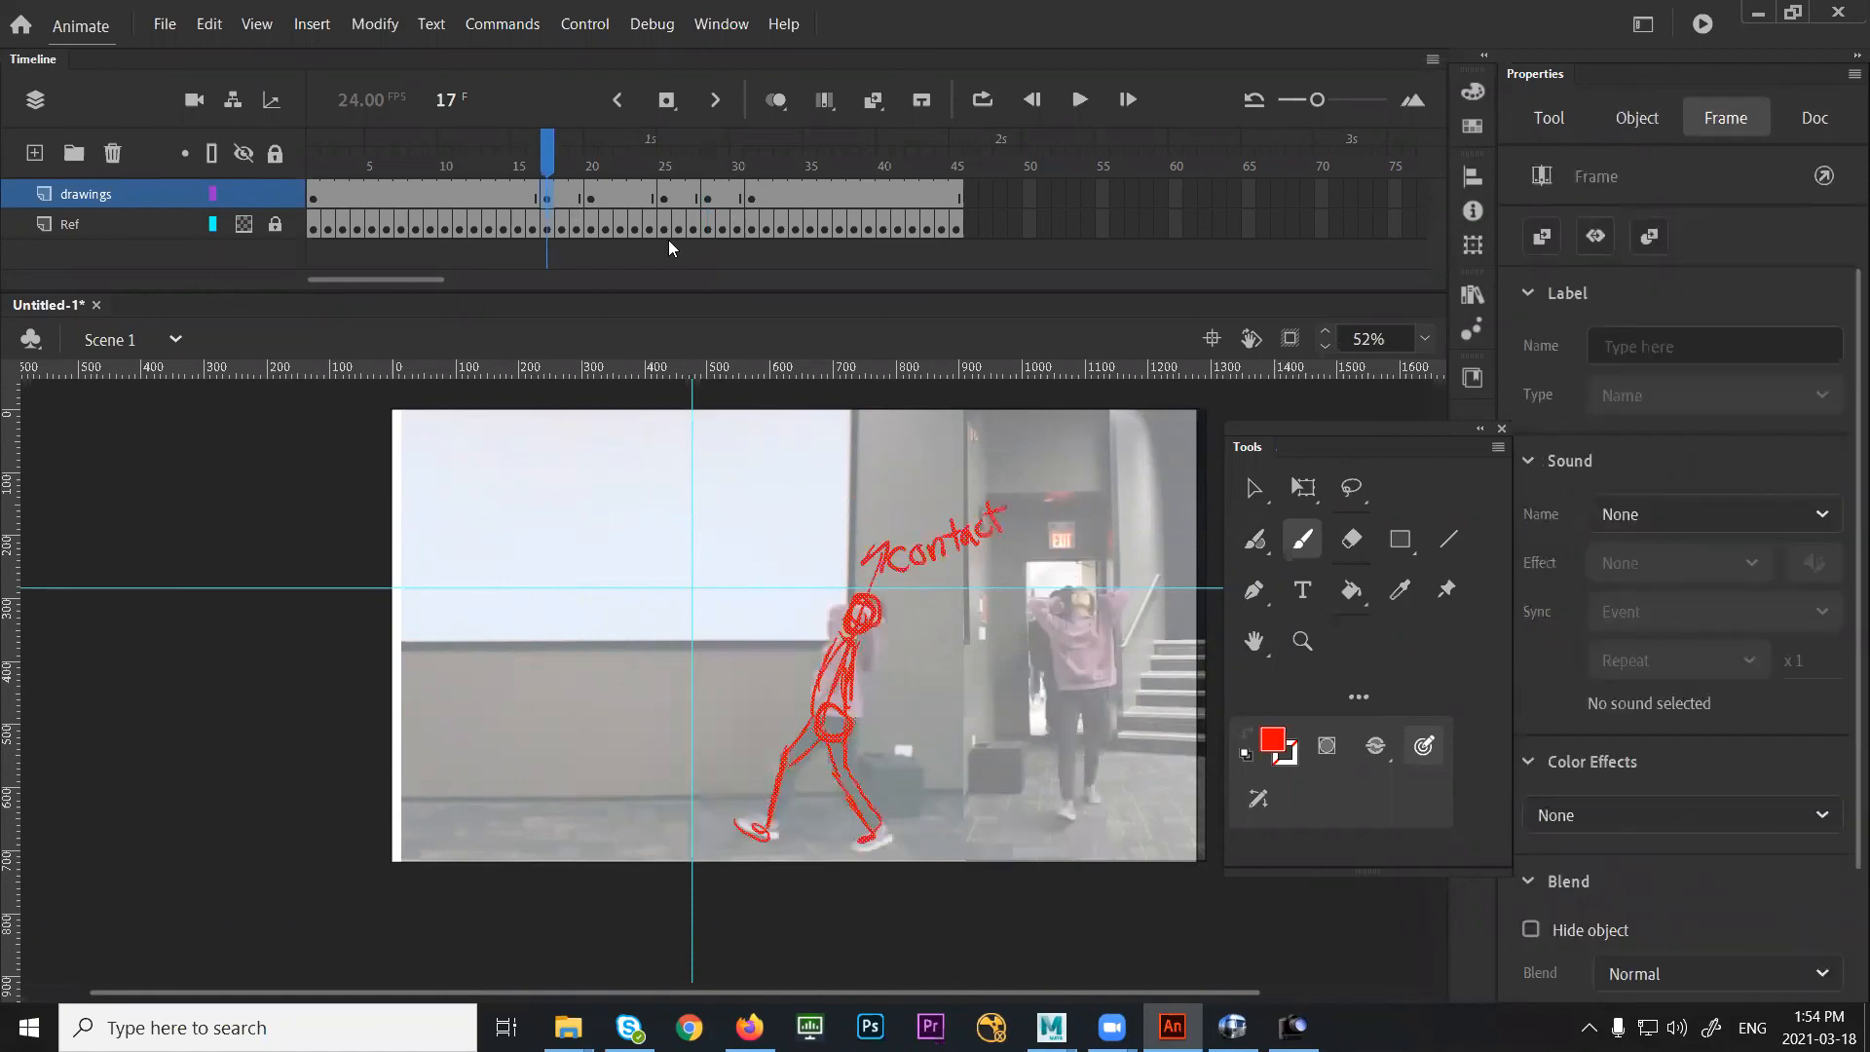
pyautogui.click(592, 215)
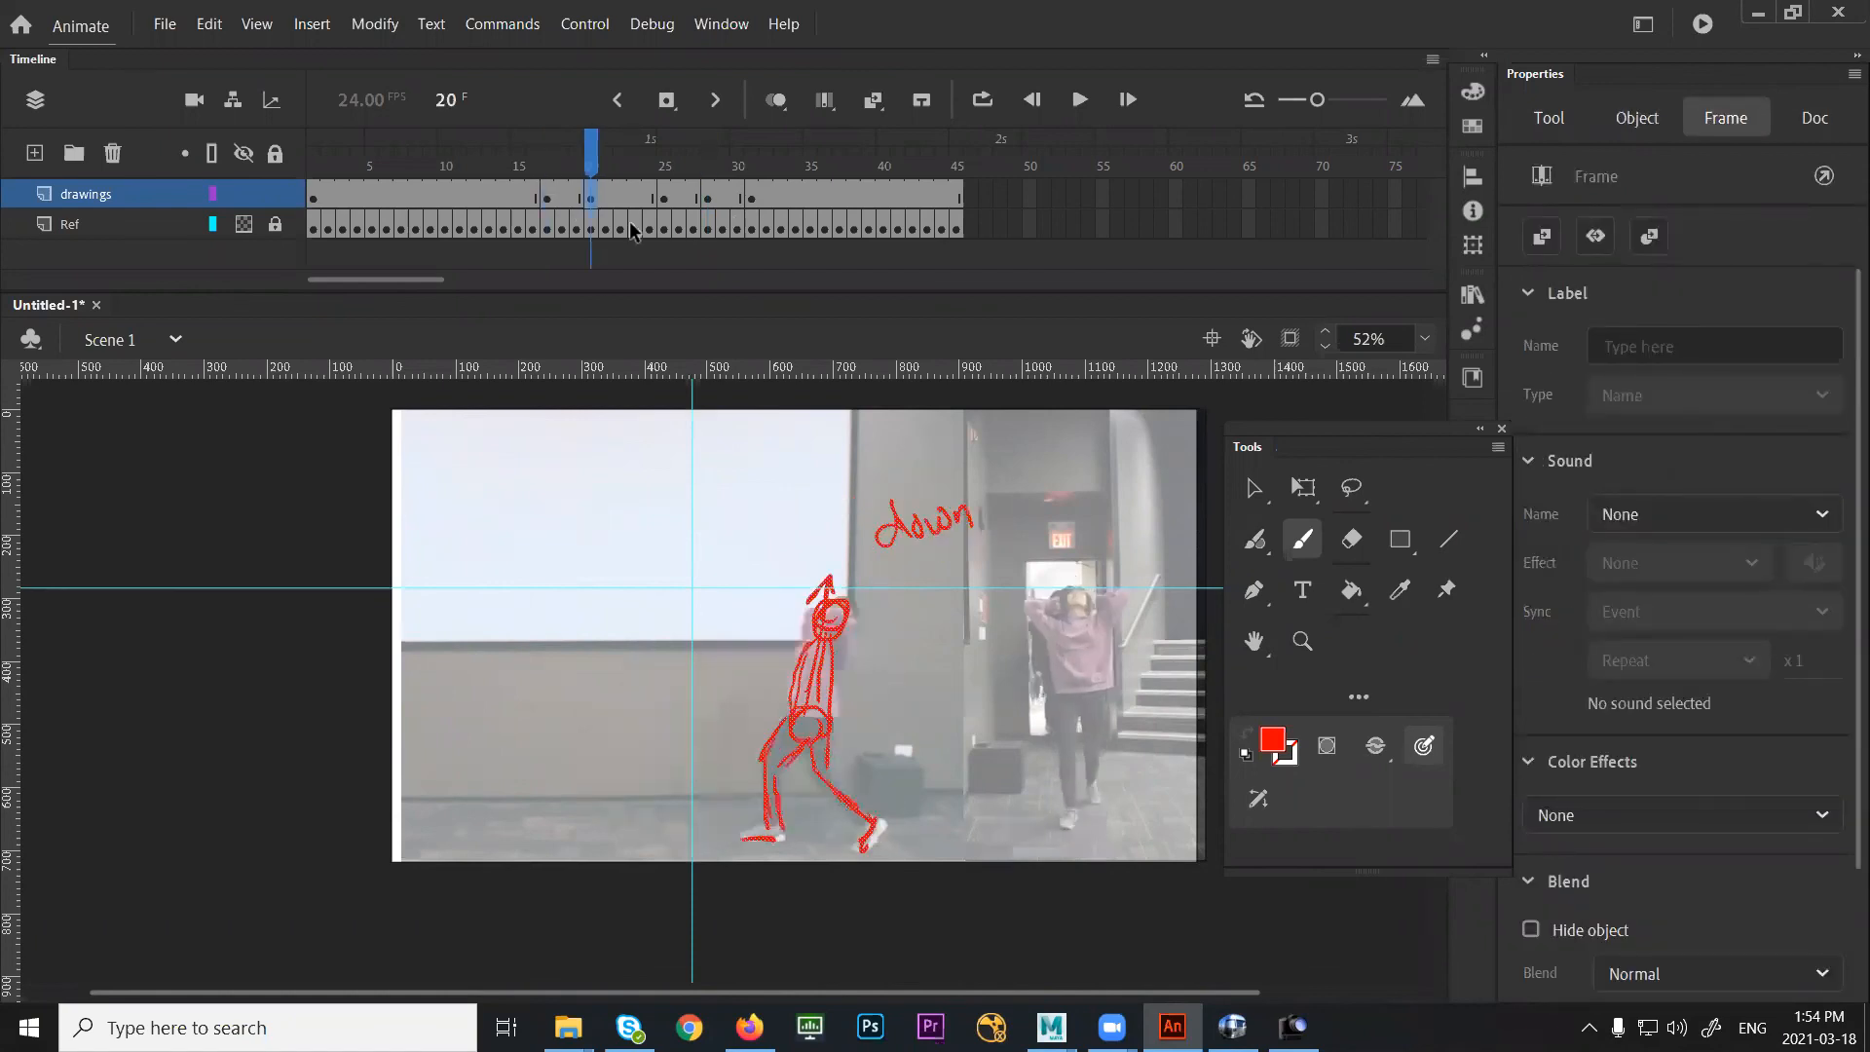
pyautogui.click(665, 201)
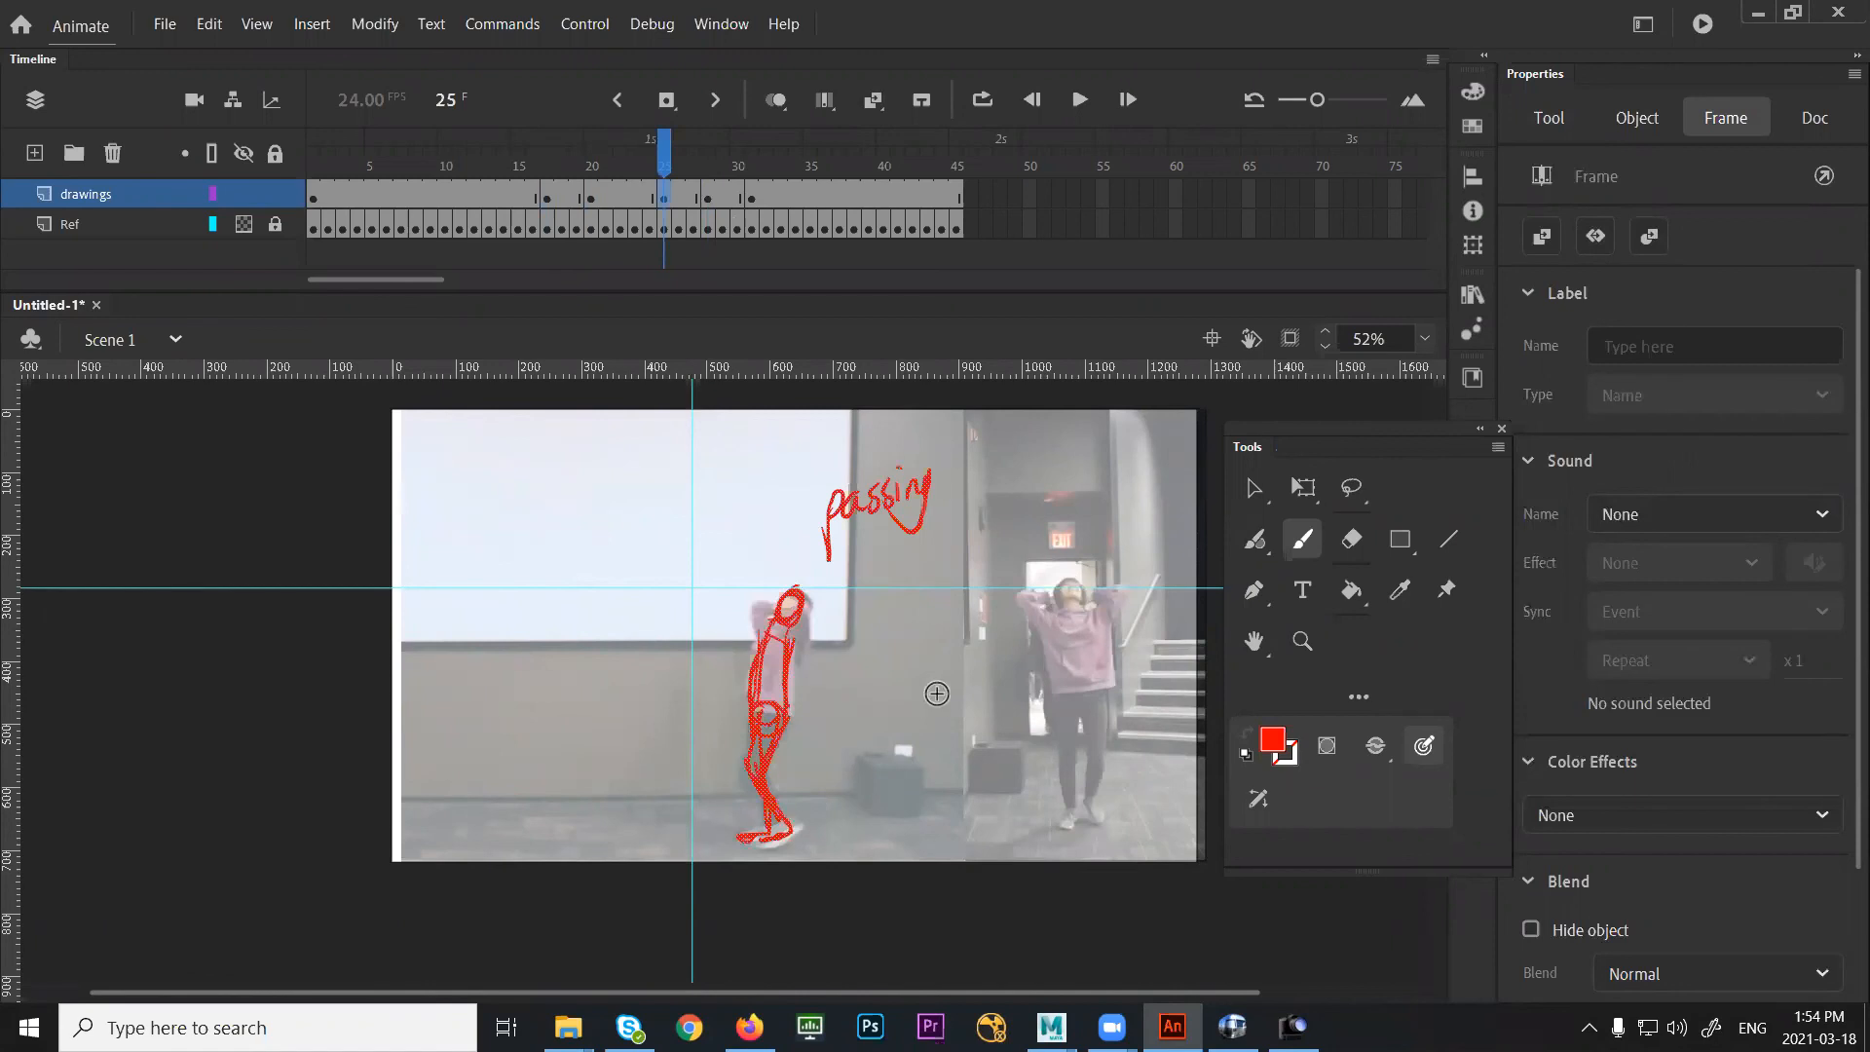
pyautogui.moveTo(1063, 713)
pyautogui.mouseDown()
pyautogui.moveTo(1060, 682)
pyautogui.moveTo(1067, 816)
pyautogui.mouseUp()
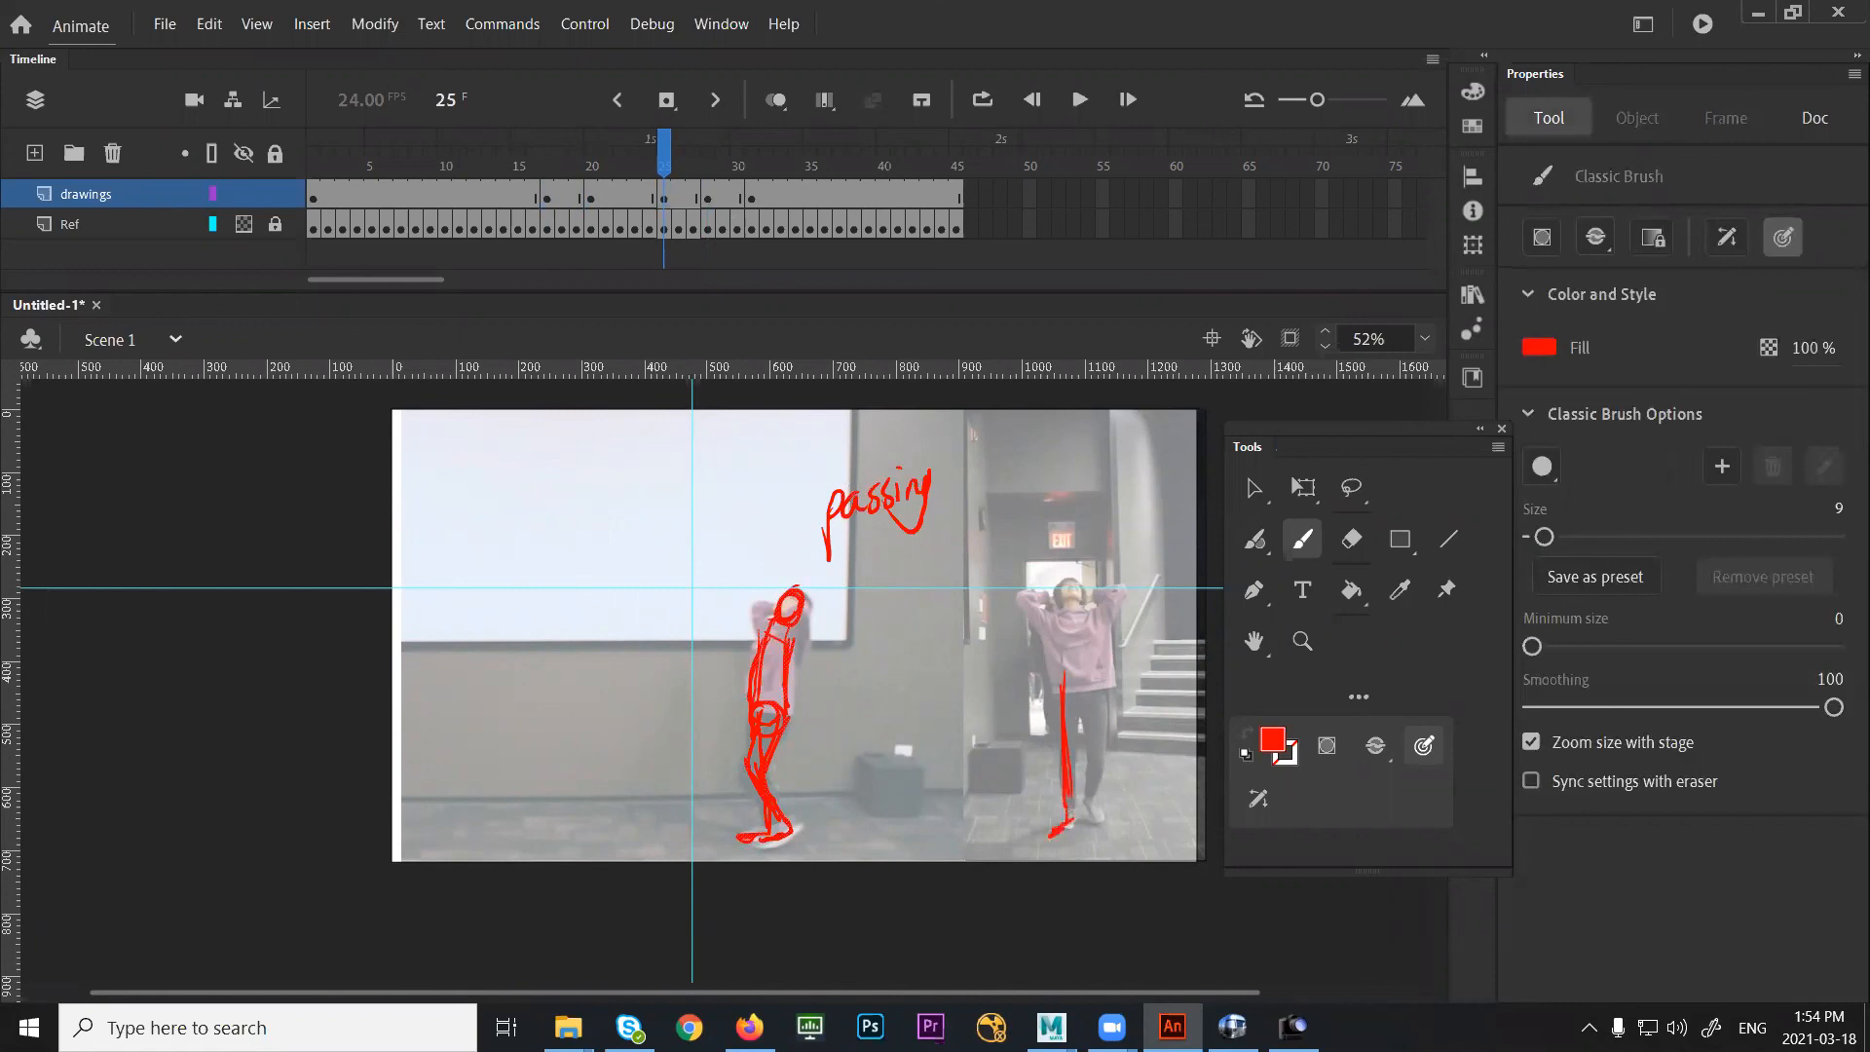
pyautogui.moveTo(1046, 689); pyautogui.dragTo(1113, 682)
pyautogui.moveTo(1073, 594); pyautogui.dragTo(1075, 683)
pyautogui.moveTo(1044, 598); pyautogui.dragTo(1051, 686)
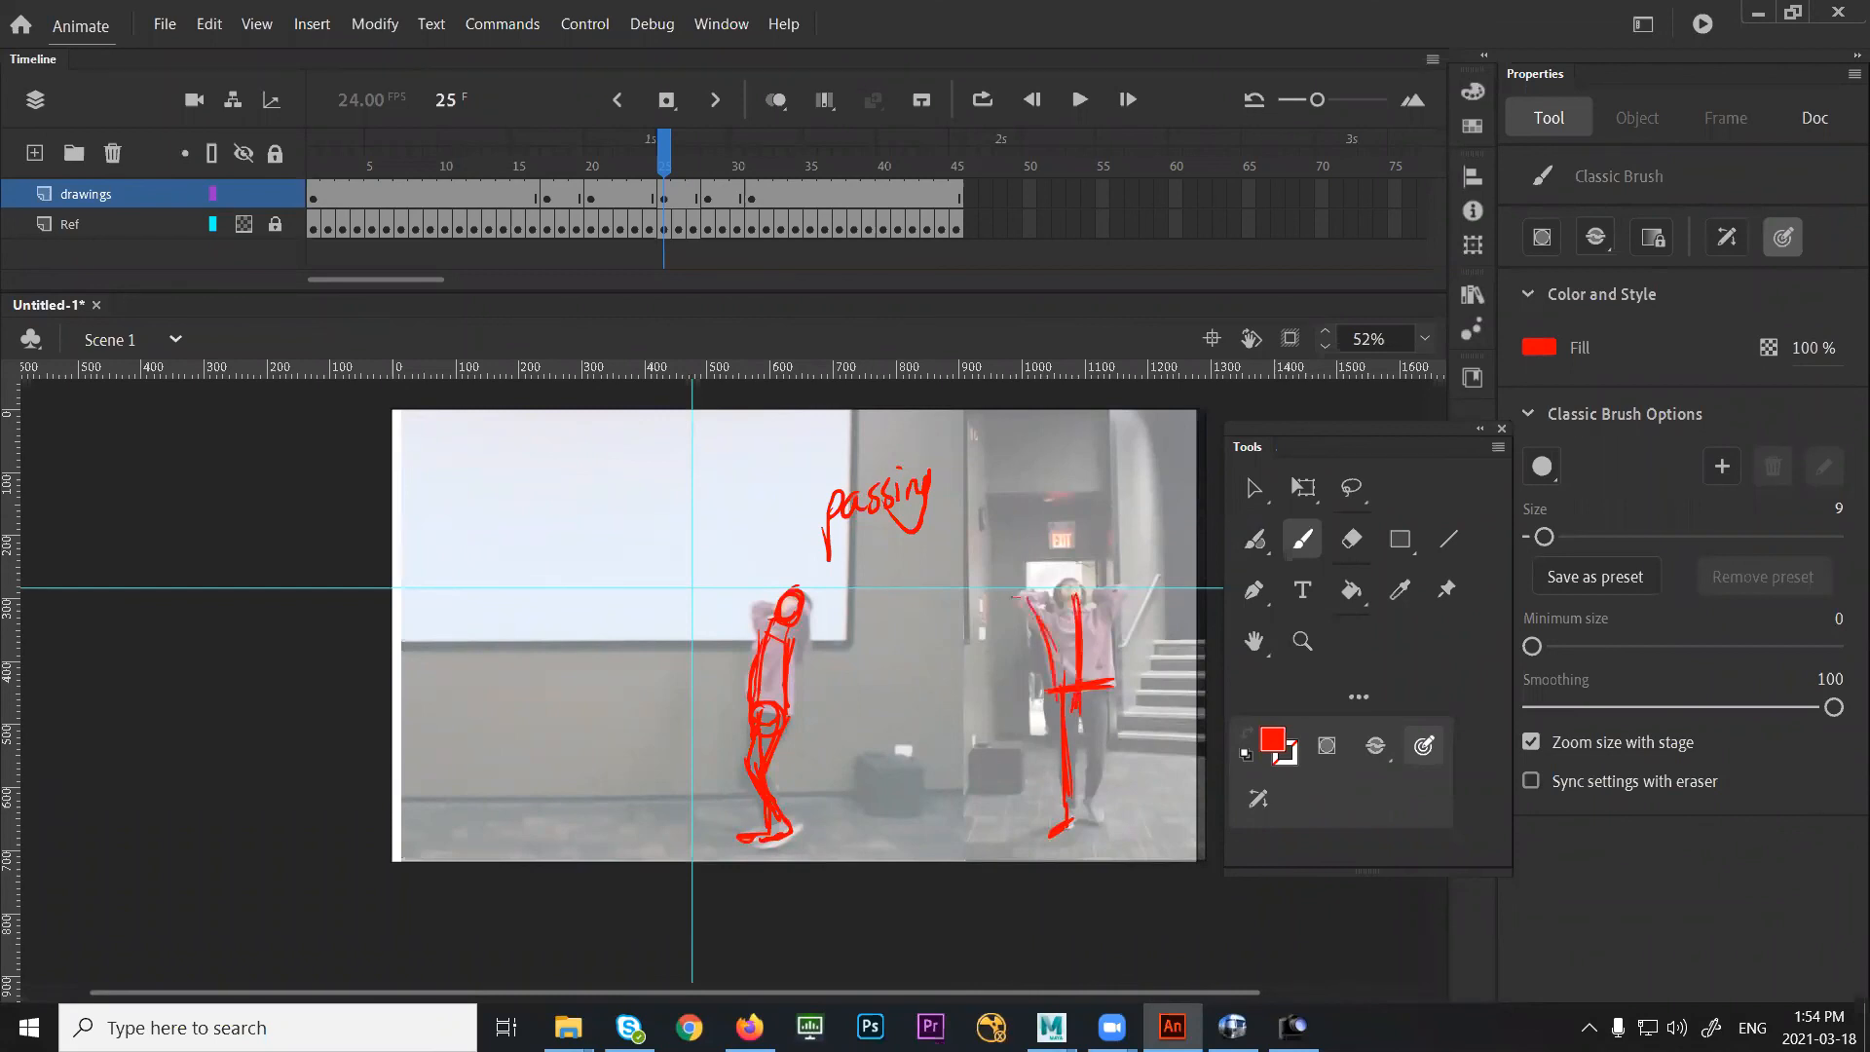
pyautogui.moveTo(1002, 595)
pyautogui.mouseDown()
pyautogui.moveTo(1112, 598)
pyautogui.moveTo(1072, 629)
pyautogui.moveTo(1062, 525)
pyautogui.moveTo(1045, 587)
pyautogui.mouseUp()
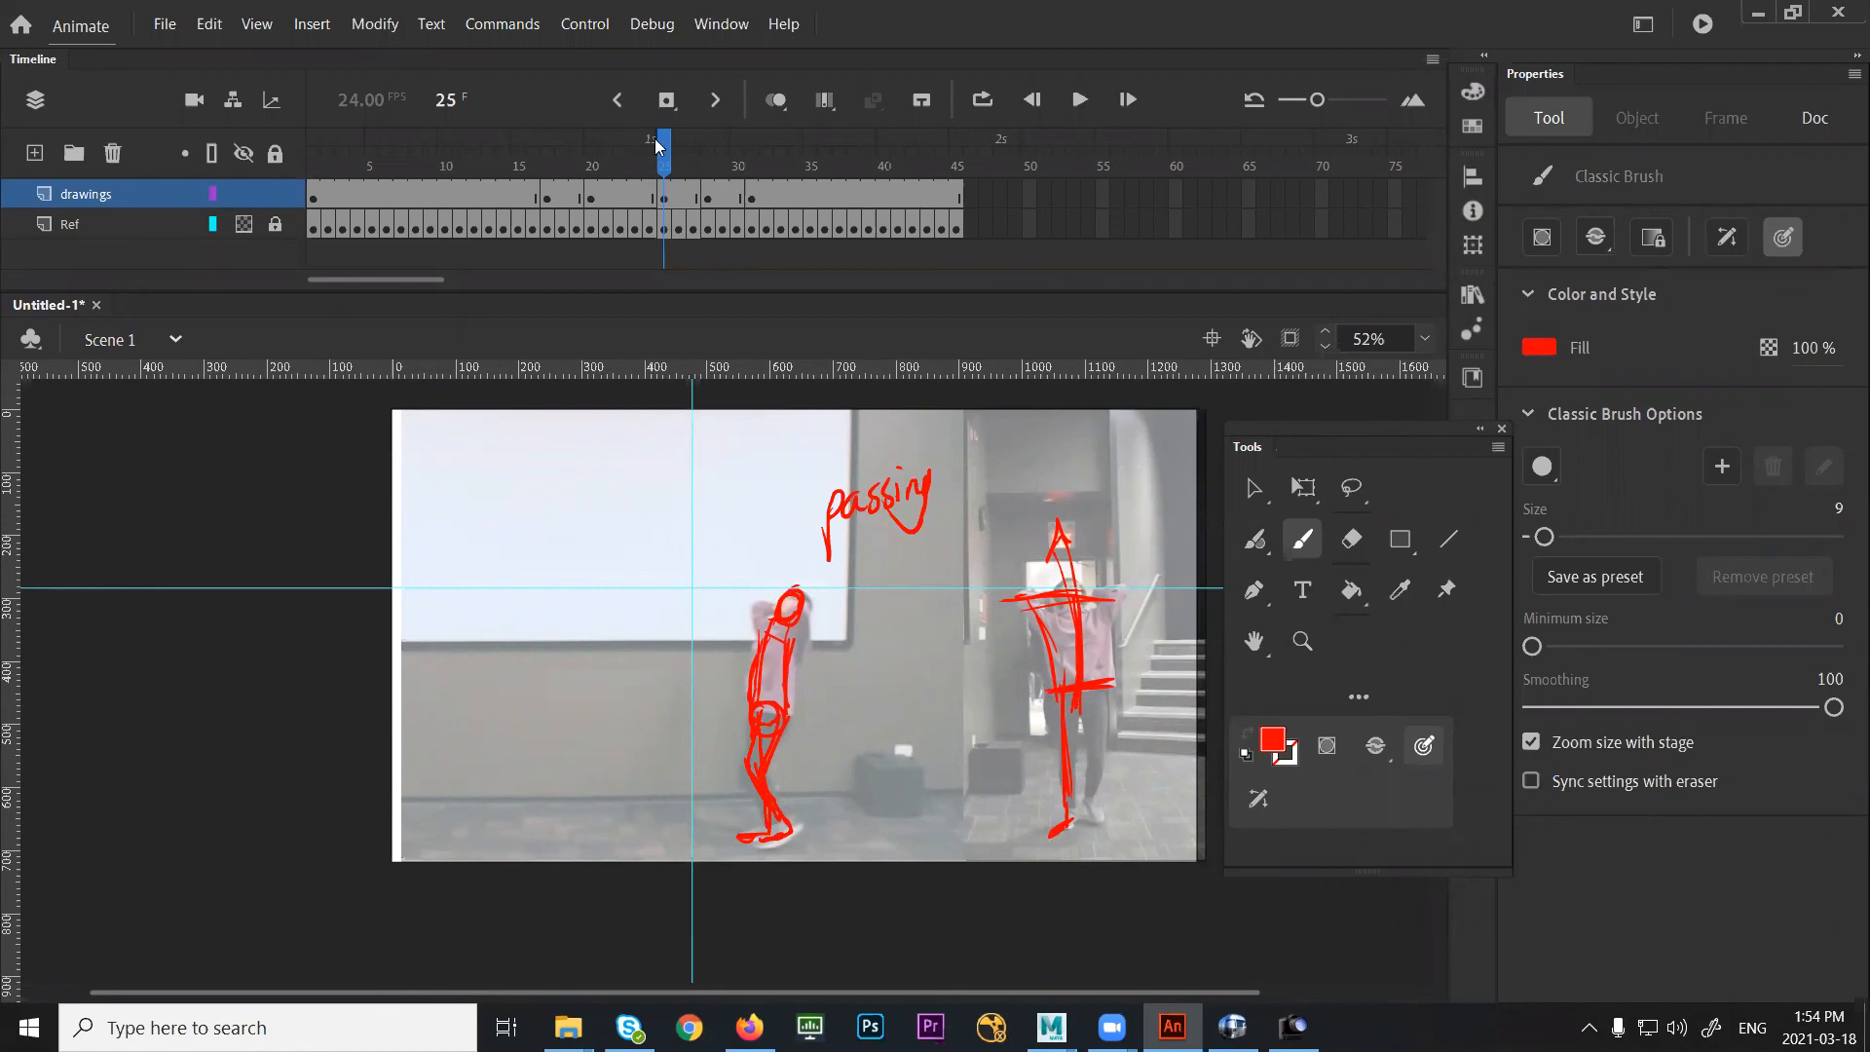
# Return to the contact pose on frame 17 and scrub back to frame 13 to review the footage leading into it
pyautogui.click(548, 164)
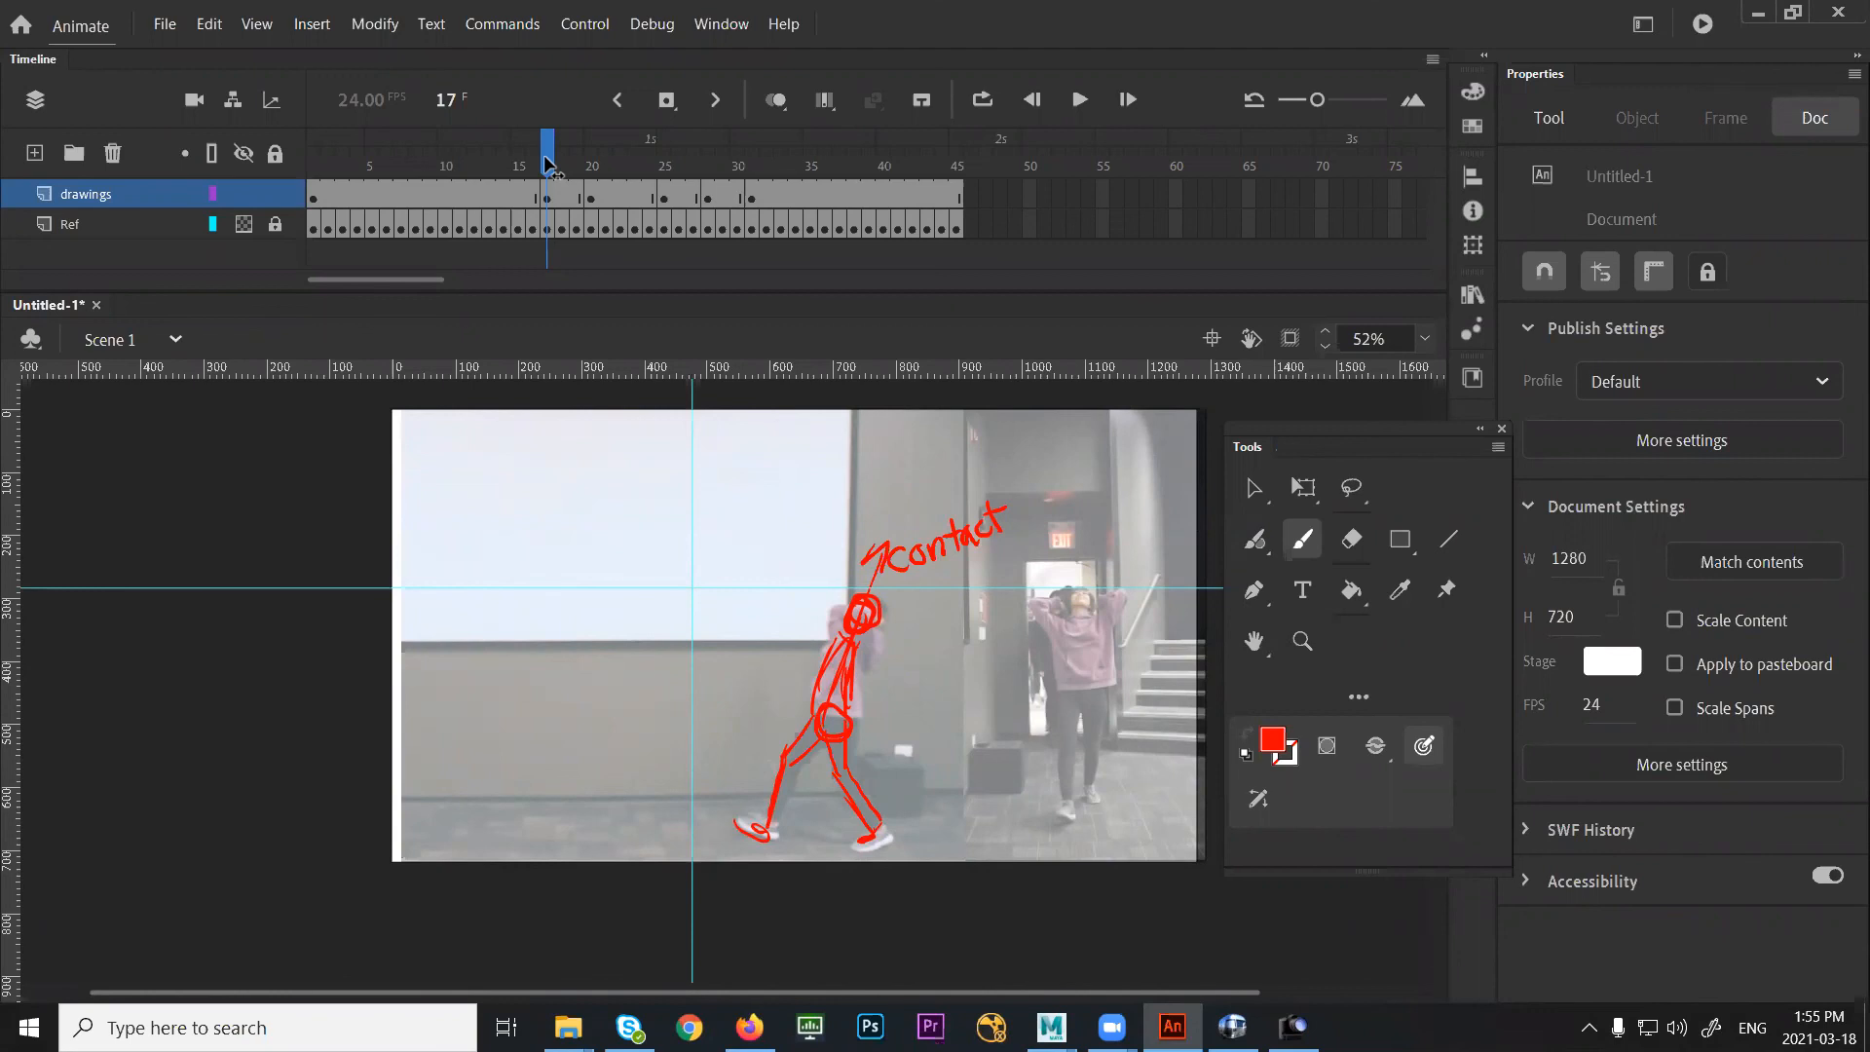
pyautogui.moveTo(555, 169); pyautogui.dragTo(489, 166)
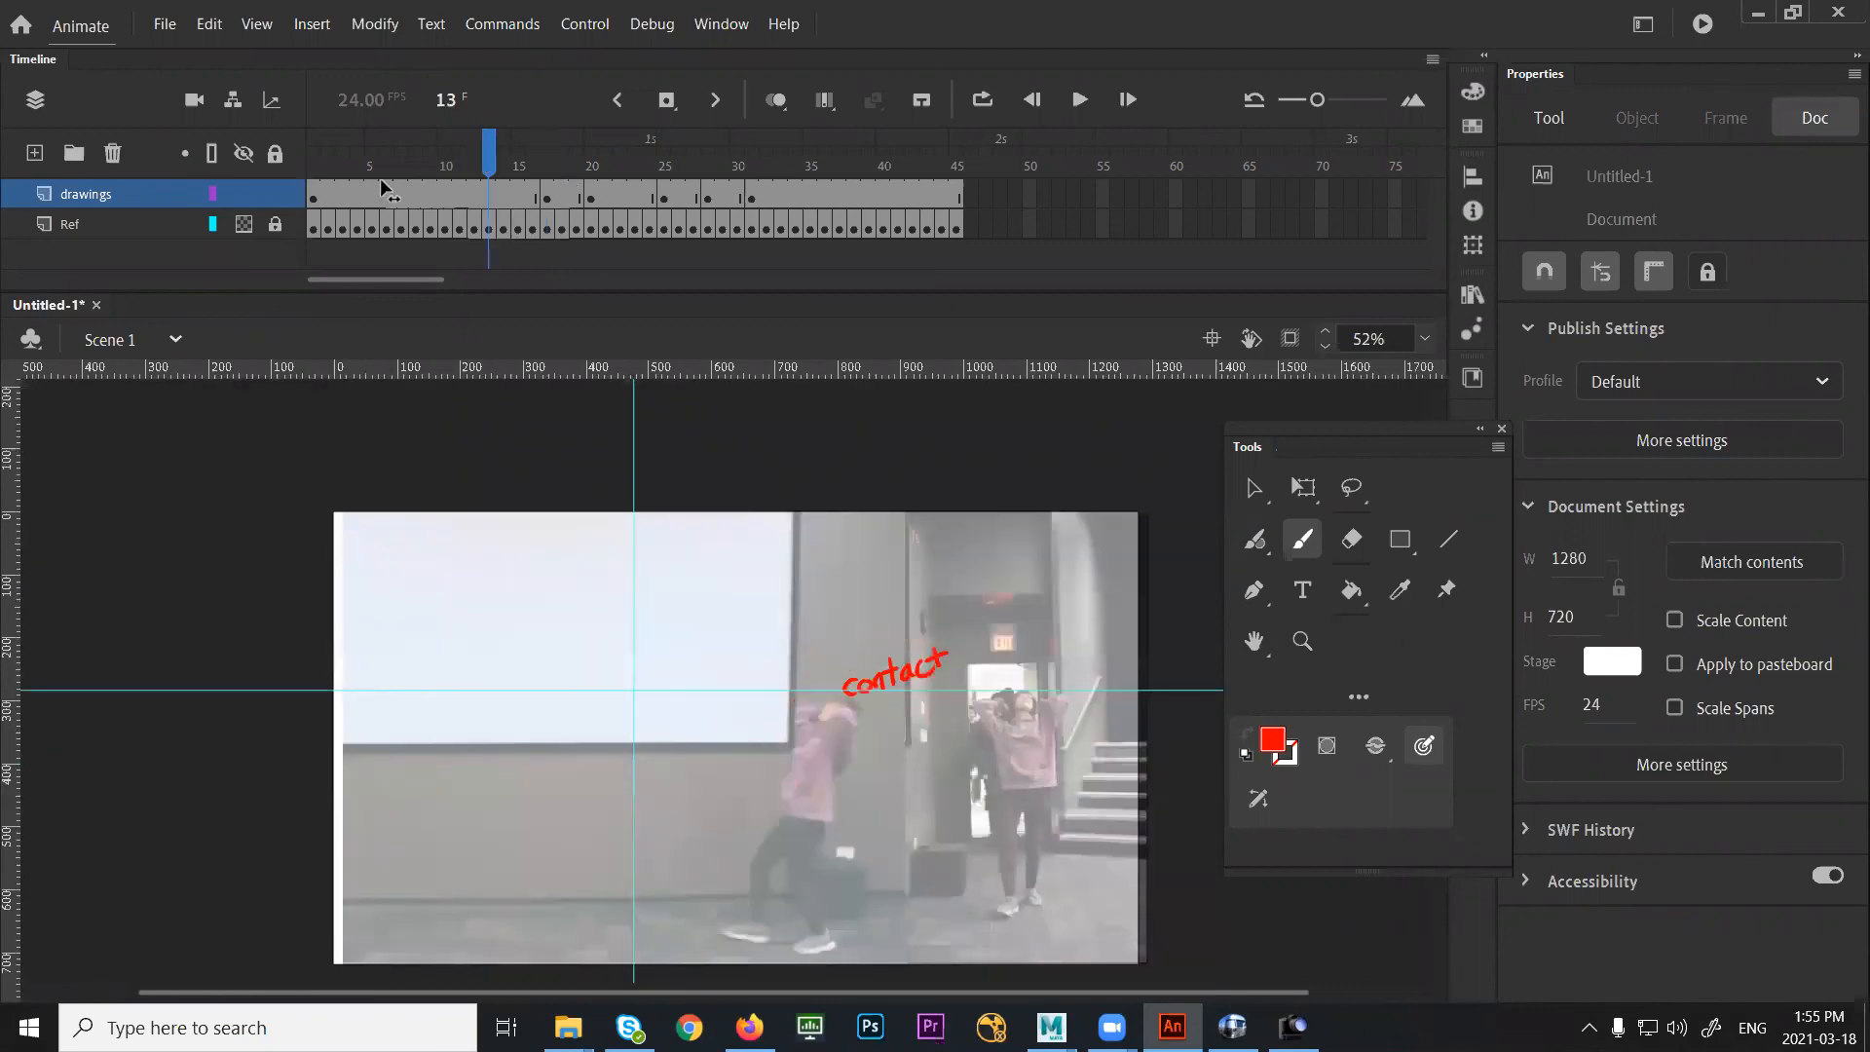